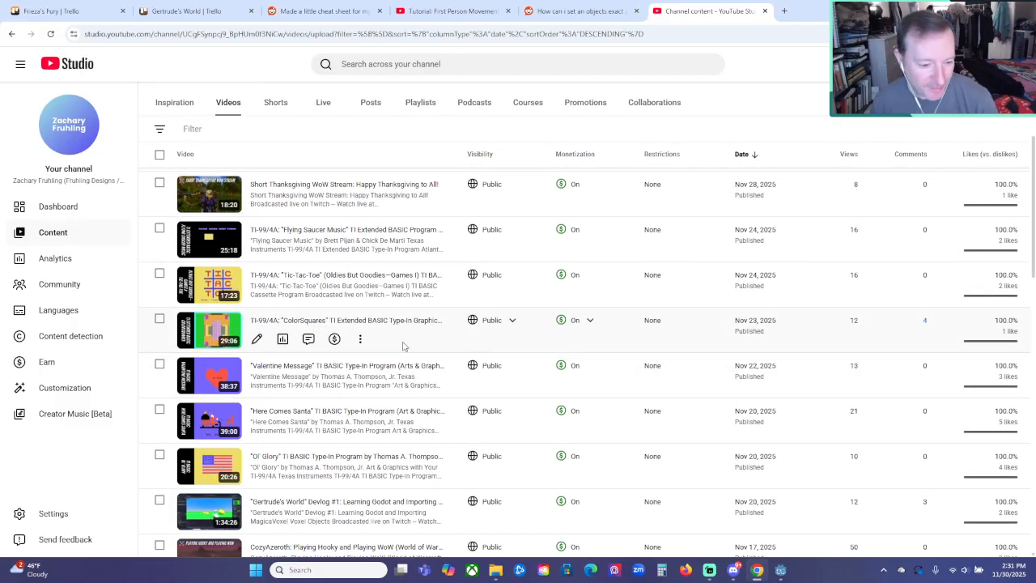
# Switch to Discord, stop the disconnected stream in the Lobby voice channel and share Screen 1 again.
pyautogui.scroll(-1, 404, 346)
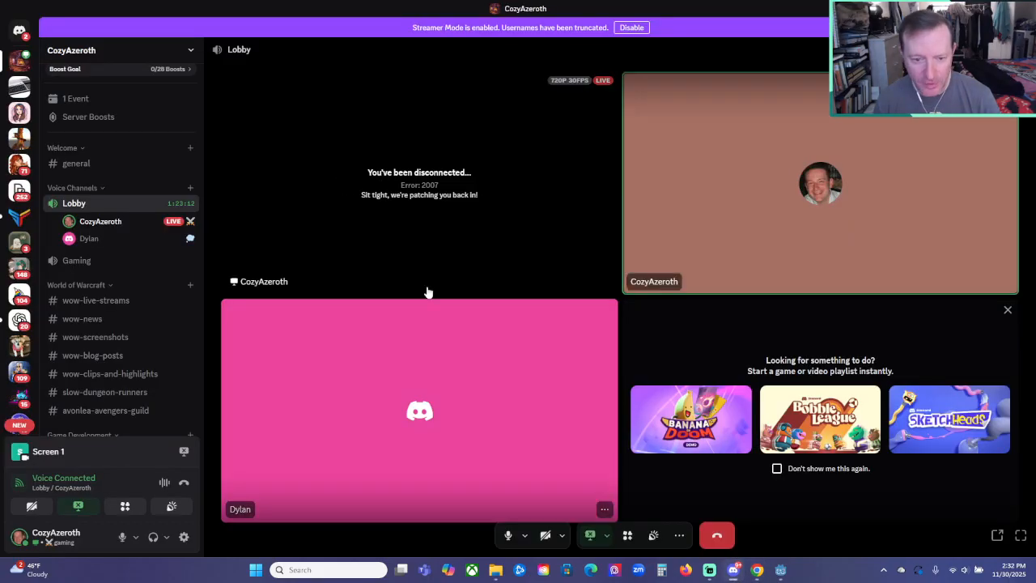
pyautogui.click(733, 570)
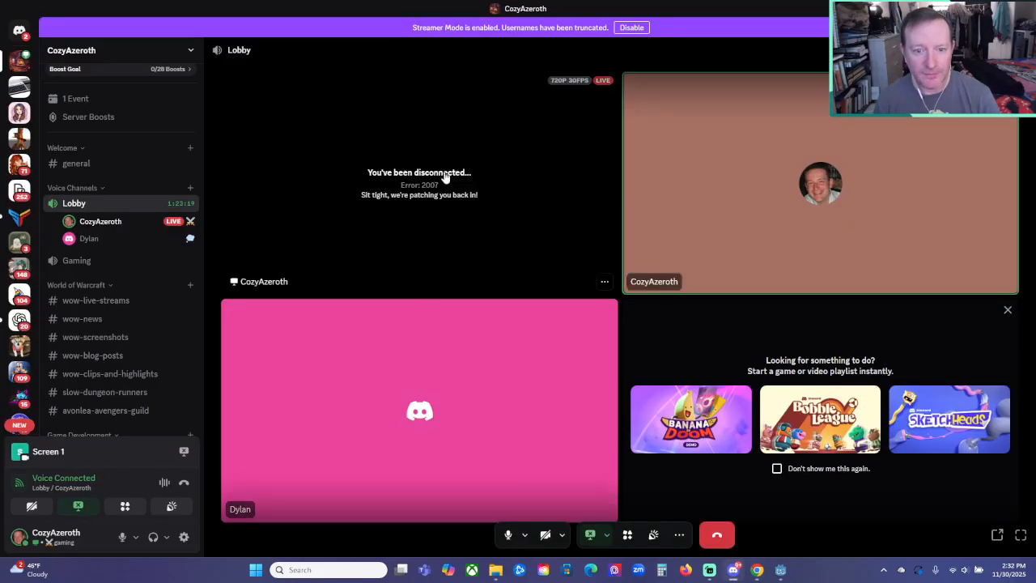
pyautogui.click(451, 194)
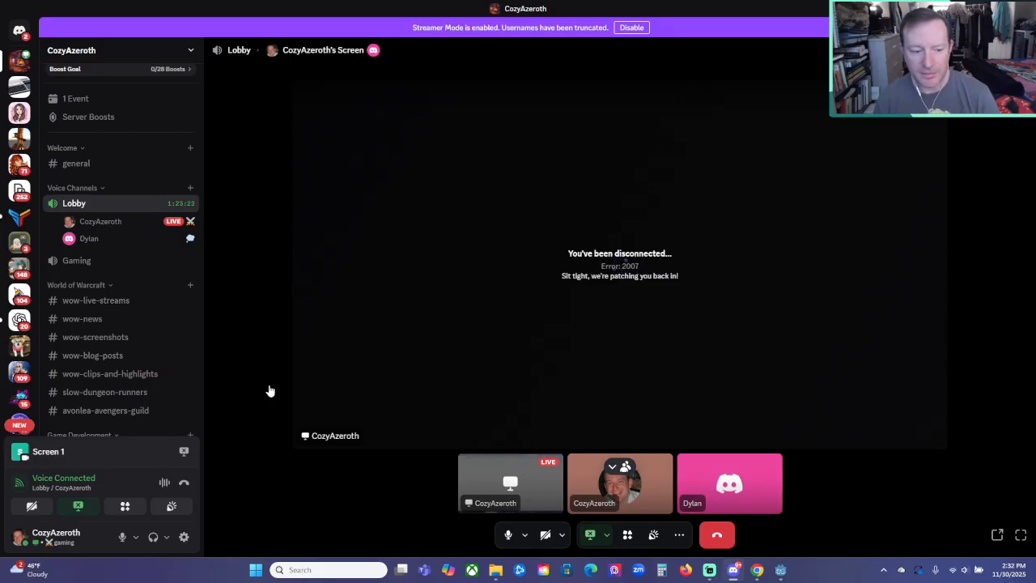
pyautogui.click(590, 536)
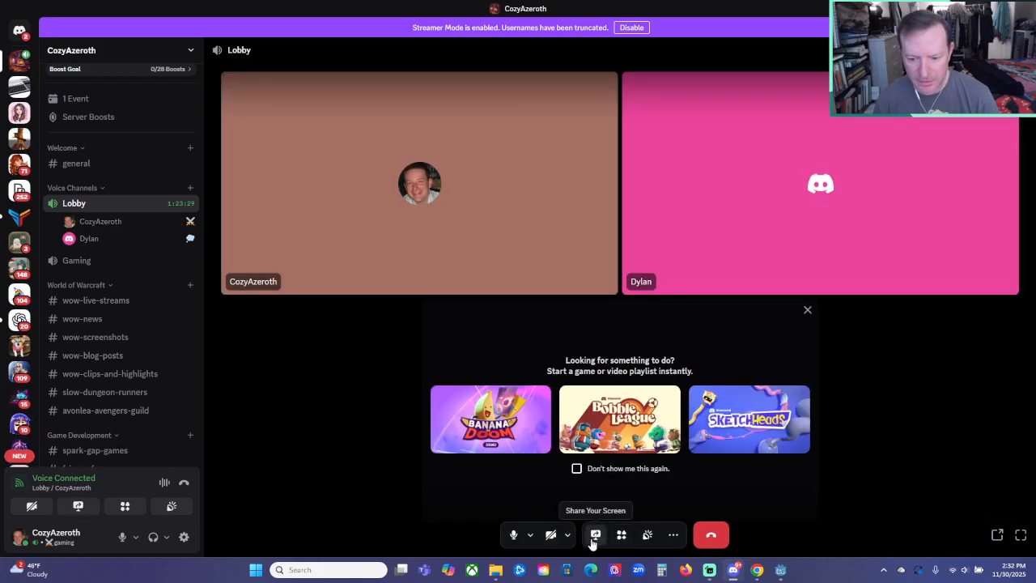
pyautogui.click(592, 541)
pyautogui.click(515, 102)
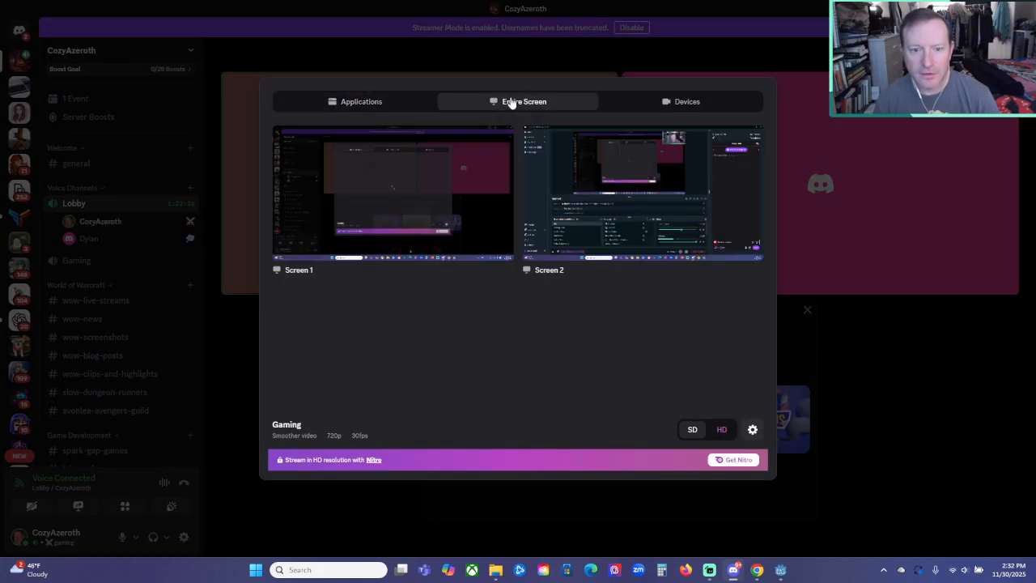
pyautogui.click(405, 194)
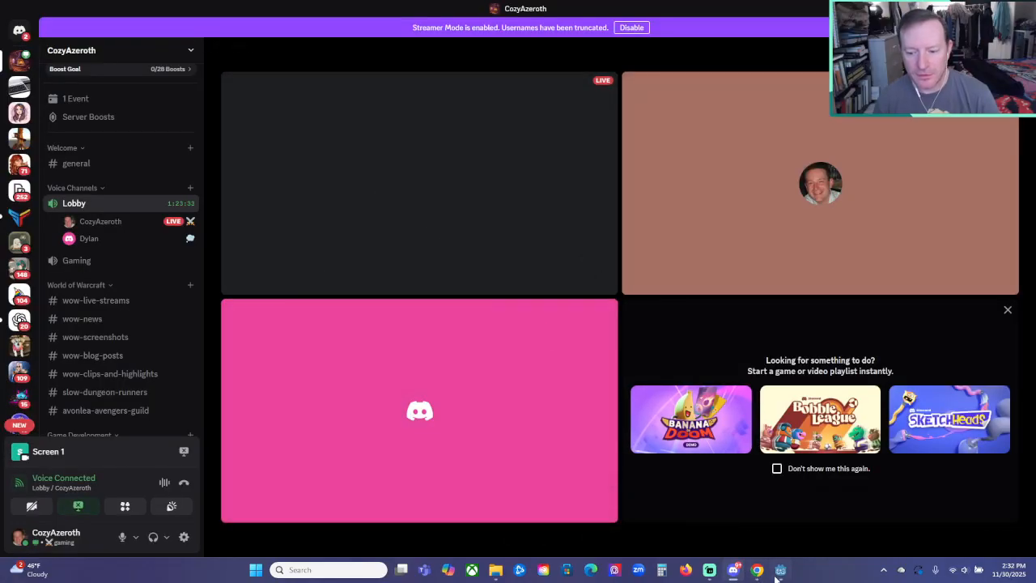
# Switch back to Chrome and open the "Gertrude's World" Devlog #1 video on YouTube from the channel's video list.
pyautogui.moveTo(764, 580)
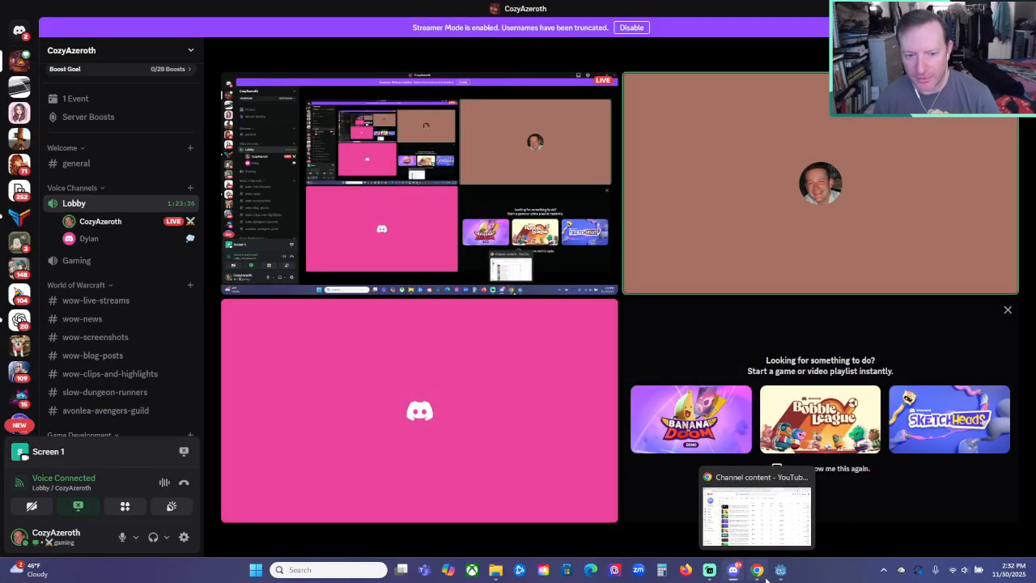
pyautogui.click(762, 579)
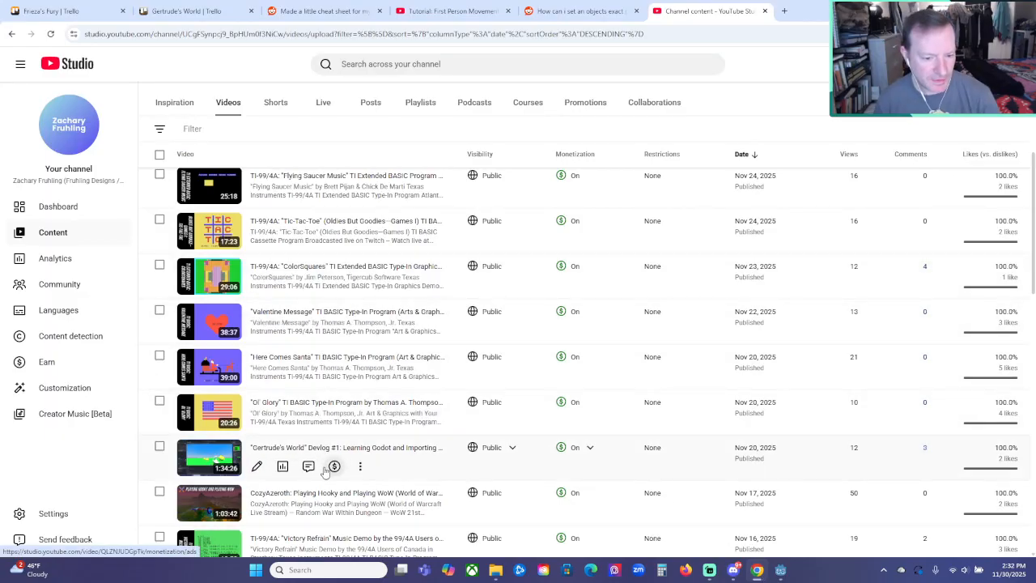
pyautogui.click(359, 467)
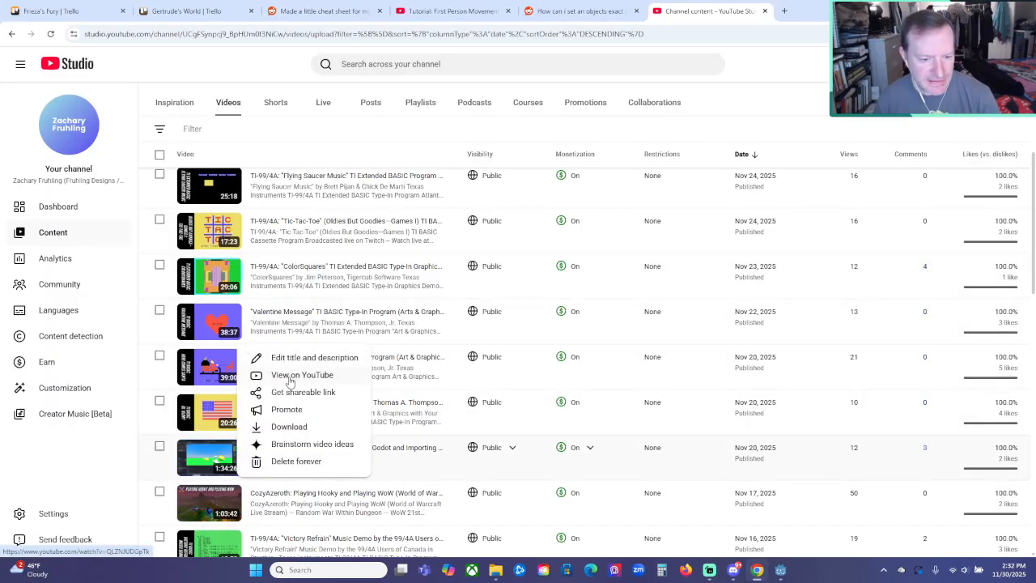
pyautogui.click(270, 376)
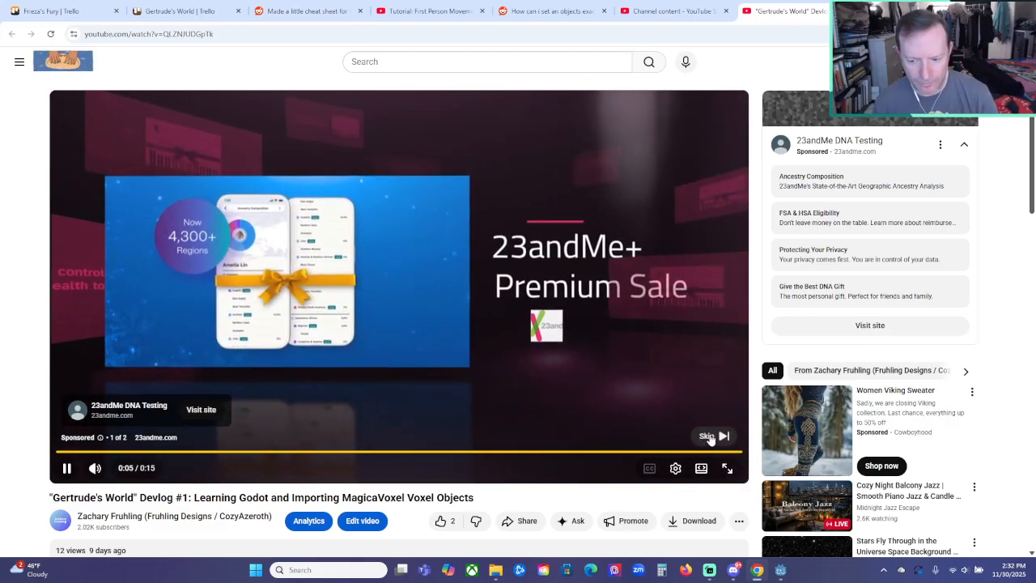
# Skip the ad, jump to about 1:05:35 in the devlog video and pause it there.
pyautogui.click(704, 433)
pyautogui.click(548, 455)
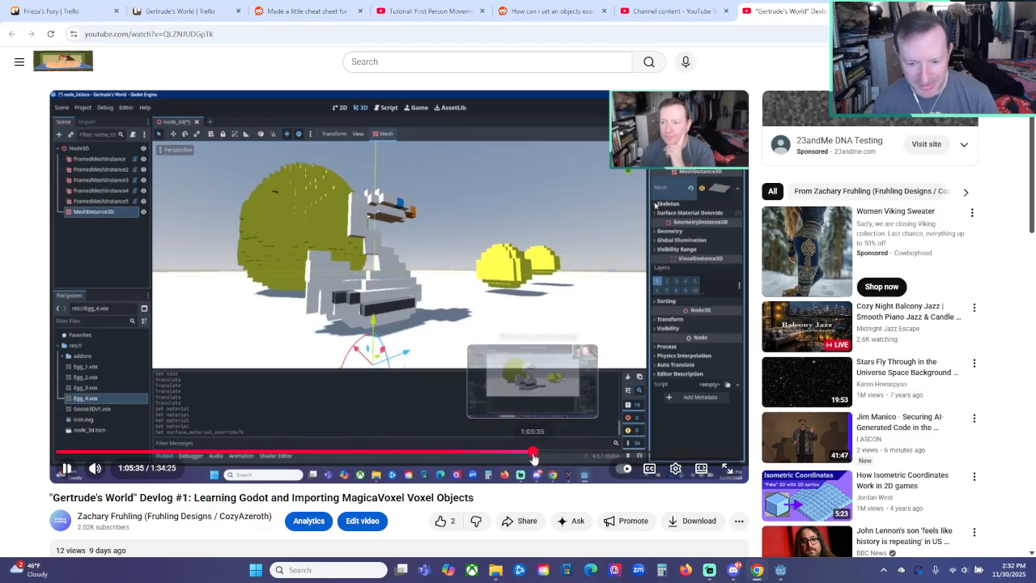
pyautogui.click(532, 455)
pyautogui.click(67, 470)
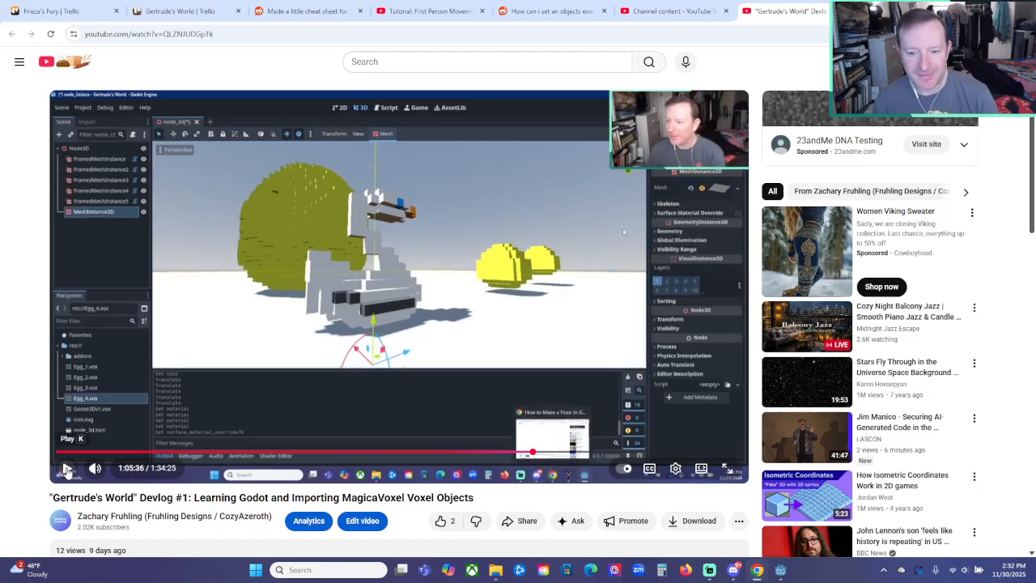
# Play the devlog in short stretches and jump to about 1:09, examining how the floor mesh's material override is set.
pyautogui.moveTo(67, 476)
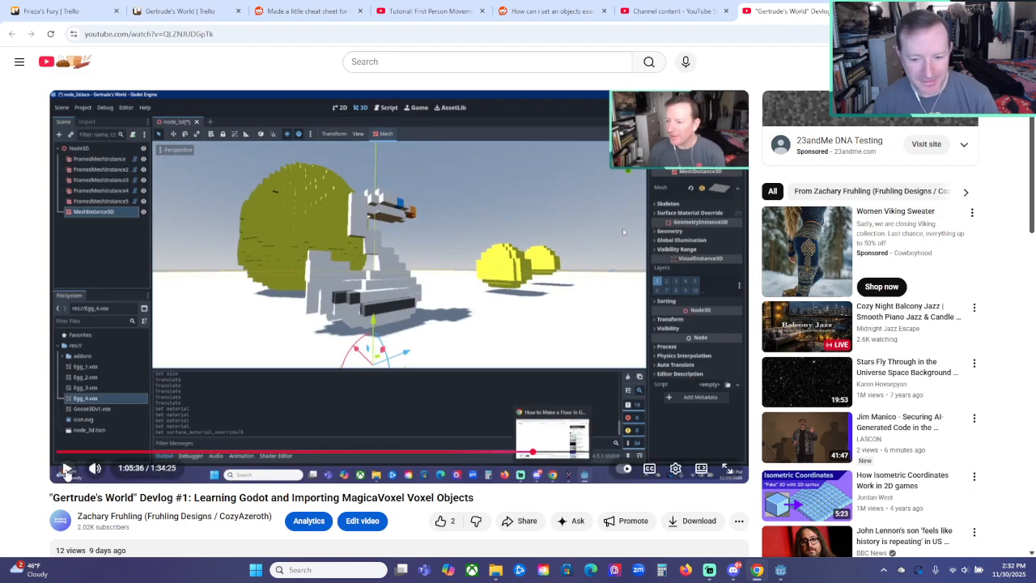
pyautogui.click(67, 473)
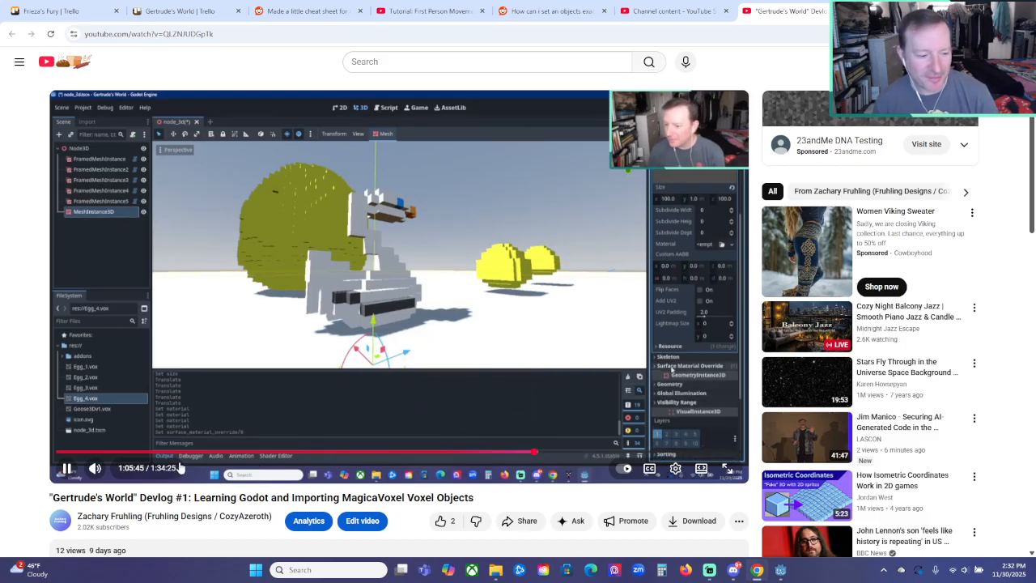
pyautogui.click(69, 468)
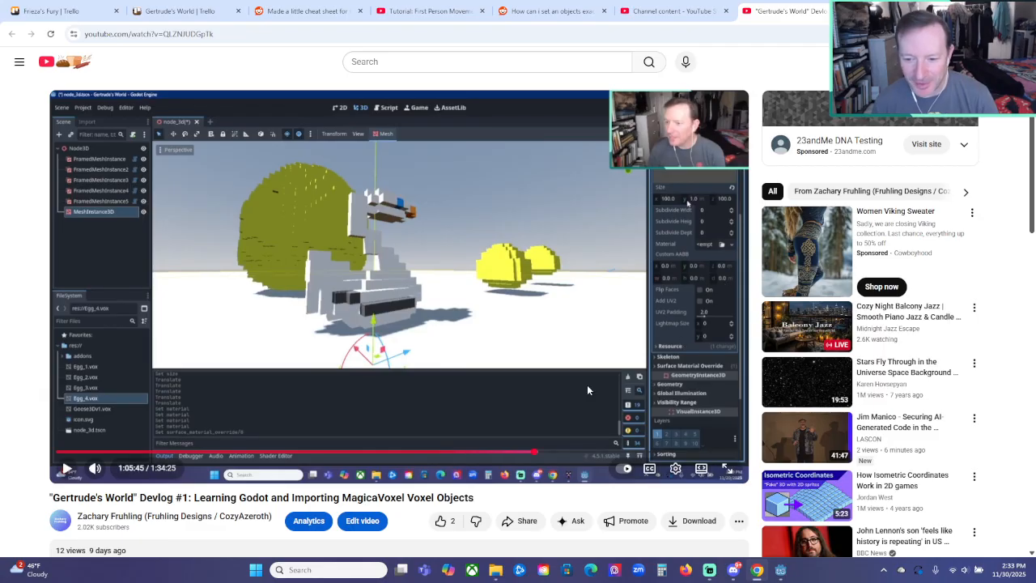
pyautogui.click(69, 468)
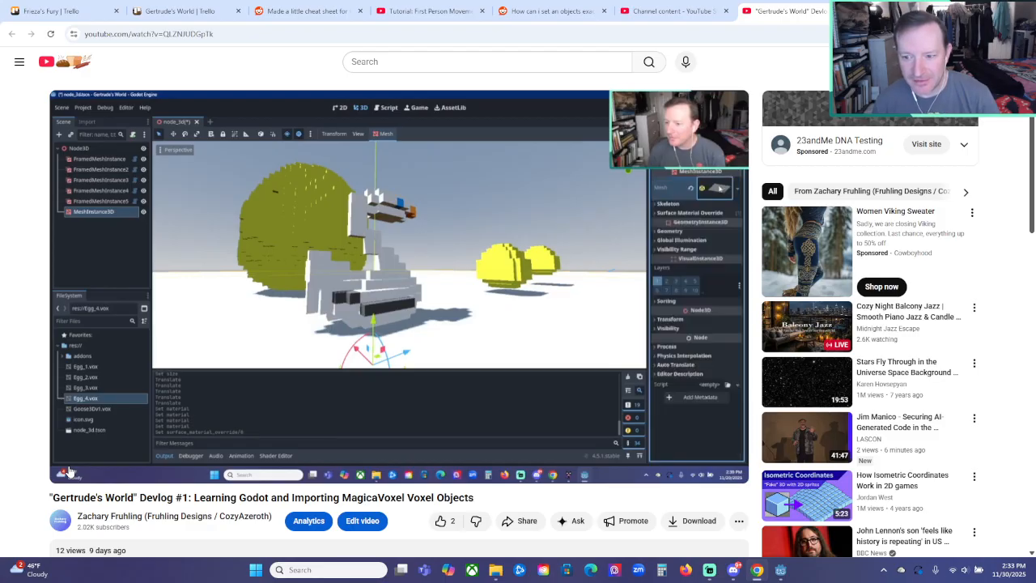
pyautogui.click(67, 469)
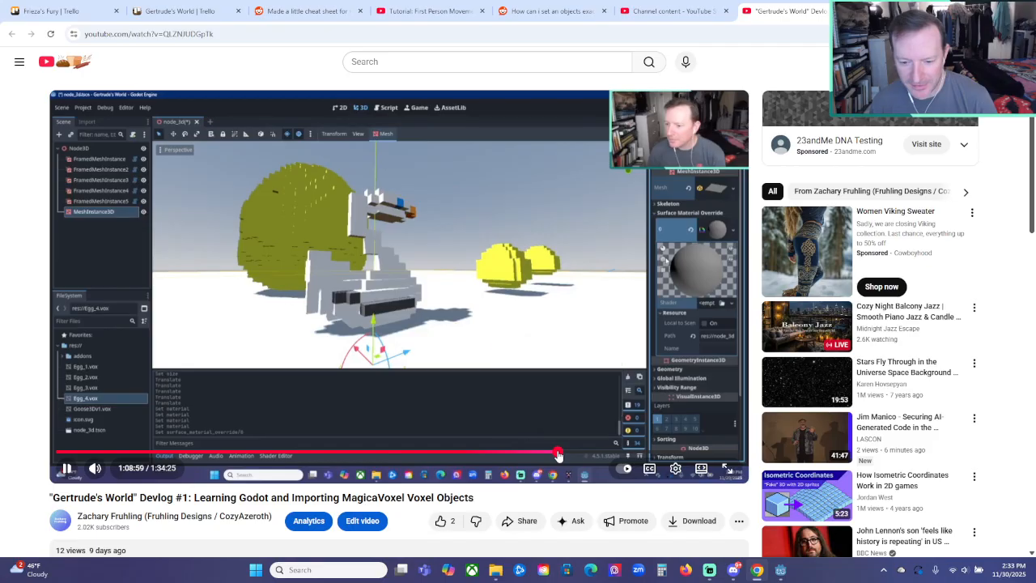
pyautogui.click(560, 455)
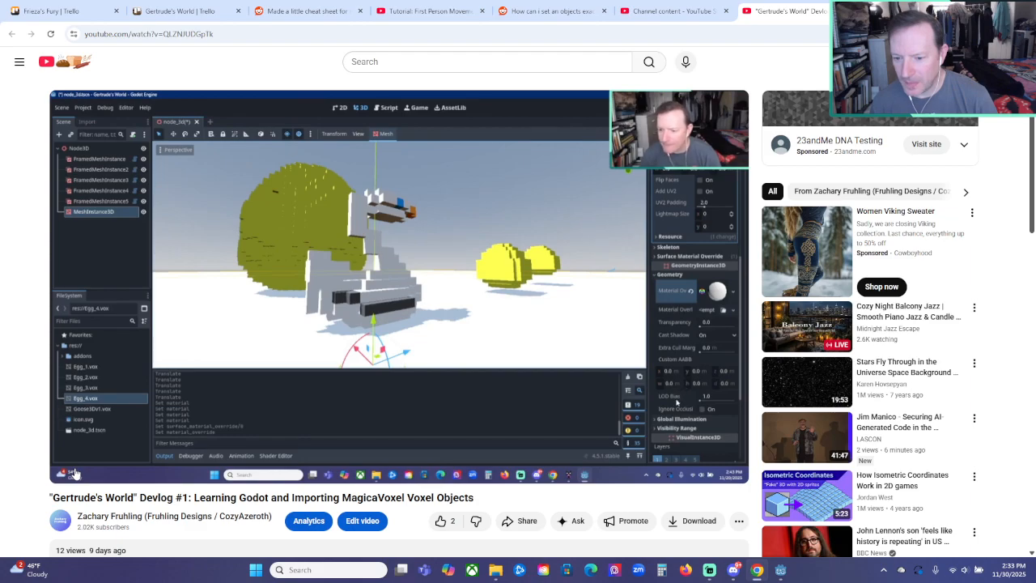
pyautogui.moveTo(72, 476)
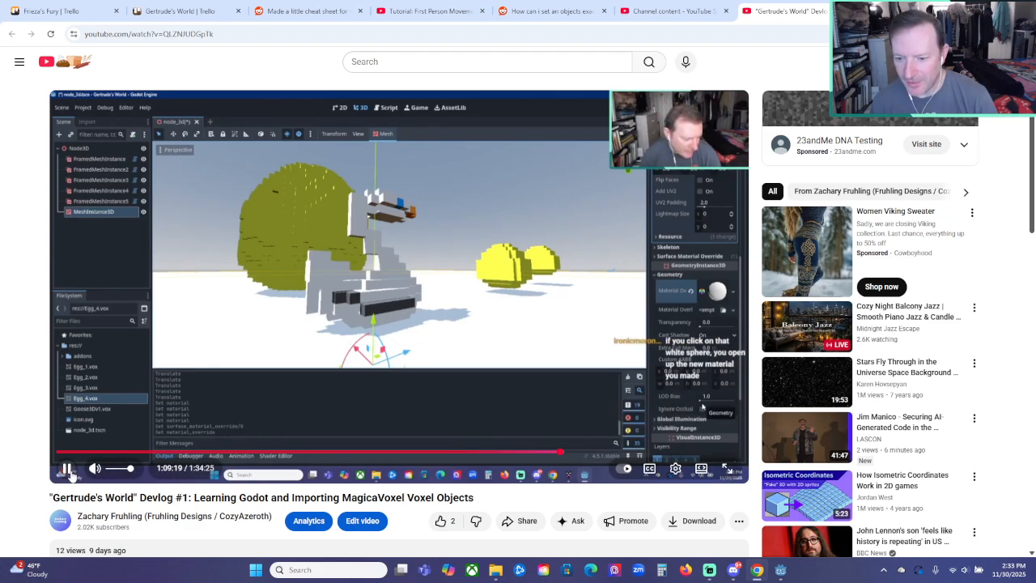
# Switch to Godot, check the Floor's surface material override options, and return to the paused devlog in Chrome to compare.
pyautogui.click(786, 578)
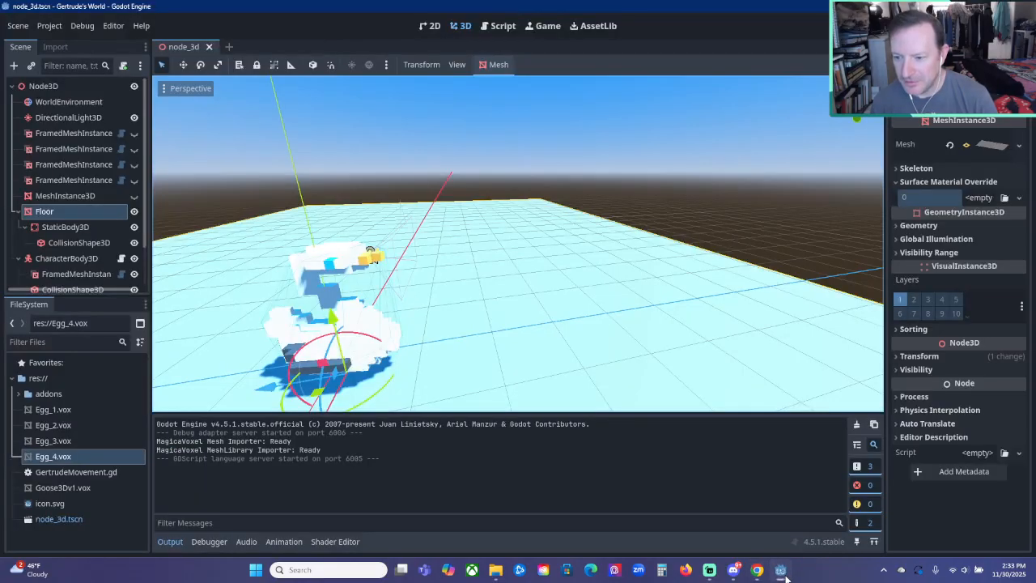
pyautogui.click(1019, 198)
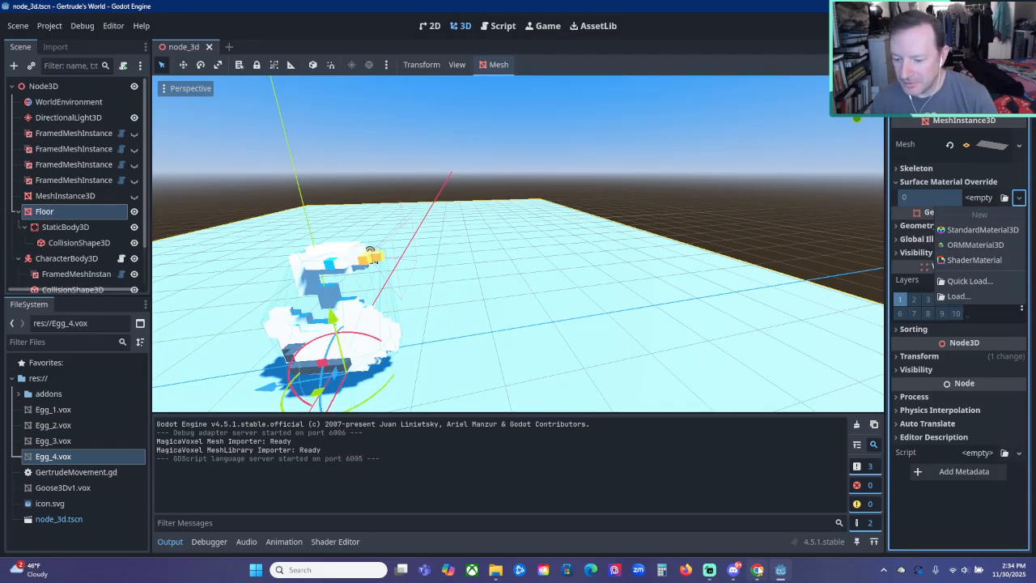
pyautogui.click(757, 570)
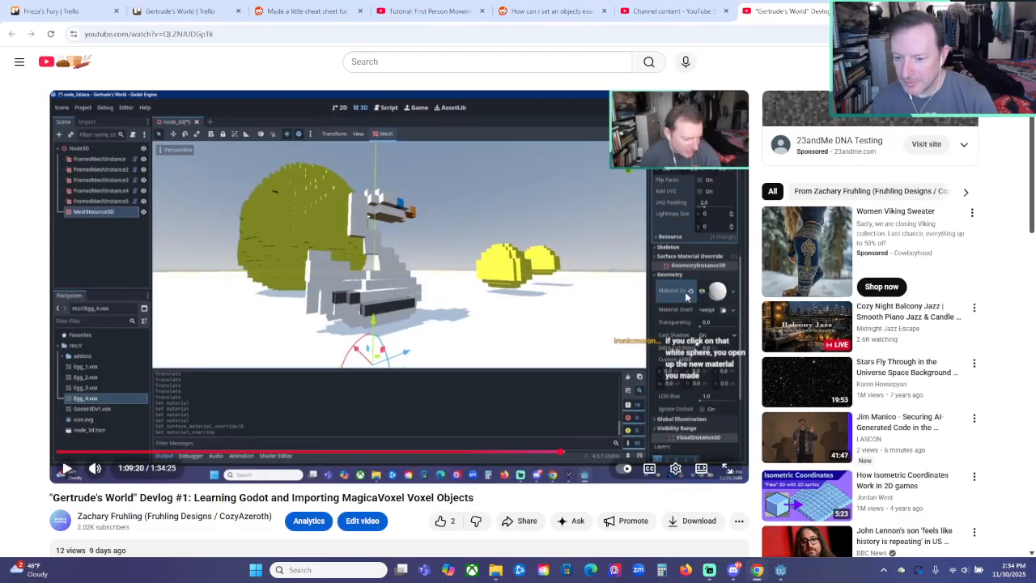
# Switch to Godot and assign a new StandardMaterial3D as the Floor's geometry material override.
pyautogui.click(779, 570)
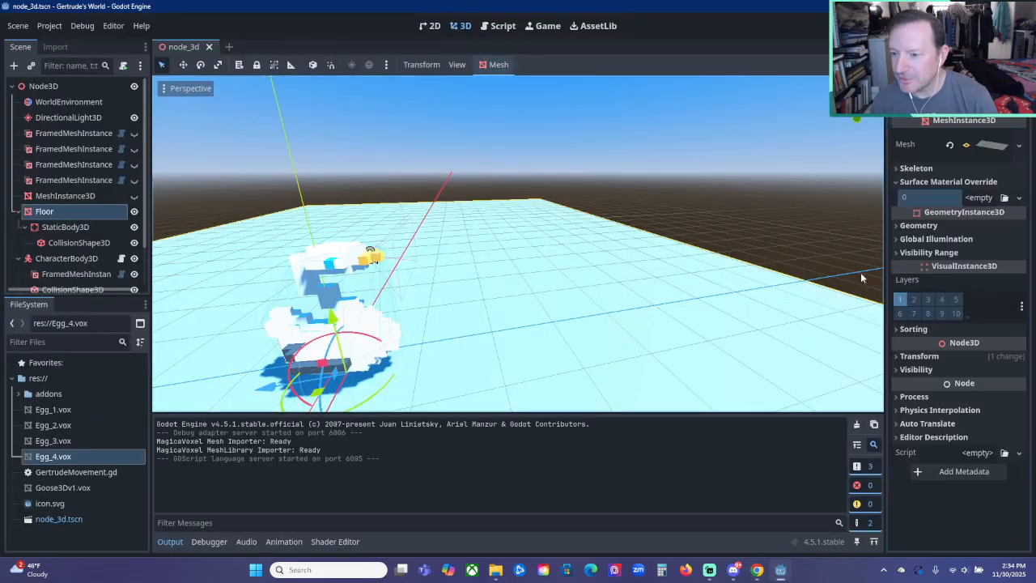
pyautogui.click(897, 225)
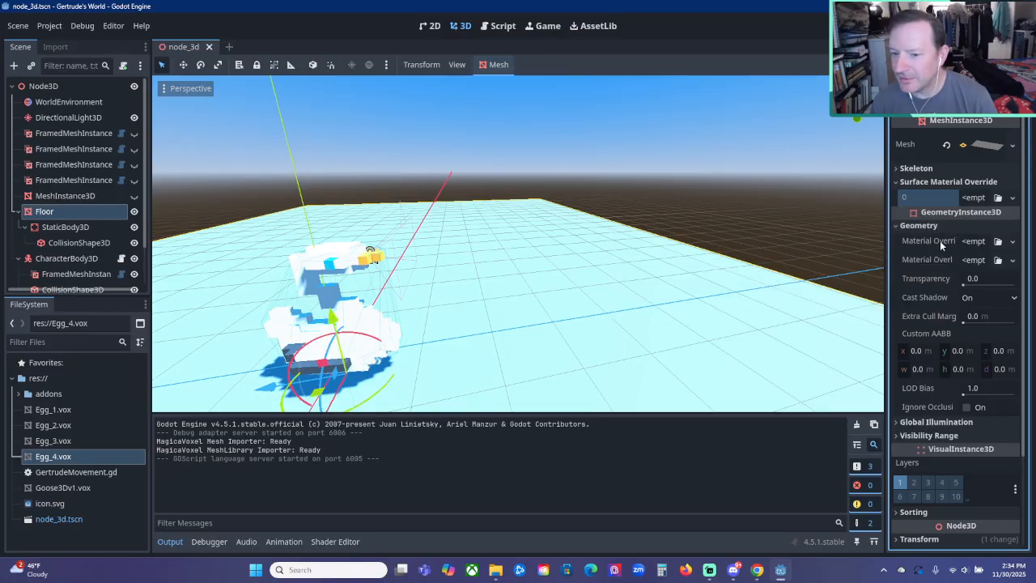
pyautogui.moveTo(939, 240)
pyautogui.moveTo(938, 260)
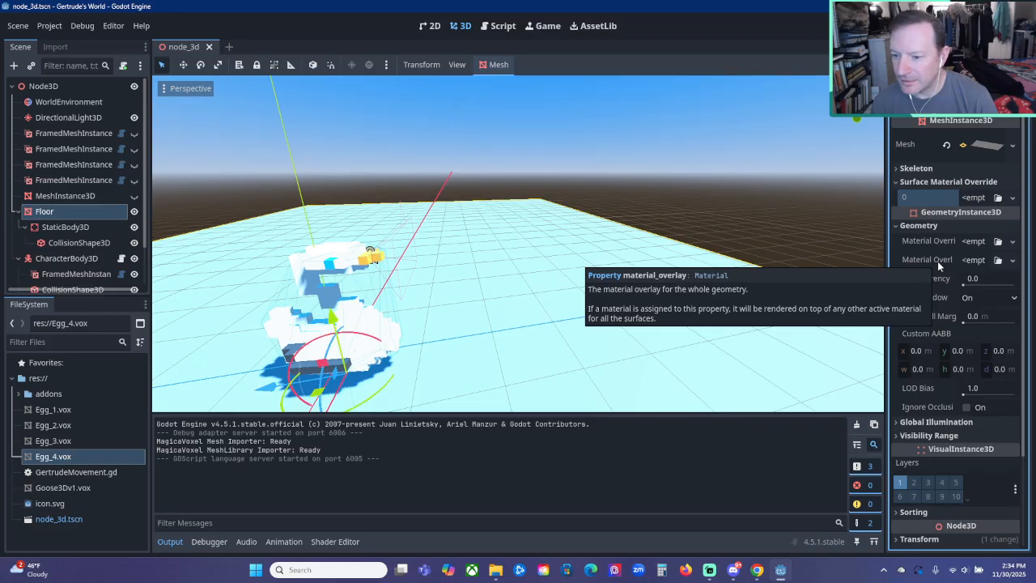
pyautogui.click(1012, 242)
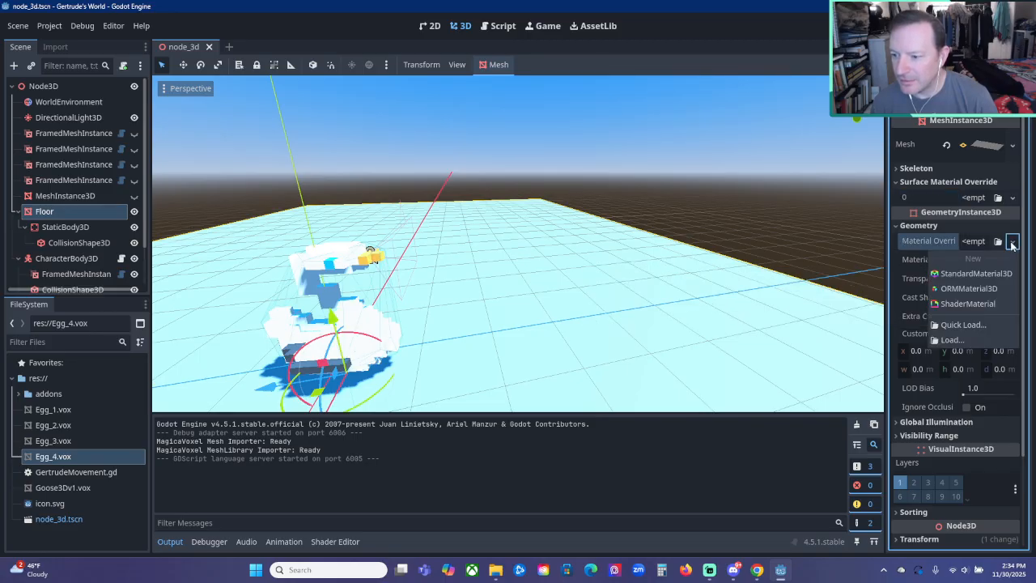
pyautogui.click(987, 278)
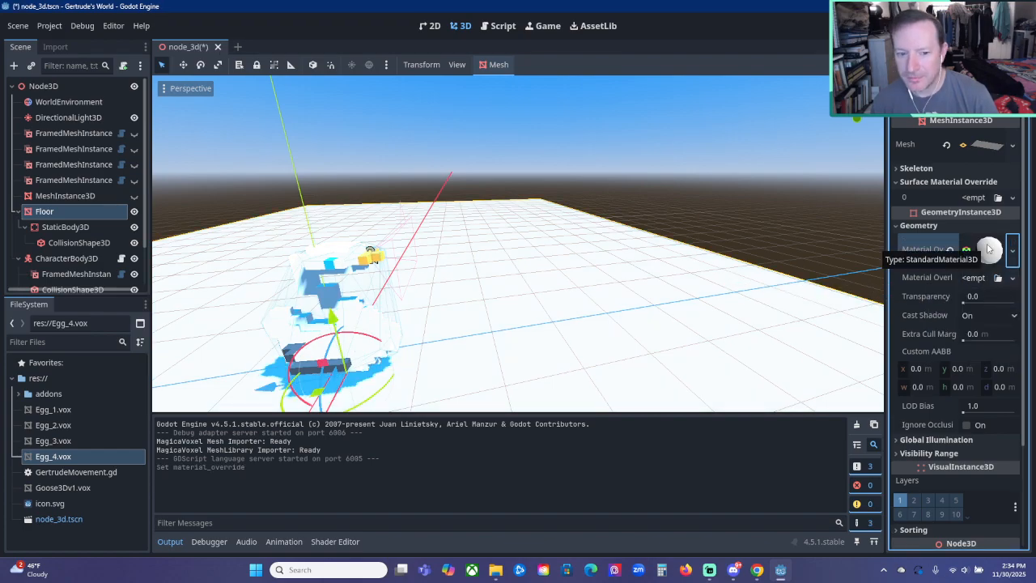
# Set the albedo colour of the Floor's override material to bright green (00ff00).
pyautogui.click(988, 248)
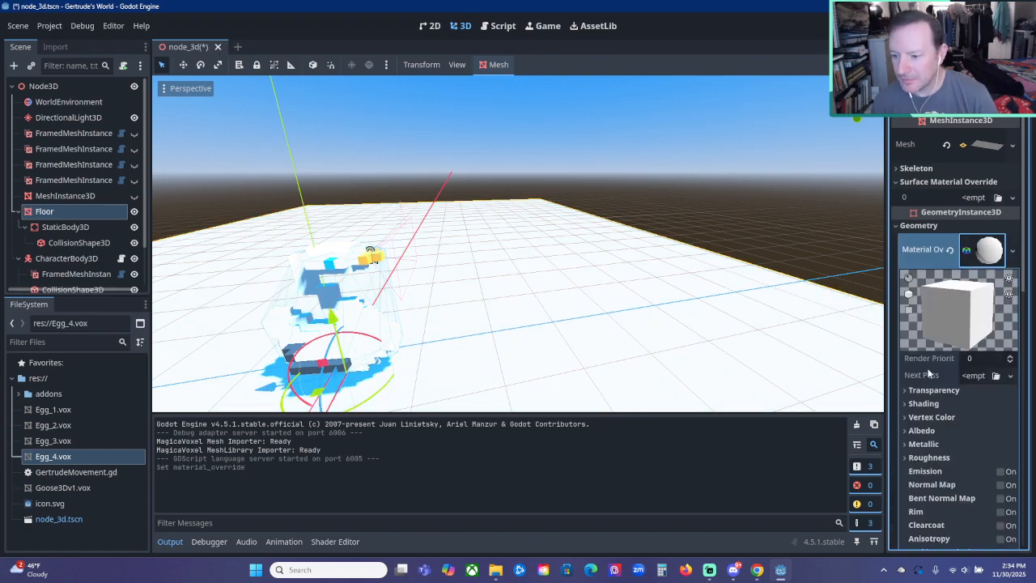
pyautogui.click(915, 430)
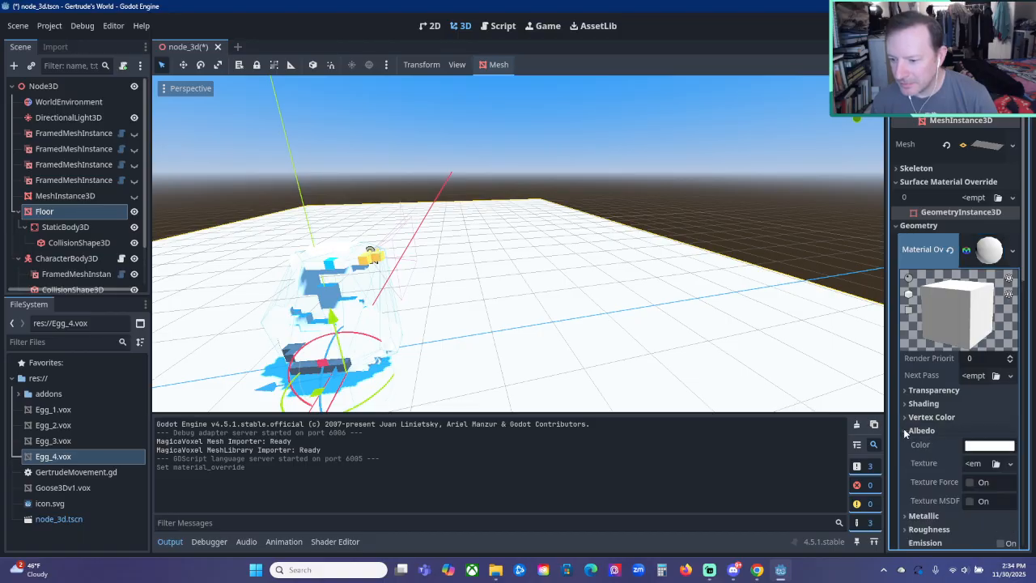
pyautogui.click(985, 450)
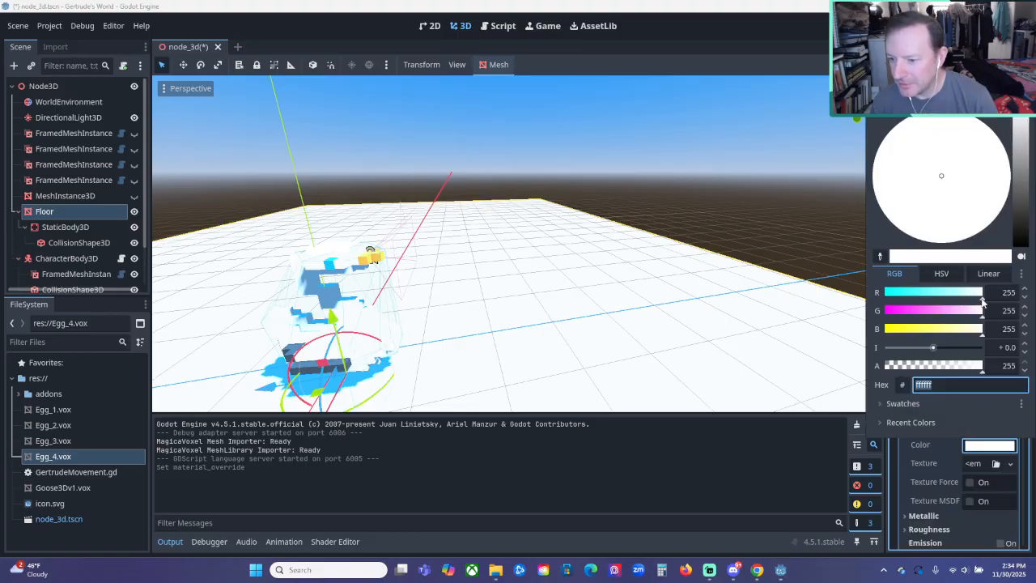
pyautogui.moveTo(975, 291); pyautogui.dragTo(885, 296)
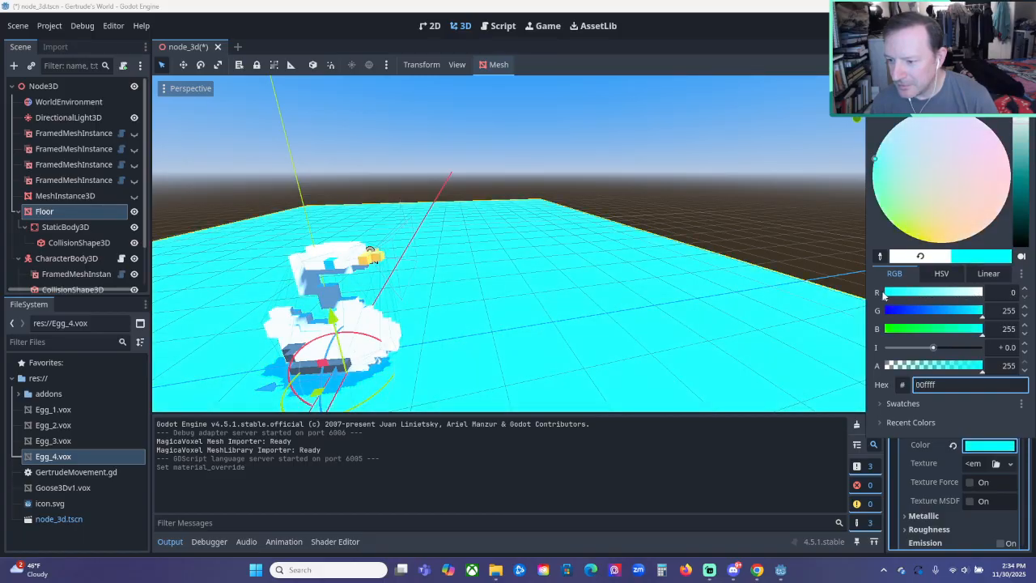
pyautogui.moveTo(978, 328); pyautogui.dragTo(881, 332)
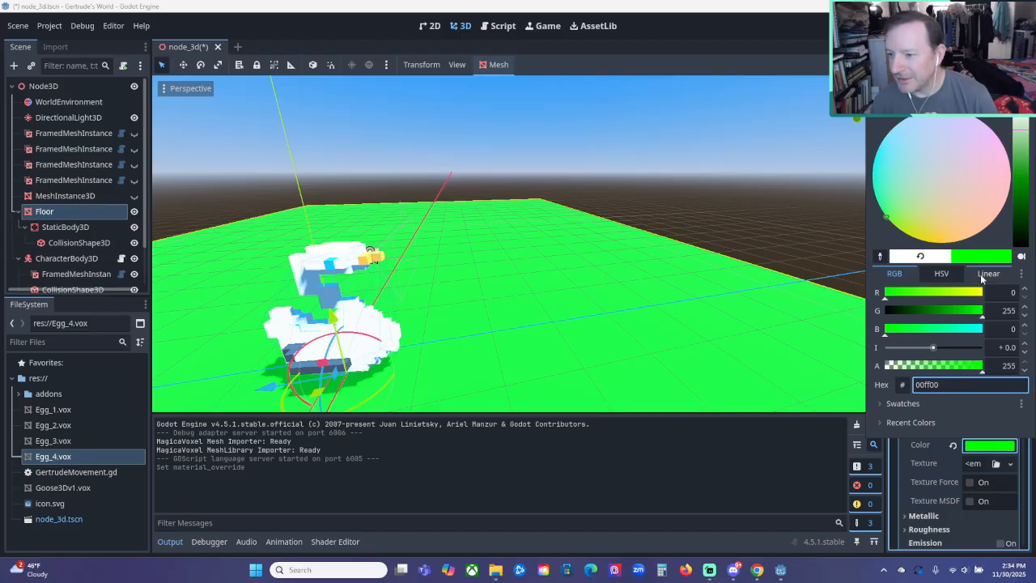
pyautogui.click(782, 453)
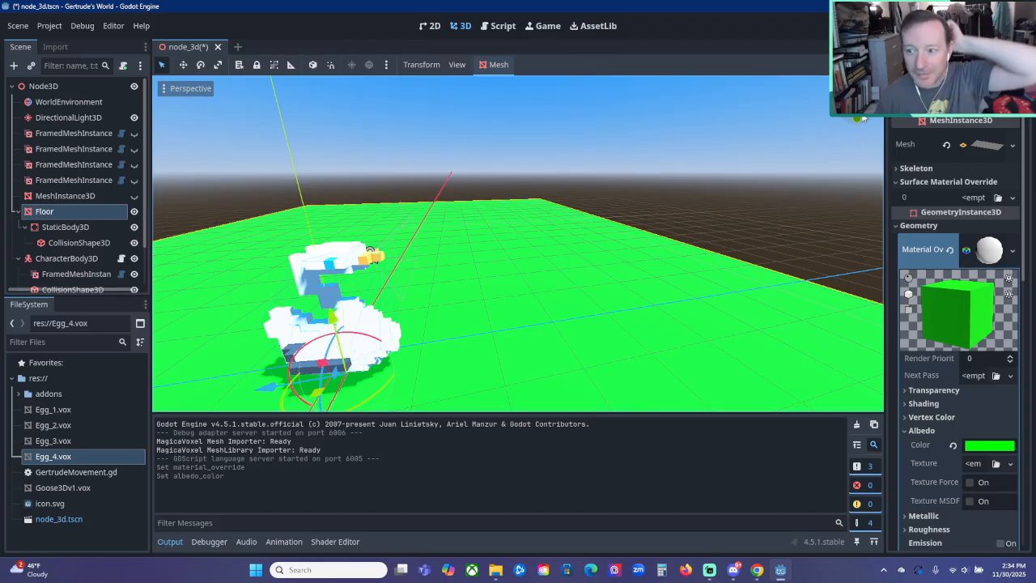
# Run the project to view the green floor in the game, then close the debug window.
pyautogui.press('F5')
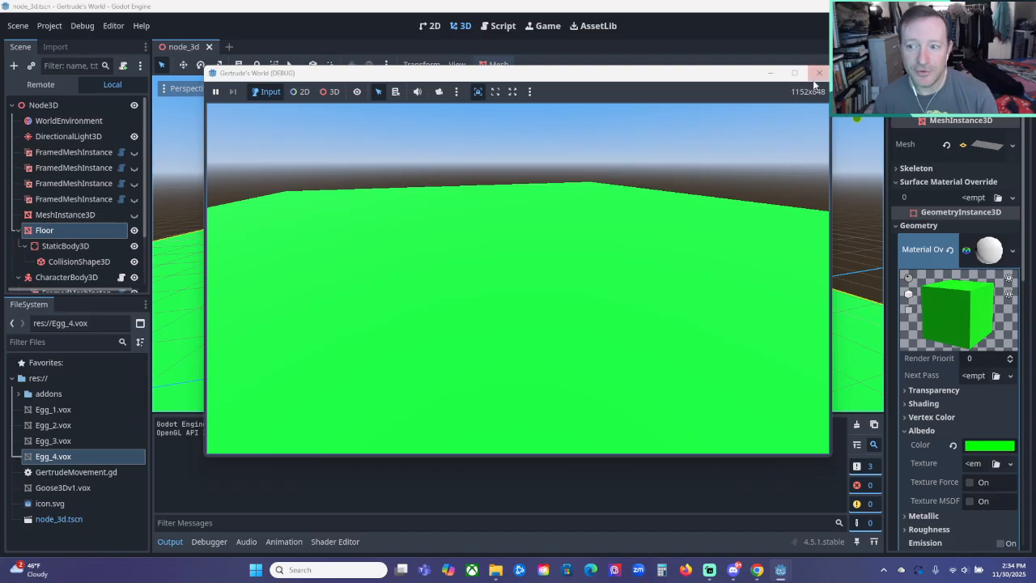
pyautogui.click(815, 76)
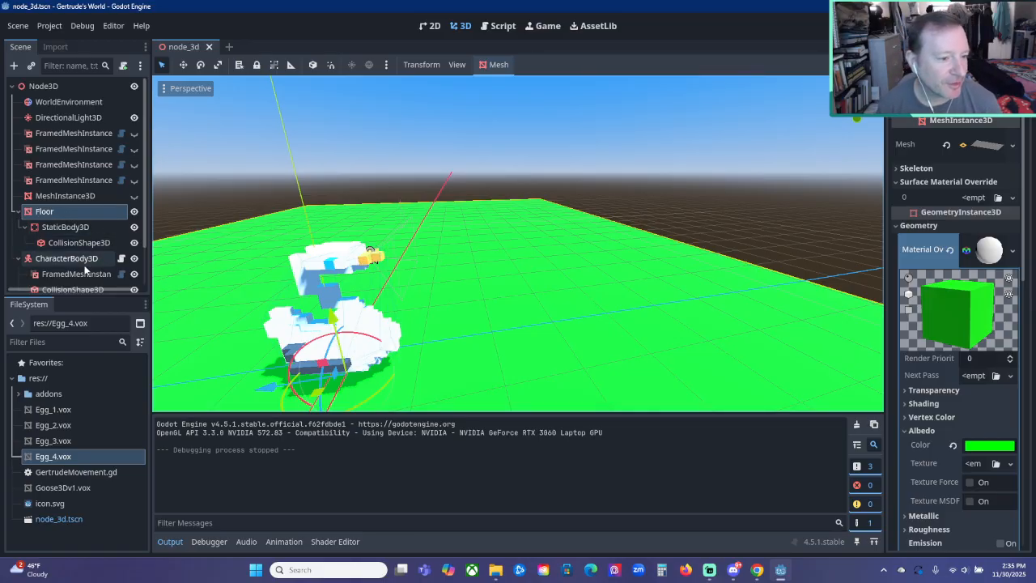
# Move the Camera3D forward to the goose's beak, and run the project to check the new view.
pyautogui.scroll(-2, 73, 251)
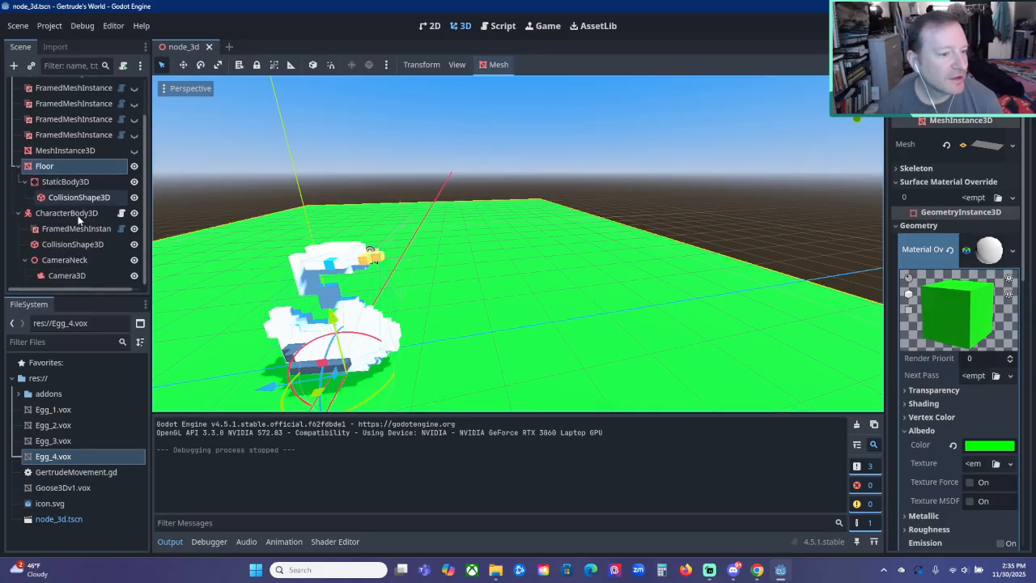
pyautogui.click(68, 276)
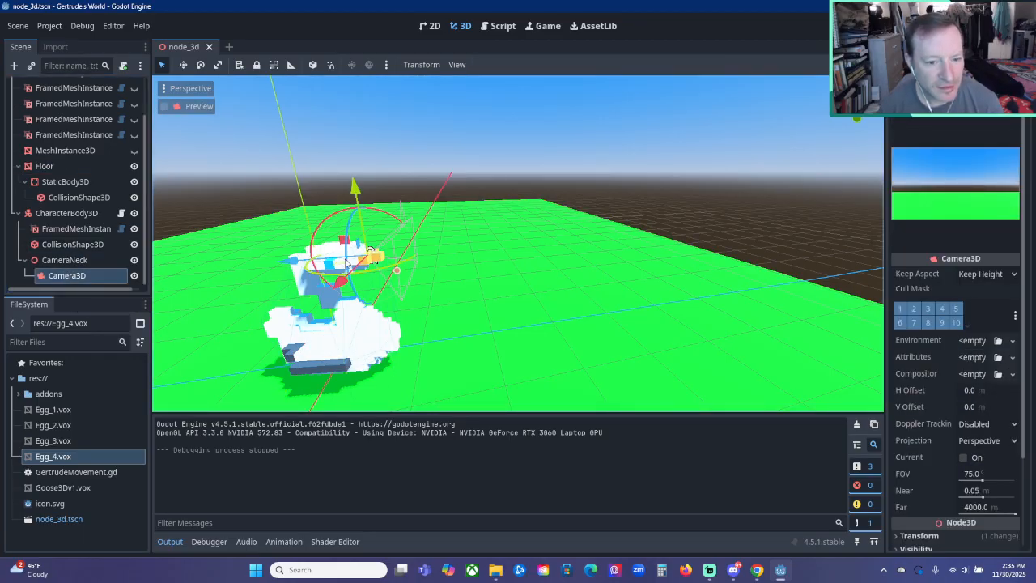
pyautogui.moveTo(292, 260); pyautogui.dragTo(309, 262)
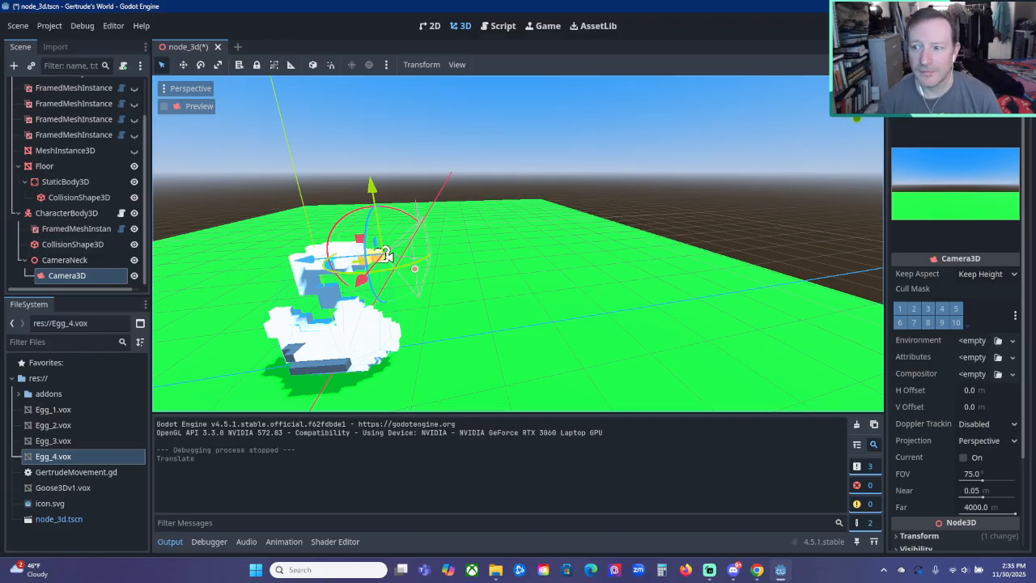
pyautogui.press('F5')
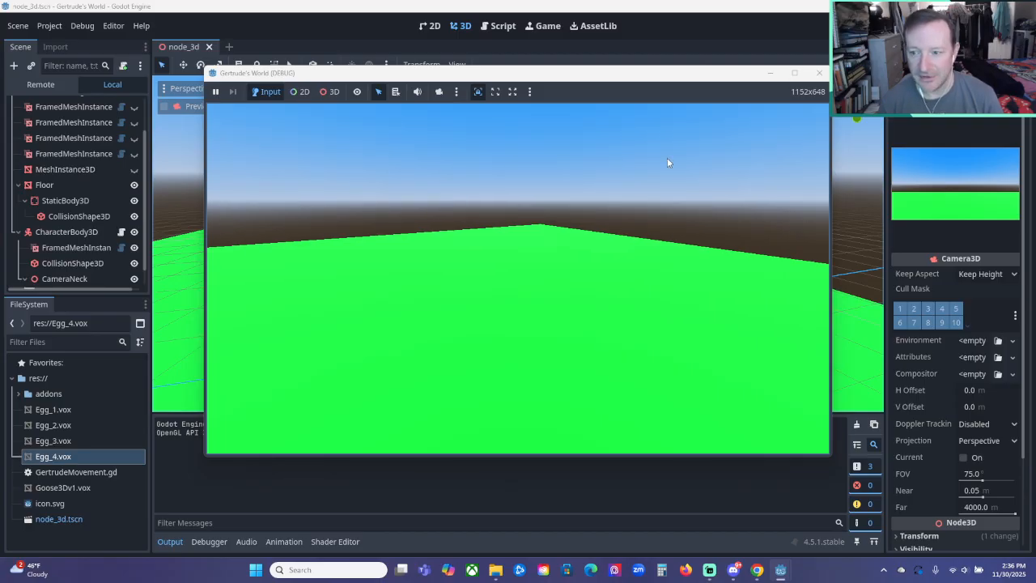
pyautogui.click(819, 72)
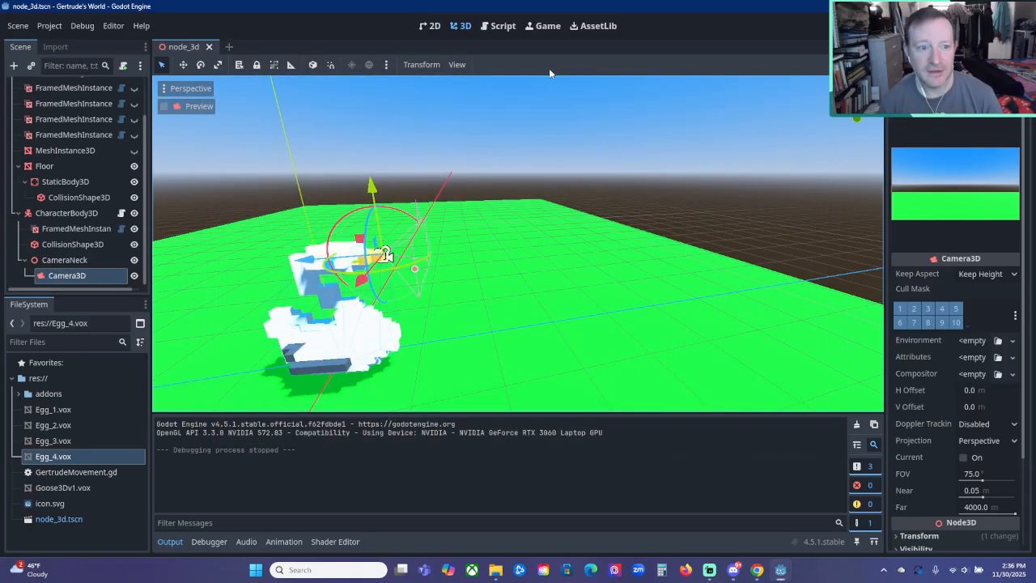
# Examine the sun and environment preview settings and the DirectionalLight3D's Sky Mode property.
pyautogui.click(387, 65)
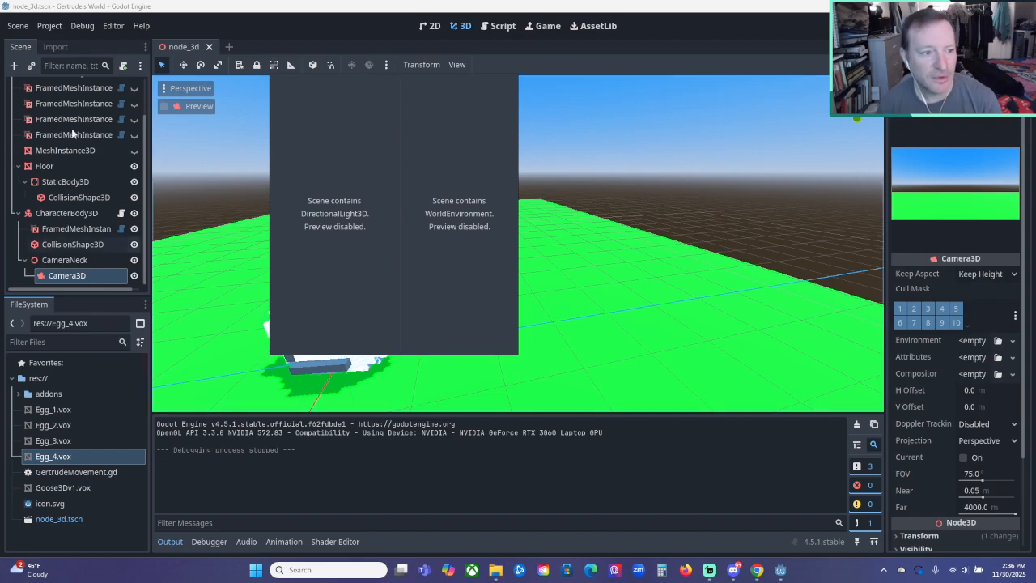
pyautogui.scroll(2, 121, 165)
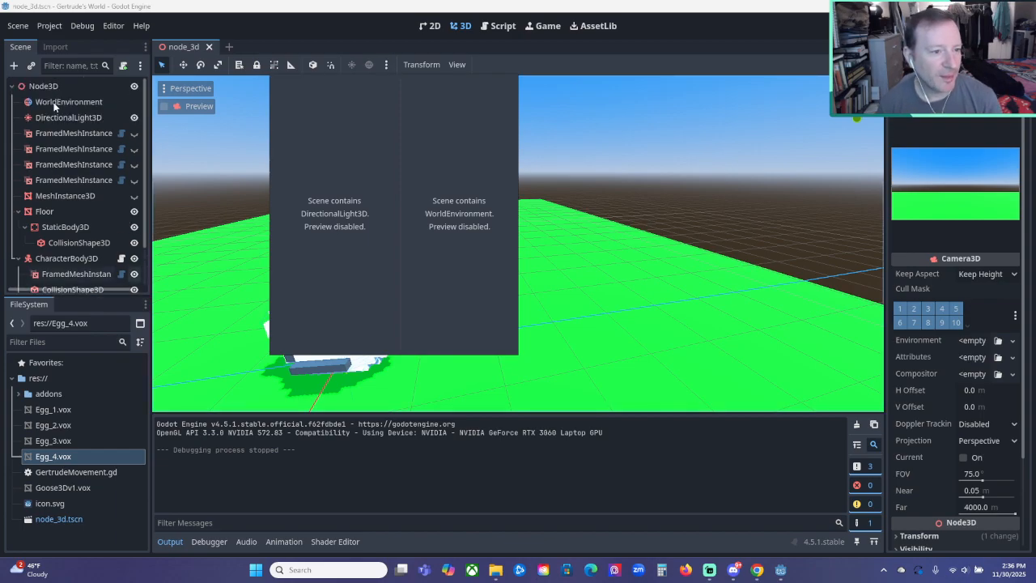
pyautogui.click(68, 118)
pyautogui.doubleClick(69, 118)
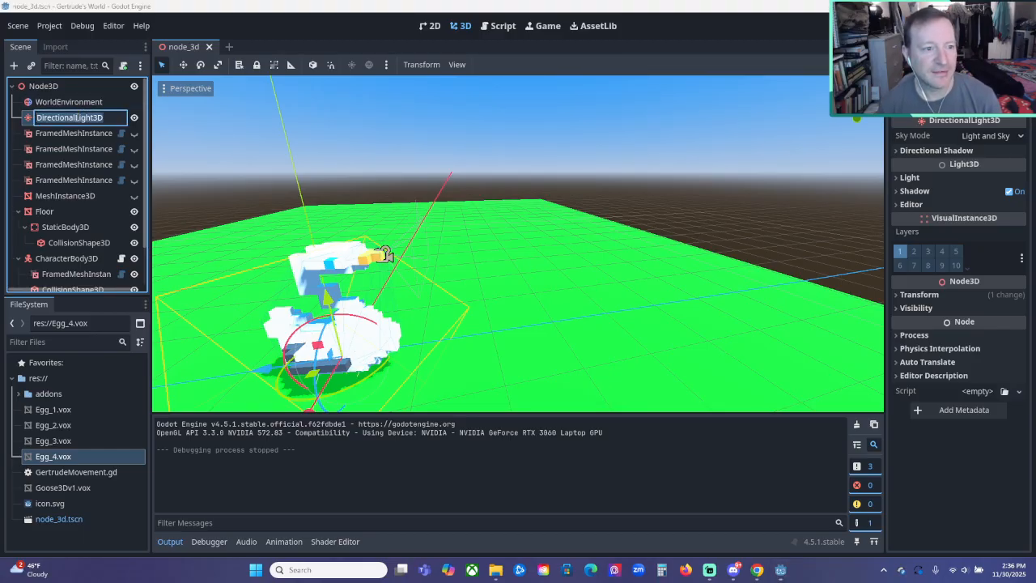
pyautogui.click(91, 103)
pyautogui.doubleClick(87, 113)
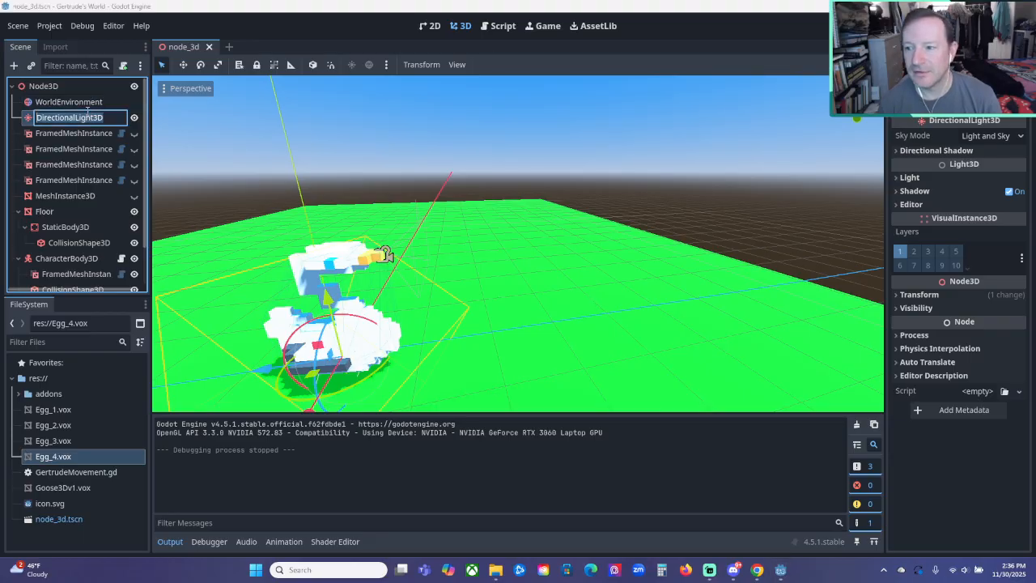
pyautogui.click(86, 106)
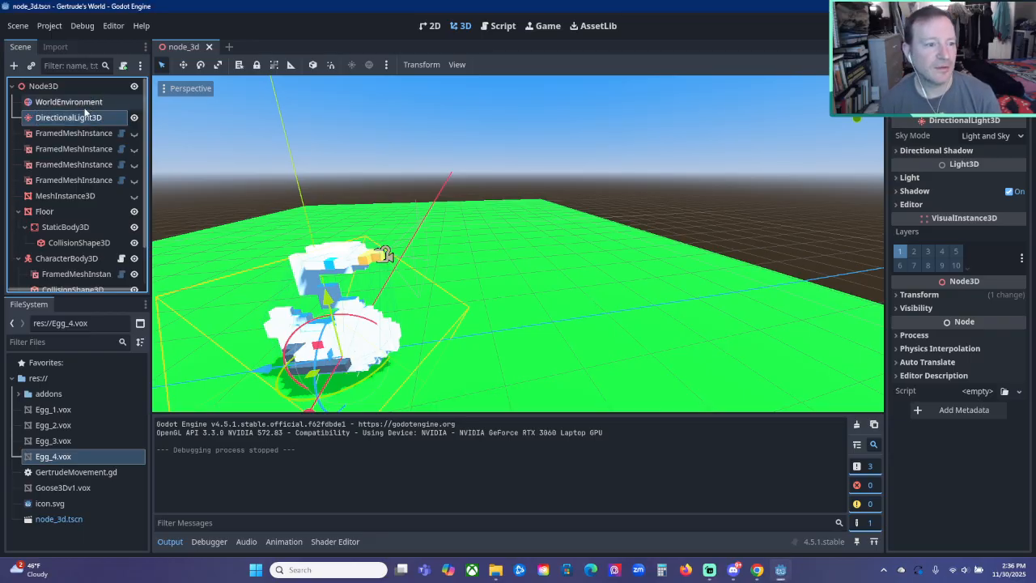
pyautogui.click(80, 133)
pyautogui.click(77, 117)
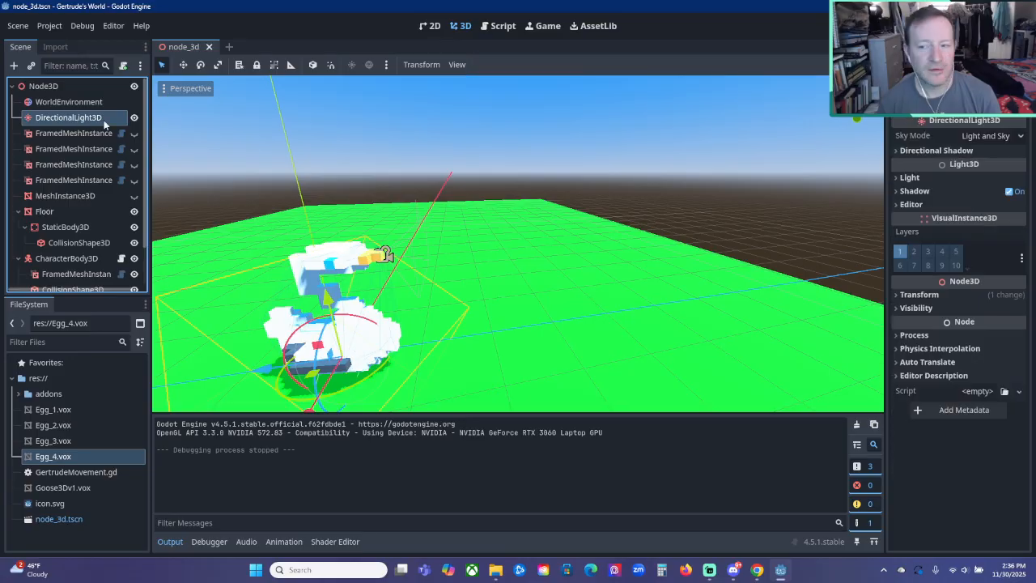
pyautogui.click(989, 136)
pyautogui.click(988, 138)
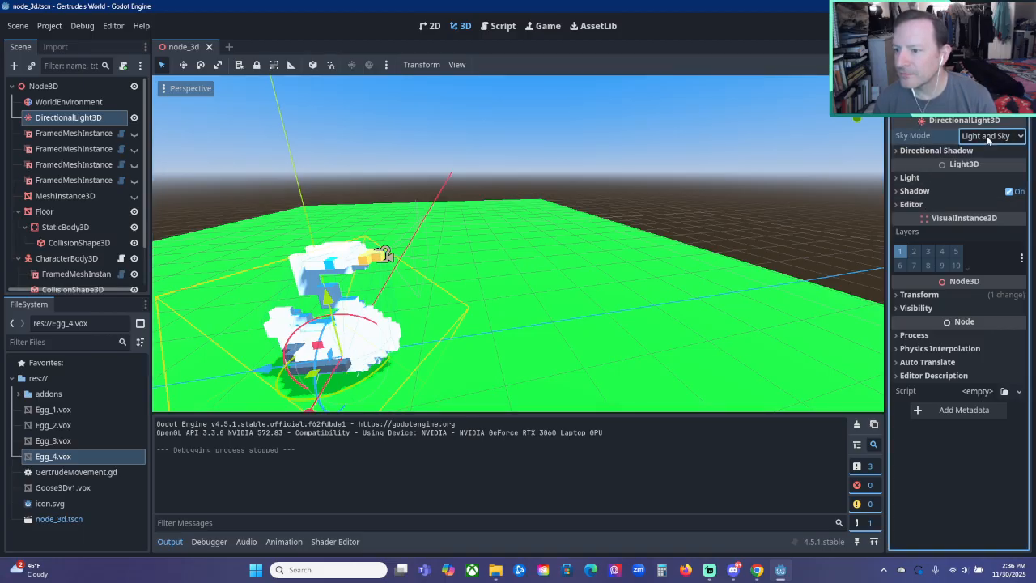
# Try a magenta light colour (ff00ff) on the DirectionalLight3D and return it to white (ffffff).
pyautogui.click(900, 178)
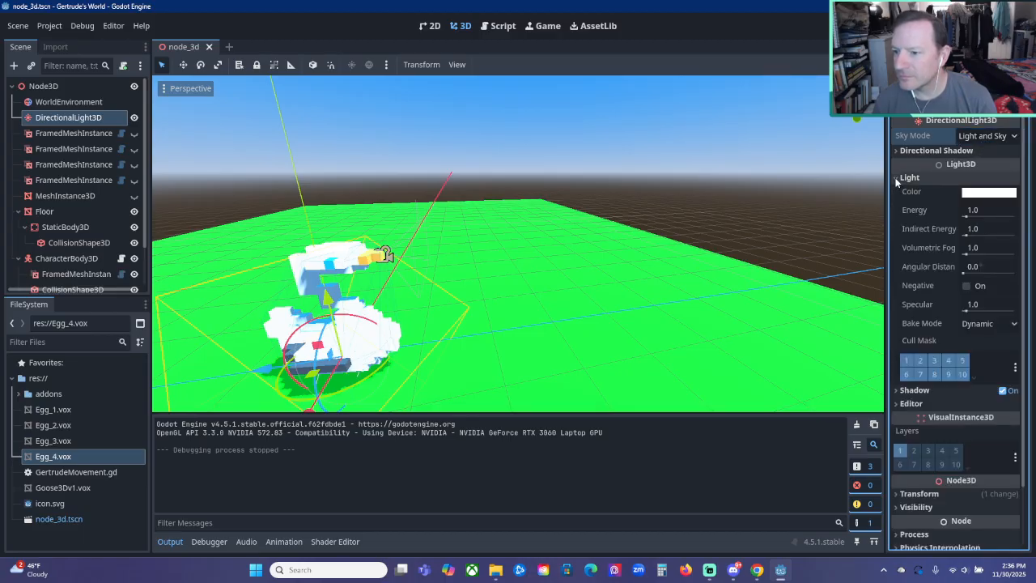
pyautogui.click(990, 194)
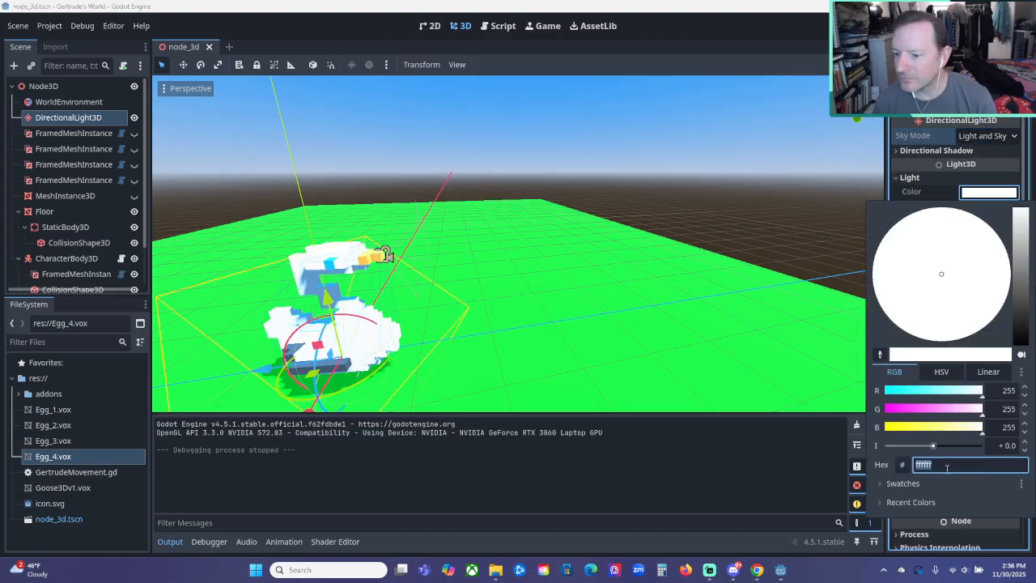
pyautogui.moveTo(982, 417); pyautogui.dragTo(998, 402)
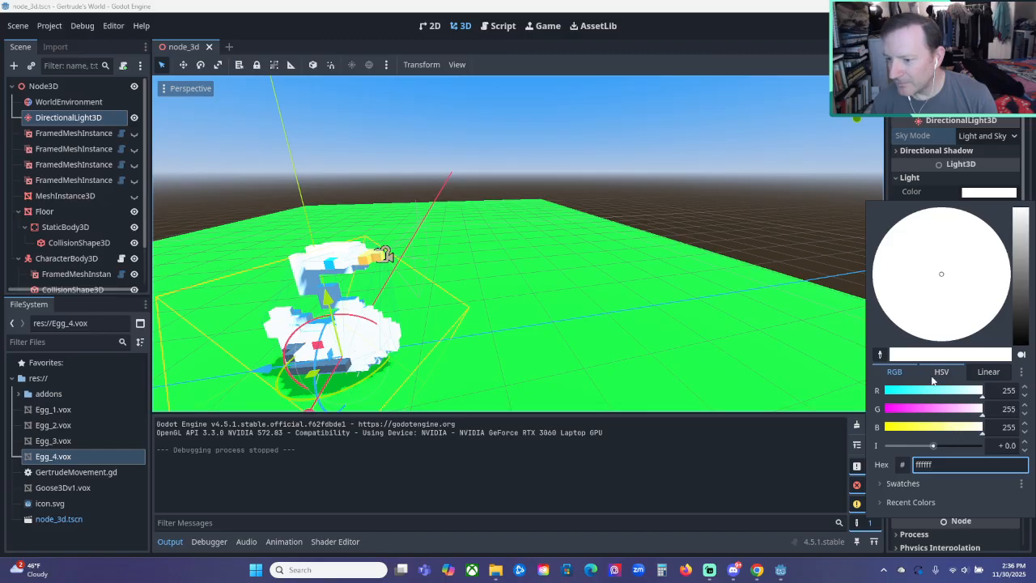
pyautogui.moveTo(947, 279)
pyautogui.mouseDown()
pyautogui.moveTo(965, 321)
pyautogui.moveTo(996, 296)
pyautogui.moveTo(969, 313)
pyautogui.moveTo(946, 282)
pyautogui.mouseUp()
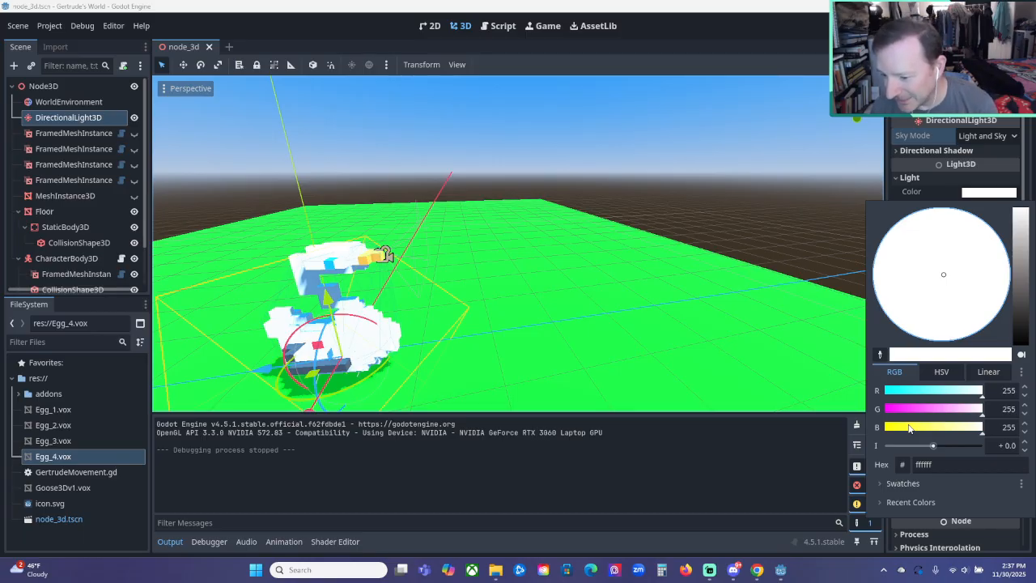
pyautogui.moveTo(981, 409); pyautogui.dragTo(860, 408)
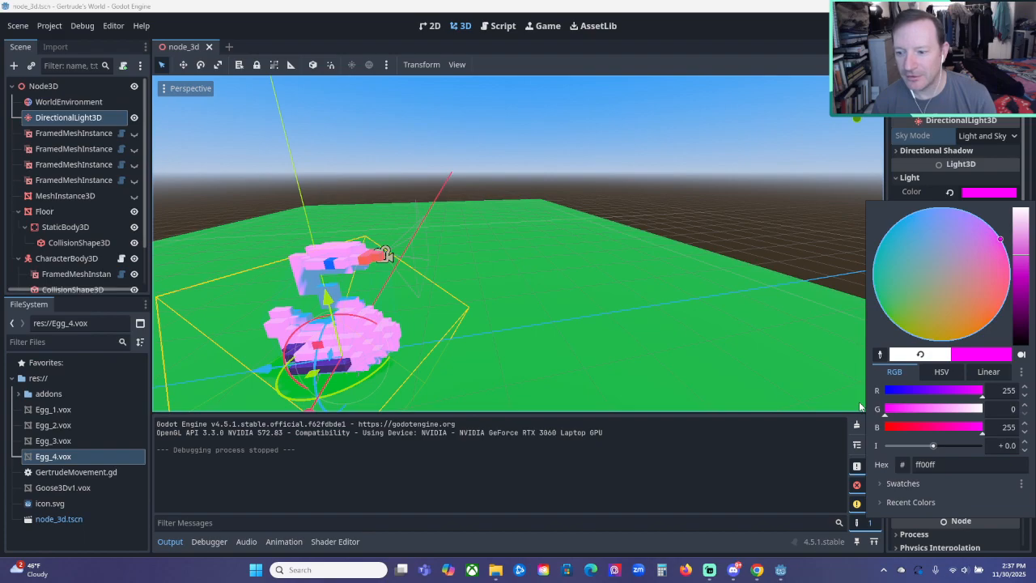
pyautogui.moveTo(888, 411); pyautogui.dragTo(992, 411)
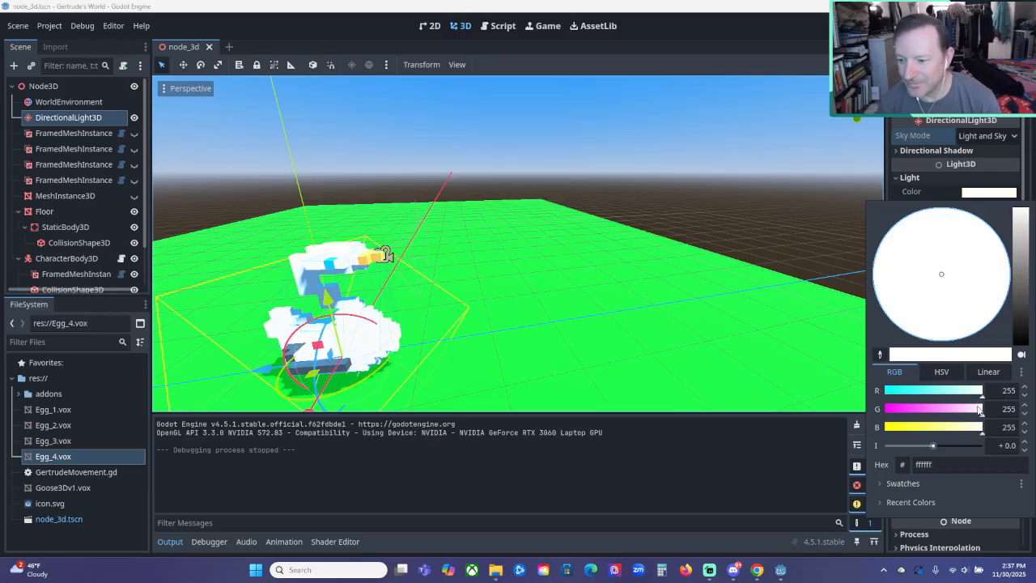
pyautogui.moveTo(976, 428)
pyautogui.mouseDown()
pyautogui.moveTo(885, 434)
pyautogui.moveTo(985, 425)
pyautogui.moveTo(856, 427)
pyautogui.moveTo(988, 428)
pyautogui.mouseUp()
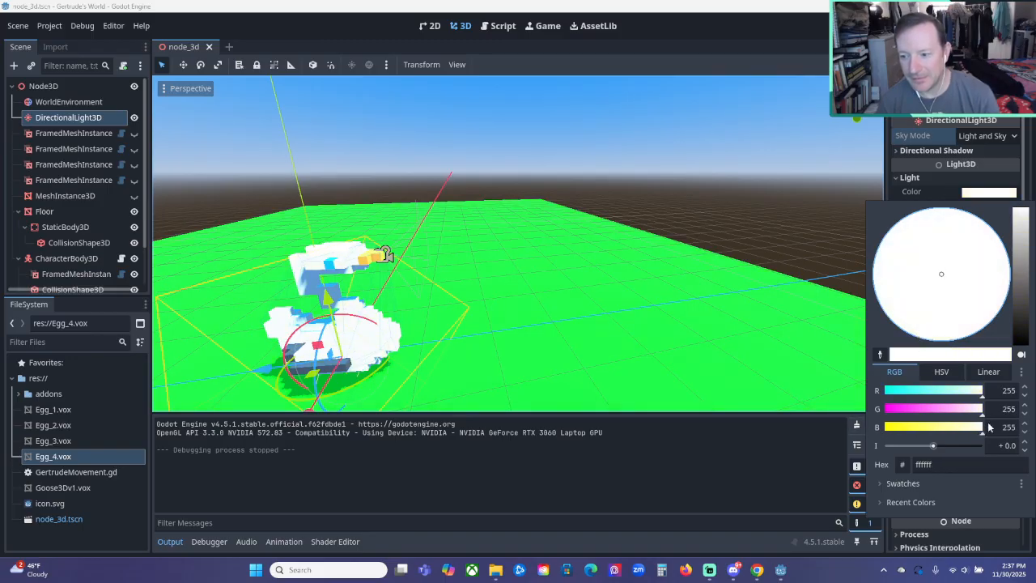
pyautogui.moveTo(941, 275); pyautogui.dragTo(904, 316)
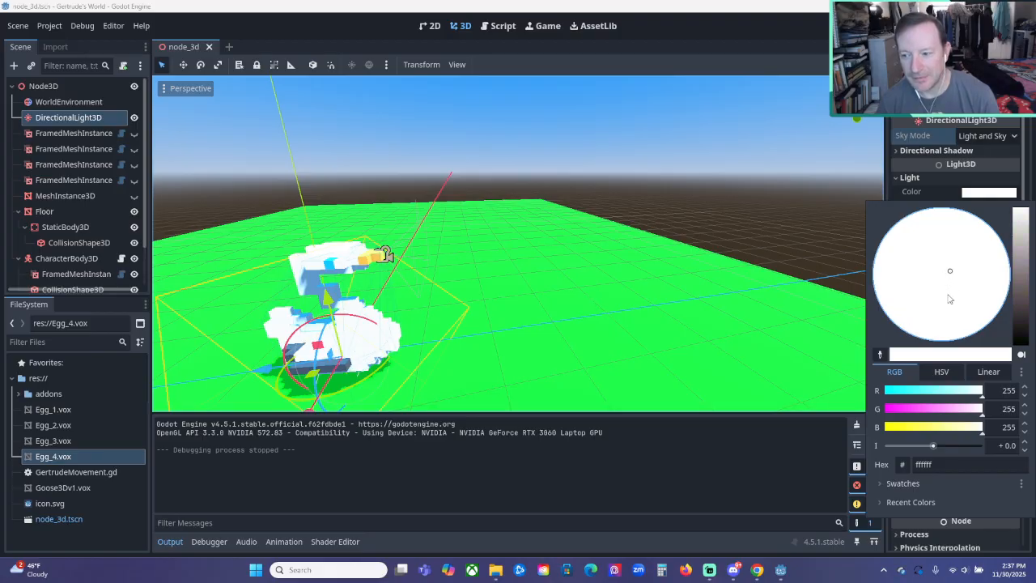
# Set the DirectionalLight3D's light colour to yellow (ffff7e), and run the project to check the lighting.
pyautogui.moveTo(983, 436); pyautogui.dragTo(989, 409)
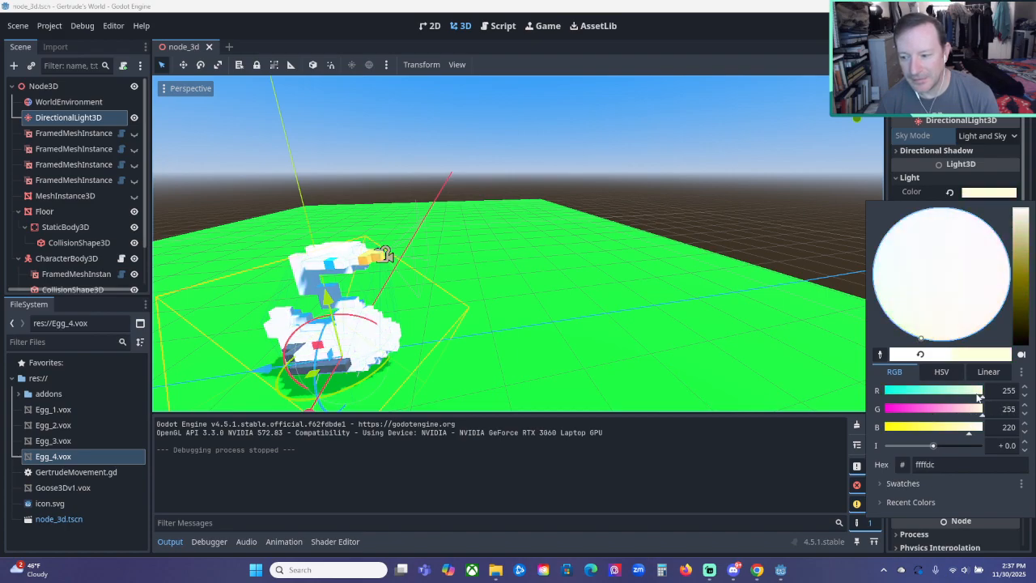
pyautogui.moveTo(965, 429); pyautogui.dragTo(933, 433)
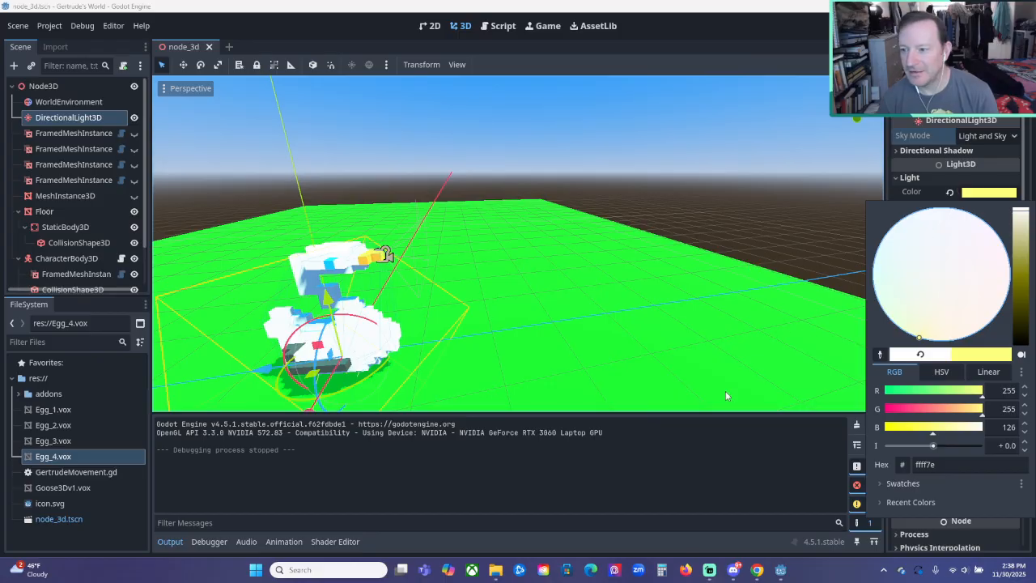
pyautogui.click(703, 456)
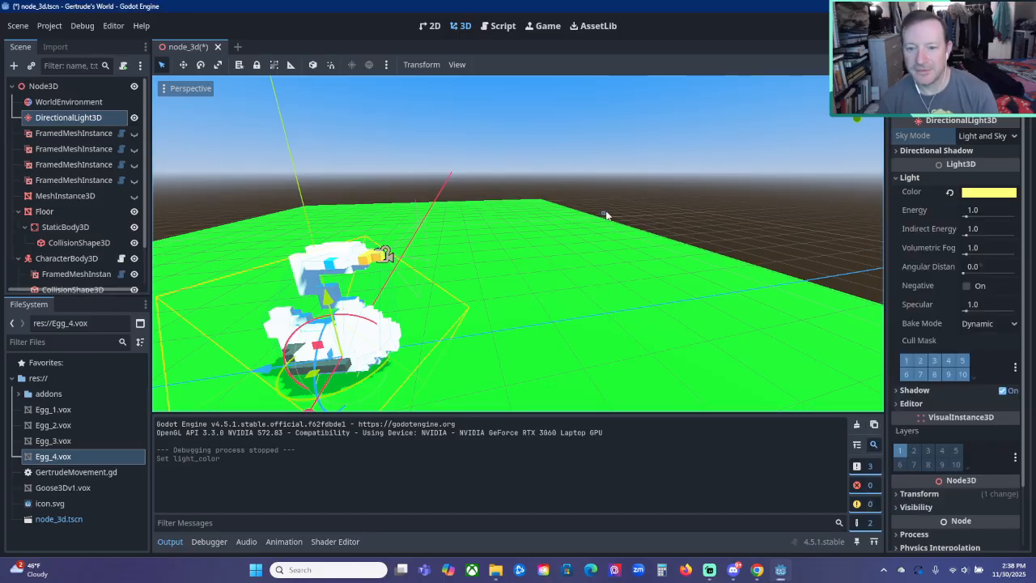
pyautogui.click(654, 191)
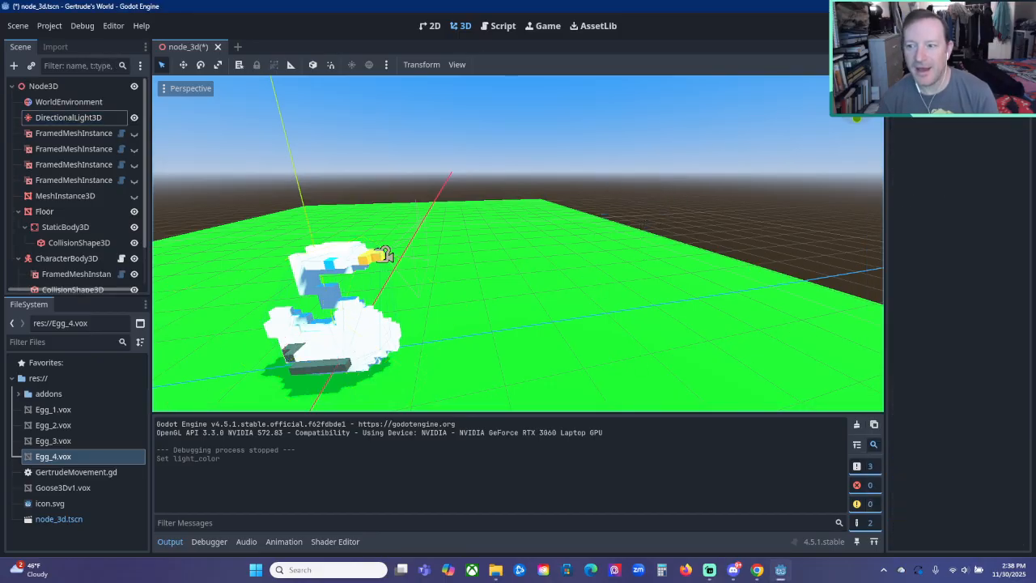
pyautogui.press('F5')
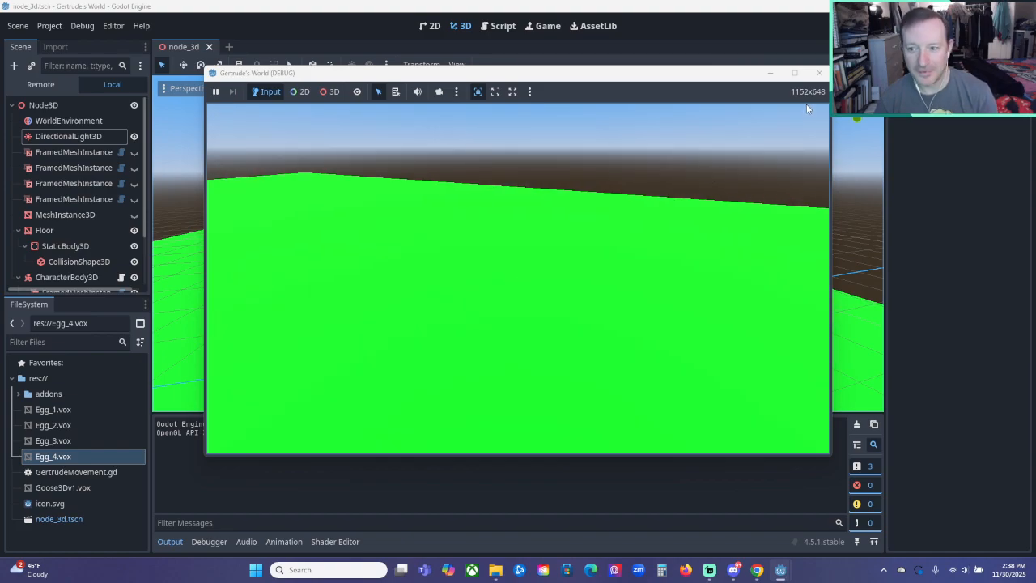
pyautogui.click(820, 73)
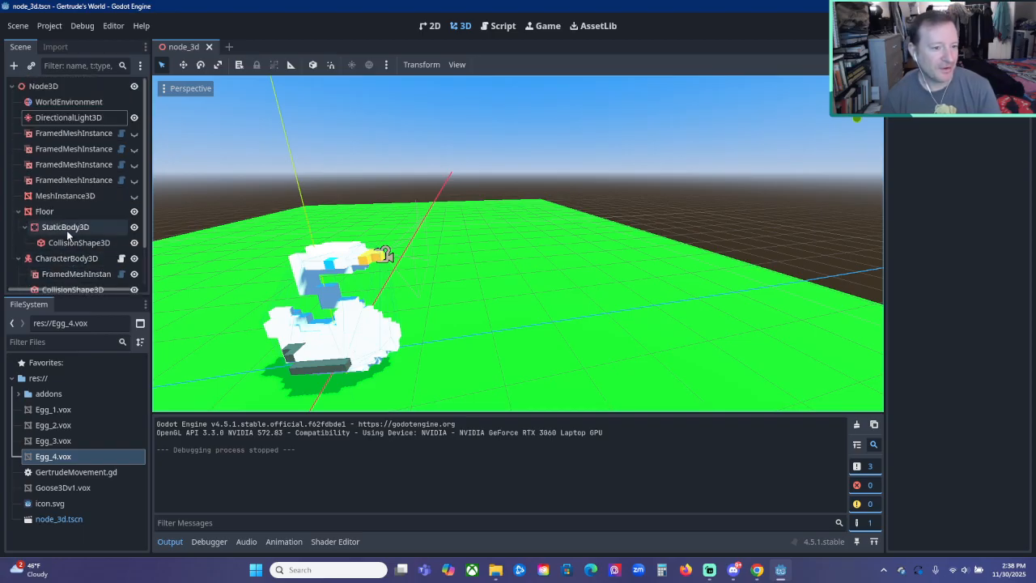
# Show the first hidden FramedMeshInstance temporarily to view its egg under the light, and hide it again.
pyautogui.click(135, 133)
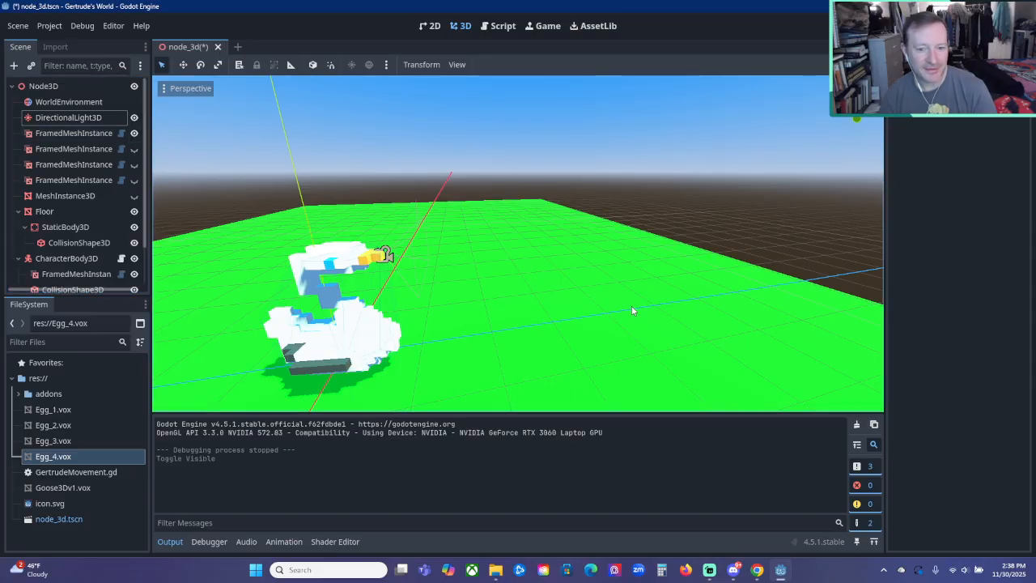
pyautogui.moveTo(727, 226); pyautogui.dragTo(385, 207, button='middle')
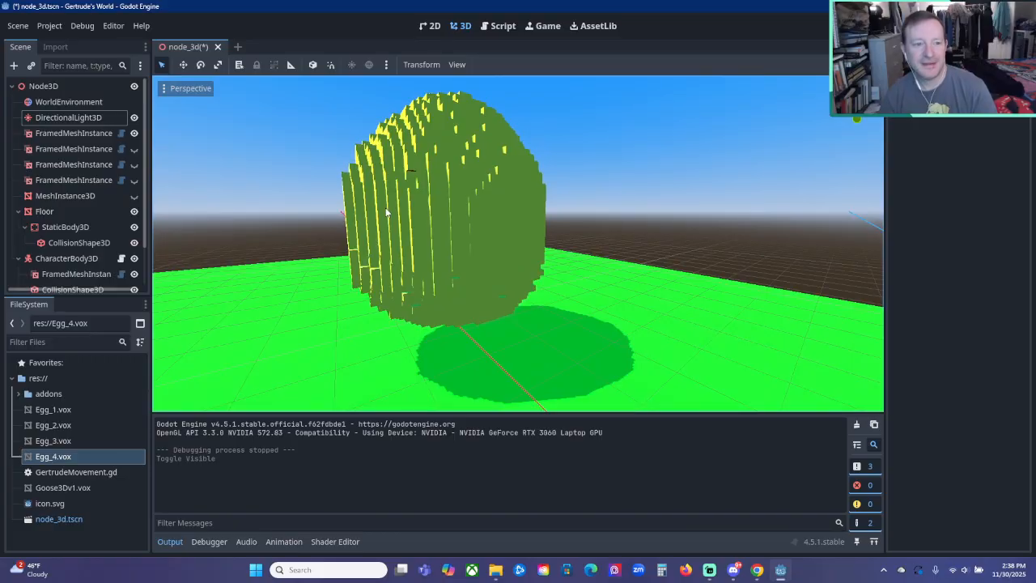
pyautogui.click(134, 134)
# Delete the FramedMeshInstance2 egg node from the scene.
pyautogui.click(71, 134)
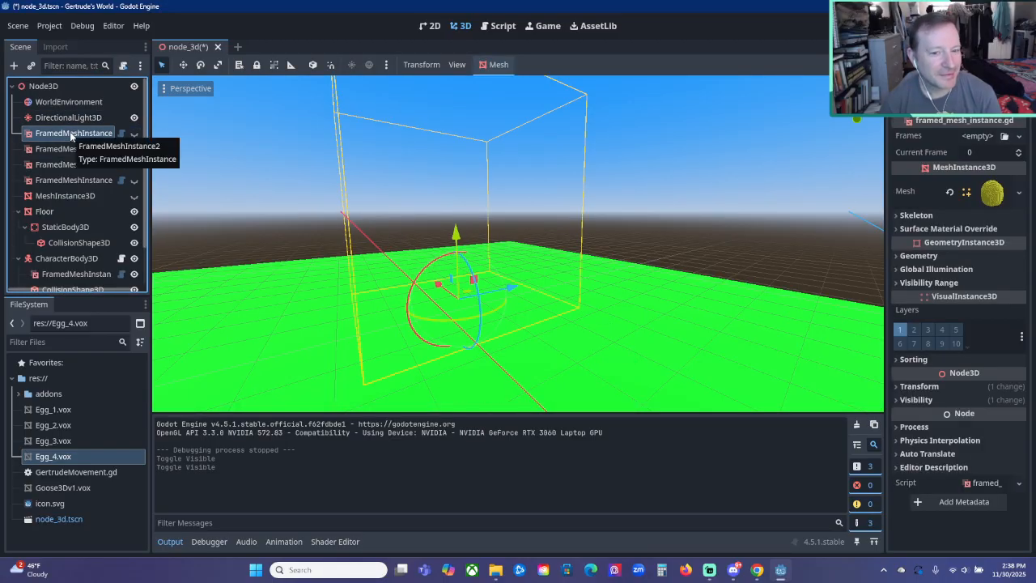
pyautogui.rightClick(71, 136)
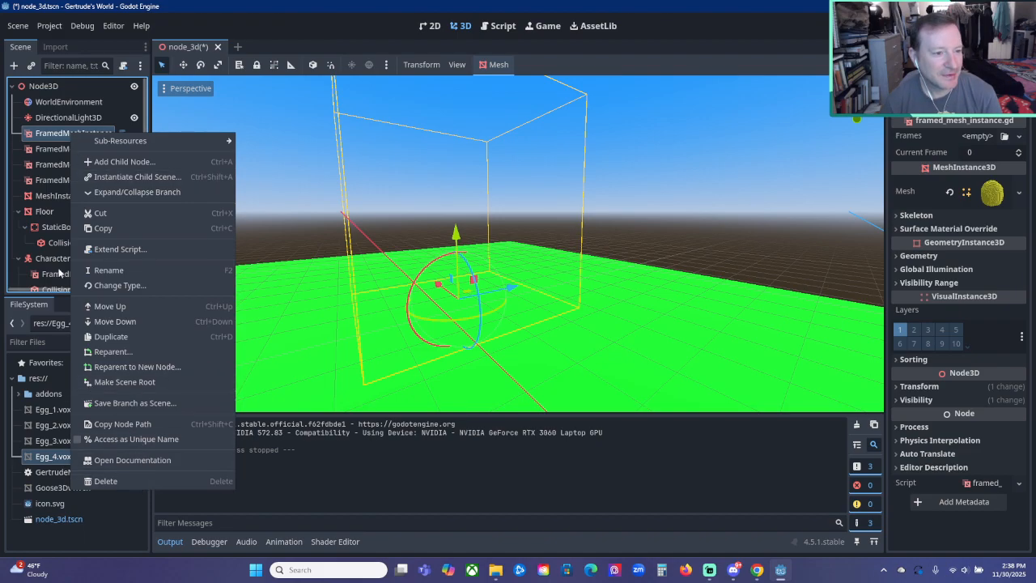
pyautogui.click(50, 134)
pyautogui.click(89, 150)
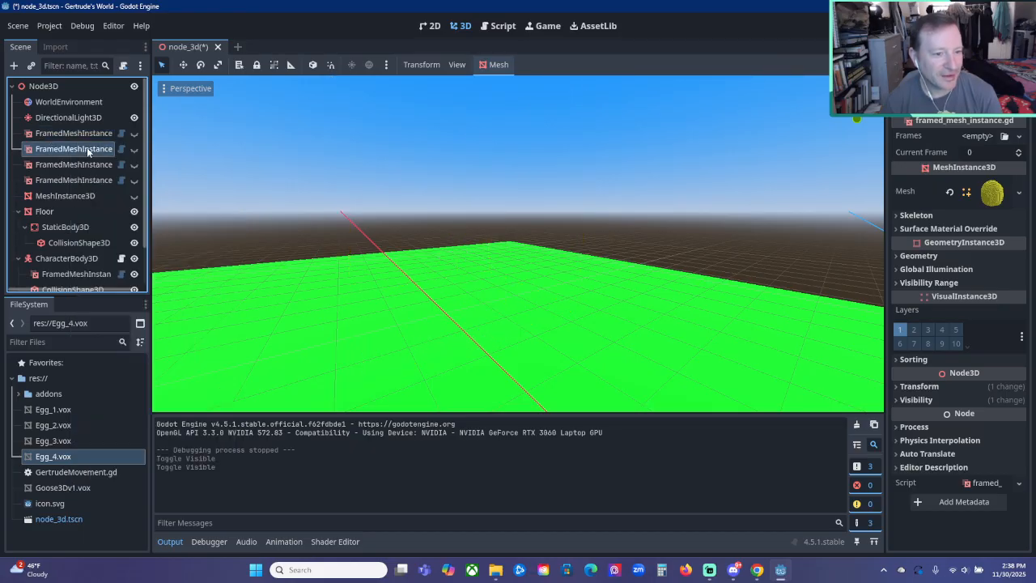
pyautogui.click(87, 134)
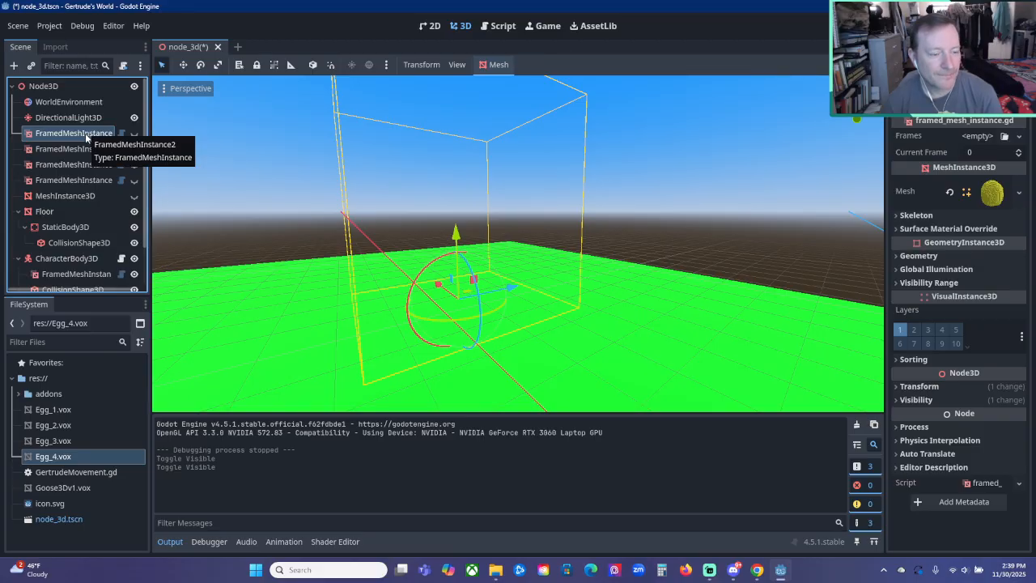
pyautogui.rightClick(86, 136)
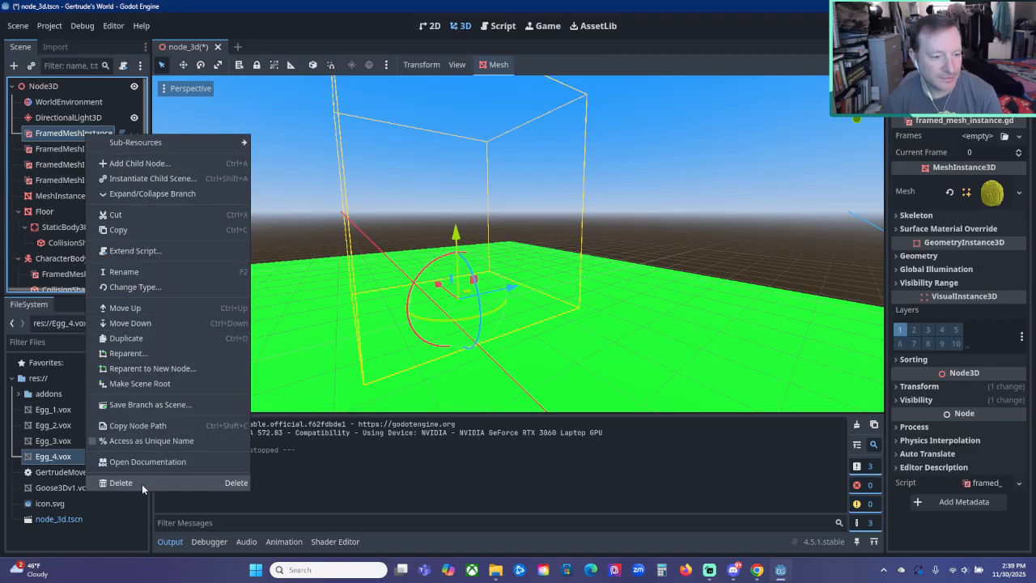
pyautogui.click(121, 482)
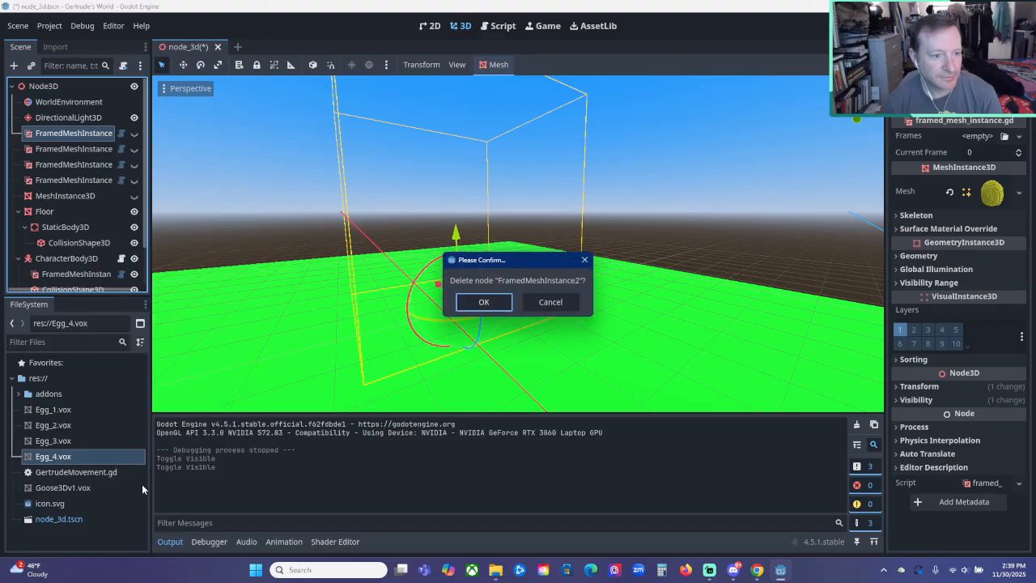
pyautogui.click(483, 302)
# Delete the three remaining hidden FramedMeshInstance egg nodes directly under Node3D, ending with FramedMeshInstance5.
pyautogui.click(69, 134)
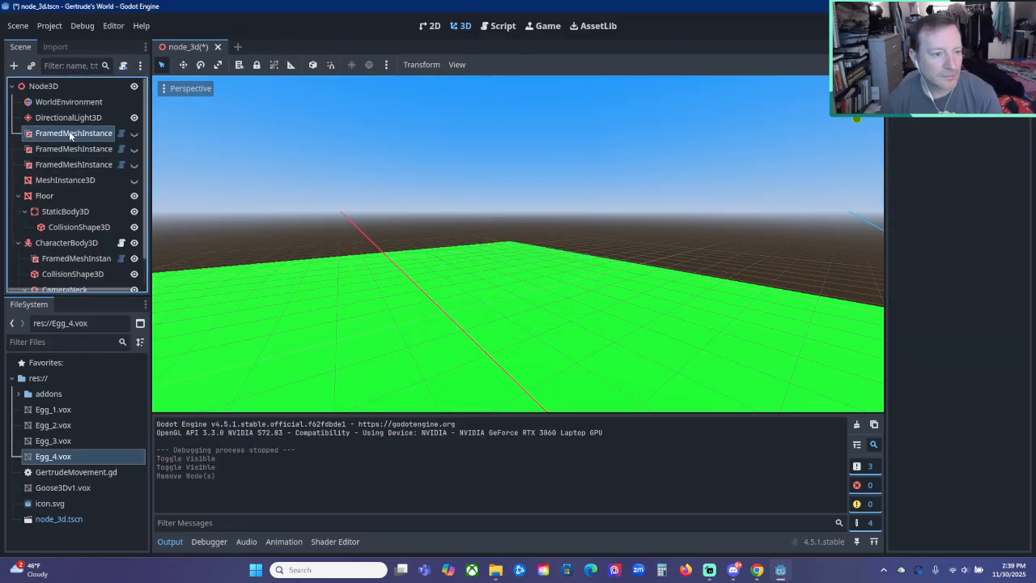
pyautogui.rightClick(70, 136)
pyautogui.click(121, 480)
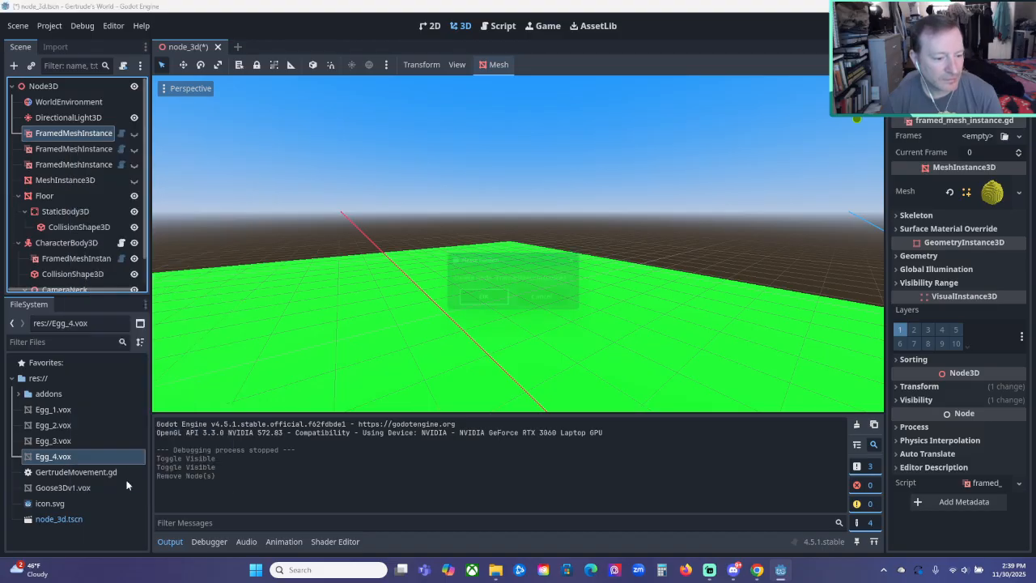
pyautogui.click(484, 301)
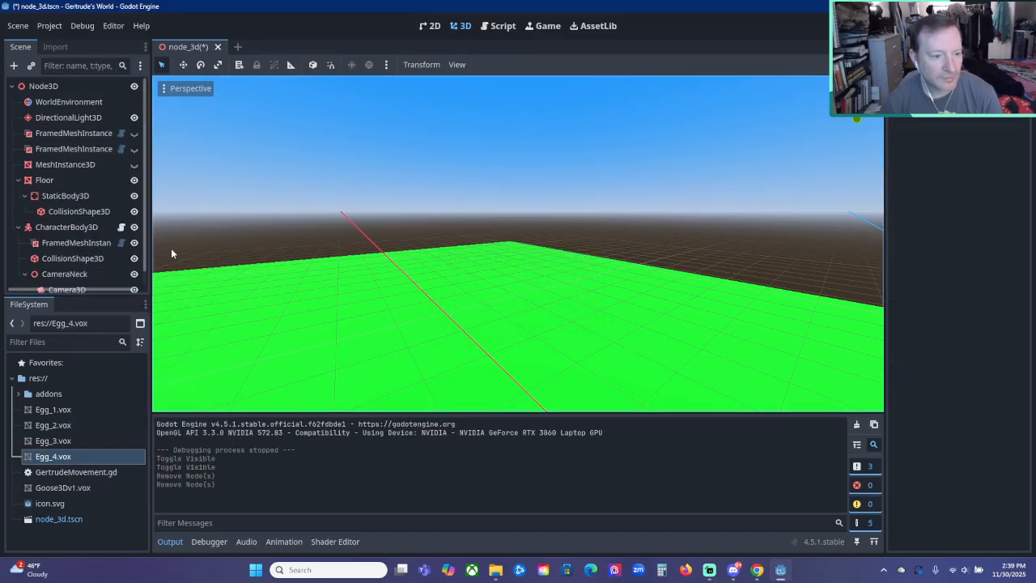
pyautogui.click(93, 136)
pyautogui.rightClick(93, 136)
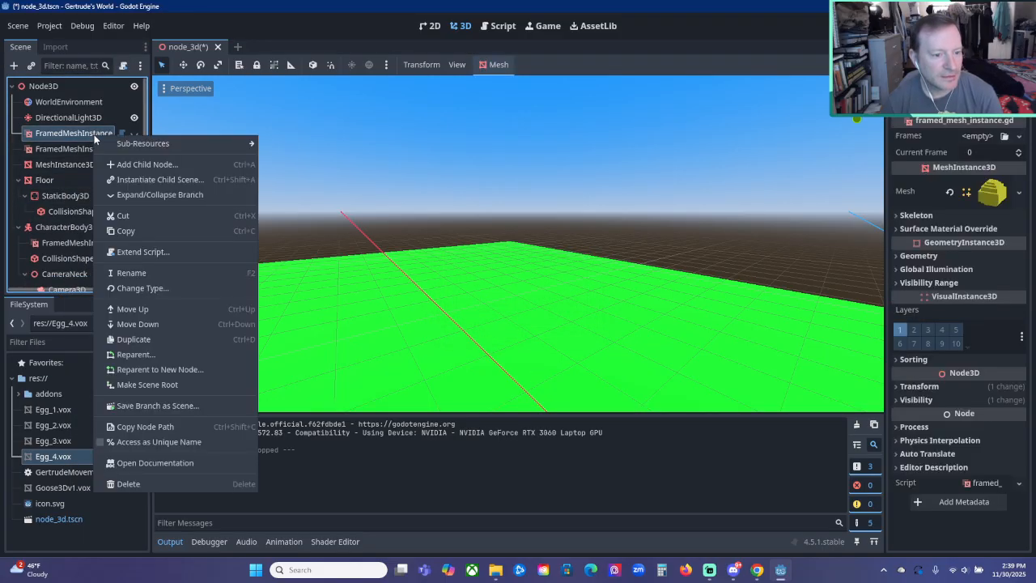
pyautogui.click(157, 484)
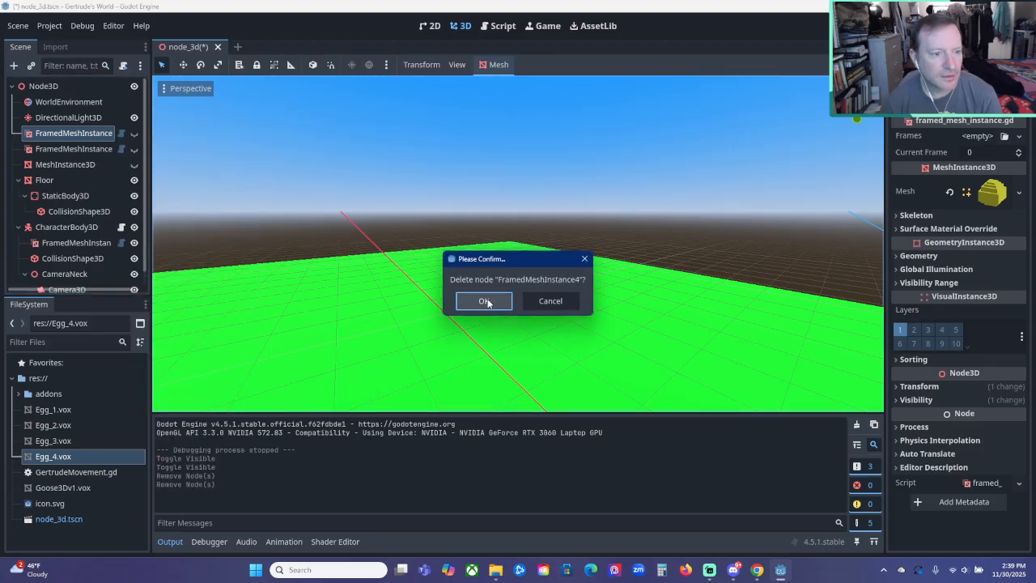
pyautogui.click(484, 301)
pyautogui.click(80, 136)
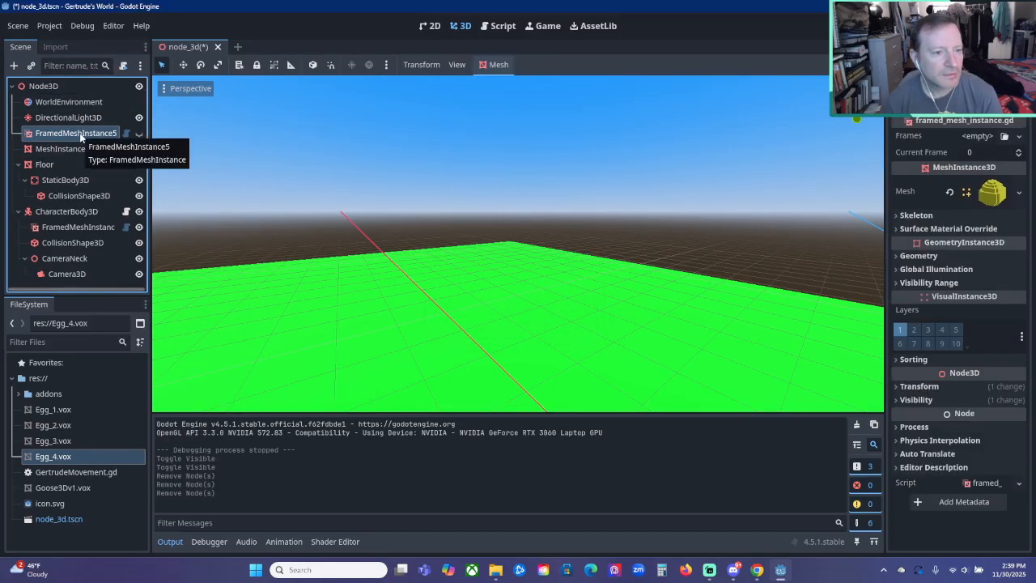
pyautogui.rightClick(81, 136)
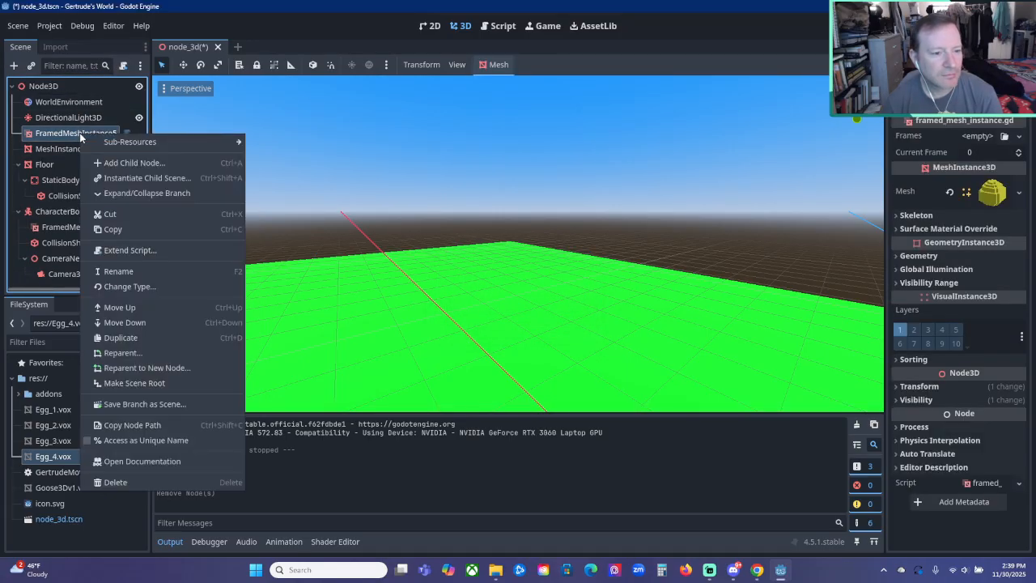
pyautogui.click(113, 485)
pyautogui.click(483, 302)
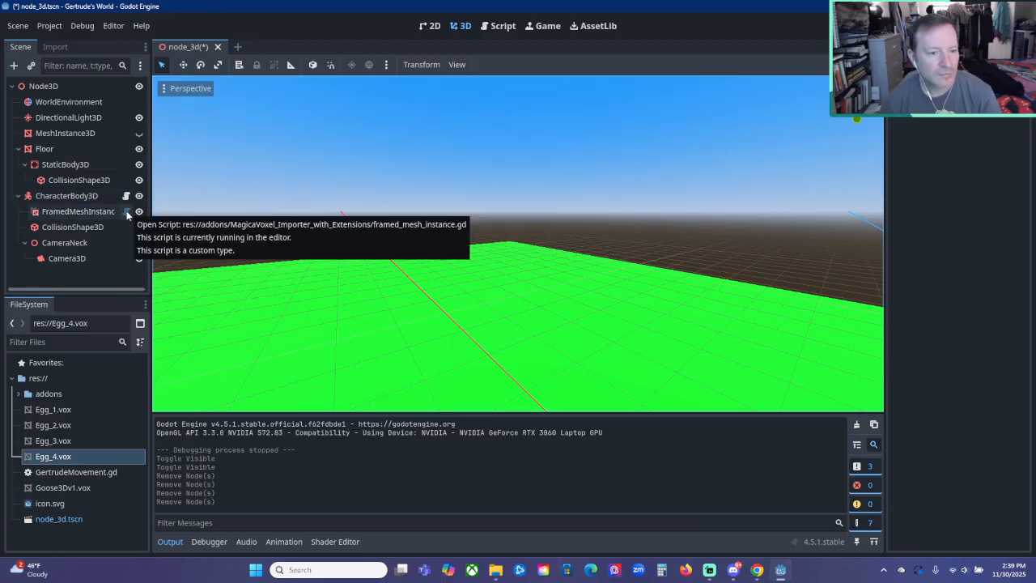
# Delete the Egg_1.vox and Egg_2.vox files from the project's res:// folder, accepting removal despite their scene dependencies.
pyautogui.click(58, 413)
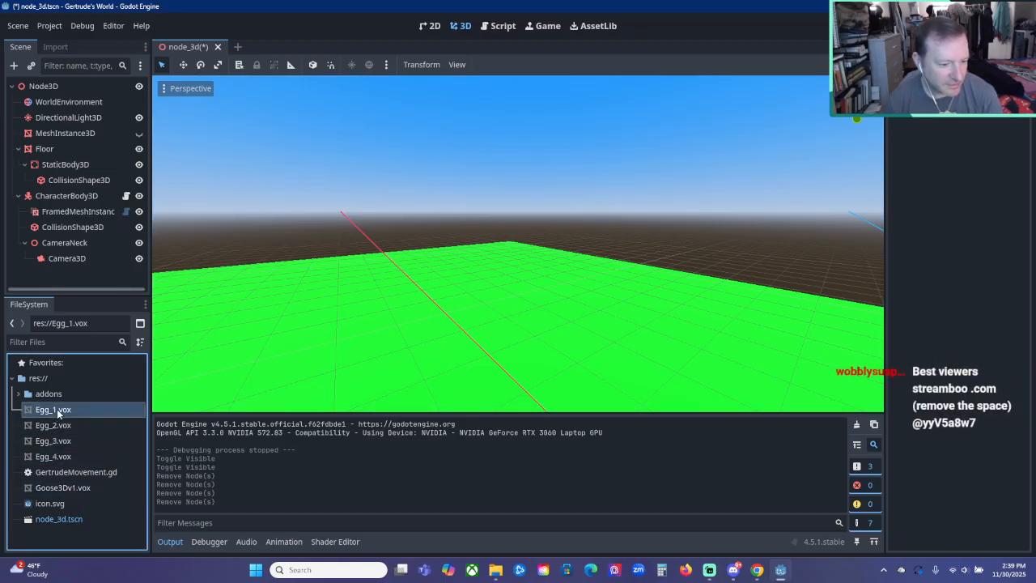
pyautogui.rightClick(58, 413)
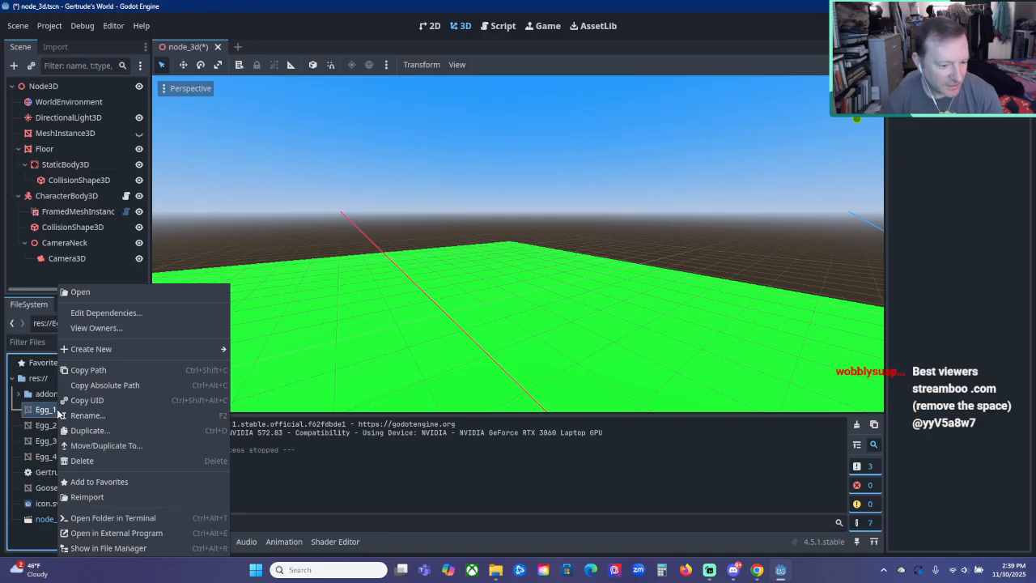
pyautogui.click(101, 460)
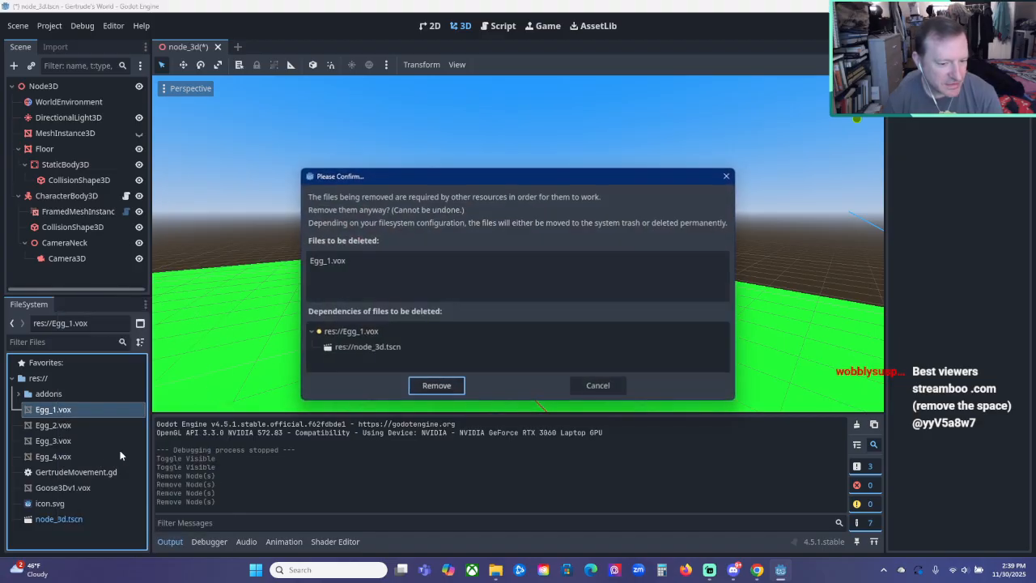
pyautogui.click(434, 386)
pyautogui.click(65, 411)
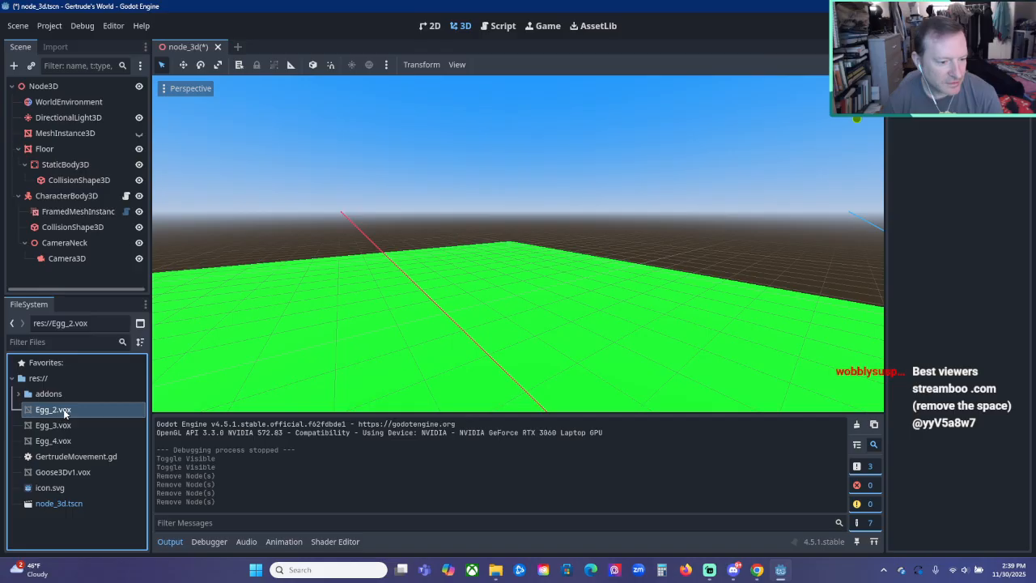
pyautogui.rightClick(65, 411)
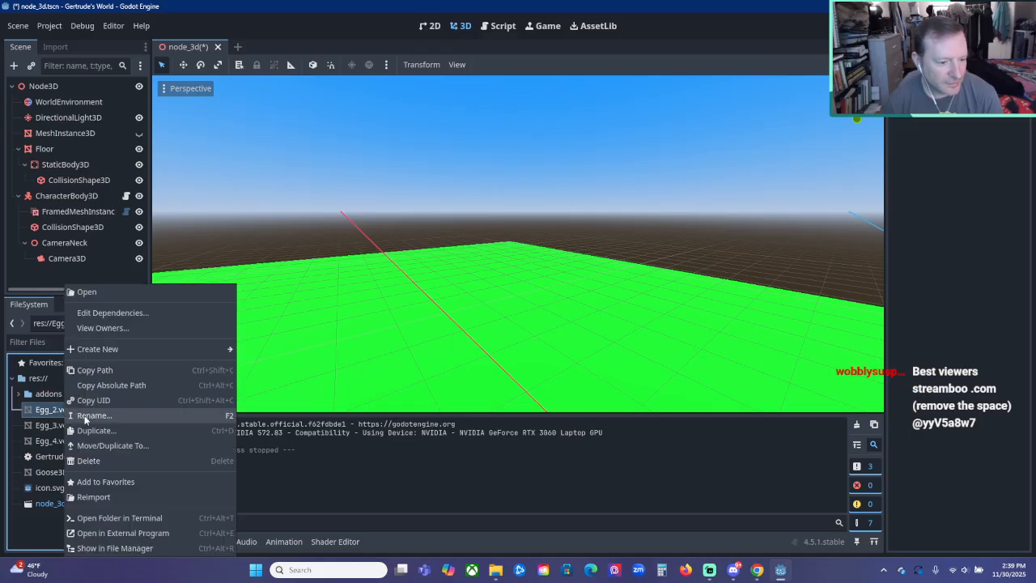
pyautogui.click(110, 461)
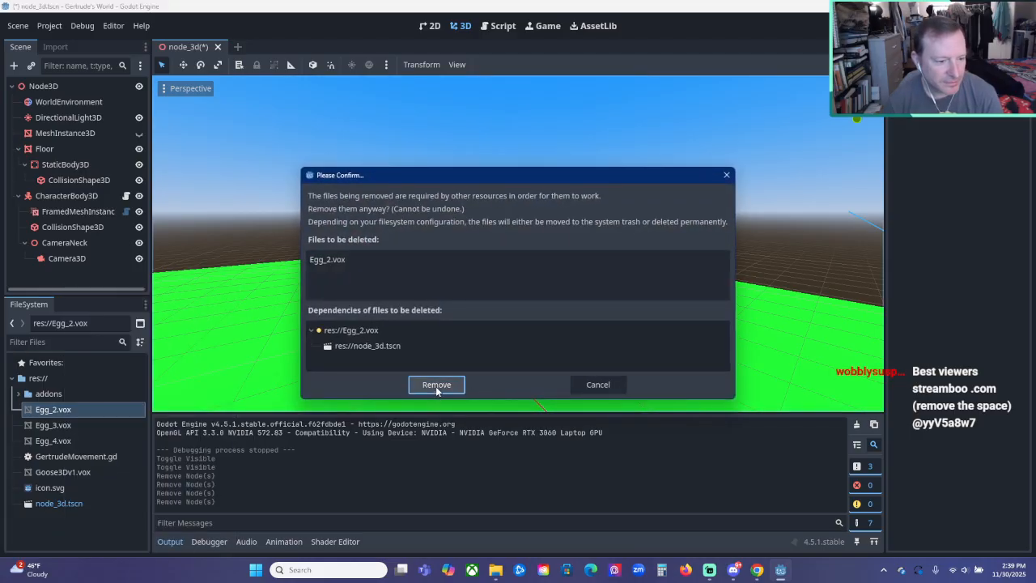
pyautogui.click(436, 386)
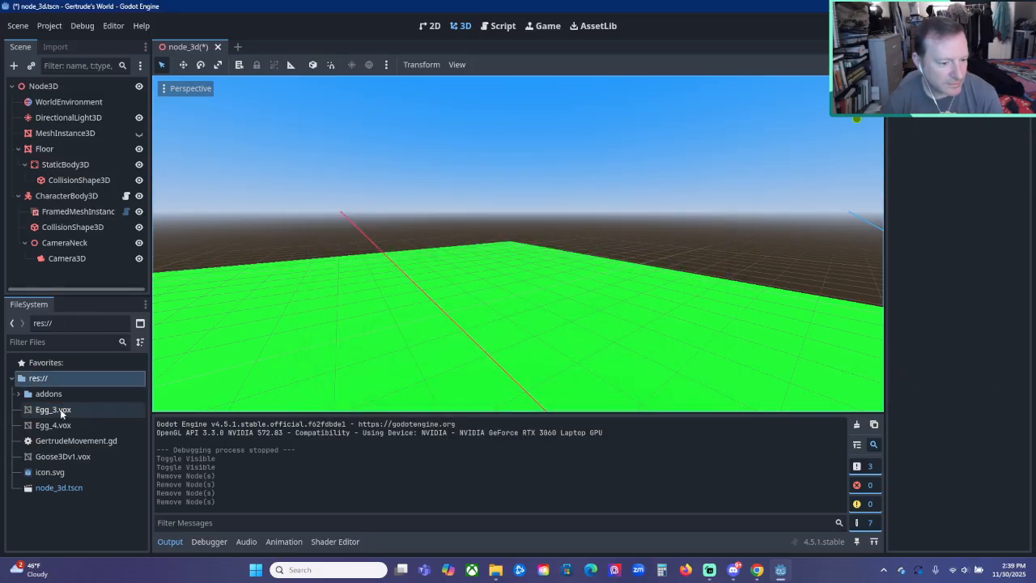
# Delete the Egg_3.vox and Egg_4.vox files from the project, accepting removal despite their scene dependencies.
pyautogui.click(54, 410)
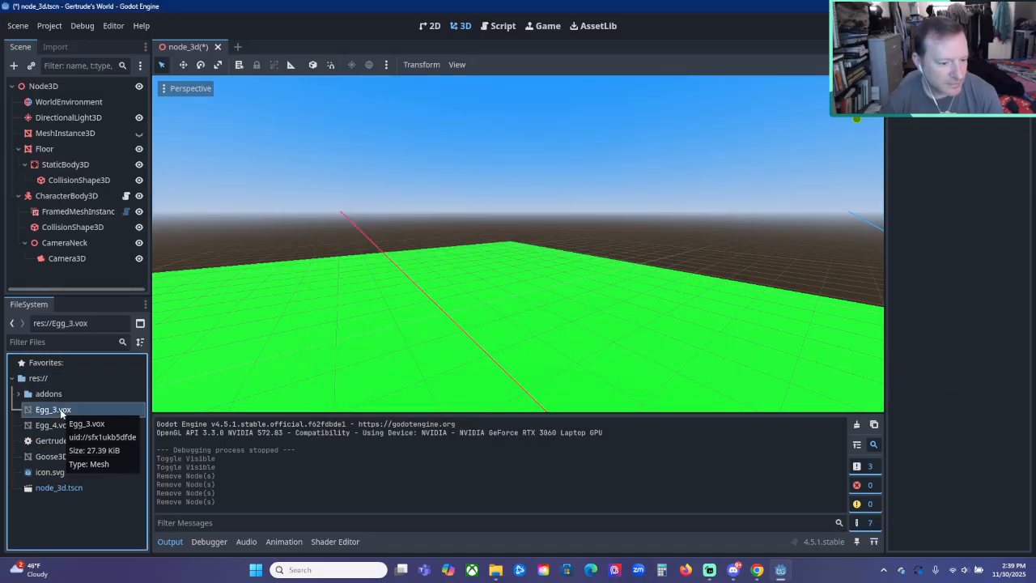
pyautogui.rightClick(53, 411)
pyautogui.click(133, 458)
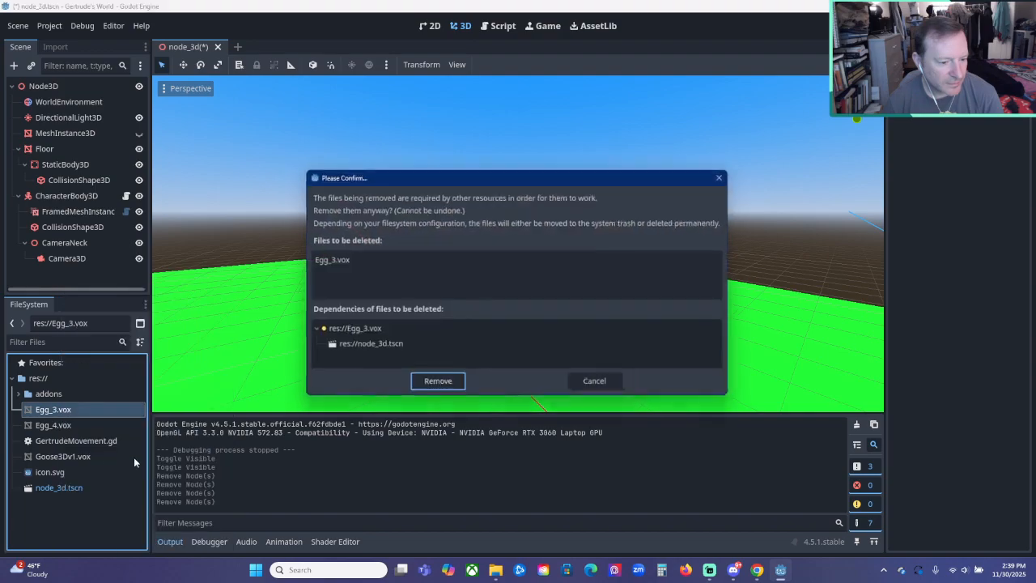
pyautogui.click(438, 380)
pyautogui.click(79, 410)
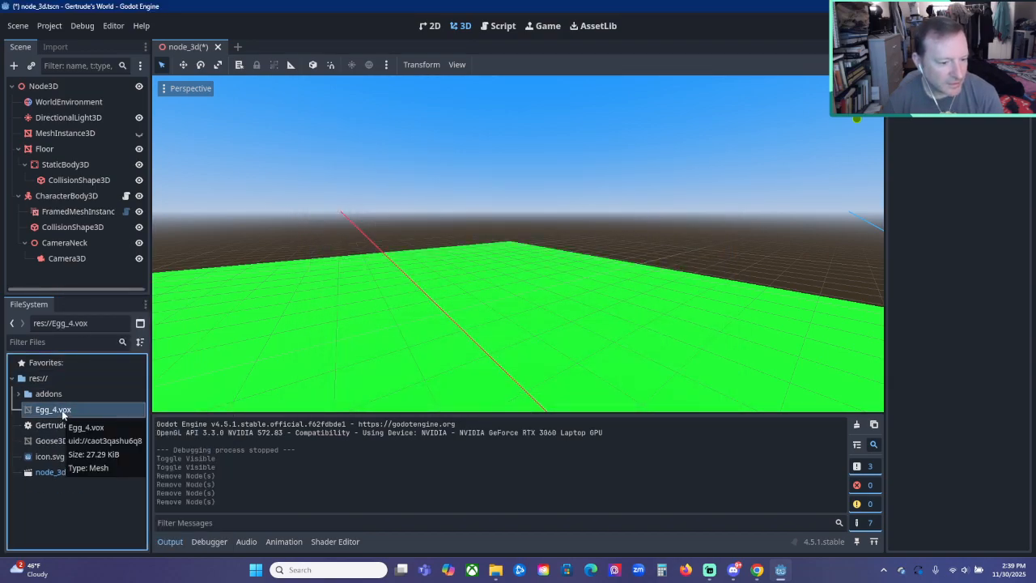
pyautogui.rightClick(62, 415)
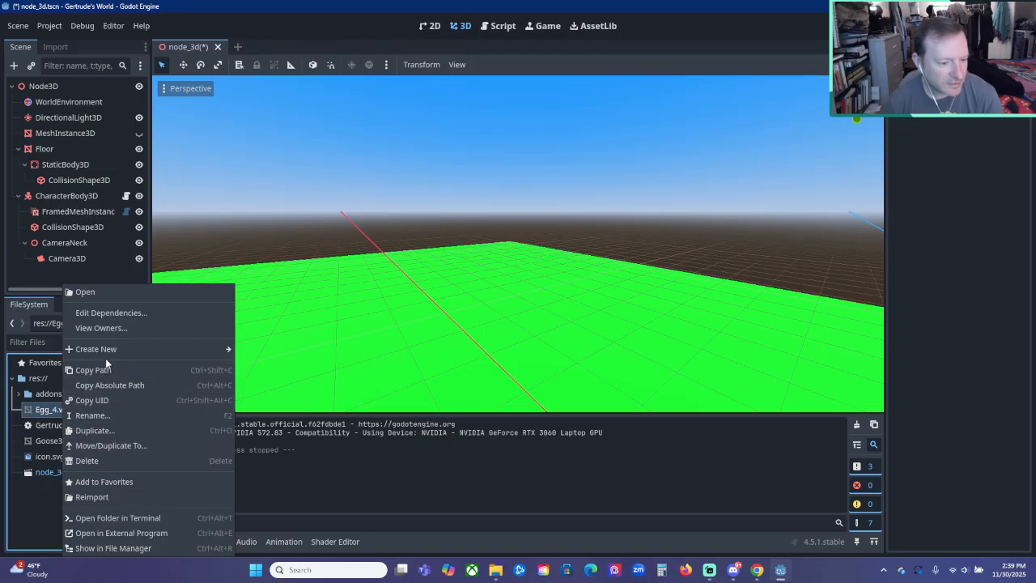
pyautogui.click(102, 460)
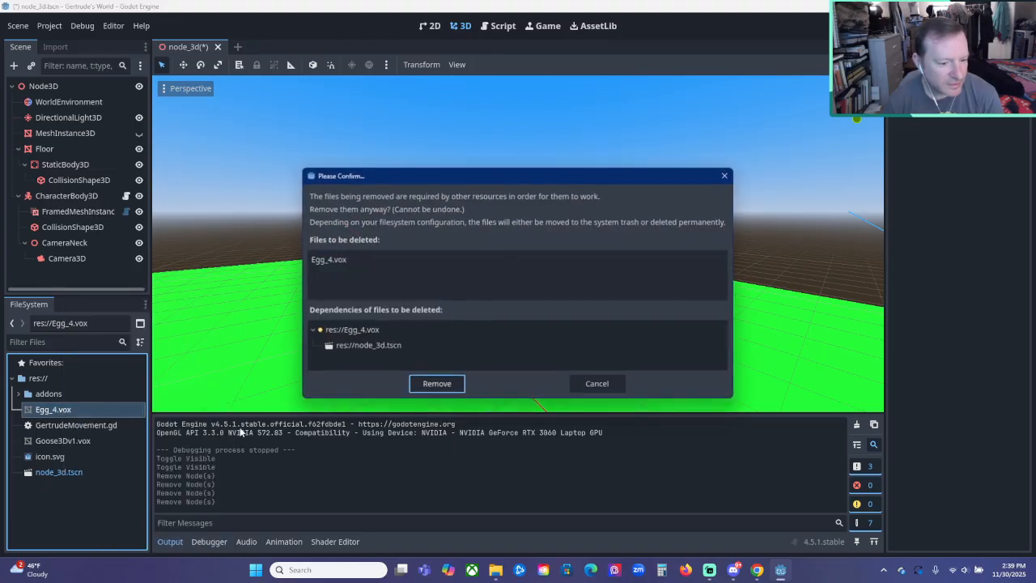
pyautogui.click(437, 384)
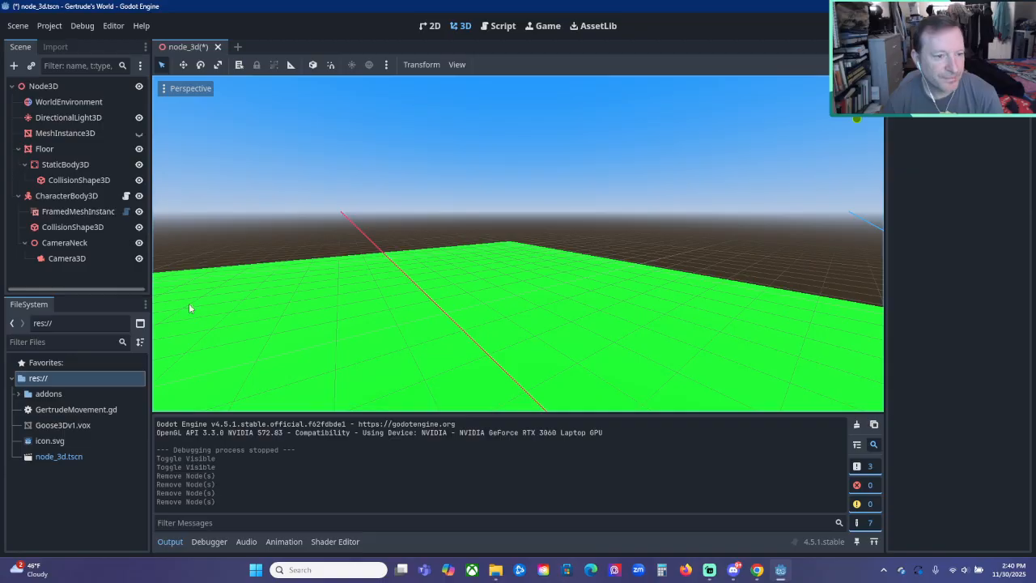
# Save all open scenes in the project.
pyautogui.click(17, 25)
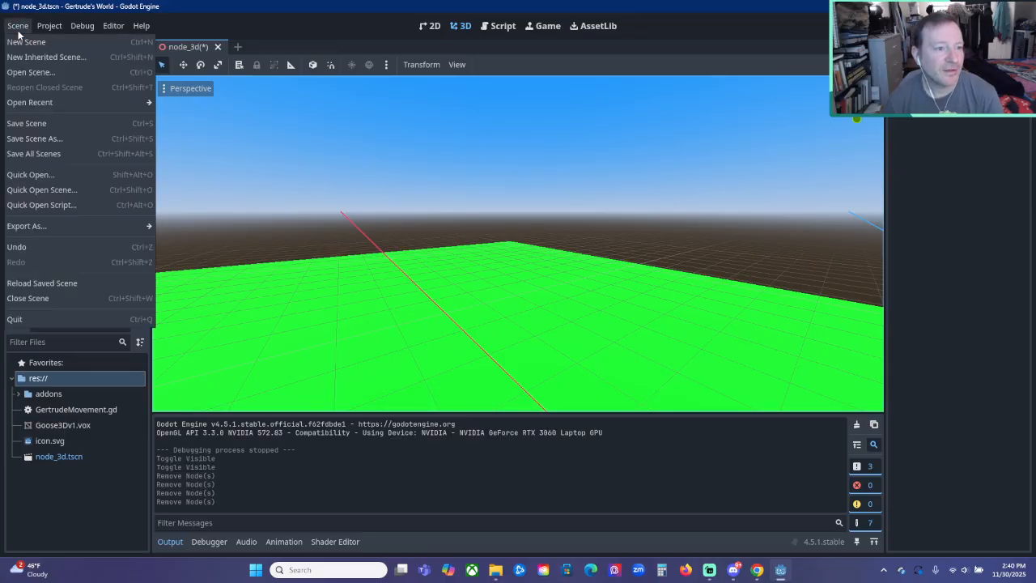
pyautogui.click(41, 150)
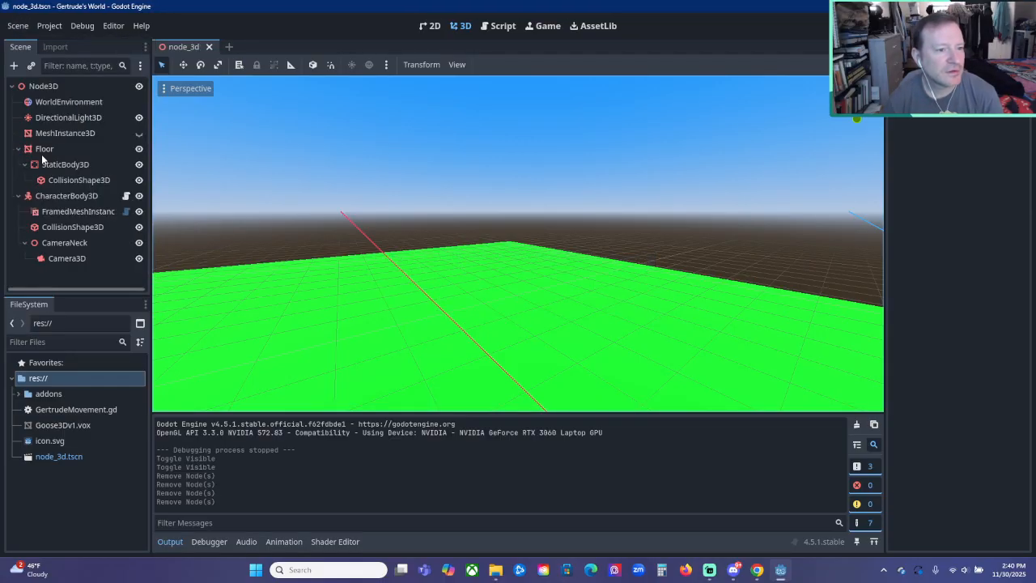
pyautogui.moveTo(627, 240); pyautogui.dragTo(217, 253, button='middle')
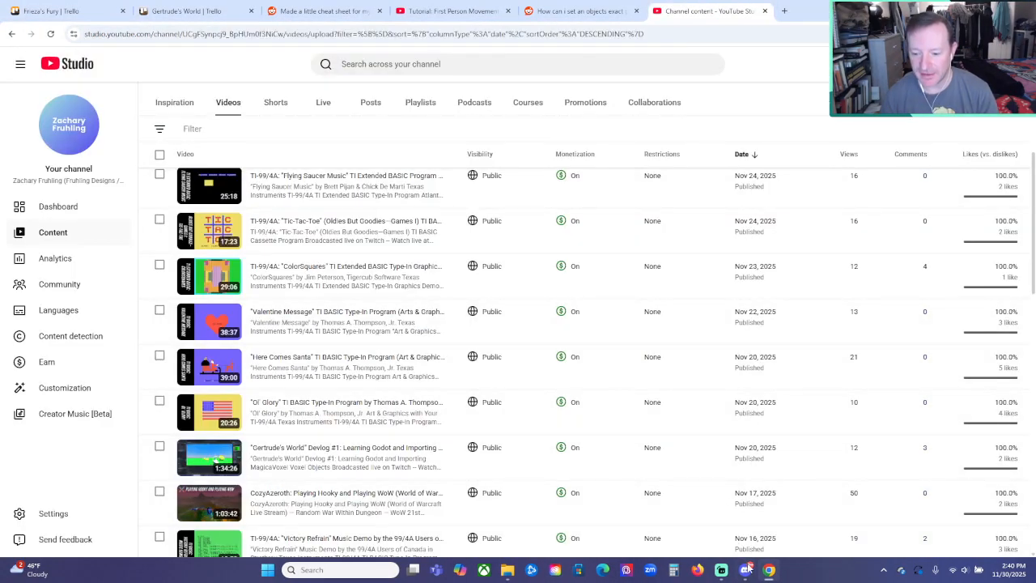
# Switch to Discord's Lobby call, stop sharing the screen, and open the other participant's stream in full screen.
pyautogui.click(745, 570)
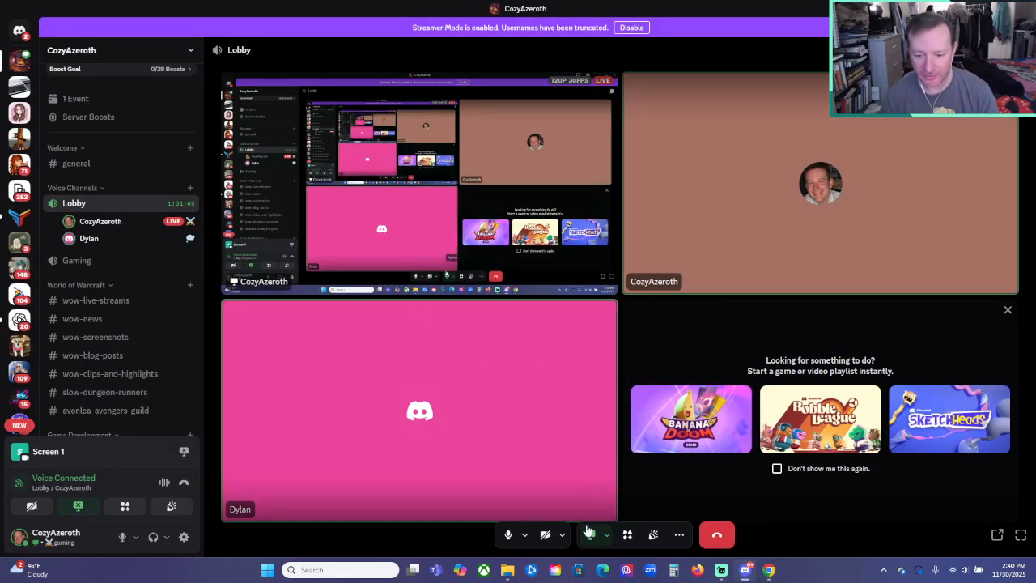
pyautogui.click(591, 536)
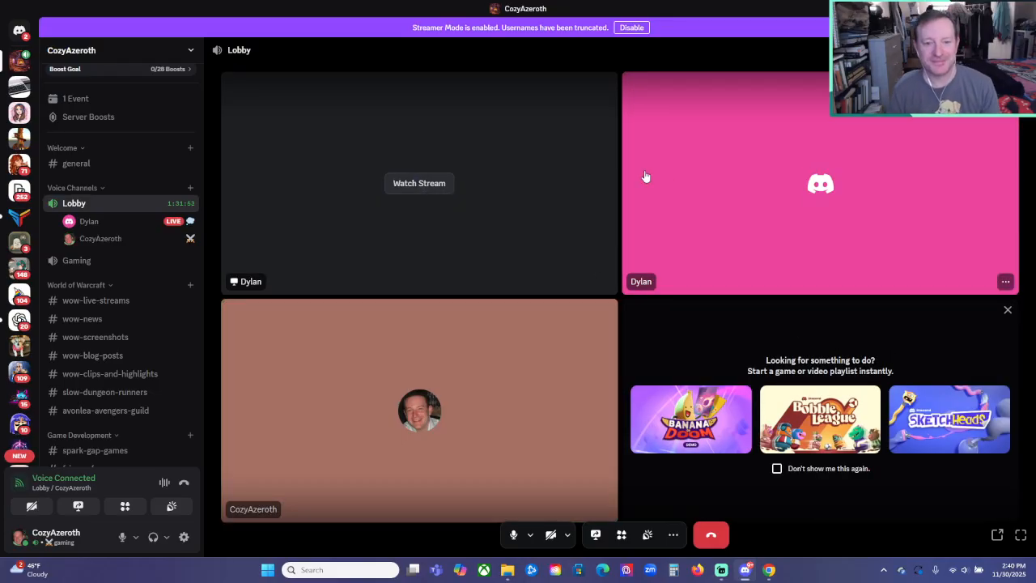
pyautogui.click(422, 185)
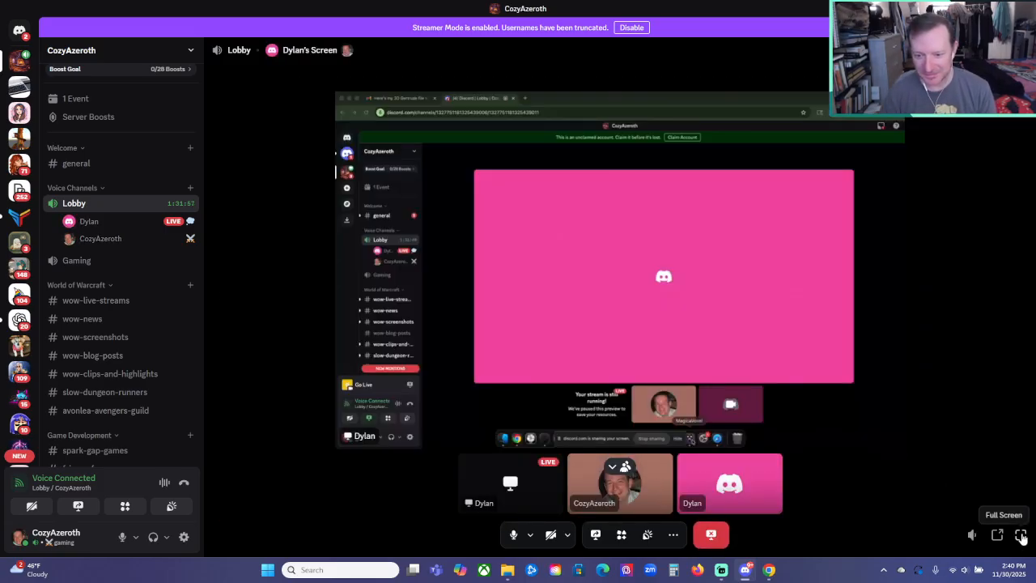
pyautogui.click(1022, 537)
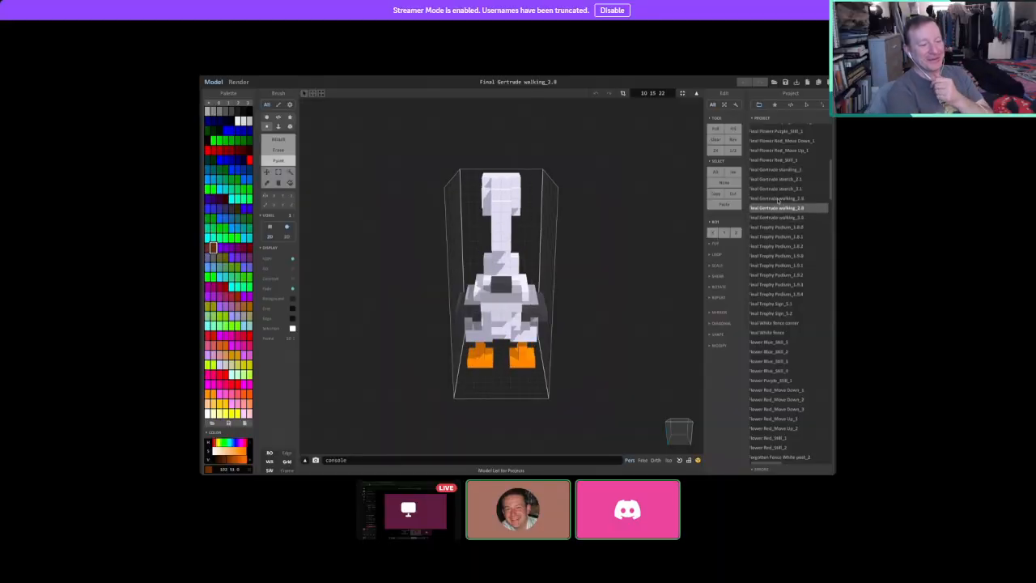
# Examine the Final Gertrude walking models in the streamed MagicaVoxel project, comparing the goose's pose from frame to frame.
pyautogui.moveTo(677, 254); pyautogui.dragTo(487, 331, button='right')
pyautogui.moveTo(446, 349); pyautogui.dragTo(567, 307, button='right')
pyautogui.click(780, 198)
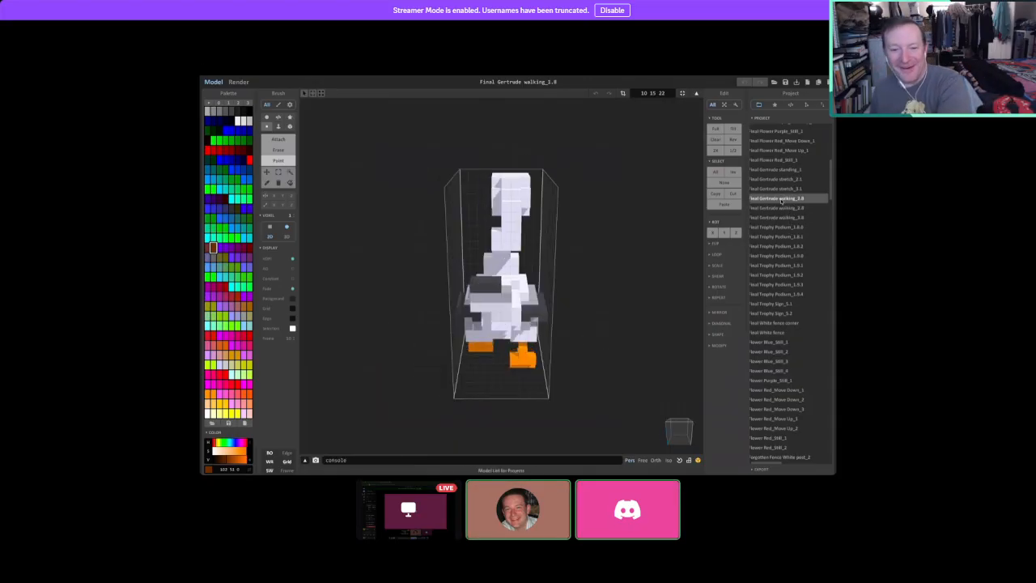
pyautogui.click(778, 208)
pyautogui.click(779, 218)
pyautogui.click(761, 208)
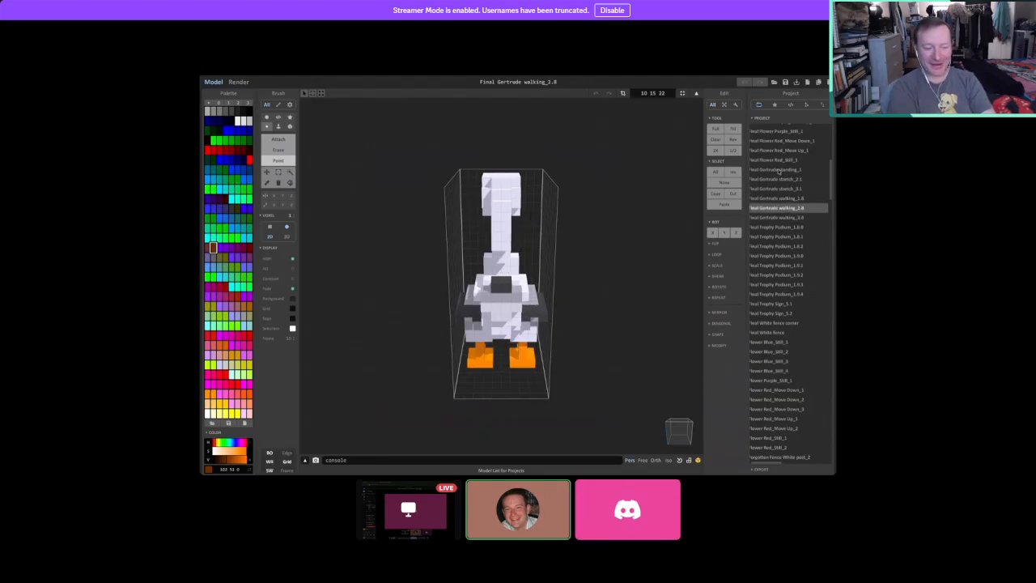
# Compare the Final Gertrude standing_1, stretch_2.1 and stretch_3.1 models by switching repeatedly between them as animation frames.
pyautogui.click(779, 170)
pyautogui.moveTo(543, 335); pyautogui.dragTo(800, 199, button='right')
pyautogui.click(798, 180)
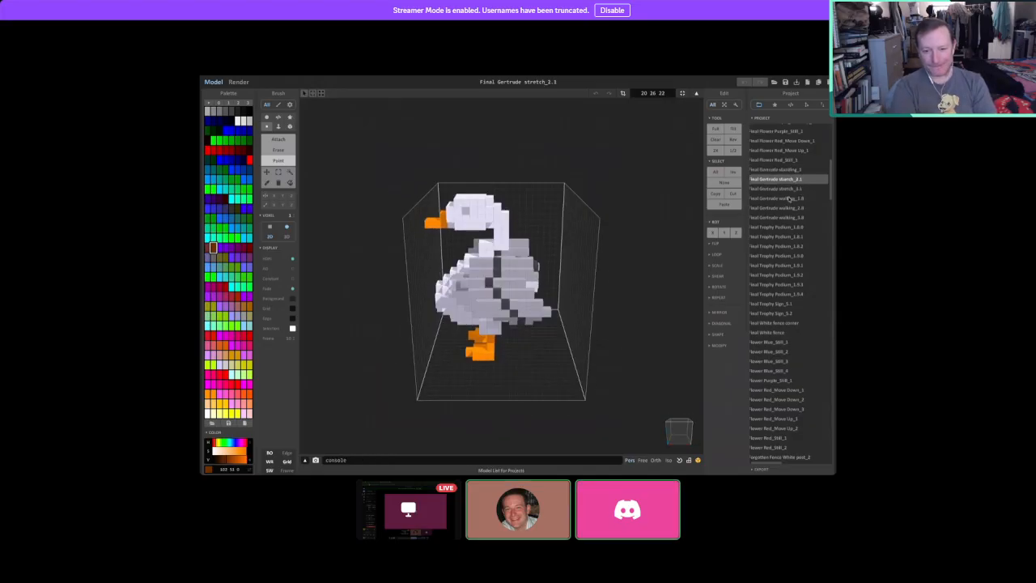
pyautogui.click(786, 192)
pyautogui.click(785, 181)
pyautogui.click(785, 190)
pyautogui.click(785, 179)
pyautogui.click(783, 171)
pyautogui.click(784, 182)
pyautogui.click(783, 188)
pyautogui.click(784, 179)
pyautogui.click(783, 189)
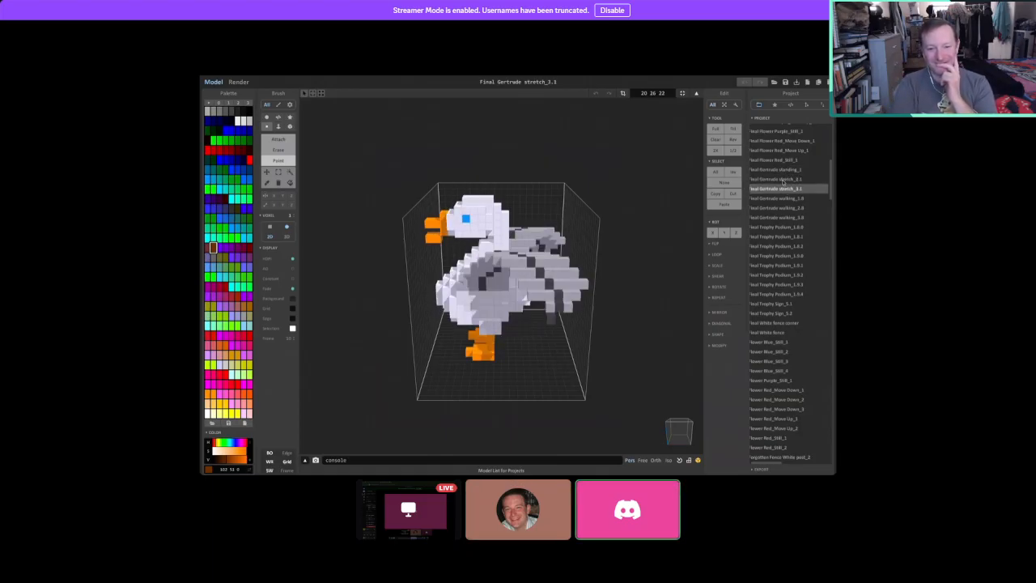
pyautogui.click(783, 179)
pyautogui.click(782, 171)
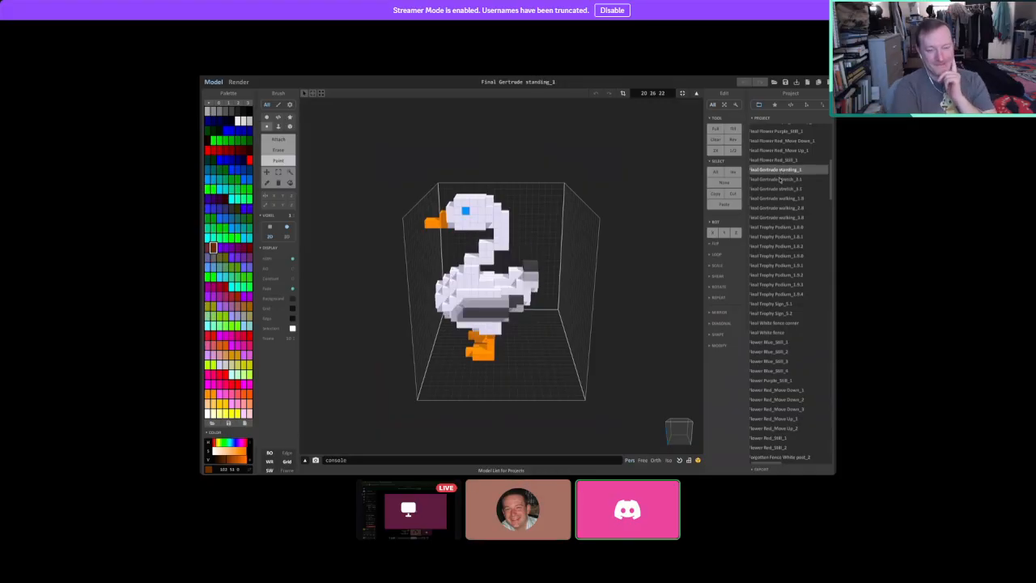
# Inspect the goose's wings and body in Final Gertrude stretch_2.1 and stretch_3.1 from different angles.
pyautogui.click(781, 179)
pyautogui.moveTo(615, 322); pyautogui.dragTo(595, 313, button='right')
pyautogui.click(790, 189)
pyautogui.moveTo(567, 365); pyautogui.dragTo(535, 351, button='right')
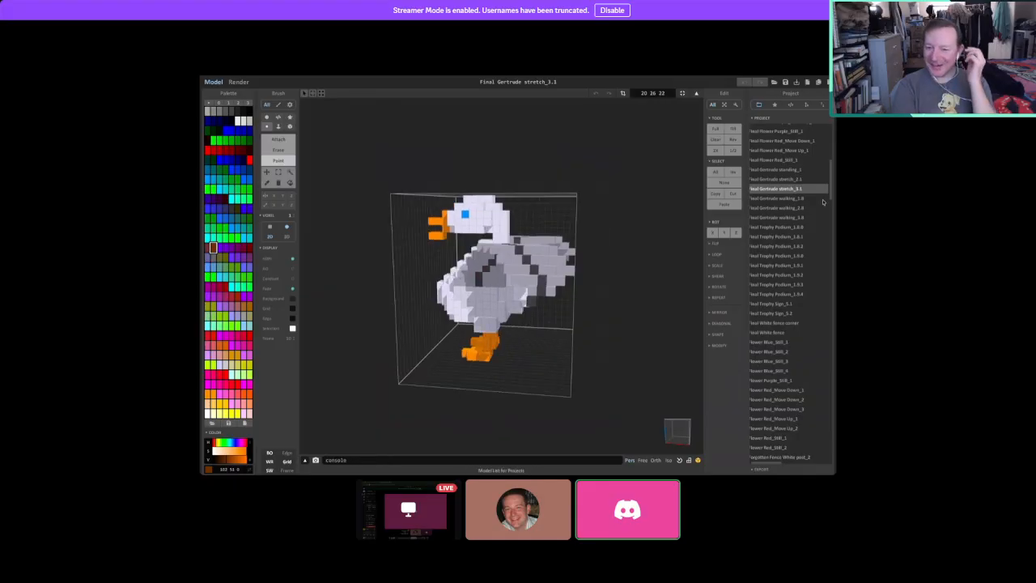
pyautogui.click(780, 170)
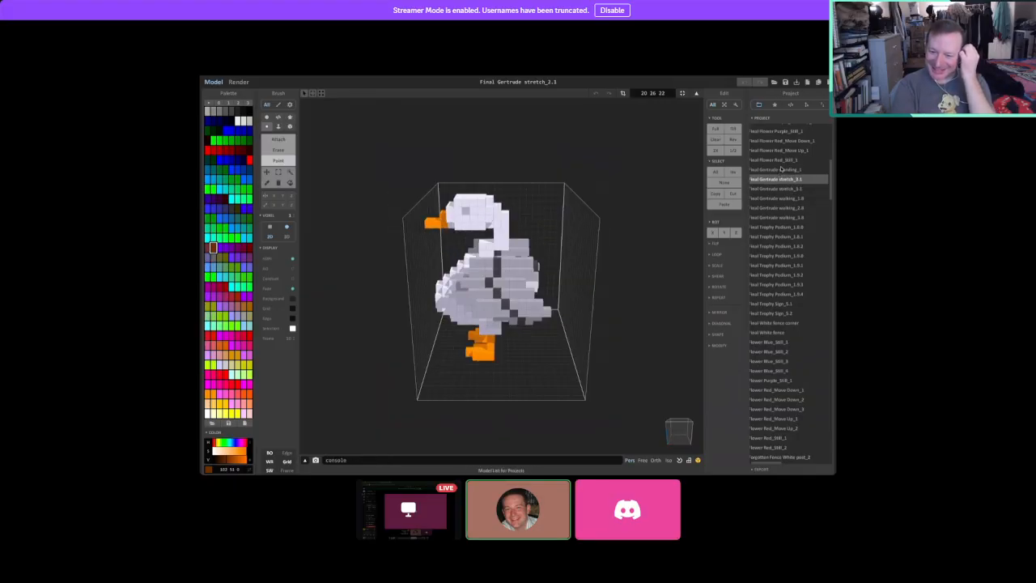
# Play back the Final Gertrude stretch animation by alternating repeatedly between the stretch_2.1, stretch_3.1 and standing_1 models.
pyautogui.press('Down')
pyautogui.press('Down')
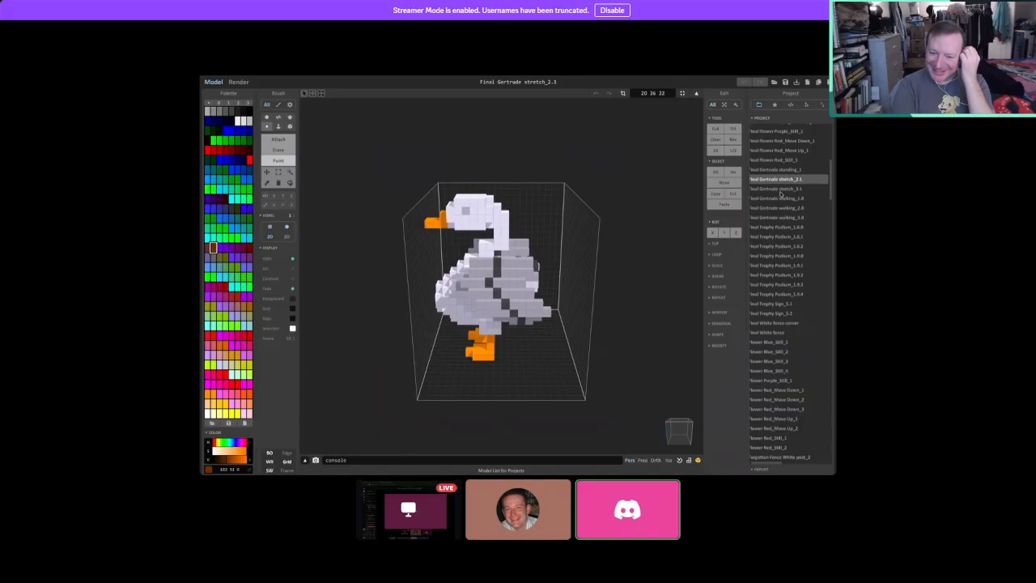
pyautogui.press('Down')
pyautogui.click(781, 179)
pyautogui.click(779, 170)
pyautogui.click(780, 179)
pyautogui.click(781, 189)
pyautogui.click(780, 180)
pyautogui.click(781, 188)
pyautogui.click(778, 179)
pyautogui.click(778, 170)
pyautogui.click(778, 179)
pyautogui.click(777, 188)
pyautogui.click(777, 179)
pyautogui.click(777, 189)
pyautogui.click(776, 179)
# Inspect the Final Gertrude standing_1 model from both sides and the front.
pyautogui.click(774, 170)
pyautogui.moveTo(830, 191); pyautogui.dragTo(831, 193)
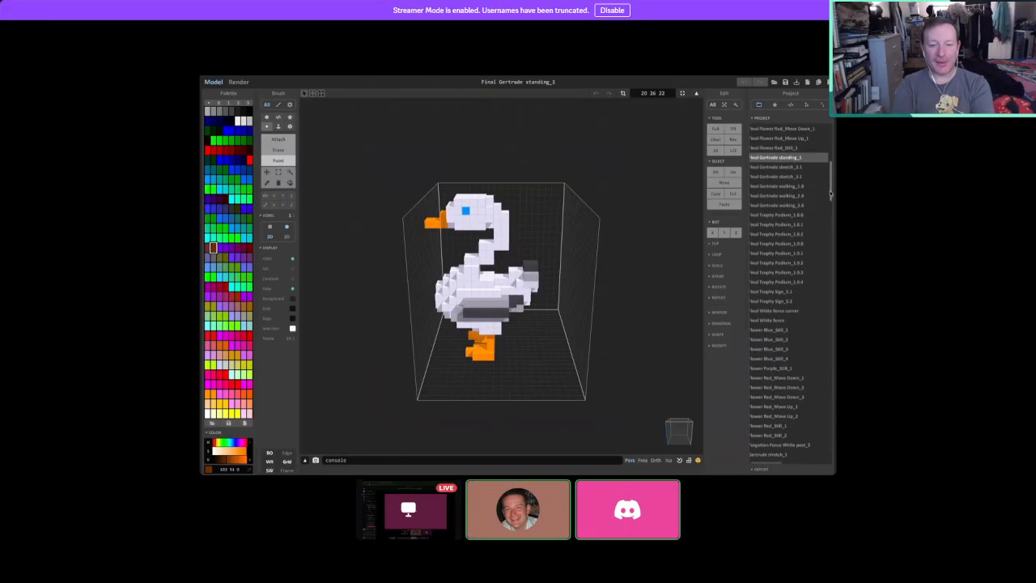
pyautogui.moveTo(510, 332); pyautogui.dragTo(638, 349, button='right')
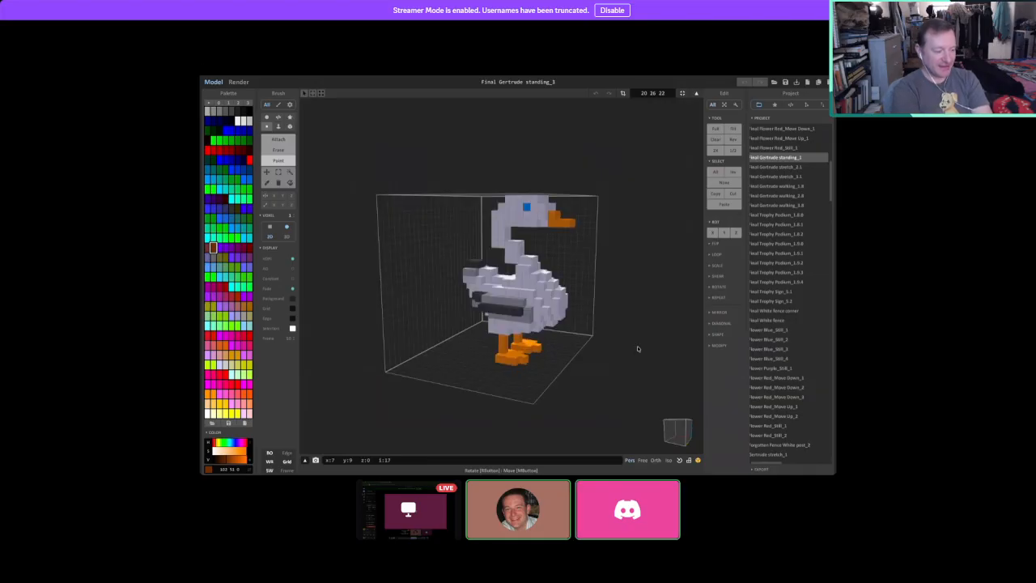
pyautogui.moveTo(476, 295); pyautogui.dragTo(368, 289, button='right')
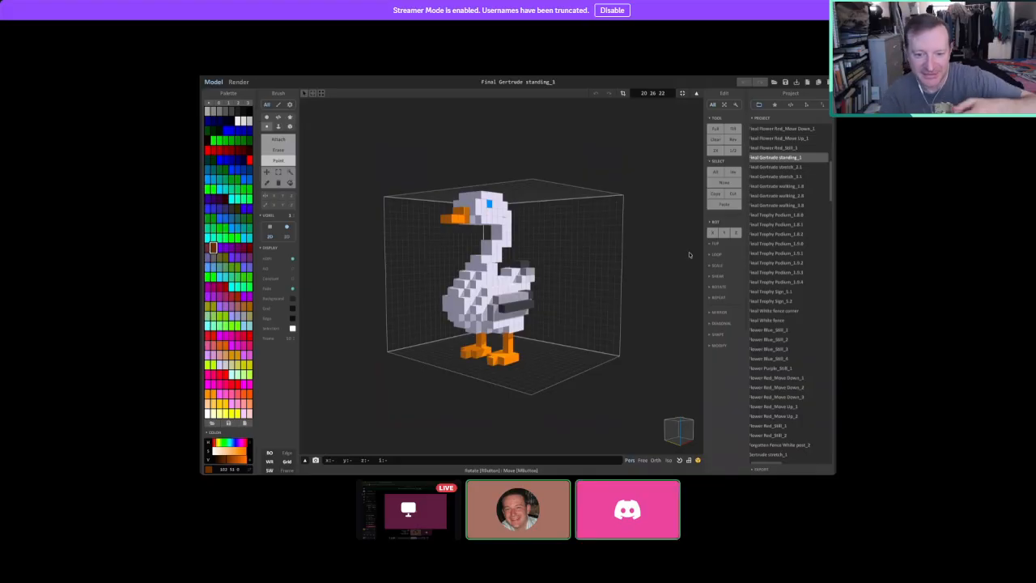
pyautogui.moveTo(509, 377); pyautogui.dragTo(443, 382, button='right')
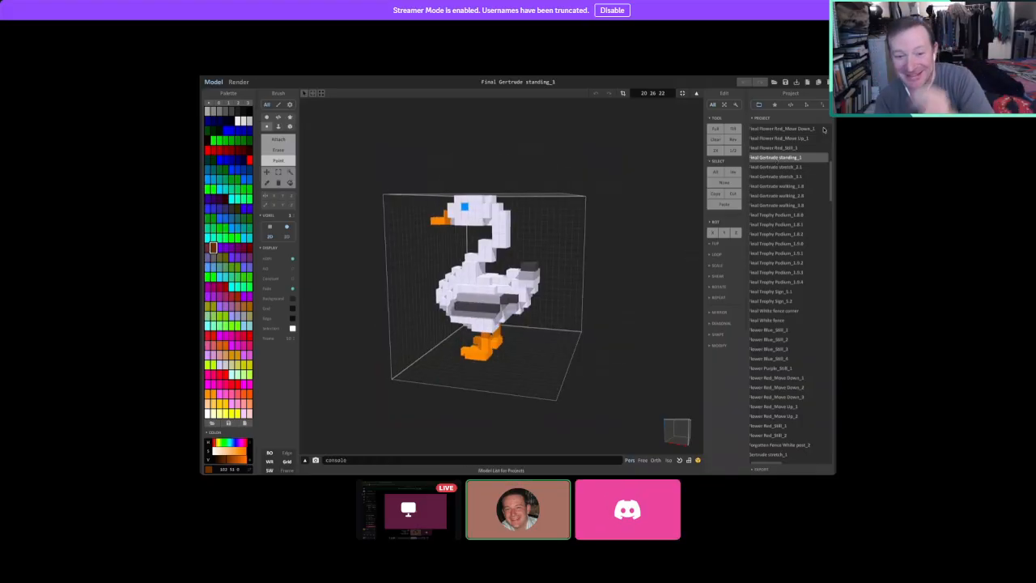
# Compare Final Gertrude stretch_2.1 with stretch_3.1, ending back on the standing_1 model.
pyautogui.click(782, 168)
pyautogui.click(782, 175)
pyautogui.click(780, 168)
pyautogui.click(780, 176)
pyautogui.press('Up')
pyautogui.press('Up')
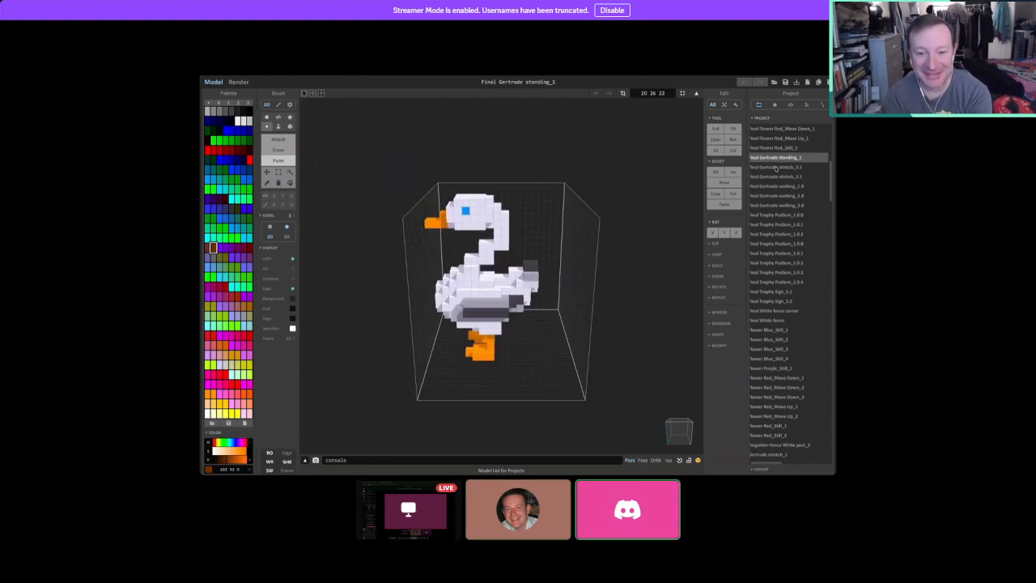
pyautogui.click(776, 168)
pyautogui.click(776, 158)
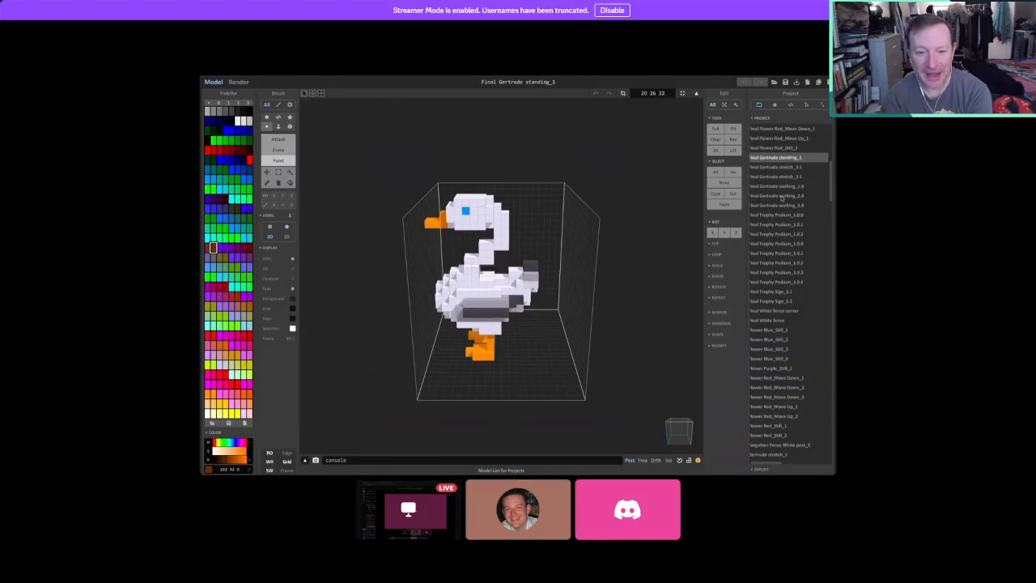
# Review the three Final Gertrude walking models, comparing the positions of the goose's feet and head.
pyautogui.click(780, 195)
pyautogui.click(779, 186)
pyautogui.click(779, 196)
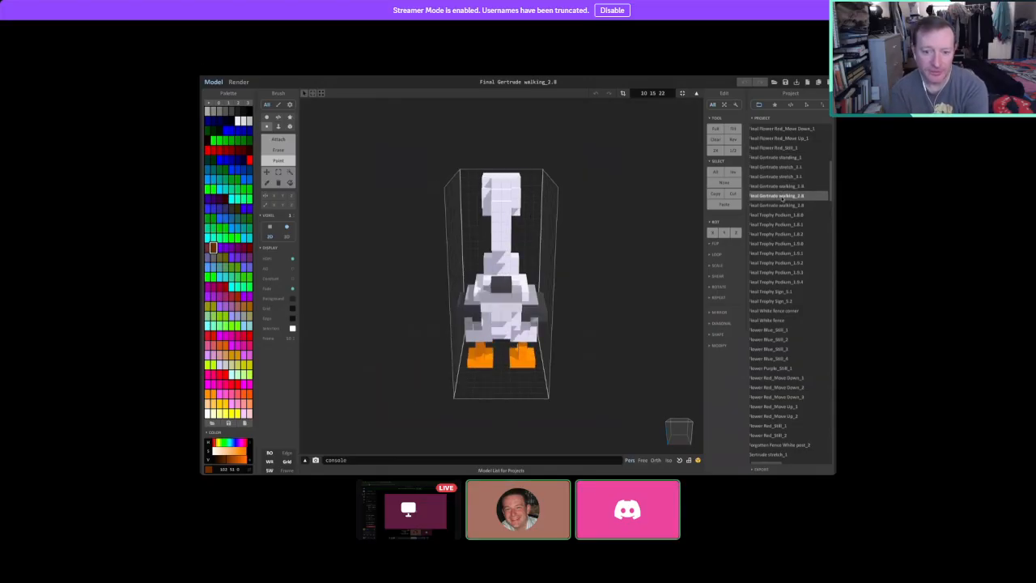
pyautogui.click(783, 205)
# Alternate between the Final Gertrude stretch_2.1 and stretch_3.1 models, with standing_1 in between, to judge the wing-flapping motion.
pyautogui.click(778, 167)
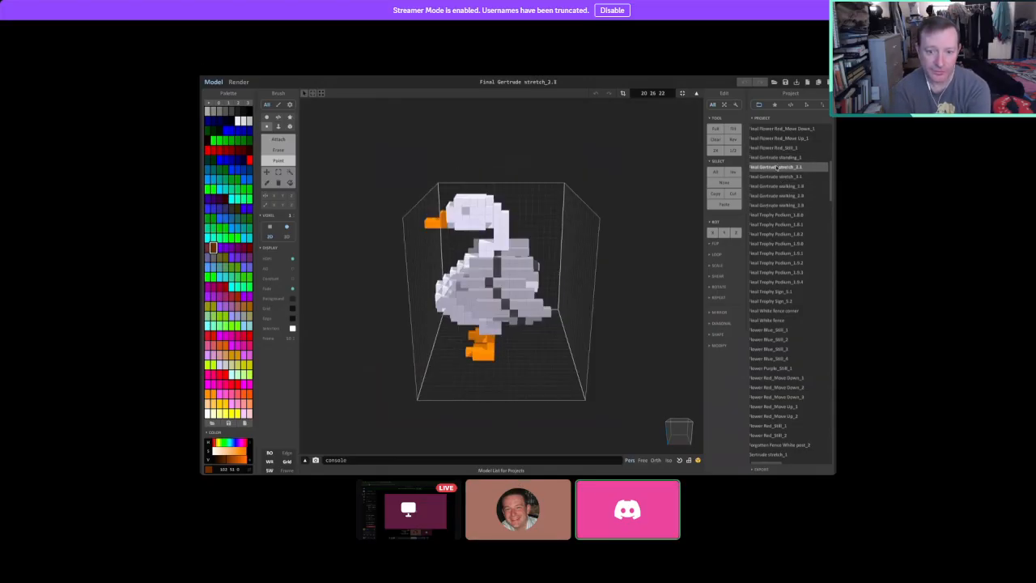
pyautogui.click(778, 177)
pyautogui.click(778, 168)
pyautogui.click(780, 176)
pyautogui.click(778, 166)
pyautogui.click(779, 157)
pyautogui.click(780, 167)
pyautogui.click(781, 175)
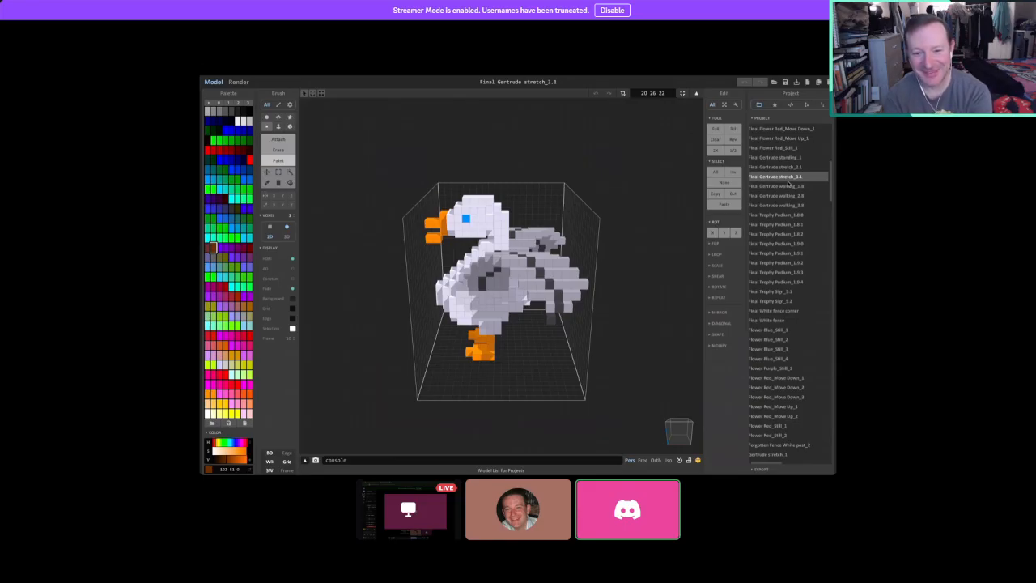
pyautogui.click(773, 167)
pyautogui.click(779, 177)
pyautogui.click(773, 167)
pyautogui.click(779, 176)
pyautogui.click(771, 167)
pyautogui.click(774, 157)
pyautogui.click(774, 176)
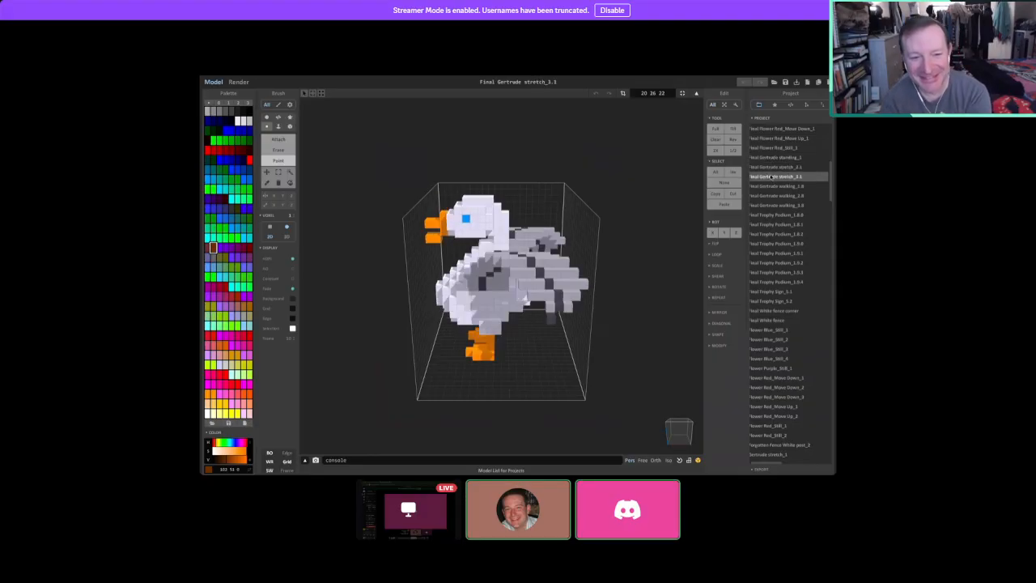
# Examine Final Gertrude standing_1 from behind after viewing stretch_2.1.
pyautogui.click(771, 168)
pyautogui.moveTo(534, 316); pyautogui.dragTo(578, 339, button='right')
pyautogui.click(775, 157)
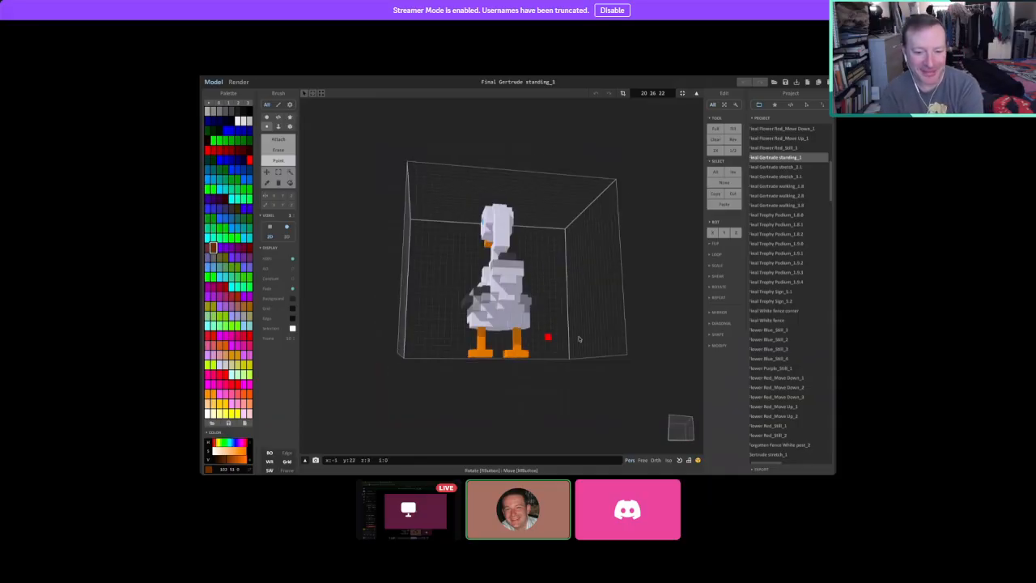
# Cycle through the Final Gertrude walking_1.8, walking_2.8 and walking_3.8 models in order and back to preview the walk animation.
pyautogui.click(785, 187)
pyautogui.click(782, 197)
pyautogui.click(781, 188)
pyautogui.click(780, 198)
pyautogui.click(780, 204)
pyautogui.click(780, 195)
pyautogui.click(781, 185)
pyautogui.click(781, 195)
pyautogui.click(780, 205)
pyautogui.click(781, 195)
pyautogui.click(780, 186)
pyautogui.click(780, 195)
pyautogui.click(780, 205)
pyautogui.click(780, 195)
pyautogui.click(781, 185)
pyautogui.click(781, 195)
pyautogui.click(780, 205)
pyautogui.click(781, 195)
# Inspect Final Gertrude walking_2.8 from the back, side and front, and compare it with walking_3.8.
pyautogui.moveTo(624, 262); pyautogui.dragTo(465, 302, button='right')
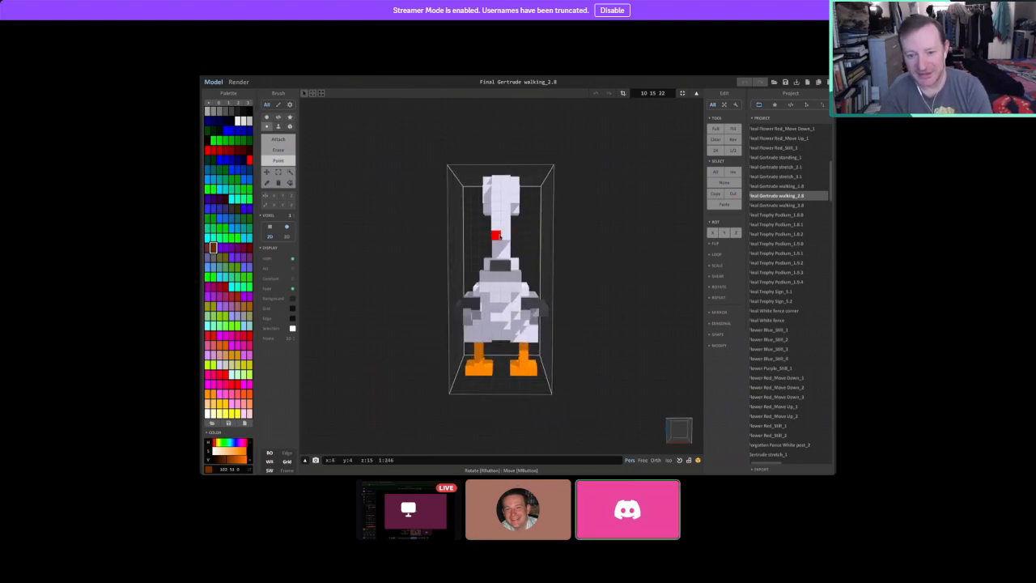
pyautogui.moveTo(507, 275); pyautogui.dragTo(588, 270, button='right')
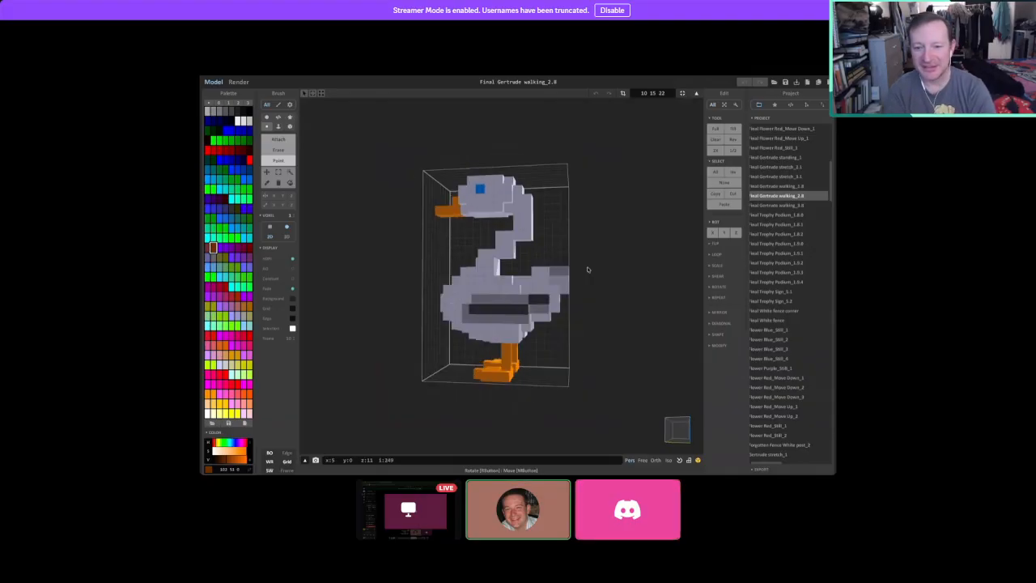
pyautogui.moveTo(490, 334); pyautogui.dragTo(509, 279, button='right')
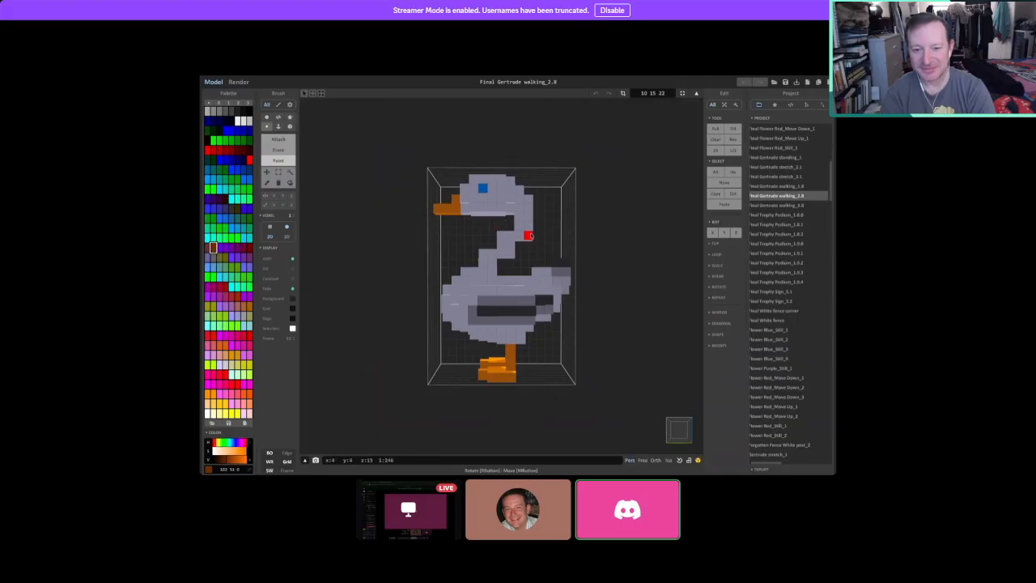
pyautogui.moveTo(518, 247); pyautogui.dragTo(455, 299, button='right')
pyautogui.moveTo(473, 333); pyautogui.dragTo(413, 347, button='right')
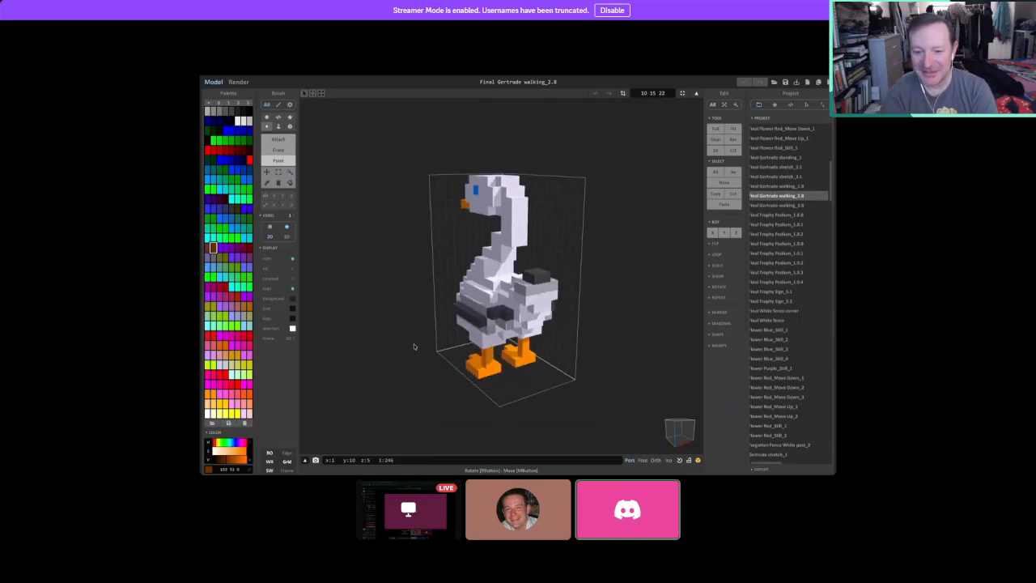
pyautogui.moveTo(578, 345); pyautogui.dragTo(608, 361, button='right')
pyautogui.moveTo(512, 324); pyautogui.dragTo(481, 368, button='right')
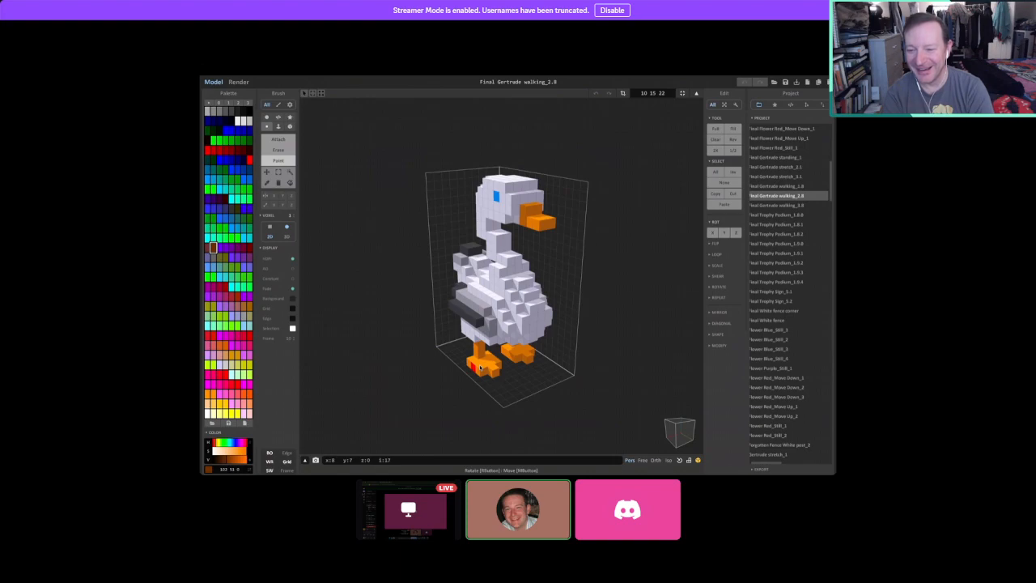
pyautogui.click(777, 205)
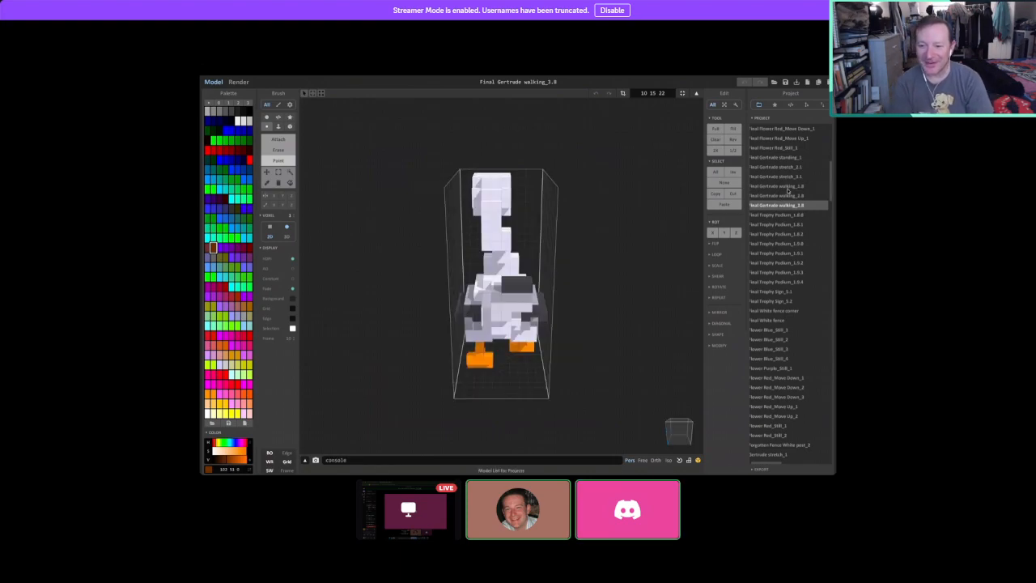
pyautogui.click(788, 197)
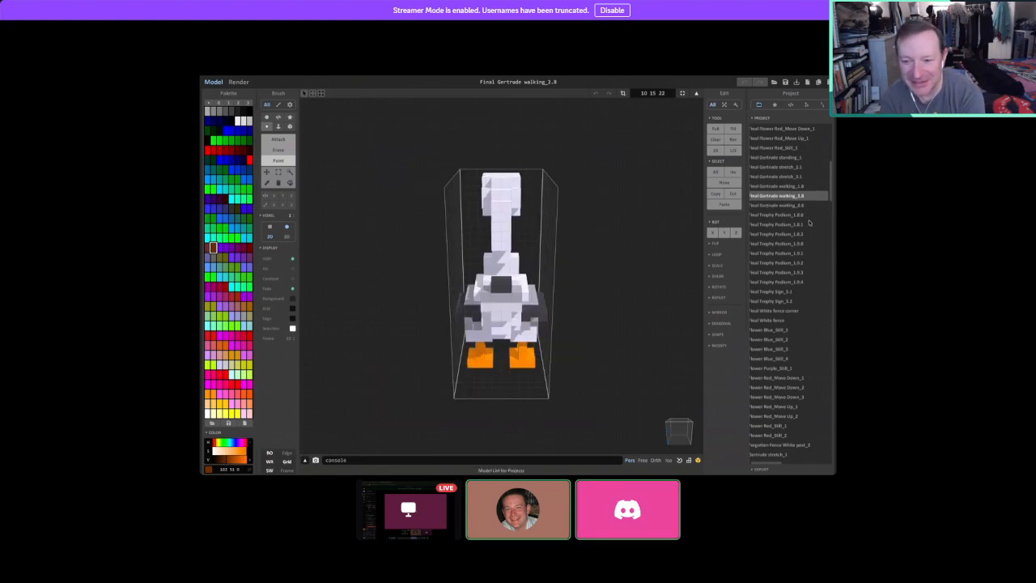
# Find the Cloud_white_1.1 model in the project and inspect it from different sides.
pyautogui.moveTo(830, 187); pyautogui.dragTo(835, 147)
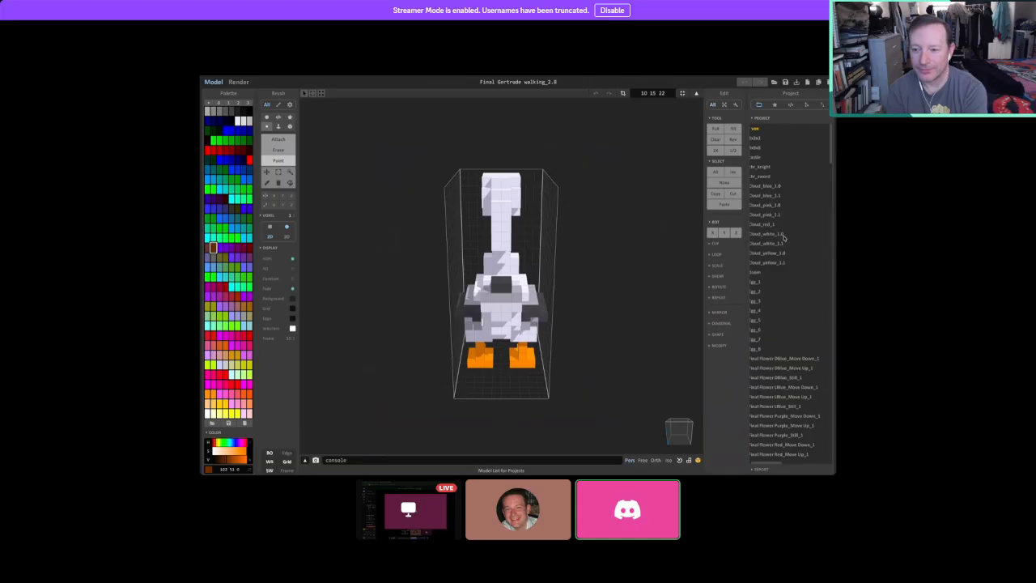
pyautogui.click(779, 242)
pyautogui.moveTo(632, 332); pyautogui.dragTo(601, 309, button='right')
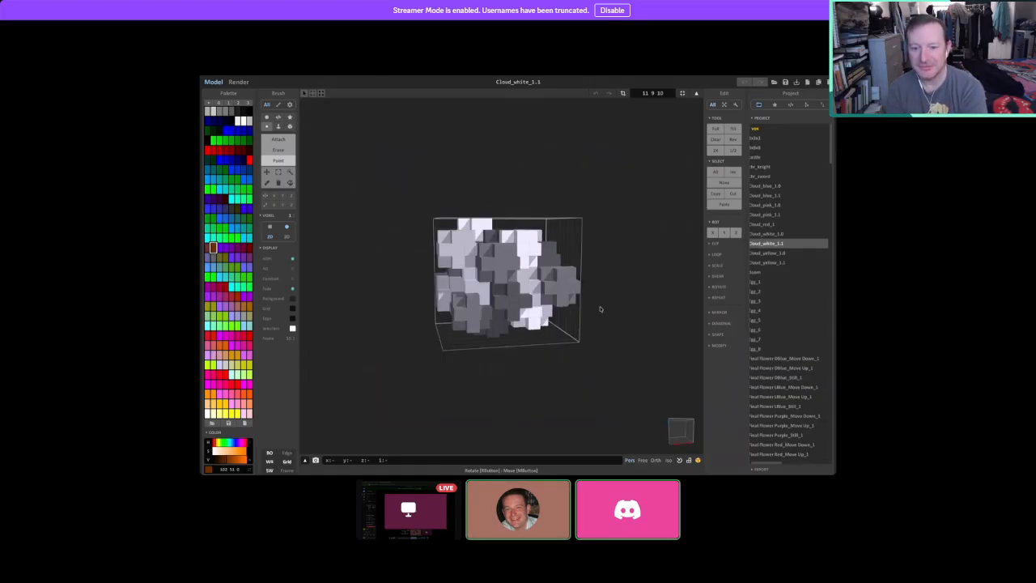
pyautogui.moveTo(609, 321); pyautogui.dragTo(465, 318, button='right')
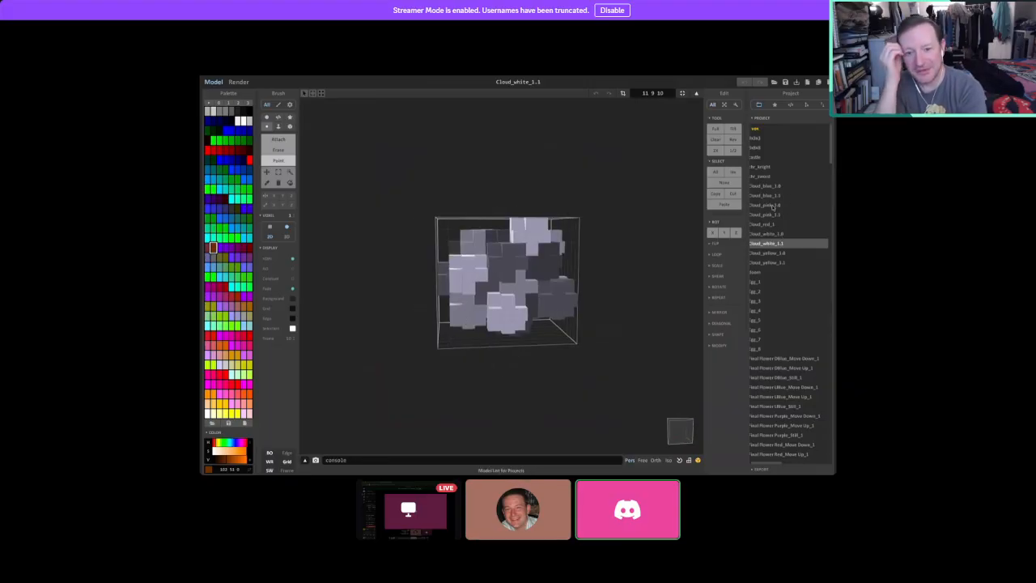
# Compare the pink, blue, yellow and white 1.1 cloud models with Cloud_red_1, checking the red cloud from another angle.
pyautogui.click(774, 215)
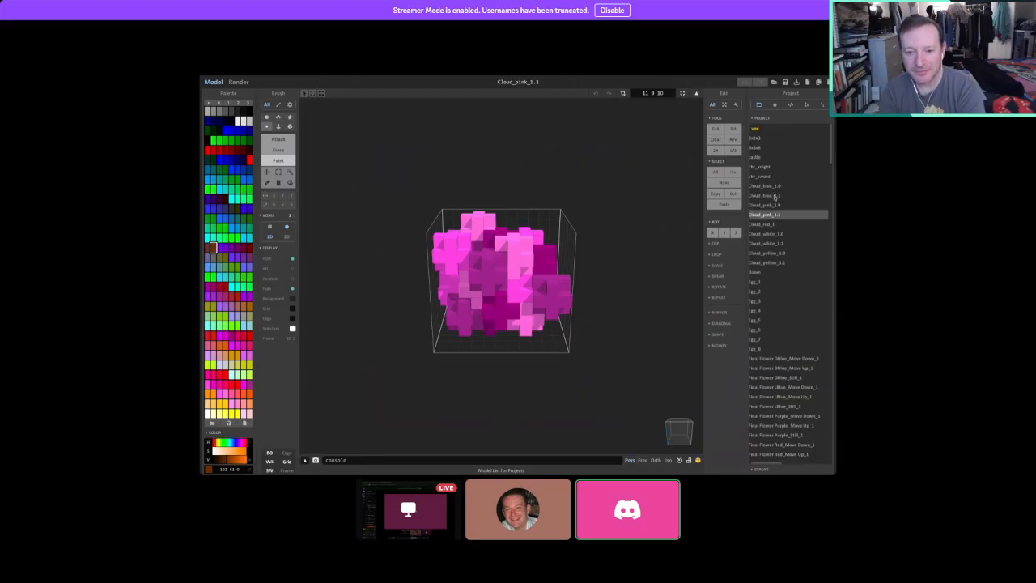
pyautogui.click(775, 196)
pyautogui.click(784, 263)
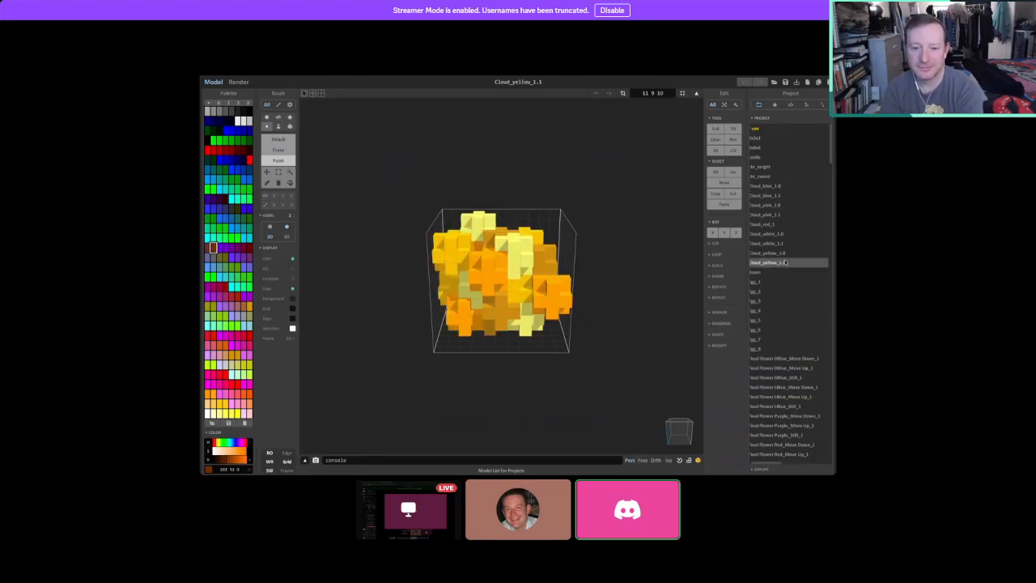
pyautogui.click(778, 243)
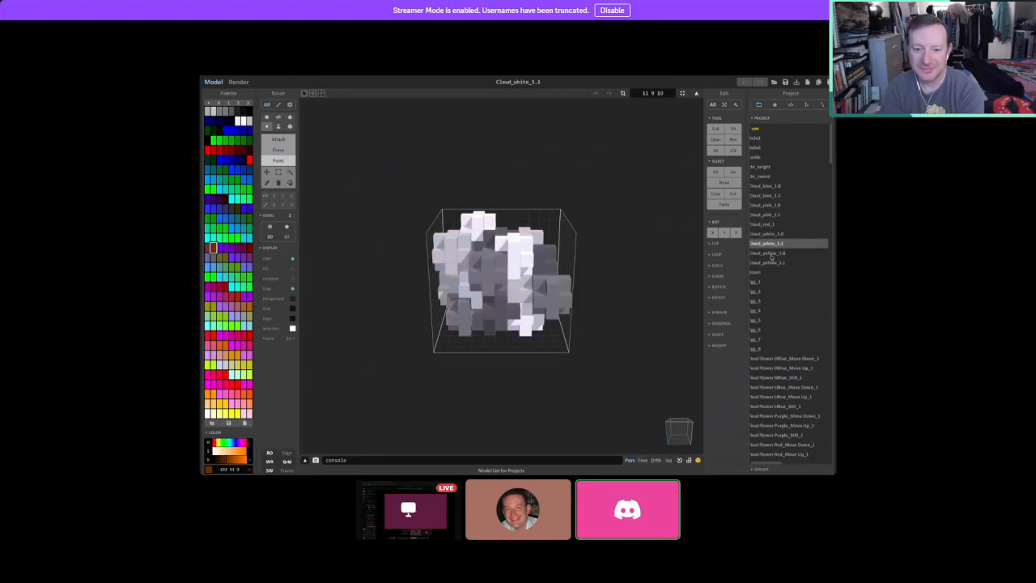
pyautogui.click(773, 215)
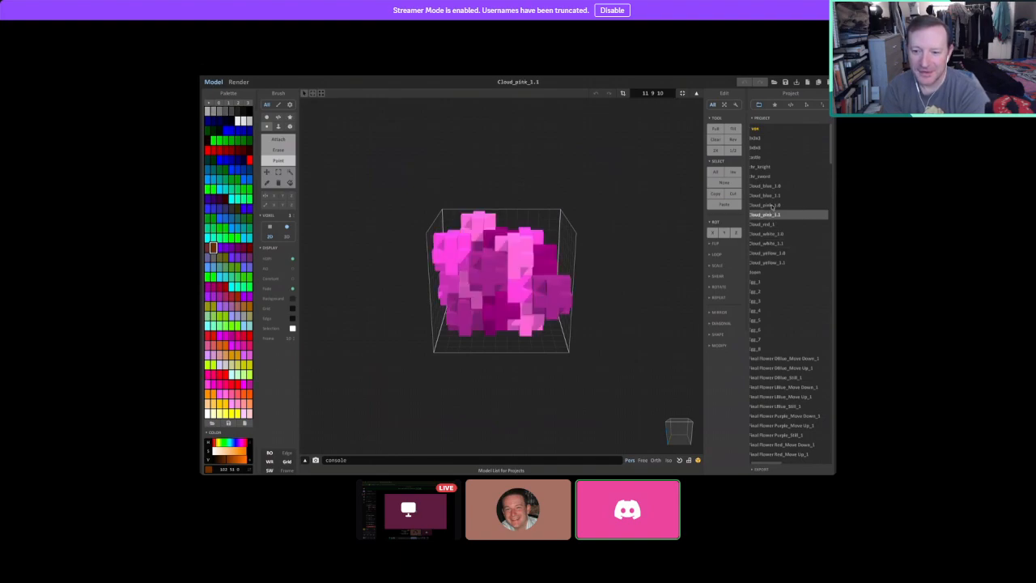
pyautogui.click(773, 196)
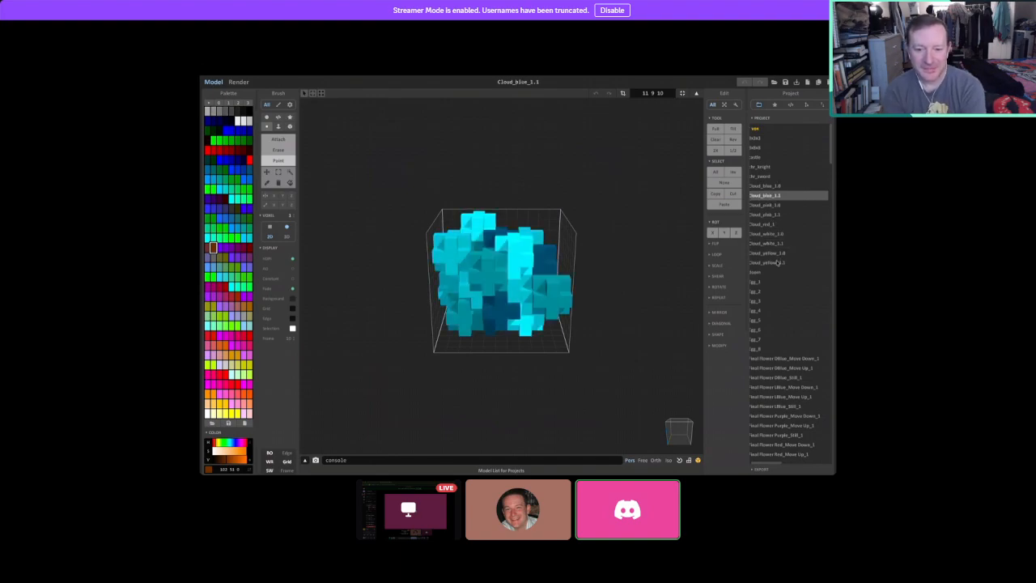
pyautogui.click(776, 263)
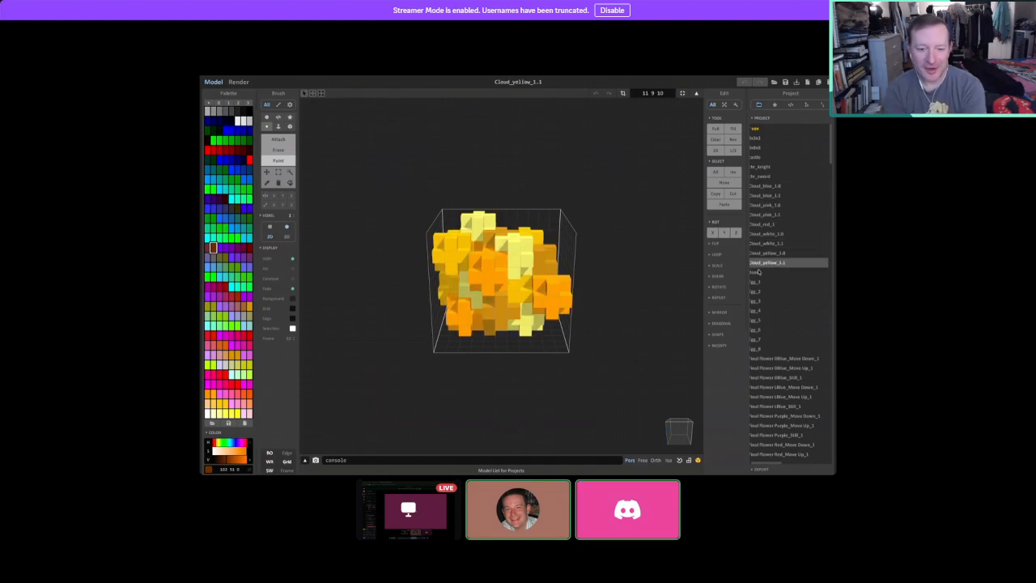
pyautogui.click(771, 224)
pyautogui.moveTo(589, 278); pyautogui.dragTo(559, 287, button='right')
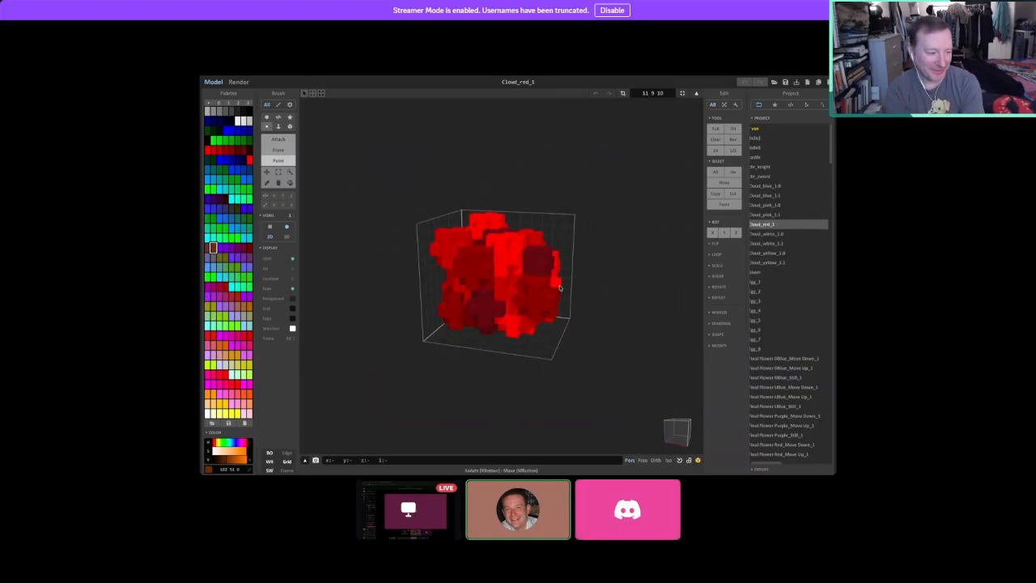
# Cycle through Cloud_yellow_1.1, Cloud_white_1.1, Cloud_pink_1.1 and Cloud_blue_1.1 to preview the cloud changing colour.
pyautogui.click(778, 263)
pyautogui.click(773, 243)
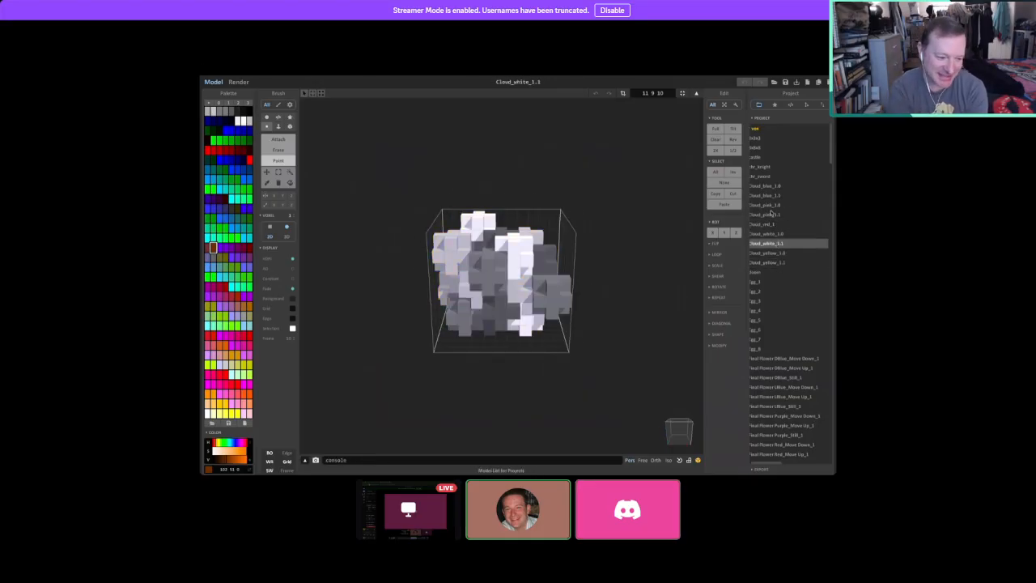
pyautogui.click(772, 215)
pyautogui.click(773, 195)
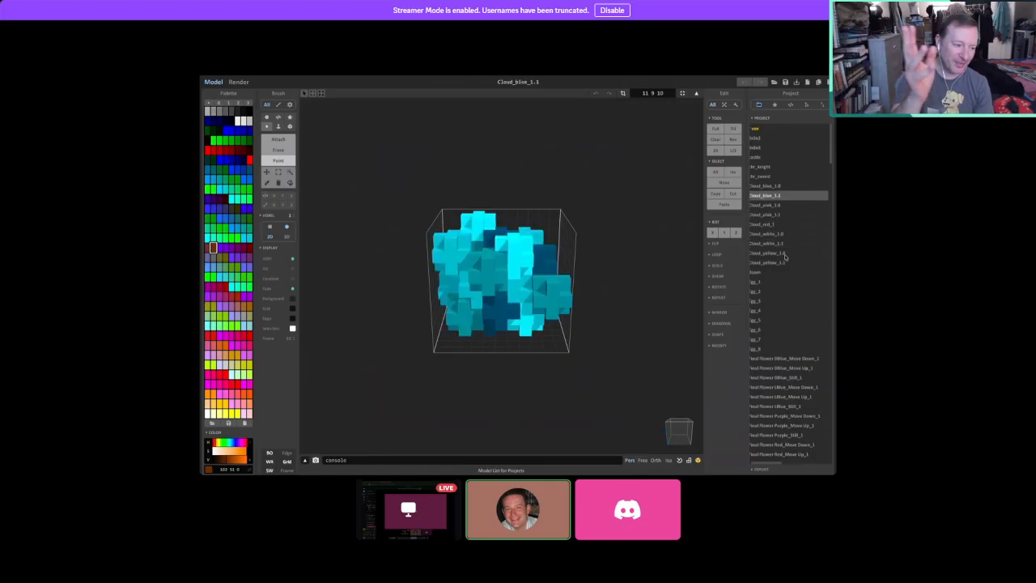
pyautogui.click(776, 263)
pyautogui.click(773, 243)
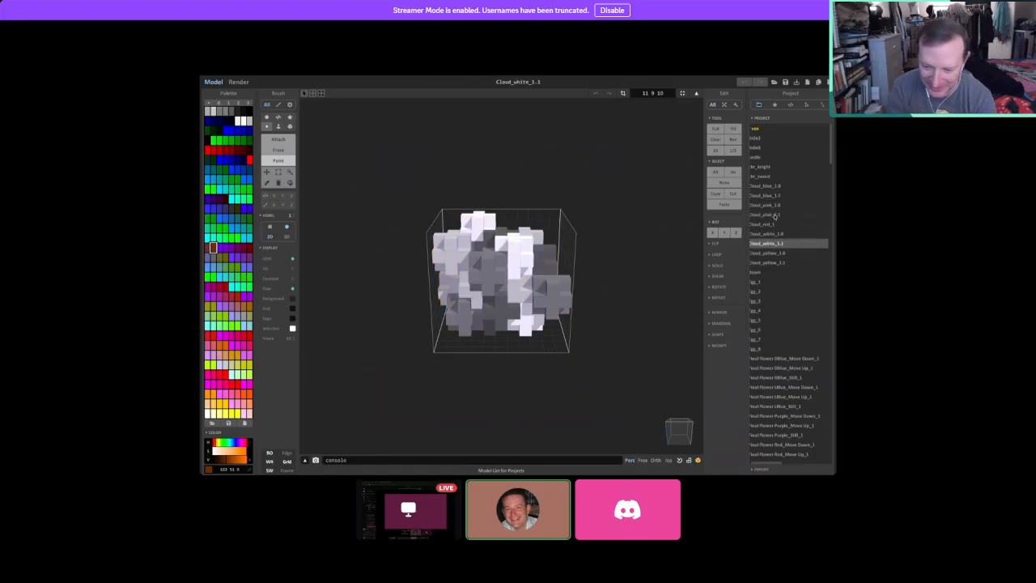
pyautogui.click(775, 216)
# Inspect the Cloud_blue_1.1 model from different sides.
pyautogui.click(770, 196)
pyautogui.moveTo(634, 294); pyautogui.dragTo(801, 319, button='right')
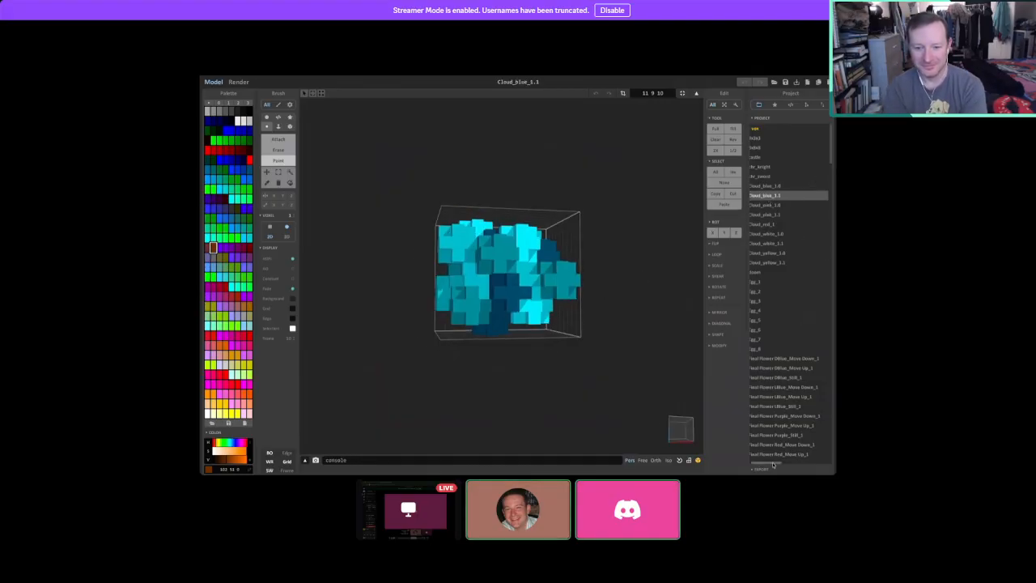
pyautogui.moveTo(643, 344); pyautogui.dragTo(786, 314, button='right')
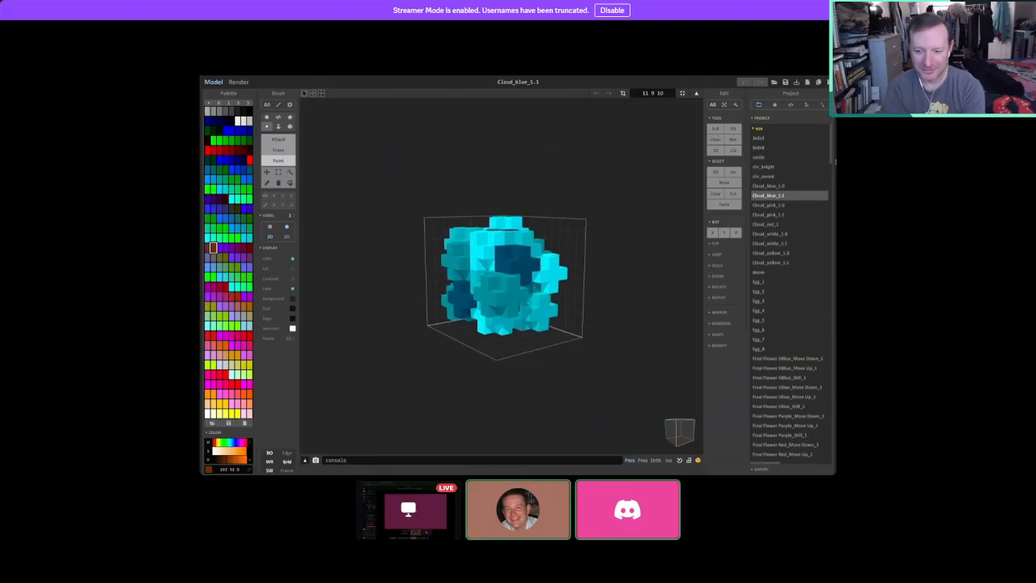
# Find the Final Flower DBlue_Still_1 model in the project and inspect it from another angle.
pyautogui.moveTo(831, 153); pyautogui.dragTo(832, 166)
pyautogui.scroll(-1, 798, 243)
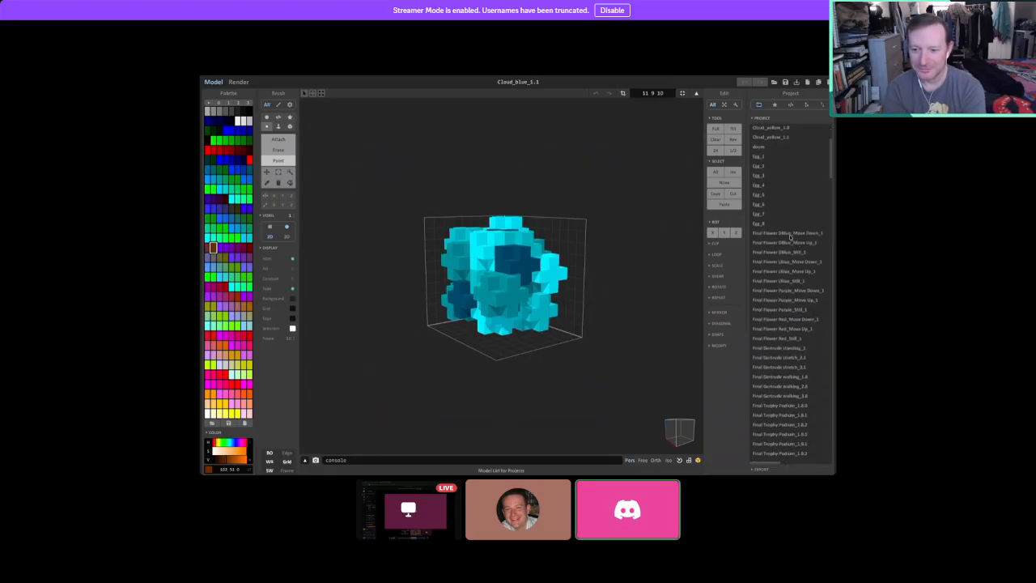
pyautogui.click(779, 252)
pyautogui.moveTo(615, 308); pyautogui.dragTo(588, 300, button='right')
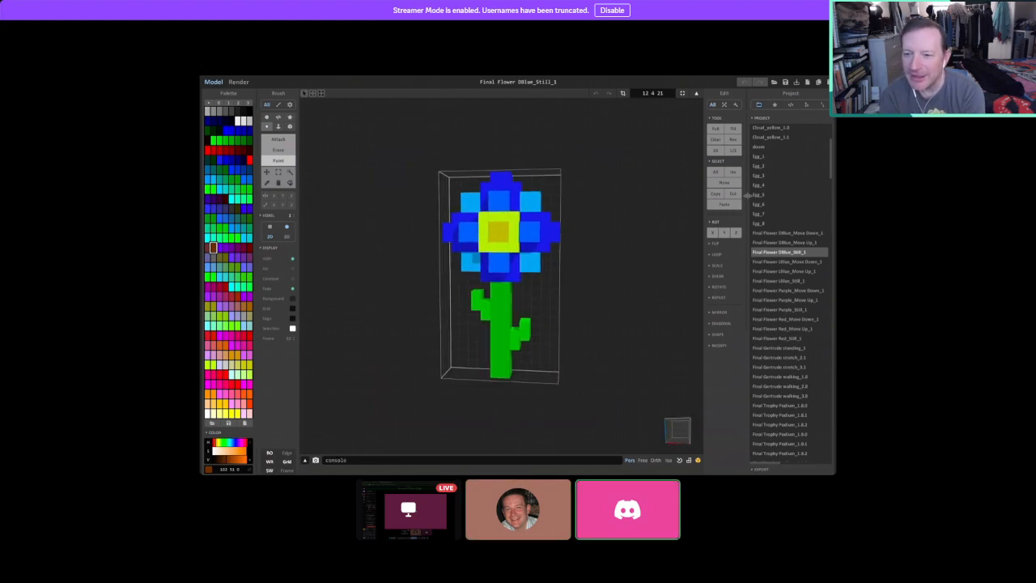
# Inspect the model listed just before the eggs and the Egg_8 model from different sides.
pyautogui.click(761, 148)
pyautogui.moveTo(629, 240); pyautogui.dragTo(541, 304, button='right')
pyautogui.click(763, 221)
pyautogui.moveTo(703, 239); pyautogui.dragTo(615, 305, button='right')
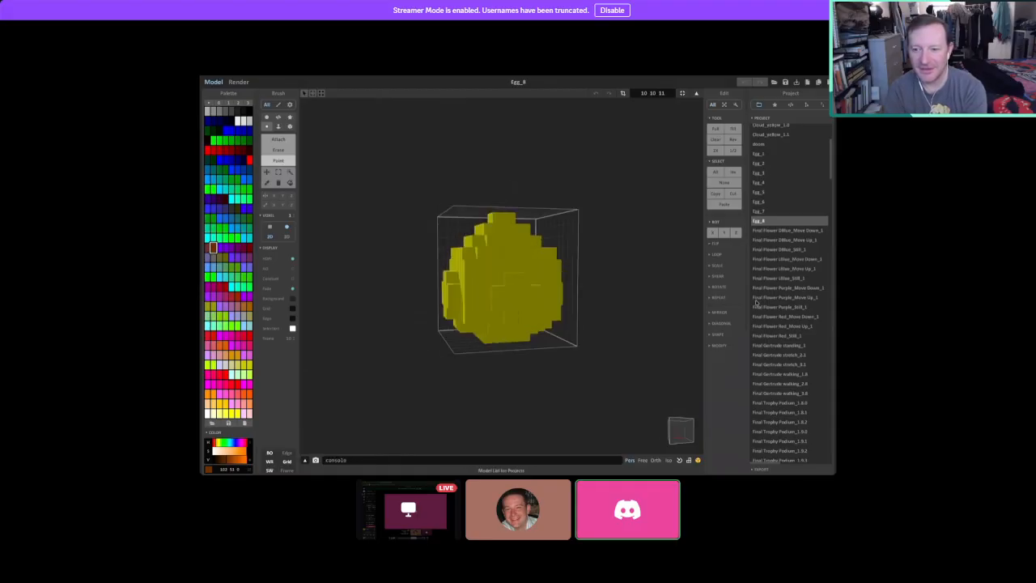
# Cycle through Final Flower DBlue_Still_1, DBlue_Move Down_1 and DBlue_Move Up_1 to preview the dark blue flower's bounce.
pyautogui.click(785, 250)
pyautogui.click(795, 231)
pyautogui.click(792, 251)
pyautogui.click(791, 240)
pyautogui.click(789, 250)
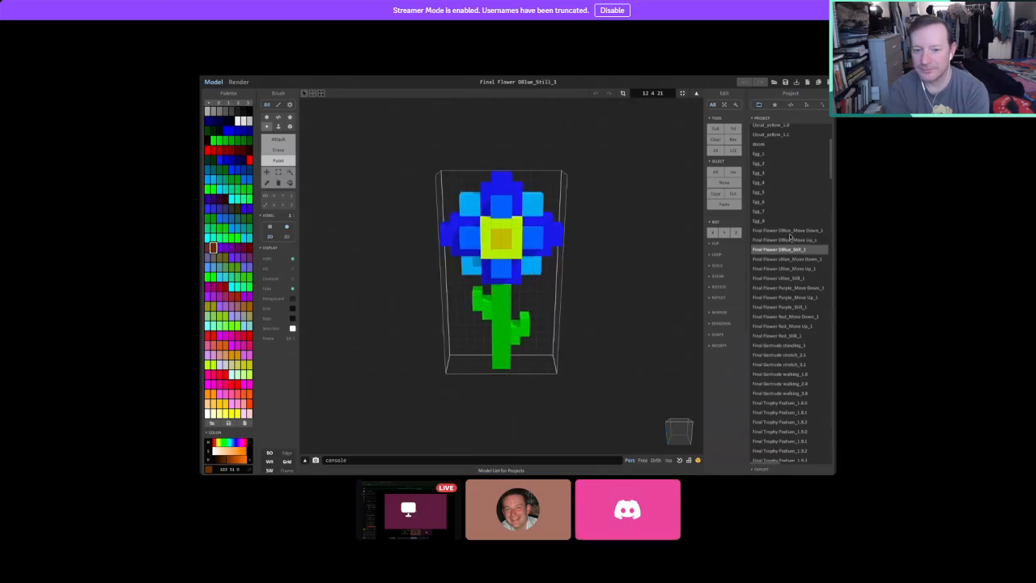
pyautogui.click(787, 232)
pyautogui.click(790, 241)
pyautogui.click(790, 250)
pyautogui.click(793, 233)
pyautogui.click(792, 251)
pyautogui.click(791, 242)
pyautogui.click(793, 251)
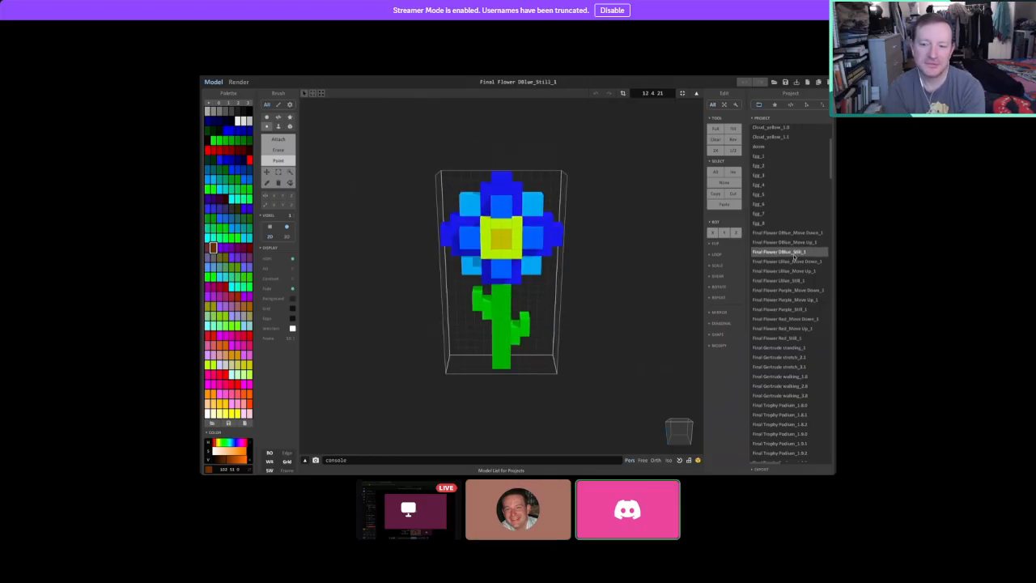
# Compare the stretched, still and squashed poses of the dark blue flower one at a time, ending on Final Flower DBlue_Move Up_1.
pyautogui.click(795, 241)
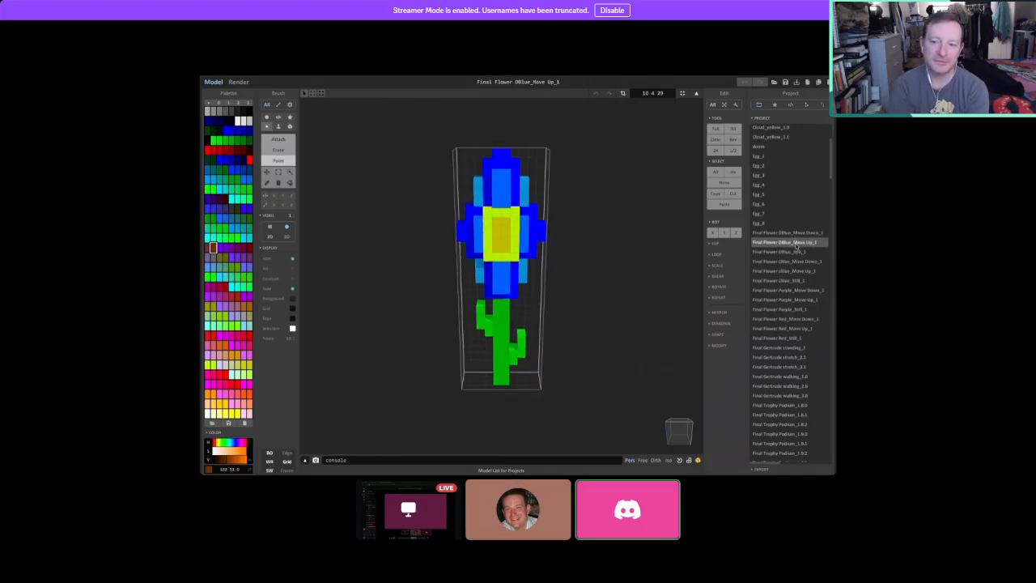
pyautogui.click(800, 252)
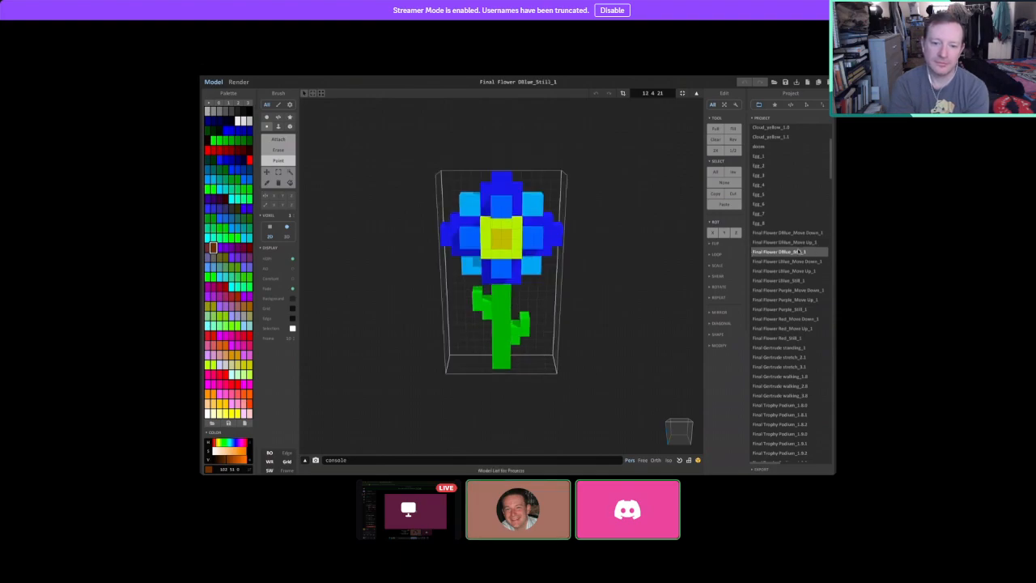
pyautogui.click(790, 233)
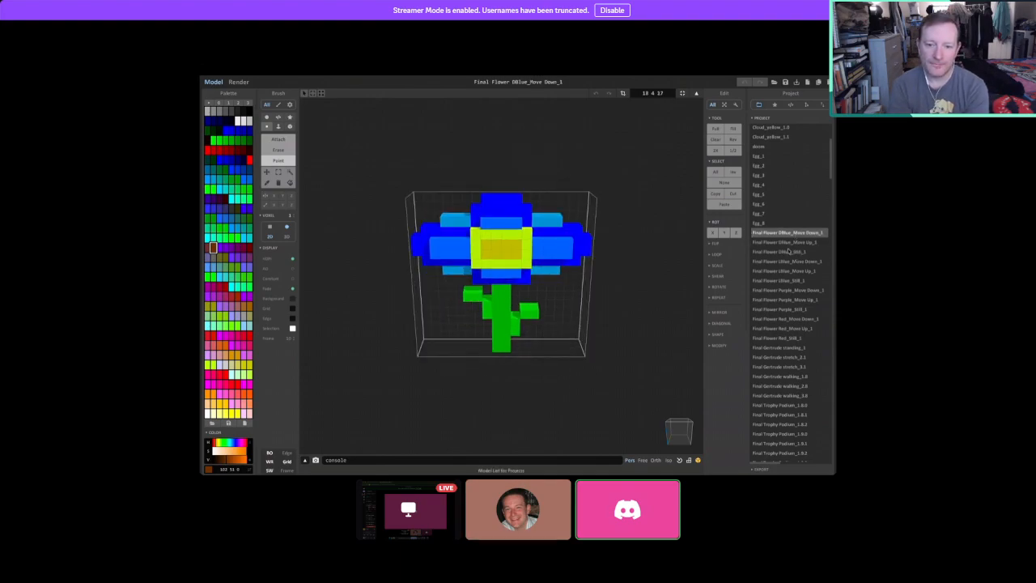
pyautogui.click(794, 251)
pyautogui.click(798, 242)
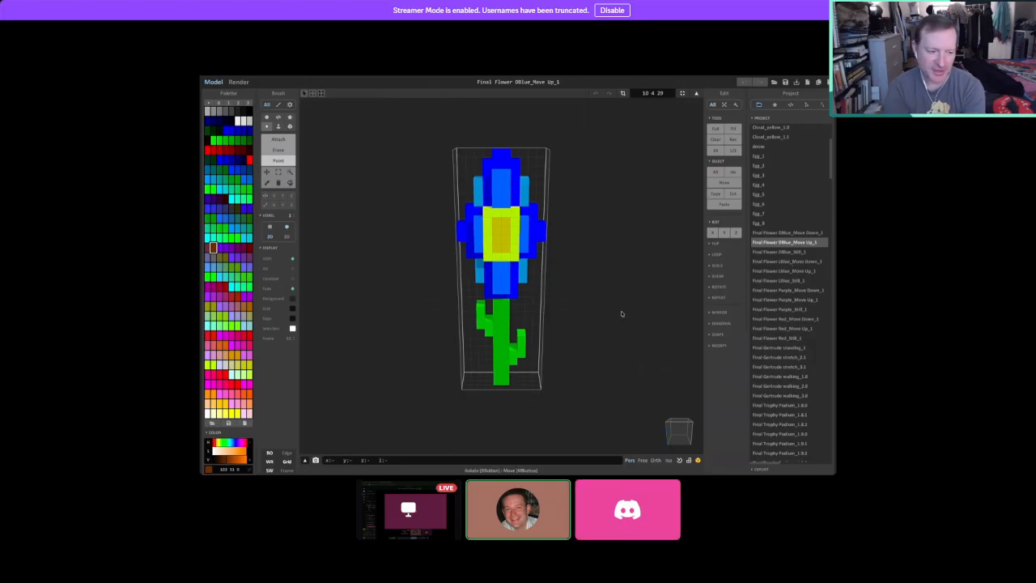
# Replay the dark blue flower's motion with the Move Up_1 frame between the Still_1 and Move Down_1 frames.
pyautogui.click(791, 252)
pyautogui.click(793, 242)
pyautogui.click(795, 234)
pyautogui.click(795, 242)
pyautogui.click(793, 250)
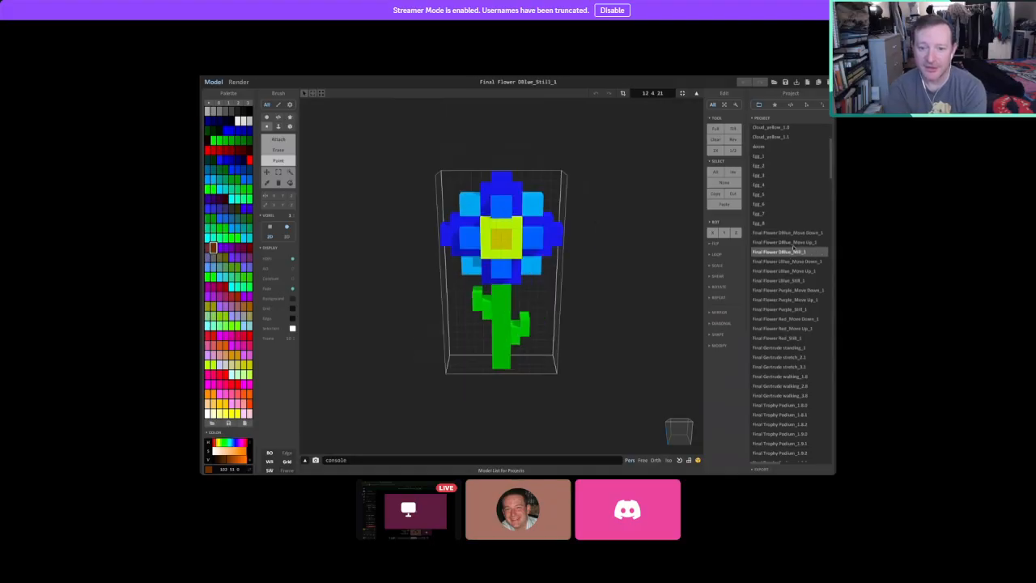
pyautogui.click(795, 243)
pyautogui.click(793, 233)
pyautogui.click(793, 243)
pyautogui.click(792, 252)
pyautogui.click(790, 242)
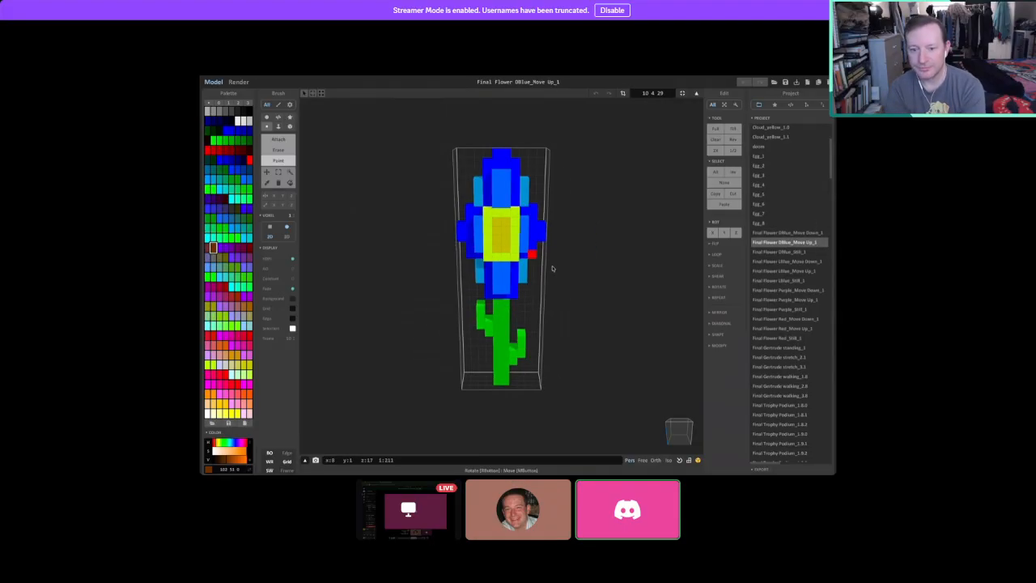
# Step frame by frame through the three DBlue flower models and inspect DBlue_Move Up_1 from another angle.
pyautogui.click(758, 251)
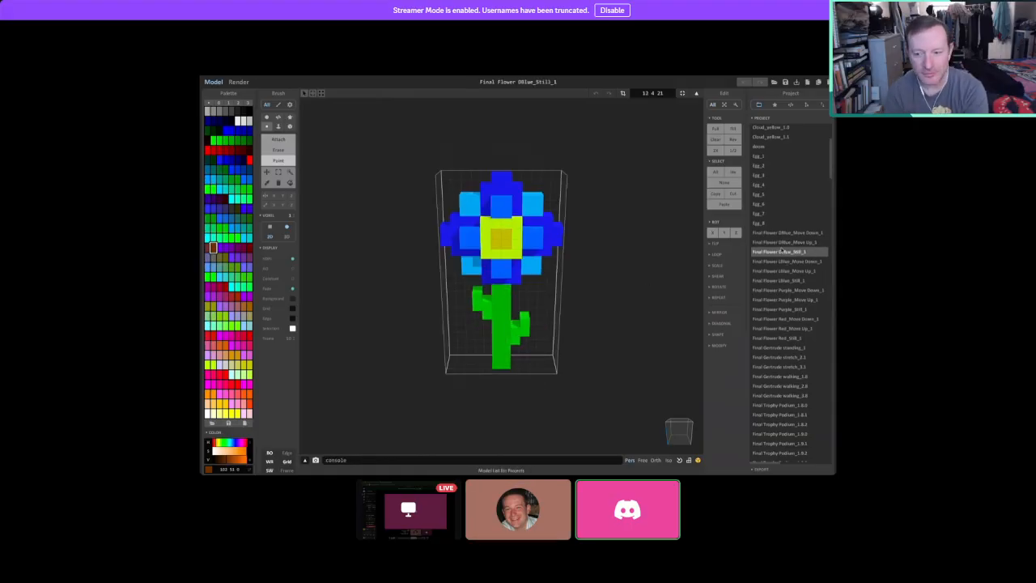
pyautogui.press('Up')
pyautogui.press('Up')
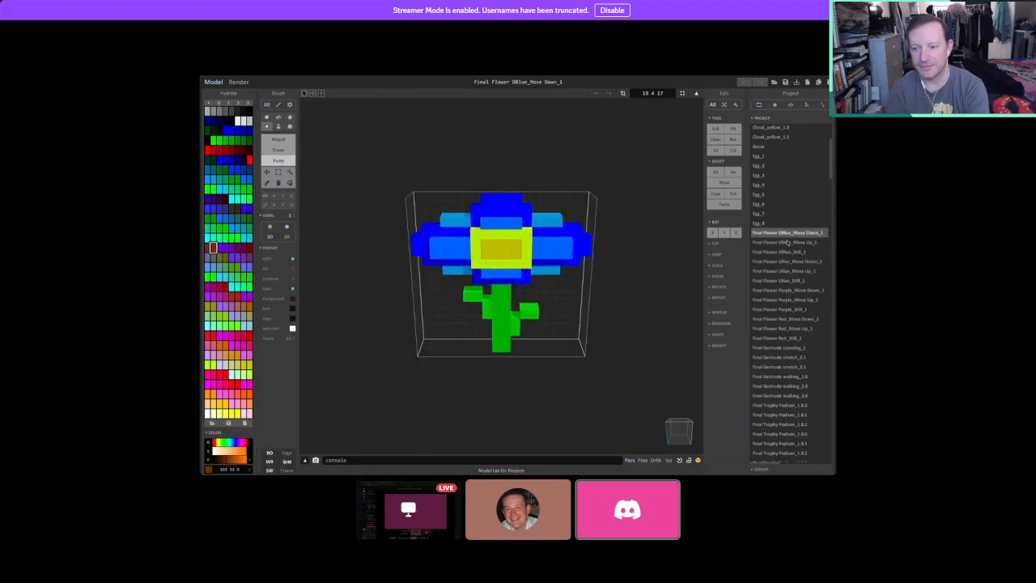
pyautogui.press('Down')
pyautogui.press('Down')
pyautogui.press('Up')
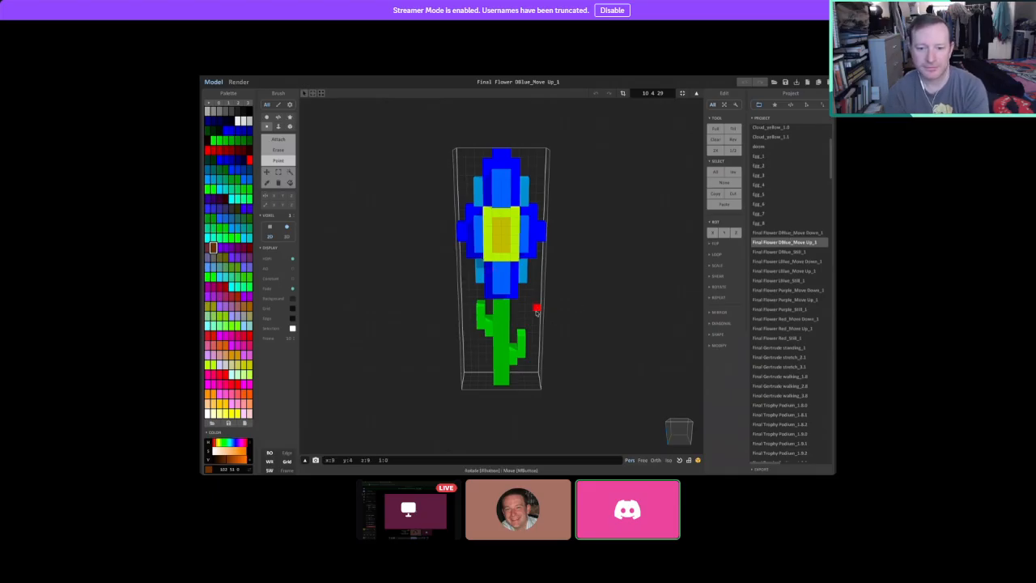
pyautogui.moveTo(592, 332); pyautogui.dragTo(595, 302, button='right')
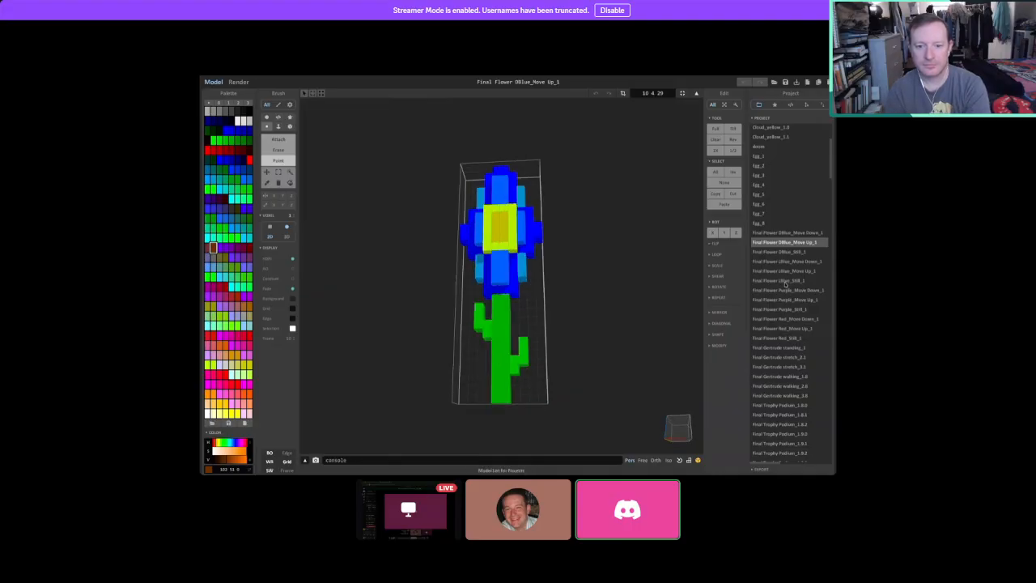
# Cycle through Final Flower LBlue_Still_1, LBlue_Move Up_1 and LBlue_Move Down_1 to preview the light blue flower's bounce.
pyautogui.click(785, 280)
pyautogui.click(785, 270)
pyautogui.click(785, 262)
pyautogui.click(785, 281)
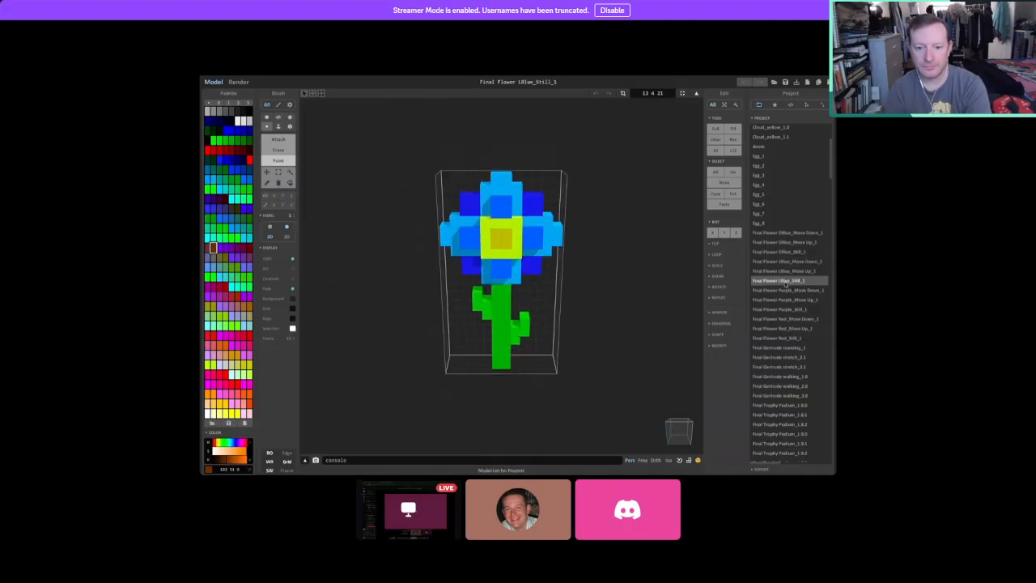
pyautogui.click(787, 270)
pyautogui.click(787, 262)
pyautogui.click(787, 280)
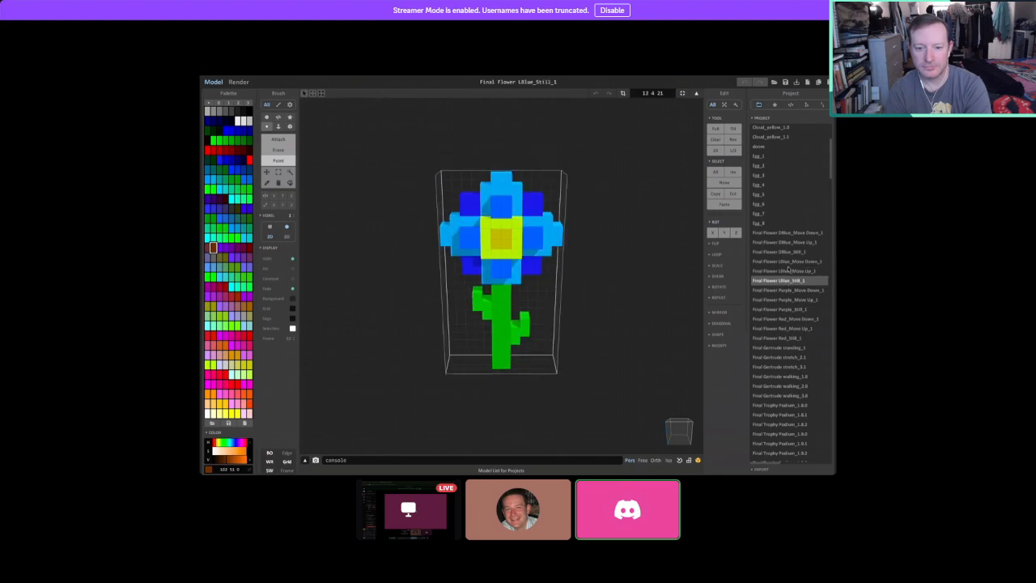
pyautogui.click(788, 262)
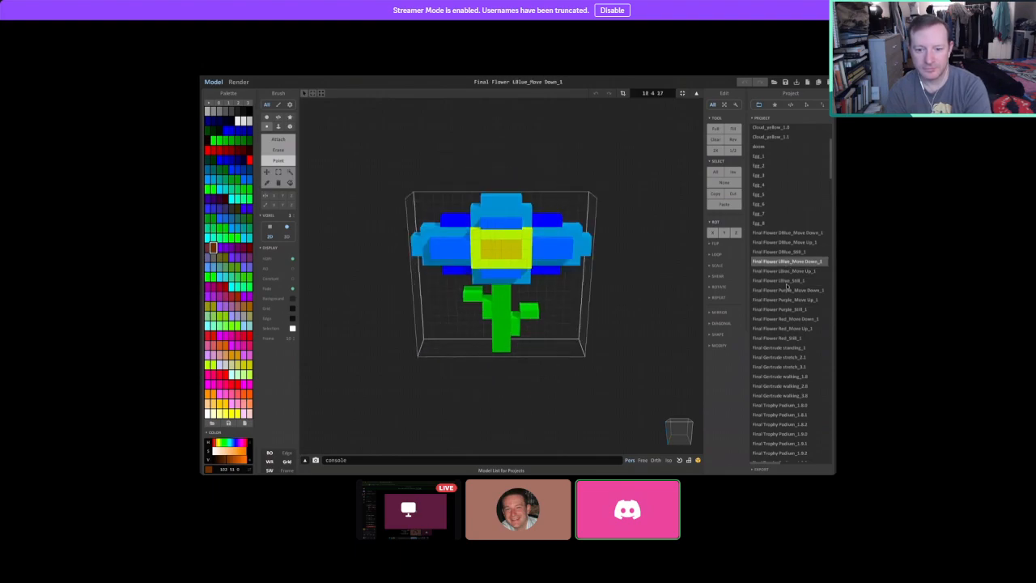
pyautogui.click(786, 280)
pyautogui.click(787, 271)
pyautogui.click(787, 262)
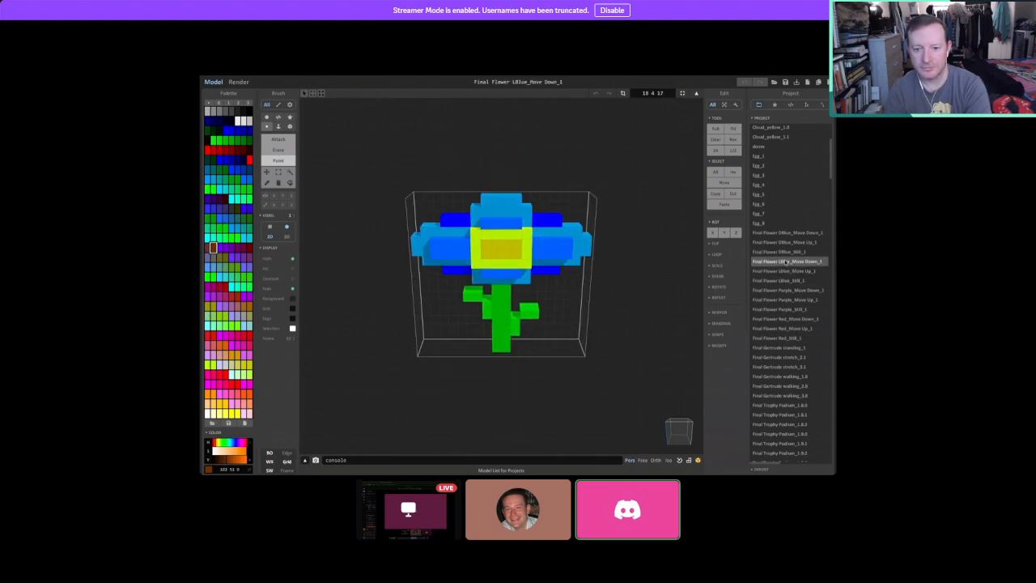
pyautogui.click(786, 280)
pyautogui.click(787, 270)
pyautogui.click(786, 280)
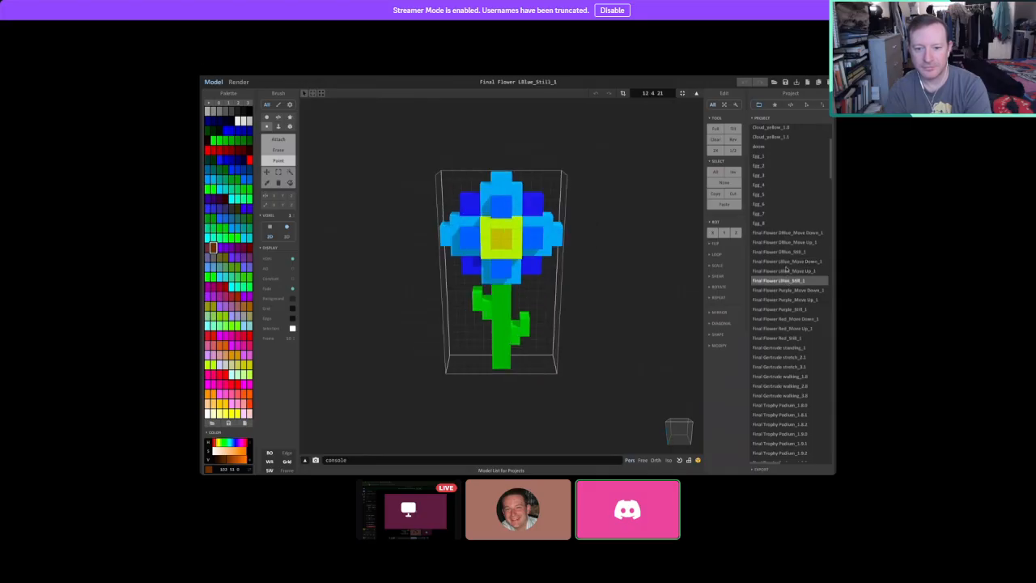
pyautogui.click(786, 261)
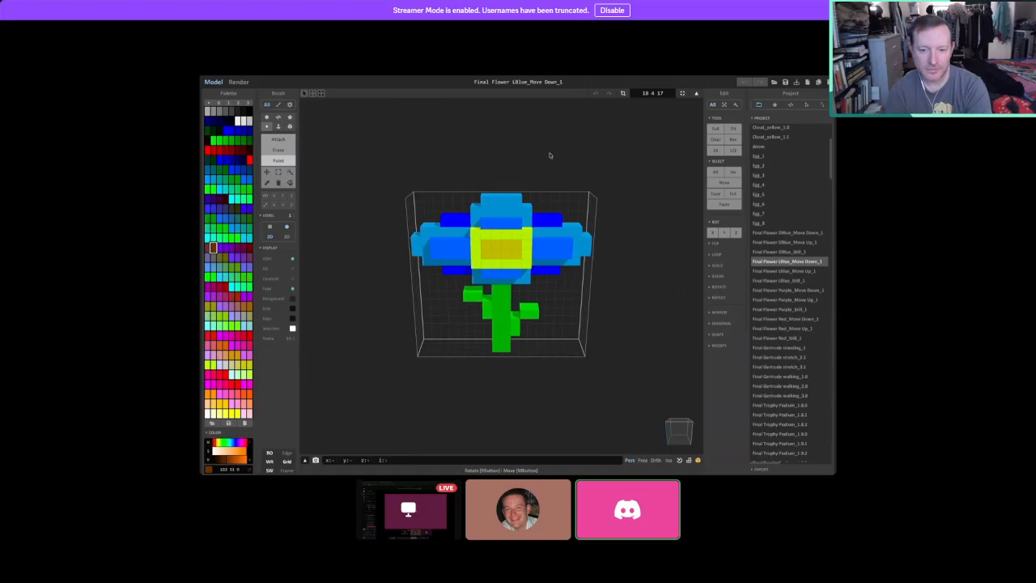
# Cycle through Final Flower Purple_Still_1, Purple_Move Up_1 and Purple_Move Down_1 to preview the purple flower's bounce.
pyautogui.click(785, 309)
pyautogui.click(777, 301)
pyautogui.click(780, 309)
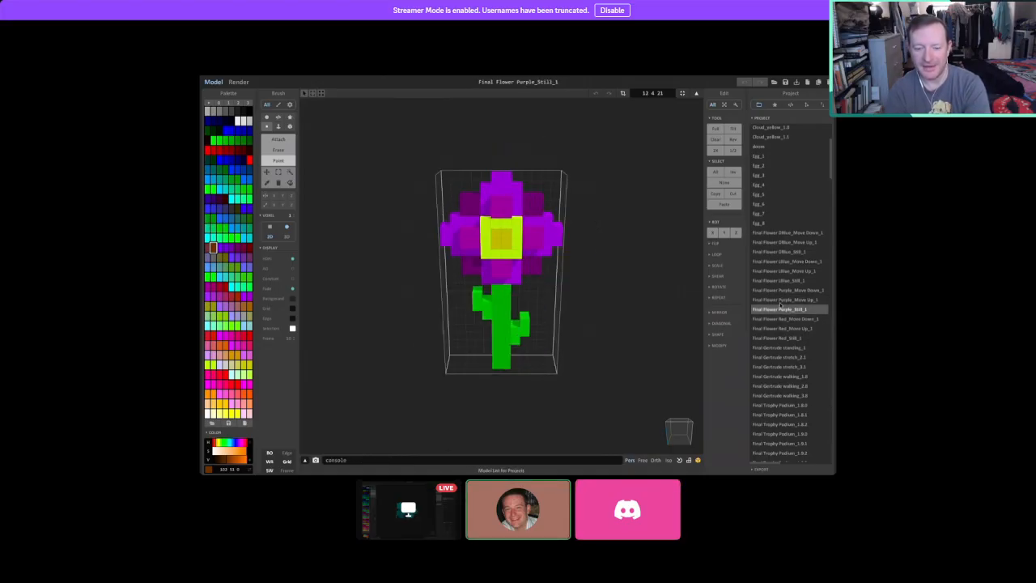
pyautogui.click(782, 290)
pyautogui.click(784, 310)
pyautogui.click(782, 301)
pyautogui.click(783, 309)
pyautogui.click(787, 290)
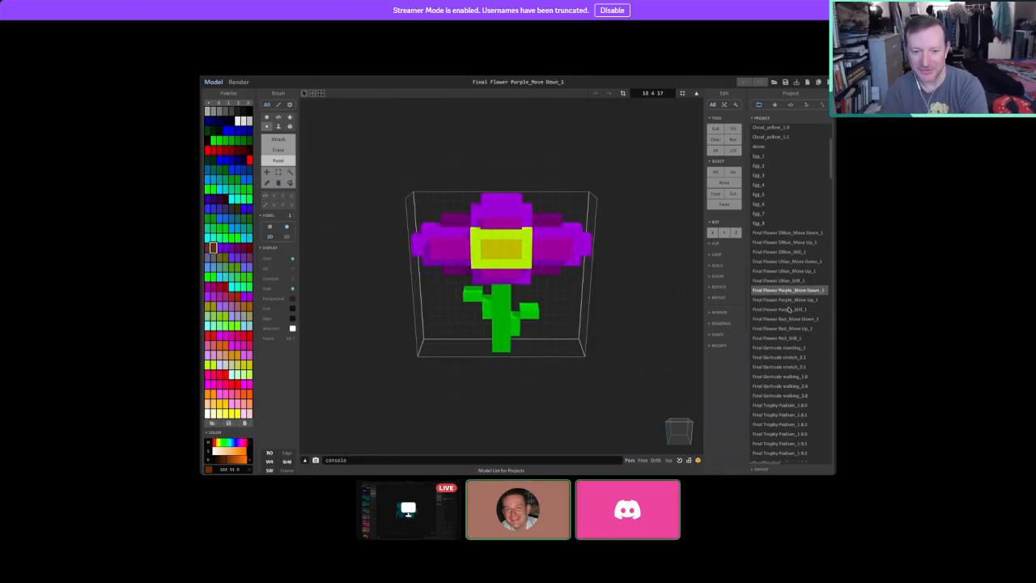
pyautogui.click(784, 309)
pyautogui.click(782, 301)
pyautogui.click(785, 309)
pyautogui.click(782, 291)
pyautogui.click(784, 310)
pyautogui.click(782, 300)
pyautogui.click(785, 309)
pyautogui.click(782, 291)
pyautogui.click(783, 309)
pyautogui.click(782, 300)
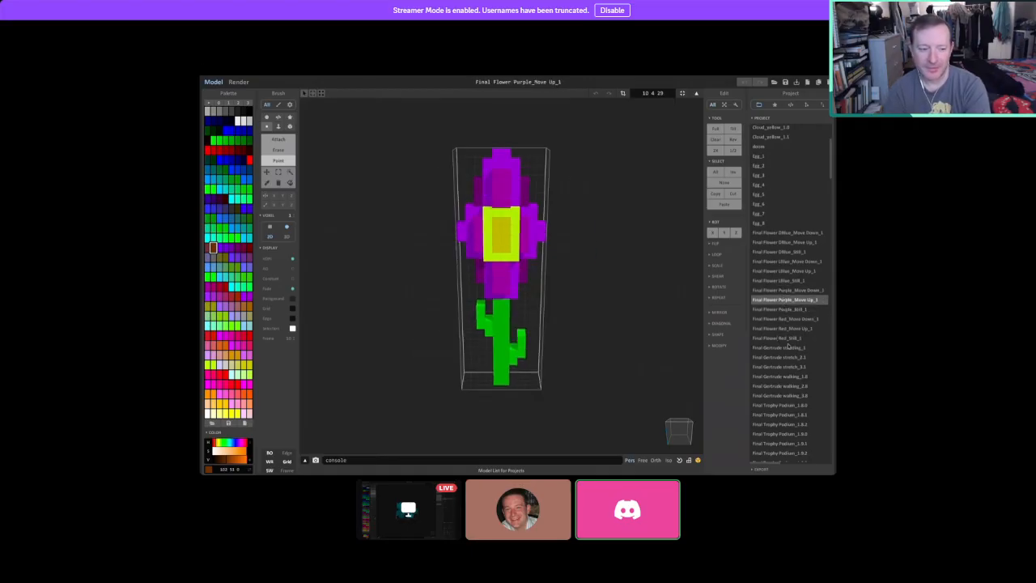
# Cycle through the Final Flower Red Still_1, Move Up_1 and Move Down_1 models, then inspect Red_Still_1 from another angle.
pyautogui.click(784, 338)
pyautogui.click(782, 328)
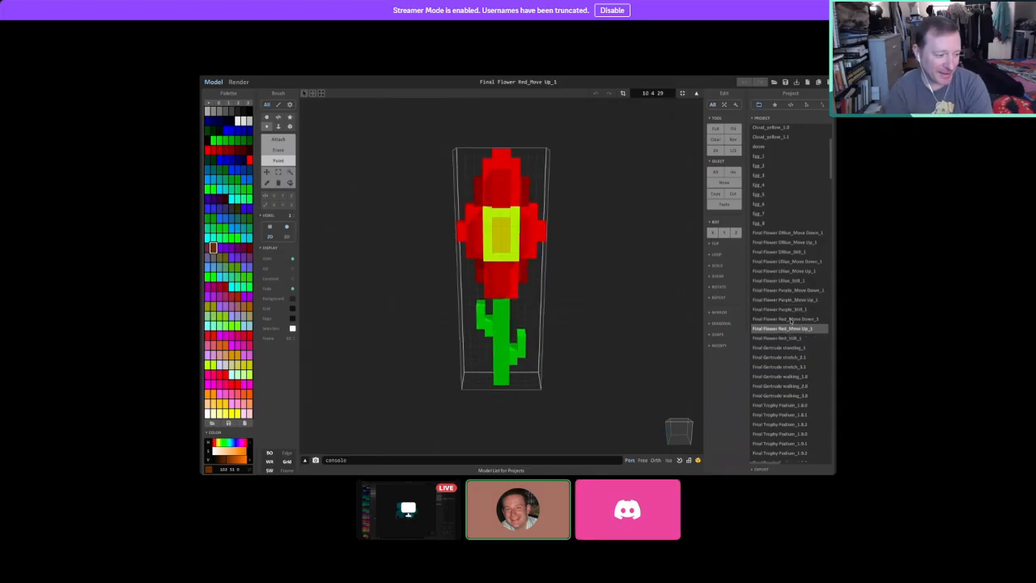
pyautogui.click(792, 339)
pyautogui.click(790, 328)
pyautogui.click(791, 337)
pyautogui.click(790, 319)
pyautogui.click(789, 338)
pyautogui.click(789, 328)
pyautogui.click(789, 339)
pyautogui.click(790, 319)
pyautogui.click(789, 339)
pyautogui.click(784, 329)
pyautogui.click(789, 338)
pyautogui.click(784, 329)
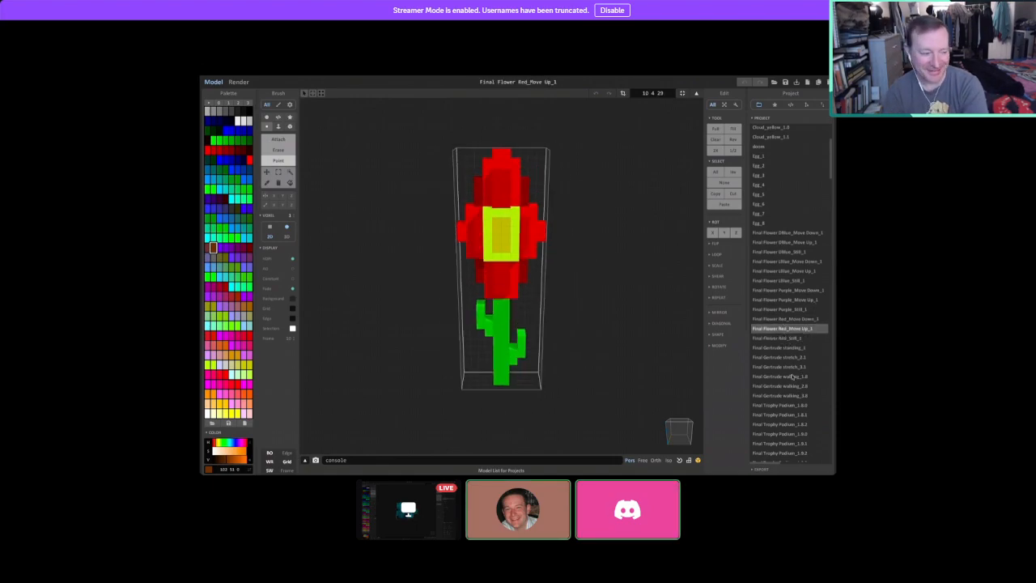
pyautogui.click(781, 339)
pyautogui.moveTo(581, 331); pyautogui.dragTo(620, 323, button='right')
# Find the Final Trophy Podium models and inspect Final Trophy Podium_1.9.4 from different sides and below.
pyautogui.scroll(-5, 811, 273)
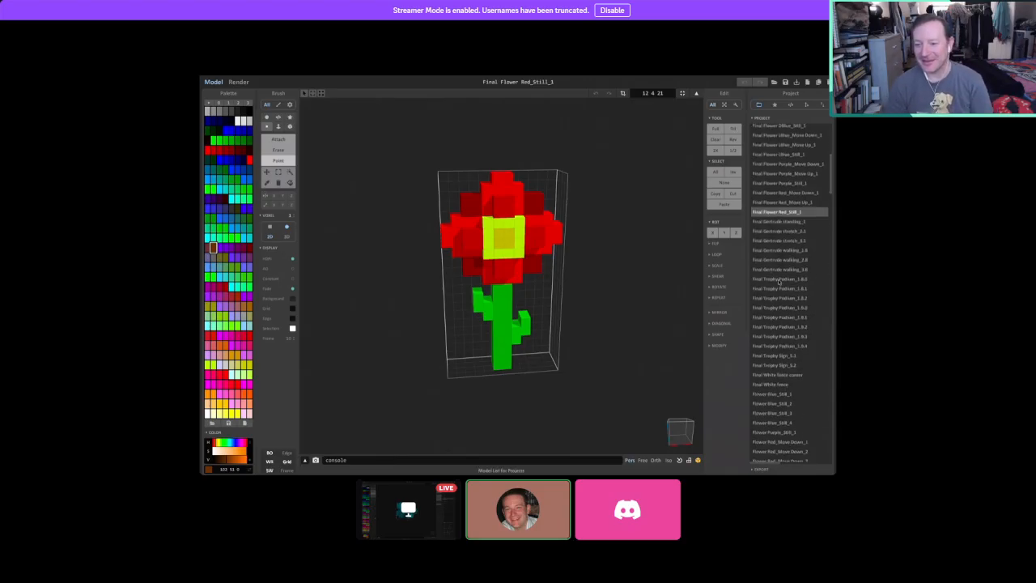
pyautogui.click(780, 279)
pyautogui.click(784, 346)
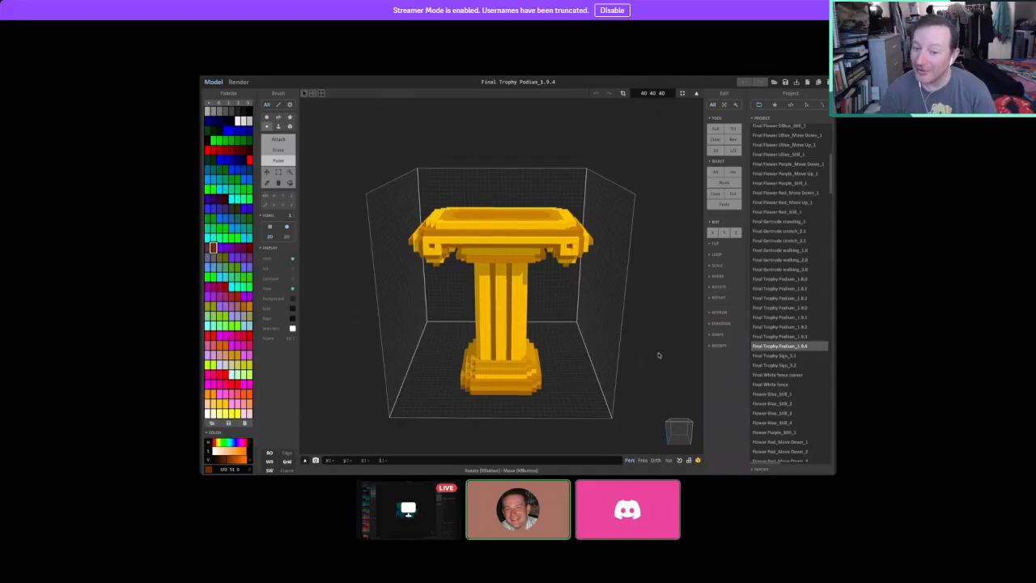
pyautogui.moveTo(656, 354); pyautogui.dragTo(588, 308, button='right')
pyautogui.scroll(-4, 615, 345)
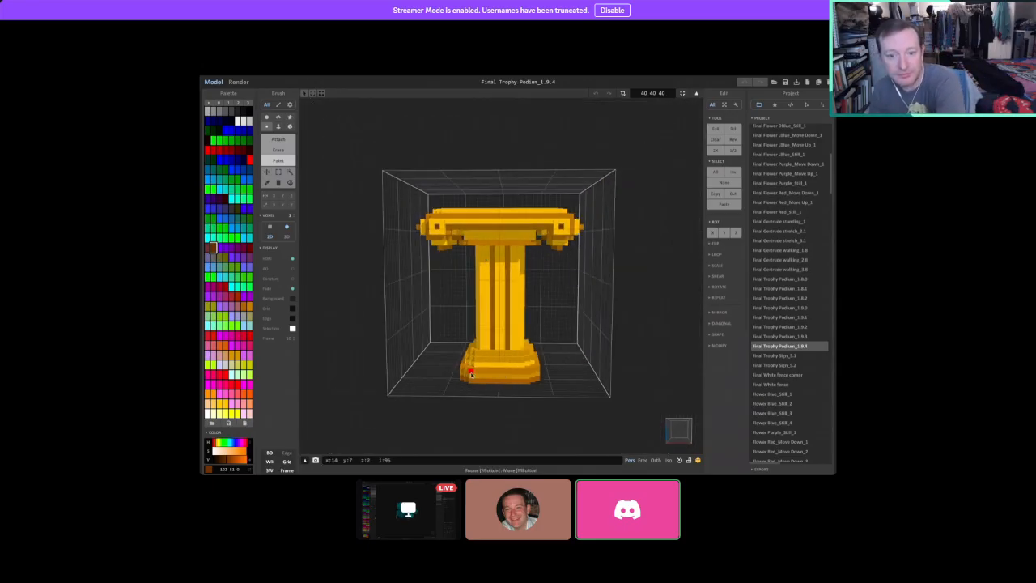
pyautogui.moveTo(471, 374); pyautogui.dragTo(449, 242, button='right')
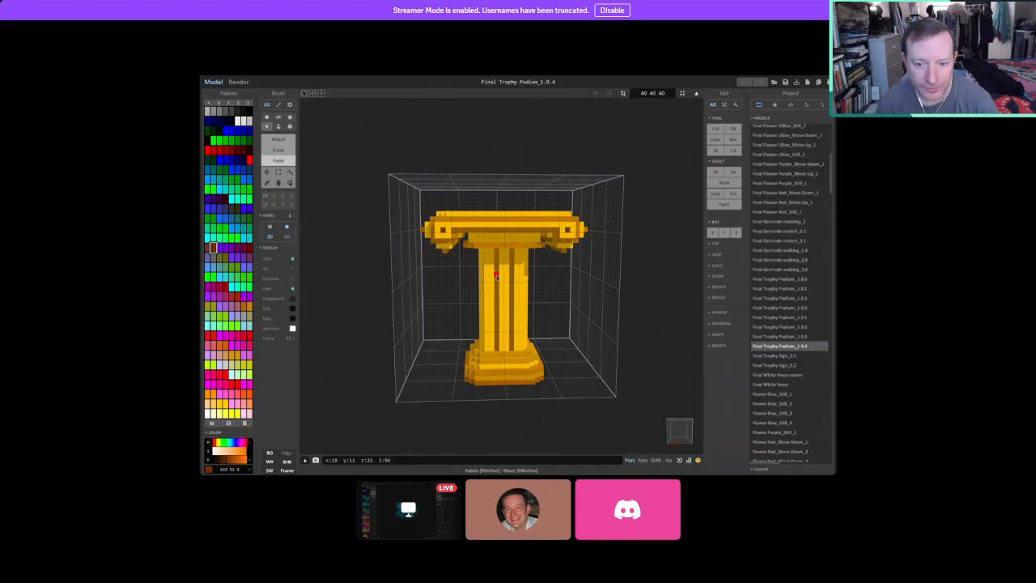
# Inspect Final Trophy Sign_5.2 from different sides, then re-examine Final Trophy Podium_1.9.4 from other angles.
pyautogui.click(789, 365)
pyautogui.moveTo(569, 351); pyautogui.dragTo(558, 327, button='right')
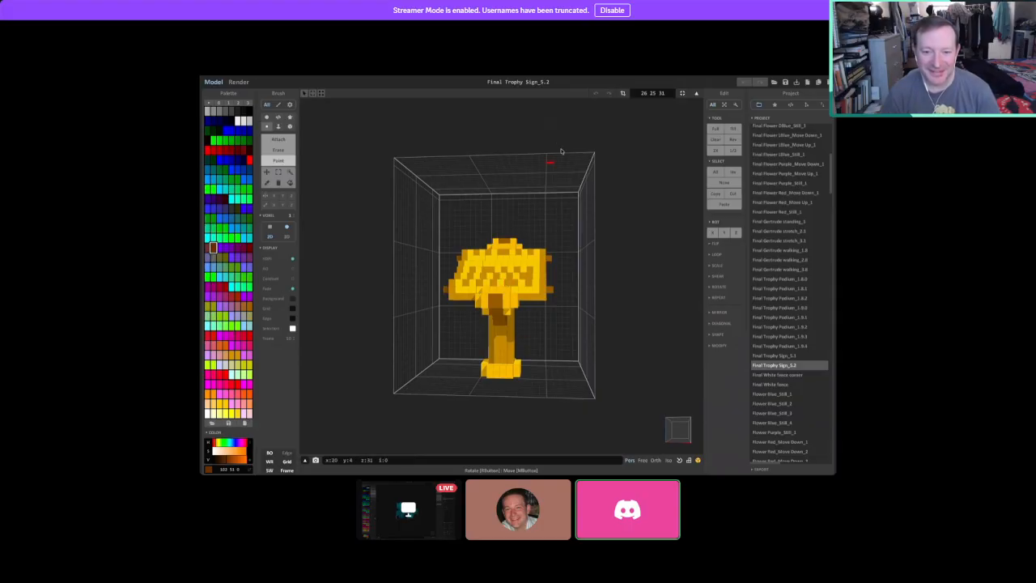
pyautogui.moveTo(588, 330); pyautogui.dragTo(648, 344, button='right')
pyautogui.click(784, 345)
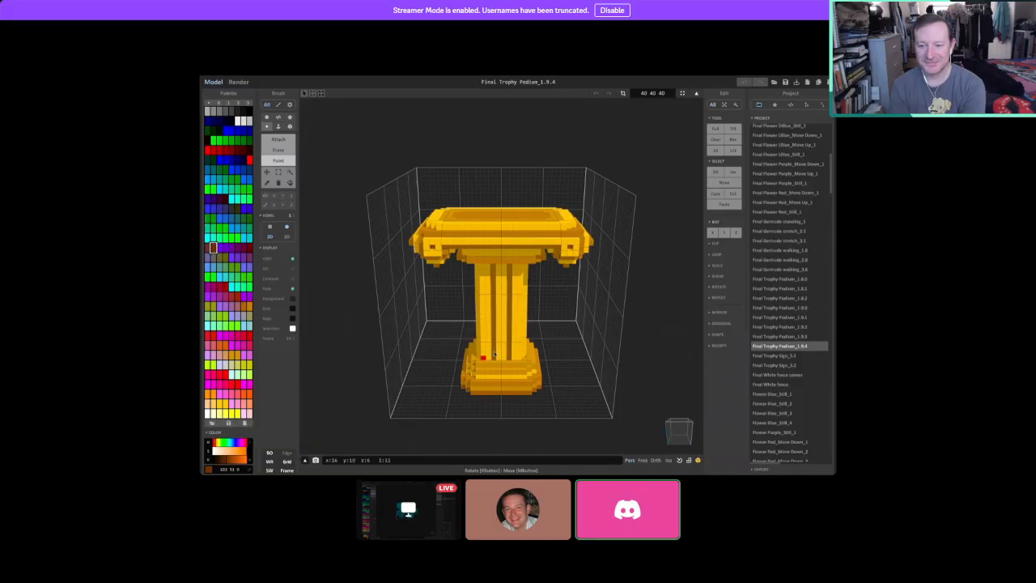
pyautogui.moveTo(556, 355); pyautogui.dragTo(592, 331, button='right')
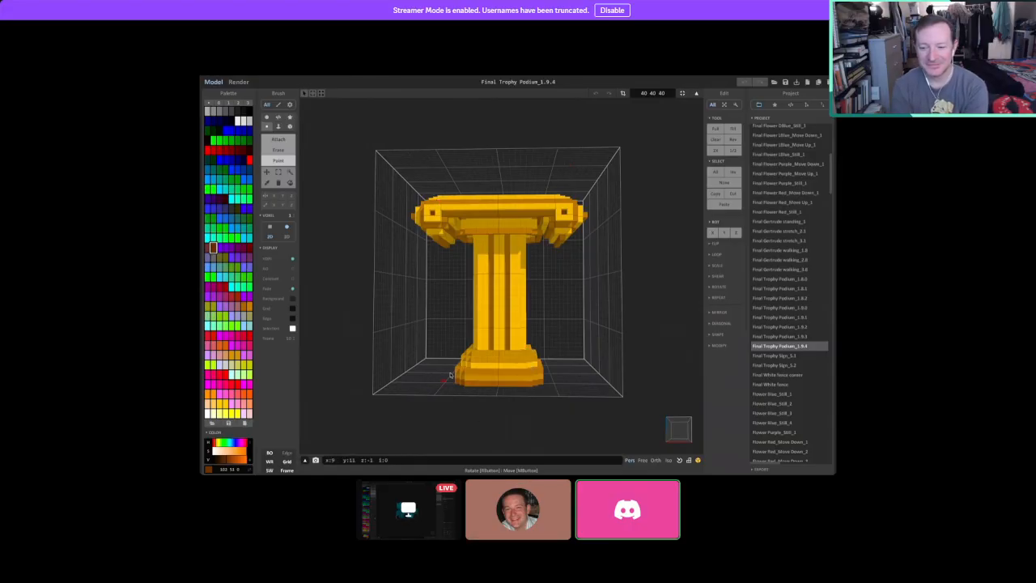
# Compare the Final Trophy Sign_5.2 and Final Trophy Sign_5.1 models, viewing the 5.2 sign from another angle.
pyautogui.click(793, 366)
pyautogui.moveTo(526, 314); pyautogui.dragTo(573, 339, button='right')
pyautogui.click(782, 356)
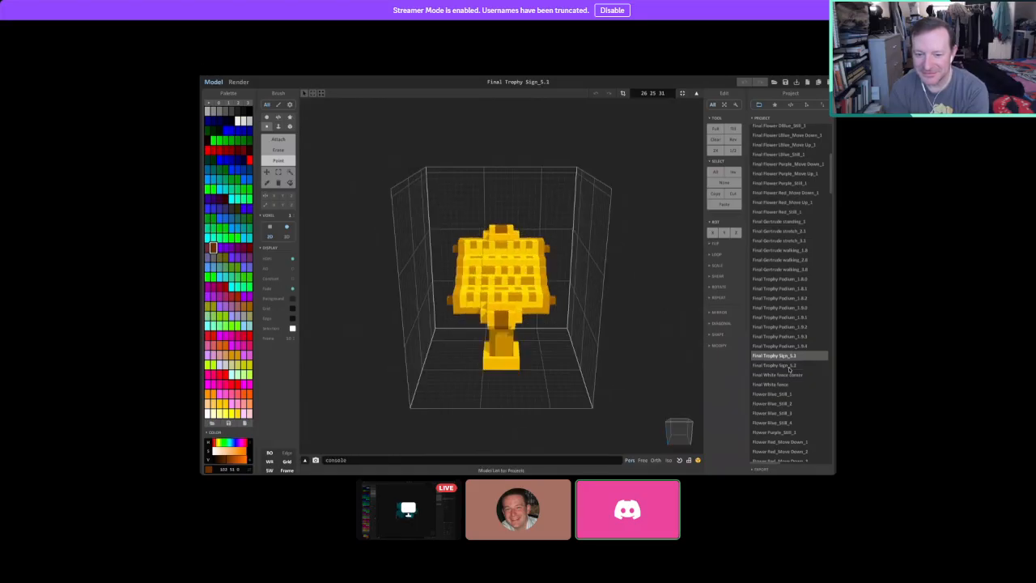
pyautogui.click(789, 366)
pyautogui.click(785, 356)
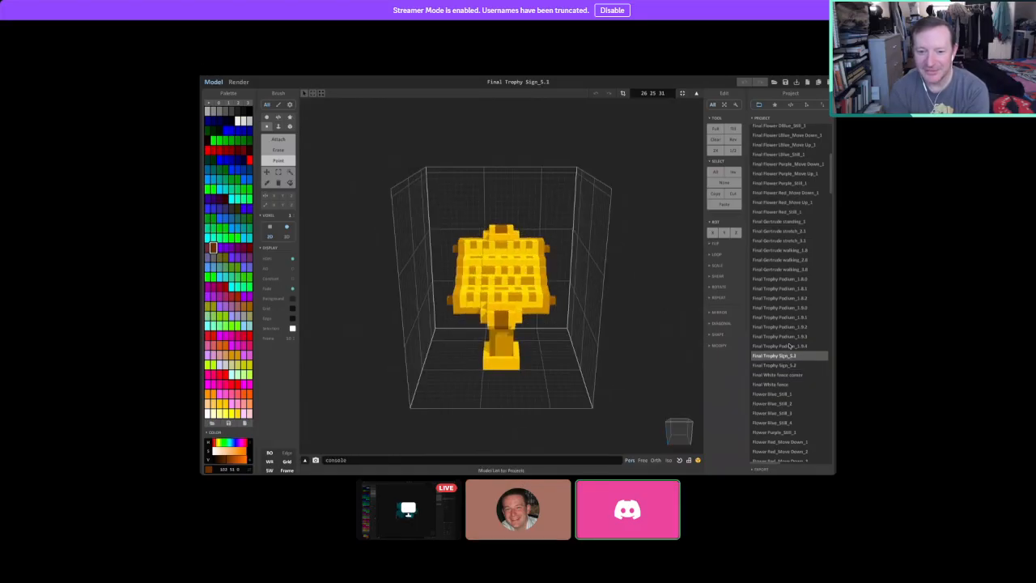
# Open Final Trophy Podium_1.9.3 and view it from another angle.
pyautogui.click(785, 337)
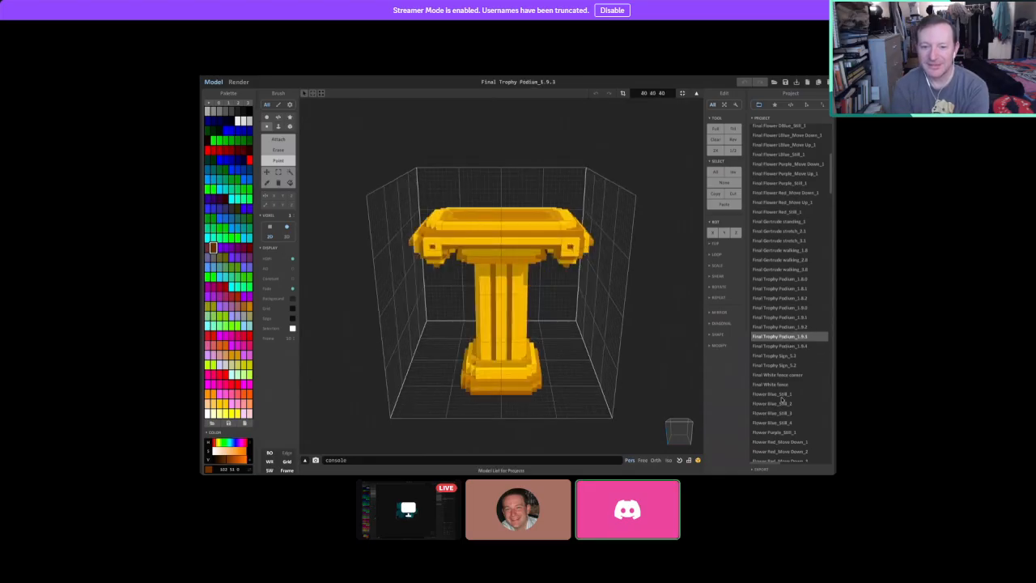
pyautogui.scroll(-1, 802, 393)
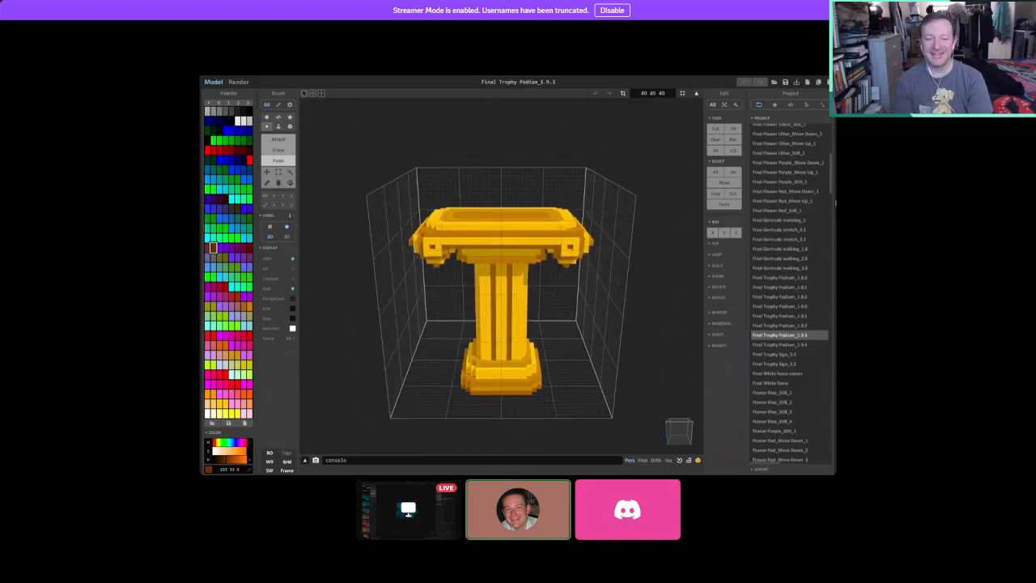
pyautogui.moveTo(681, 345); pyautogui.dragTo(833, 185, button='right')
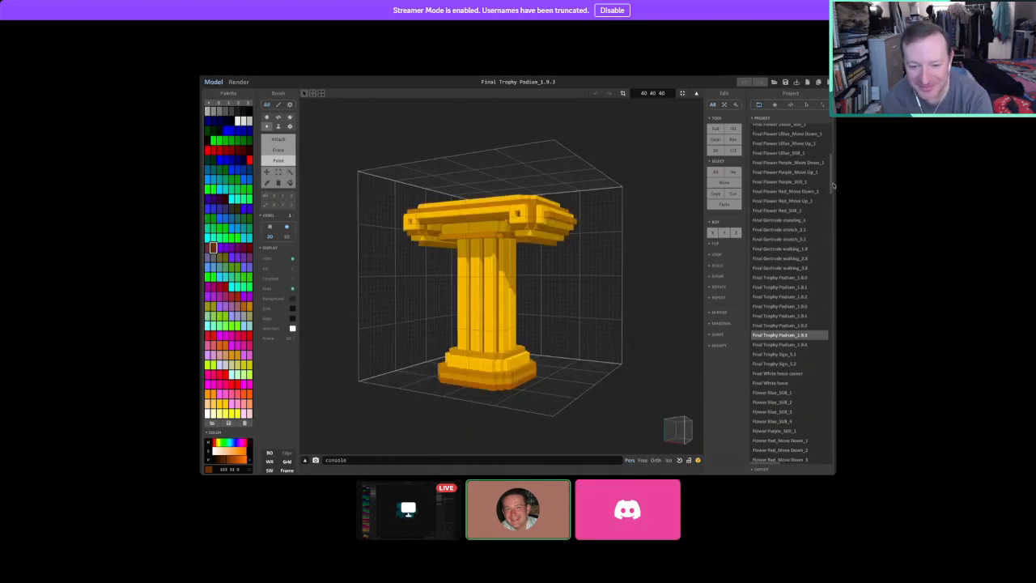
# Find the Gold Wall models and compare Gold Wall_6.2.1 with Gold Wall_6.2.0 from different angles.
pyautogui.moveTo(833, 186); pyautogui.dragTo(834, 251)
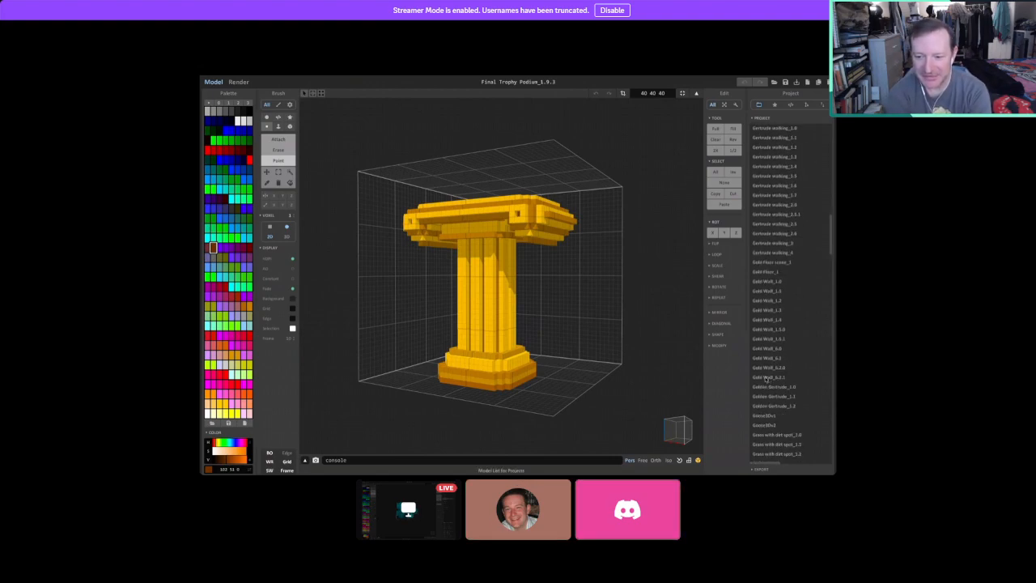
pyautogui.click(767, 377)
pyautogui.moveTo(555, 360); pyautogui.dragTo(528, 293, button='right')
pyautogui.click(769, 368)
pyautogui.moveTo(622, 303); pyautogui.dragTo(493, 345, button='right')
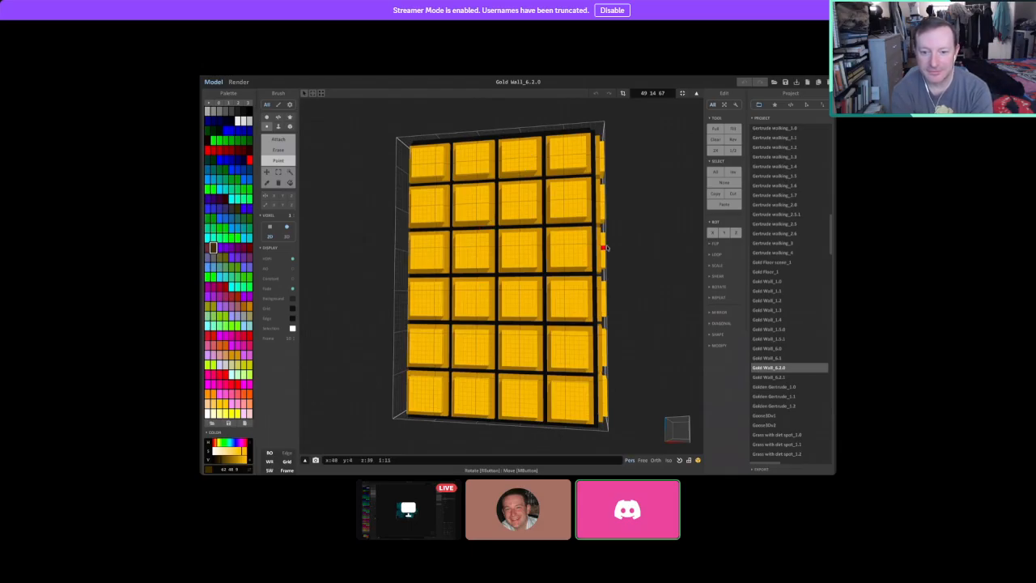
# Inspect Gold Wall_6.2.0 from the side and go back through the earlier versions to Gold Wall_1.5.1, viewing it from different angles.
pyautogui.moveTo(606, 248); pyautogui.dragTo(548, 297, button='right')
pyautogui.press('Up')
pyautogui.press('Up')
pyautogui.press('Up')
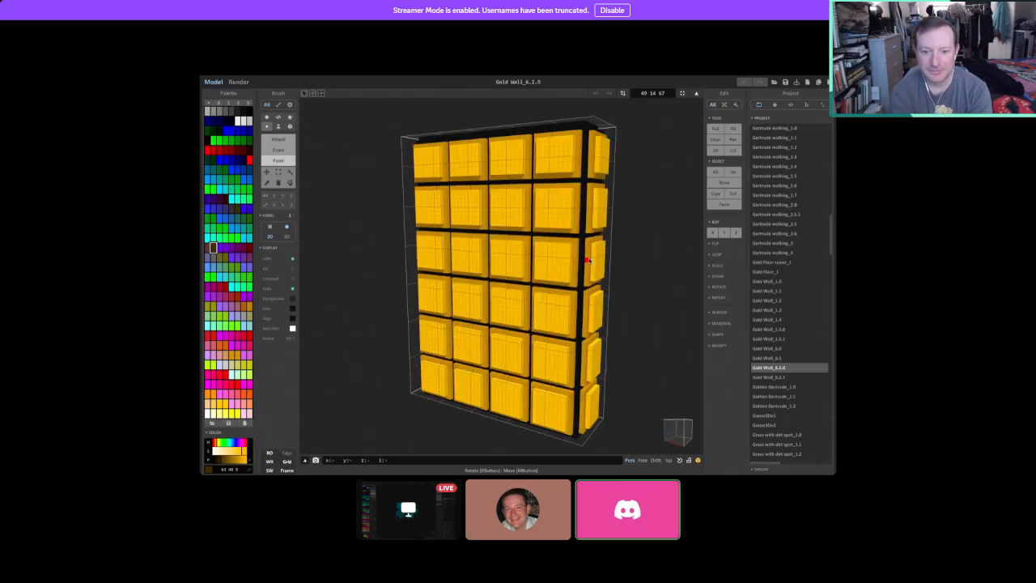
pyautogui.moveTo(618, 340); pyautogui.dragTo(506, 345, button='right')
pyautogui.moveTo(453, 397); pyautogui.dragTo(566, 354, button='right')
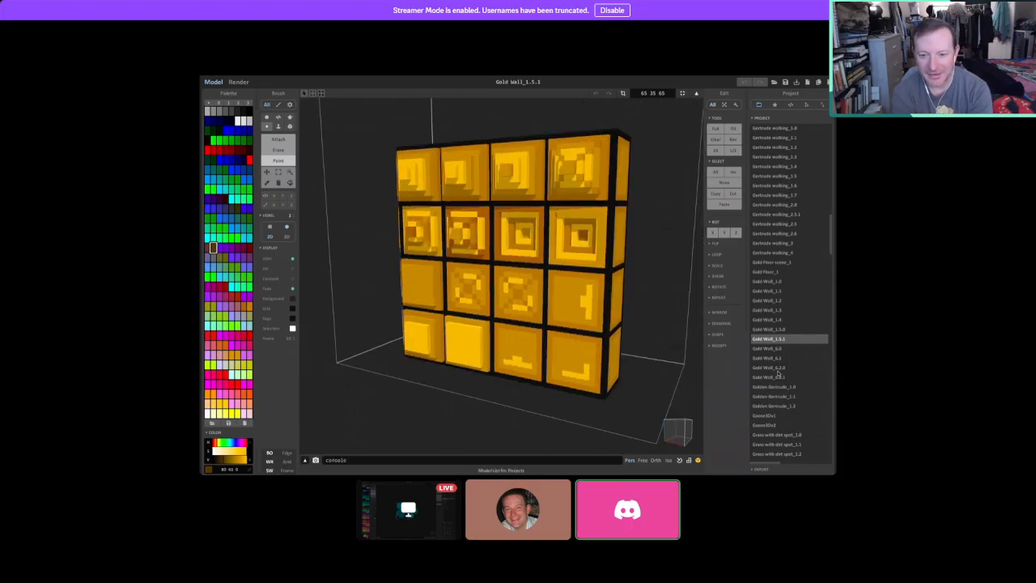
# View Gold Wall_1.0 from the side and compare it with Gold Wall_6.2.1.
pyautogui.click(774, 282)
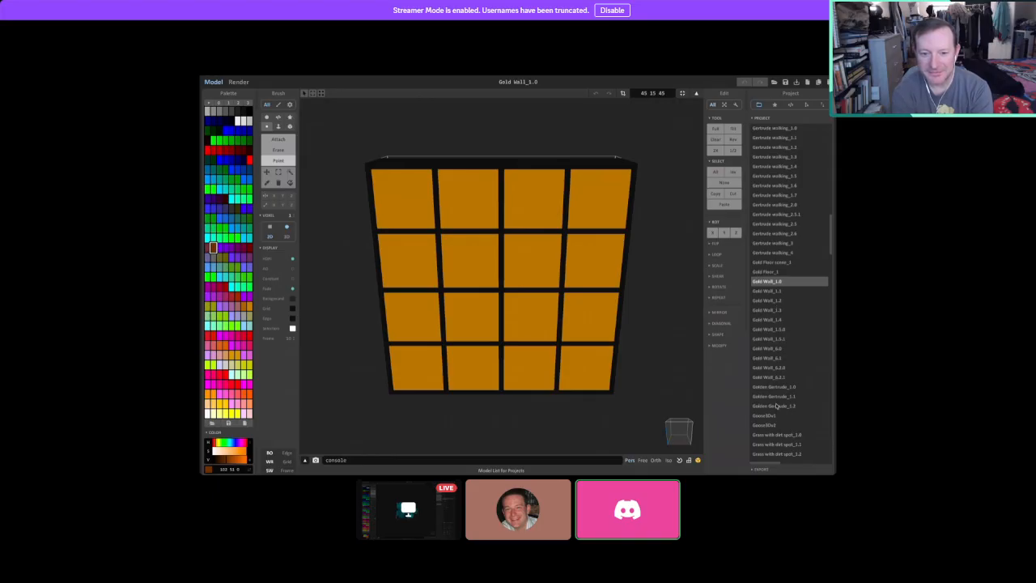
pyautogui.moveTo(586, 322); pyautogui.dragTo(599, 331, button='right')
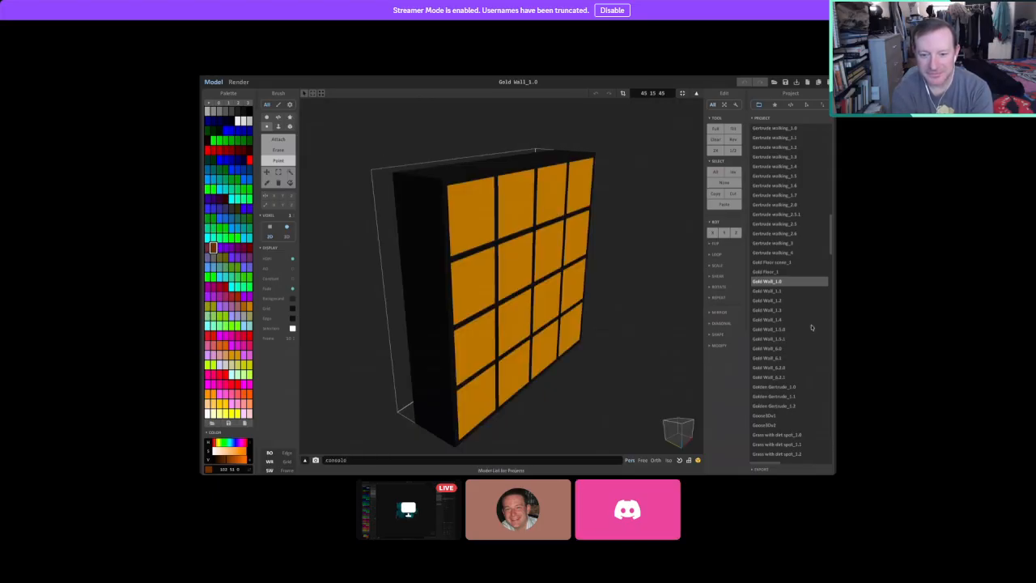
pyautogui.click(775, 377)
# Inspect the Gold Floor_1 tile from another angle and compare it with the assembled Gold Floor scene_1.
pyautogui.click(769, 271)
pyautogui.moveTo(519, 328); pyautogui.dragTo(500, 287, button='right')
pyautogui.click(773, 262)
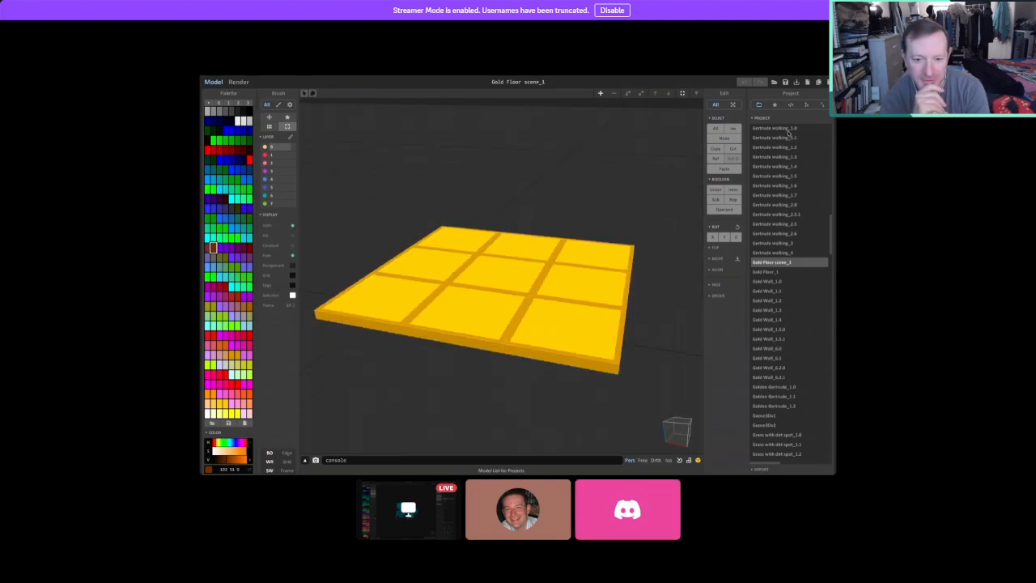
pyautogui.click(778, 272)
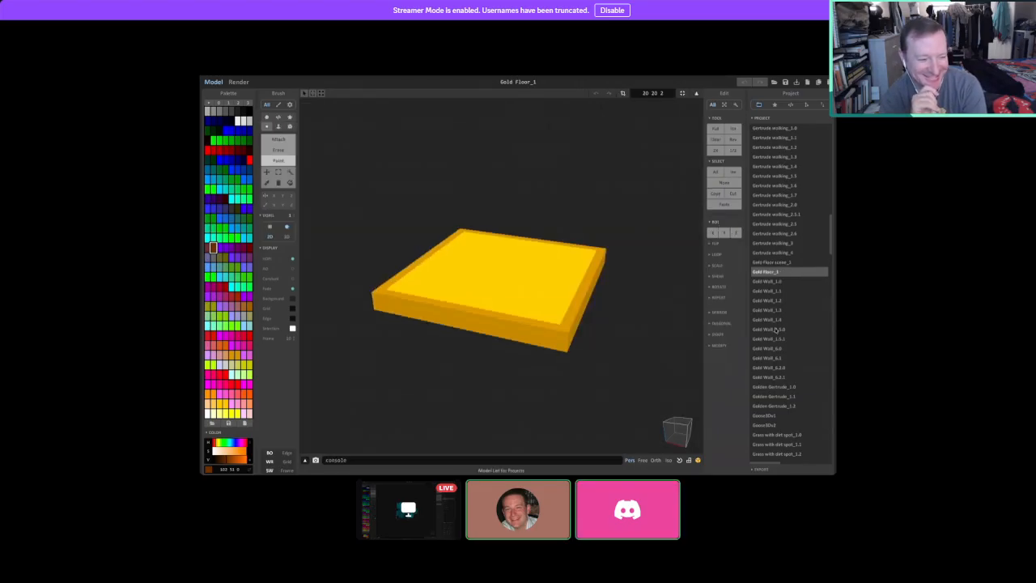
# Reopen Gold Wall_6.2.1, look back through the model list and examine the wall from several angles.
pyautogui.click(777, 377)
pyautogui.moveTo(479, 265); pyautogui.dragTo(583, 275, button='right')
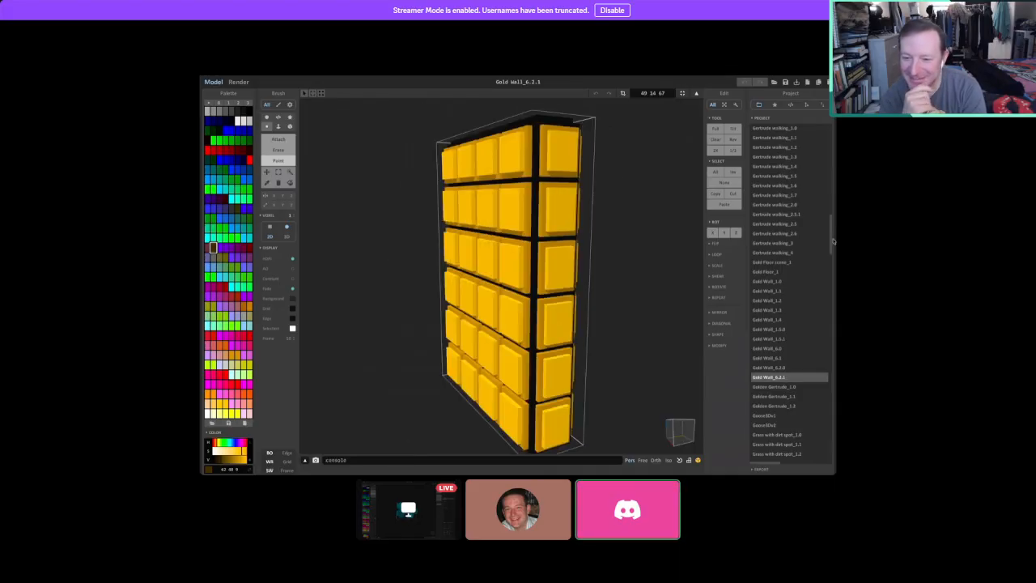
pyautogui.scroll(2, 830, 237)
pyautogui.moveTo(830, 237); pyautogui.dragTo(828, 184)
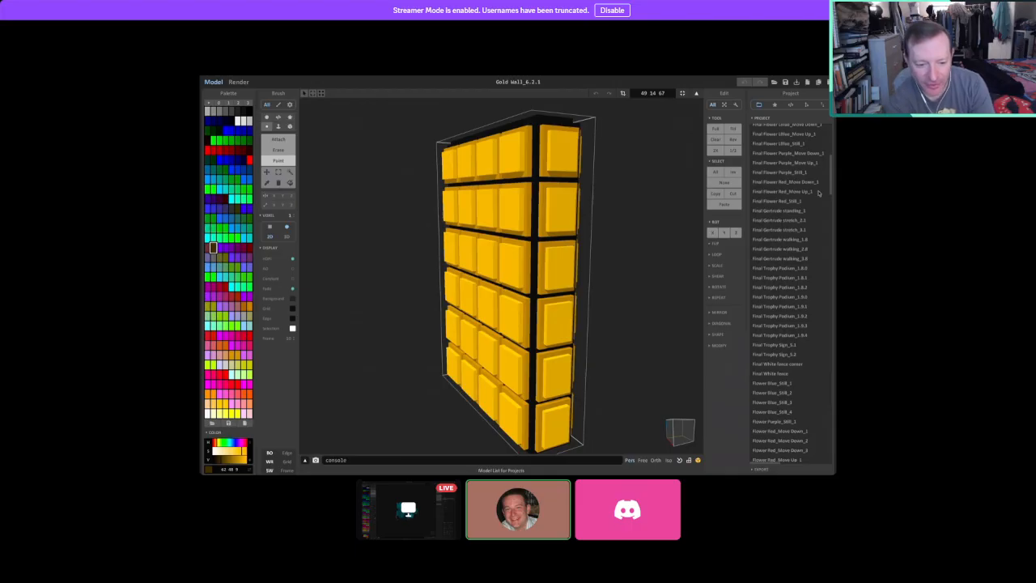
pyautogui.moveTo(830, 187); pyautogui.dragTo(829, 176)
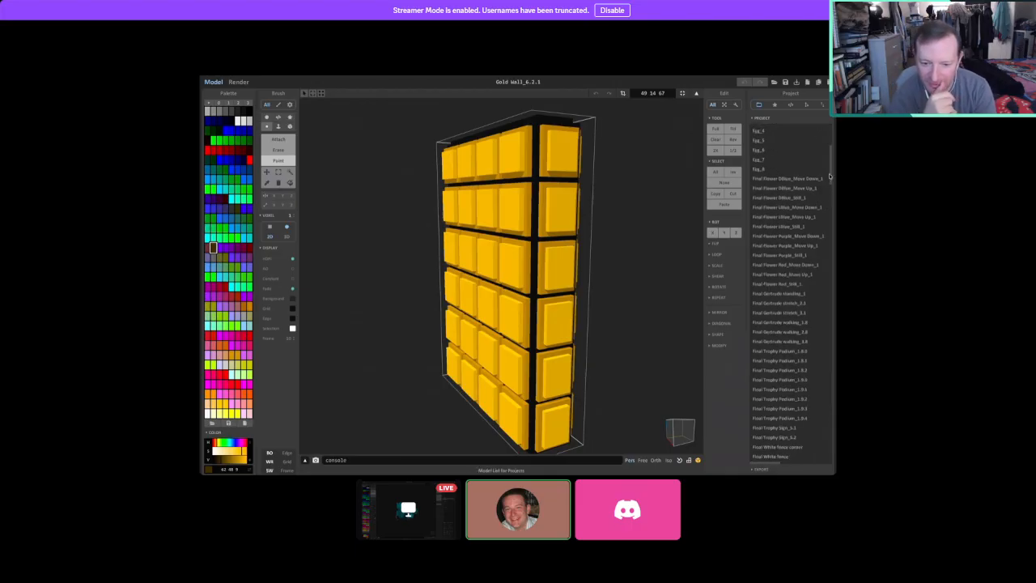
pyautogui.moveTo(521, 375); pyautogui.dragTo(534, 365, button='right')
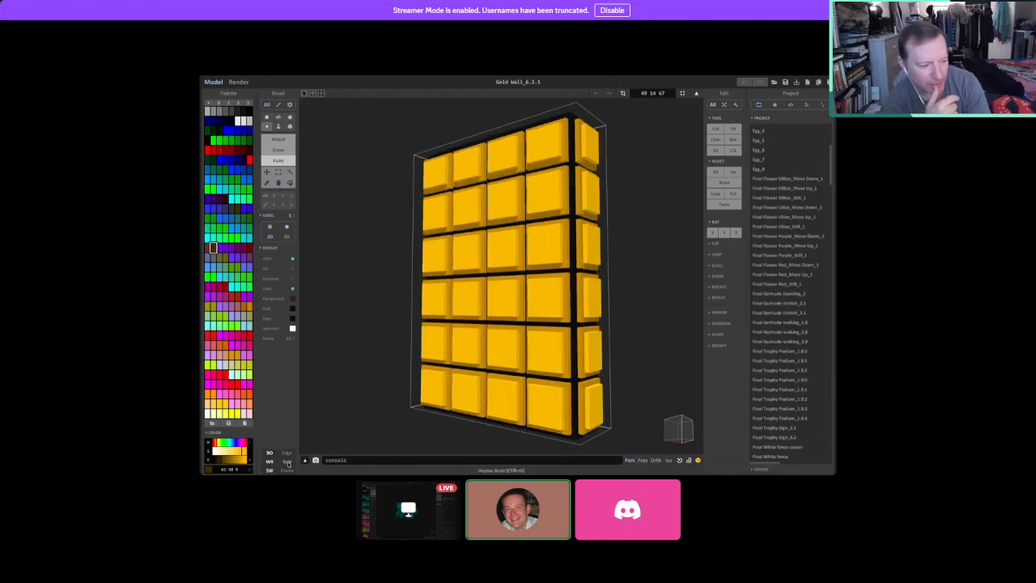
pyautogui.moveTo(486, 332); pyautogui.dragTo(537, 273, button='right')
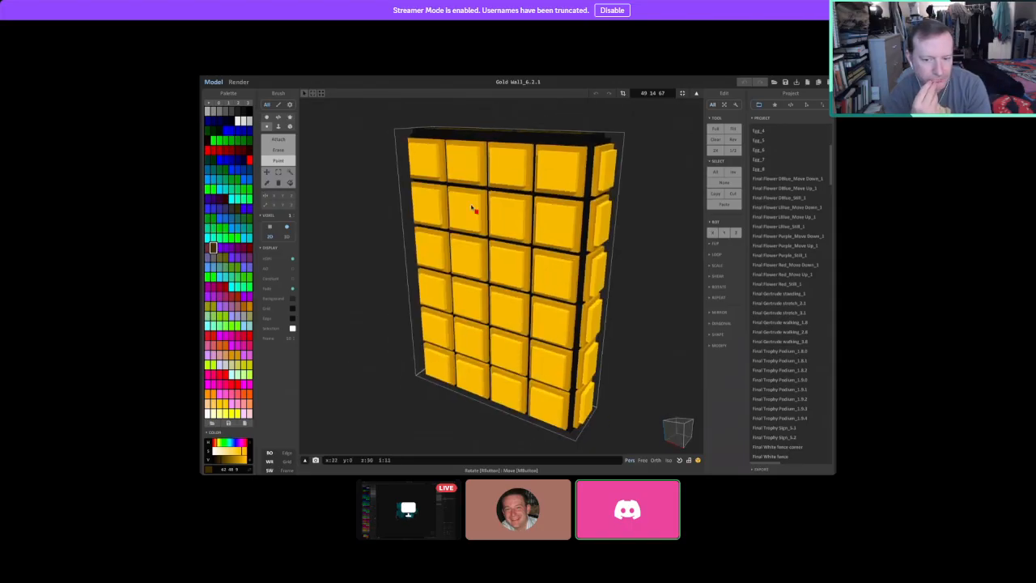
# Try rendering Gold Wall_6.2.1 with a fully metallic Metal material and higher roughness, viewing the result from several sides.
pyautogui.click(239, 82)
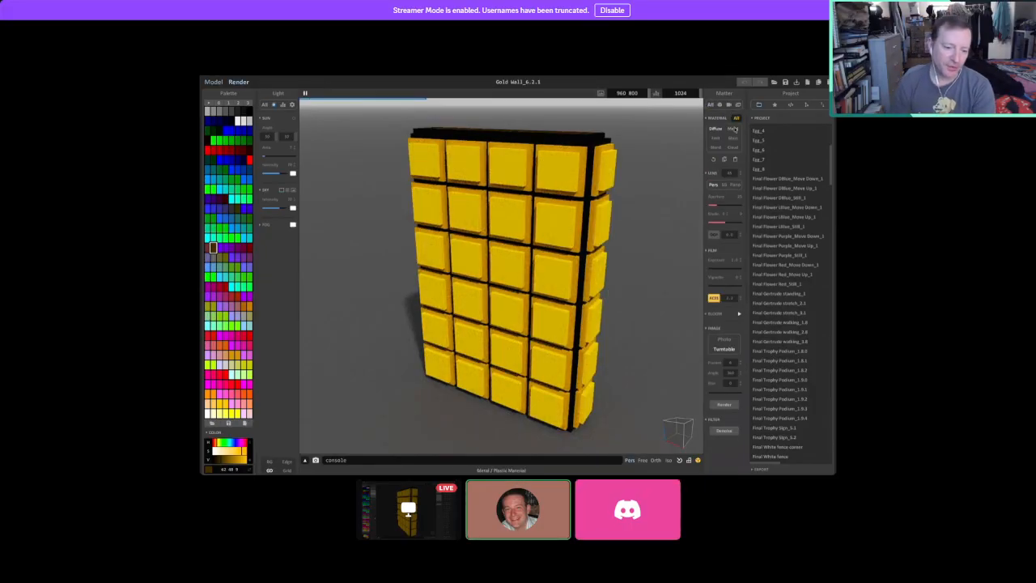
pyautogui.scroll(3, 721, 239)
pyautogui.moveTo(709, 225); pyautogui.dragTo(742, 225)
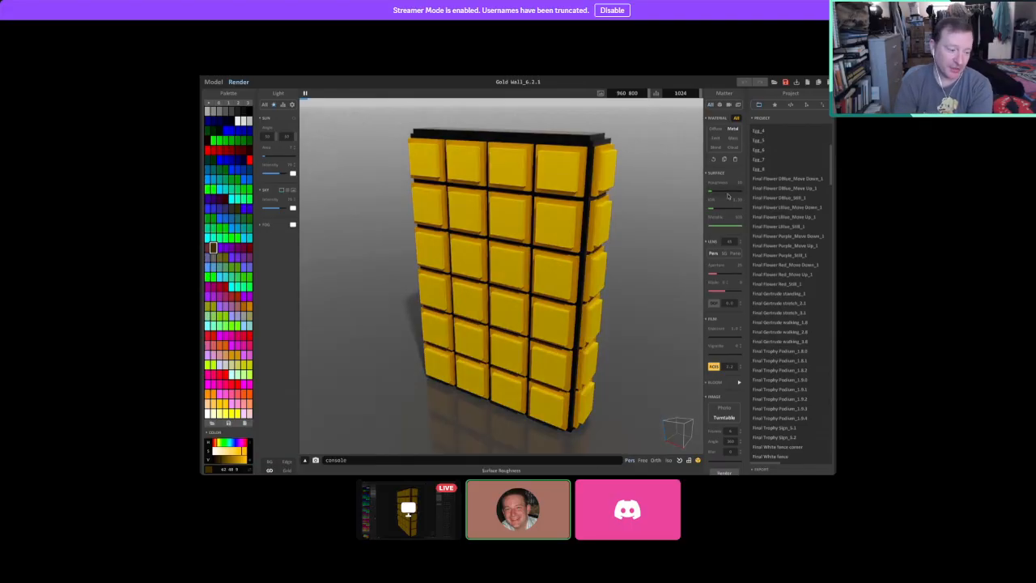
pyautogui.moveTo(713, 191); pyautogui.dragTo(735, 197)
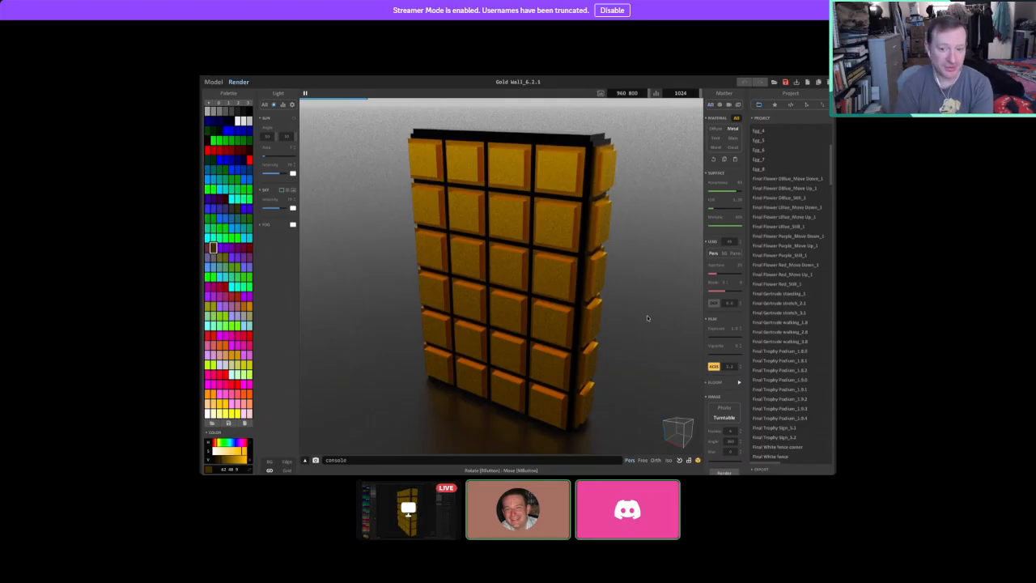
pyautogui.moveTo(647, 315); pyautogui.dragTo(656, 256, button='right')
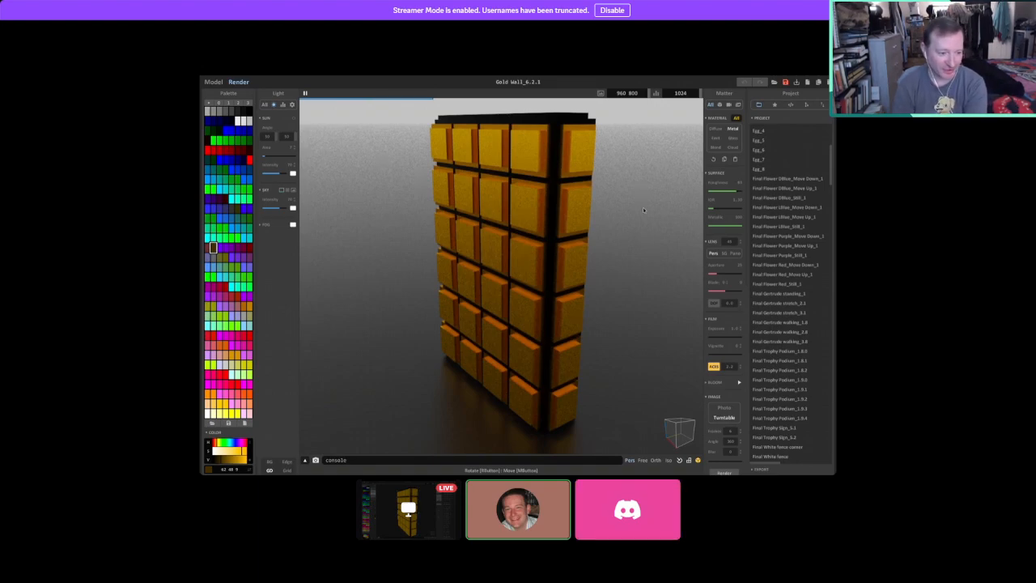
pyautogui.moveTo(643, 207); pyautogui.dragTo(524, 224, button='right')
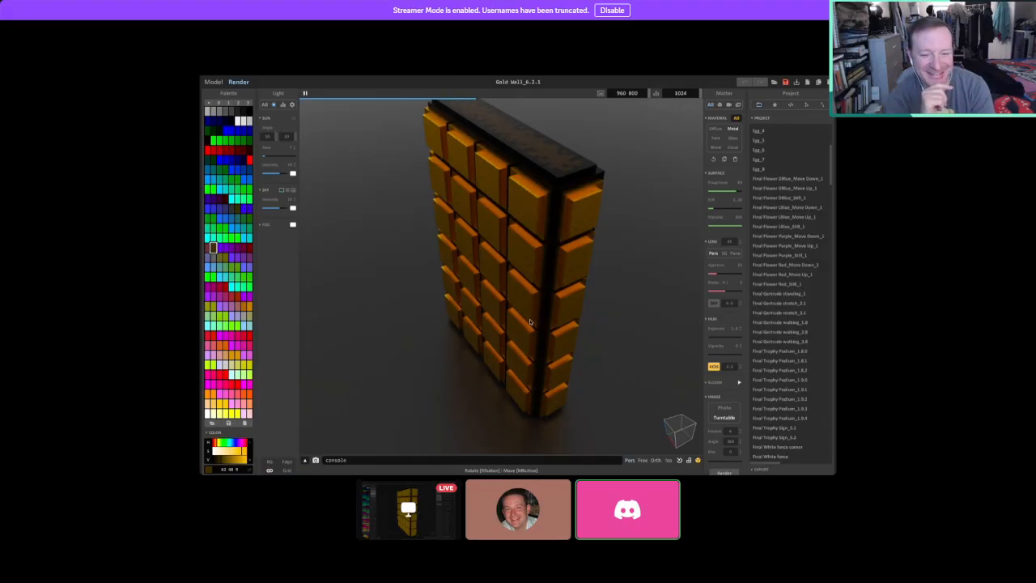
# Return Gold Wall_6.2.1 to the modelling view, show the voxel grid and inspect the front of the wall.
pyautogui.click(215, 85)
pyautogui.moveTo(437, 229); pyautogui.dragTo(598, 353, button='right')
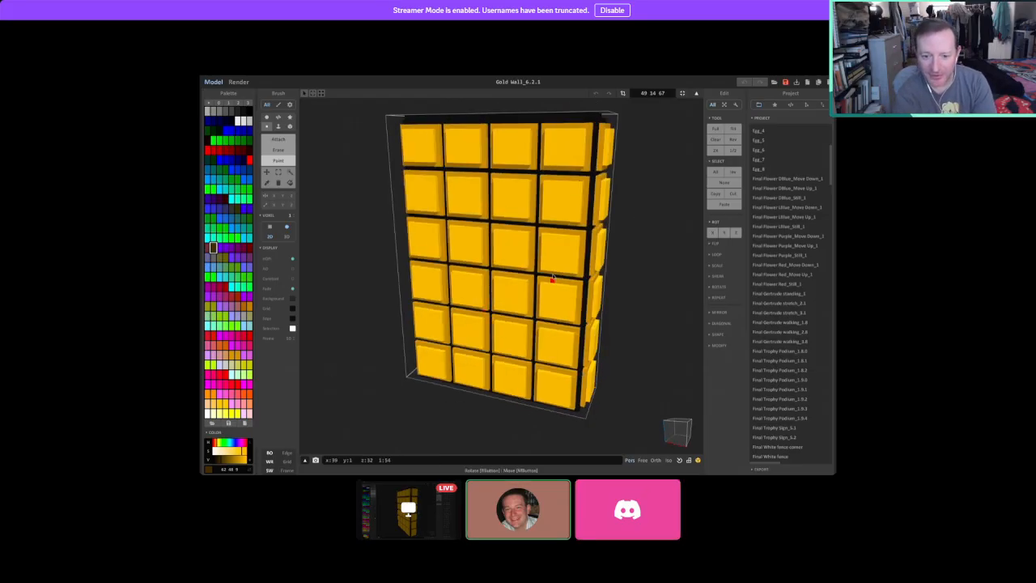
pyautogui.moveTo(511, 314); pyautogui.dragTo(523, 296, button='right')
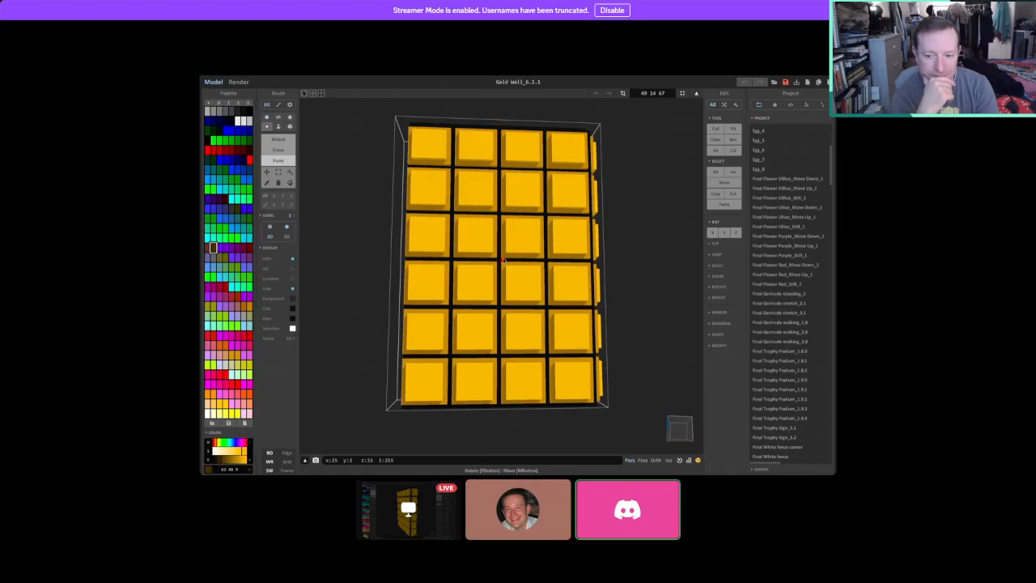
pyautogui.click(288, 462)
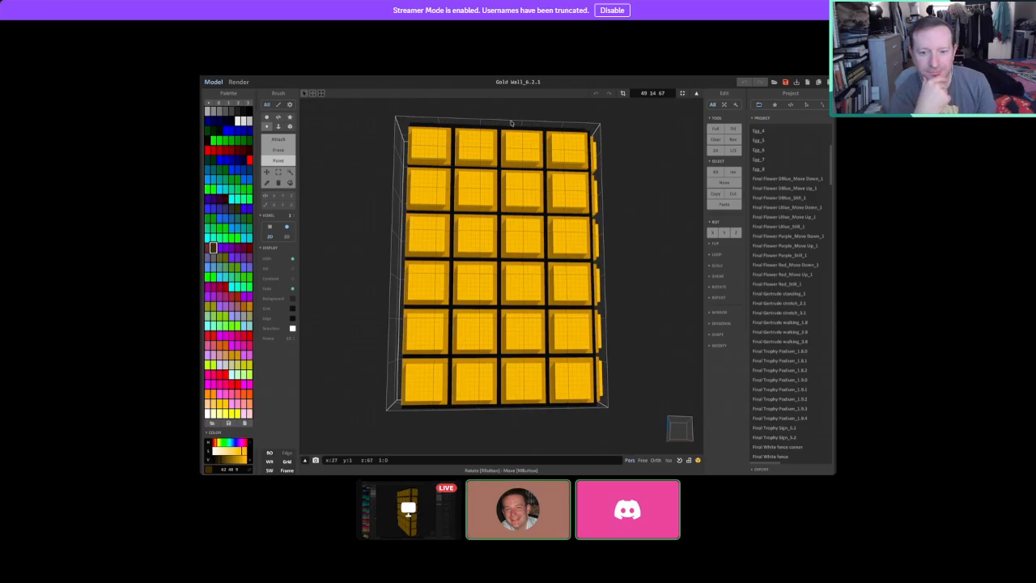
pyautogui.moveTo(547, 306); pyautogui.dragTo(507, 248, button='right')
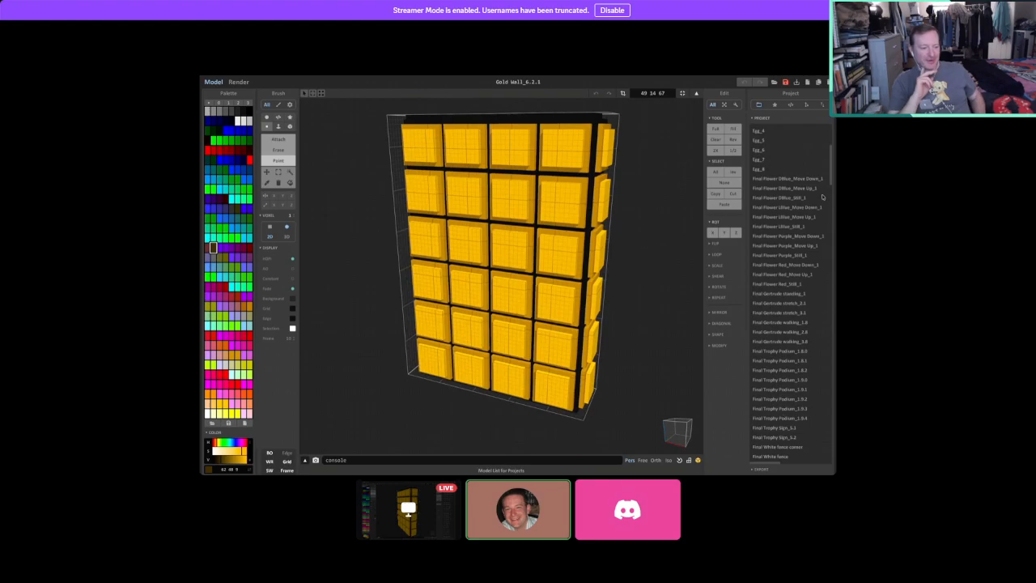
# Examine the back and the end faces of Gold Wall_6.2.1 with the grid shown.
pyautogui.moveTo(832, 178); pyautogui.dragTo(831, 207)
pyautogui.moveTo(533, 278); pyautogui.dragTo(382, 257, button='right')
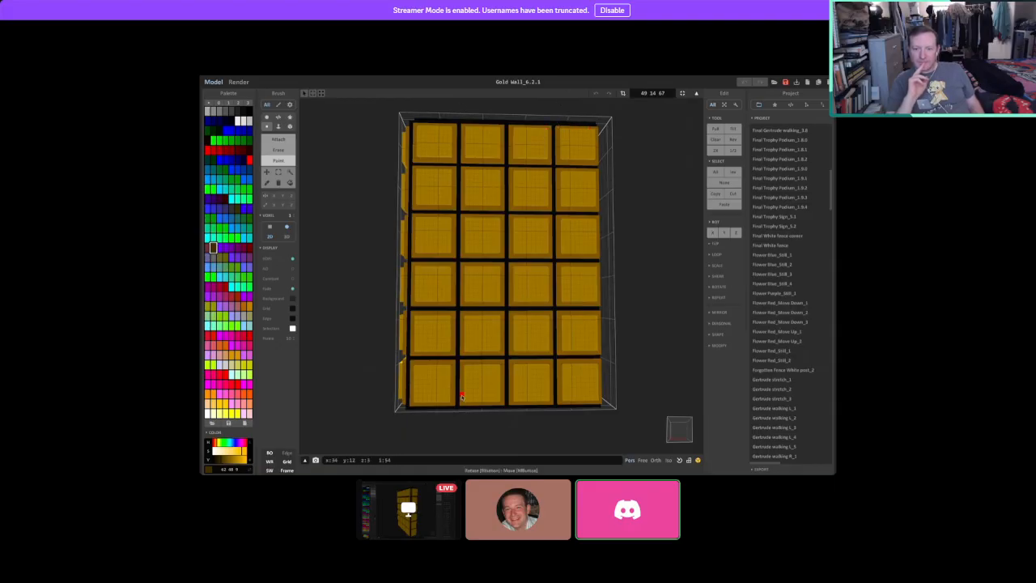
pyautogui.moveTo(650, 300); pyautogui.dragTo(599, 328, button='right')
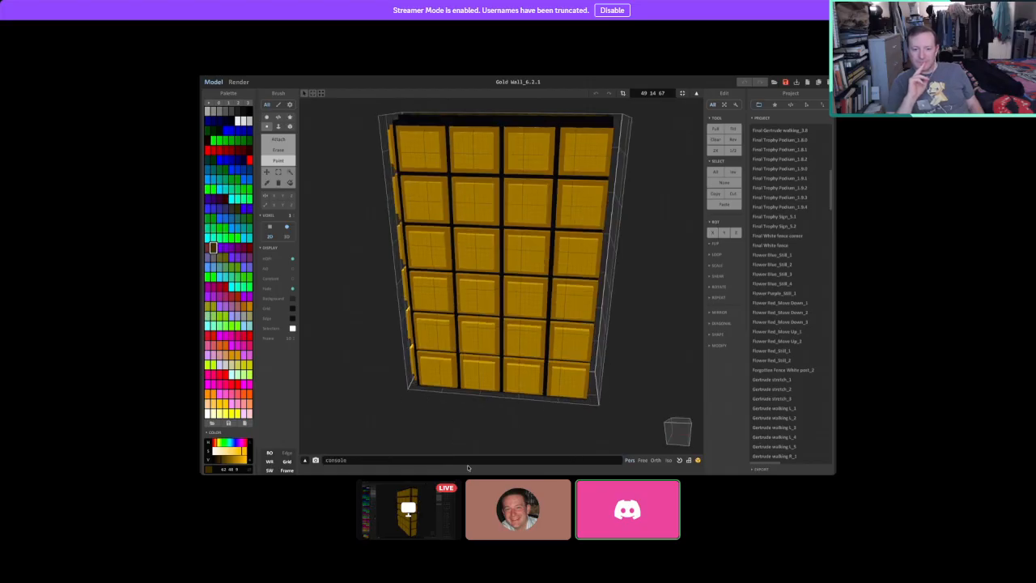
pyautogui.moveTo(642, 317)
pyautogui.mouseDown(button='right')
pyautogui.moveTo(574, 305)
pyautogui.moveTo(633, 311)
pyautogui.mouseUp(button='right')
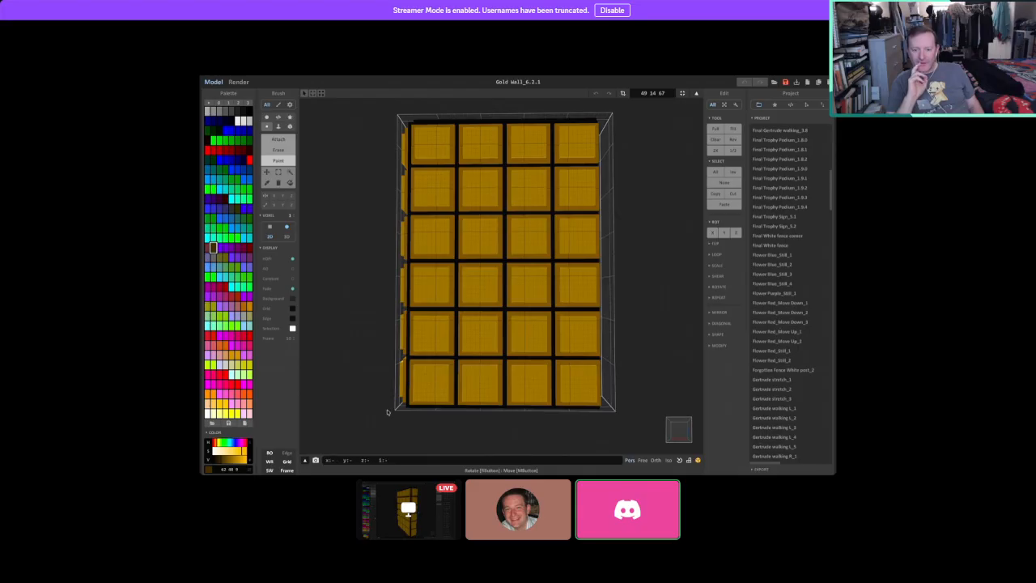
pyautogui.moveTo(617, 369); pyautogui.dragTo(538, 237, button='right')
pyautogui.moveTo(529, 183); pyautogui.dragTo(595, 304, button='right')
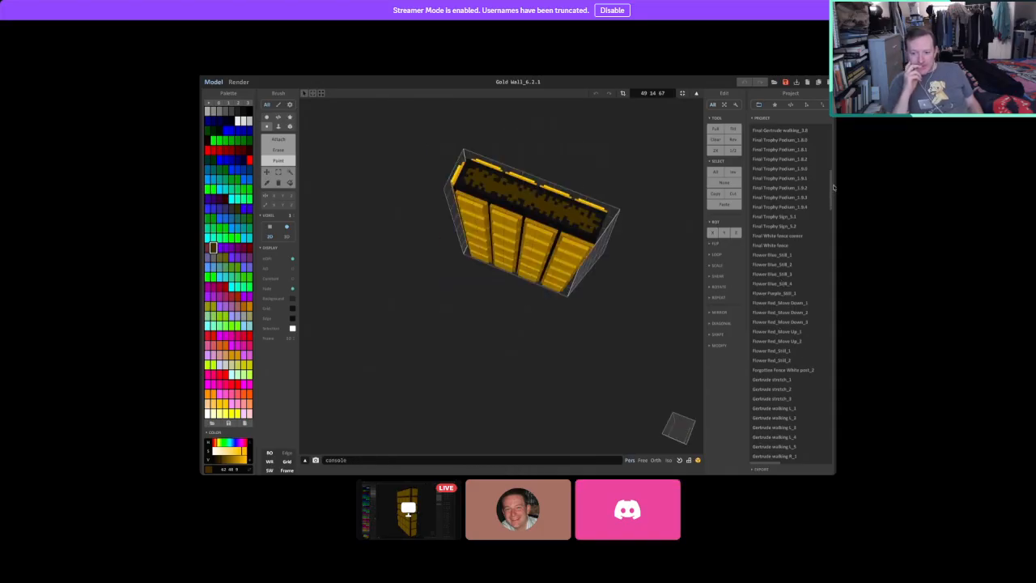
# Find the Final White fence models and leave Gold Wall_6.2.1 without saving its changes.
pyautogui.moveTo(833, 189); pyautogui.dragTo(832, 178)
pyautogui.moveTo(486, 340); pyautogui.dragTo(542, 234, button='right')
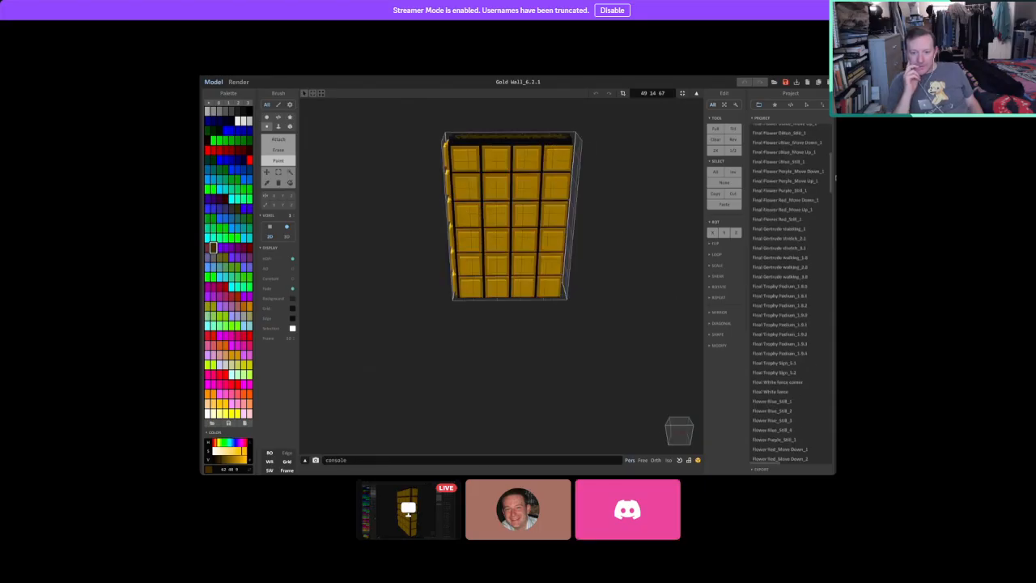
pyautogui.moveTo(832, 187); pyautogui.dragTo(832, 203)
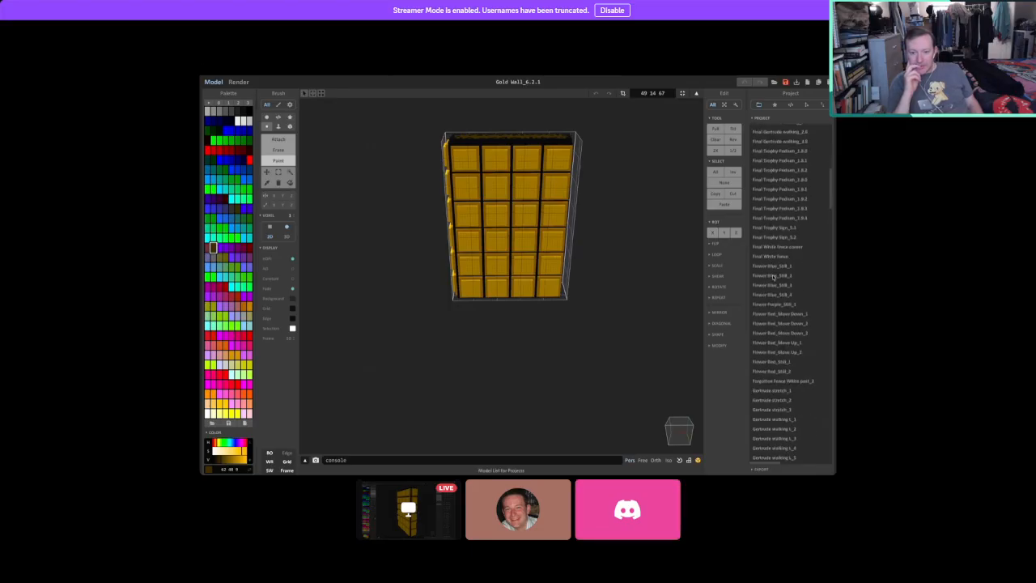
pyautogui.click(806, 266)
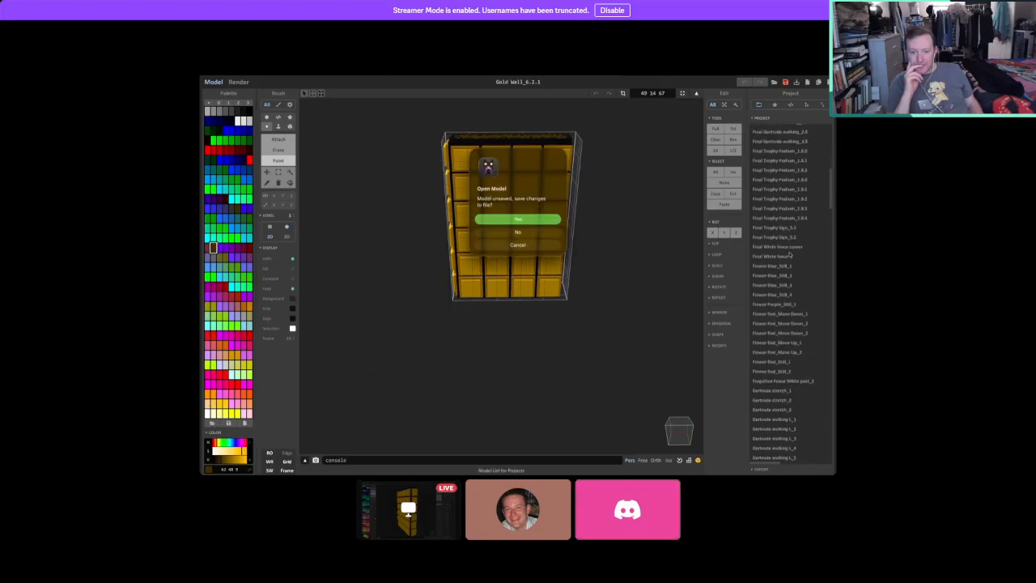
pyautogui.click(519, 232)
# Compare the Final White fence corner and Final White fence models from different angles.
pyautogui.moveTo(526, 315); pyautogui.dragTo(527, 351, button='right')
pyautogui.click(782, 247)
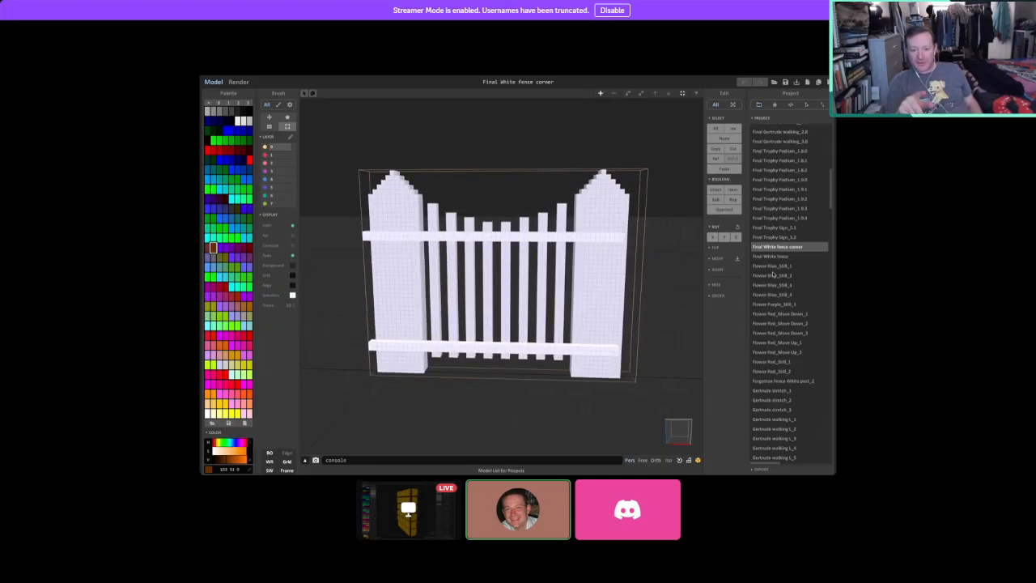
pyautogui.click(778, 257)
pyautogui.moveTo(585, 315); pyautogui.dragTo(516, 336, button='right')
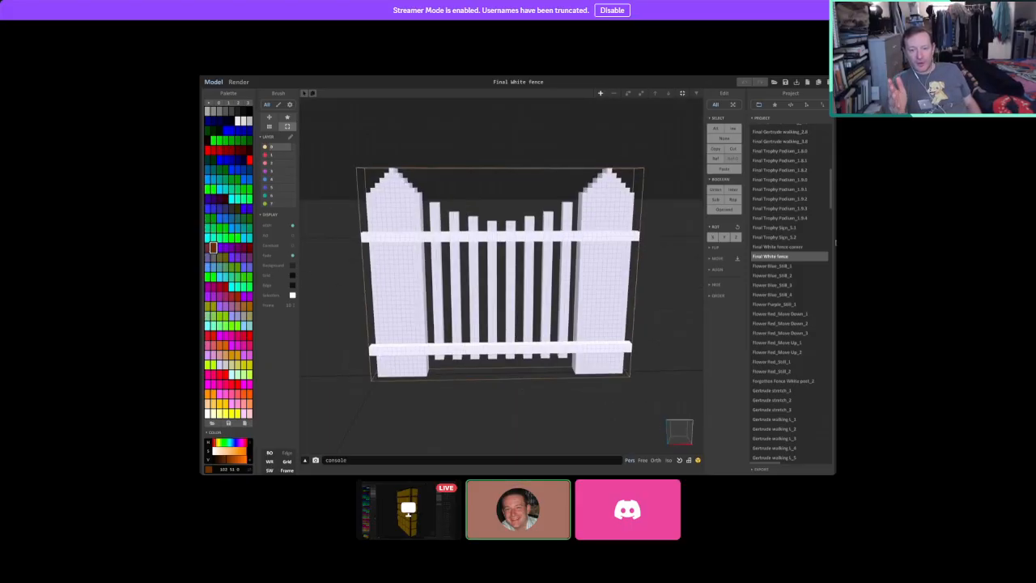
# Find the White fence scene models and inspect the corner joint of White fence scene_3.
pyautogui.moveTo(832, 196); pyautogui.dragTo(833, 422)
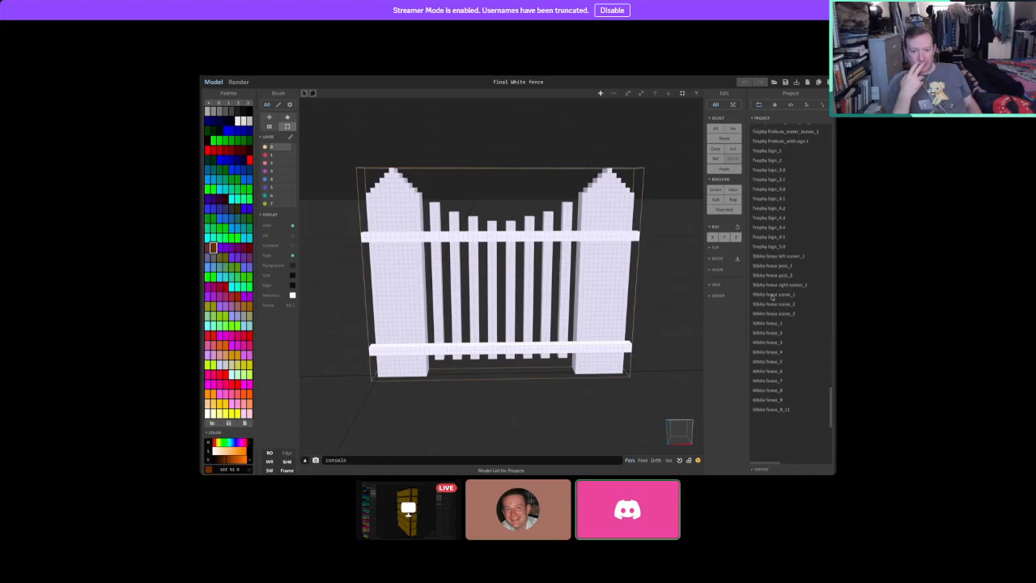
pyautogui.click(773, 294)
pyautogui.moveTo(559, 308); pyautogui.dragTo(556, 216, button='right')
pyautogui.press('Down')
pyautogui.press('Down')
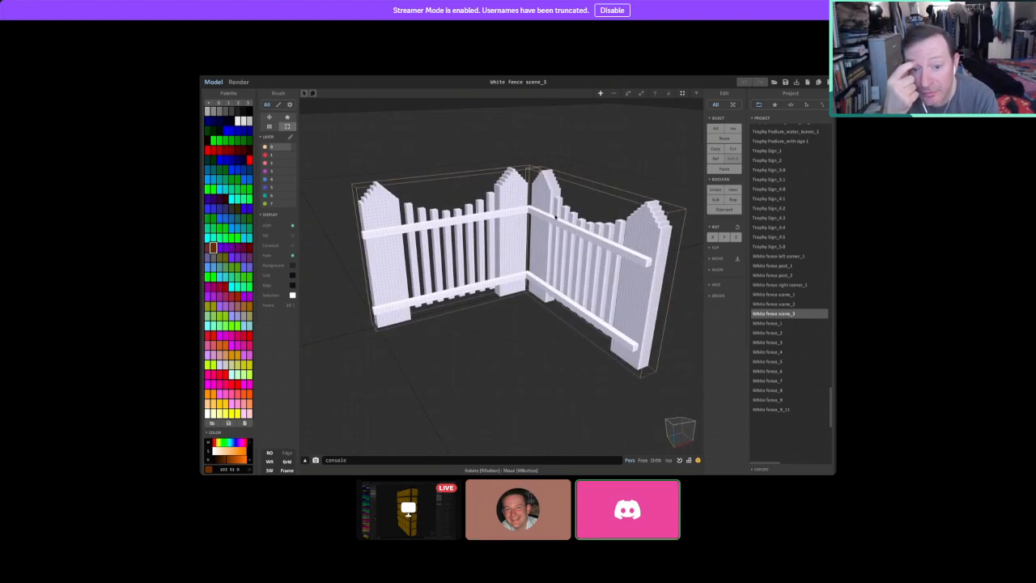
pyautogui.scroll(1, 563, 285)
pyautogui.moveTo(563, 281); pyautogui.dragTo(564, 318, button='right')
pyautogui.scroll(-2, 541, 323)
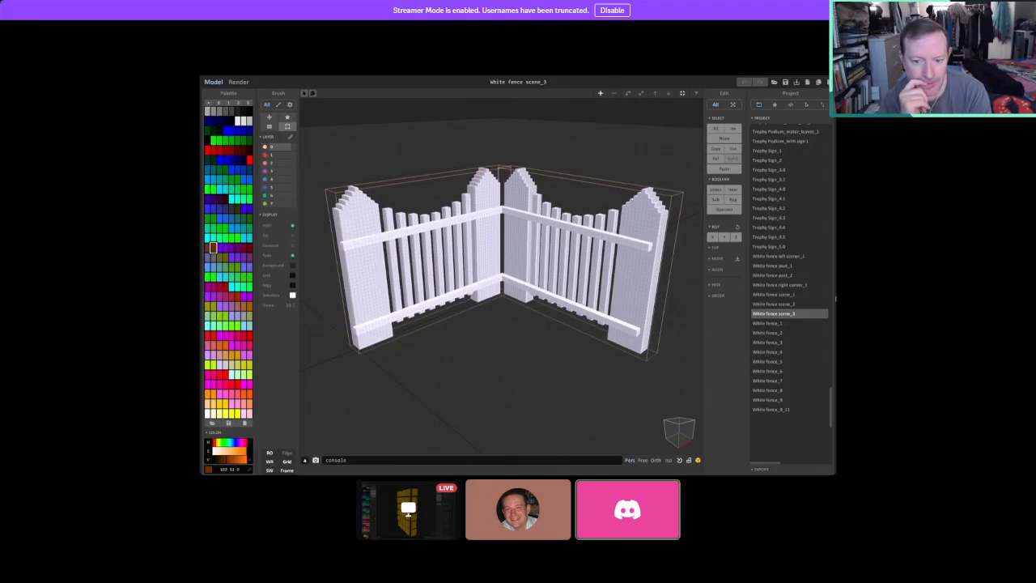
# Compare White fence scene_1, scene_2 and scene_3, viewing each corner layout from an angle.
pyautogui.click(775, 295)
pyautogui.moveTo(586, 222); pyautogui.dragTo(681, 284, button='right')
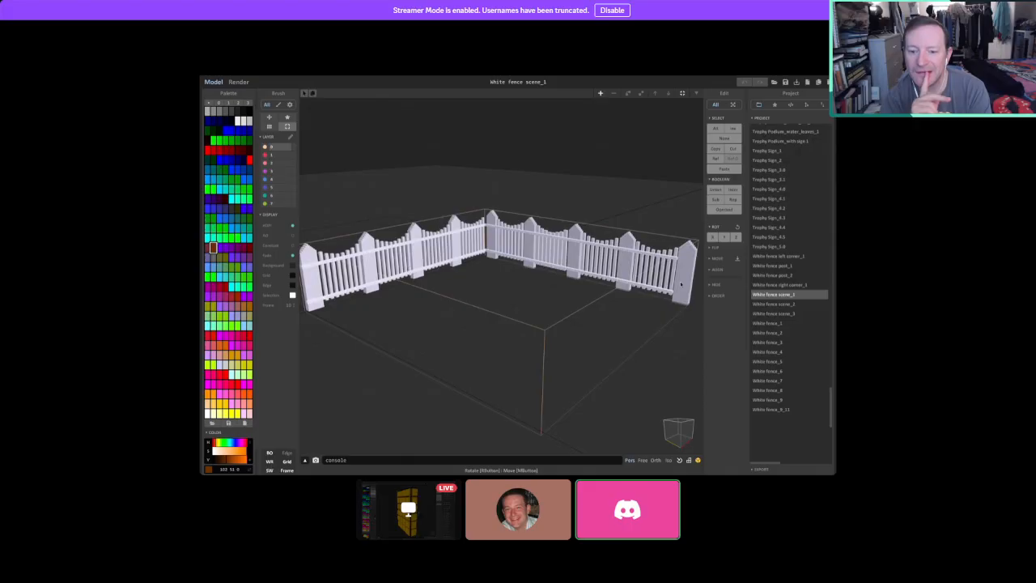
pyautogui.click(775, 313)
pyautogui.click(774, 303)
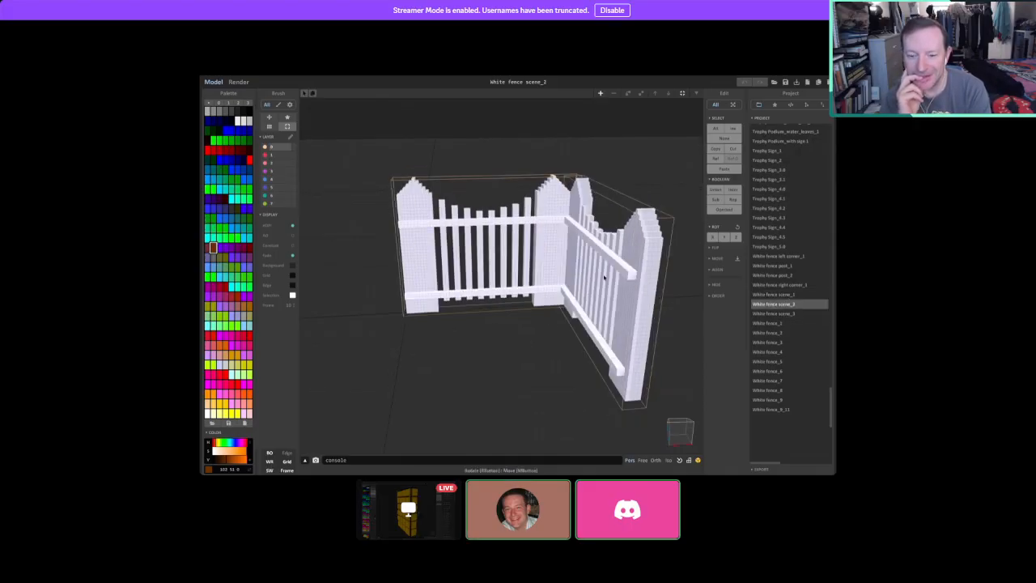
pyautogui.moveTo(533, 280); pyautogui.dragTo(484, 257, button='right')
pyautogui.click(793, 314)
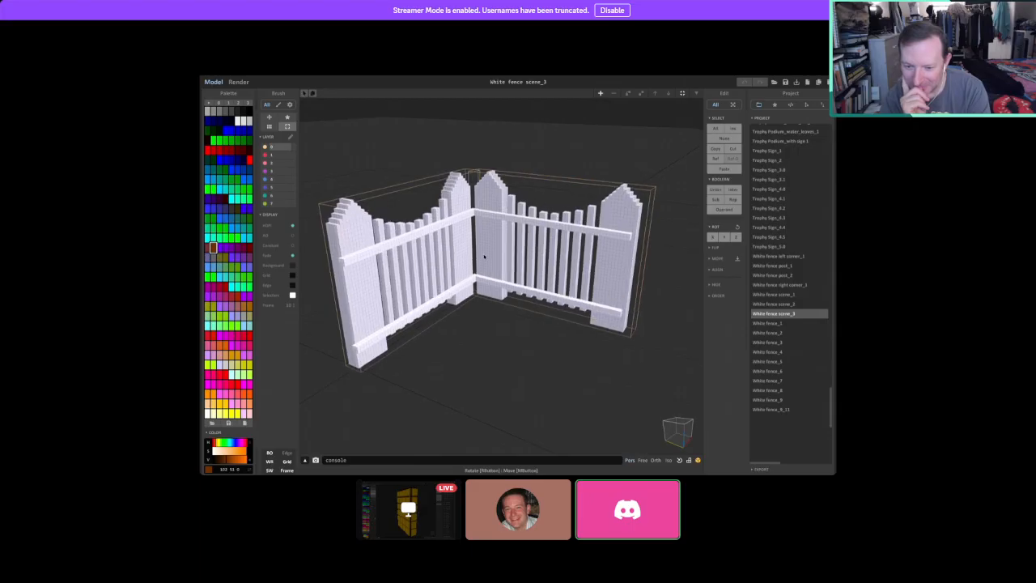
pyautogui.moveTo(538, 300); pyautogui.dragTo(526, 296, button='right')
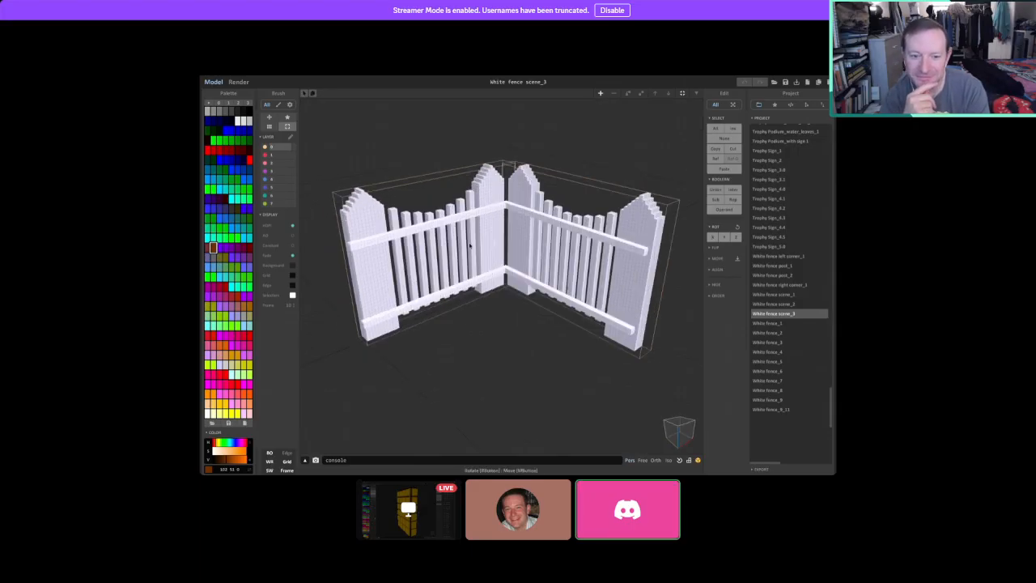
# Recheck the long fence run in White fence scene_1 against White fence scene_3.
pyautogui.click(777, 294)
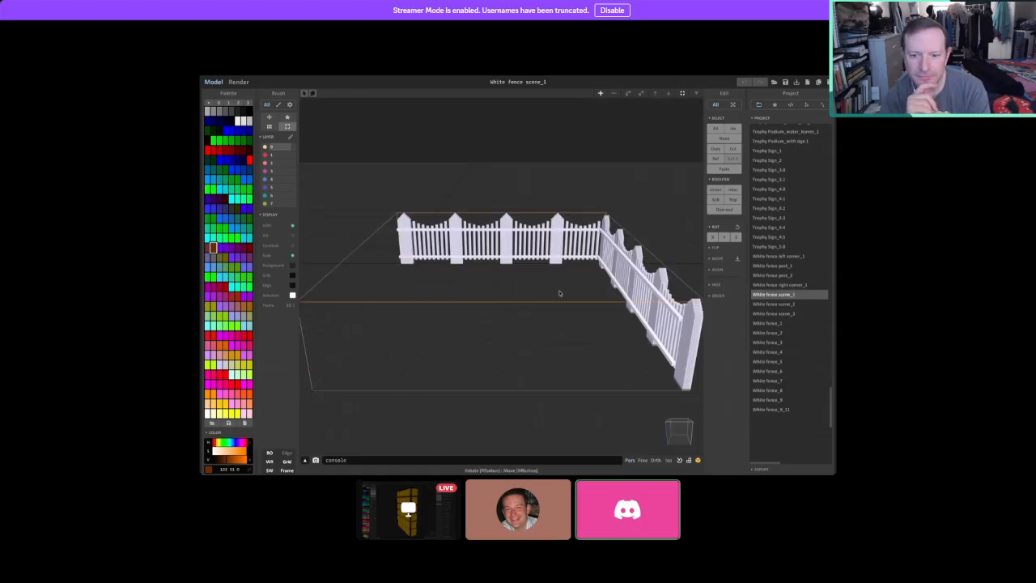
pyautogui.moveTo(559, 293); pyautogui.dragTo(672, 241, button='right')
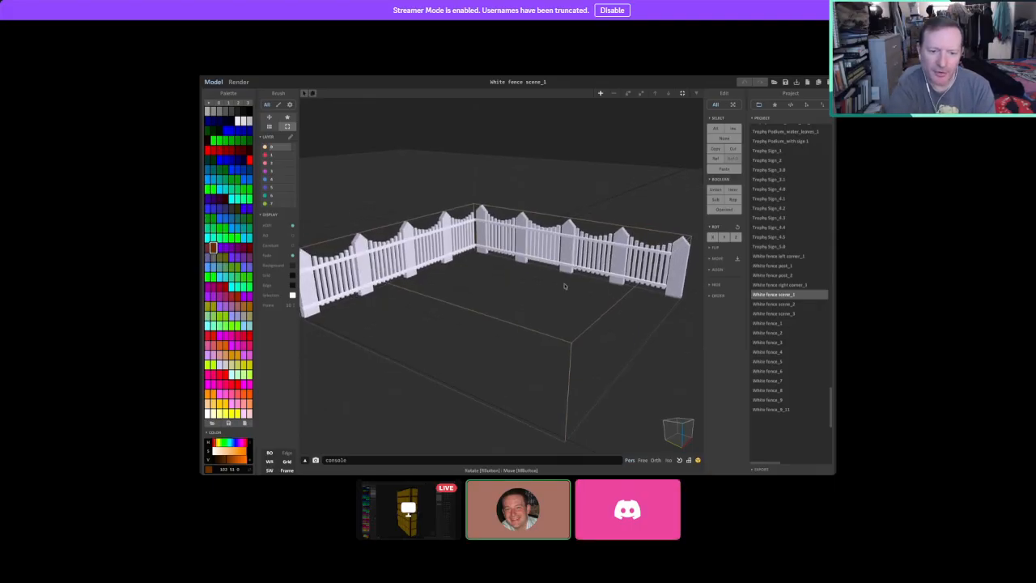
pyautogui.moveTo(580, 331); pyautogui.dragTo(773, 324, button='right')
pyautogui.click(774, 313)
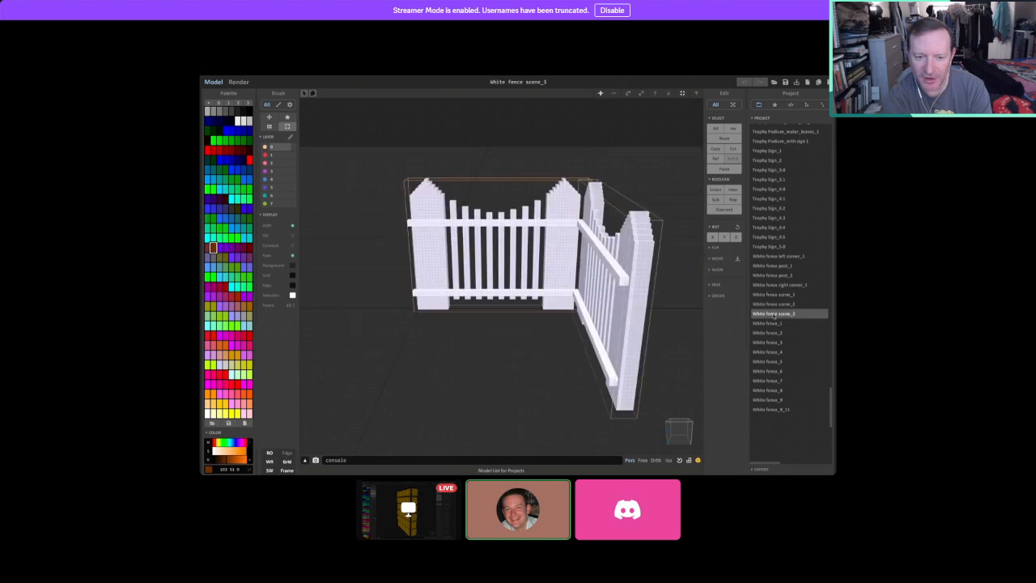
pyautogui.click(776, 295)
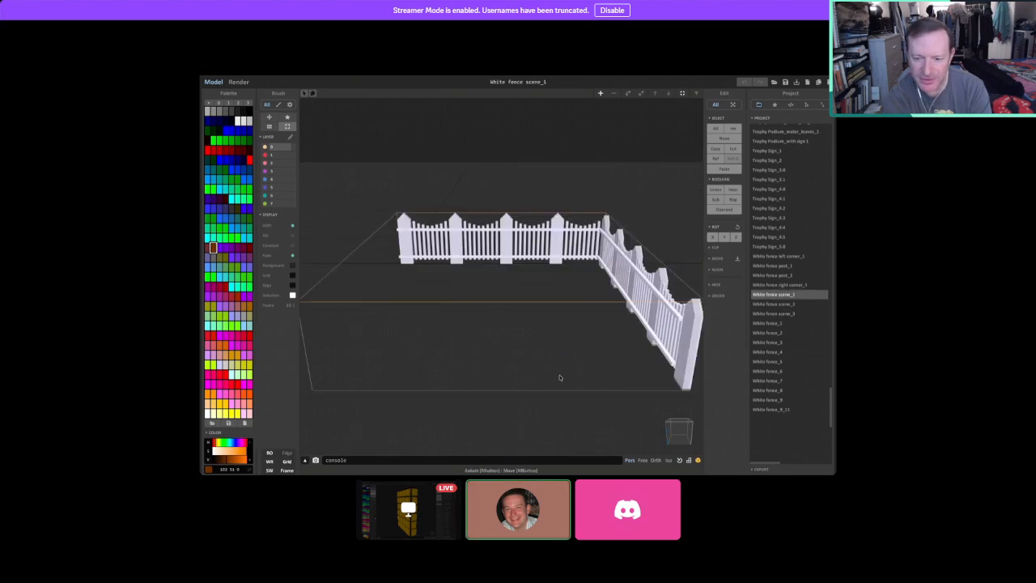
pyautogui.moveTo(477, 375); pyautogui.dragTo(461, 370, button='right')
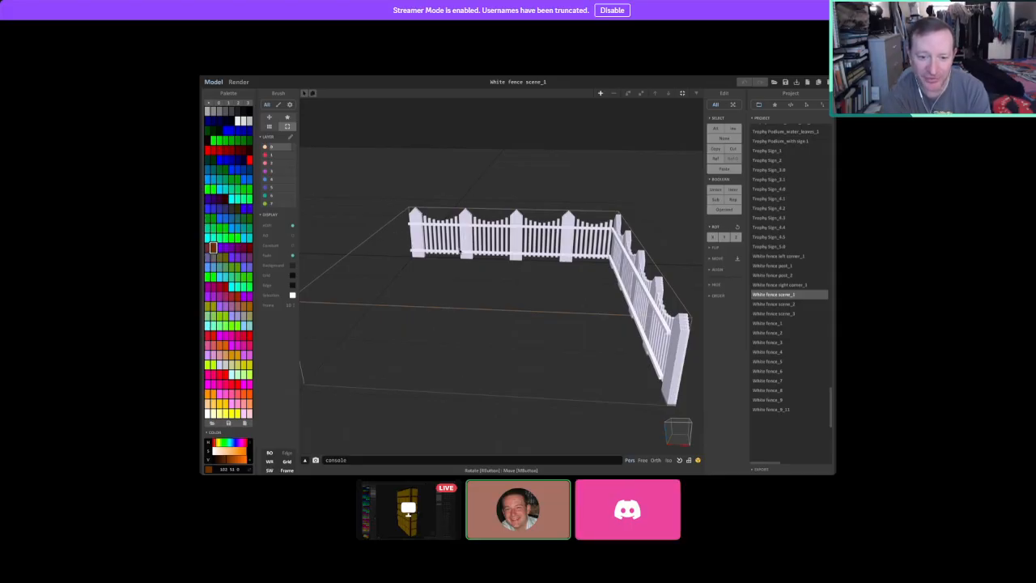
# Browse the numbered White fence versions, including White fence_9, _7, _3 and _4, to compare their post tops and pickets.
pyautogui.click(757, 399)
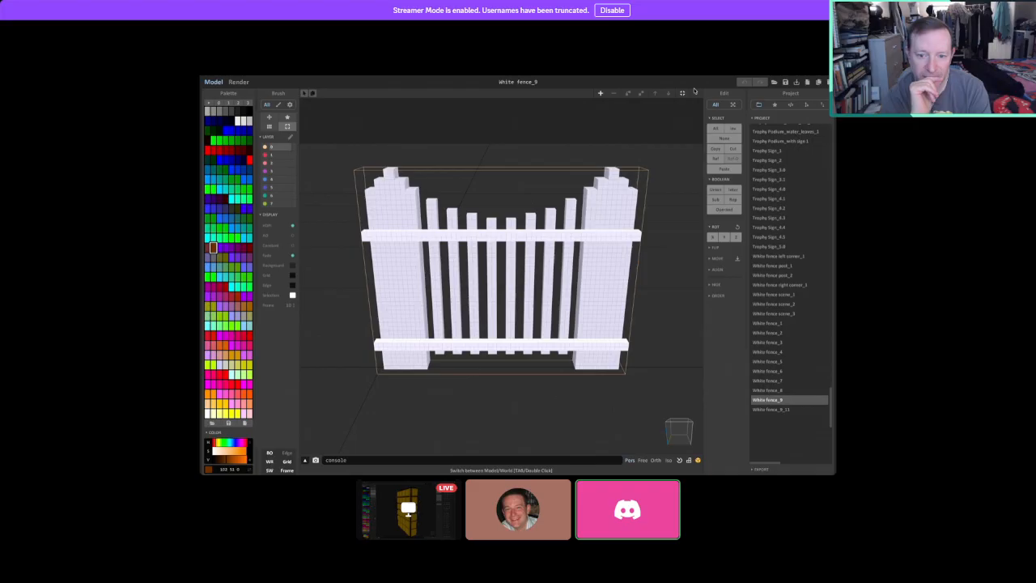
pyautogui.click(771, 372)
pyautogui.click(776, 381)
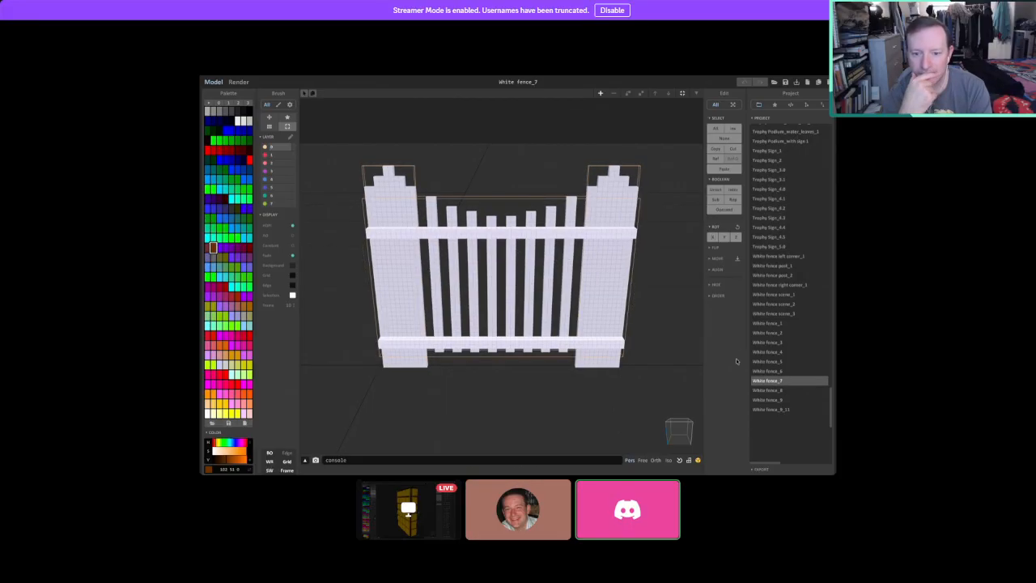
pyautogui.click(790, 343)
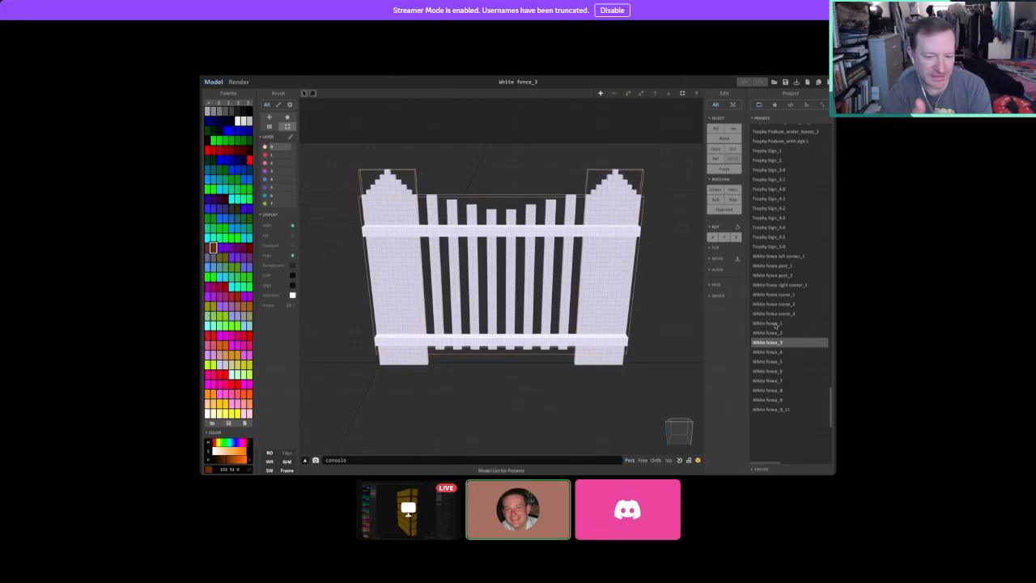
pyautogui.click(776, 323)
pyautogui.click(776, 343)
pyautogui.click(776, 352)
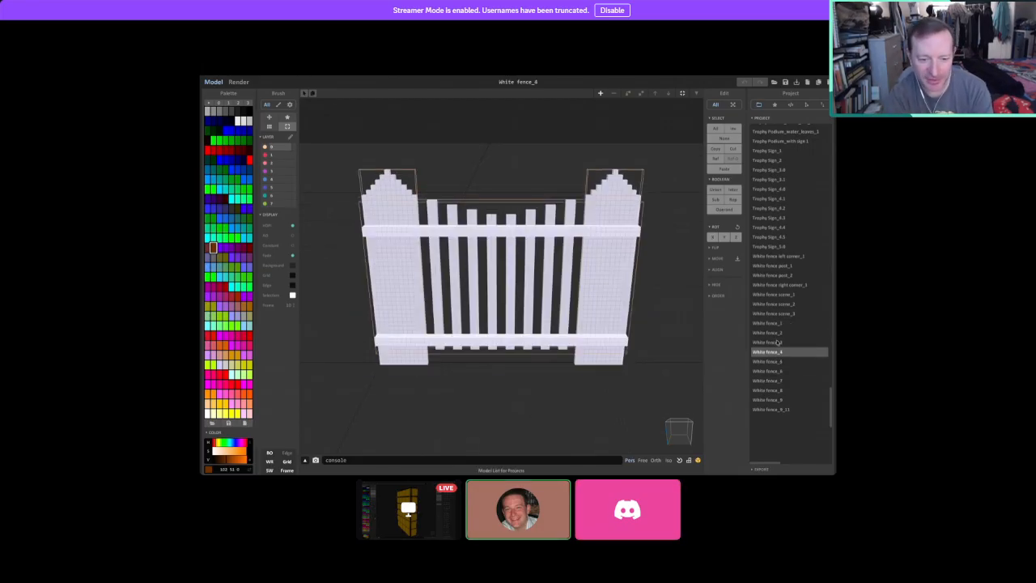
pyautogui.click(773, 323)
# Reopen White fence scene_3 and examine how the two panels meet at the corner.
pyautogui.click(774, 314)
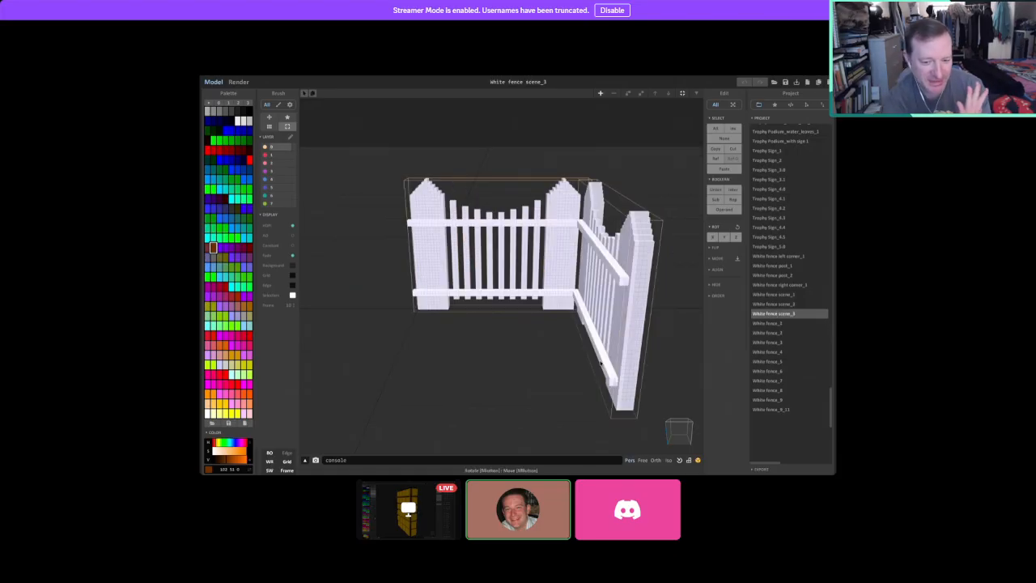
pyautogui.moveTo(541, 348); pyautogui.dragTo(565, 311, button='right')
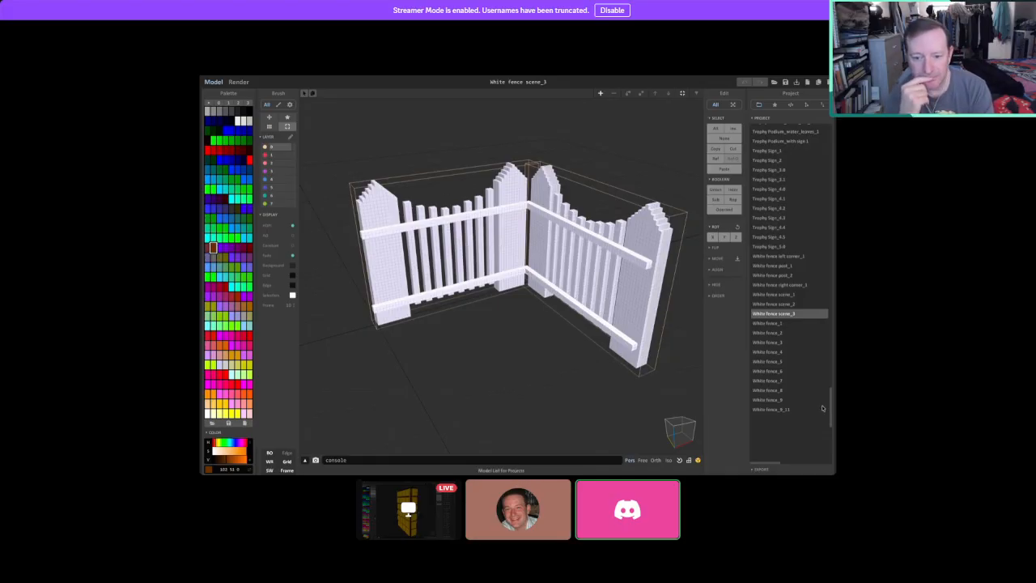
pyautogui.moveTo(829, 412); pyautogui.dragTo(833, 329)
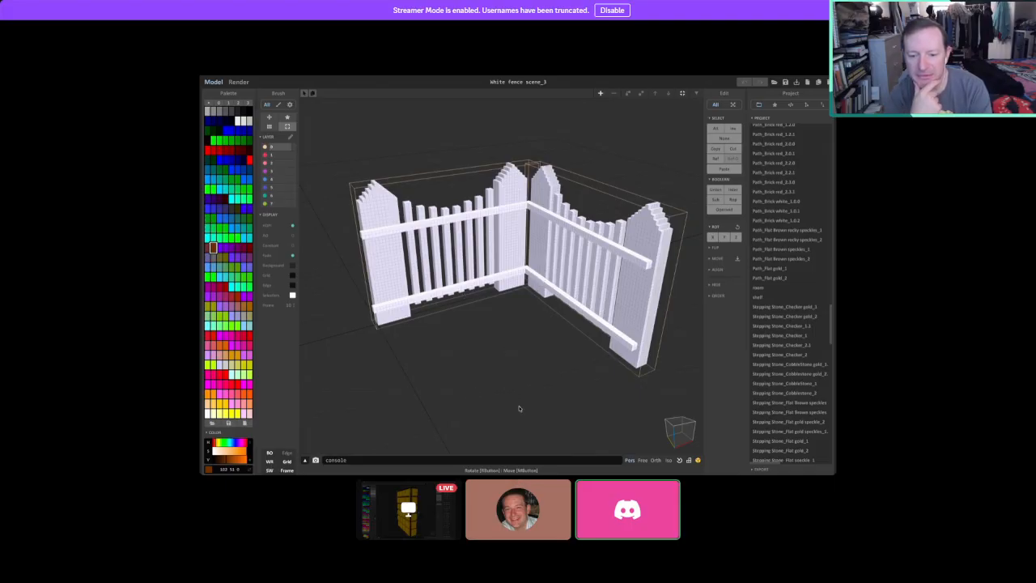
pyautogui.moveTo(519, 409); pyautogui.dragTo(591, 369, button='right')
# Go back to the final fence models and inspect Final White fence corner from an angle.
pyautogui.moveTo(831, 329); pyautogui.dragTo(833, 191)
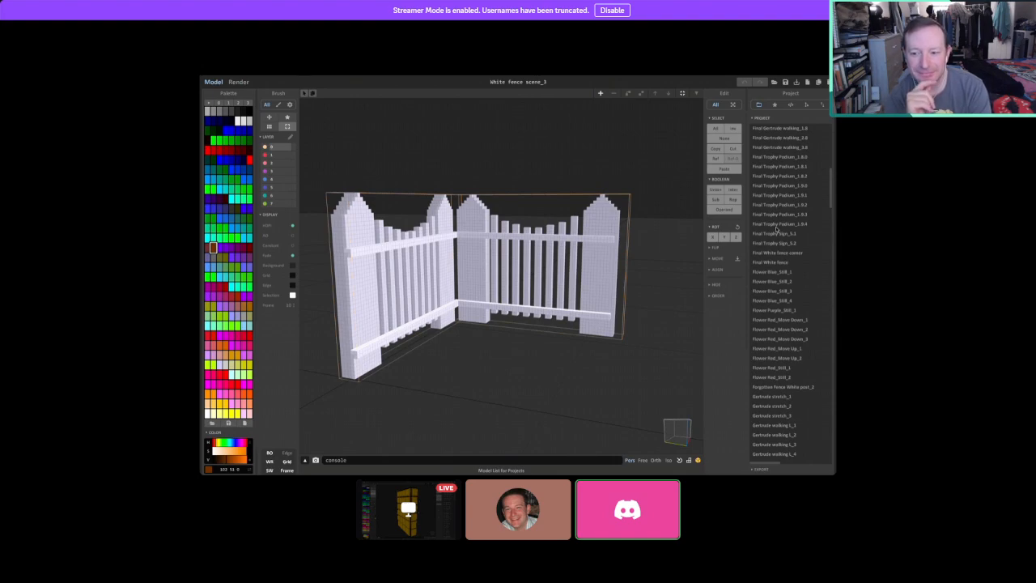
pyautogui.moveTo(832, 189)
pyautogui.mouseDown()
pyautogui.moveTo(832, 173)
pyautogui.moveTo(833, 187)
pyautogui.mouseUp()
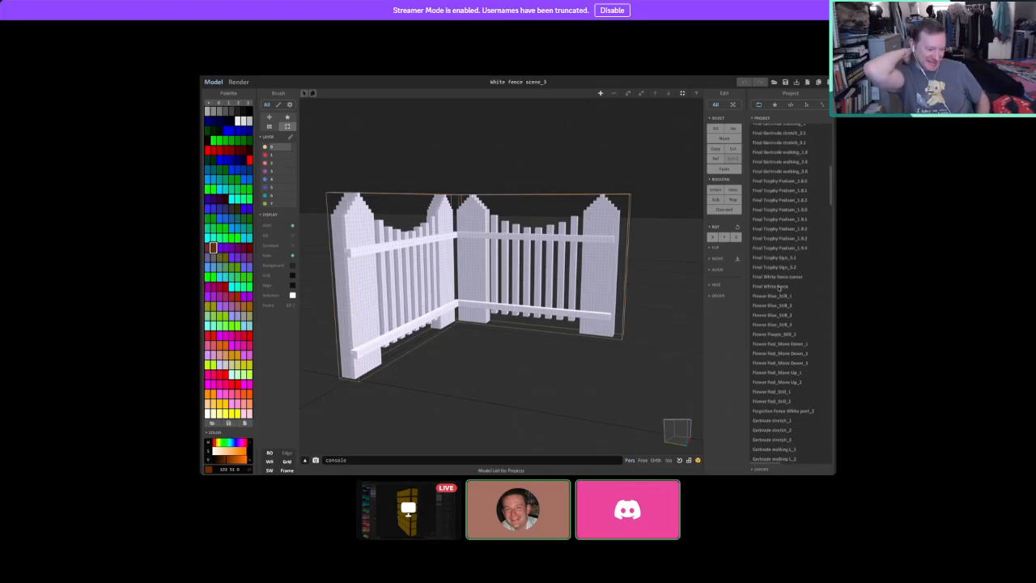
pyautogui.click(778, 285)
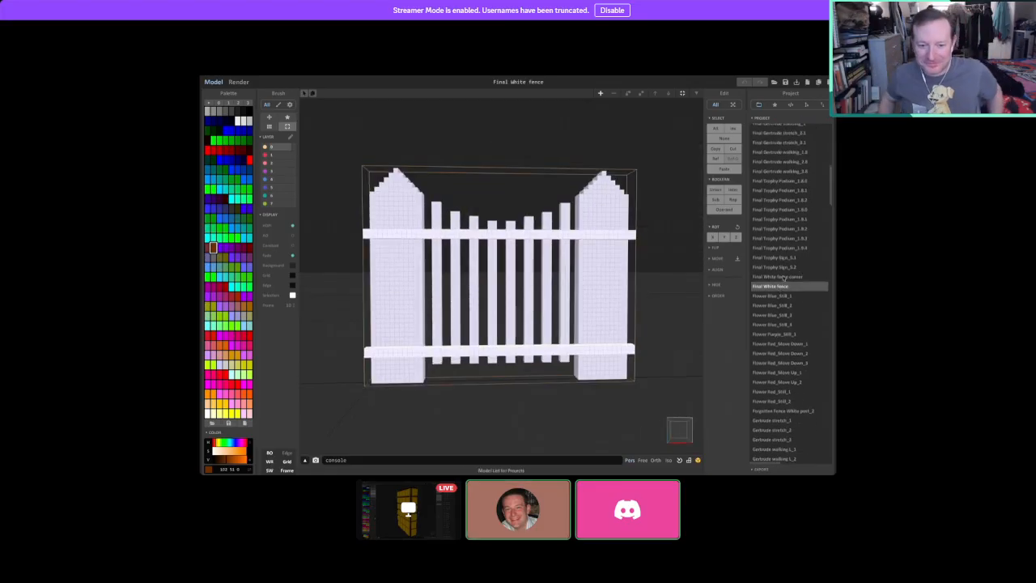
pyautogui.click(777, 276)
pyautogui.moveTo(421, 308); pyautogui.dragTo(630, 352, button='right')
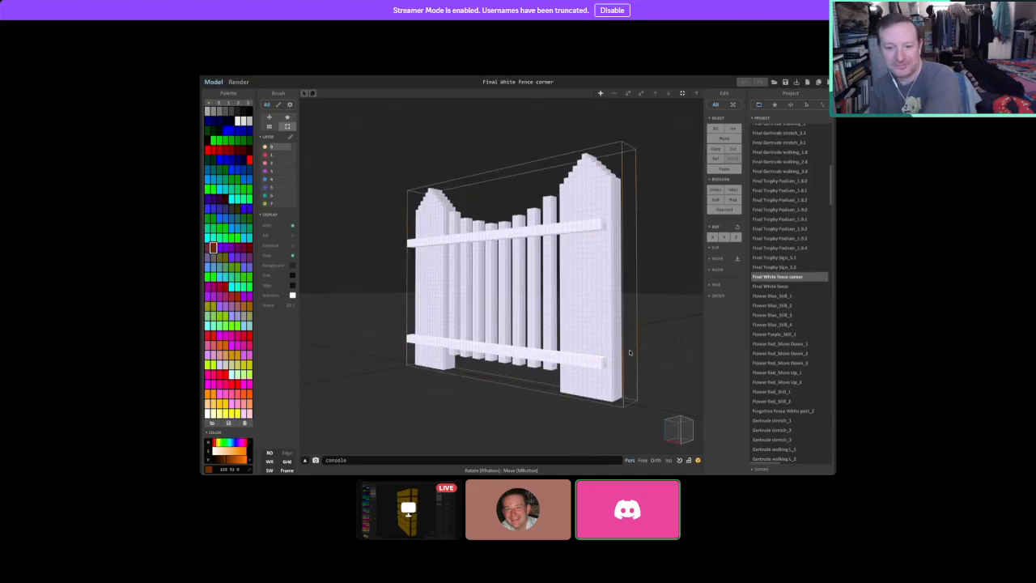
pyautogui.moveTo(499, 304); pyautogui.dragTo(526, 316, button='right')
# Examine Final White fence from the front, the ends and above, finishing with a more distant view of the whole panel.
pyautogui.click(775, 286)
pyautogui.moveTo(453, 323); pyautogui.dragTo(617, 283, button='right')
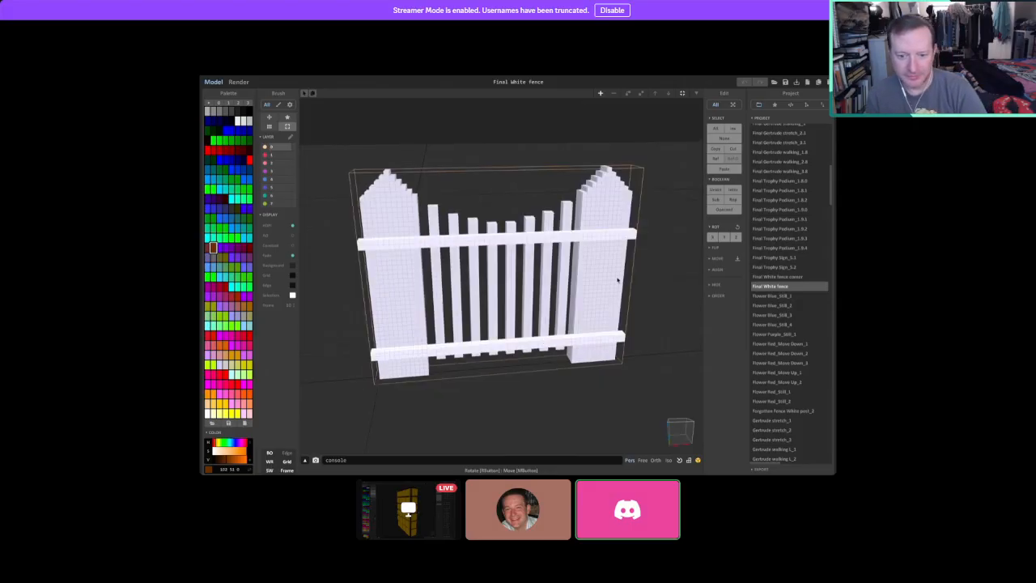
pyautogui.moveTo(622, 276); pyautogui.dragTo(554, 287, button='right')
pyautogui.moveTo(640, 306); pyautogui.dragTo(498, 156, button='right')
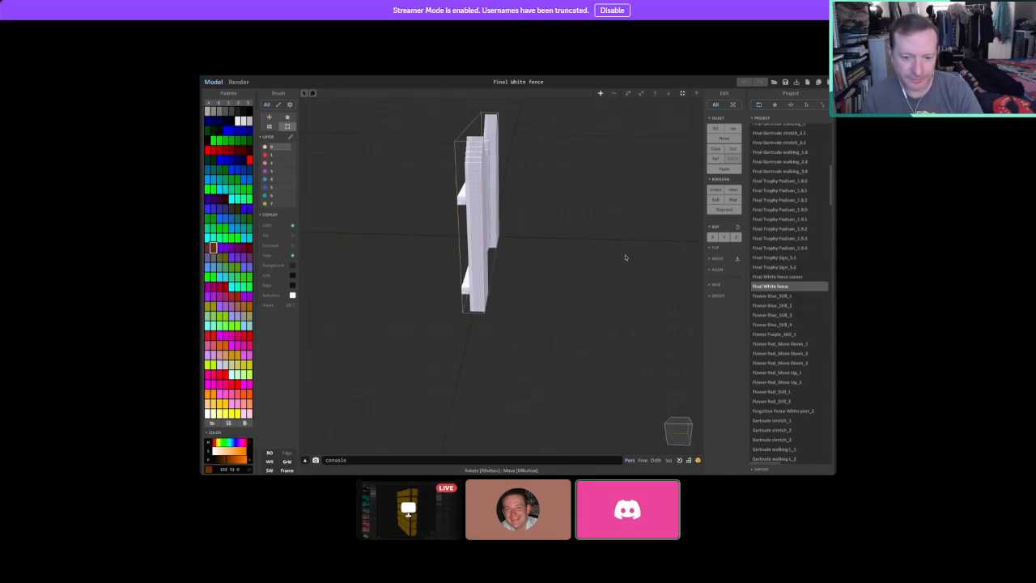
pyautogui.moveTo(634, 264); pyautogui.dragTo(466, 405, button='right')
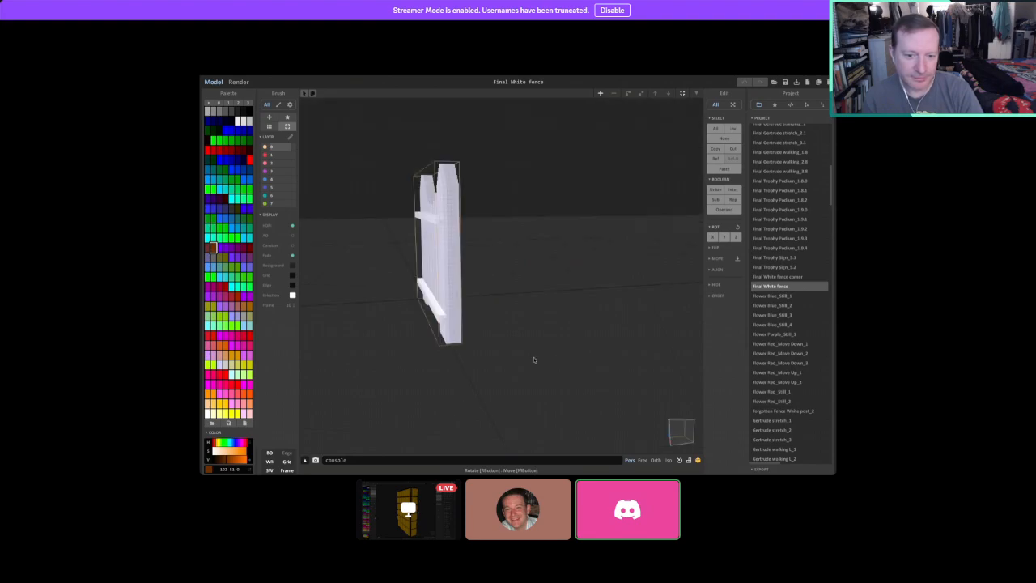
pyautogui.moveTo(534, 360); pyautogui.dragTo(453, 290, button='right')
pyautogui.moveTo(543, 354)
pyautogui.mouseDown(button='right')
pyautogui.moveTo(553, 351)
pyautogui.moveTo(530, 351)
pyautogui.mouseUp(button='right')
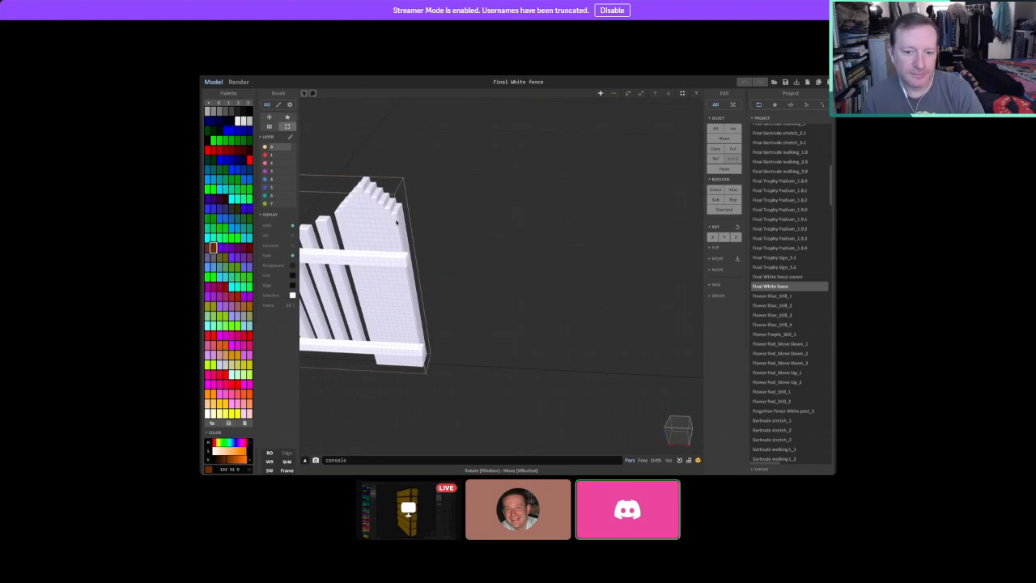
pyautogui.moveTo(462, 250); pyautogui.dragTo(550, 370, button='right')
pyautogui.scroll(-3, 583, 346)
pyautogui.scroll(-3, 523, 301)
pyautogui.moveTo(534, 274); pyautogui.dragTo(576, 273, button='right')
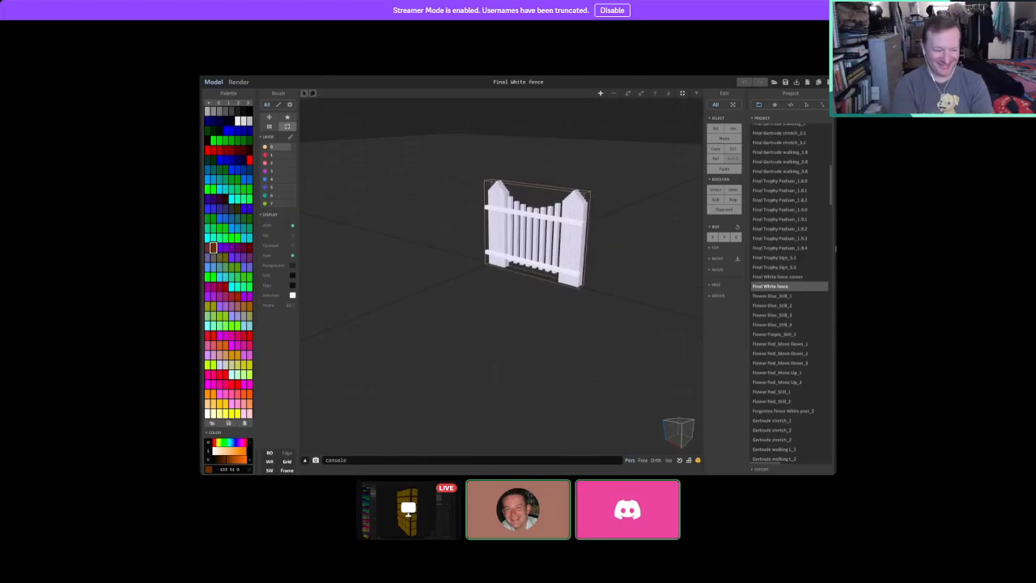
# Review the Flower Blue_Still models and view Flower Purple_Still_1 from an angle.
pyautogui.moveTo(831, 202); pyautogui.dragTo(829, 210)
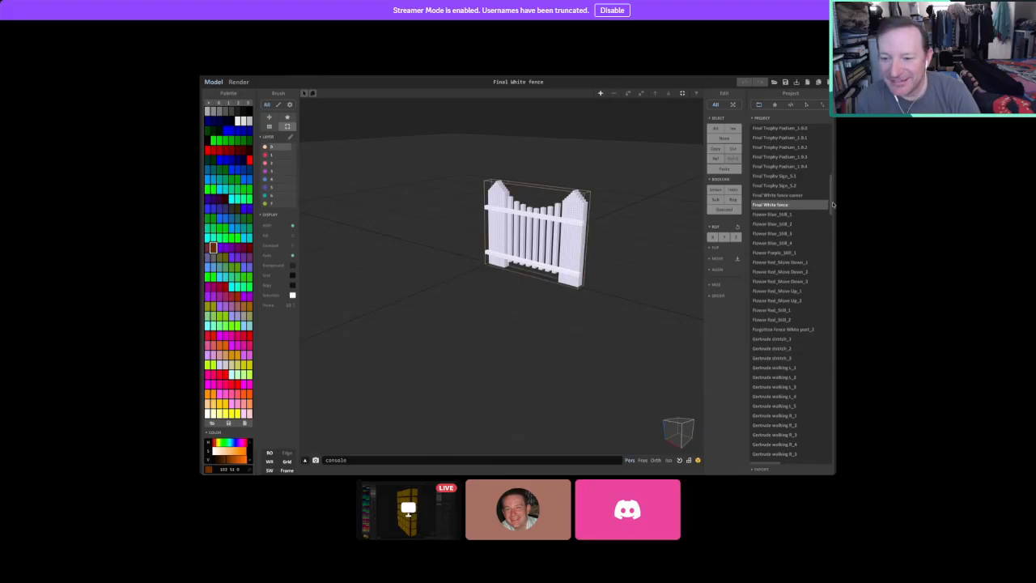
pyautogui.scroll(-1, 763, 219)
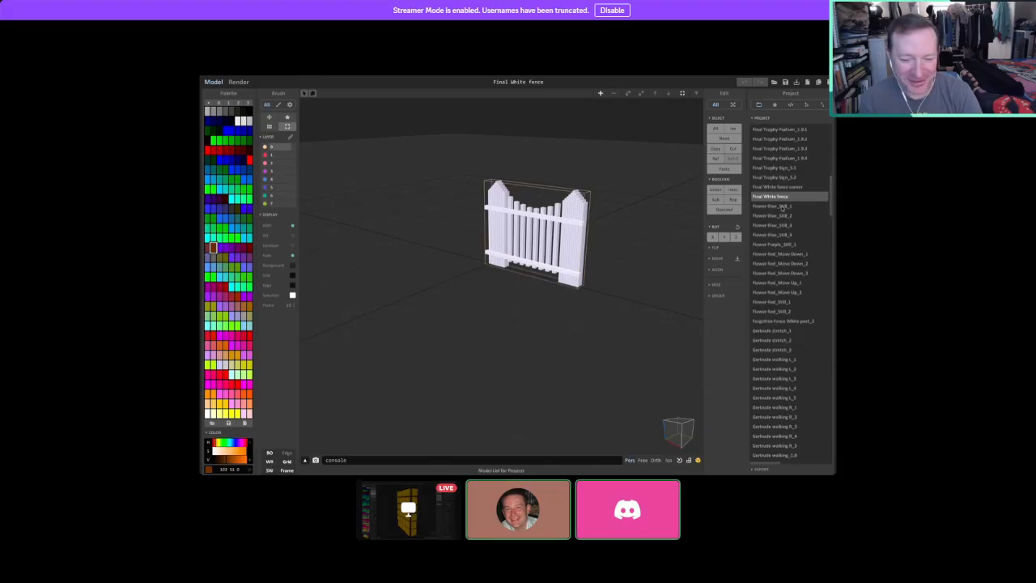
pyautogui.click(770, 207)
pyautogui.click(775, 226)
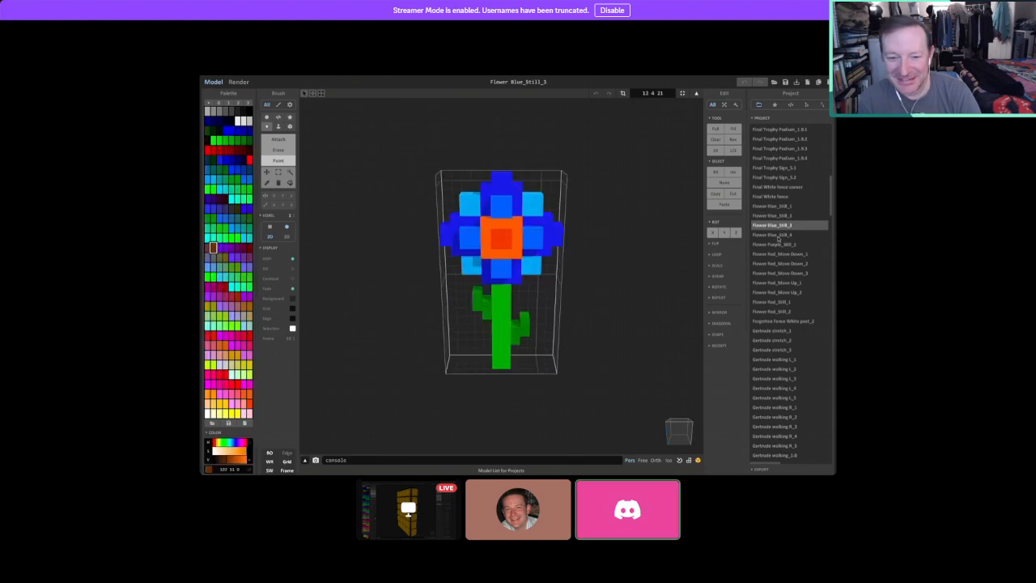
pyautogui.click(775, 235)
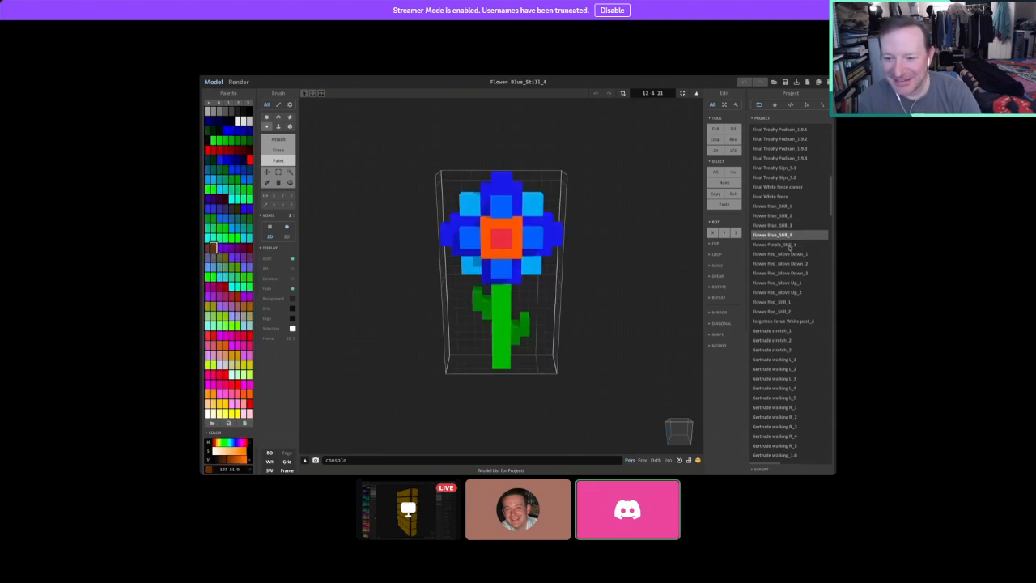
pyautogui.click(768, 244)
pyautogui.moveTo(597, 310); pyautogui.dragTo(569, 296, button='right')
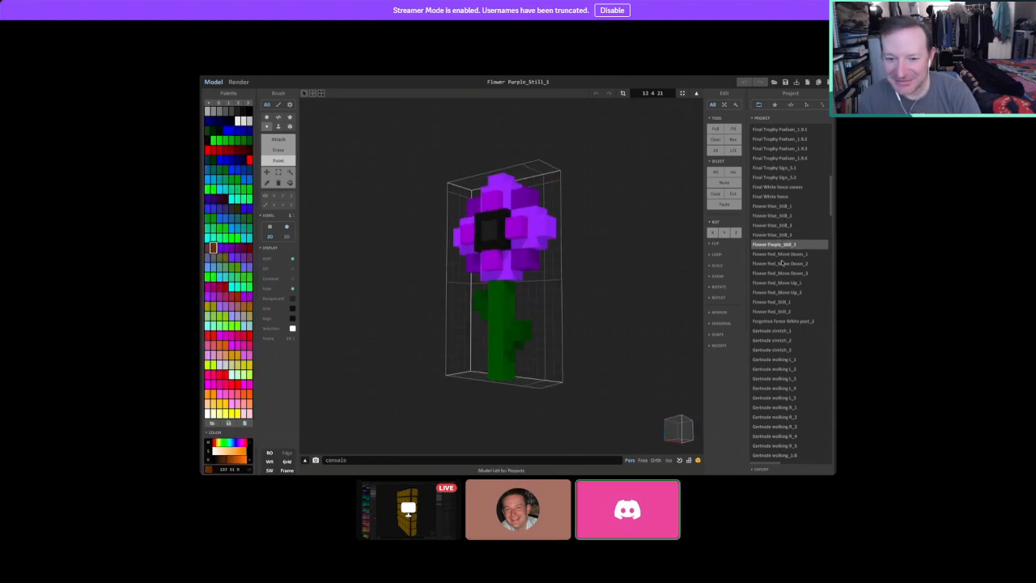
# Step through the Flower Red_Move Down_1, _2 and _3 animation models.
pyautogui.click(775, 254)
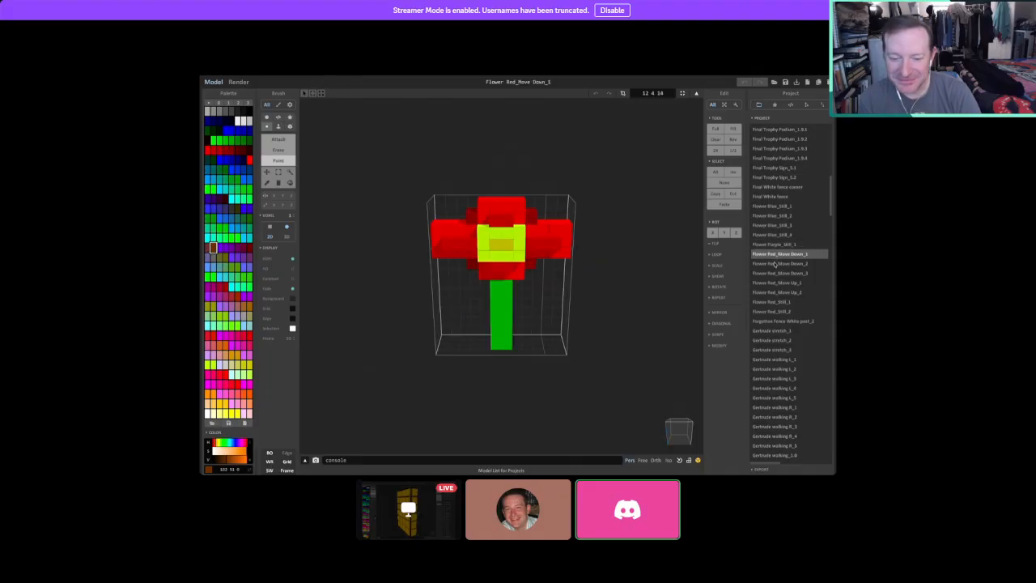
pyautogui.click(774, 263)
pyautogui.click(783, 274)
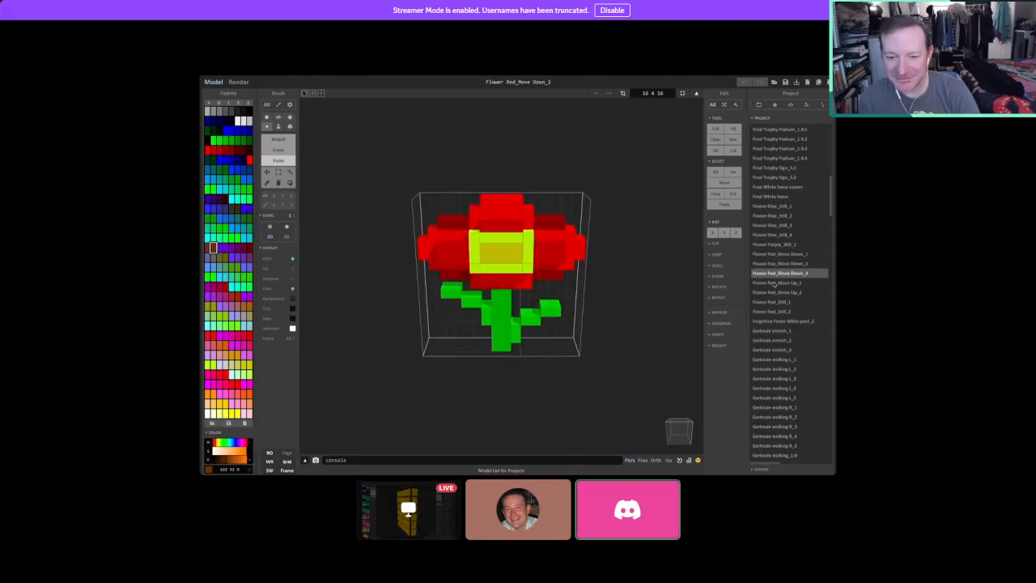
# Step through the Flower Red_Move Up and Flower Red_Still models and inspect Forgotten Fence White post_2 from an angle.
pyautogui.click(776, 283)
pyautogui.click(779, 292)
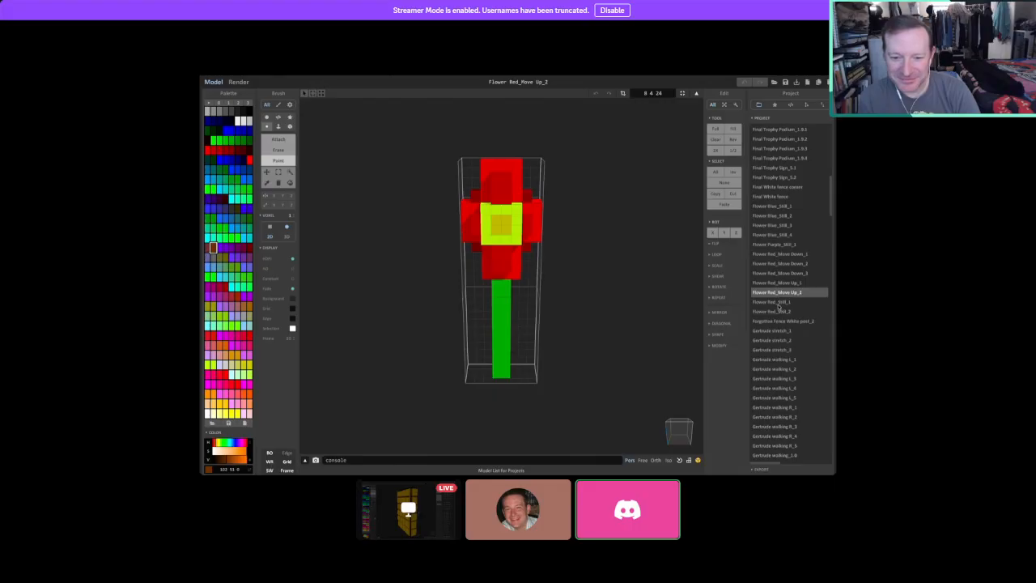
pyautogui.click(778, 303)
pyautogui.click(781, 313)
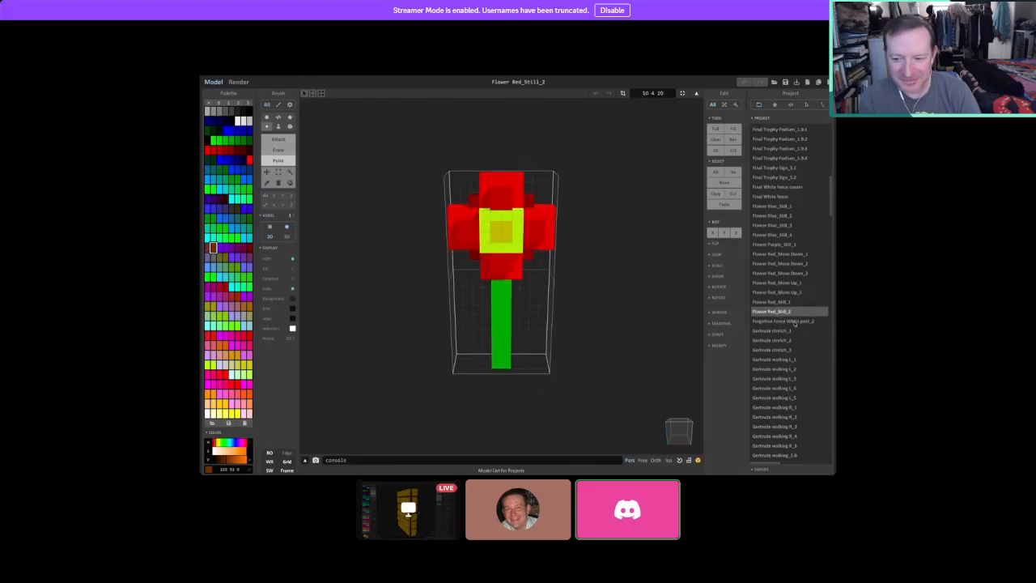
pyautogui.click(795, 322)
pyautogui.moveTo(474, 294); pyautogui.dragTo(542, 297, button='right')
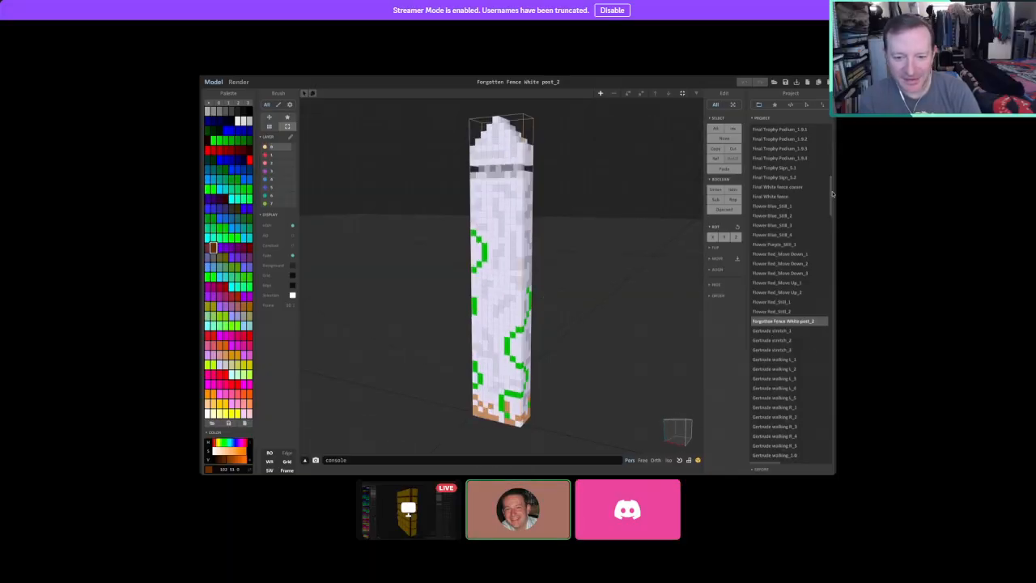
# Review the Gertrude stretch_2 and _3 models, viewing Gertrude stretch_3 from another angle.
pyautogui.moveTo(832, 194); pyautogui.dragTo(829, 217)
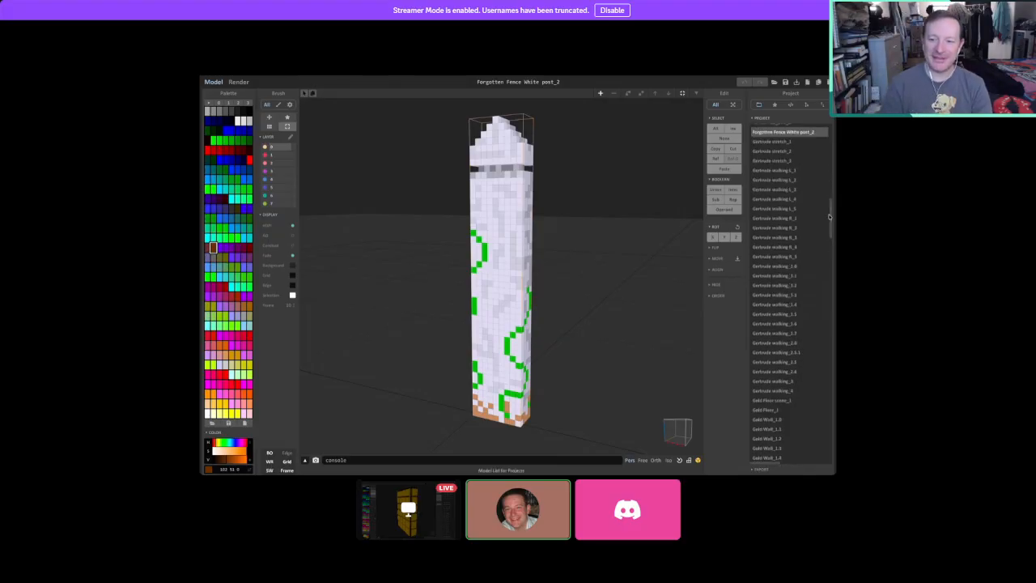
pyautogui.click(771, 151)
pyautogui.click(773, 160)
pyautogui.moveTo(534, 367); pyautogui.dragTo(811, 203, button='right')
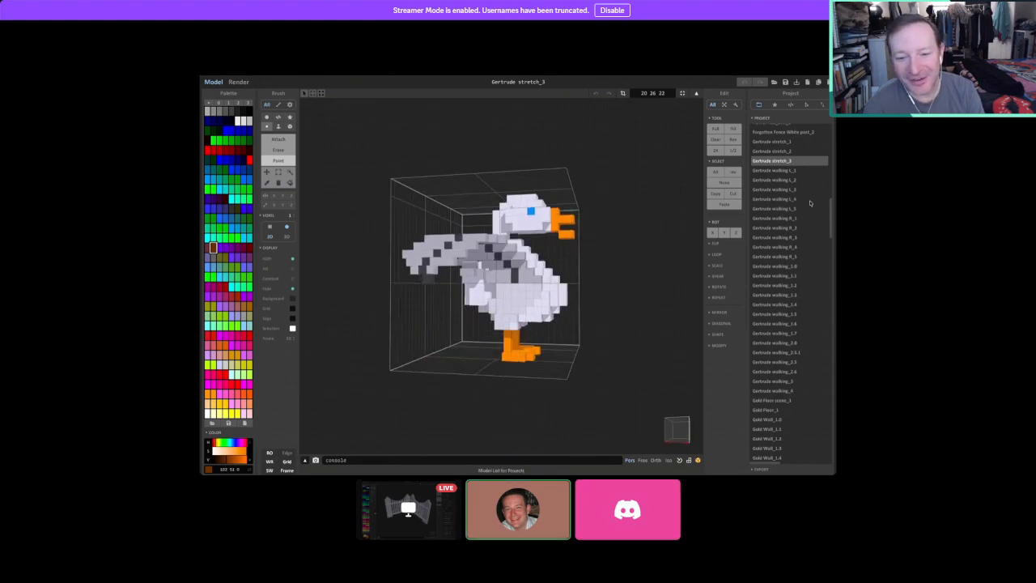
pyautogui.click(781, 151)
# Step through the Gertrude walking L animation models from L_1 to L_5.
pyautogui.click(779, 170)
pyautogui.click(778, 179)
pyautogui.click(779, 199)
pyautogui.click(780, 180)
pyautogui.click(782, 189)
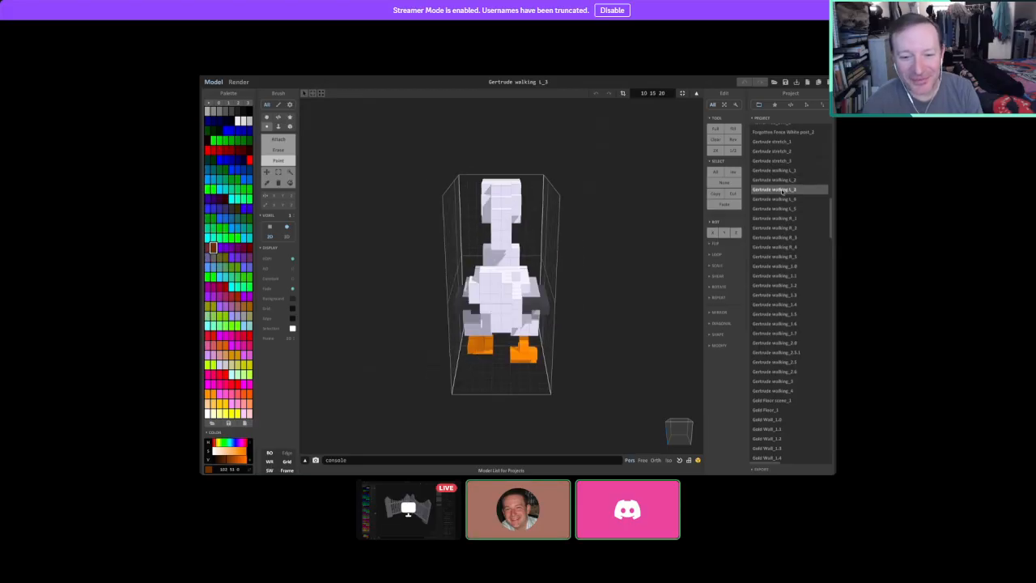
pyautogui.click(778, 199)
pyautogui.click(779, 208)
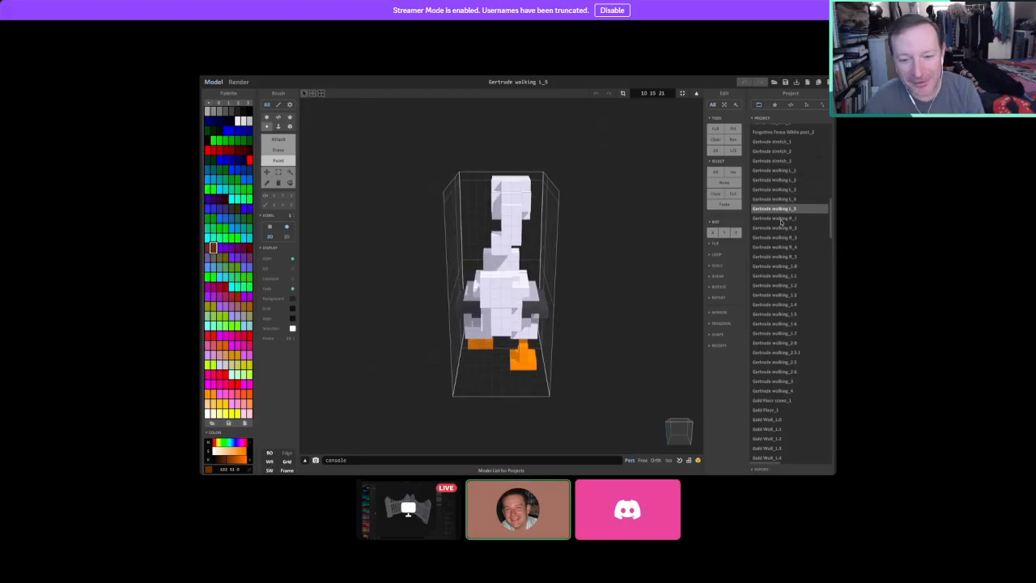
# Step through the Gertrude walking R animation models from R_1 to R_5.
pyautogui.click(780, 218)
pyautogui.click(782, 229)
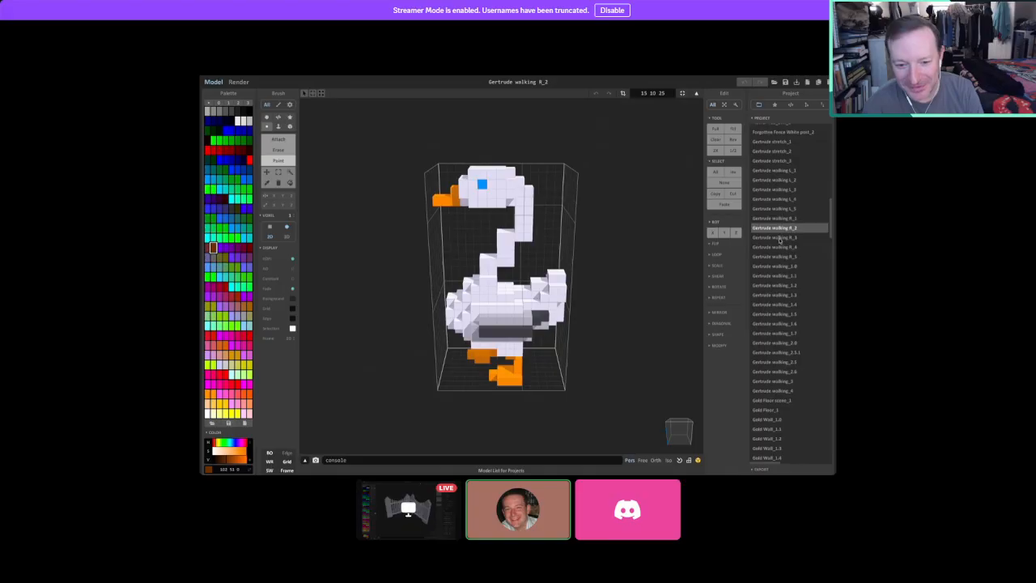
pyautogui.click(780, 238)
pyautogui.click(778, 247)
pyautogui.click(776, 257)
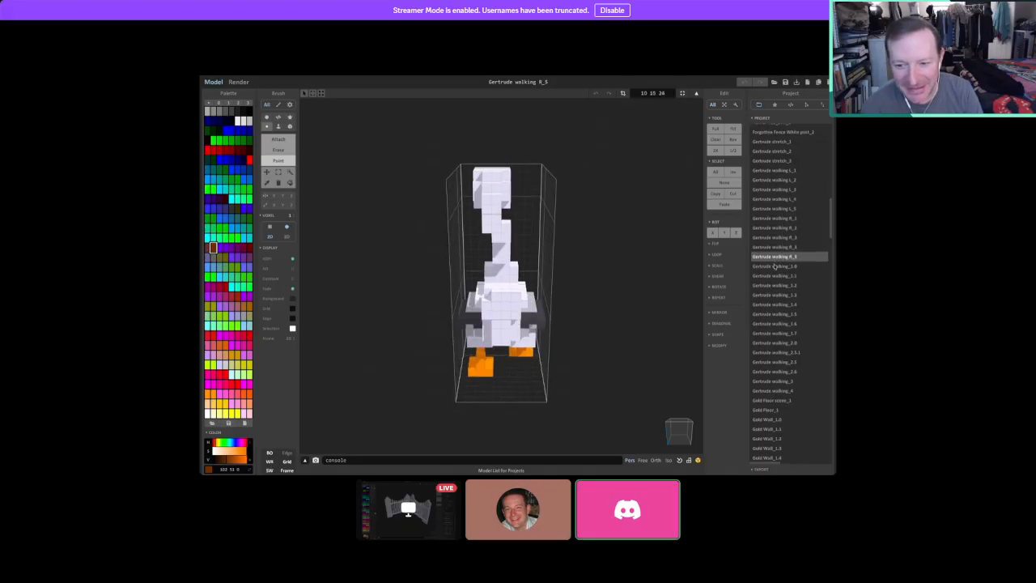
# Compare the Gertrude walking_1.0 to _1.4 models and inspect Gertrude walking_1.3 from a lower angle.
pyautogui.click(776, 267)
pyautogui.click(775, 276)
pyautogui.click(775, 286)
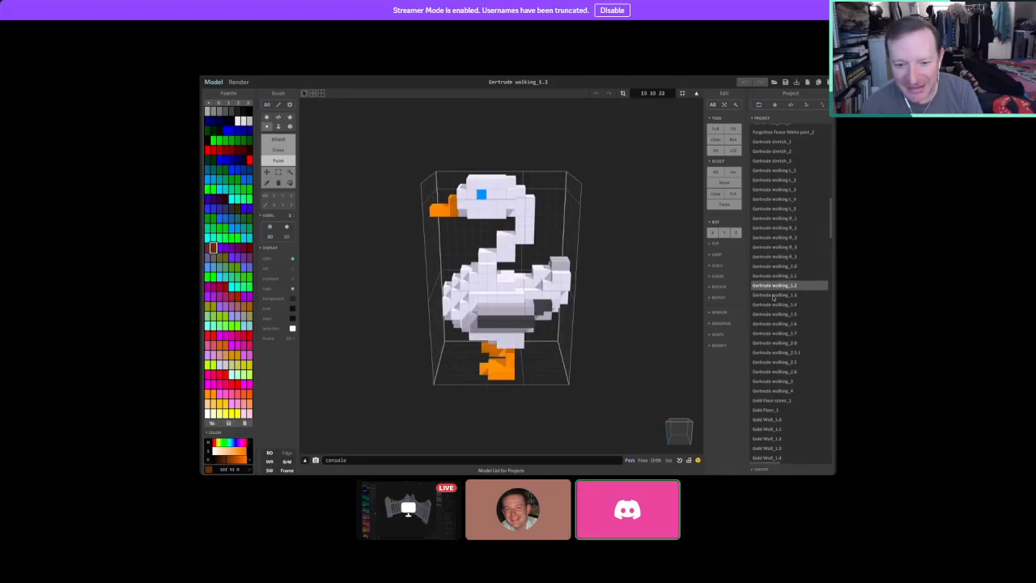
pyautogui.click(775, 295)
pyautogui.click(773, 305)
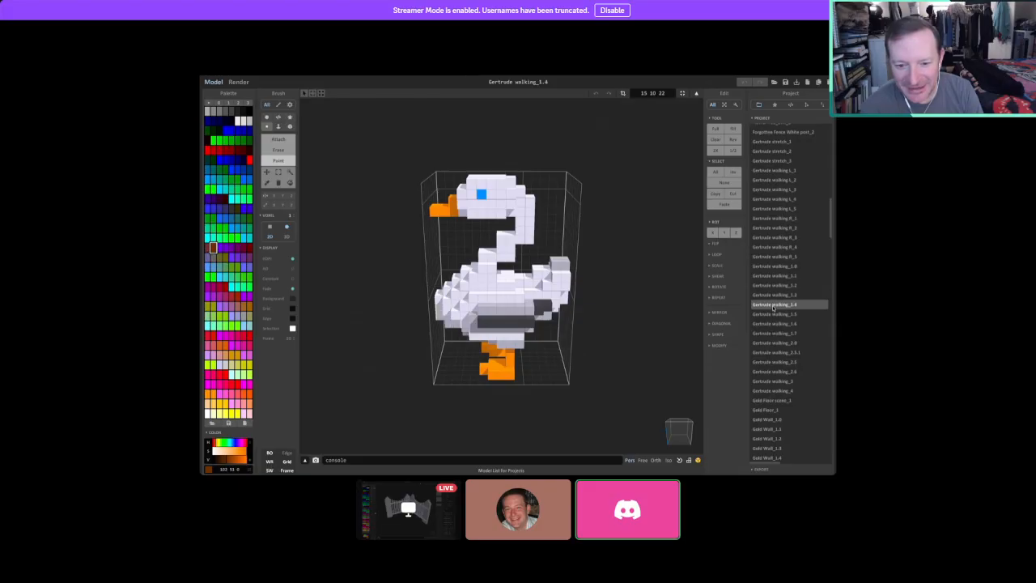
pyautogui.click(772, 296)
pyautogui.click(773, 287)
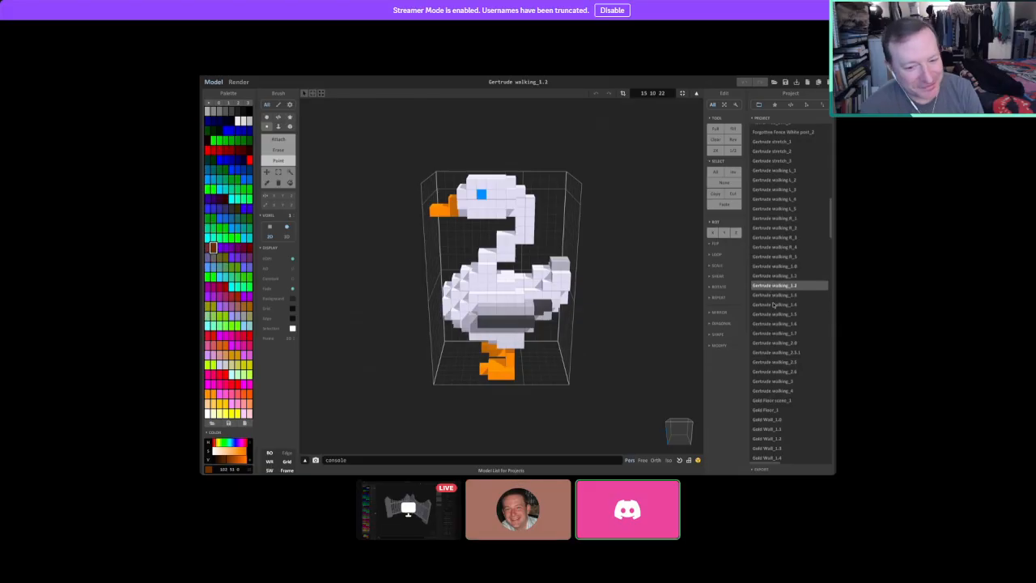
pyautogui.click(774, 296)
pyautogui.moveTo(562, 363); pyautogui.dragTo(510, 334, button='right')
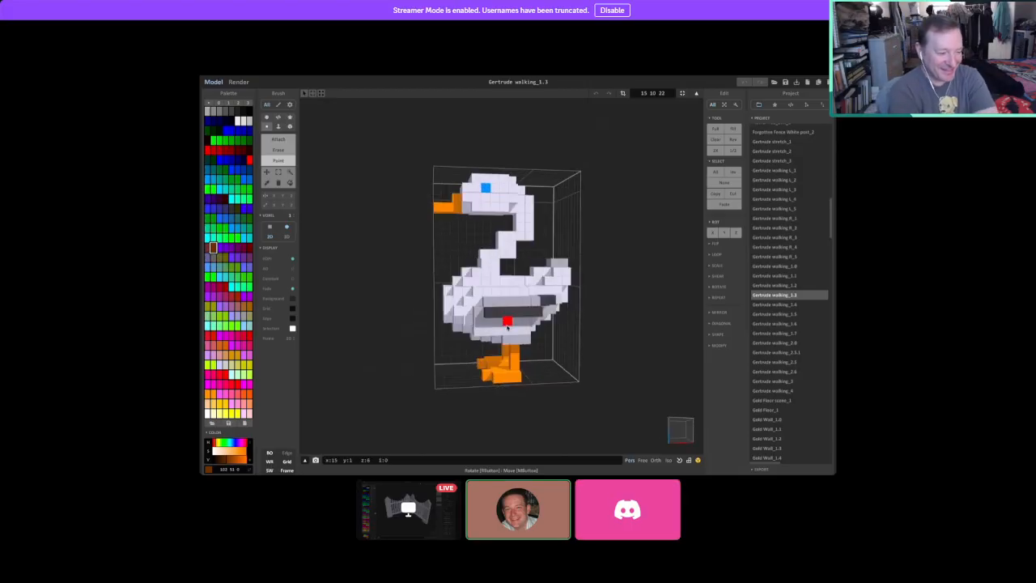
# Review Gertrude walking_1.4 to _1.7, examining Gertrude walking_1.6 from the rear and side.
pyautogui.click(783, 306)
pyautogui.click(778, 314)
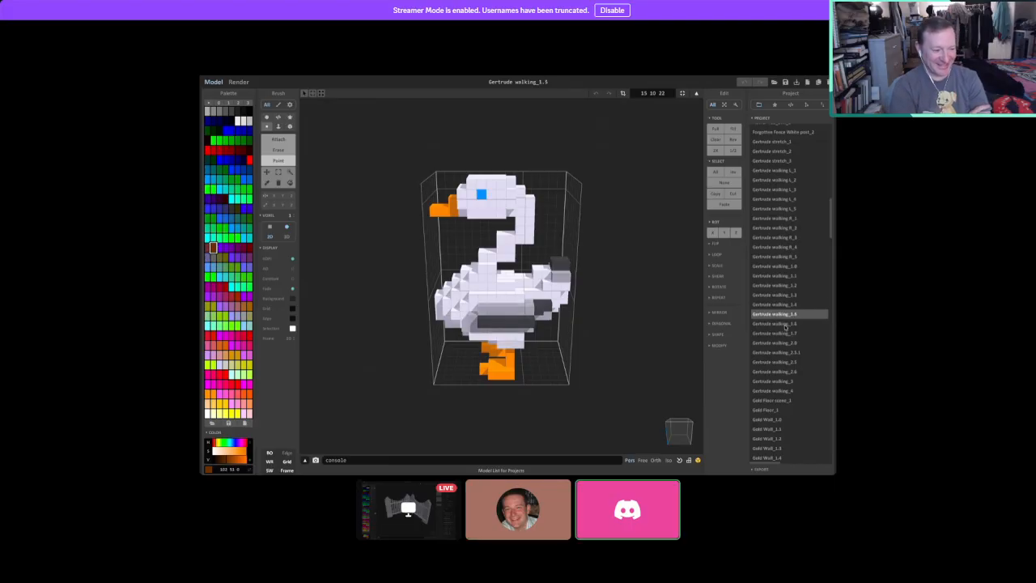
pyautogui.click(778, 323)
pyautogui.moveTo(567, 284); pyautogui.dragTo(477, 279, button='right')
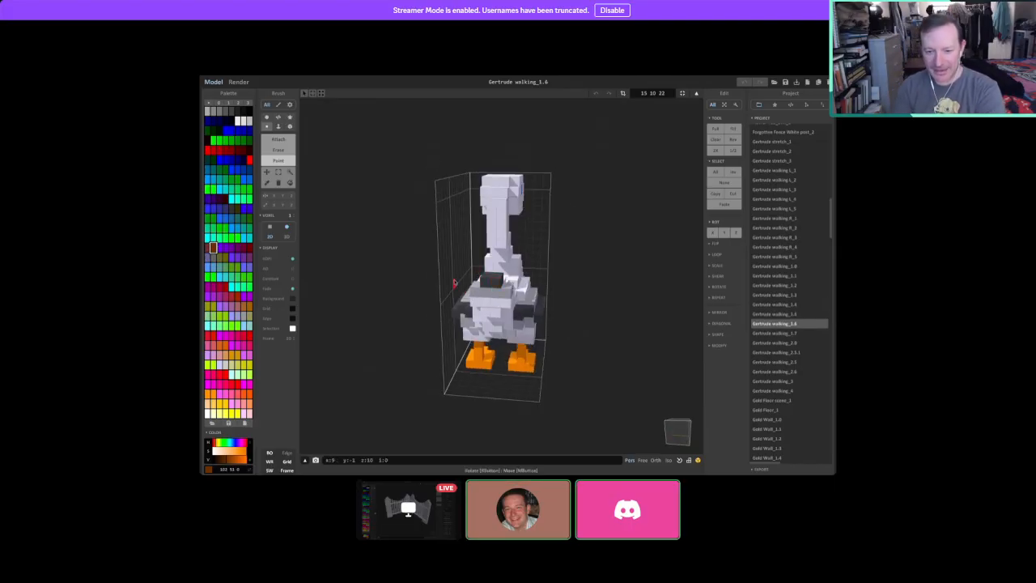
pyautogui.moveTo(492, 296); pyautogui.dragTo(567, 311, button='right')
pyautogui.click(795, 336)
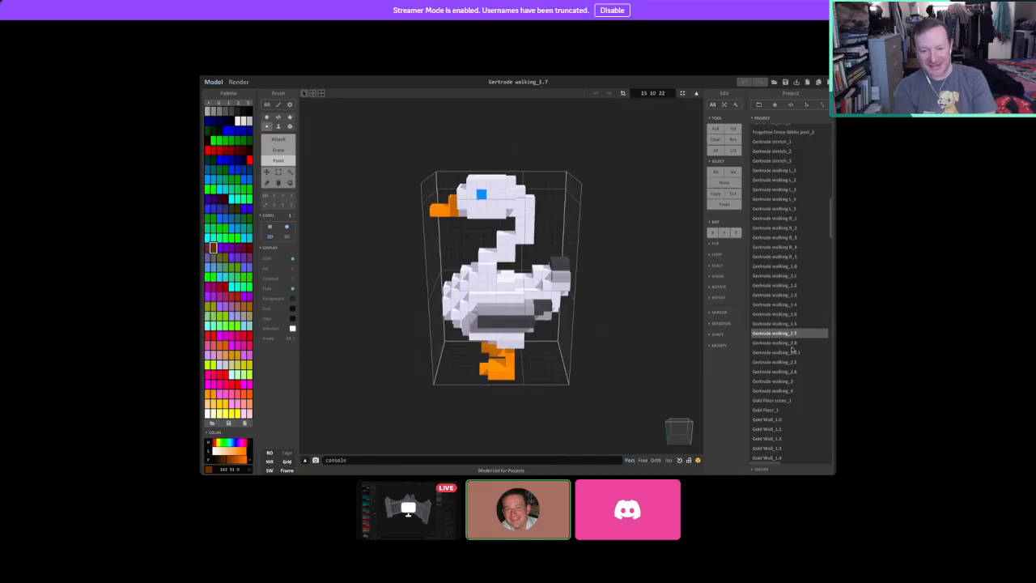
# Step through the Gertrude walking_2 variants, walking_3 and walking_4, and view Gertrude walking_4 from an angle.
pyautogui.click(792, 346)
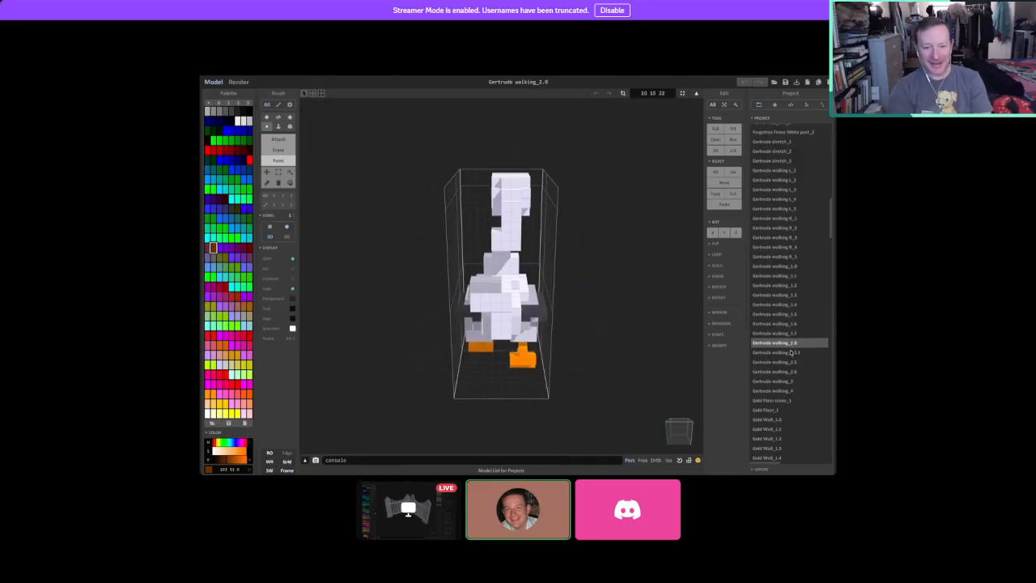
pyautogui.click(791, 353)
pyautogui.click(782, 371)
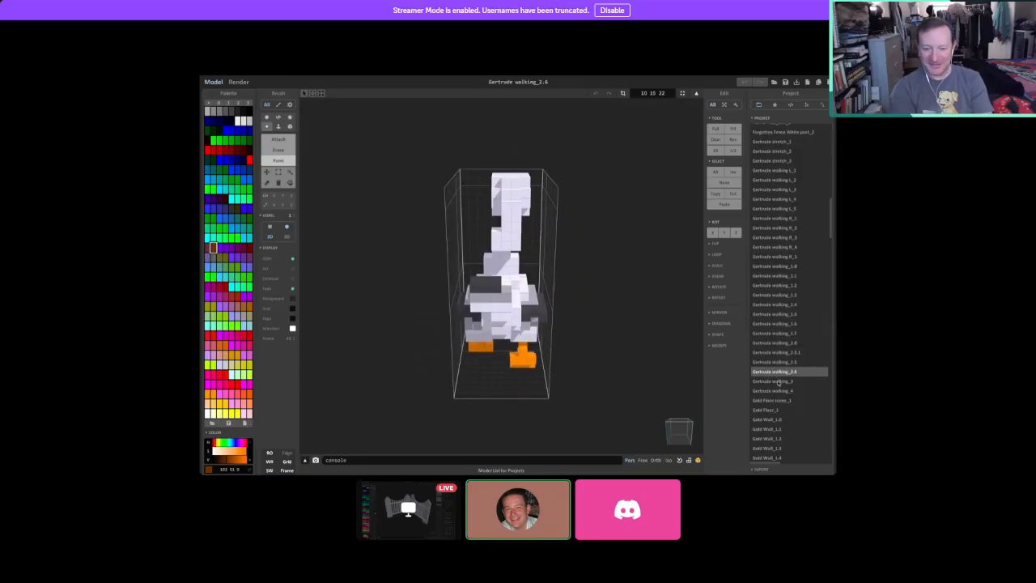
pyautogui.click(777, 382)
pyautogui.click(777, 391)
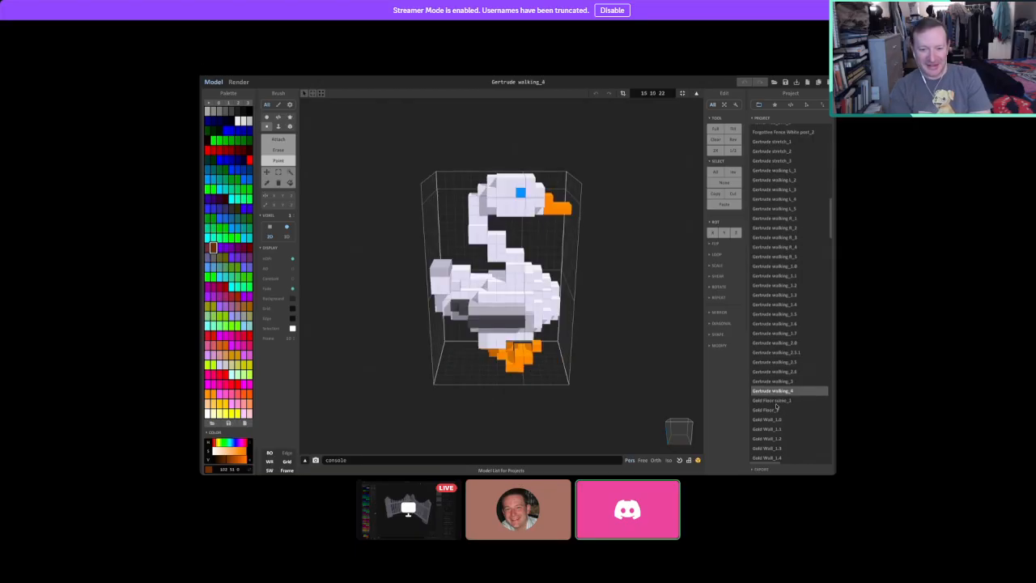
pyautogui.moveTo(648, 374); pyautogui.dragTo(591, 361, button='right')
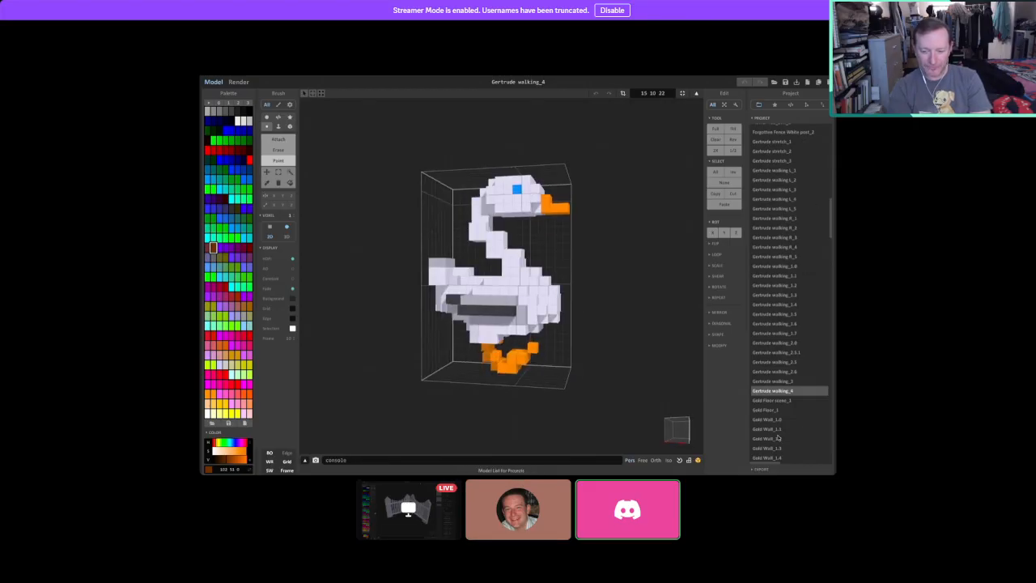
# View the Gold Floor scene_1 and Gold Wall_1.0 models.
pyautogui.click(775, 401)
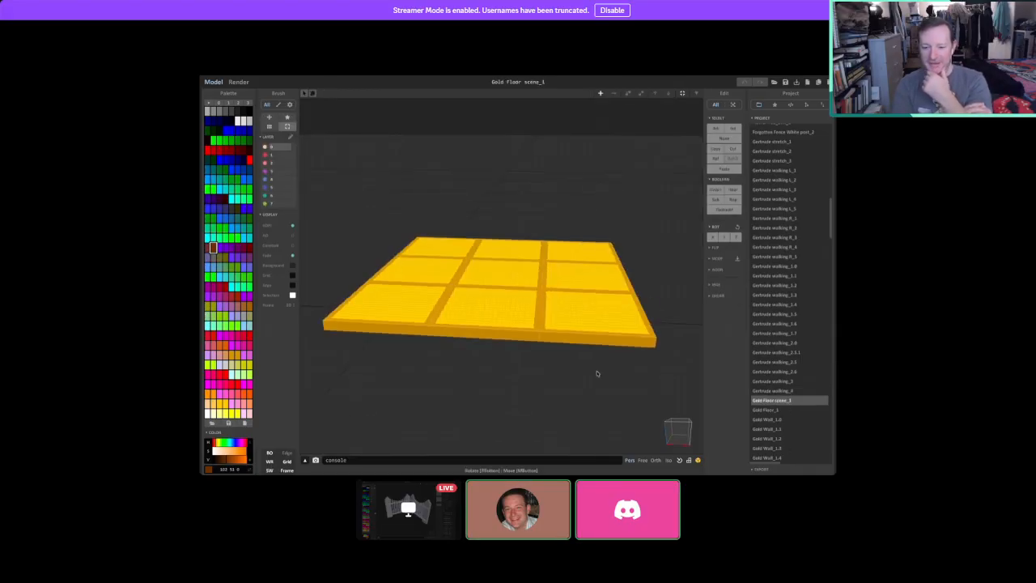
pyautogui.click(765, 419)
pyautogui.scroll(-5, 770, 340)
# Review Golden Gertrude_1.0, _1.1 and _1.2, viewing the 1.0 and 1.2 models from other angles.
pyautogui.click(771, 340)
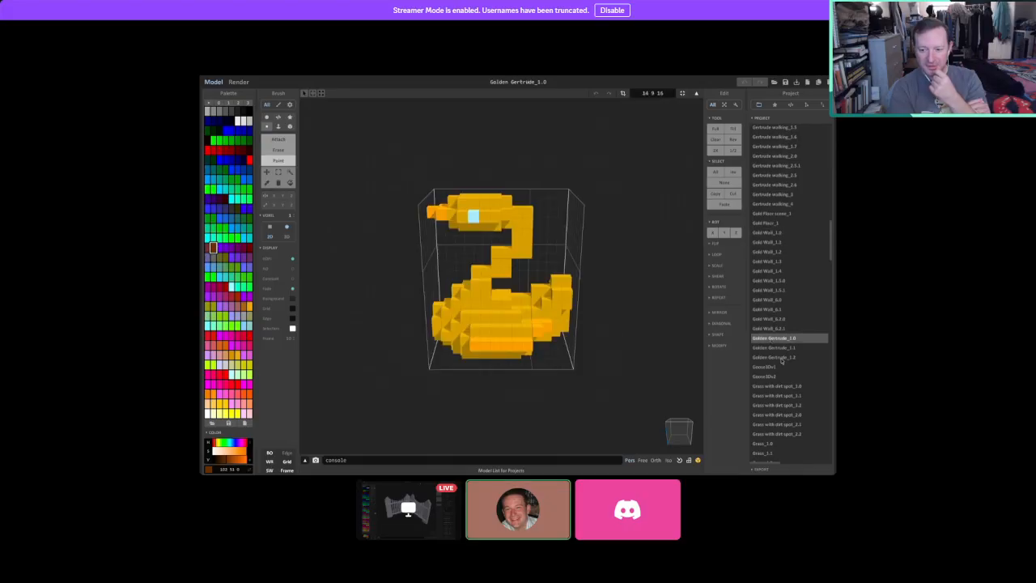
pyautogui.moveTo(563, 362); pyautogui.dragTo(620, 354, button='right')
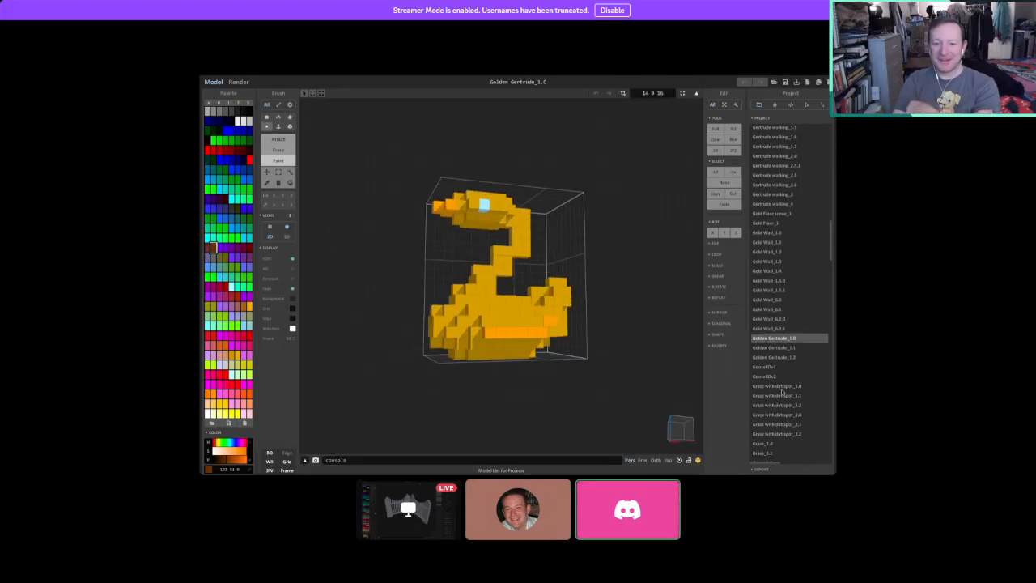
pyautogui.click(779, 349)
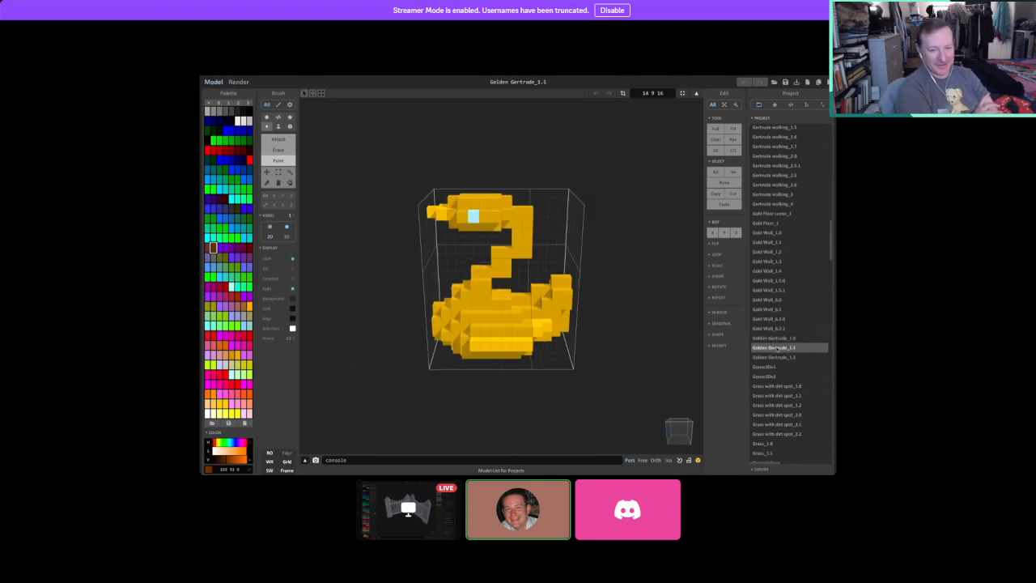
pyautogui.click(779, 359)
pyautogui.moveTo(628, 368); pyautogui.dragTo(594, 348, button='right')
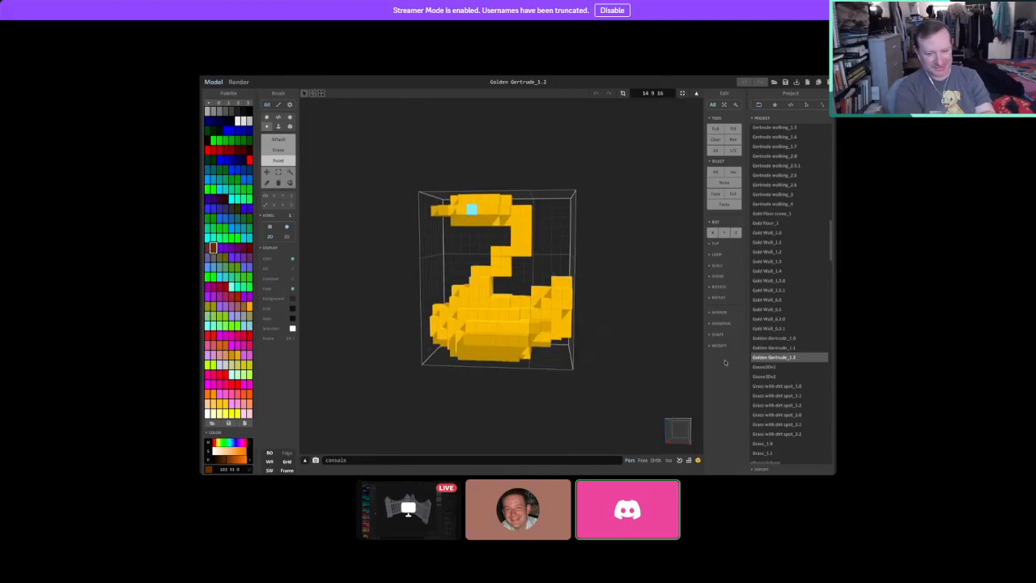
# Go back through the three Golden Gertrude models to compare their gold shading.
pyautogui.click(777, 349)
pyautogui.click(777, 340)
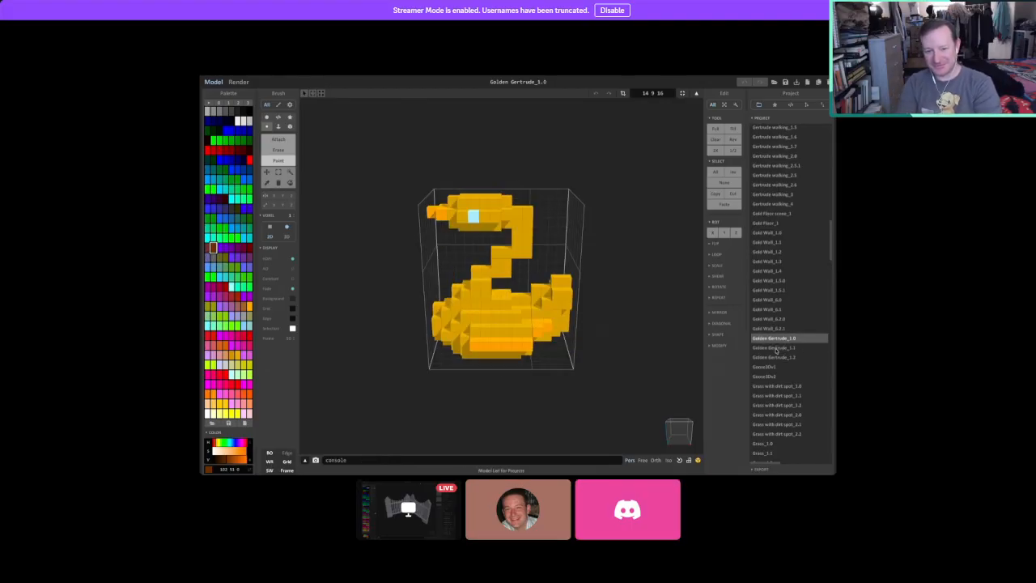
pyautogui.click(777, 349)
pyautogui.click(775, 358)
# Compare the Goose3Dv1 and Goose3Dv2 models, finishing on Goose3Dv2.
pyautogui.click(774, 376)
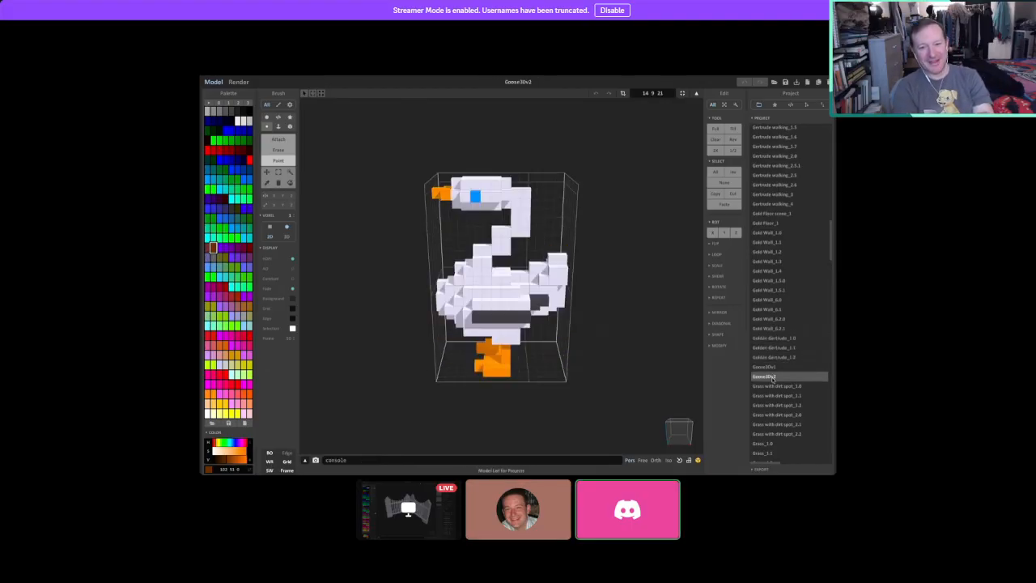
pyautogui.click(791, 368)
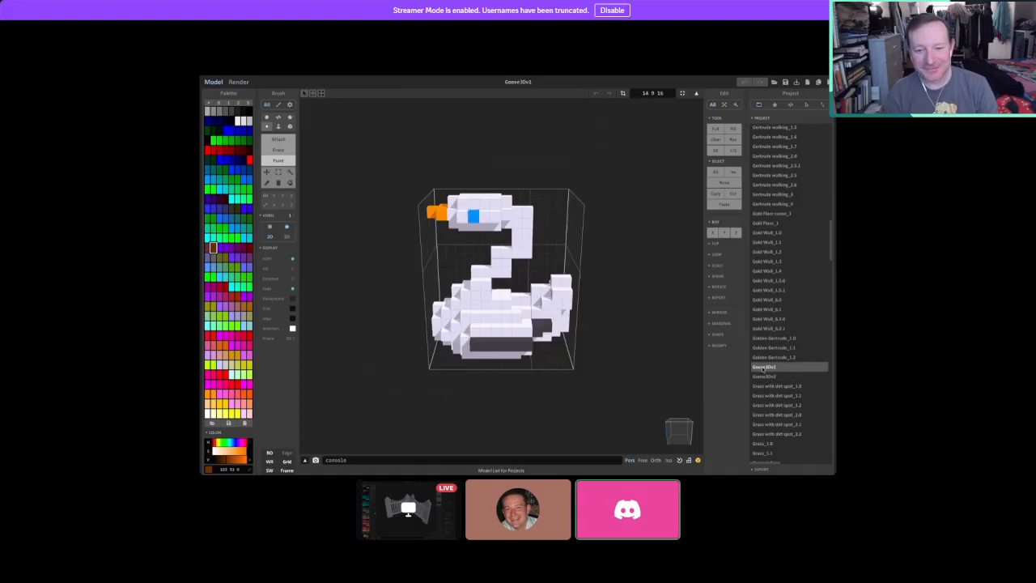
pyautogui.click(774, 376)
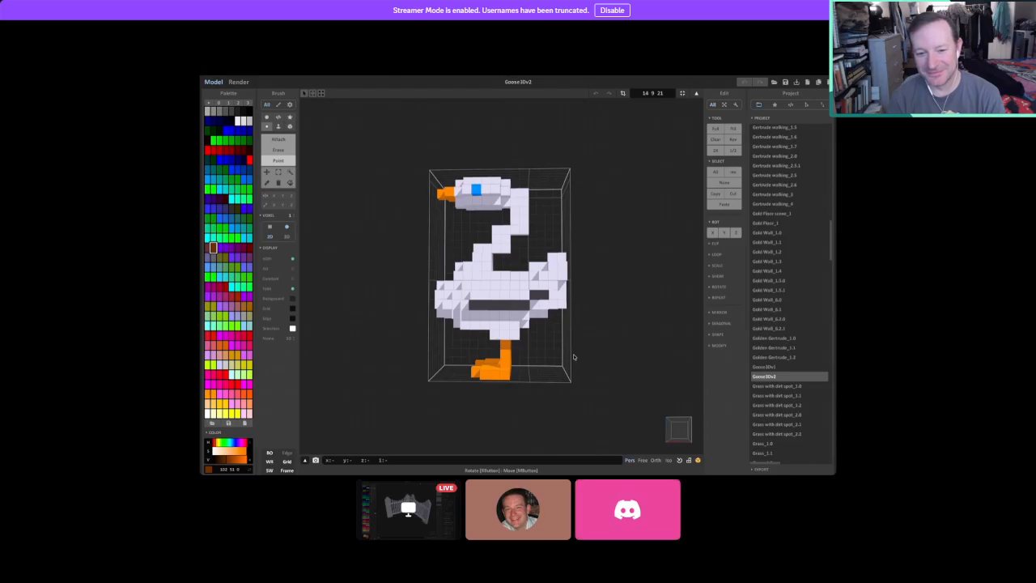
# Examine Goose3Dv2 all around, including its front, underside, legs and both sides.
pyautogui.moveTo(639, 375); pyautogui.dragTo(614, 373, button='right')
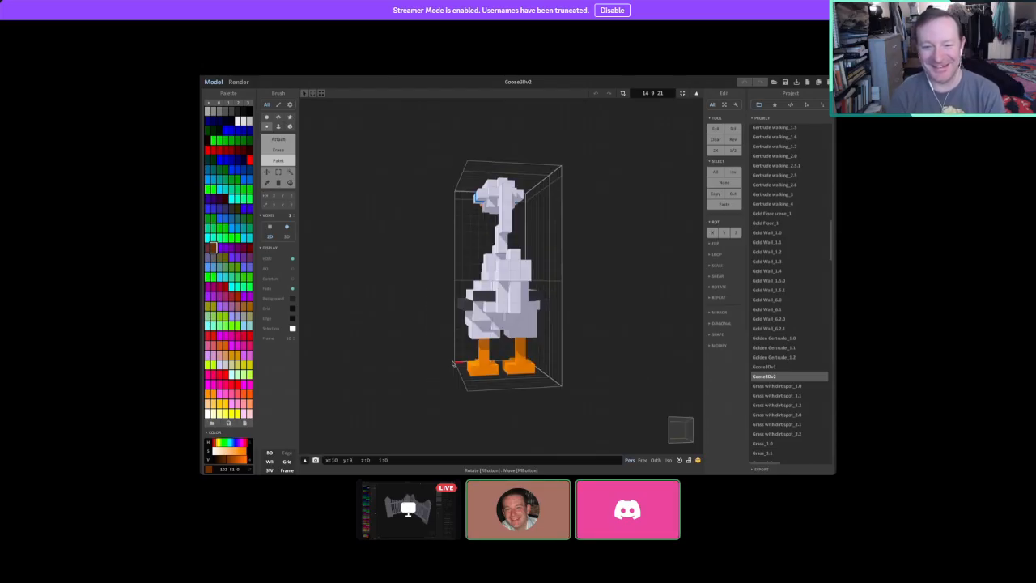
pyautogui.moveTo(453, 364); pyautogui.dragTo(451, 398, button='right')
pyautogui.moveTo(520, 376); pyautogui.dragTo(568, 366, button='right')
pyautogui.moveTo(583, 307); pyautogui.dragTo(571, 332, button='right')
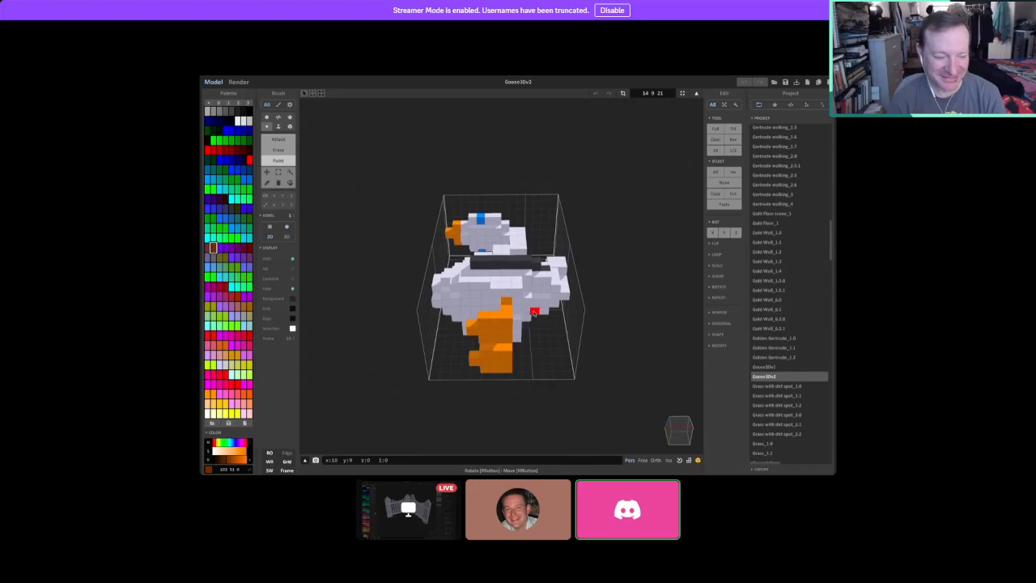
pyautogui.moveTo(636, 317); pyautogui.dragTo(511, 379, button='right')
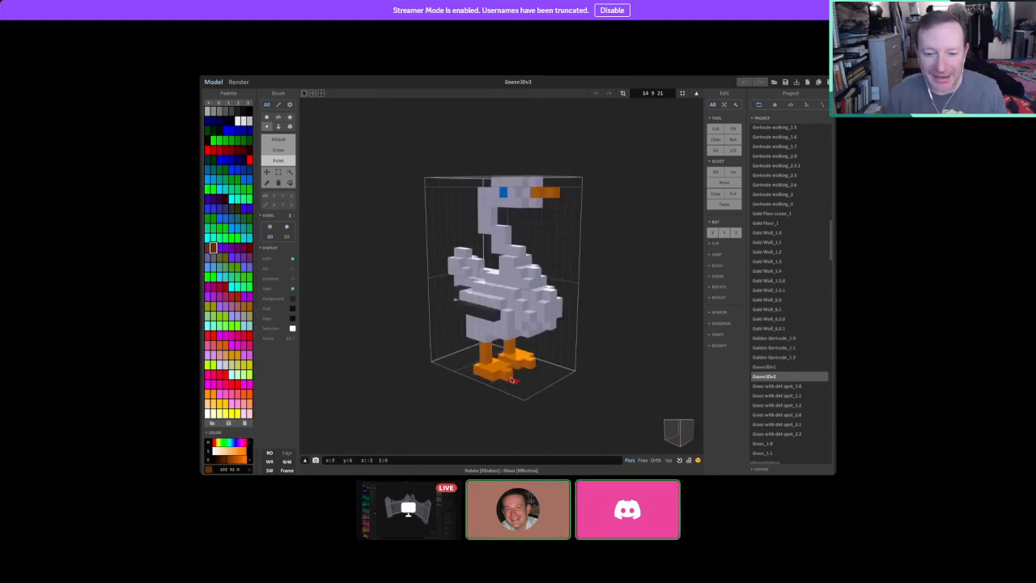
pyautogui.moveTo(534, 418); pyautogui.dragTo(453, 371, button='right')
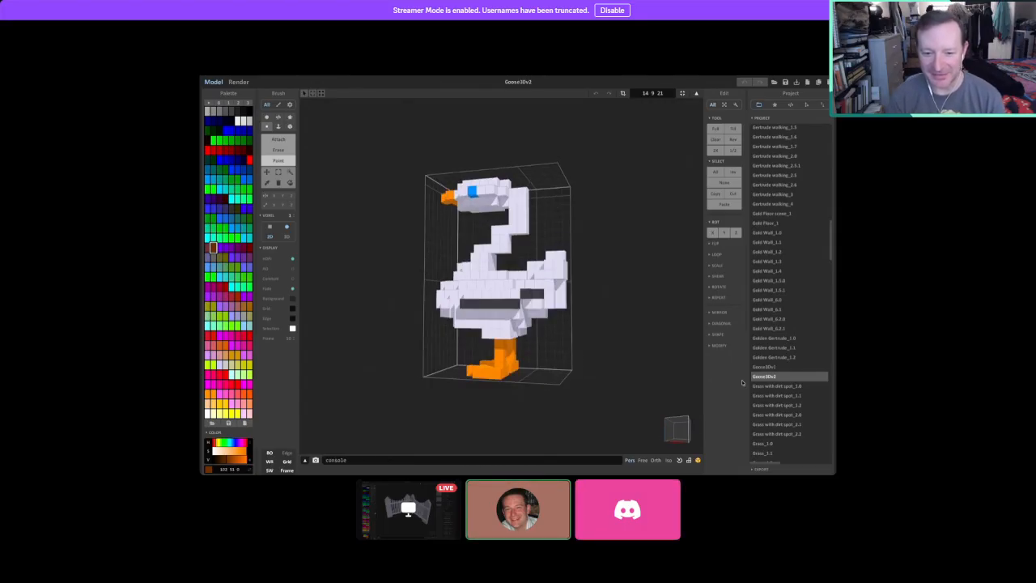
# Inspect the Grass with dirt spot_1.0 model from a low angle and a slightly turned view.
pyautogui.click(775, 388)
pyautogui.moveTo(630, 410); pyautogui.dragTo(623, 376, button='right')
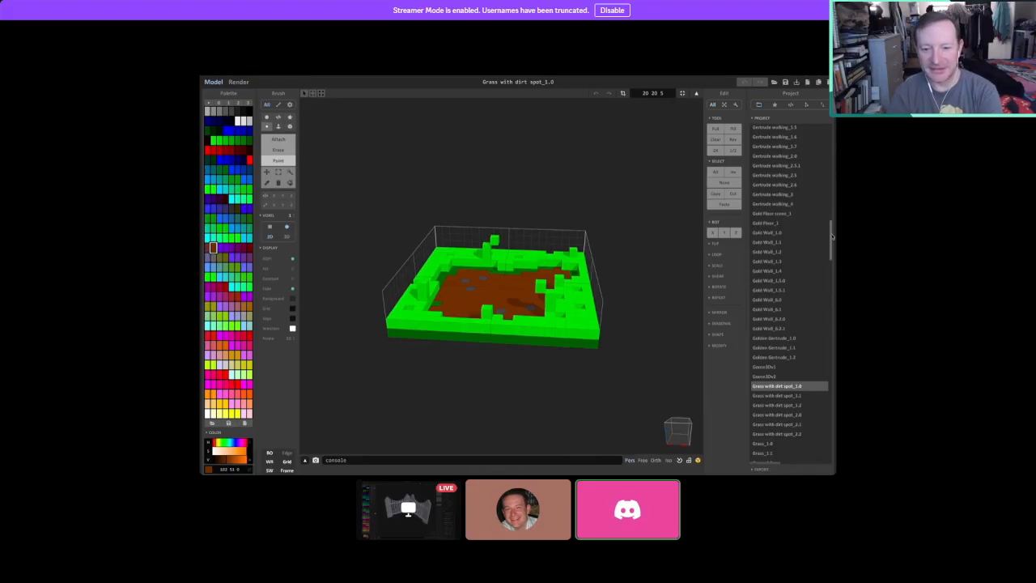
pyautogui.scroll(-3, 818, 229)
pyautogui.moveTo(593, 327)
pyautogui.mouseDown(button='right')
pyautogui.moveTo(589, 364)
pyautogui.moveTo(607, 328)
pyautogui.mouseUp(button='right')
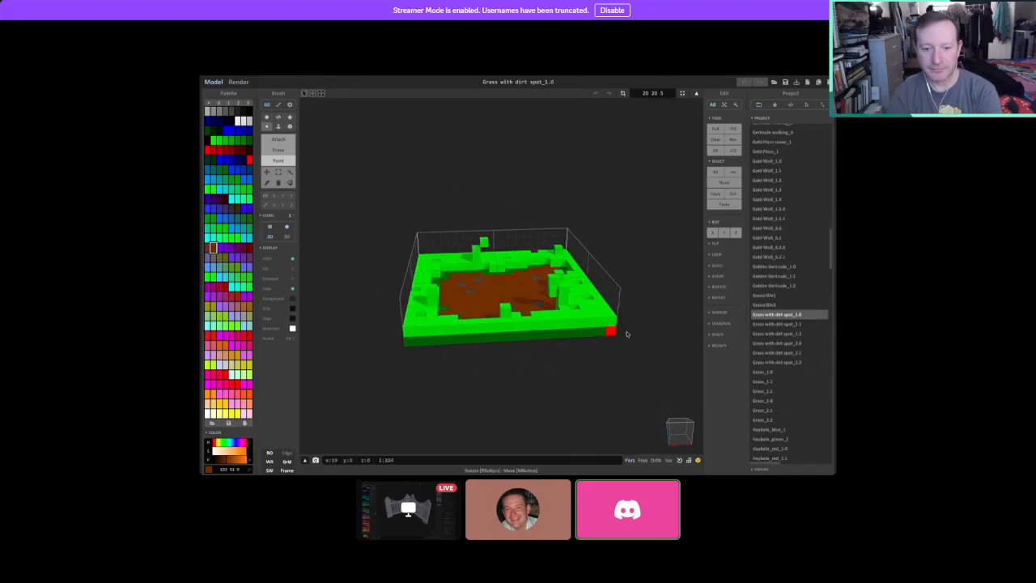
# Compare the Grass with dirt spot_1.0 and Grass with dirt spot_2.0 models by alternating between them.
pyautogui.click(784, 343)
pyautogui.click(786, 315)
pyautogui.click(787, 345)
pyautogui.click(784, 315)
pyautogui.click(787, 344)
pyautogui.click(785, 315)
pyautogui.click(787, 344)
pyautogui.click(785, 315)
# Compare the Grass with dirt spot_1.1 and Grass with dirt spot_2.1 models, finishing on the 2.1 version.
pyautogui.click(789, 325)
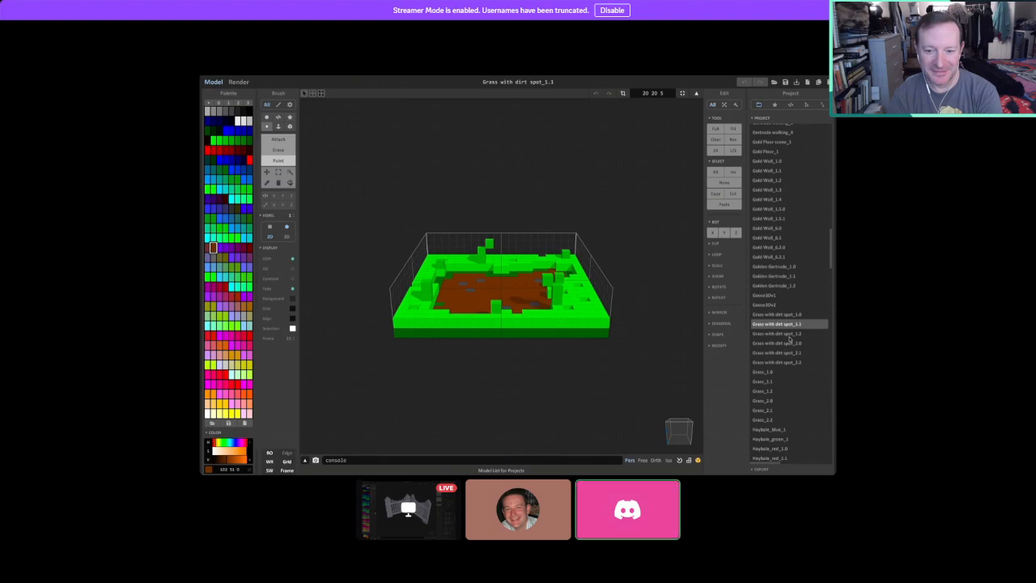
pyautogui.click(785, 353)
pyautogui.click(787, 325)
pyautogui.click(794, 353)
pyautogui.click(787, 326)
pyautogui.click(788, 353)
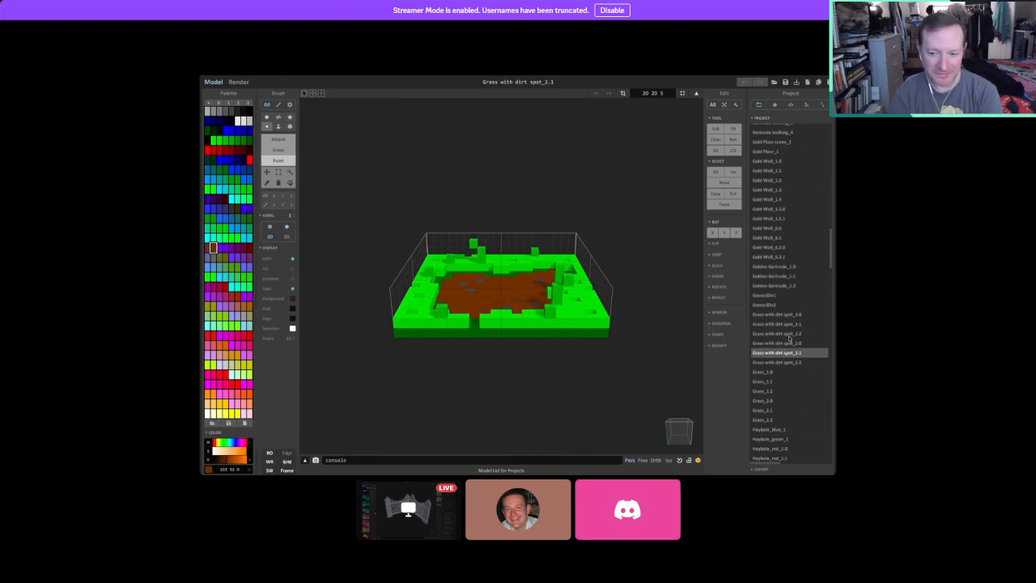
# Compare the Grass with dirt spot_1.2 and Grass with dirt spot_2.2 models, finishing on the 1.2 version.
pyautogui.click(787, 335)
pyautogui.click(787, 363)
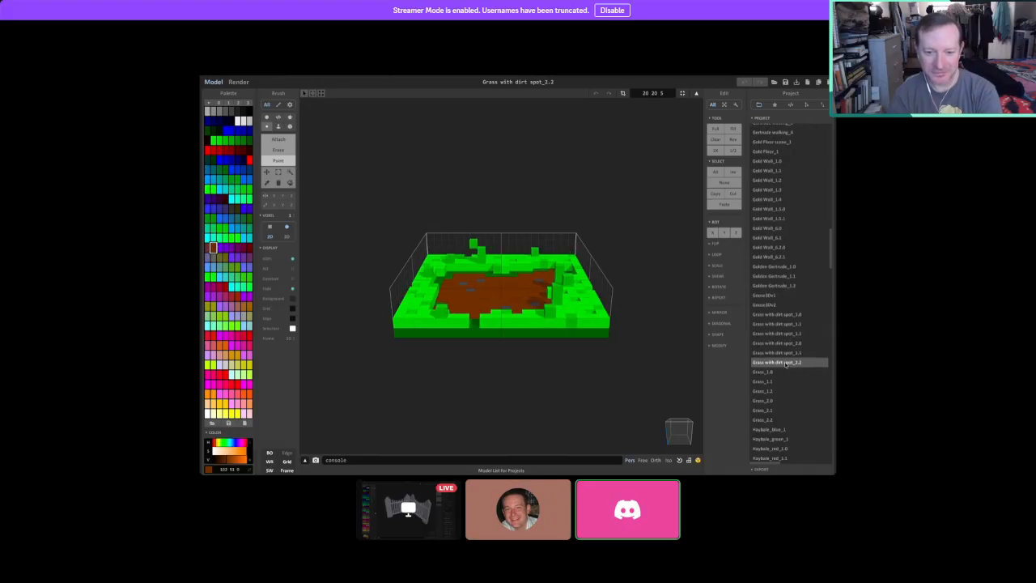
pyautogui.click(786, 334)
pyautogui.click(785, 363)
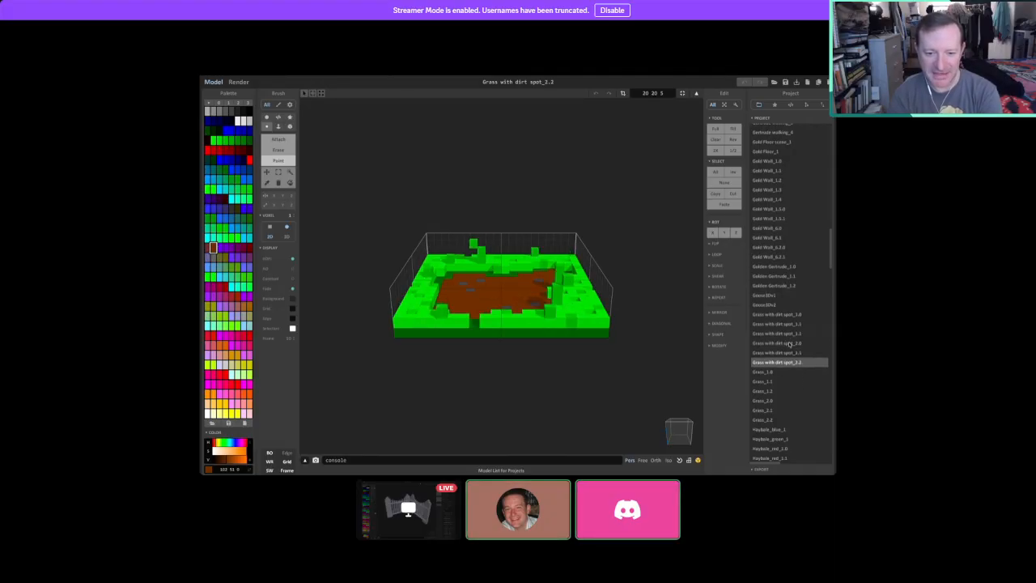
pyautogui.click(786, 335)
pyautogui.click(789, 362)
pyautogui.click(787, 334)
pyautogui.click(787, 363)
pyautogui.click(789, 334)
pyautogui.click(785, 362)
pyautogui.click(786, 335)
# View the plain Grass_1.0 and Grass_2.0 models, and inspect Grass_2.0 from a slightly turned angle.
pyautogui.click(769, 372)
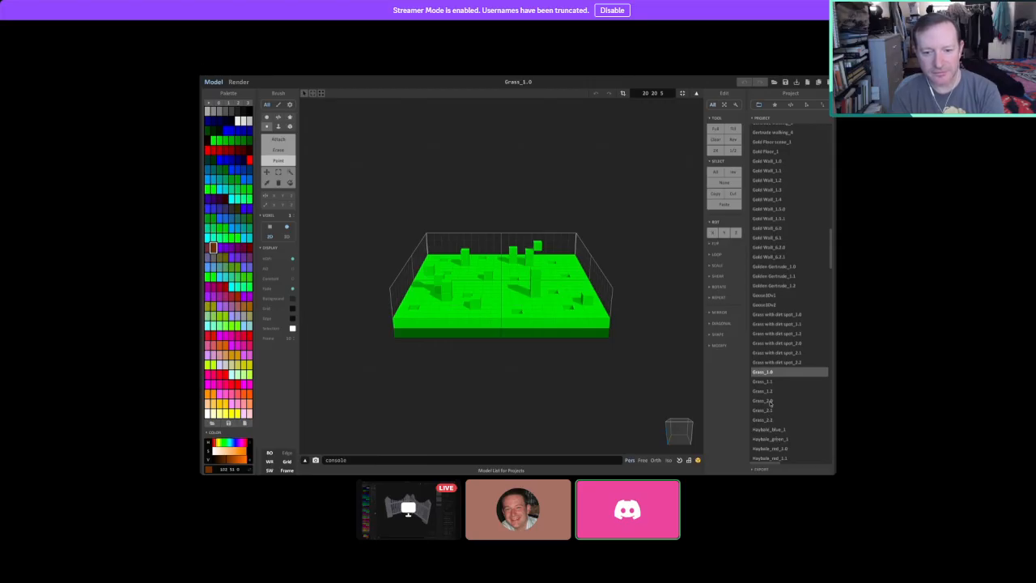
pyautogui.click(767, 400)
pyautogui.click(769, 372)
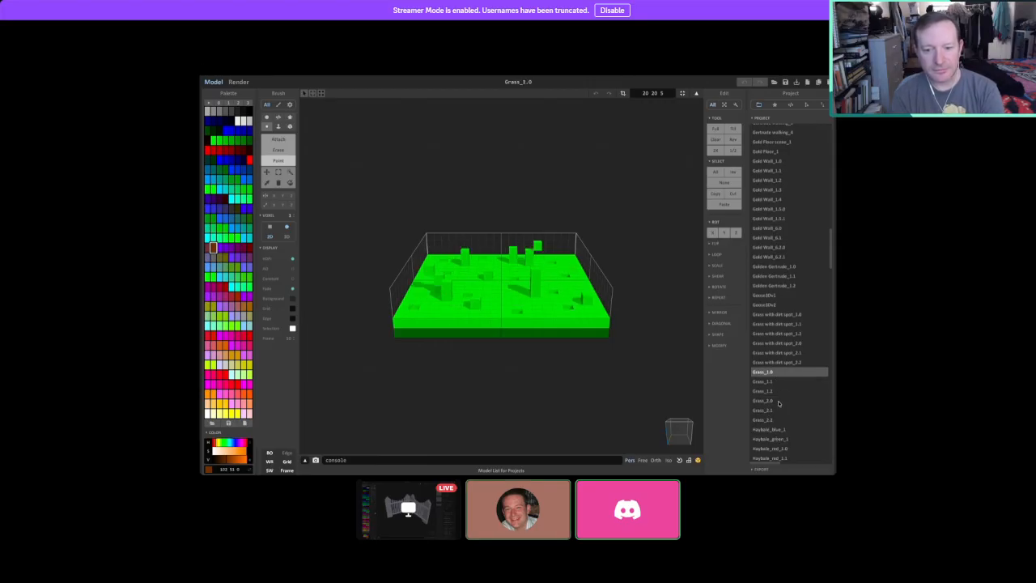
pyautogui.click(767, 401)
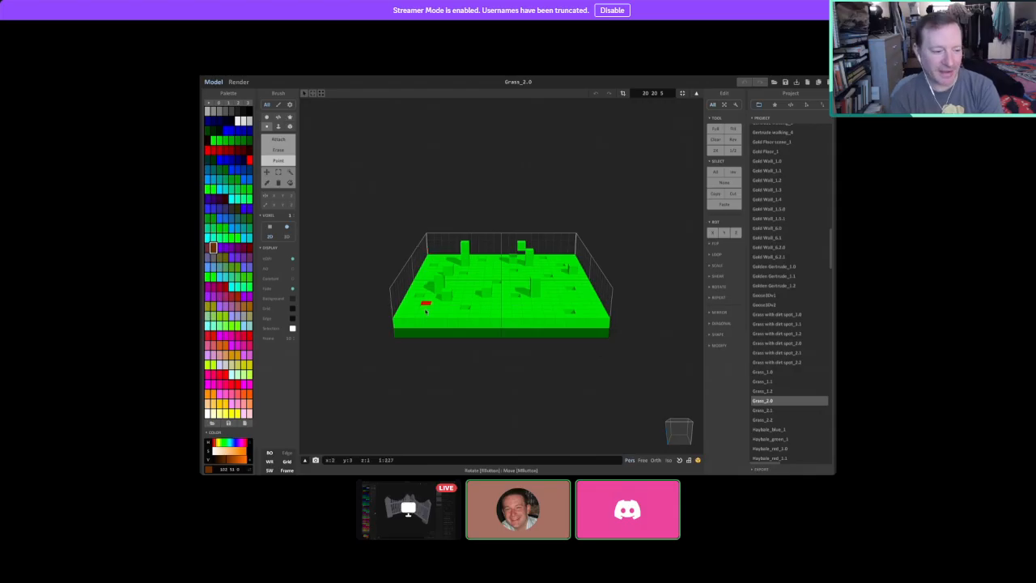
pyautogui.moveTo(553, 344); pyautogui.dragTo(489, 366, button='right')
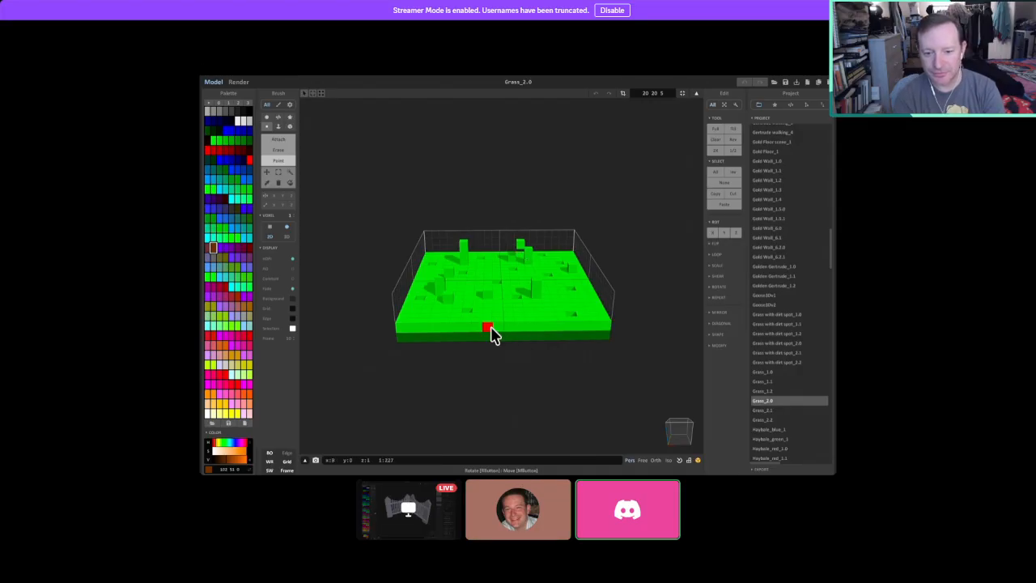
# Alternate between Grass_1.0 and Grass_2.0 to compare their raised blocks and holes, finishing on Grass_1.0.
pyautogui.click(765, 371)
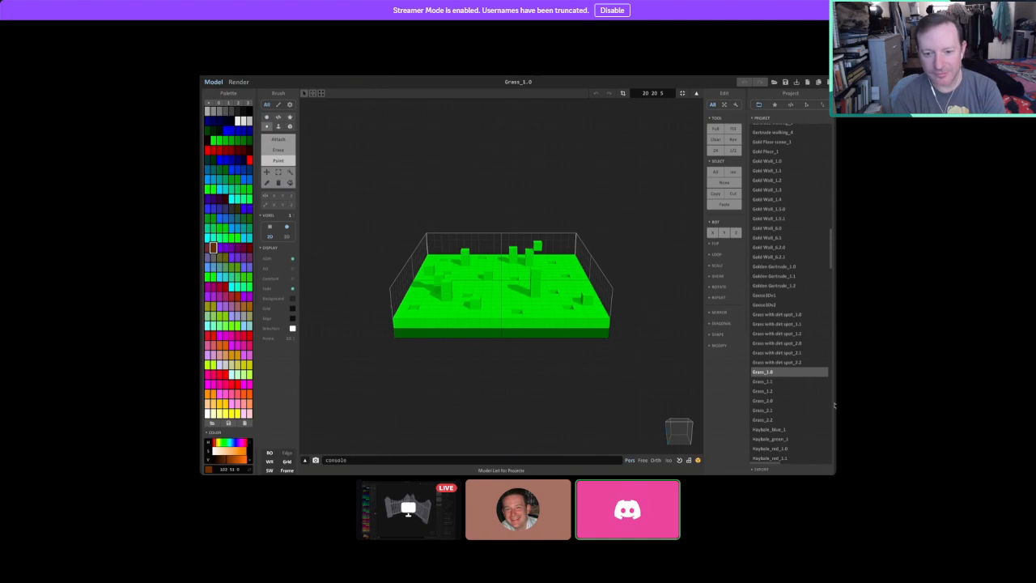
pyautogui.click(762, 399)
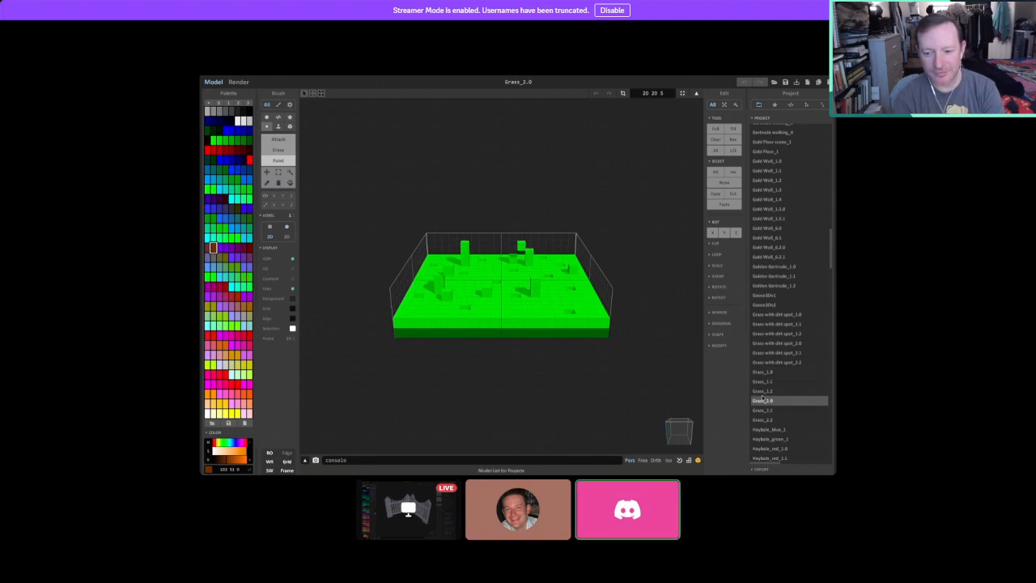
pyautogui.click(767, 374)
pyautogui.click(769, 401)
pyautogui.click(765, 372)
pyautogui.click(766, 400)
pyautogui.click(765, 373)
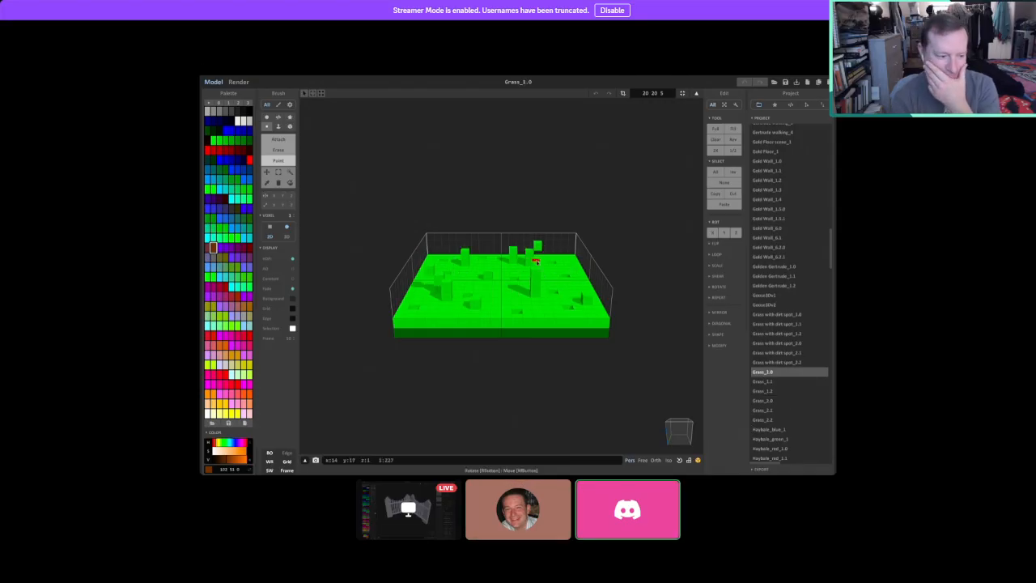
pyautogui.click(775, 402)
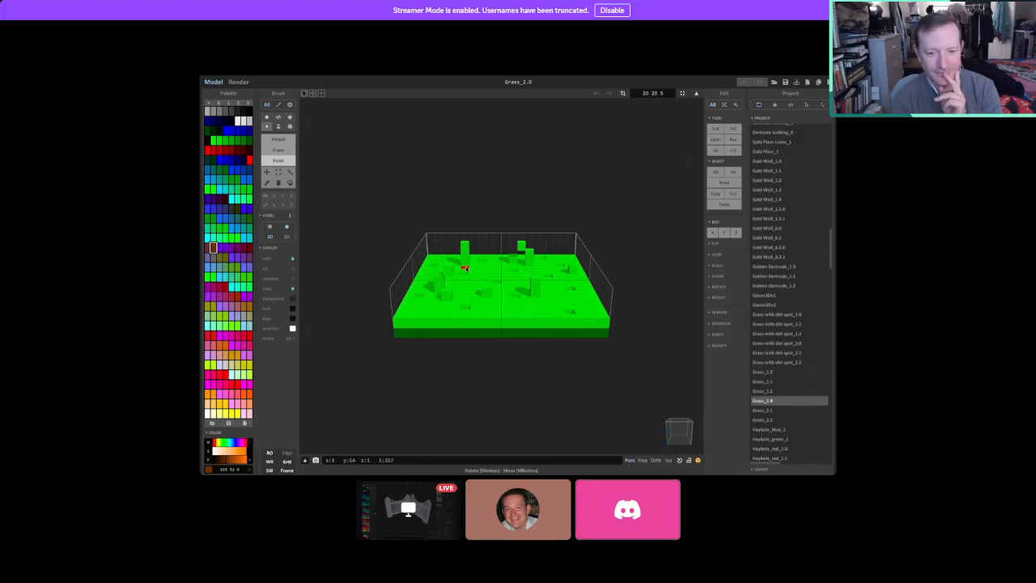
pyautogui.click(769, 373)
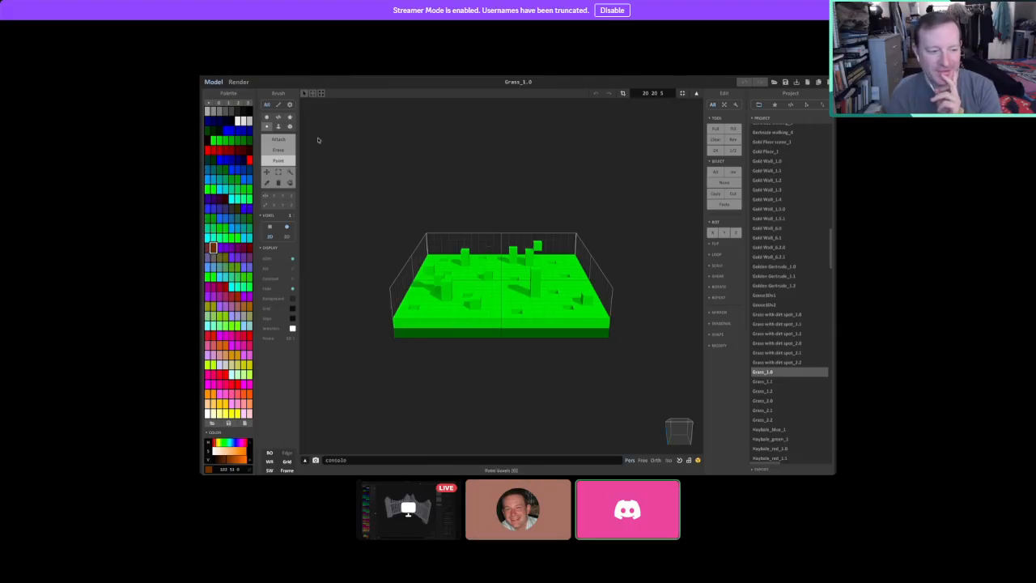
# Examine the Grass_1.0 model from several sides.
pyautogui.moveTo(618, 280); pyautogui.dragTo(443, 245, button='right')
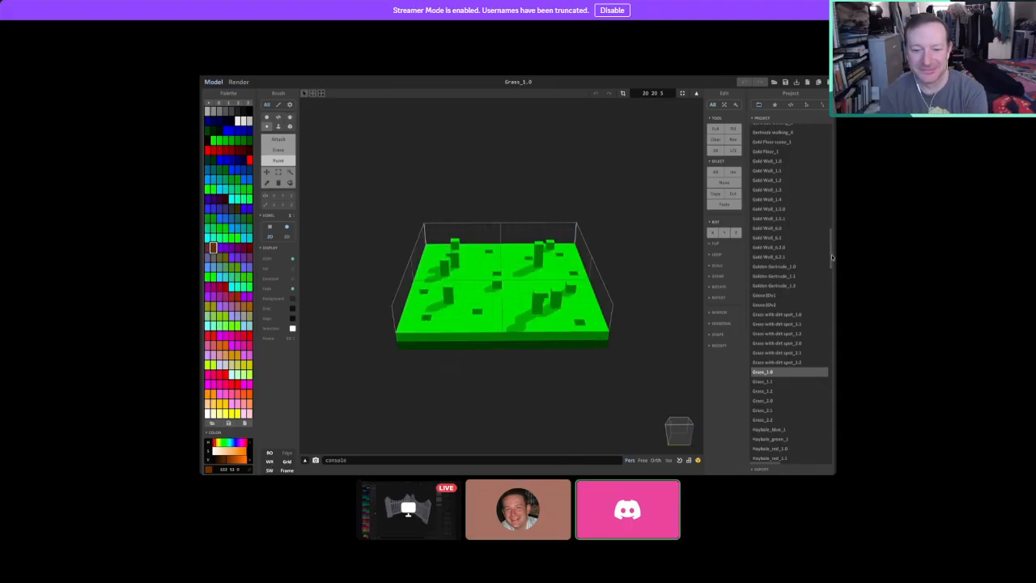
pyautogui.scroll(-3, 831, 260)
pyautogui.moveTo(654, 352); pyautogui.dragTo(486, 354, button='right')
pyautogui.moveTo(429, 324); pyautogui.dragTo(538, 371, button='right')
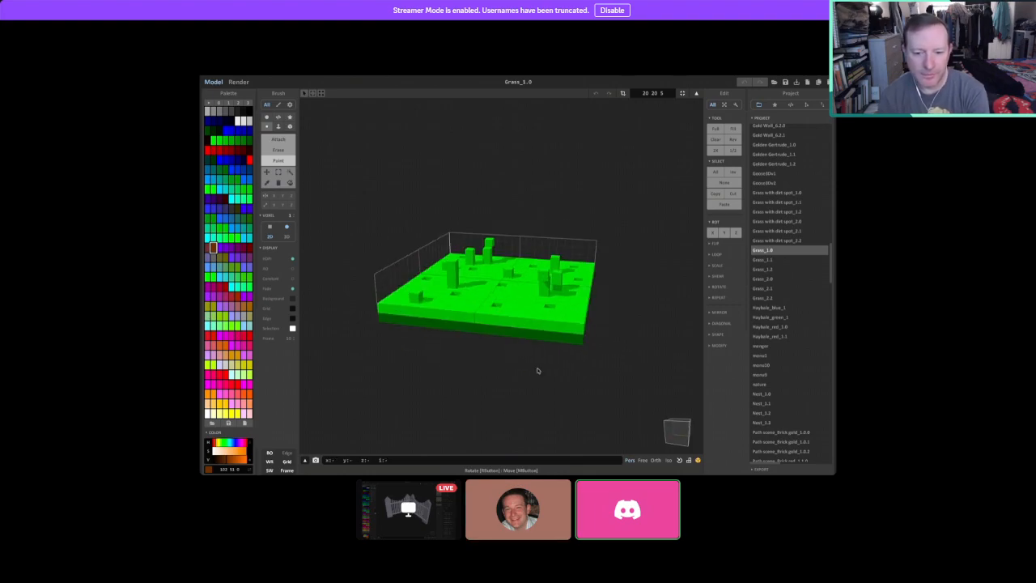
# Open the Grass_2.2 model and inspect it from several angles.
pyautogui.click(762, 298)
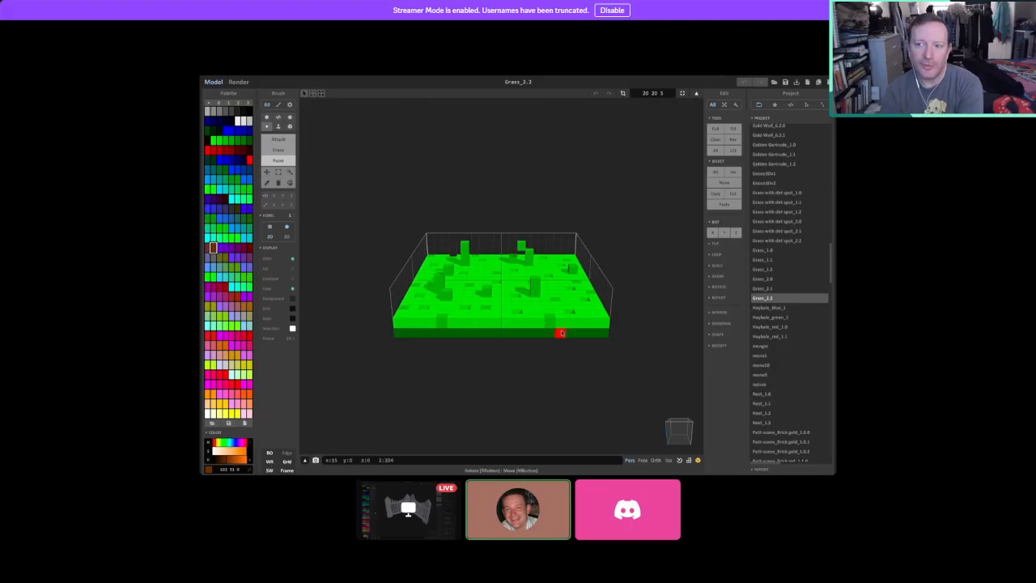
pyautogui.moveTo(537, 333); pyautogui.dragTo(583, 191, button='right')
pyautogui.moveTo(509, 345); pyautogui.dragTo(470, 326, button='right')
# Review the Haybale_blue_1, Haybale_green_1 and Haybale_red_1.0 models, and examine the blue haybale from above its end.
pyautogui.click(775, 308)
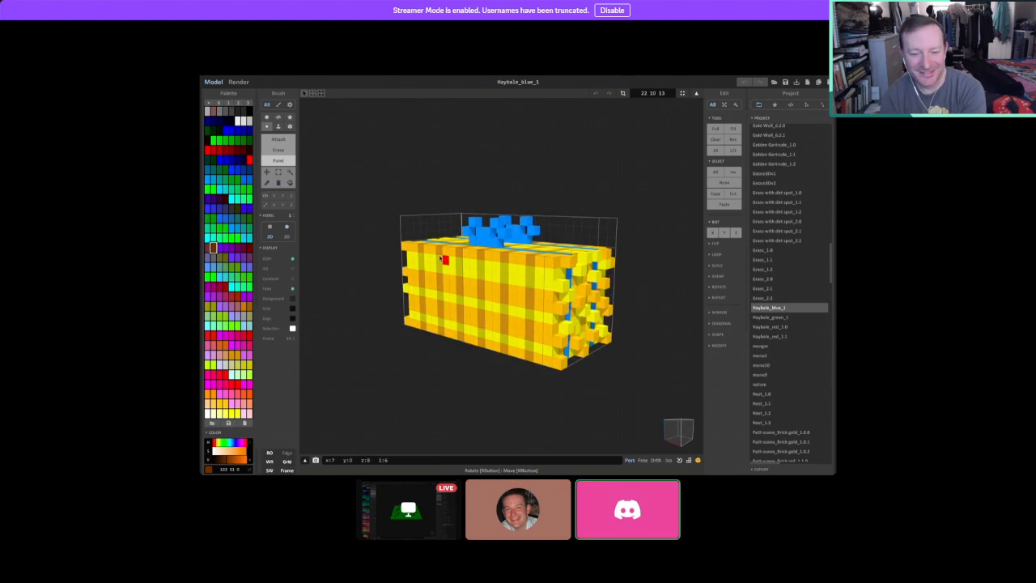
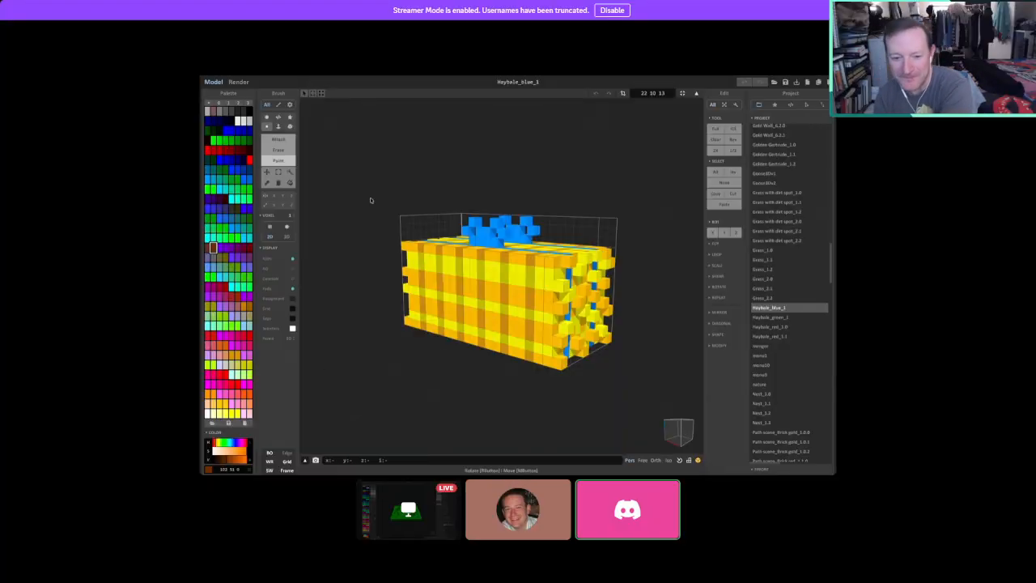
pyautogui.click(770, 318)
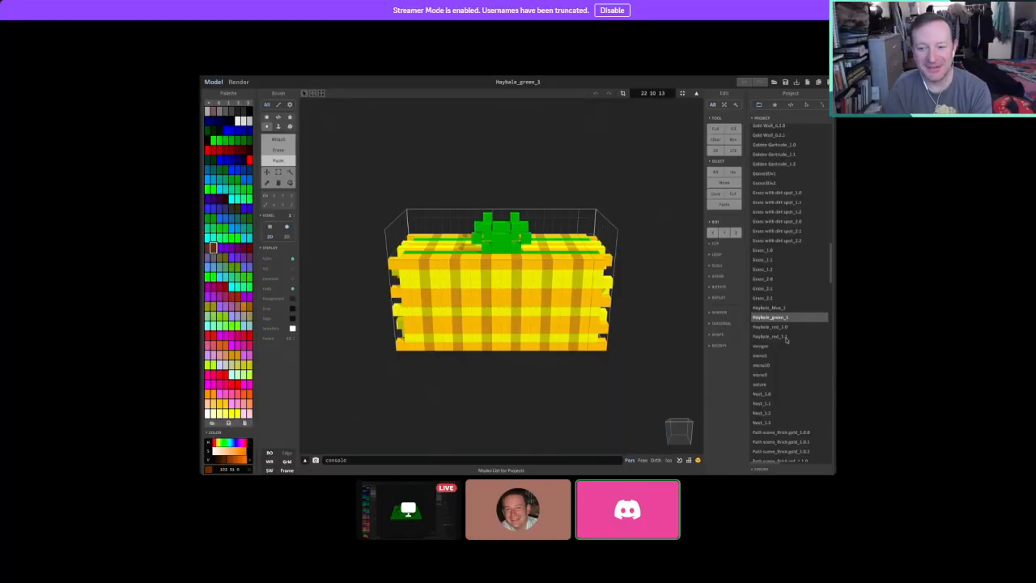
pyautogui.click(778, 326)
pyautogui.click(776, 317)
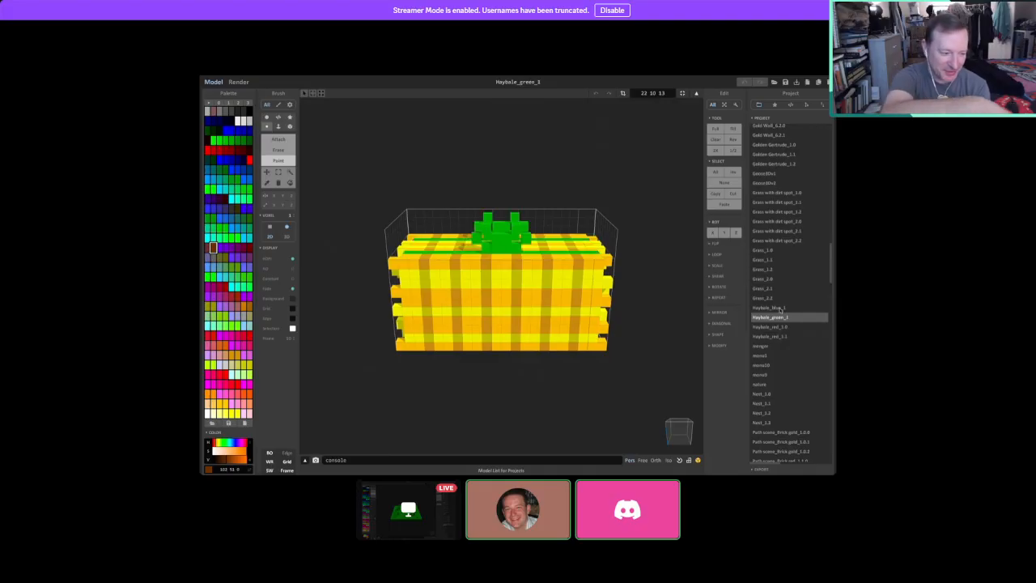
pyautogui.click(779, 307)
pyautogui.moveTo(626, 327); pyautogui.dragTo(474, 259, button='right')
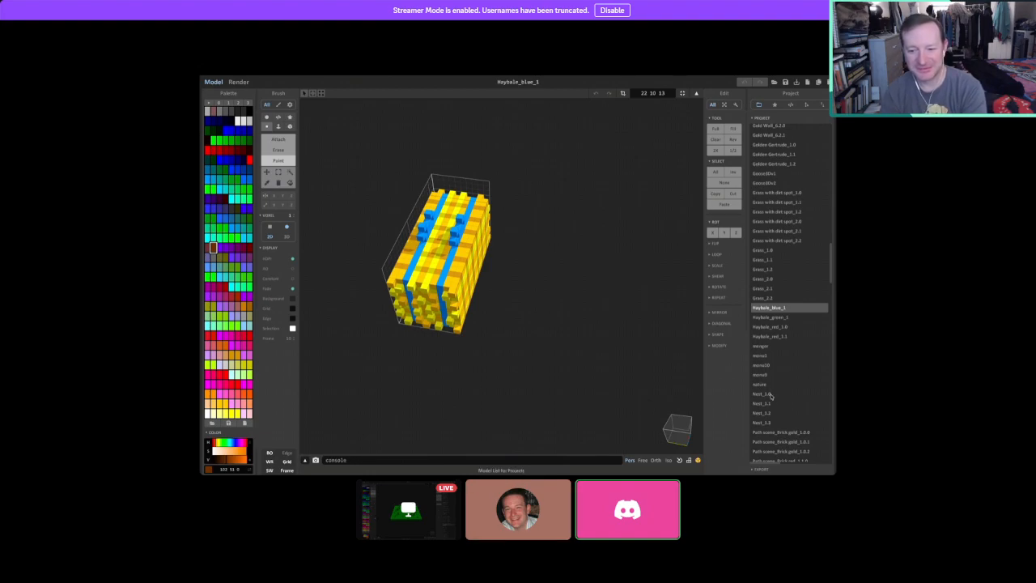
# Review the nest models from Nest_1.3 back to Nest_1.0, turning them to see their shape and shading.
pyautogui.click(773, 432)
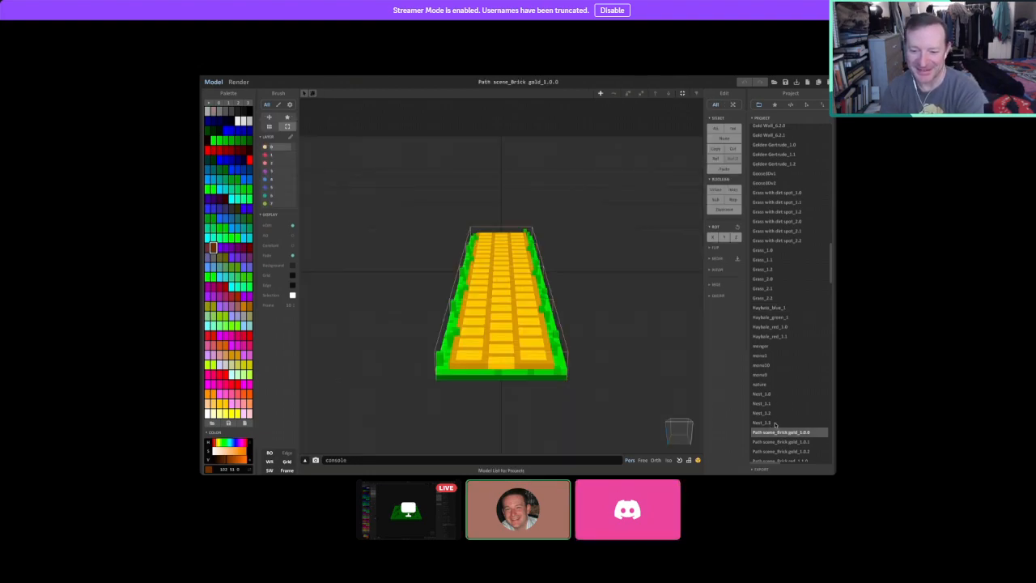
pyautogui.click(773, 423)
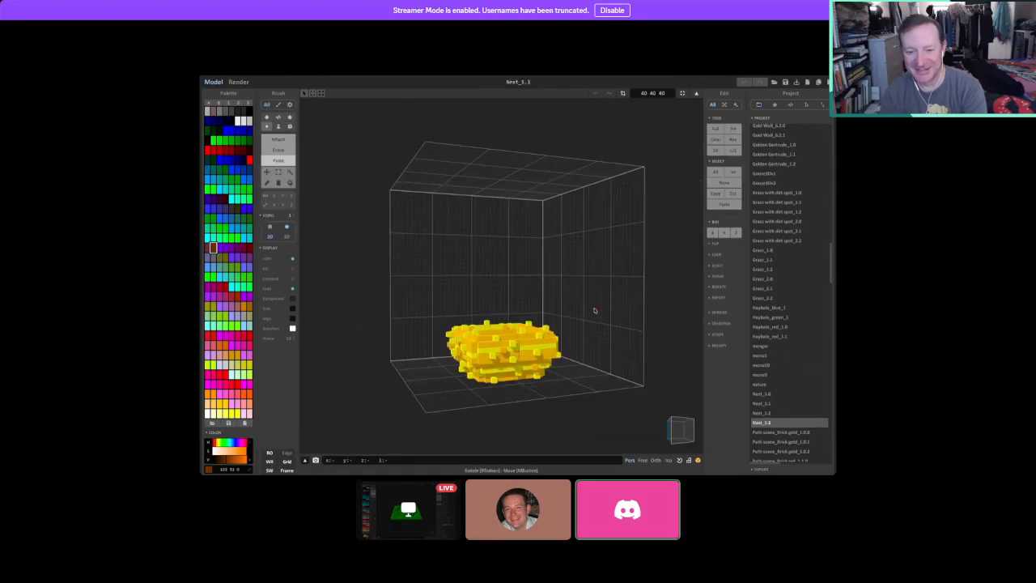
pyautogui.moveTo(632, 308); pyautogui.dragTo(713, 387, button='right')
pyautogui.click(761, 413)
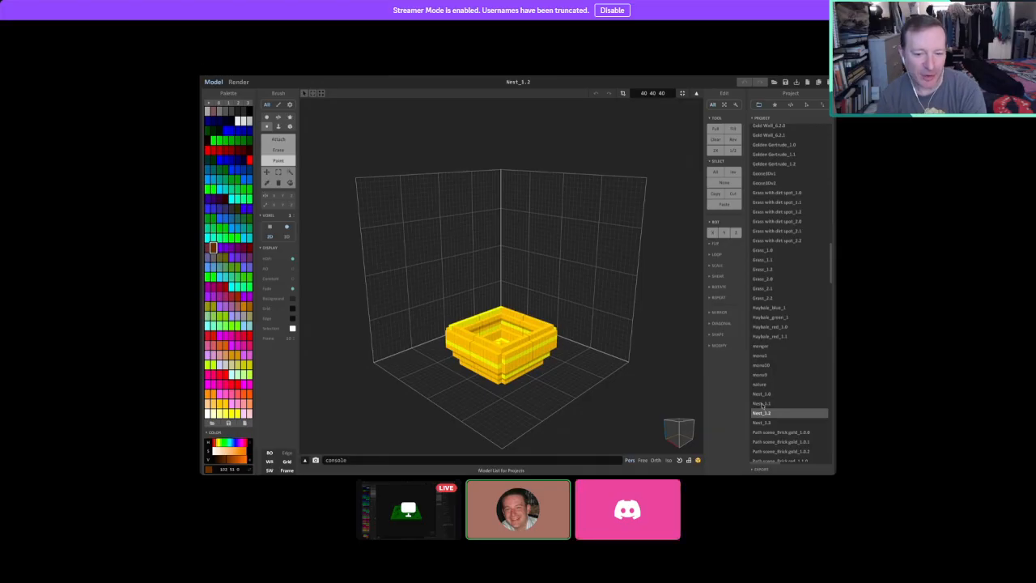
pyautogui.click(762, 404)
pyautogui.moveTo(534, 332); pyautogui.dragTo(433, 299, button='right')
pyautogui.click(761, 403)
pyautogui.click(761, 394)
pyautogui.moveTo(518, 340); pyautogui.dragTo(547, 349, button='right')
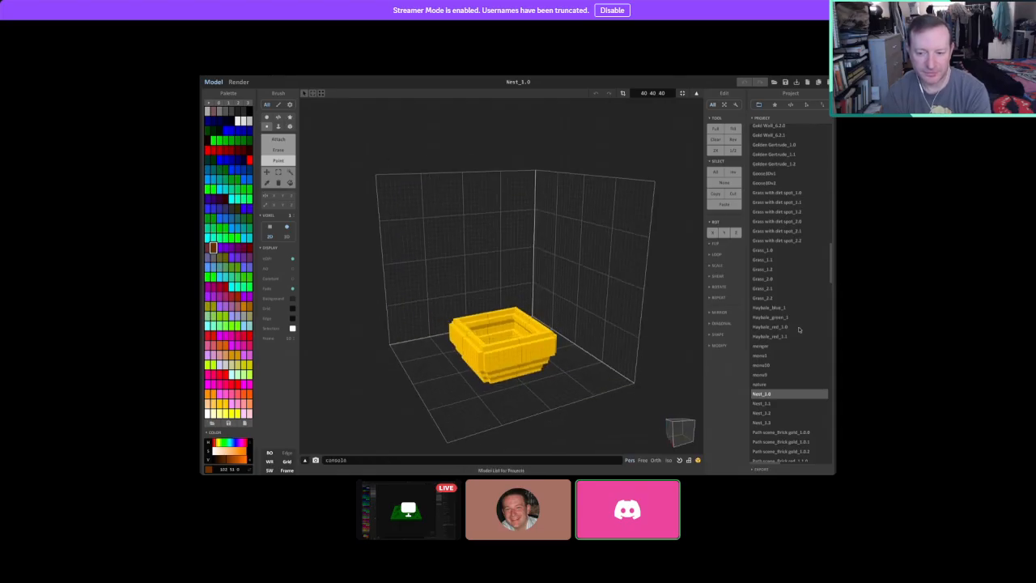
# Go through the blue, green and two red haybale models in order, finishing on Haybale_red_1.1.
pyautogui.click(771, 308)
pyautogui.click(771, 317)
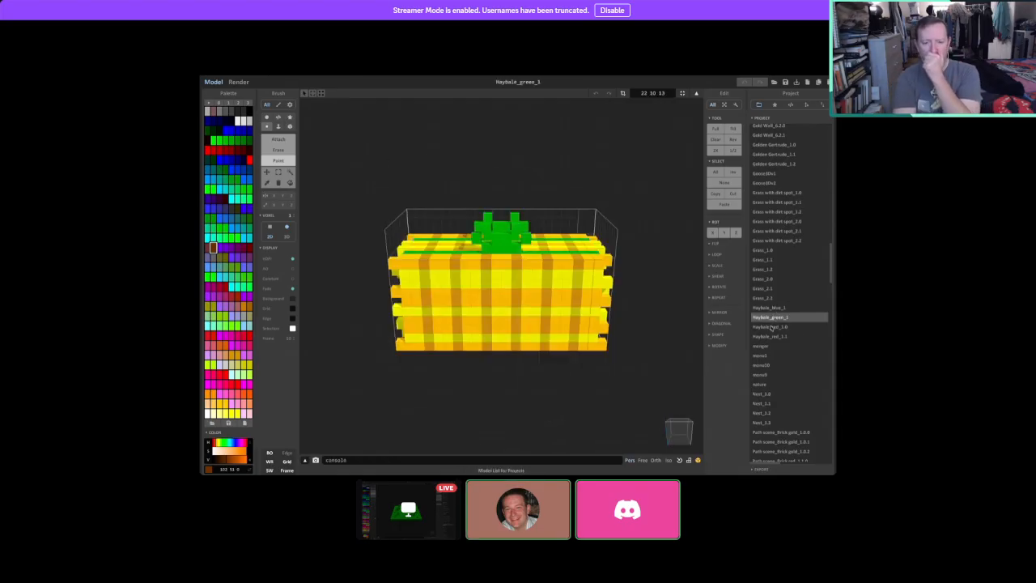
pyautogui.click(769, 326)
pyautogui.click(769, 336)
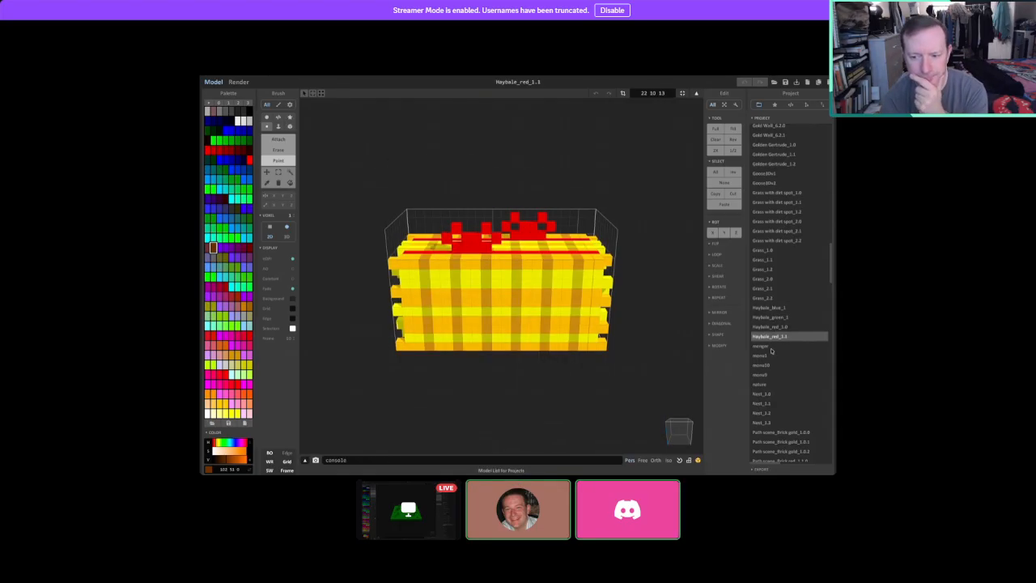
# Open Nest_1.3 and inspect it from a raised corner view and a low side view.
pyautogui.click(769, 423)
pyautogui.moveTo(453, 350); pyautogui.dragTo(421, 357, button='right')
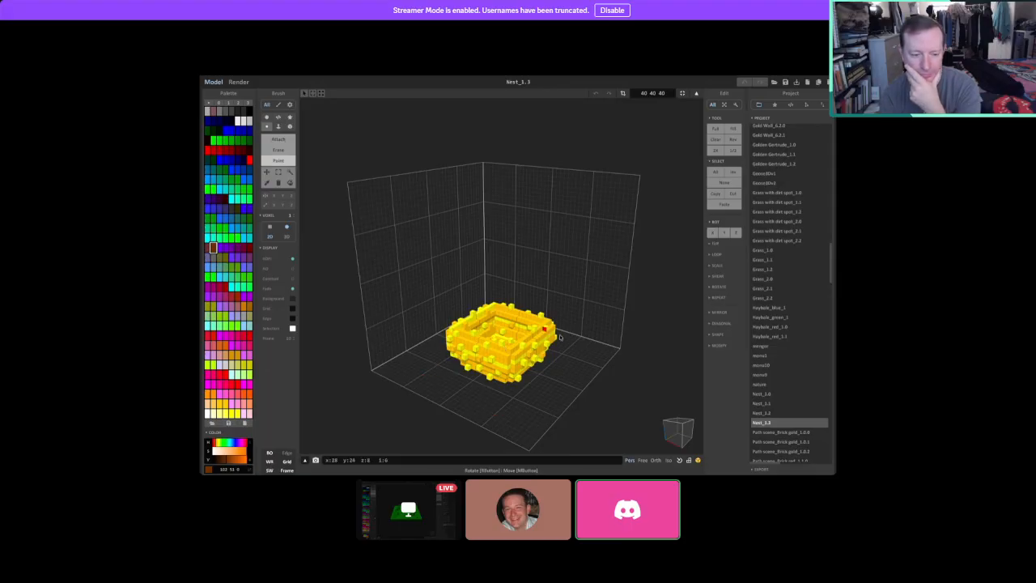
pyautogui.moveTo(559, 336); pyautogui.dragTo(461, 294, button='right')
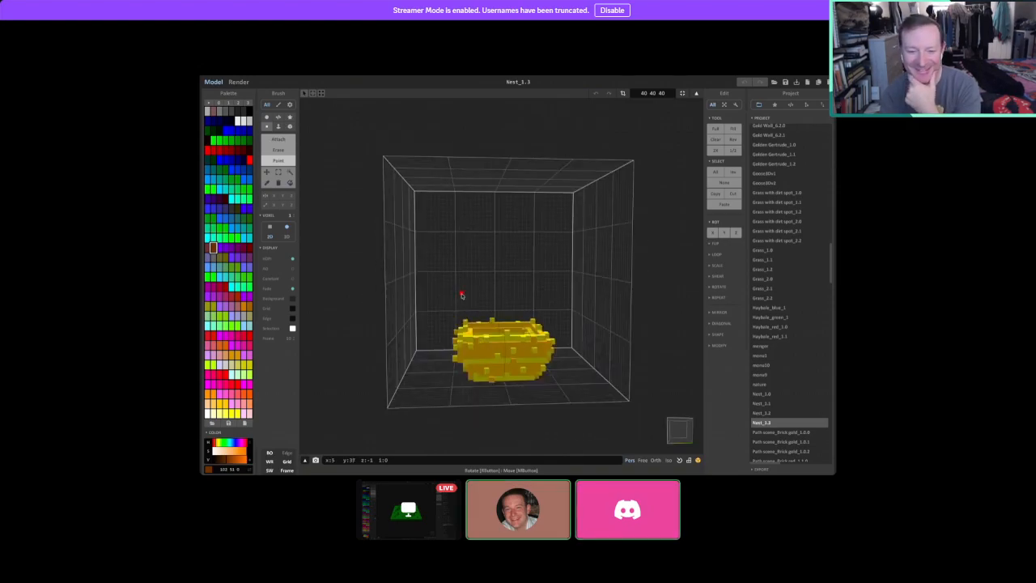
# Hide the grid around Nest_1.3 and view the nest from other angles.
pyautogui.click(287, 462)
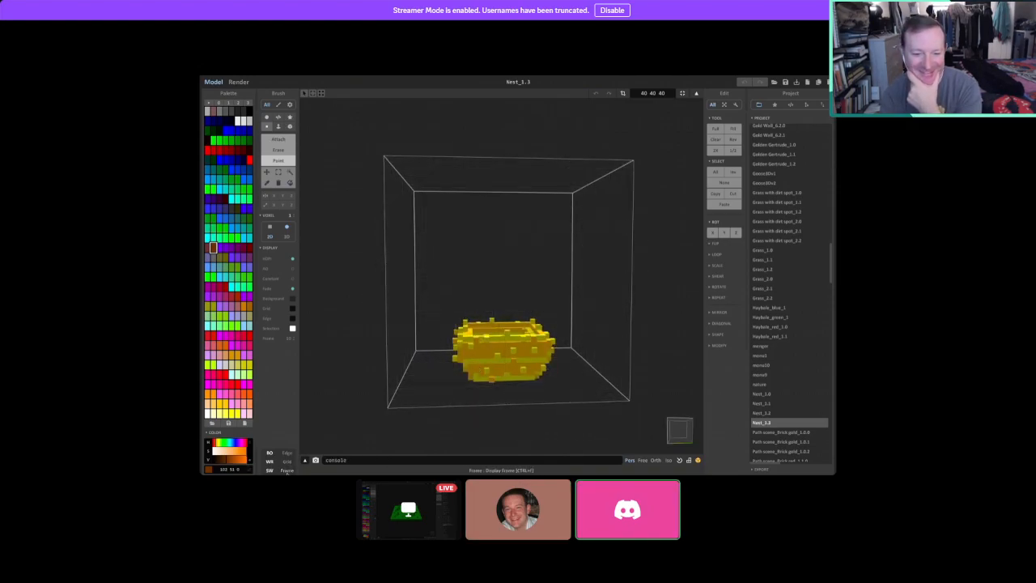
pyautogui.moveTo(603, 397); pyautogui.dragTo(546, 405, button='right')
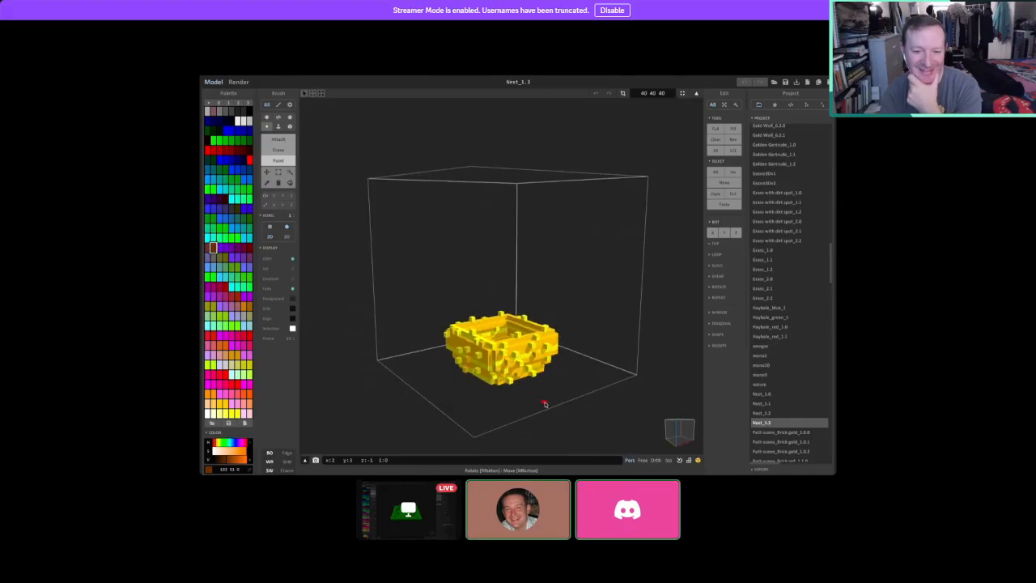
pyautogui.moveTo(548, 357); pyautogui.dragTo(670, 370, button='right')
# Compare Nest_1.3, including its inside from above, with the Haybale_green_1 and Haybale_red_1.0 models.
pyautogui.click(771, 316)
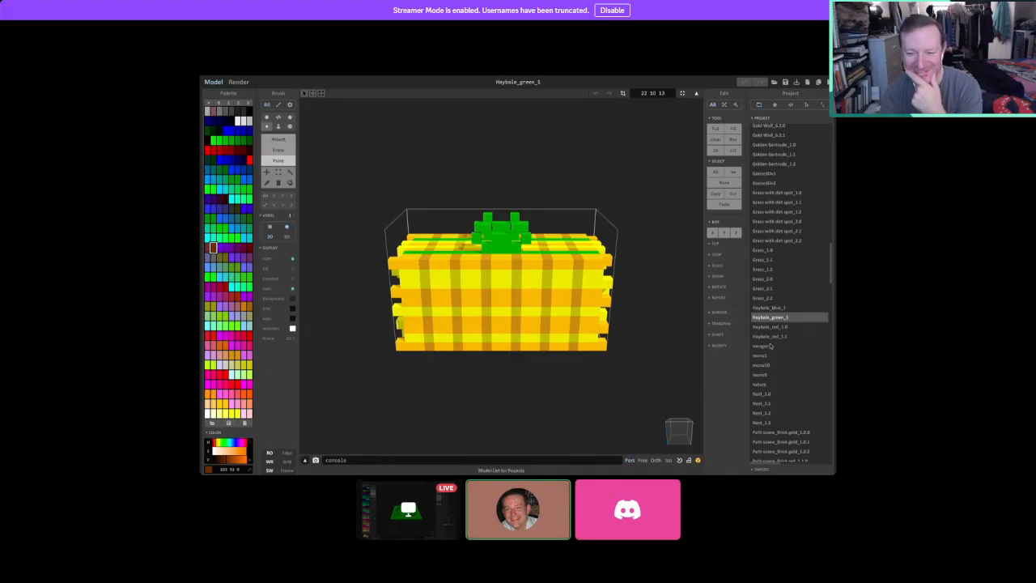
pyautogui.click(767, 425)
pyautogui.moveTo(557, 342); pyautogui.dragTo(535, 357, button='right')
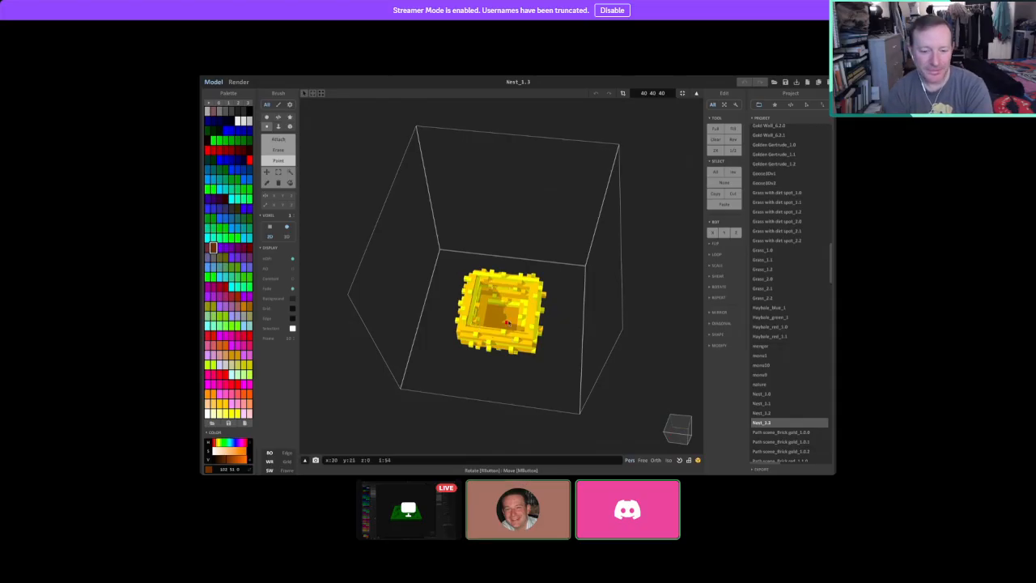
pyautogui.moveTo(559, 328); pyautogui.dragTo(695, 413, button='right')
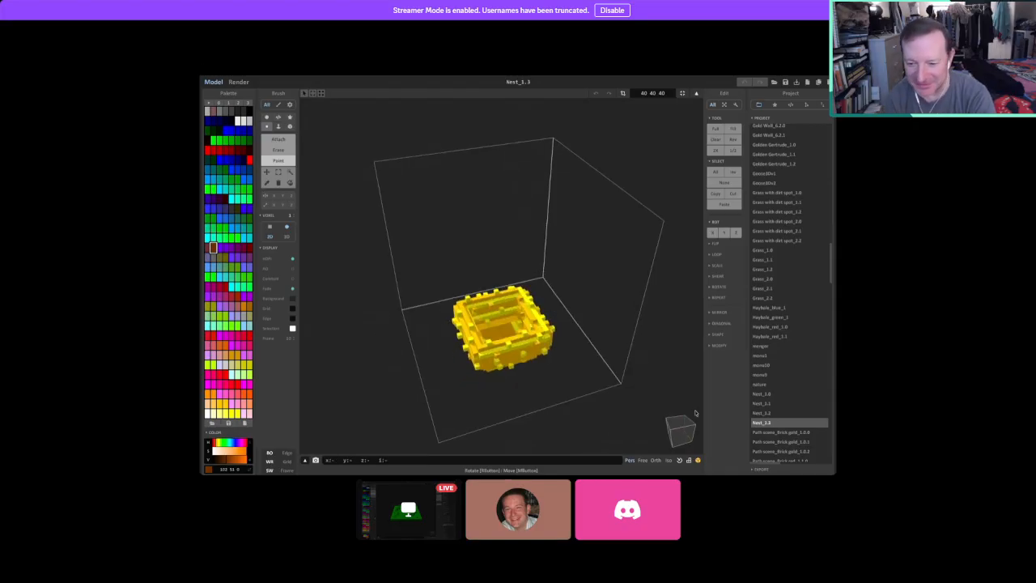
pyautogui.click(776, 327)
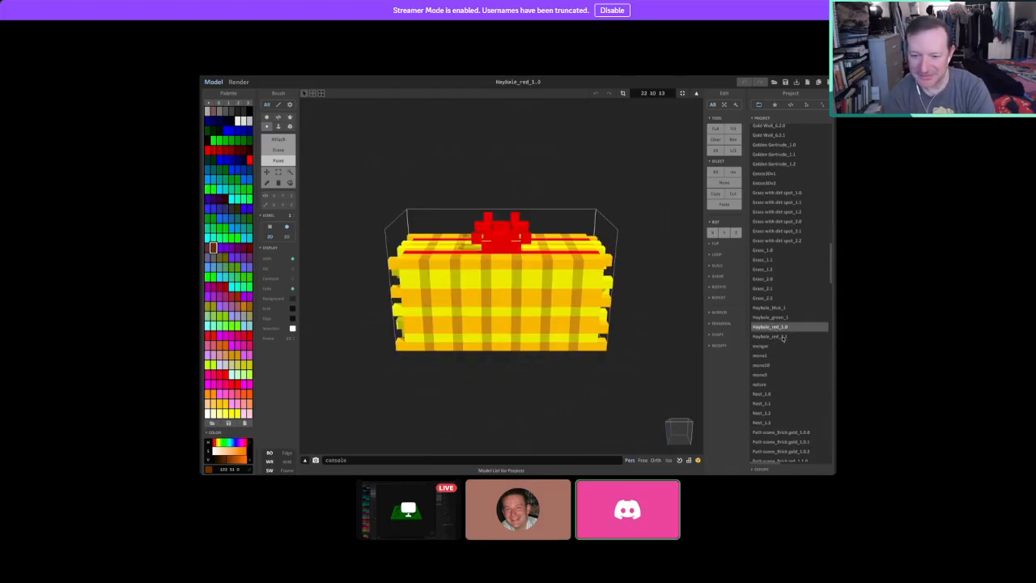
# Open Haybale_red_1.1 and inspect its bows, long sides and end face from several angles.
pyautogui.click(770, 336)
pyautogui.moveTo(659, 353); pyautogui.dragTo(511, 252, button='right')
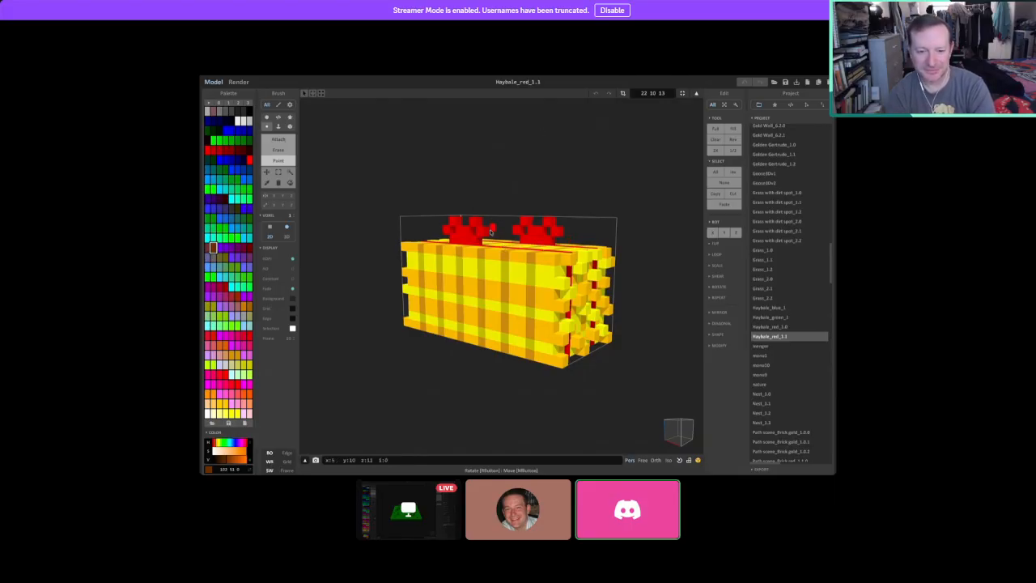
pyautogui.moveTo(548, 270); pyautogui.dragTo(555, 275, button='right')
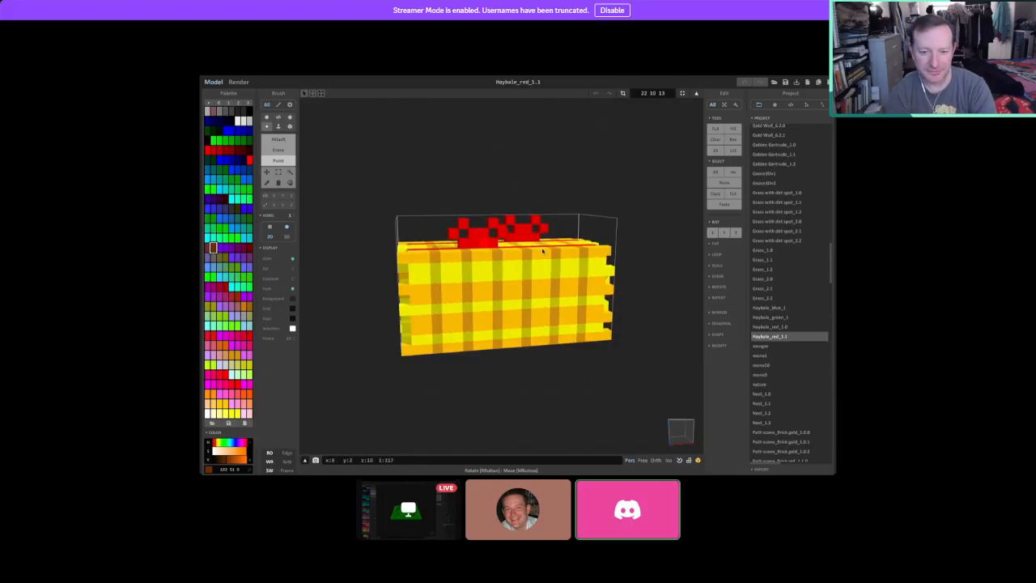
pyautogui.moveTo(534, 325); pyautogui.dragTo(418, 280, button='right')
pyautogui.moveTo(588, 310); pyautogui.dragTo(567, 340, button='right')
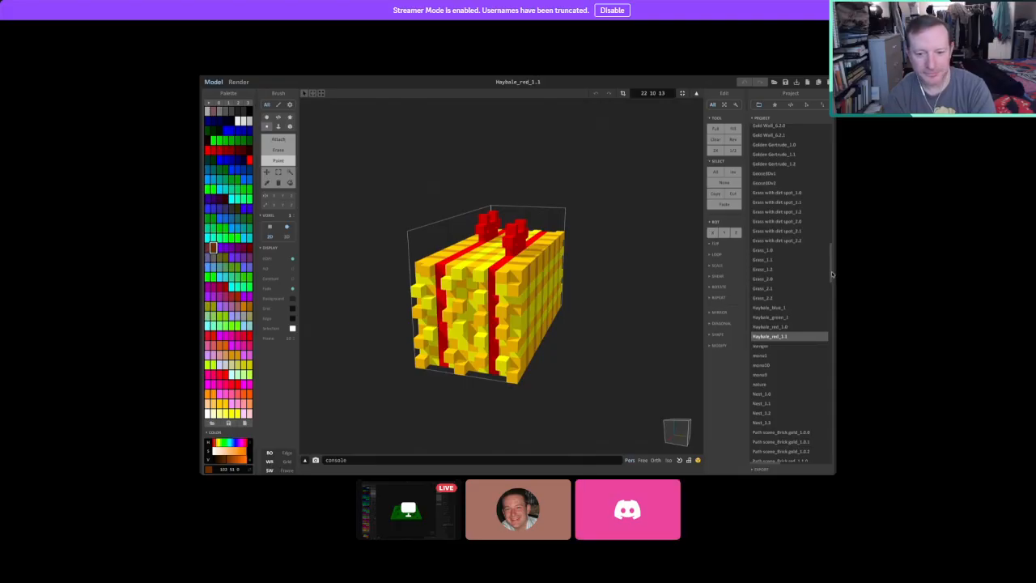
# Look at Haybale_red_1.1 from a low angle, and inspect Path scene_Brick gold_1.0.0 from raised and low end-on views.
pyautogui.scroll(-3, 809, 277)
pyautogui.moveTo(535, 360); pyautogui.dragTo(647, 365, button='right')
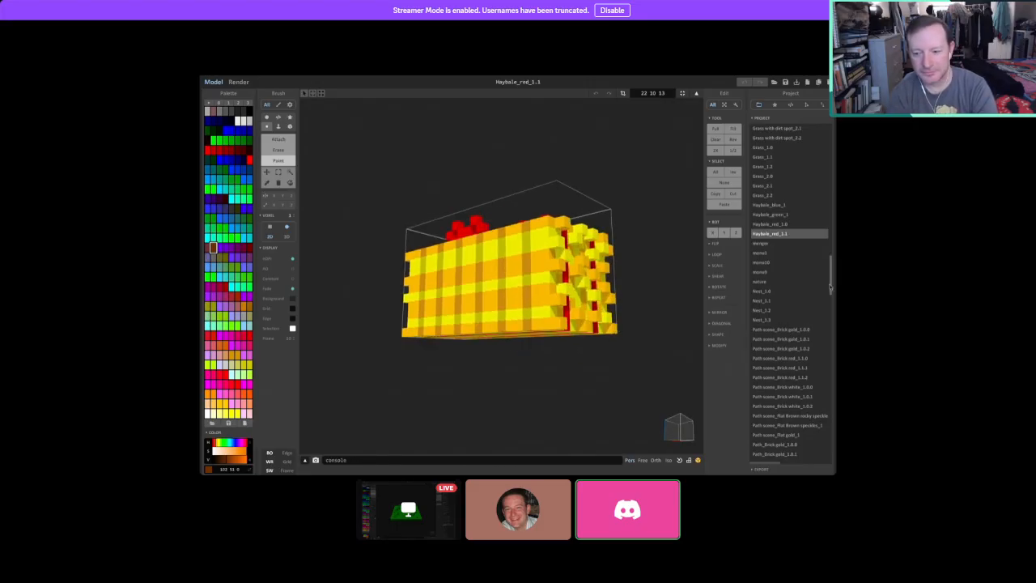
pyautogui.scroll(-2, 789, 306)
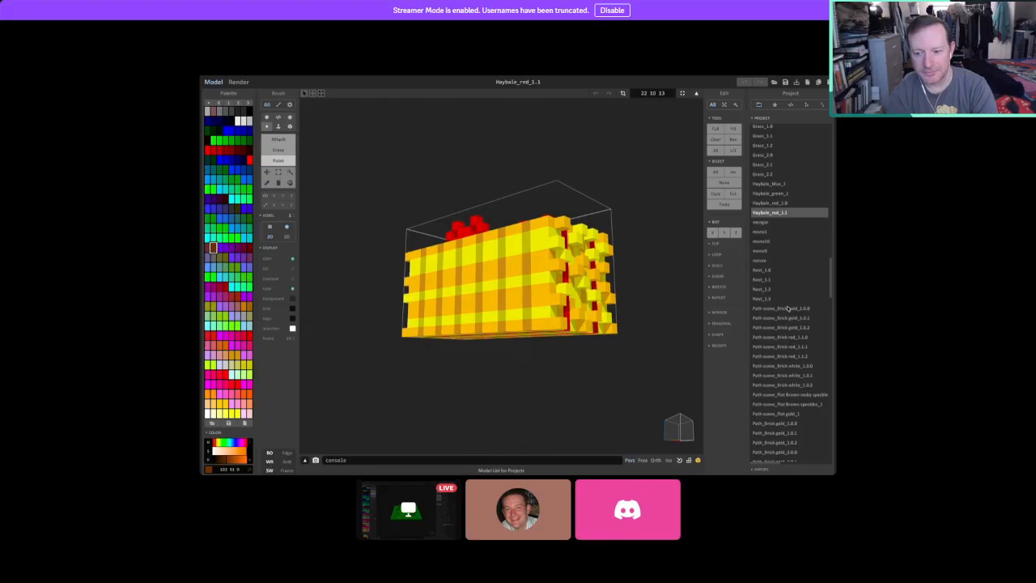
pyautogui.click(787, 309)
pyautogui.moveTo(624, 344); pyautogui.dragTo(471, 295, button='right')
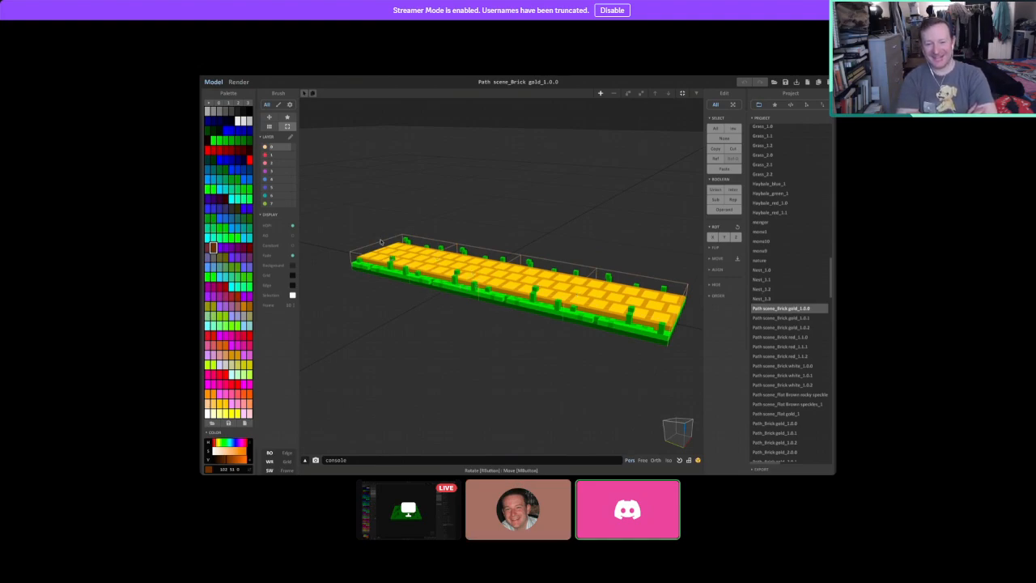
pyautogui.moveTo(477, 272); pyautogui.dragTo(423, 324, button='right')
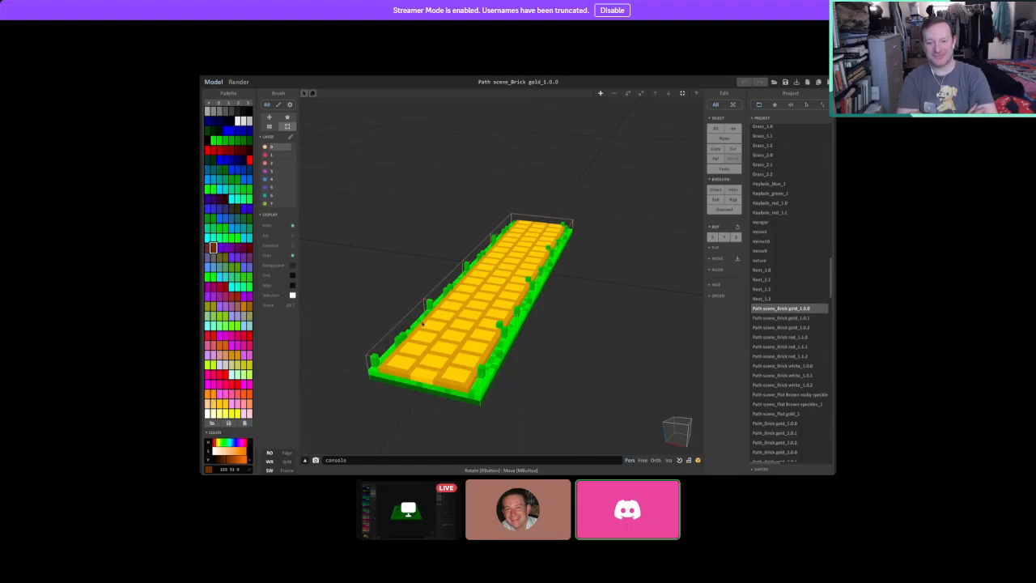
pyautogui.press('Down')
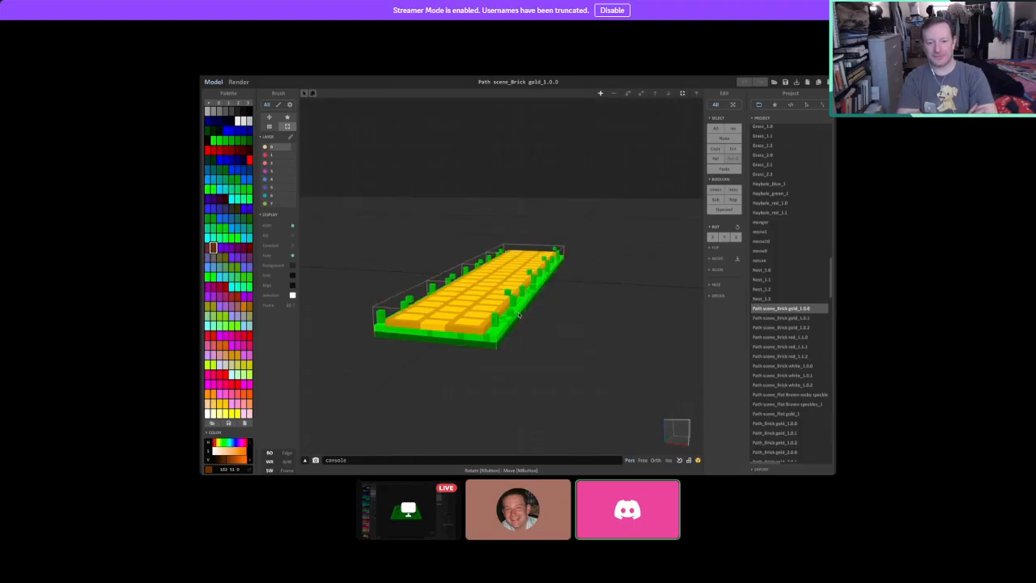
pyautogui.moveTo(620, 369); pyautogui.dragTo(617, 356, button='right')
pyautogui.click(806, 308)
pyautogui.moveTo(629, 316); pyautogui.dragTo(591, 301, button='right')
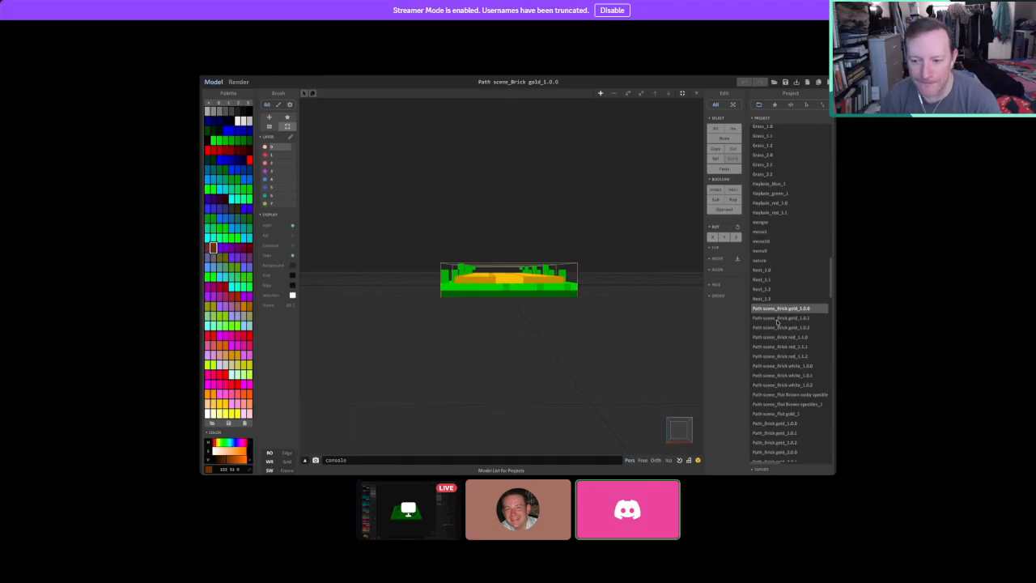
# Open Path scene_Brick gold_1.0.1 and inspect its raised bricks from low and elevated corner views.
pyautogui.click(778, 319)
pyautogui.moveTo(618, 345); pyautogui.dragTo(492, 285, button='right')
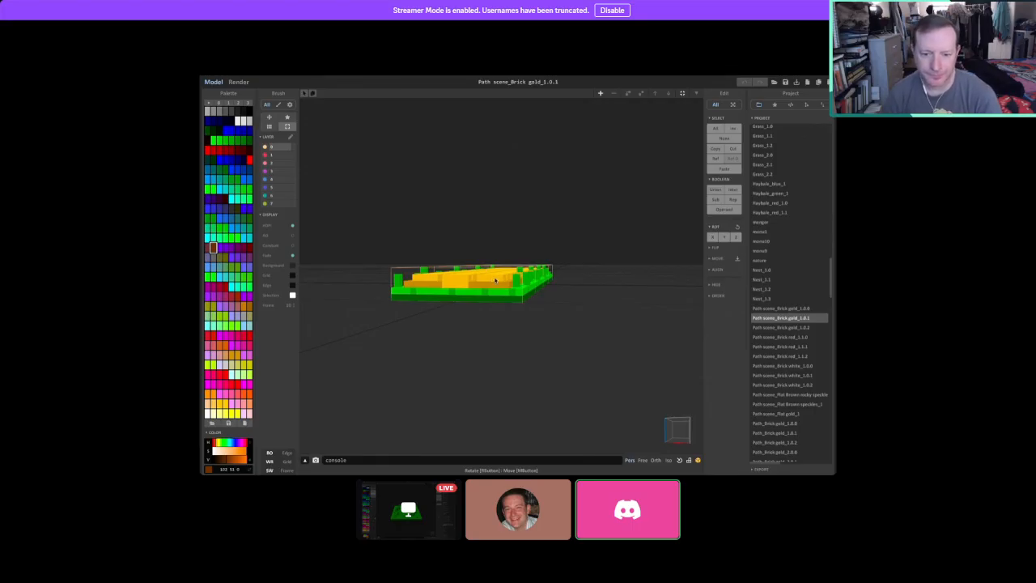
pyautogui.moveTo(546, 294); pyautogui.dragTo(722, 322, button='right')
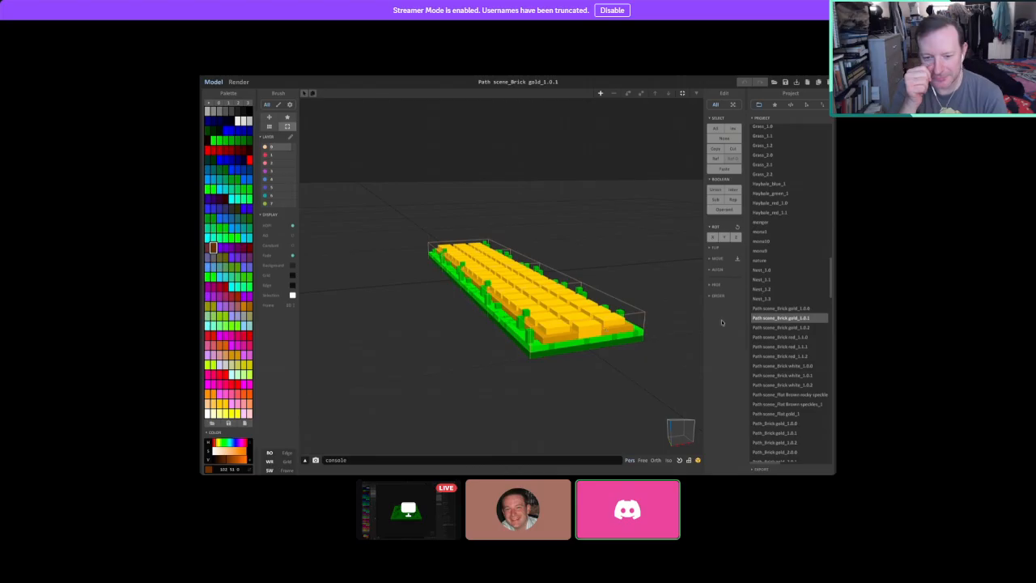
# Compare Path scene_Brick gold_1.0.2 with the gold 1.0.0 and 1.0.1 path scenes.
pyautogui.click(779, 327)
pyautogui.moveTo(620, 332); pyautogui.dragTo(798, 310, button='right')
pyautogui.click(766, 309)
pyautogui.click(773, 319)
pyautogui.click(779, 327)
# Go through the three red brick path scenes in order, finishing on Path scene_Brick red_1.1.2.
pyautogui.click(784, 337)
pyautogui.moveTo(622, 366); pyautogui.dragTo(688, 370, button='right')
pyautogui.click(779, 347)
pyautogui.click(781, 356)
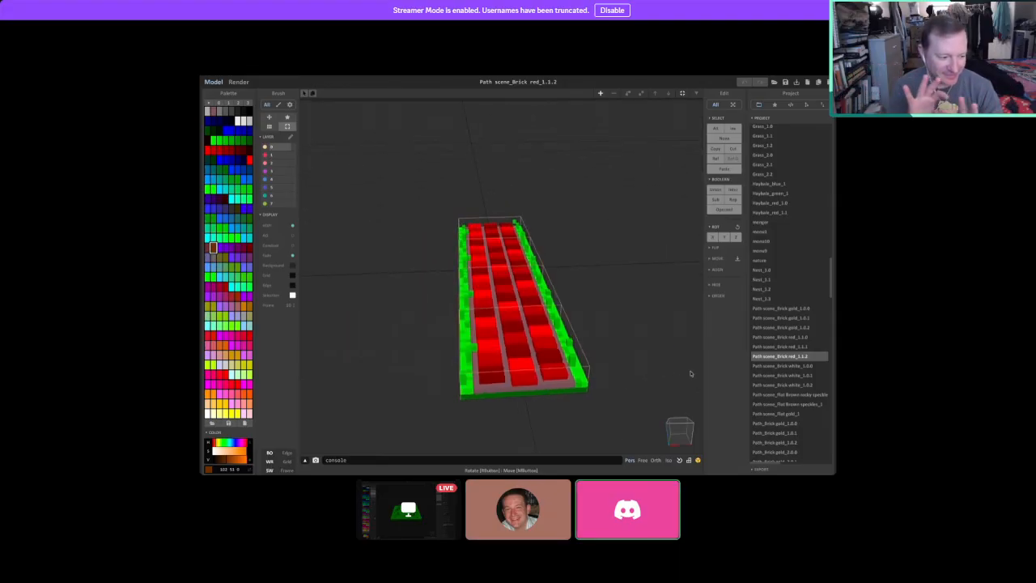
# Inspect Path scene_Brick red_1.1.1 from above and compare it with Path scene_Brick red_1.1.2.
pyautogui.click(782, 347)
pyautogui.moveTo(623, 352); pyautogui.dragTo(498, 270, button='right')
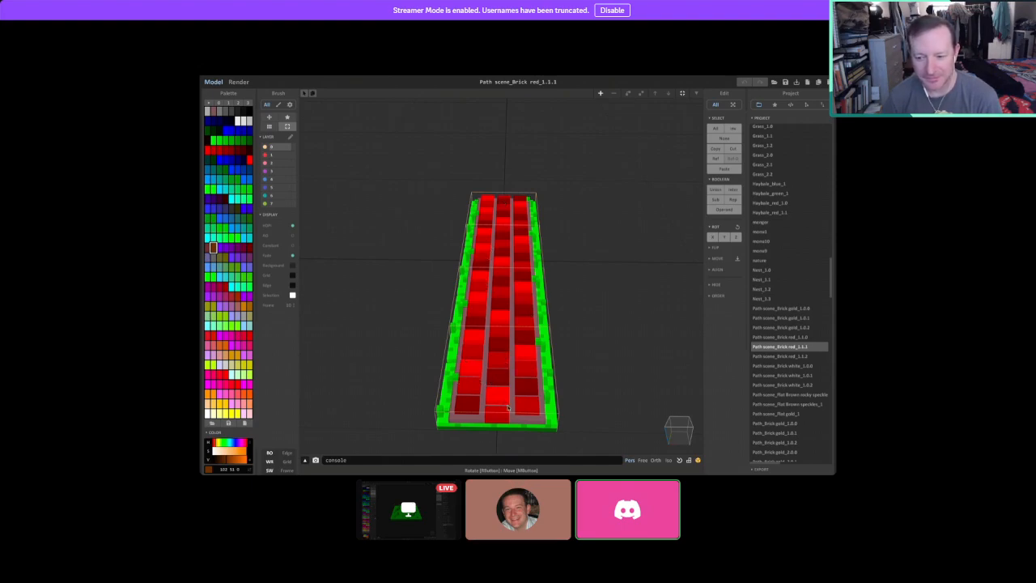
pyautogui.moveTo(582, 356); pyautogui.dragTo(312, 312, button='right')
pyautogui.click(787, 357)
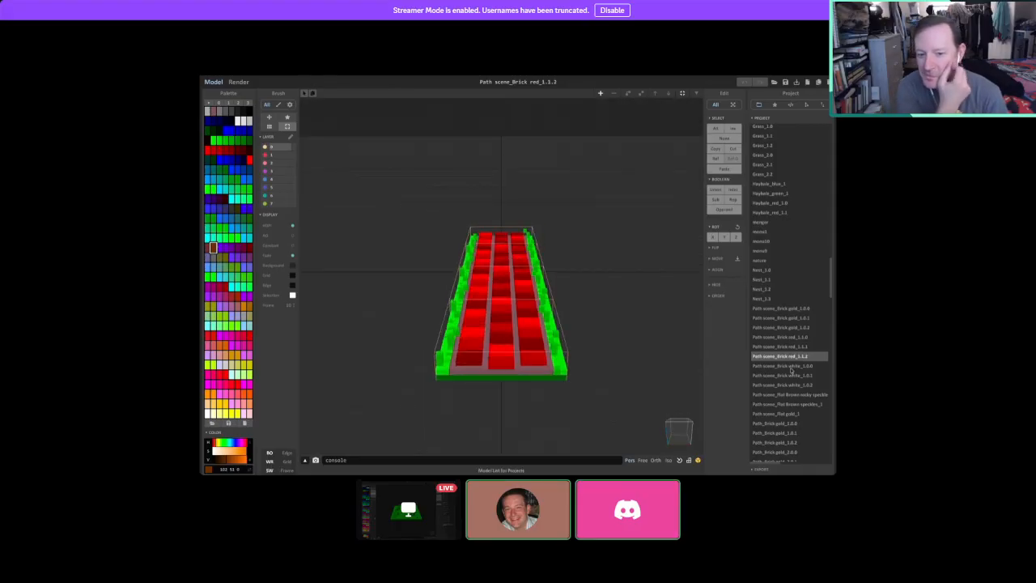
# Review the white brick path scenes 1.0.0, 1.0.1 and 1.0.2 in order.
pyautogui.click(799, 366)
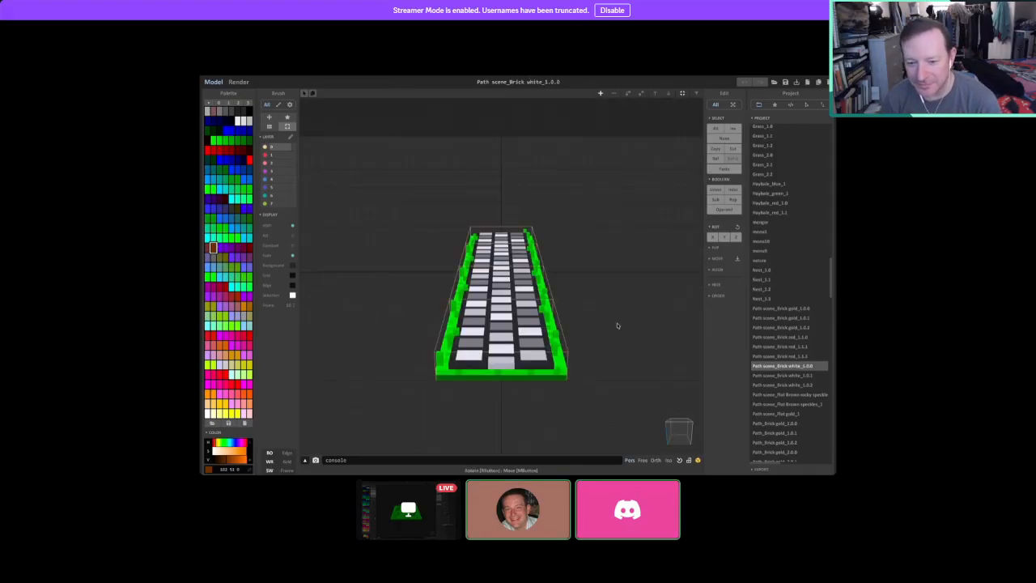
pyautogui.click(787, 376)
pyautogui.moveTo(620, 343); pyautogui.dragTo(534, 367, button='right')
pyautogui.click(800, 385)
# Inspect the Flat Brown rocky speckles path scene from several angles and compare it with Path scene_Flat Brown speckles_1.
pyautogui.click(790, 395)
pyautogui.moveTo(544, 364); pyautogui.dragTo(484, 255, button='right')
pyautogui.press('Down')
pyautogui.moveTo(491, 339)
pyautogui.mouseDown(button='right')
pyautogui.moveTo(491, 348)
pyautogui.moveTo(490, 325)
pyautogui.mouseUp(button='right')
pyautogui.moveTo(508, 274); pyautogui.dragTo(559, 279, button='right')
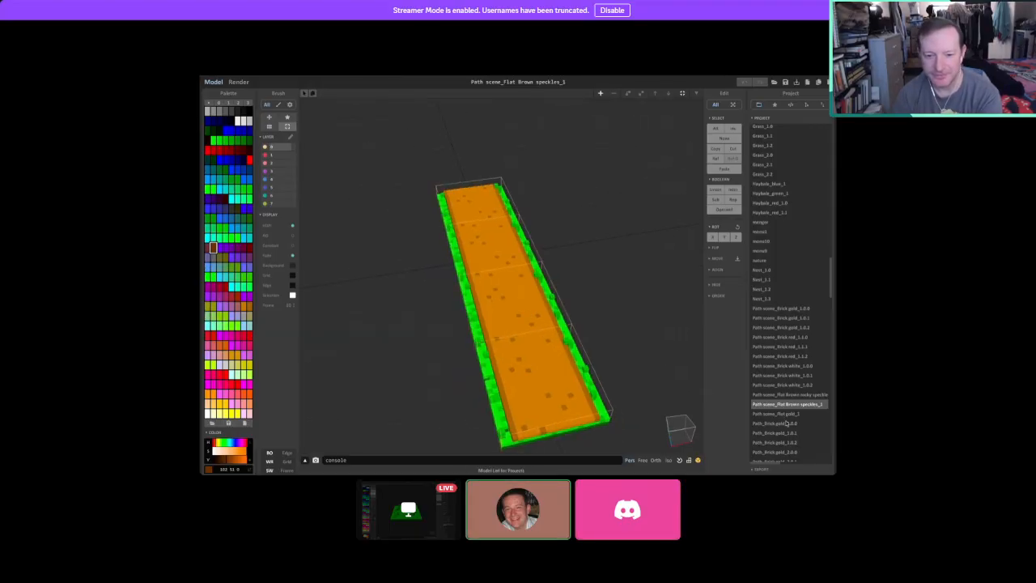
pyautogui.click(789, 395)
pyautogui.click(792, 404)
# View the brown speckled path scene from higher up, and inspect Path scene_Flat gold_1 from raised and low corner views.
pyautogui.scroll(1, 829, 287)
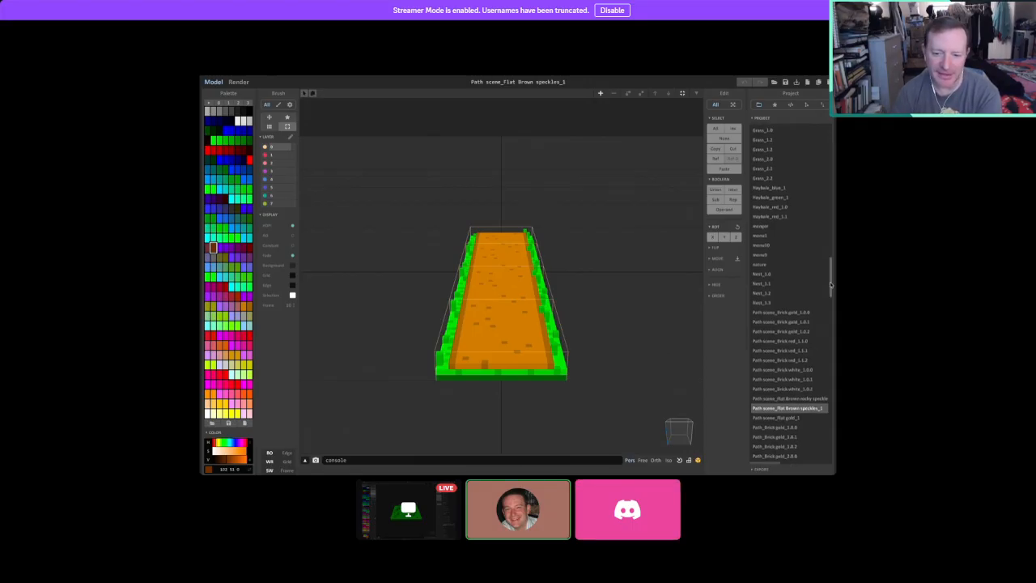
pyautogui.scroll(-3, 820, 334)
pyautogui.moveTo(697, 335); pyautogui.dragTo(630, 340, button='right')
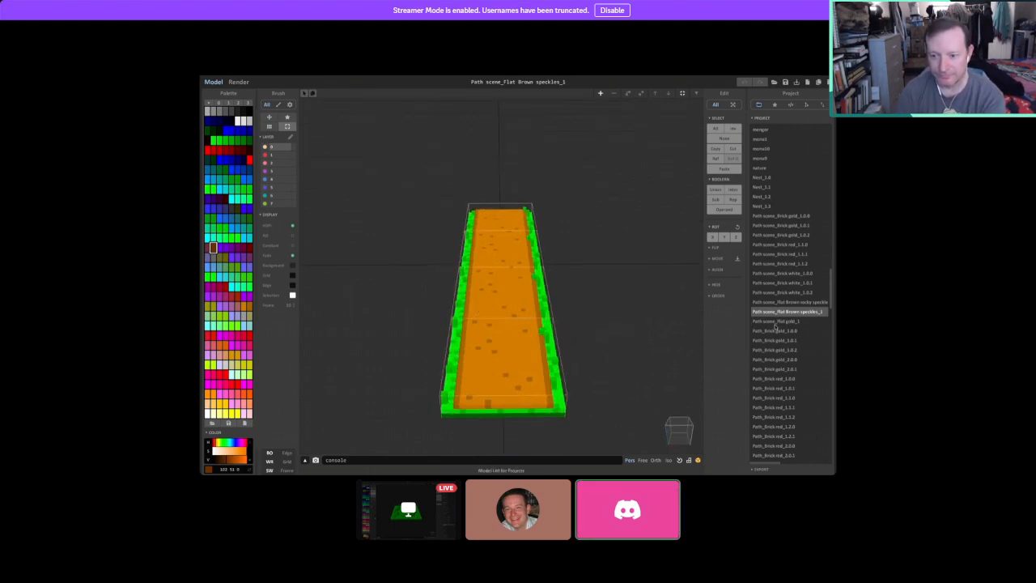
pyautogui.click(777, 322)
pyautogui.moveTo(597, 355)
pyautogui.mouseDown(button='right')
pyautogui.moveTo(569, 365)
pyautogui.moveTo(615, 367)
pyautogui.moveTo(570, 364)
pyautogui.moveTo(623, 350)
pyautogui.moveTo(624, 362)
pyautogui.moveTo(604, 336)
pyautogui.mouseUp(button='right')
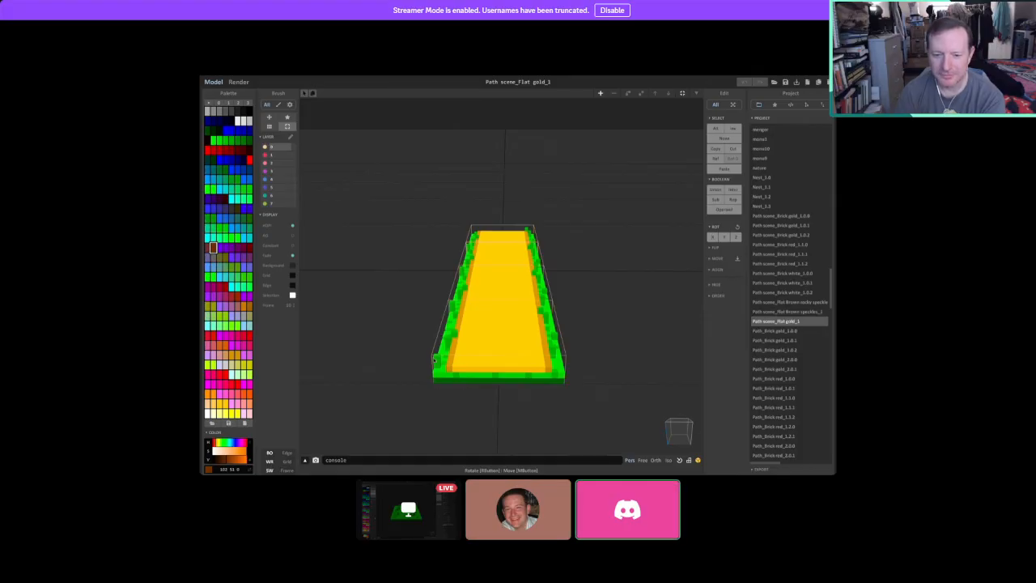
pyautogui.moveTo(586, 395); pyautogui.dragTo(553, 337, button='right')
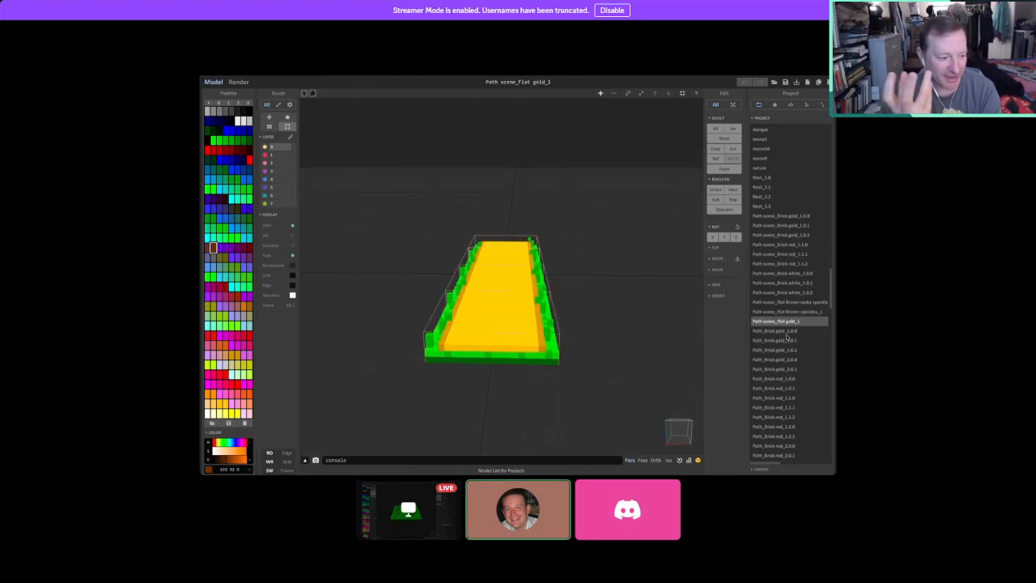
pyautogui.moveTo(615, 364); pyautogui.dragTo(582, 363, button='right')
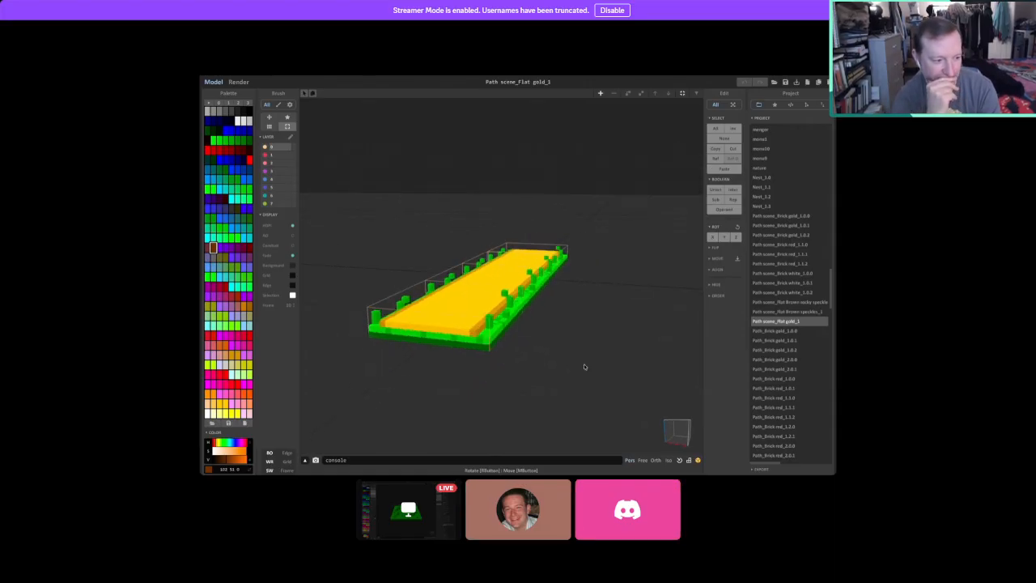
# Go through the Path_Brick gold tiles from 1.0.0 to 2.0.0 and inspect the last one from a raised corner.
pyautogui.click(789, 330)
pyautogui.press('Down')
pyautogui.press('Down')
pyautogui.press('Down')
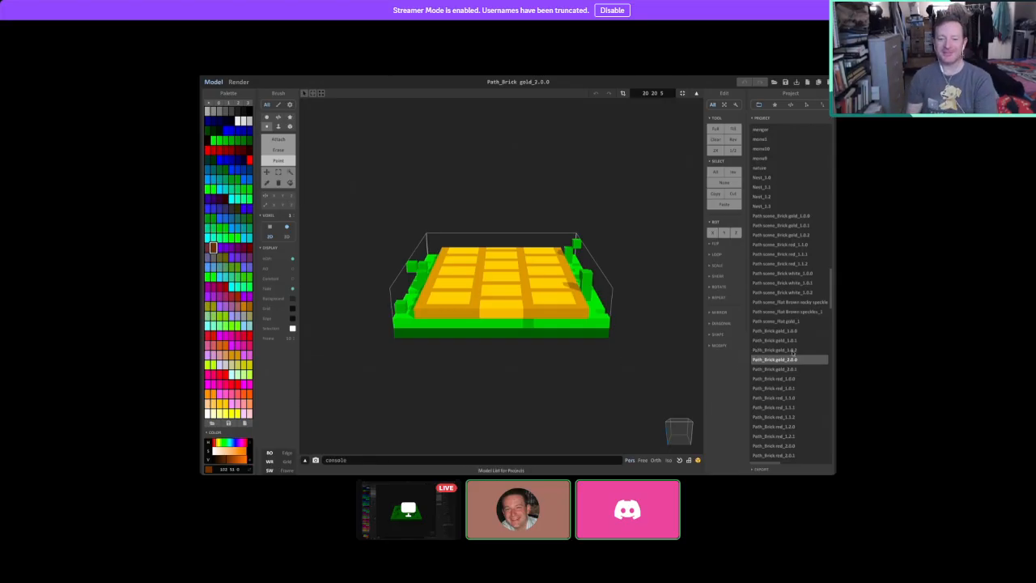
pyautogui.moveTo(567, 348); pyautogui.dragTo(722, 358, button='right')
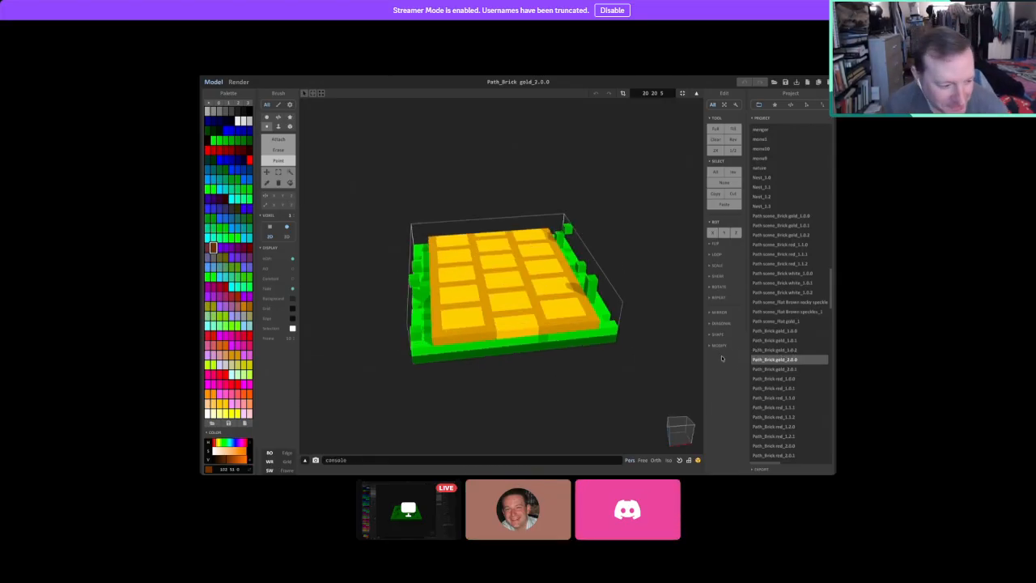
# Compare the Path_Brick gold 1.0.0, 1.0.1 and 1.0.2 tiles with gold 2.0.0 and 2.0.1.
pyautogui.click(787, 350)
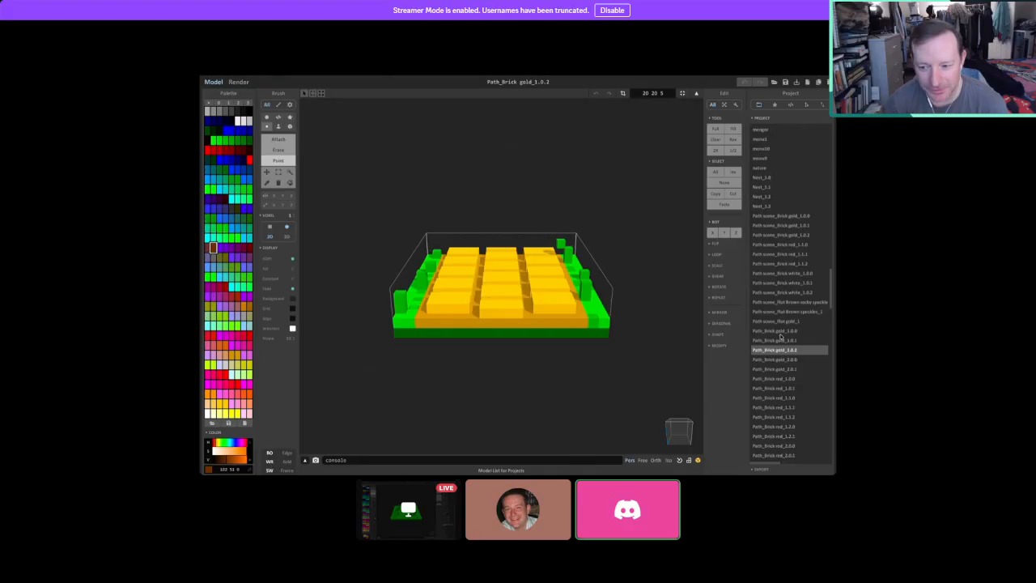
pyautogui.click(780, 331)
pyautogui.click(781, 341)
pyautogui.click(783, 351)
pyautogui.click(782, 359)
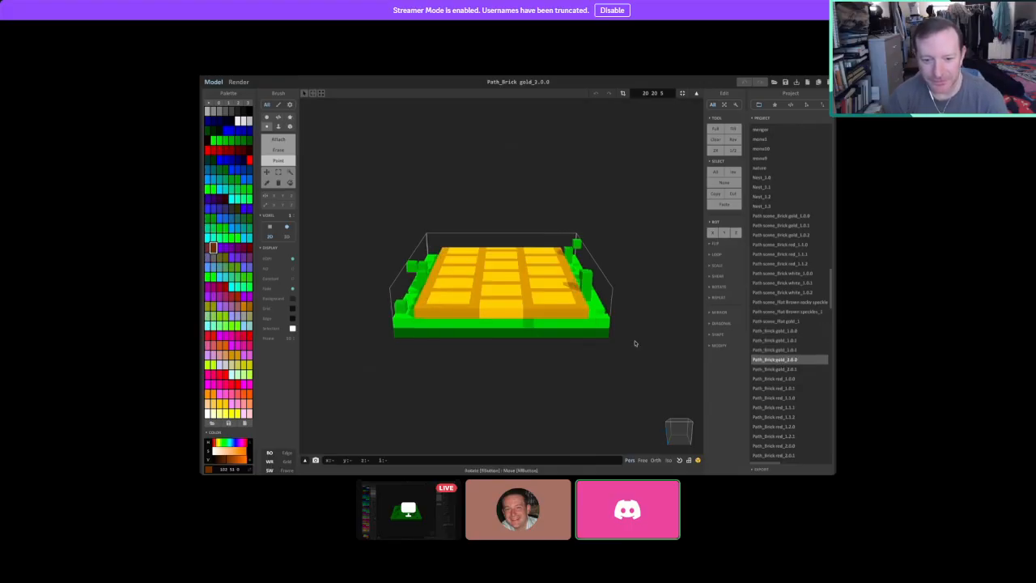
pyautogui.moveTo(635, 343); pyautogui.dragTo(632, 351, button='right')
pyautogui.click(779, 369)
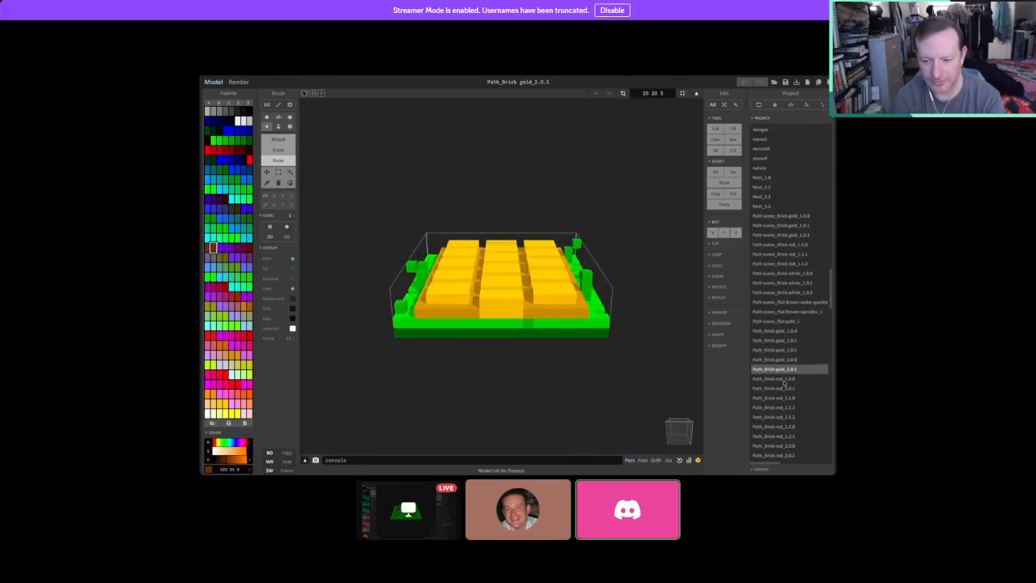
# Go through the Path_Brick red version 1 tiles in order, starting with 1.0.0.
pyautogui.click(777, 378)
pyautogui.click(776, 388)
pyautogui.click(768, 399)
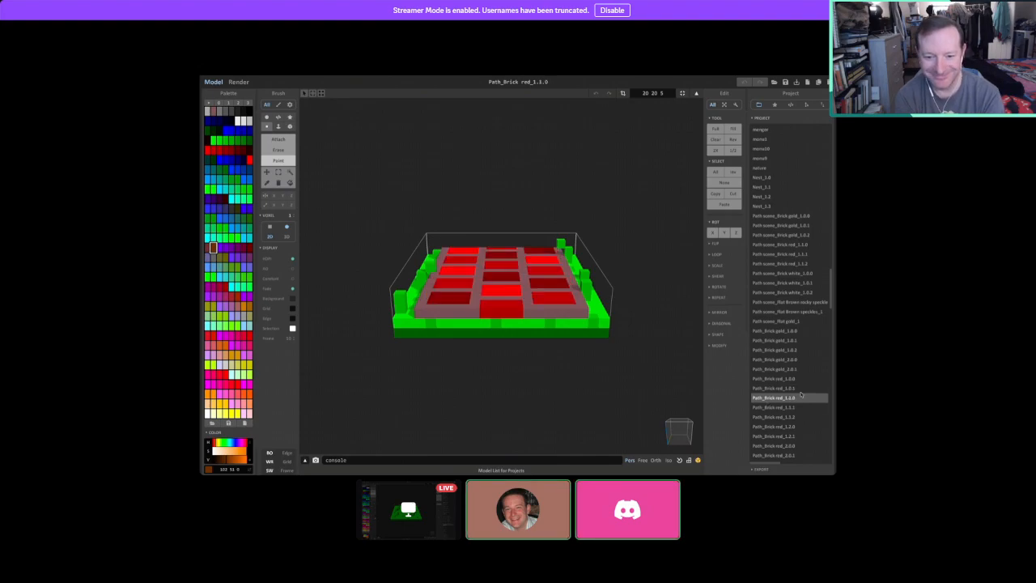
pyautogui.moveTo(830, 290); pyautogui.dragTo(829, 313)
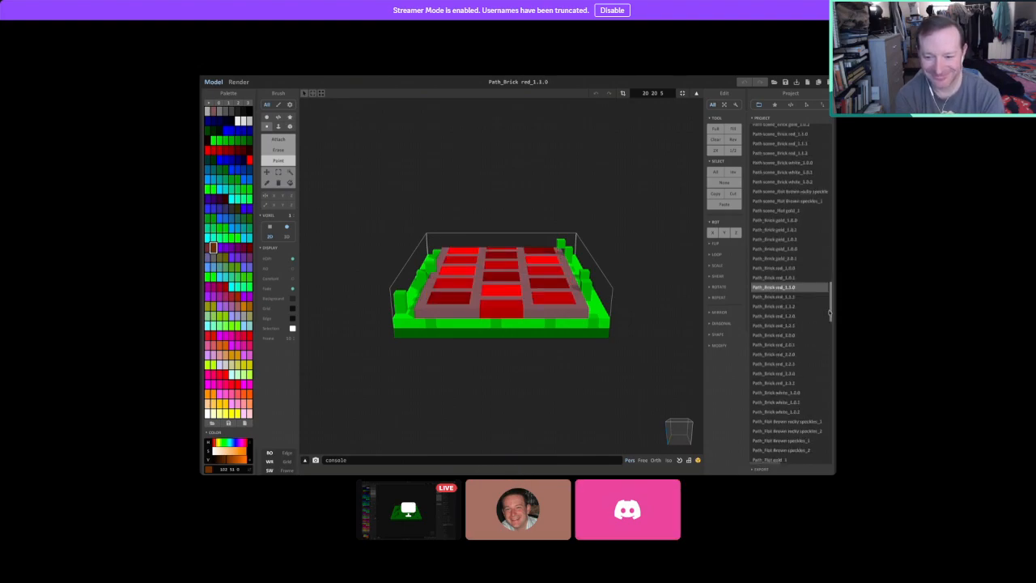
pyautogui.click(777, 296)
pyautogui.click(778, 306)
pyautogui.click(758, 315)
pyautogui.click(767, 325)
# Go through all the Path_Brick red version 2 tiles in order.
pyautogui.click(773, 334)
pyautogui.click(775, 345)
pyautogui.click(773, 355)
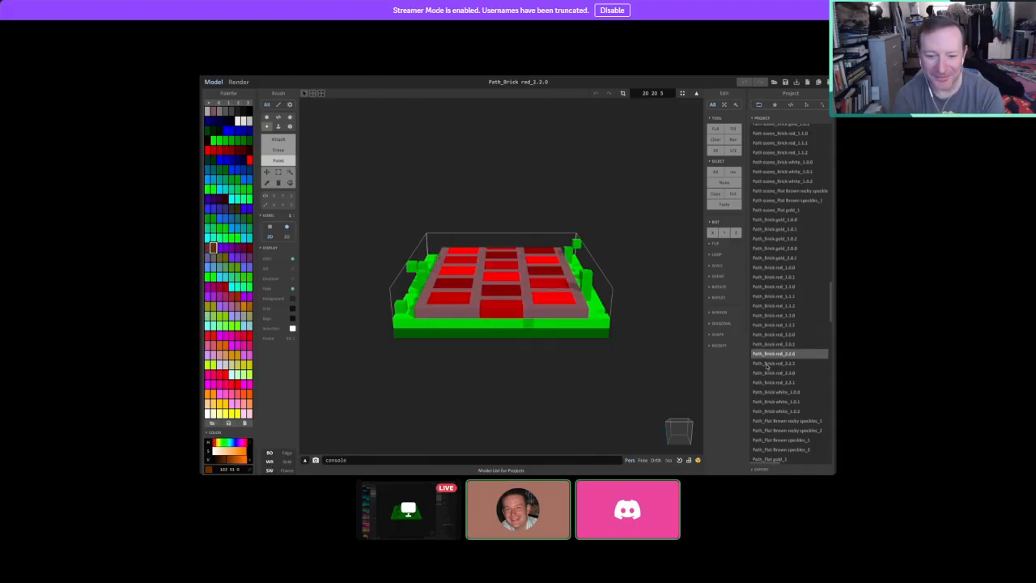
pyautogui.click(767, 365)
pyautogui.click(769, 374)
pyautogui.click(776, 383)
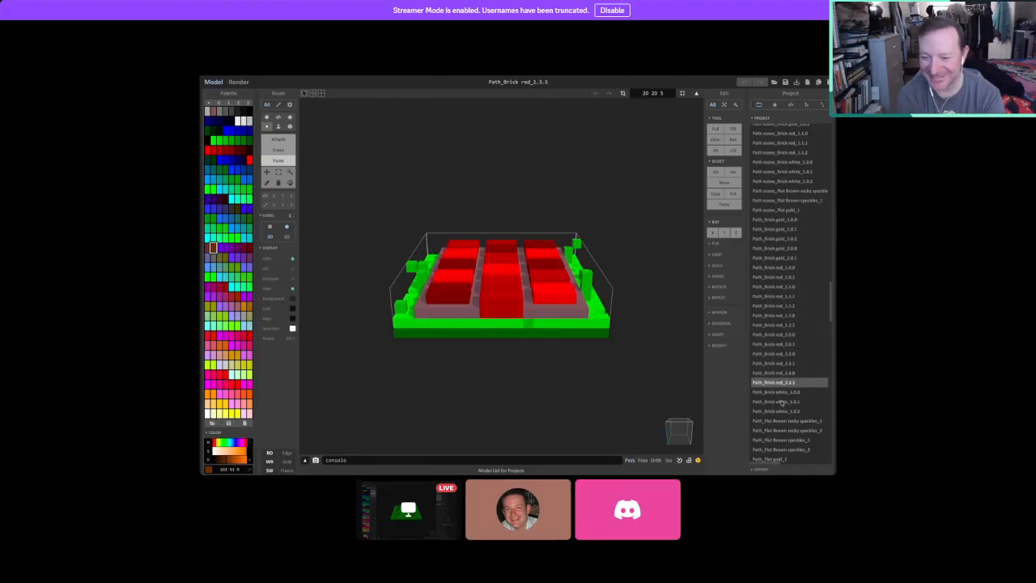
# Review the Path_Brick white tiles 1.0.0, 1.0.1 and 1.0.2 in order.
pyautogui.click(781, 393)
pyautogui.click(789, 402)
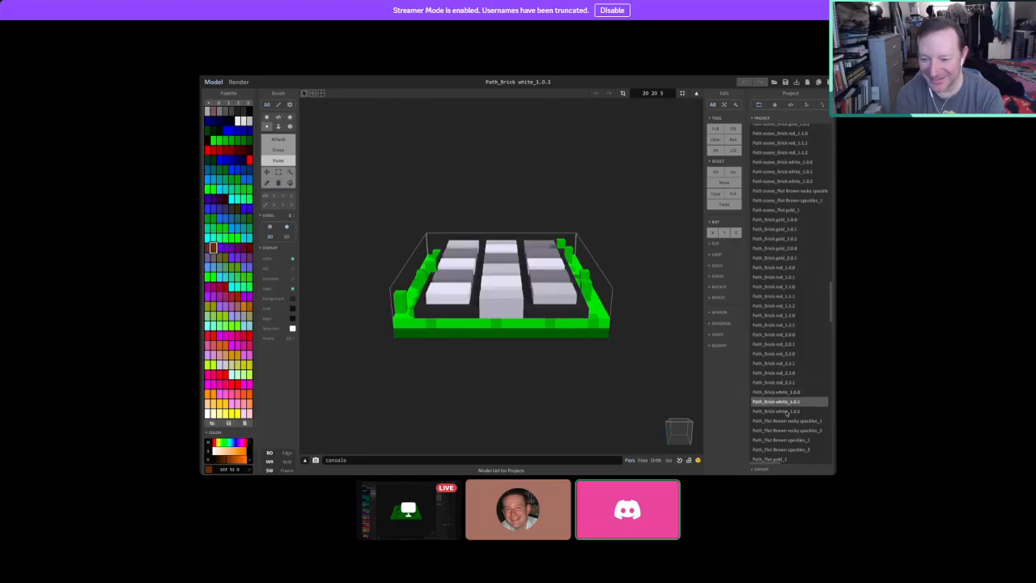
pyautogui.click(789, 412)
# Compare the Path_Flat Brown rocky speckles_1 and rocky speckles_2 tiles.
pyautogui.scroll(-3, 824, 308)
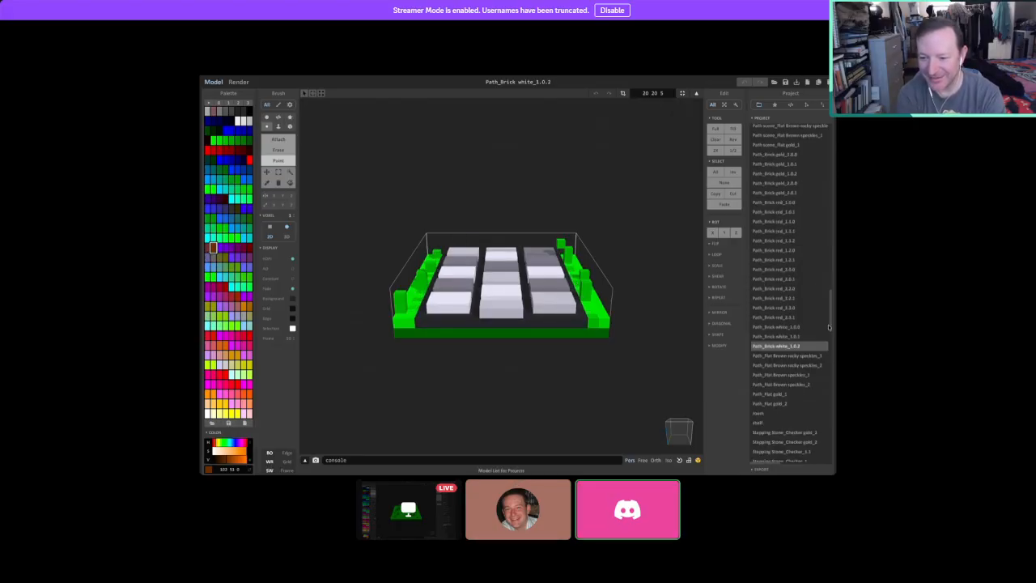
pyautogui.scroll(-3, 828, 309)
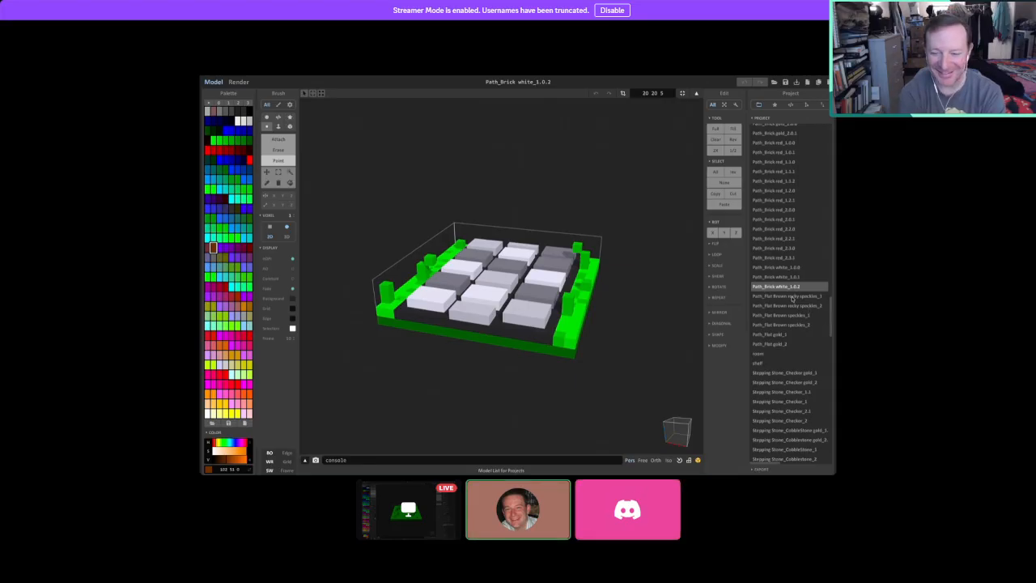
pyautogui.click(790, 296)
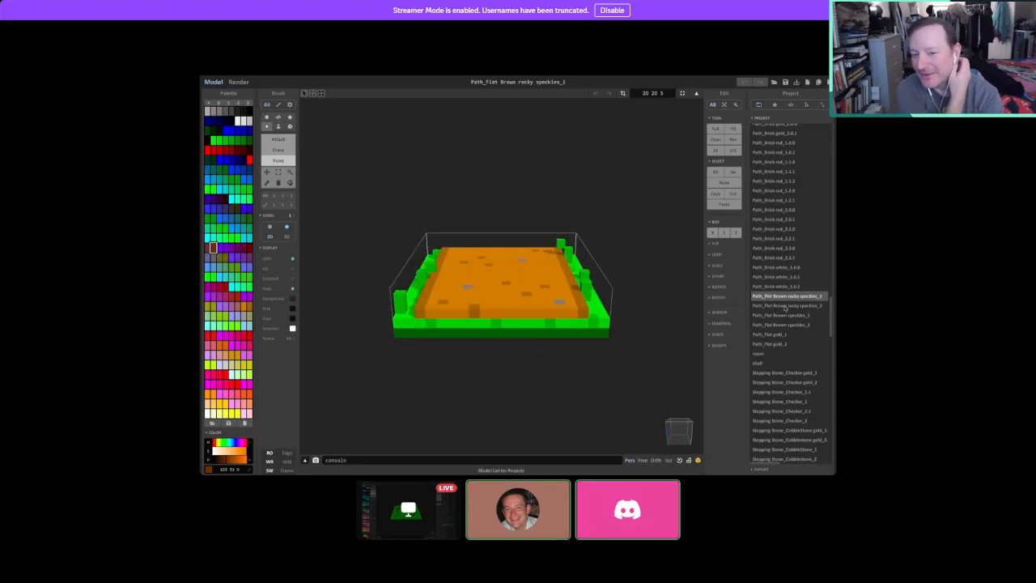
pyautogui.click(784, 306)
pyautogui.press('Up')
pyautogui.press('Up')
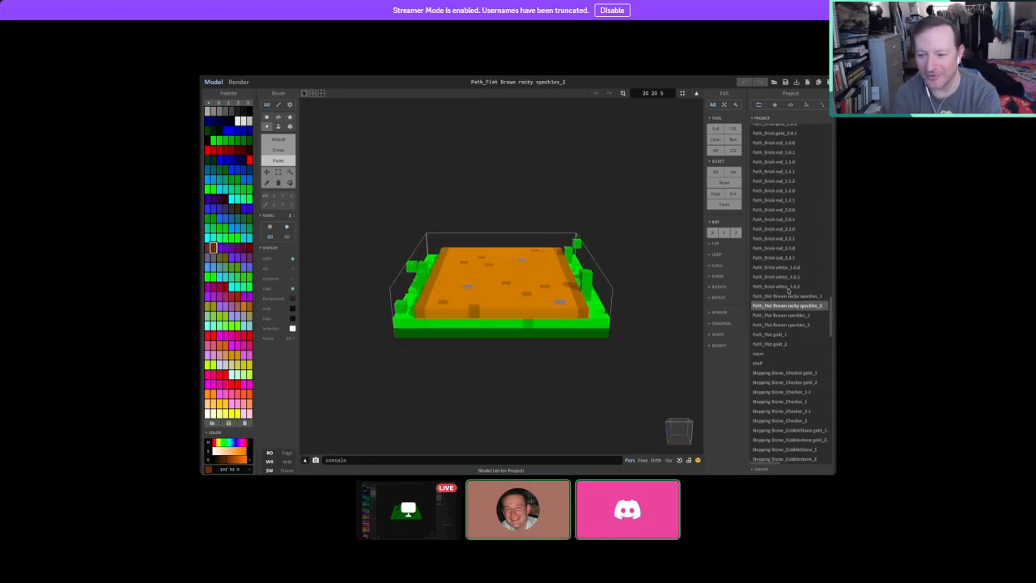
# Compare the Path_Flat Brown rocky speckles_2 tile with the Path_Flat Brown speckles_1 and speckles_2 tiles.
pyautogui.press('Down')
pyautogui.press('Down')
pyautogui.press('Up')
pyautogui.press('Down')
pyautogui.press('Down')
pyautogui.press('Down')
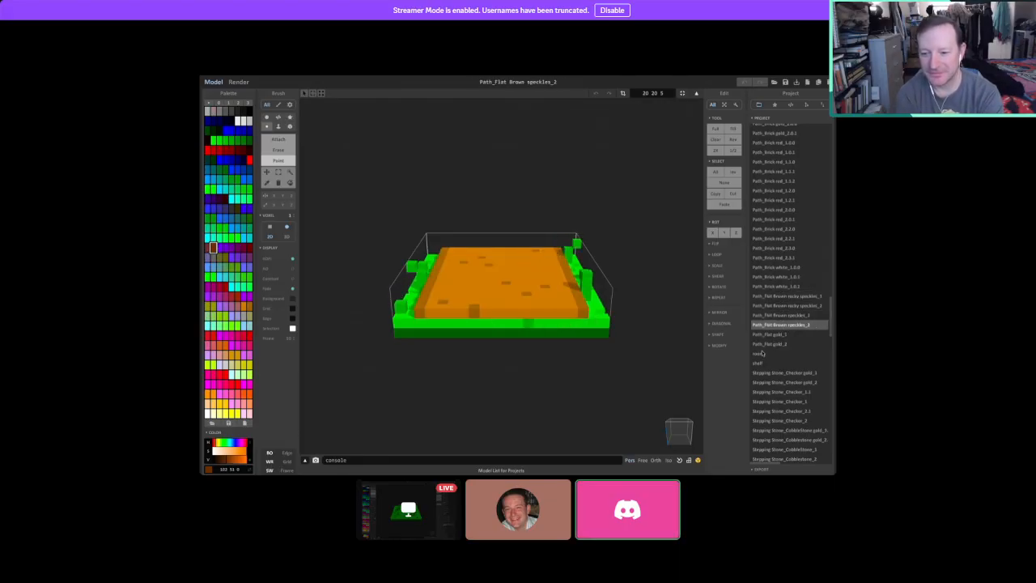
# Review the Path_Flat gold_1 and gold_2 tiles, followed by the room model.
pyautogui.press('Down')
pyautogui.press('Down')
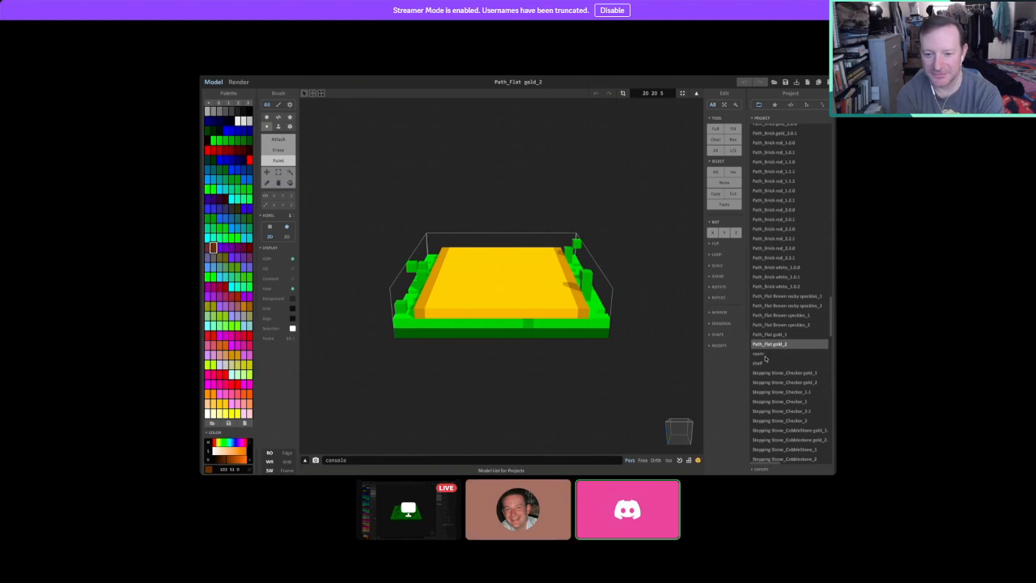
pyautogui.press('Down')
pyautogui.scroll(-3, 803, 285)
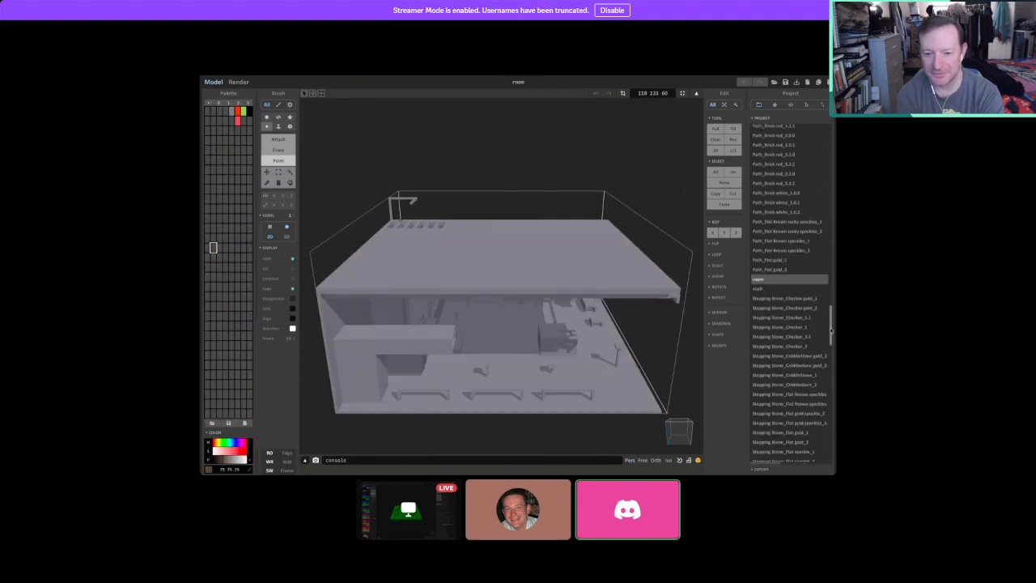
# Inspect the Stepping Stone_Checker gold_1 and gold_2 models.
pyautogui.click(803, 285)
pyautogui.moveTo(607, 344); pyautogui.dragTo(634, 344, button='right')
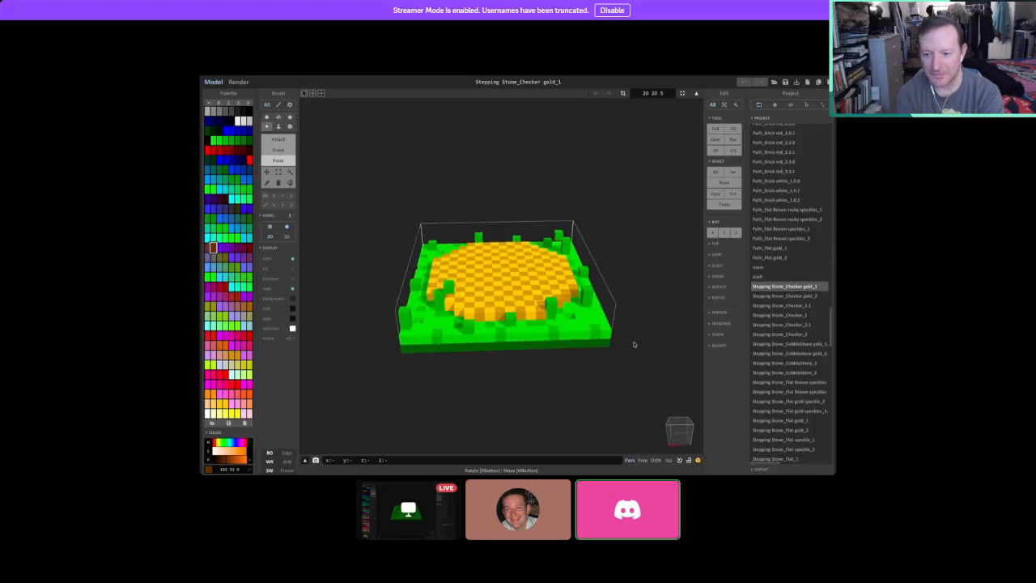
pyautogui.click(789, 296)
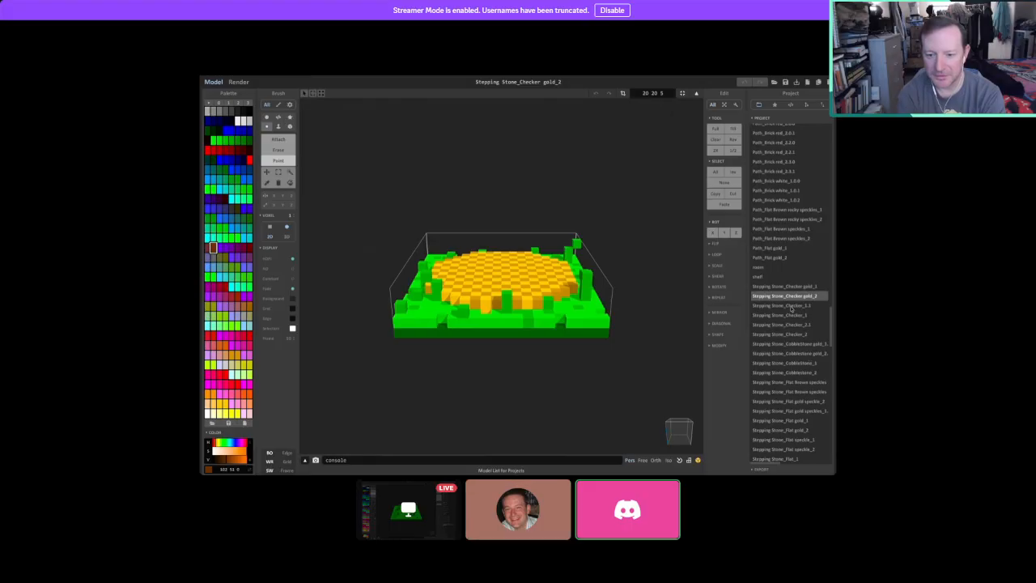
# Review the grey Stepping Stone_Checker models 1.1, 1, 2.1 and 2, comparing the first two.
pyautogui.click(793, 305)
pyautogui.click(791, 314)
pyautogui.click(793, 306)
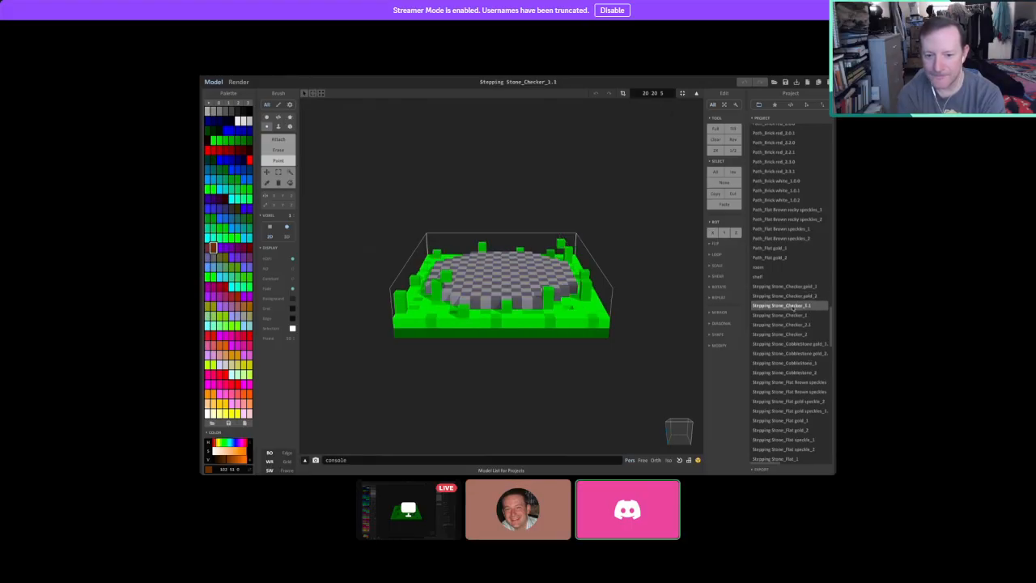
pyautogui.click(791, 315)
pyautogui.click(793, 325)
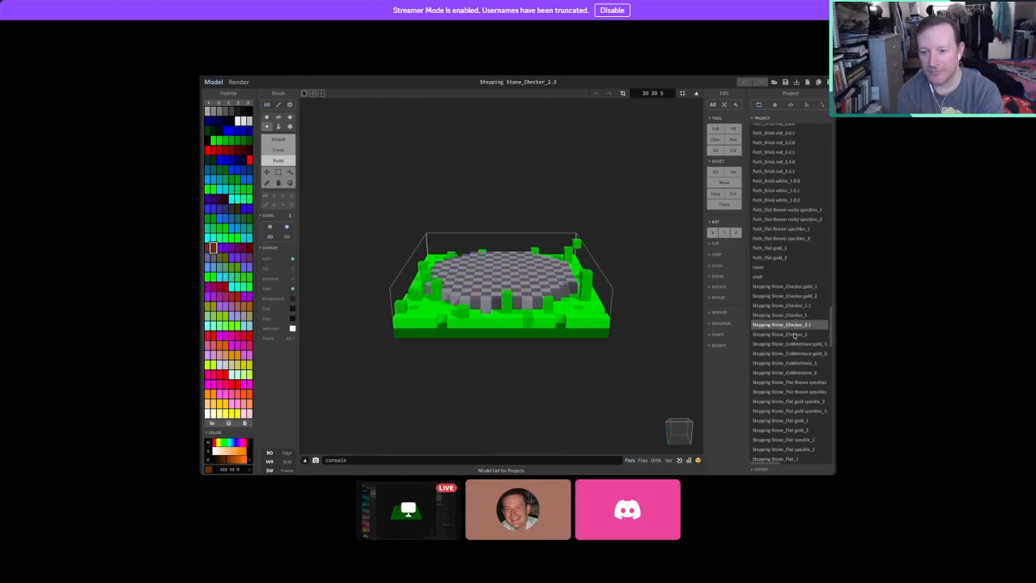
pyautogui.click(790, 334)
# Examine the Stepping Stone_CobbleStone gold_1 model from several angles, then view Cobblestone gold_2.
pyautogui.click(799, 344)
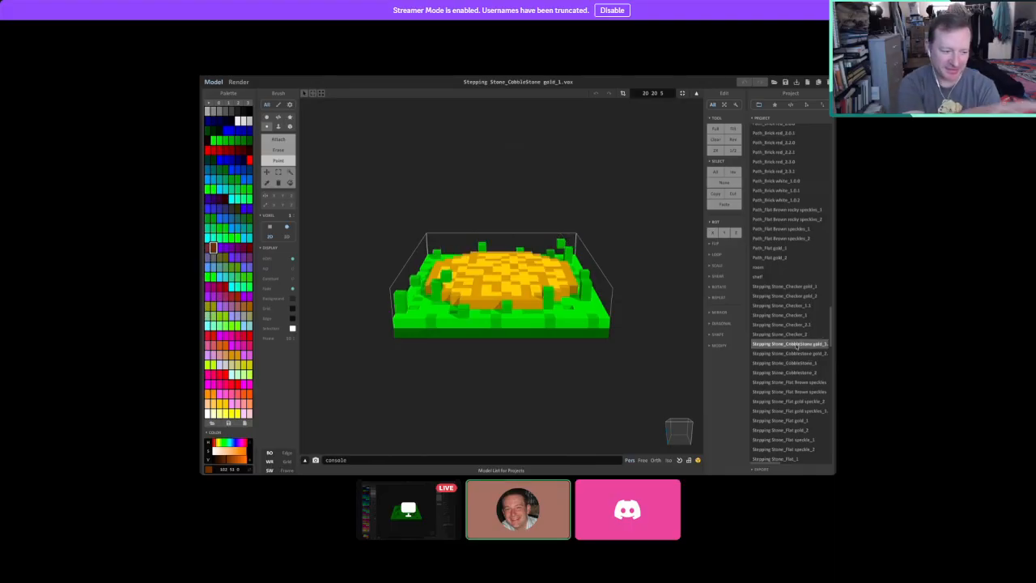
pyautogui.moveTo(631, 331); pyautogui.dragTo(623, 364, button='right')
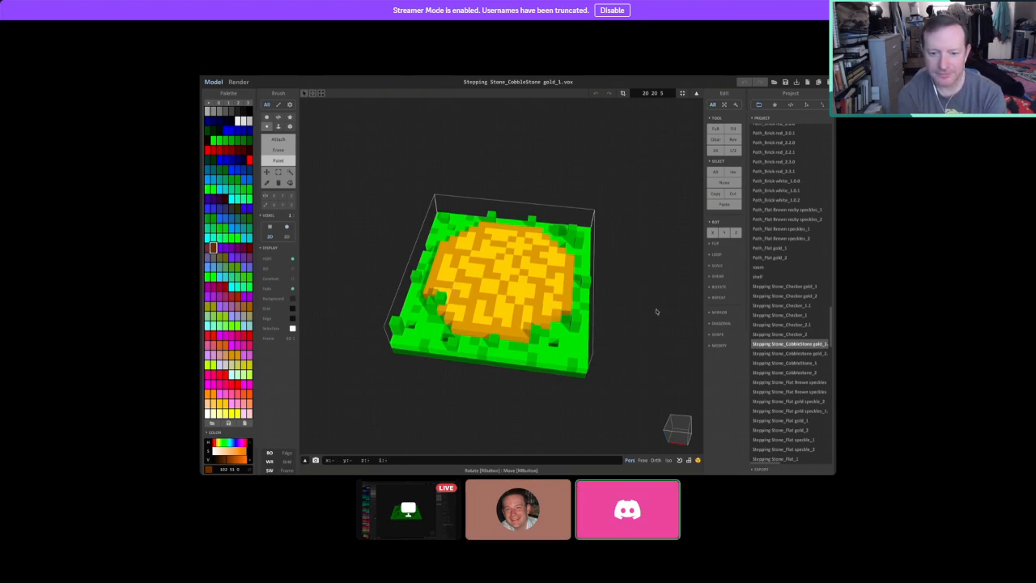
pyautogui.moveTo(544, 308)
pyautogui.mouseDown(button='right')
pyautogui.moveTo(578, 295)
pyautogui.moveTo(601, 300)
pyautogui.moveTo(555, 310)
pyautogui.mouseUp(button='right')
pyautogui.click(800, 354)
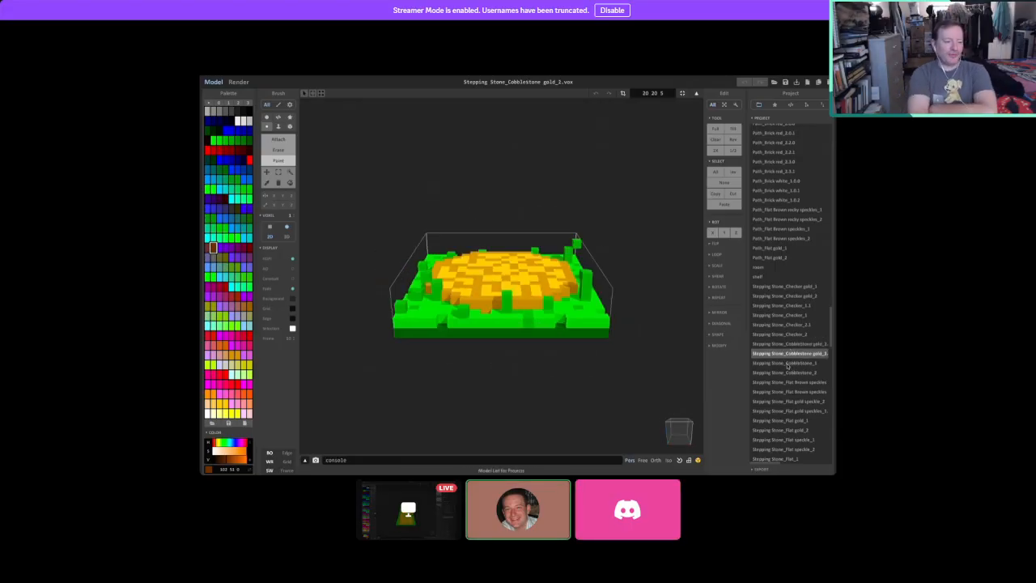
# Compare the grey Stepping Stone_CobbleStone_1 and Cobblestone_2 models, viewing CobbleStone_1 from above.
pyautogui.click(787, 363)
pyautogui.moveTo(657, 345); pyautogui.dragTo(622, 395, button='right')
pyautogui.click(801, 374)
pyautogui.click(801, 363)
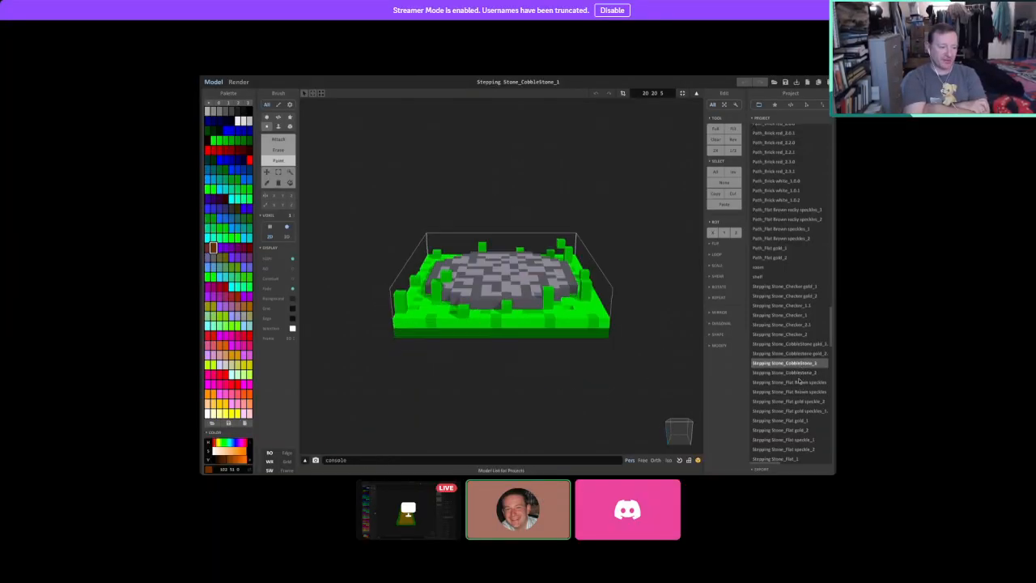
pyautogui.click(792, 373)
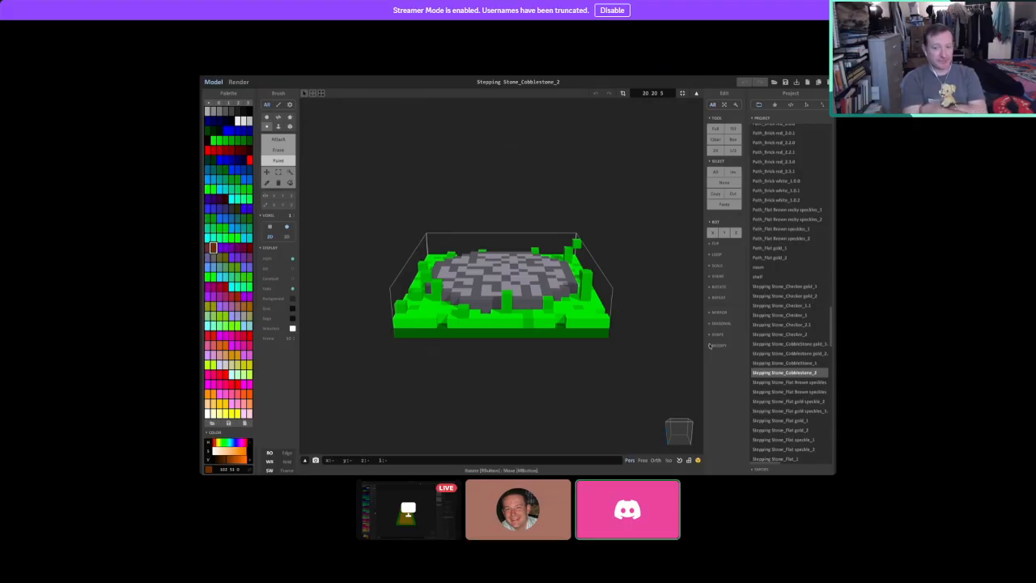
pyautogui.click(778, 362)
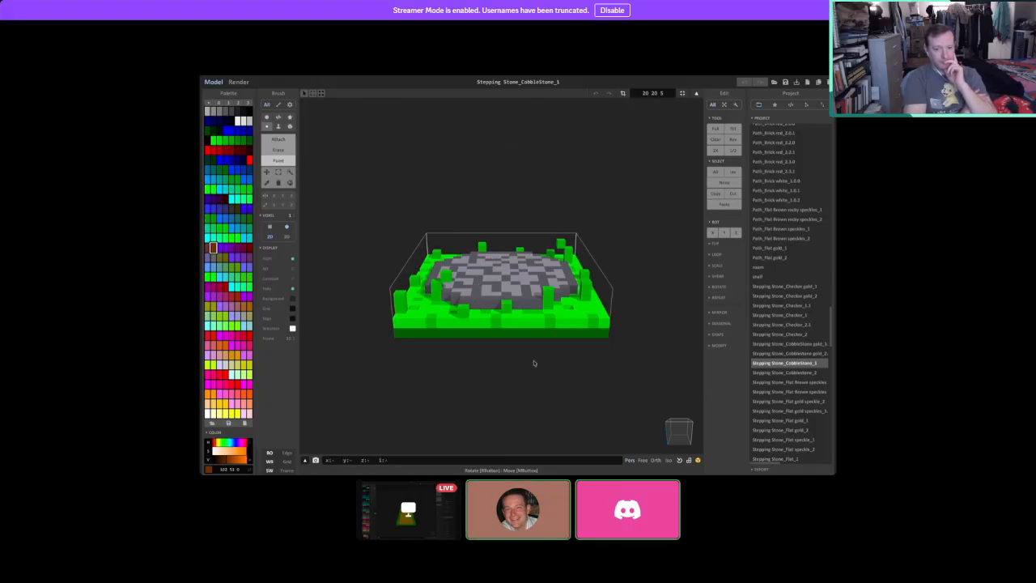
pyautogui.moveTo(559, 175); pyautogui.dragTo(545, 254, button='right')
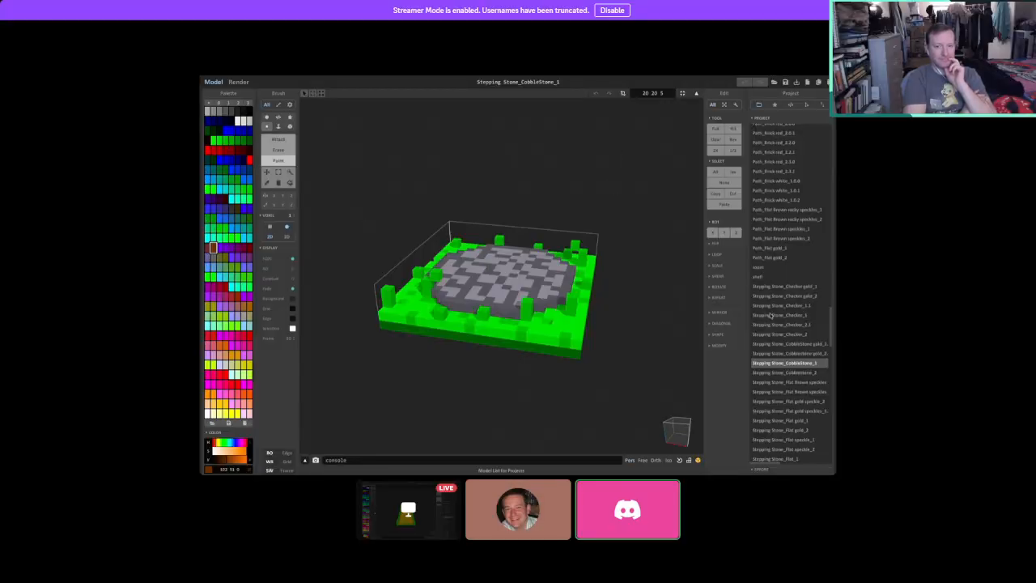
# Recheck the Stepping Stone models Checker gold_2, Cobblestone gold_2, CobbleStone_1 and Cobblestone_2.
pyautogui.click(788, 297)
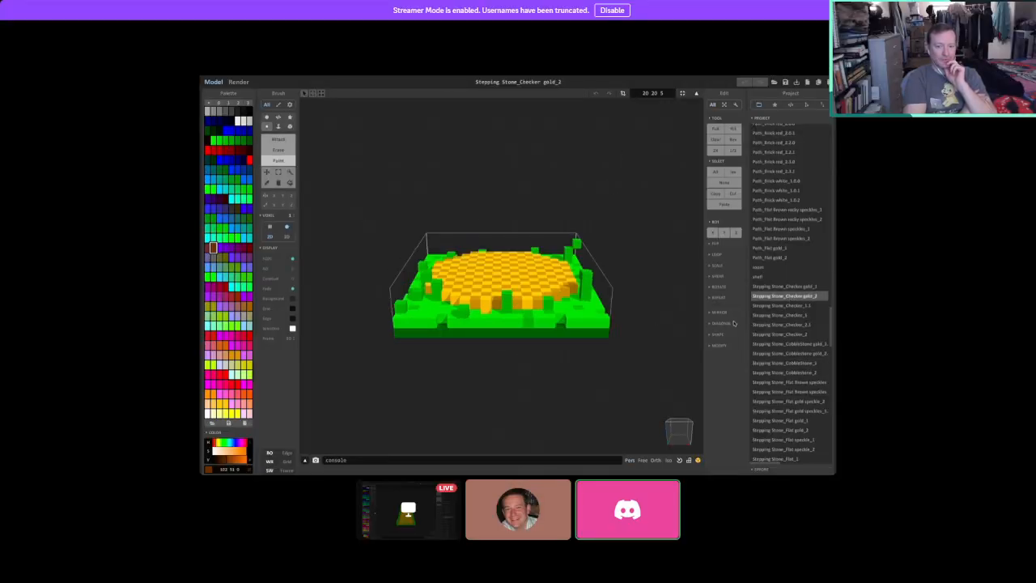
pyautogui.click(795, 354)
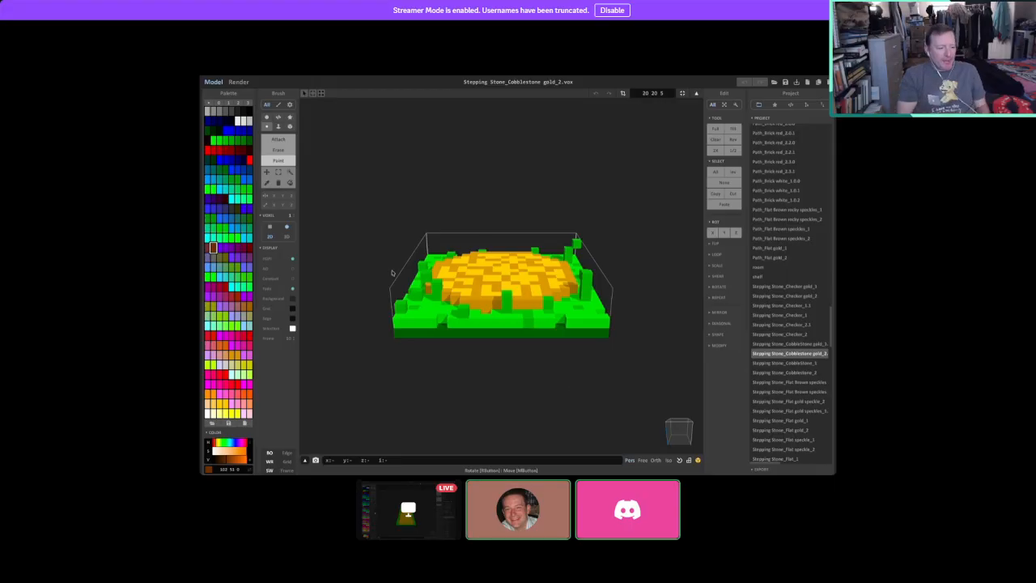
pyautogui.scroll(-5, 611, 379)
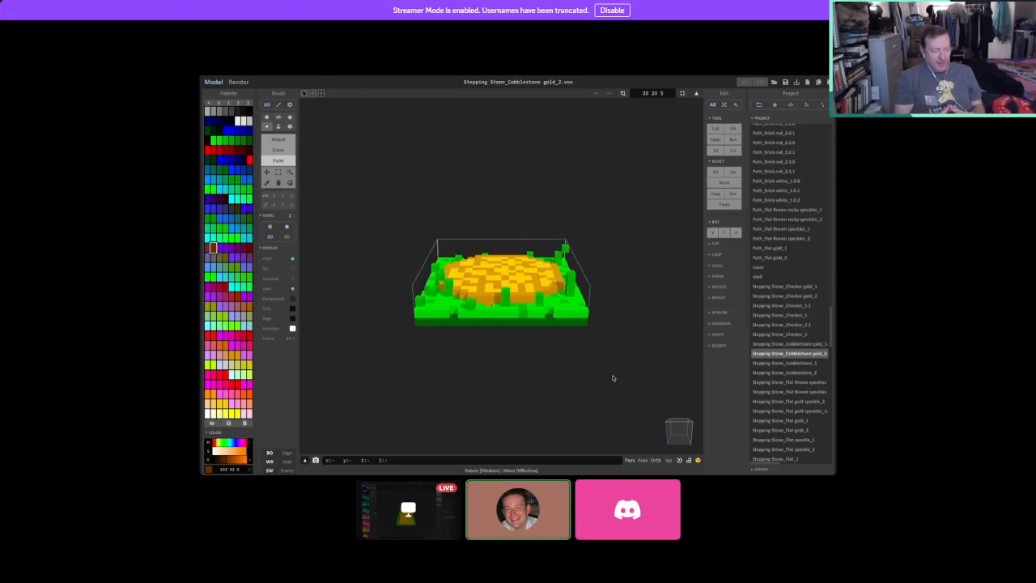
pyautogui.moveTo(593, 344)
pyautogui.mouseDown(button='right')
pyautogui.moveTo(592, 365)
pyautogui.moveTo(596, 329)
pyautogui.moveTo(589, 340)
pyautogui.moveTo(613, 340)
pyautogui.moveTo(595, 331)
pyautogui.moveTo(588, 349)
pyautogui.moveTo(599, 340)
pyautogui.mouseUp(button='right')
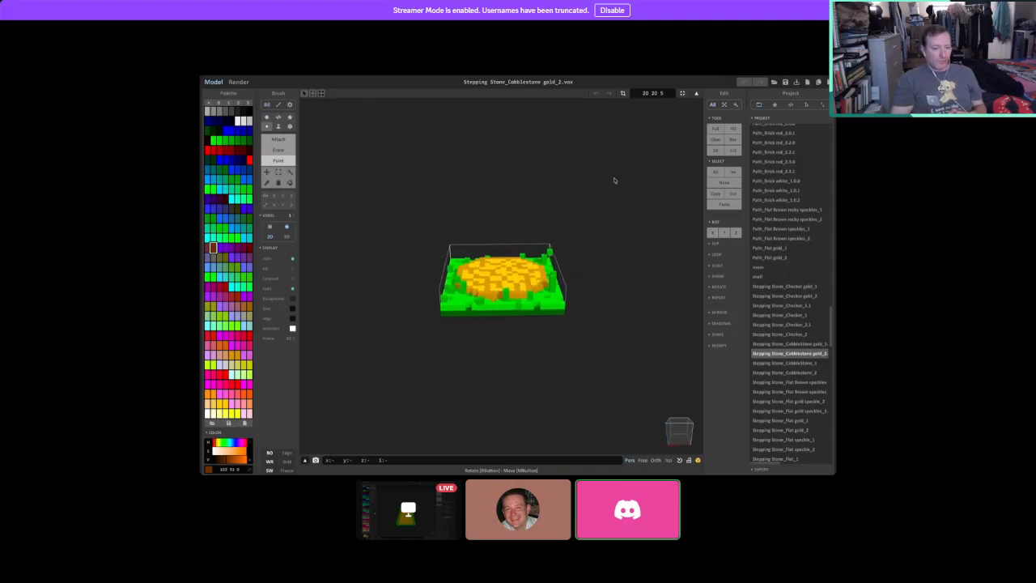
pyautogui.click(782, 363)
pyautogui.click(791, 373)
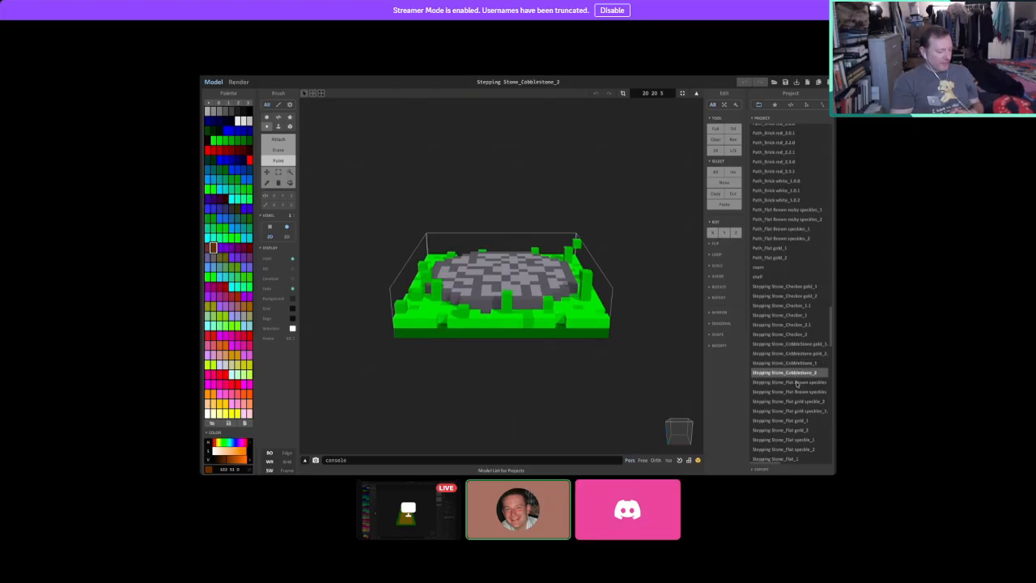
# Review both Stepping Stone_Flat Brown speckles models and the Stepping Stone_Flat gold speckle_2 model.
pyautogui.click(798, 382)
pyautogui.moveTo(629, 375); pyautogui.dragTo(607, 383, button='right')
pyautogui.click(784, 392)
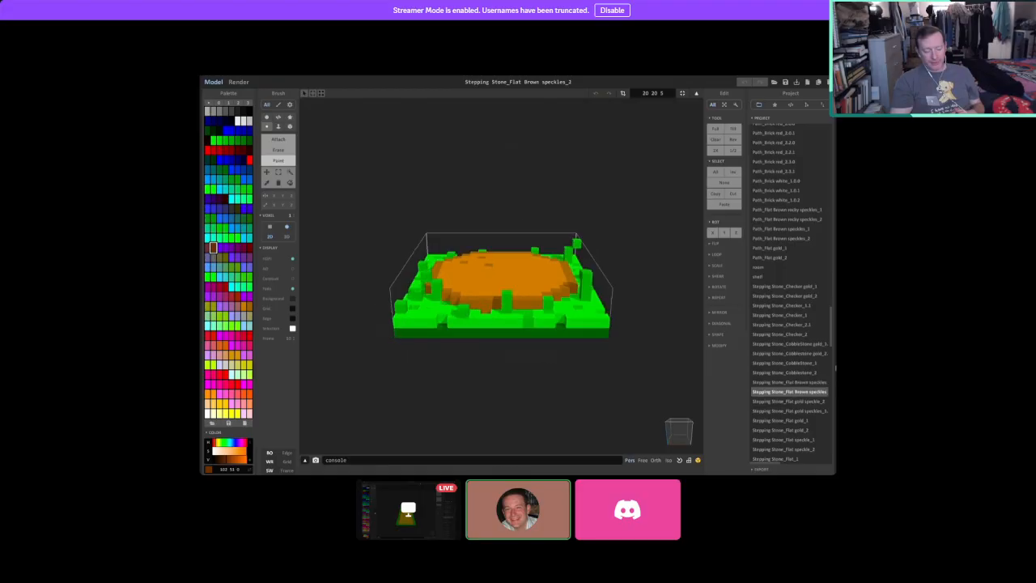
pyautogui.moveTo(829, 333); pyautogui.dragTo(831, 353)
pyautogui.click(808, 253)
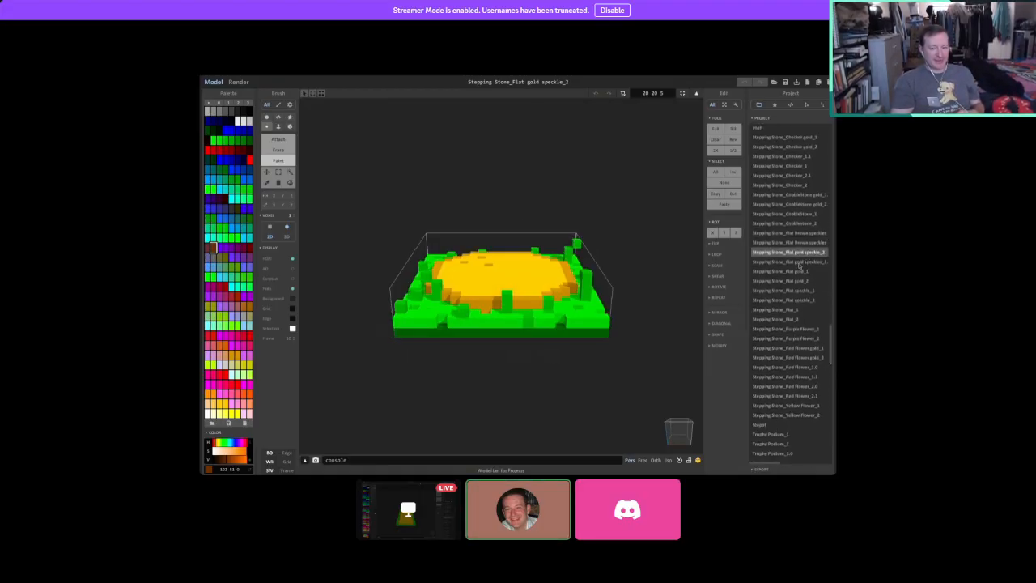
# Inspect Stepping Stone_Flat gold speckle_2 from several angles and compare it repeatedly with Stepping Stone_Flat gold speckles_1.
pyautogui.moveTo(680, 320); pyautogui.dragTo(626, 335, button='right')
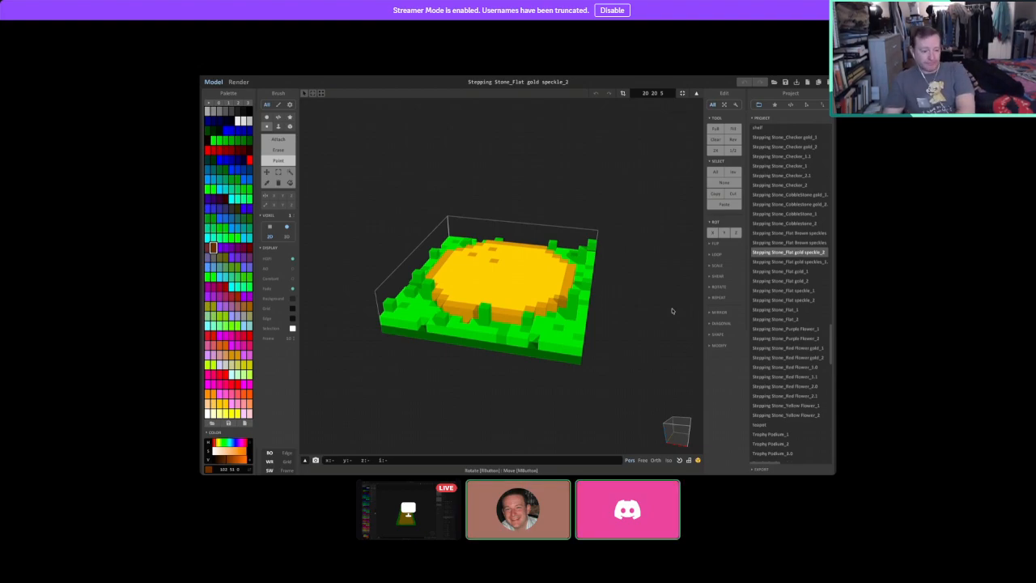
pyautogui.moveTo(656, 371)
pyautogui.mouseDown(button='right')
pyautogui.moveTo(664, 365)
pyautogui.moveTo(664, 381)
pyautogui.moveTo(654, 377)
pyautogui.mouseUp(button='right')
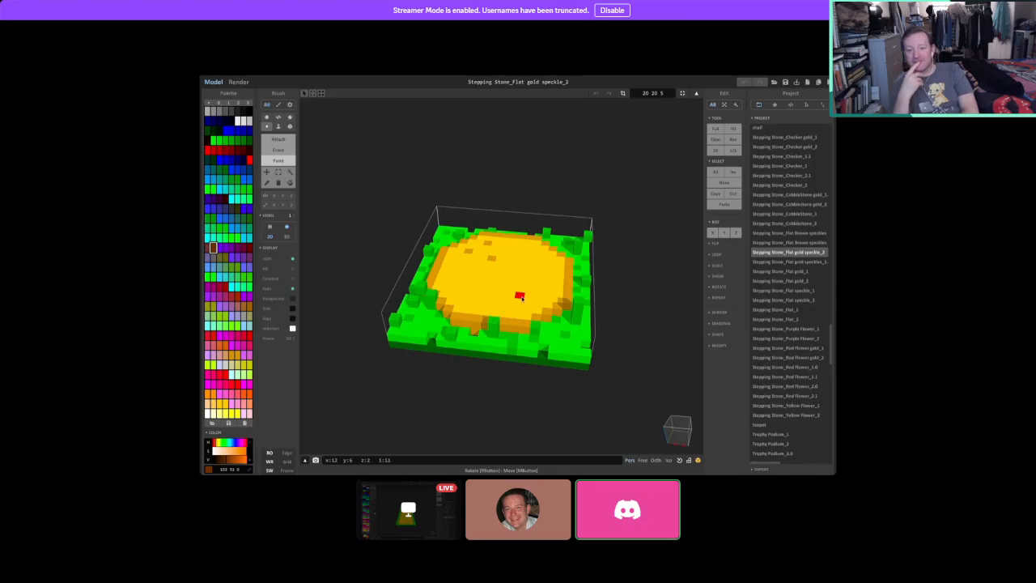
pyautogui.click(800, 262)
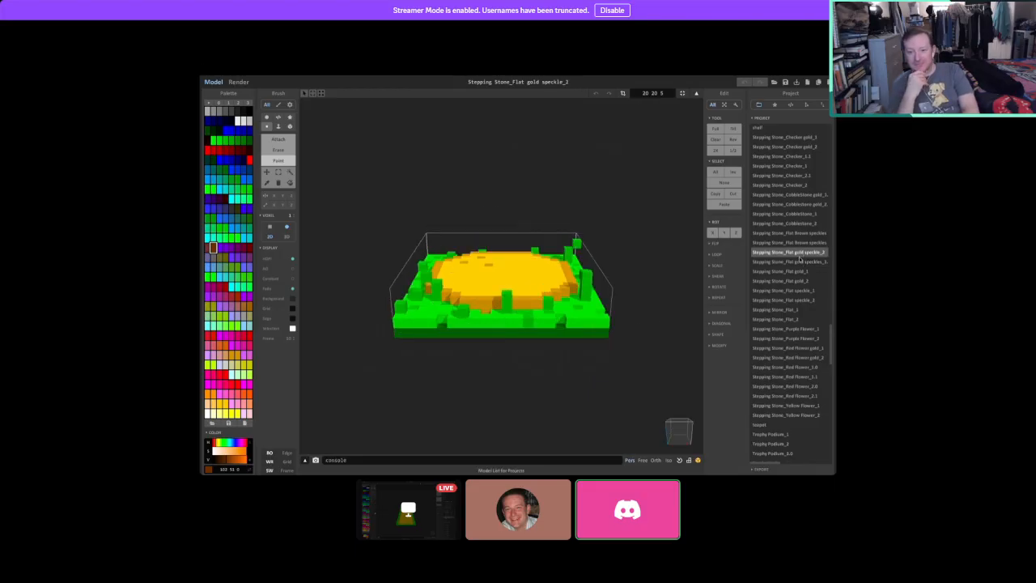
pyautogui.click(800, 253)
pyautogui.click(799, 262)
pyautogui.click(795, 253)
pyautogui.click(795, 262)
pyautogui.click(791, 253)
pyautogui.click(792, 262)
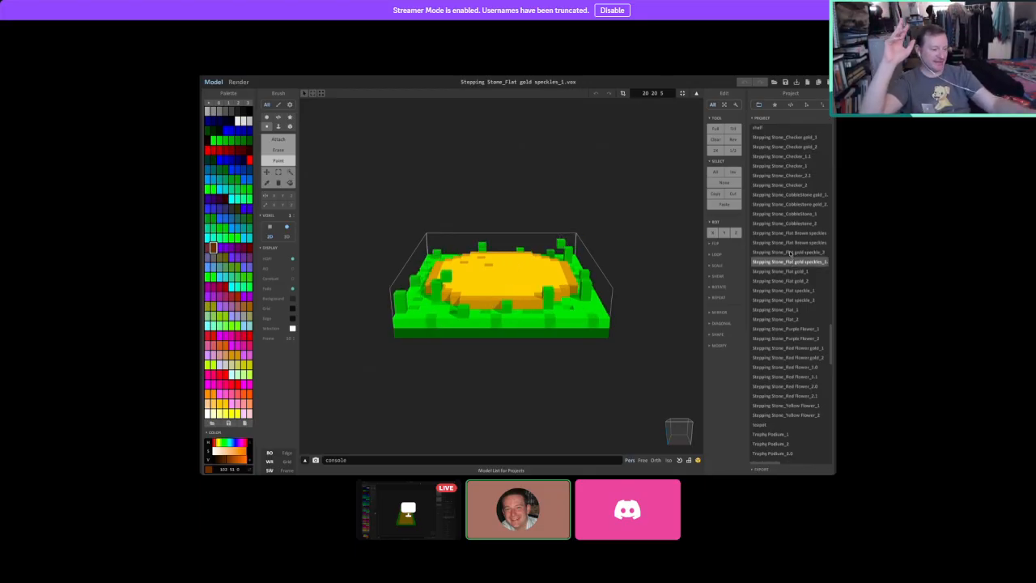
pyautogui.click(790, 253)
pyautogui.click(789, 261)
pyautogui.click(789, 254)
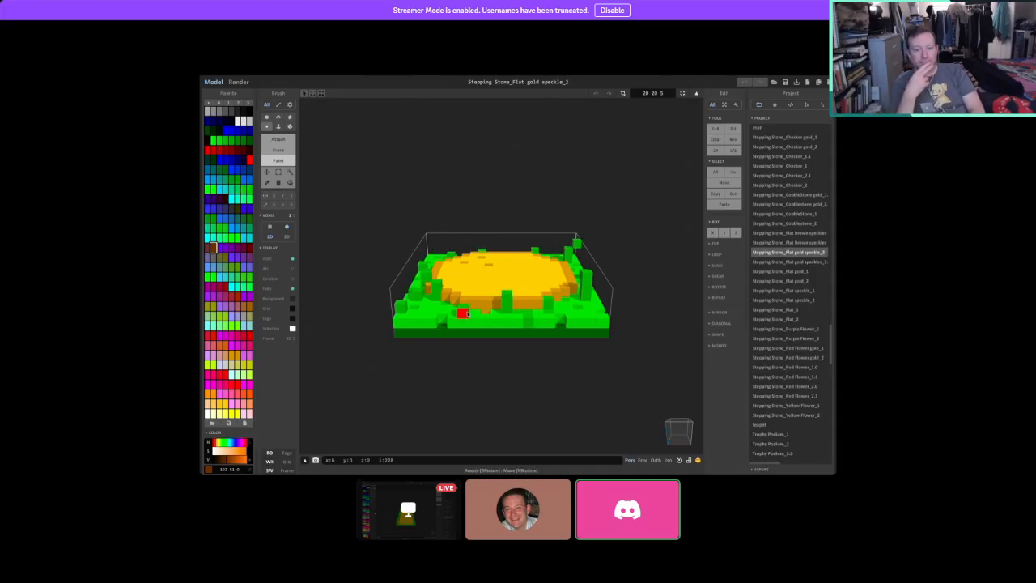
# Recheck the grass differences between the two gold-speckle stepping stones, viewing speckle_2 from a slightly raised angle.
pyautogui.moveTo(463, 318); pyautogui.dragTo(570, 371, button='right')
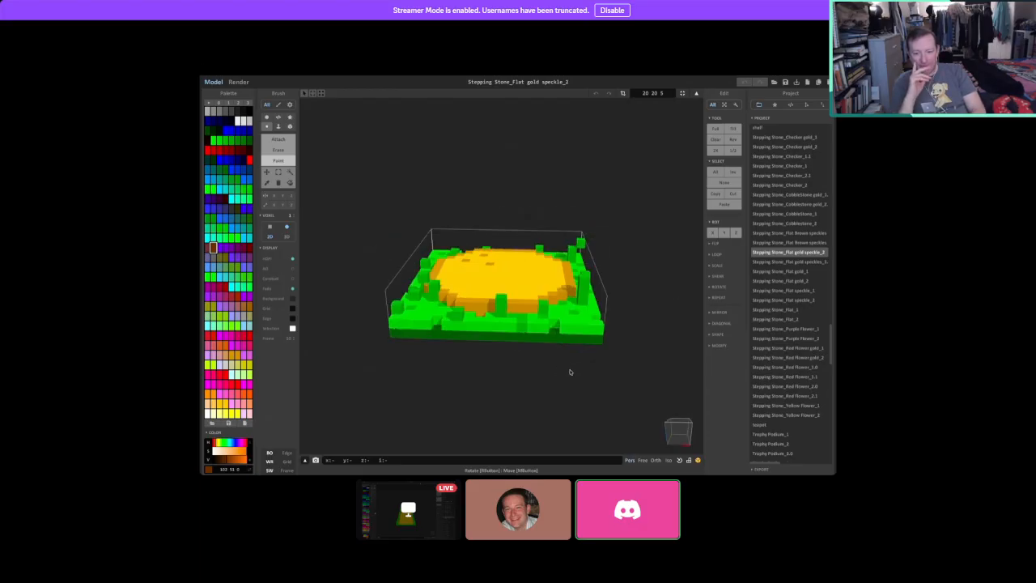
pyautogui.click(786, 263)
pyautogui.click(782, 253)
pyautogui.click(782, 262)
pyautogui.click(782, 252)
pyautogui.click(781, 261)
pyautogui.click(781, 254)
pyautogui.click(781, 262)
pyautogui.click(779, 253)
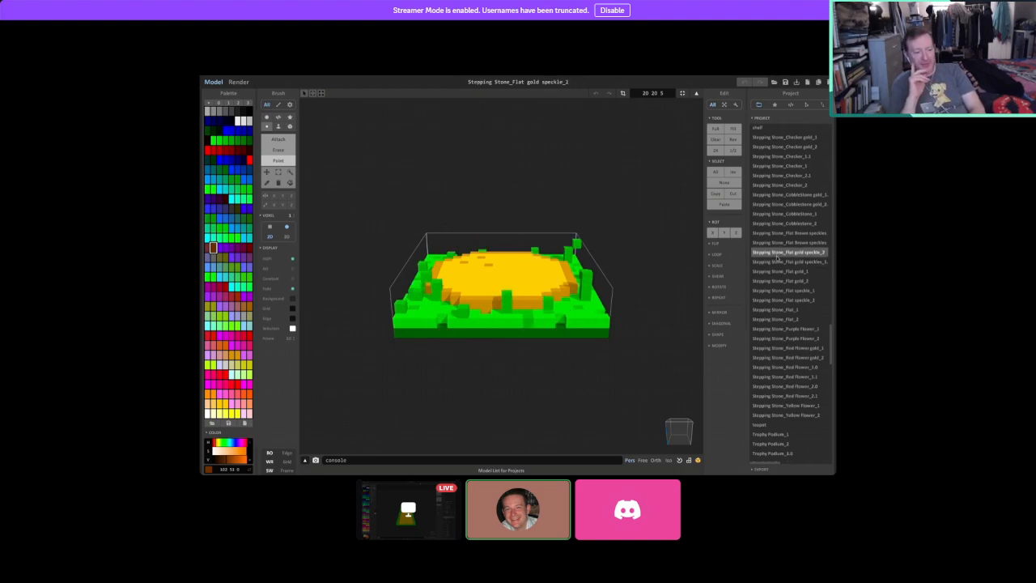
pyautogui.moveTo(635, 353)
pyautogui.mouseDown(button='right')
pyautogui.moveTo(621, 369)
pyautogui.moveTo(641, 351)
pyautogui.moveTo(634, 358)
pyautogui.mouseUp(button='right')
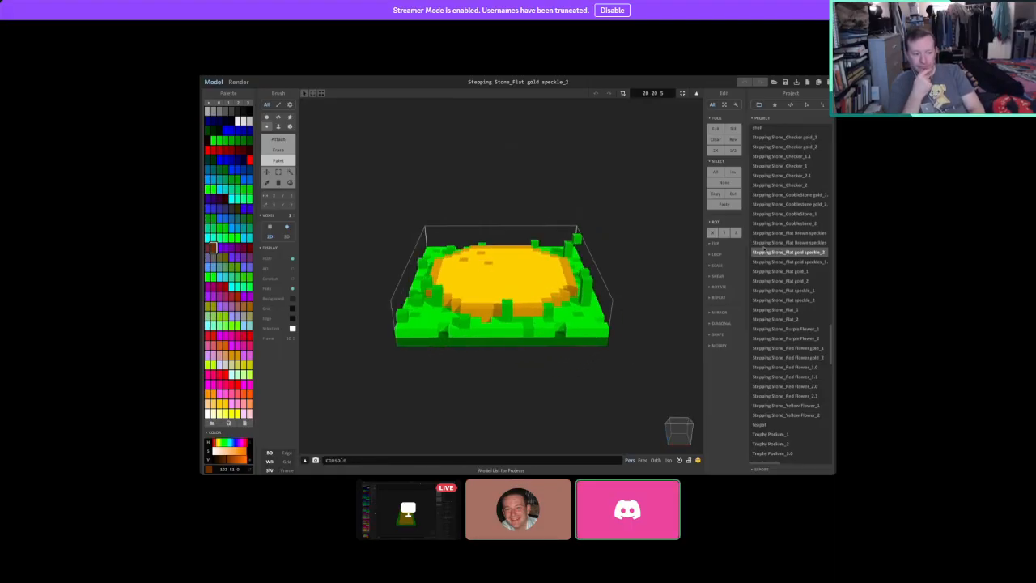
# Review the plain gold, grey speckle and plain grey flat stepping stones in both numbered versions.
pyautogui.click(785, 262)
pyautogui.click(787, 272)
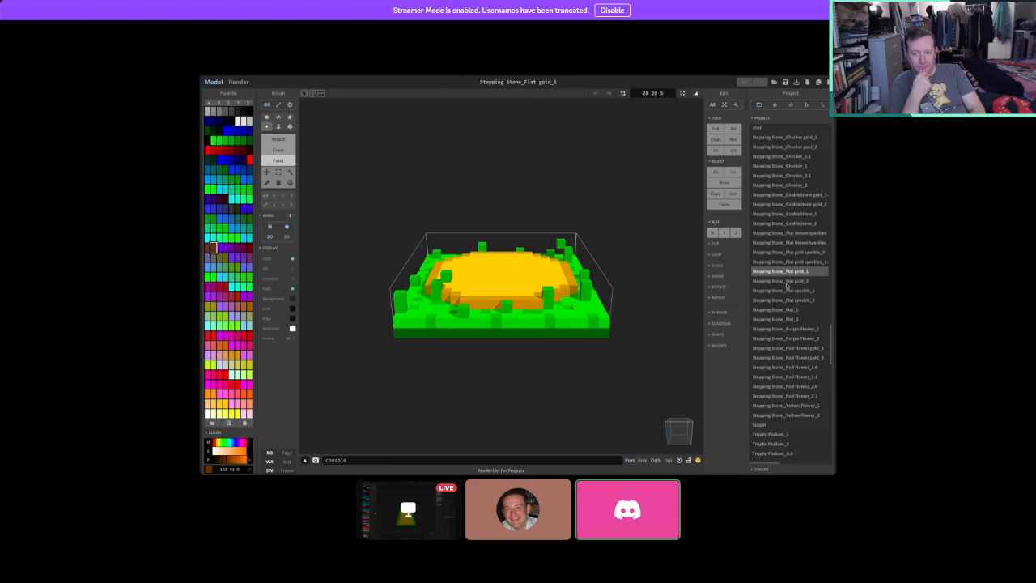
pyautogui.click(787, 281)
pyautogui.click(787, 290)
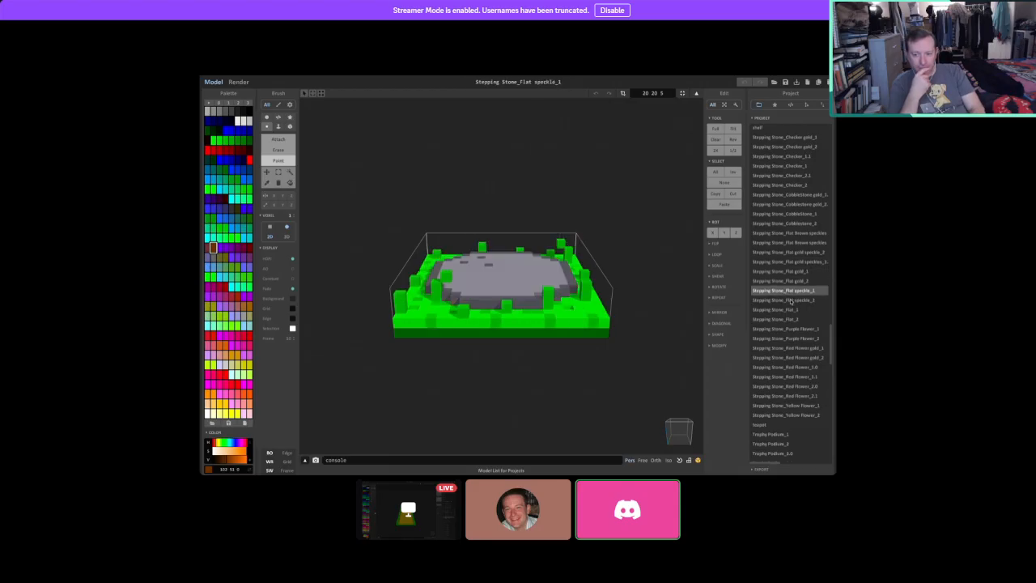
pyautogui.click(787, 300)
pyautogui.click(783, 309)
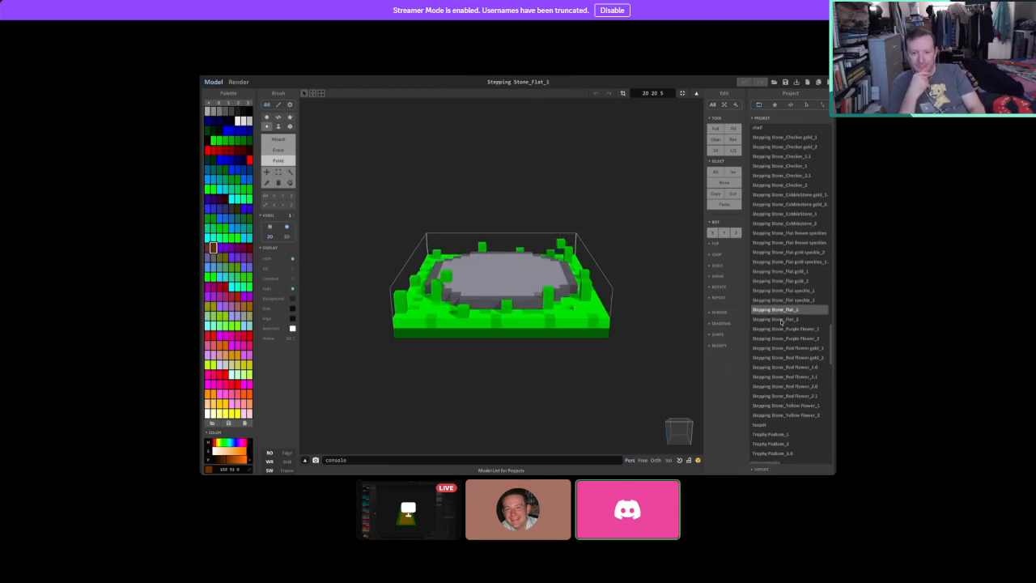
pyautogui.click(781, 320)
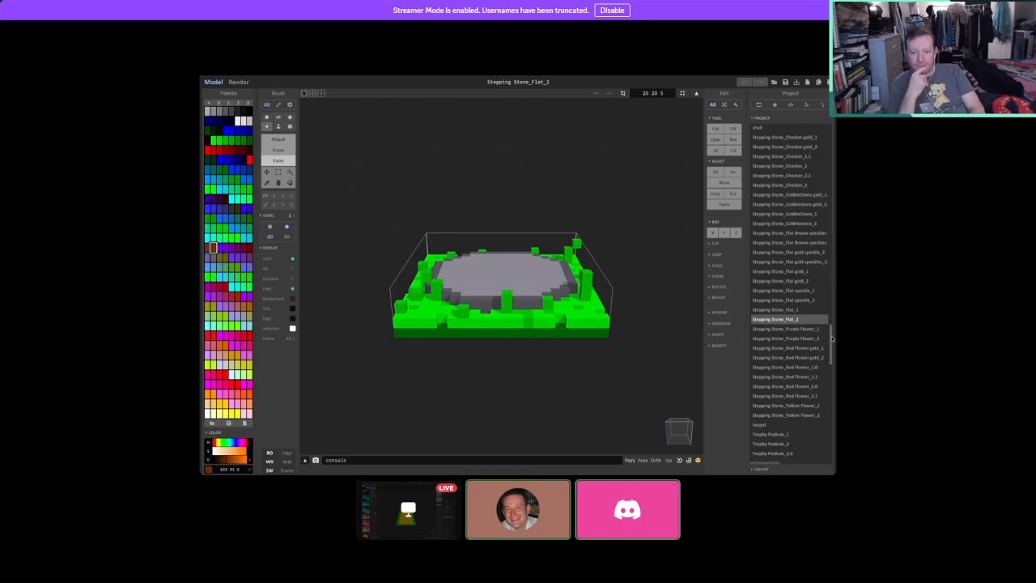
# View the Stepping Stone_Purple Flower_1 model from above and open Stepping Stone_Purple Flower_2.
pyautogui.scroll(-2, 832, 338)
pyautogui.click(787, 272)
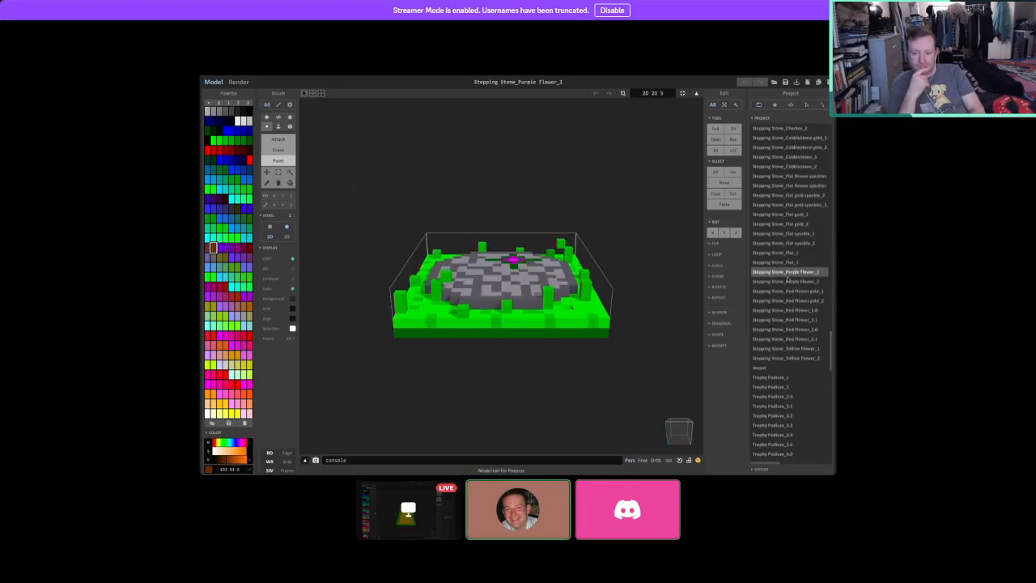
pyautogui.moveTo(606, 325); pyautogui.dragTo(577, 338, button='right')
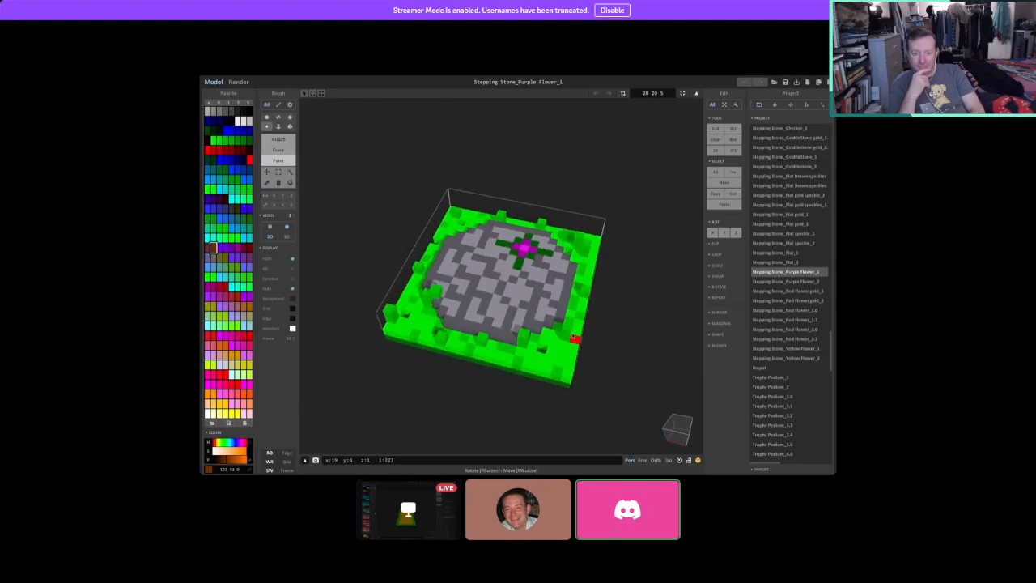
pyautogui.click(800, 281)
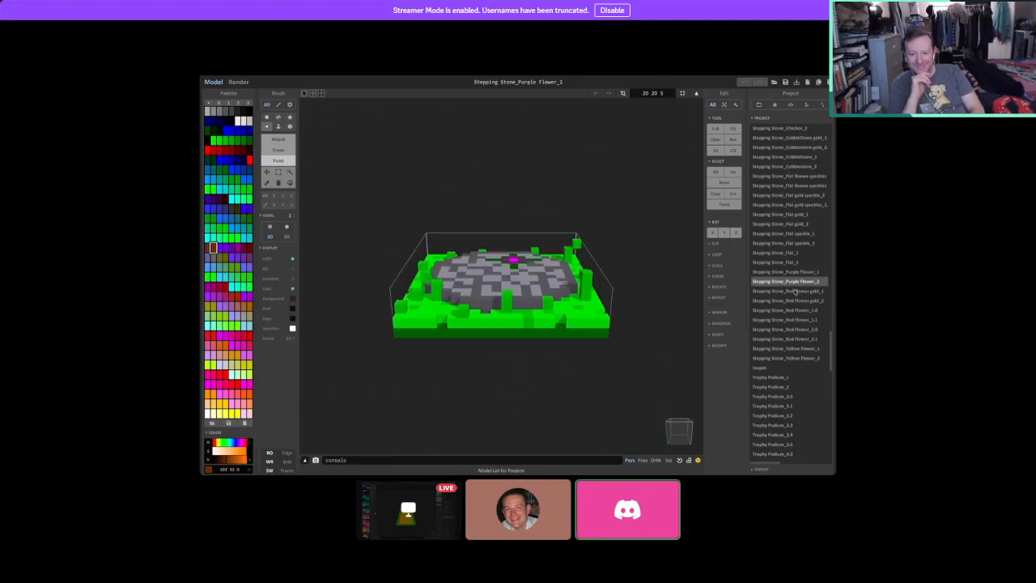
# Review the gold red-flower, grey red-flower and yellow-flower stepping stone models one after another.
pyautogui.click(796, 291)
pyautogui.moveTo(622, 327); pyautogui.dragTo(618, 349, button='right')
pyautogui.click(799, 300)
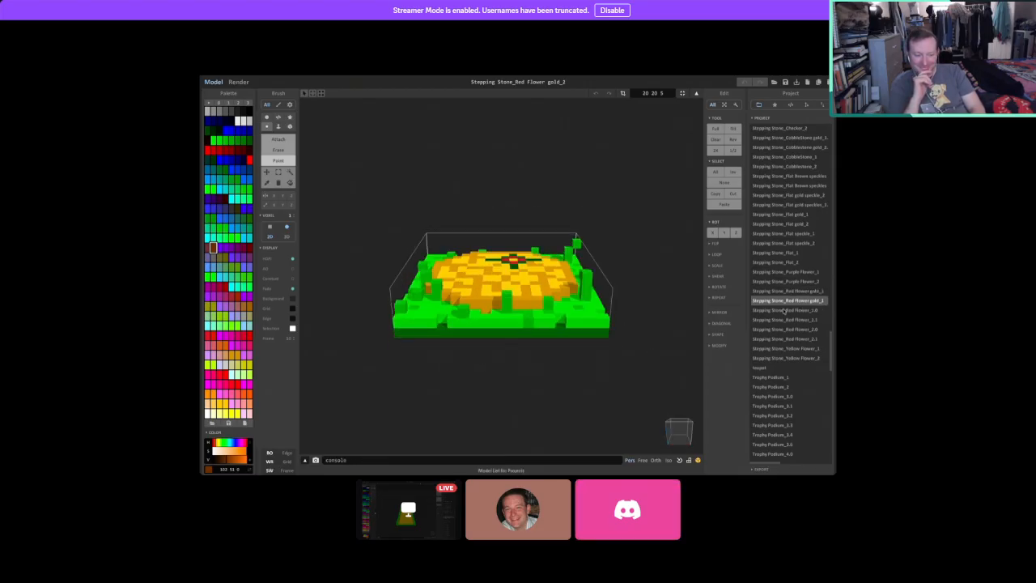
pyautogui.click(792, 310)
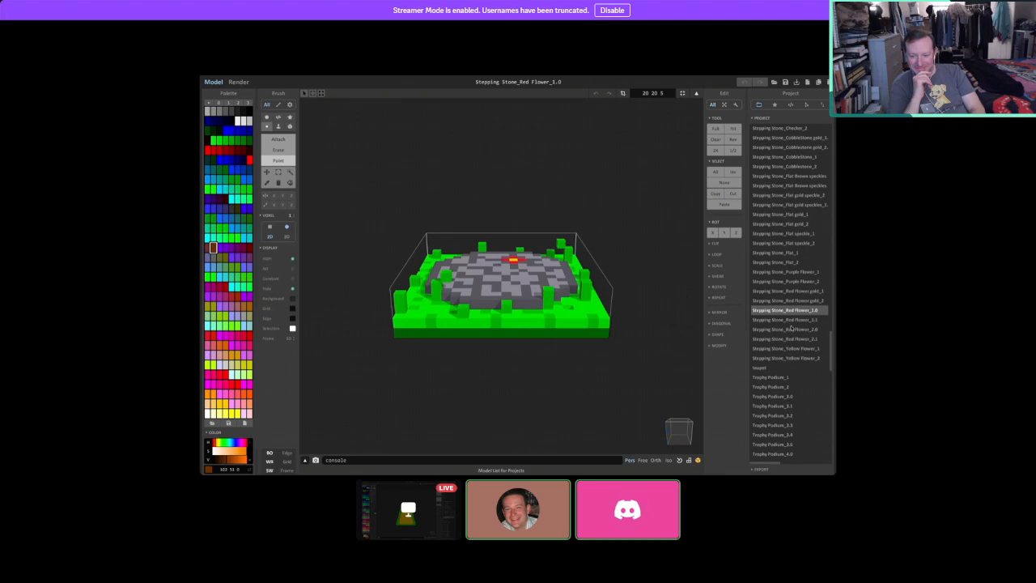
pyautogui.click(786, 320)
pyautogui.click(786, 330)
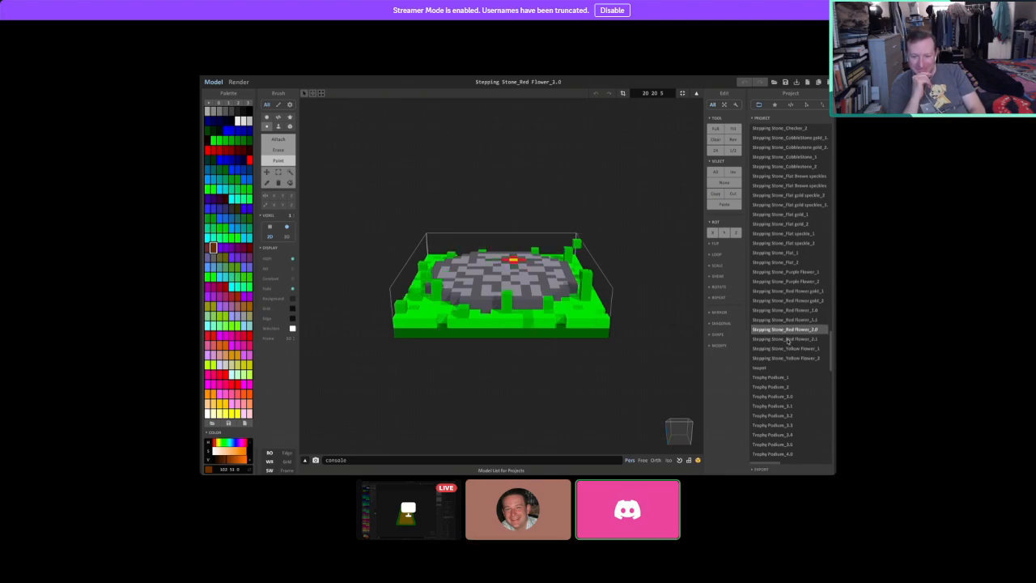
pyautogui.click(791, 340)
pyautogui.click(793, 349)
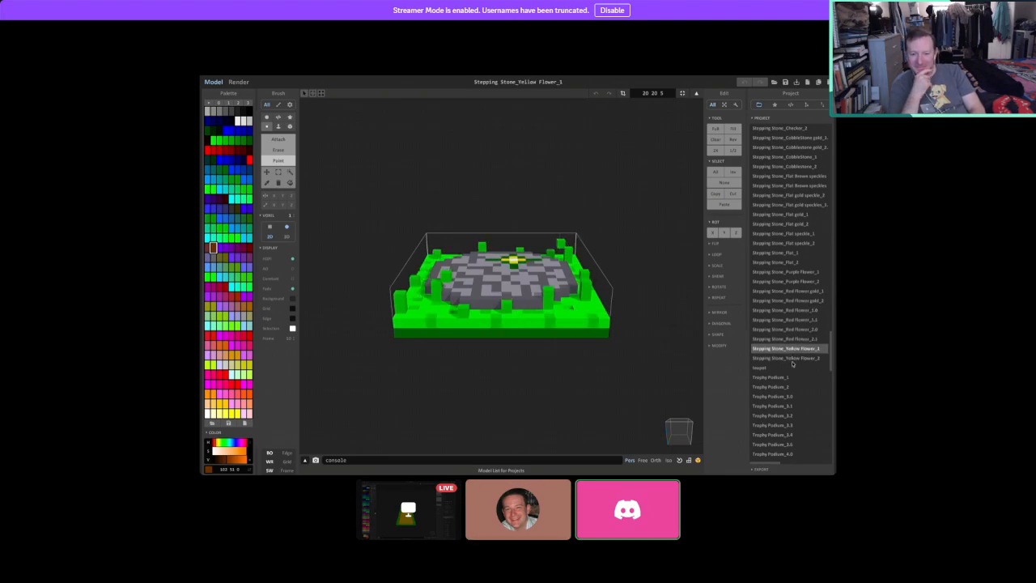
pyautogui.click(791, 359)
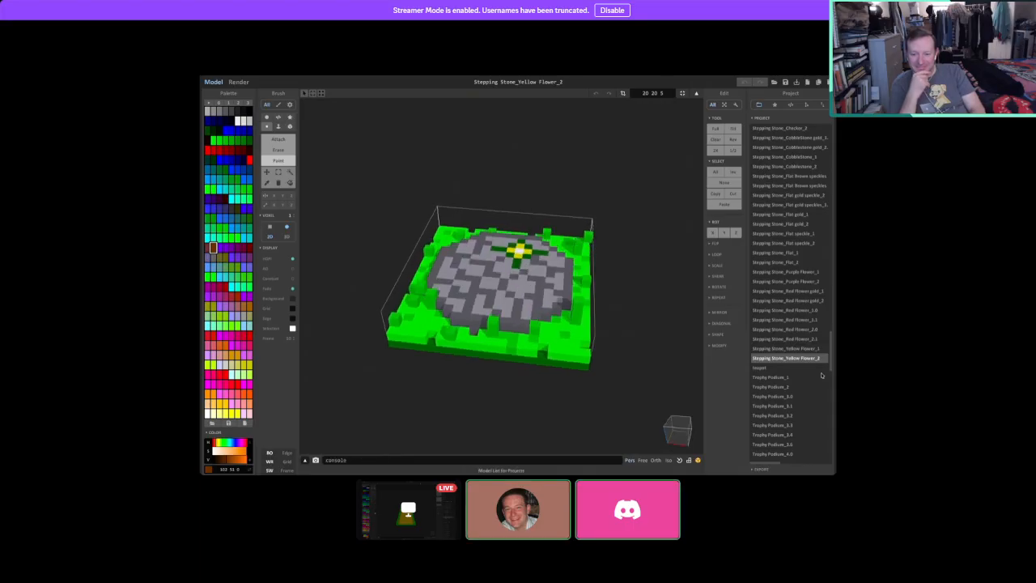
# View the Trophy Podium_1 and Trophy Podium_6.9 models from different angles.
pyautogui.click(780, 378)
pyautogui.moveTo(556, 316); pyautogui.dragTo(578, 267, button='right')
pyautogui.moveTo(830, 354); pyautogui.dragTo(827, 382)
pyautogui.click(786, 354)
pyautogui.moveTo(567, 364); pyautogui.dragTo(543, 348, button='right')
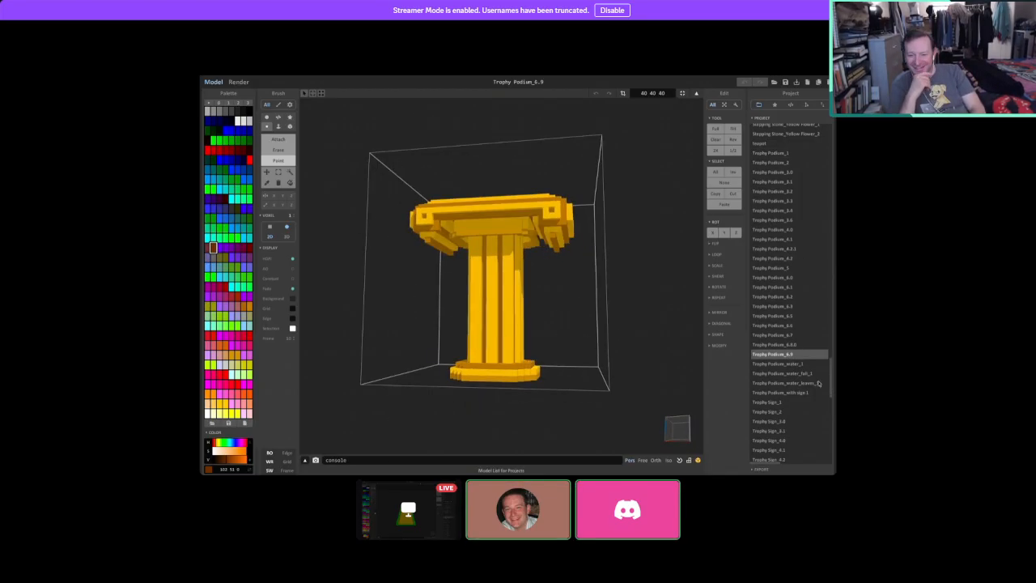
# Review the Trophy Podium_water_fall_1, water_1 and water_leaves_1 models, examining the water around each base.
pyautogui.click(793, 373)
pyautogui.moveTo(615, 346); pyautogui.dragTo(626, 369, button='right')
pyautogui.click(777, 363)
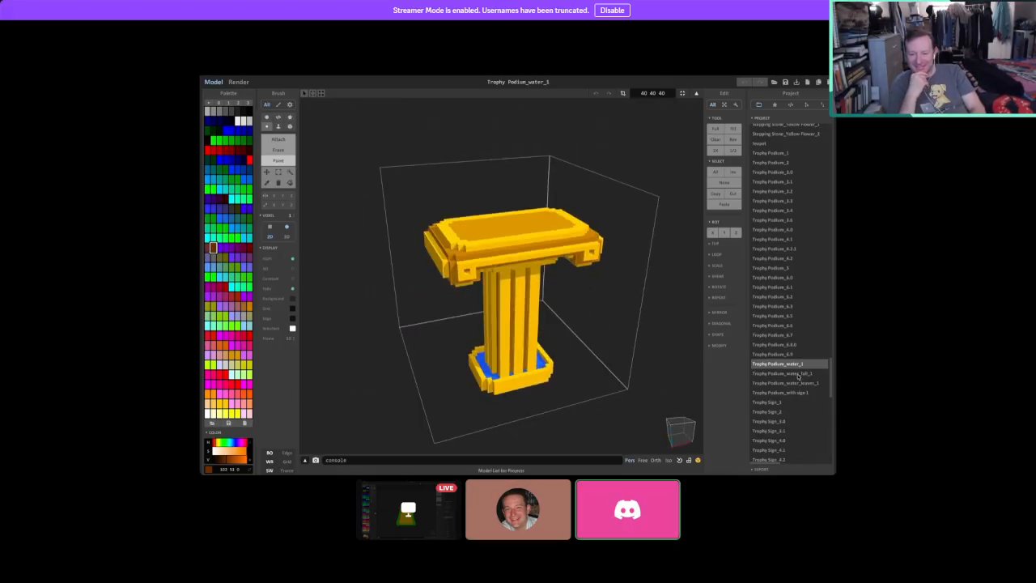
pyautogui.click(799, 373)
pyautogui.moveTo(548, 416)
pyautogui.mouseDown(button='right')
pyautogui.moveTo(529, 419)
pyautogui.moveTo(562, 421)
pyautogui.mouseUp(button='right')
pyautogui.click(792, 382)
pyautogui.moveTo(618, 381); pyautogui.dragTo(643, 396, button='right')
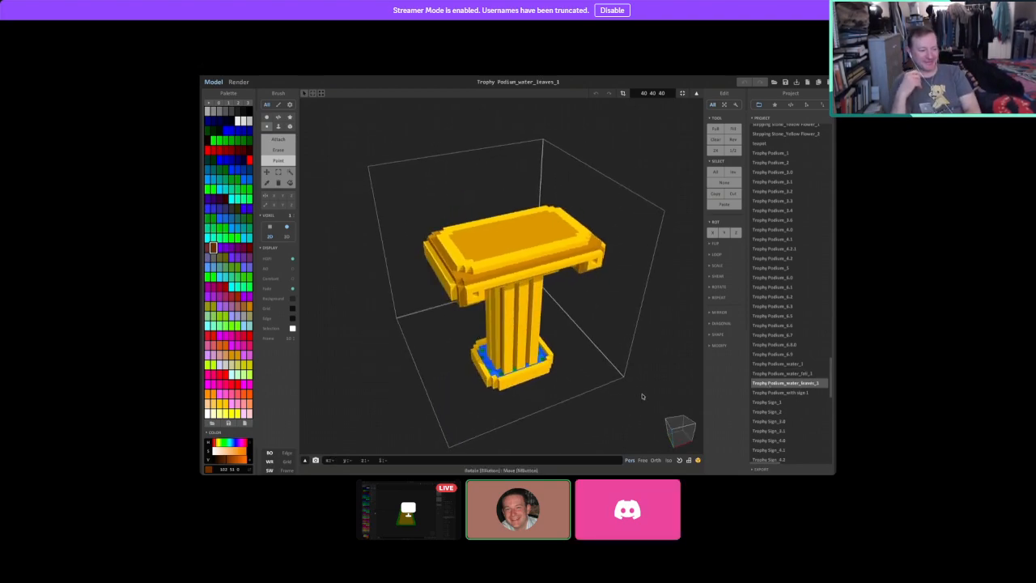
# Open Trophy Podium_with sign 1 and examine its sign and podium from the front, above, below and at an angle.
pyautogui.click(782, 392)
pyautogui.moveTo(566, 373); pyautogui.dragTo(492, 220, button='right')
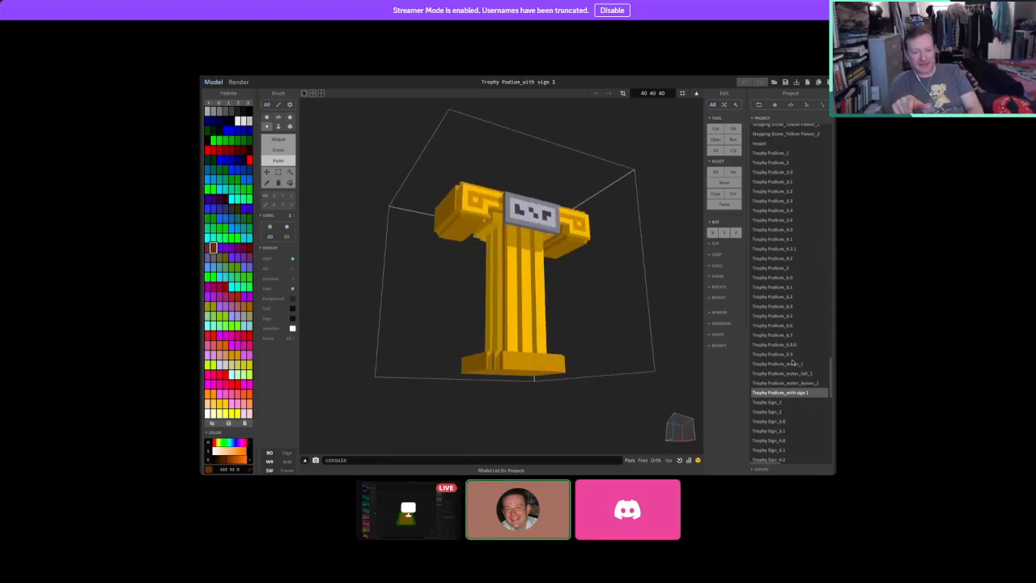
pyautogui.moveTo(603, 314); pyautogui.dragTo(535, 386, button='right')
pyautogui.scroll(-6, 558, 347)
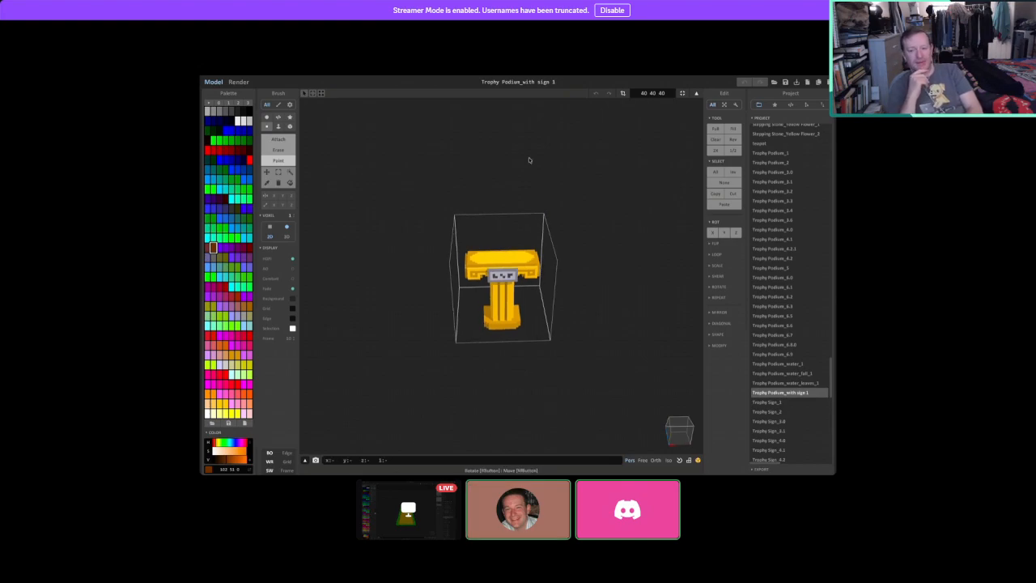
pyautogui.moveTo(535, 375); pyautogui.dragTo(521, 419, button='right')
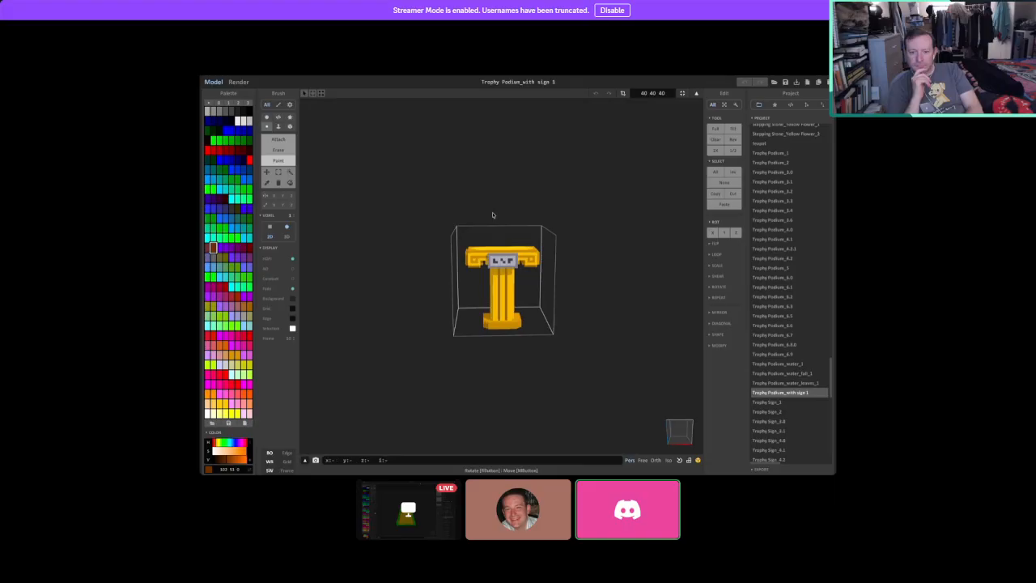
pyautogui.moveTo(516, 246); pyautogui.dragTo(472, 195, button='right')
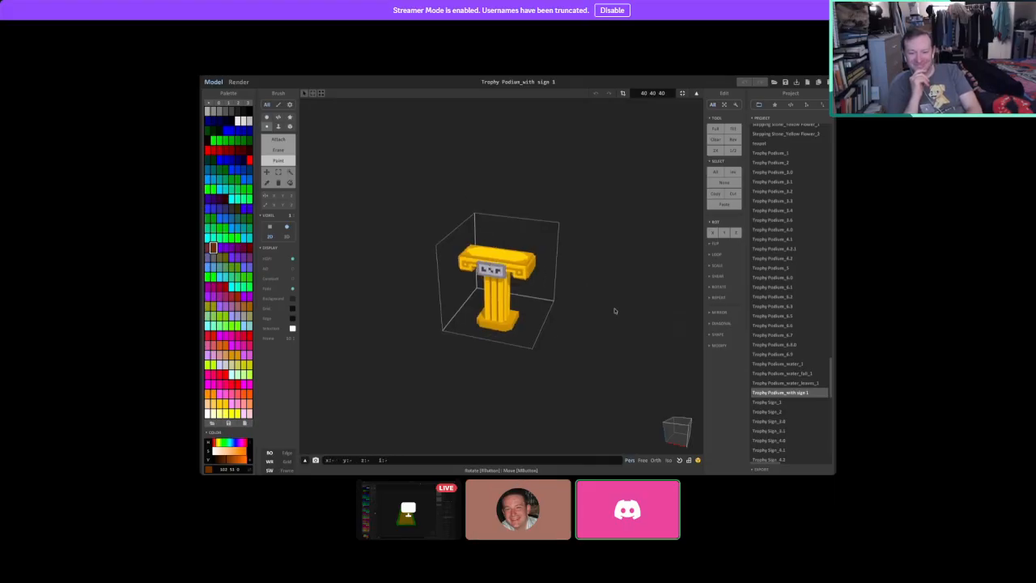
pyautogui.moveTo(594, 388); pyautogui.dragTo(618, 362, button='right')
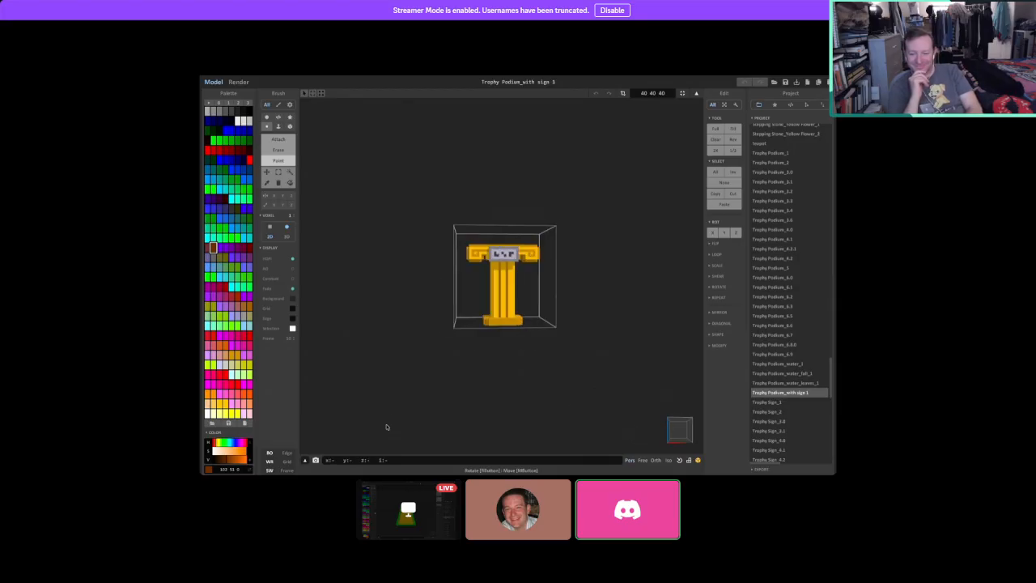
pyautogui.moveTo(618, 407); pyautogui.dragTo(420, 449, button='right')
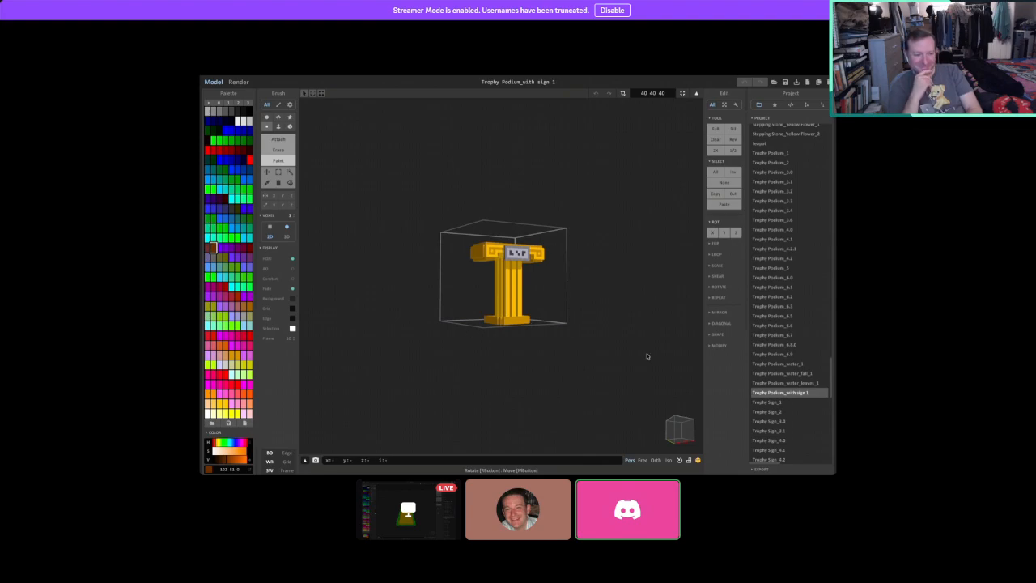
pyautogui.moveTo(641, 365); pyautogui.dragTo(529, 290, button='right')
# Browse the project models, open Final Gertrude standing_1 and view the goose from the side.
pyautogui.scroll(-4, 834, 398)
pyautogui.scroll(-2, 831, 400)
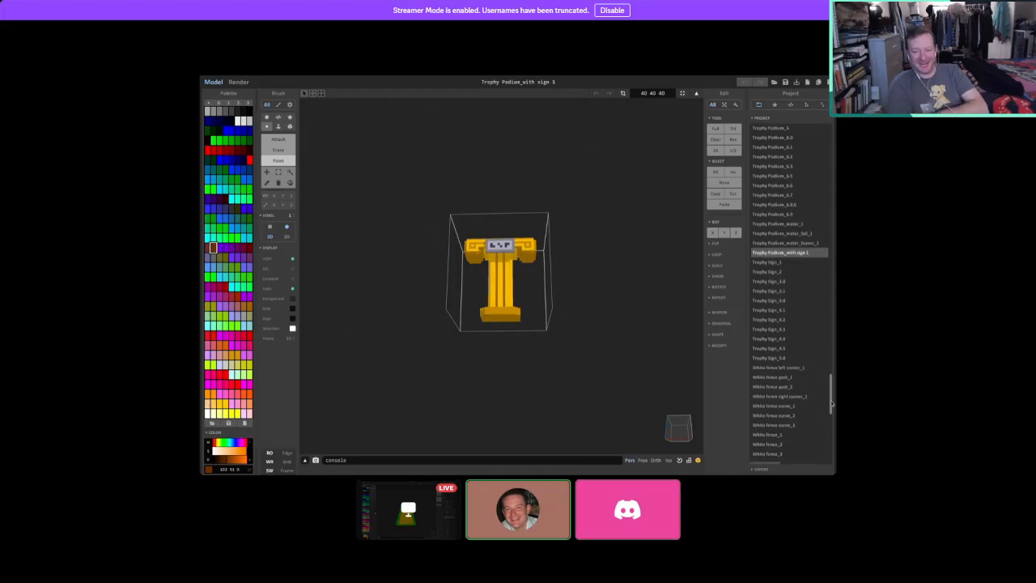
pyautogui.scroll(-1, 831, 410)
pyautogui.scroll(-2, 832, 412)
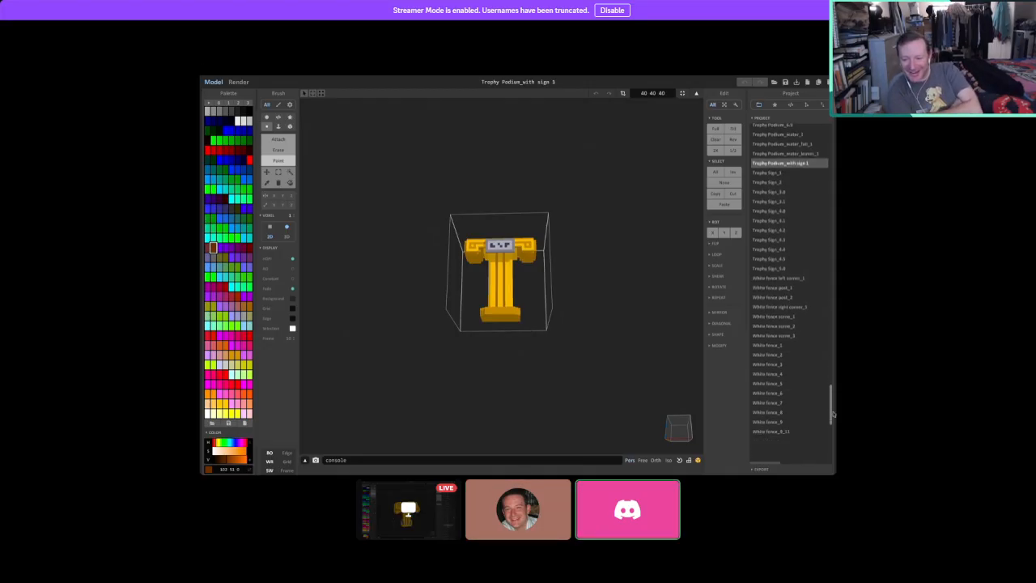
pyautogui.scroll(6, 834, 413)
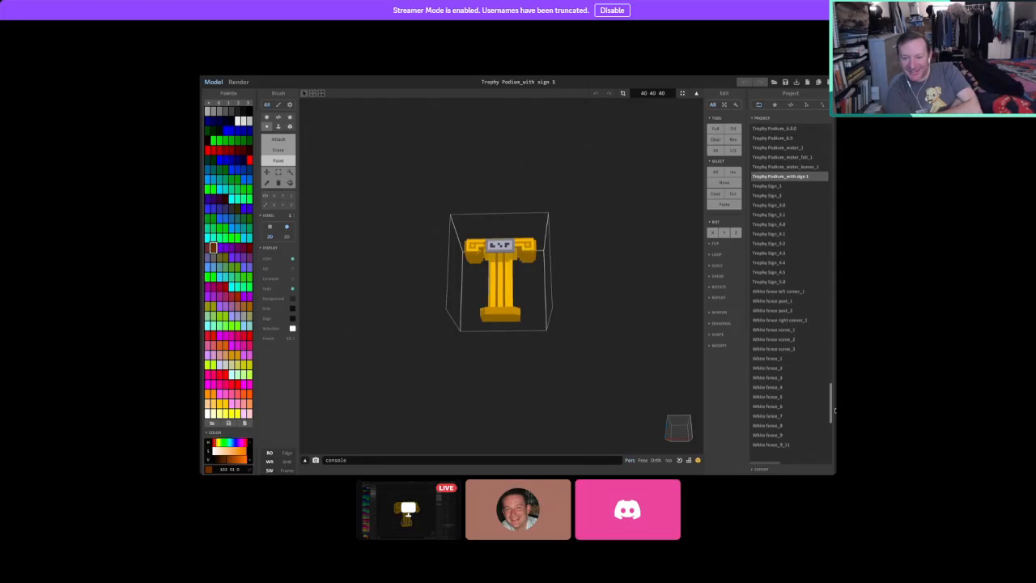
pyautogui.moveTo(833, 391); pyautogui.dragTo(834, 167)
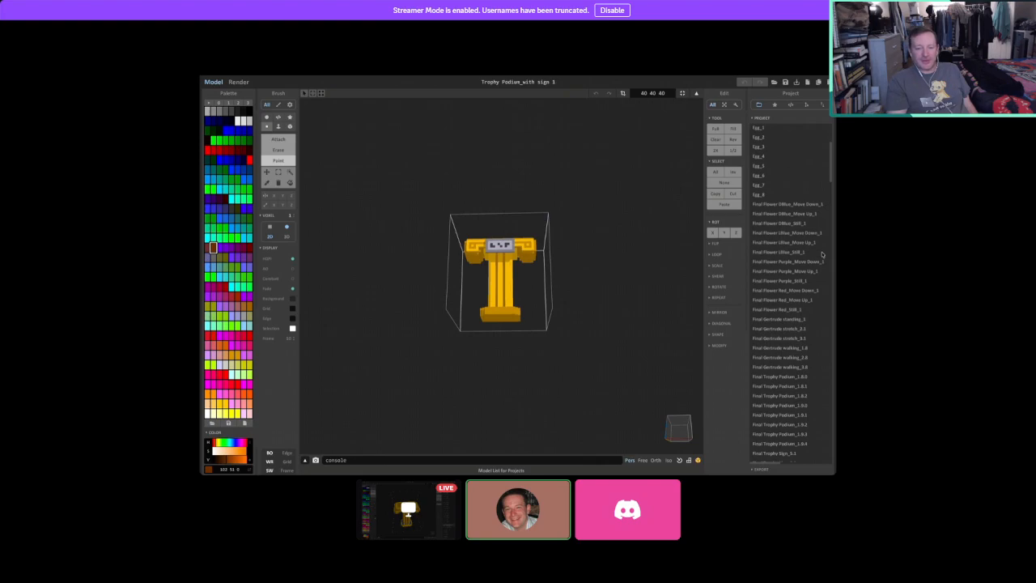
pyautogui.click(800, 320)
pyautogui.moveTo(560, 358); pyautogui.dragTo(615, 365, button='right')
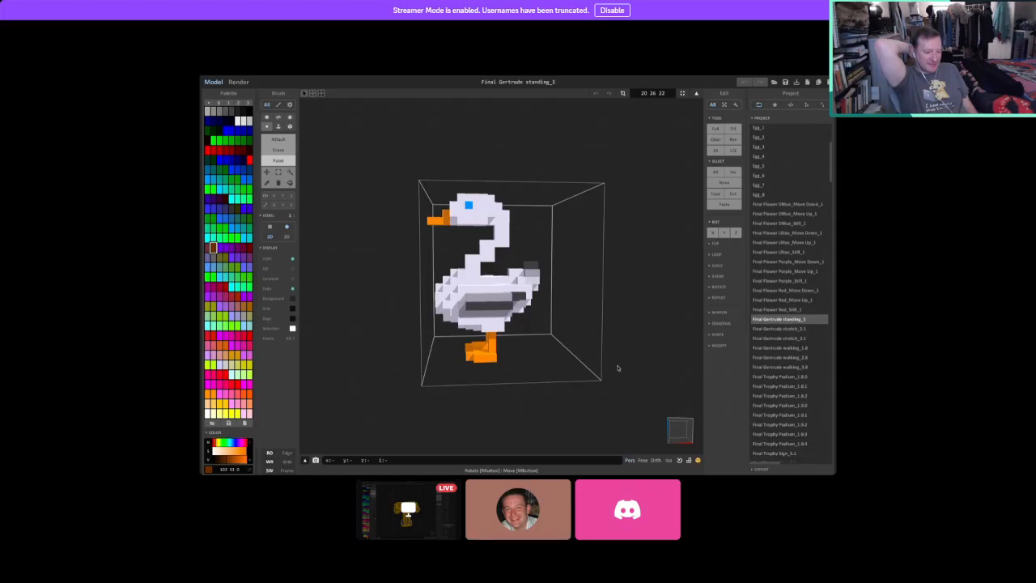
pyautogui.scroll(-2, 831, 172)
pyautogui.moveTo(831, 171); pyautogui.dragTo(829, 185)
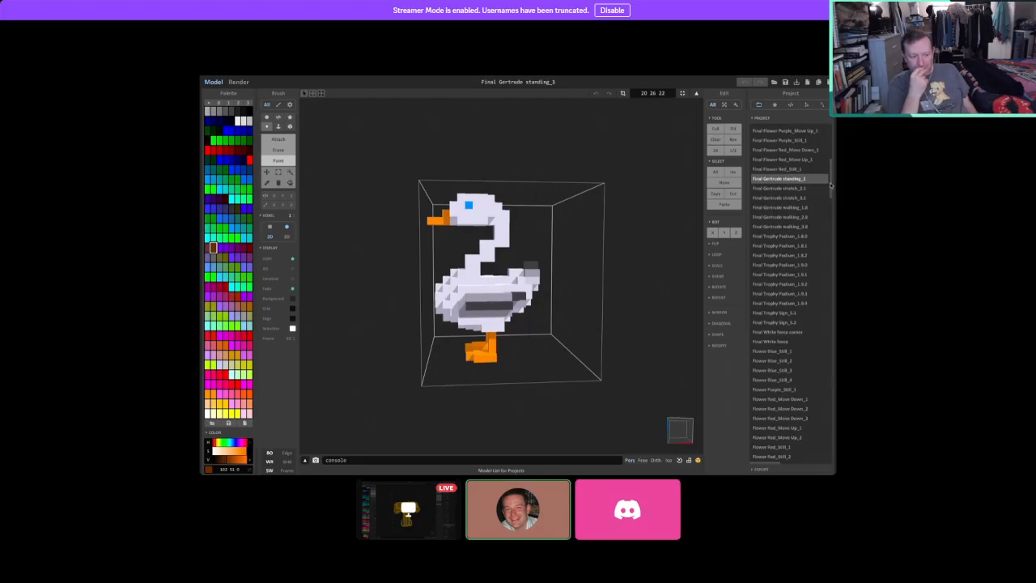
# Examine the Final Gertrude standing_1 goose from the side, from low and raised angles, and from behind.
pyautogui.moveTo(828, 182); pyautogui.dragTo(824, 221)
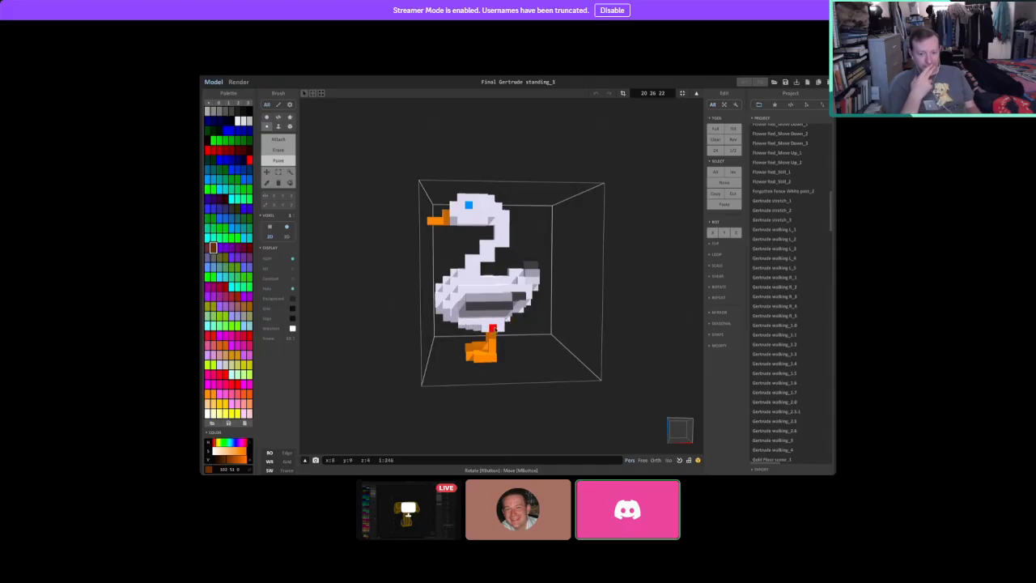
pyautogui.moveTo(510, 320); pyautogui.dragTo(519, 313, button='right')
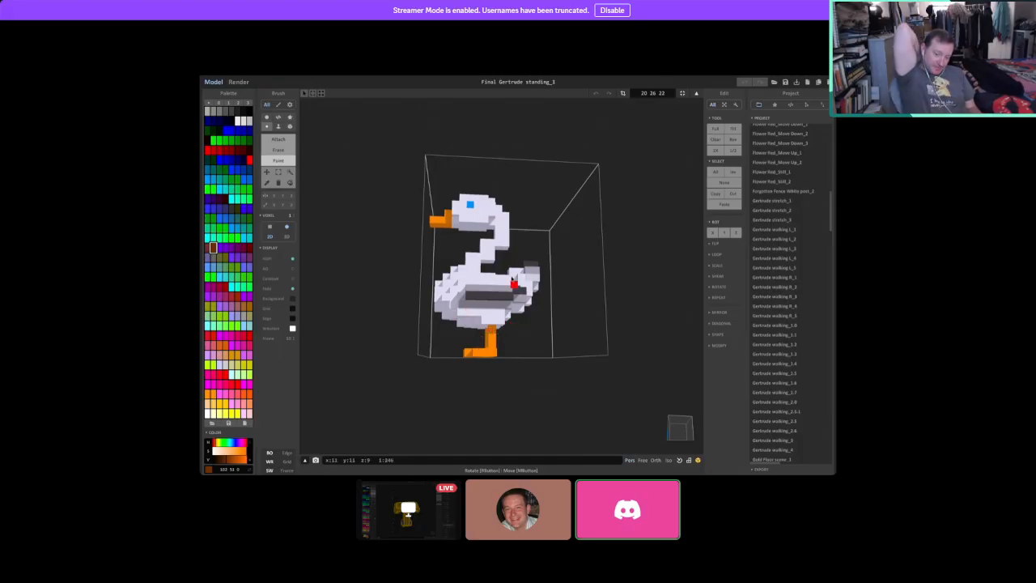
pyautogui.moveTo(530, 267); pyautogui.dragTo(518, 287, button='right')
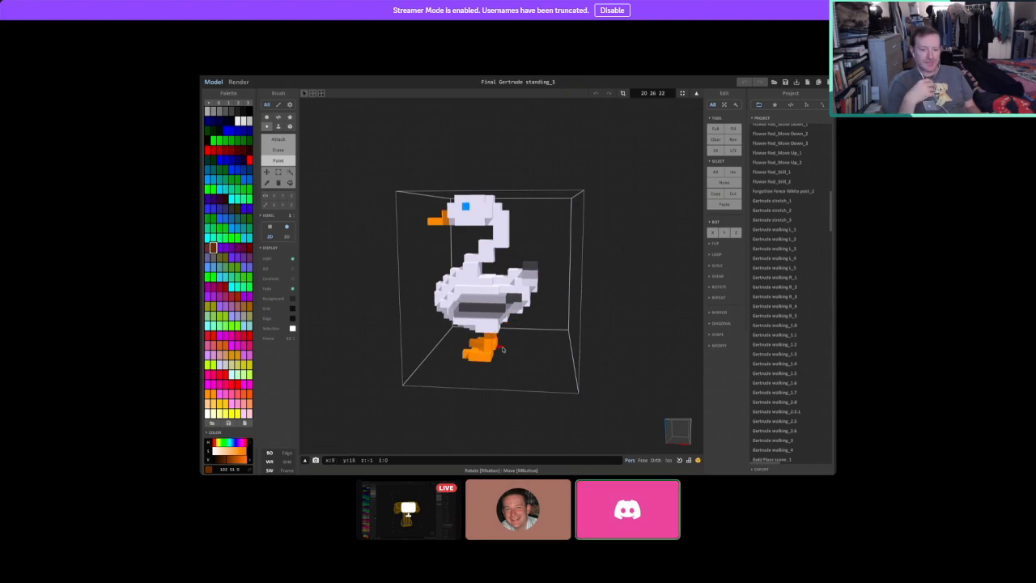
pyautogui.moveTo(479, 354); pyautogui.dragTo(561, 341, button='right')
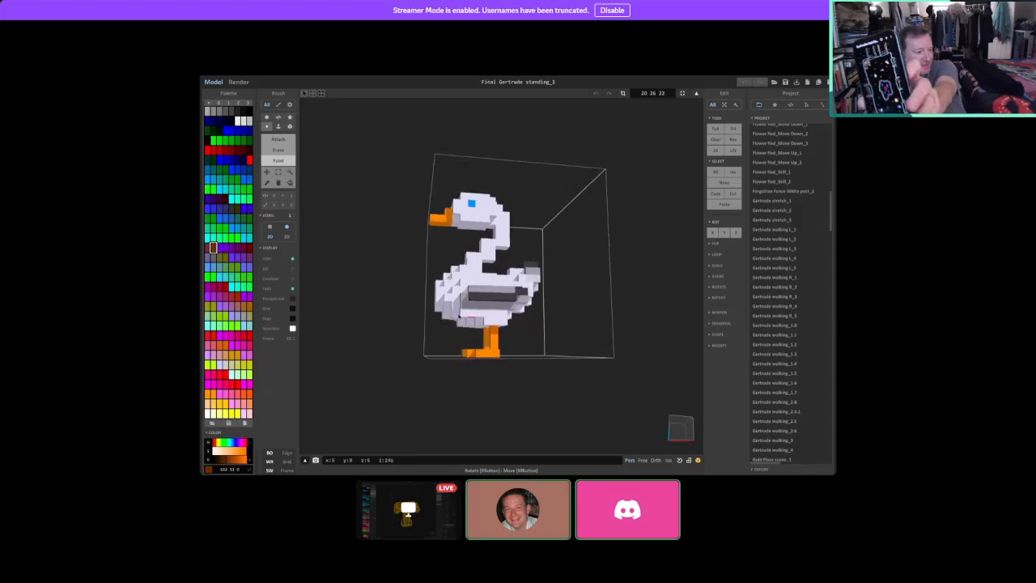
pyautogui.moveTo(553, 335); pyautogui.dragTo(427, 328, button='right')
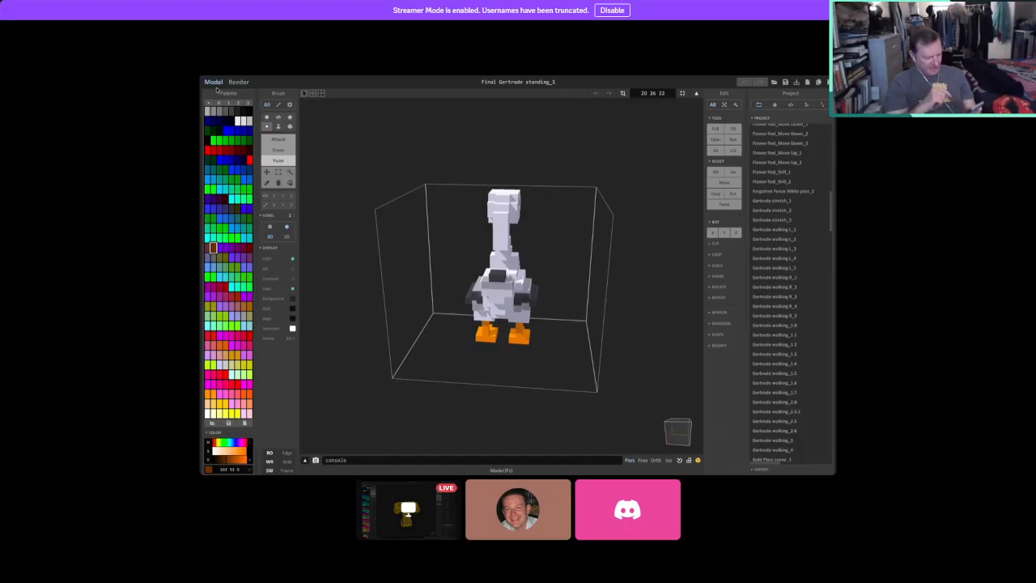
# Switch to the Discord call in Chrome, return to MagicaVoxel and view the standing goose from the side.
pyautogui.click(405, 467)
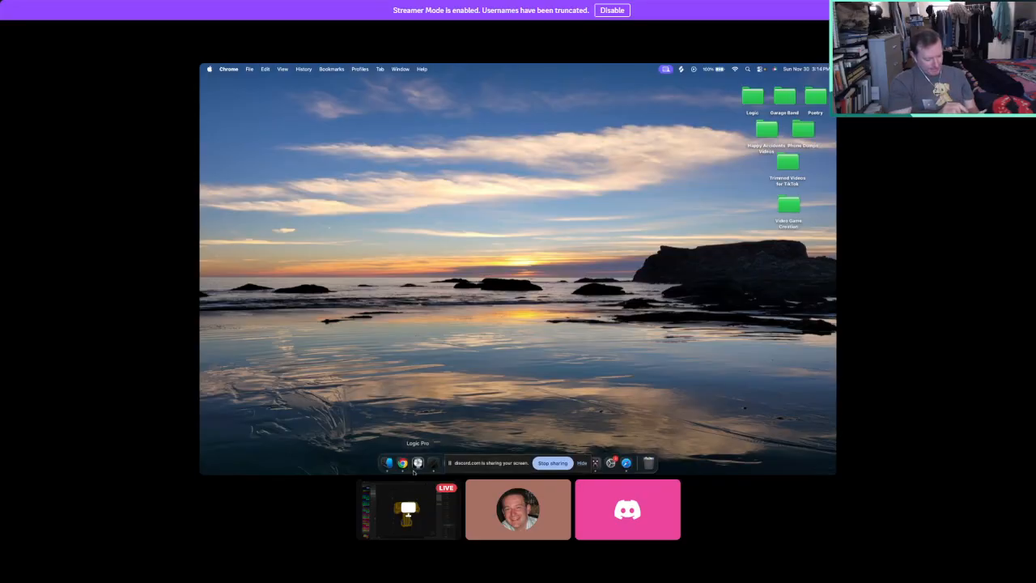
pyautogui.click(404, 465)
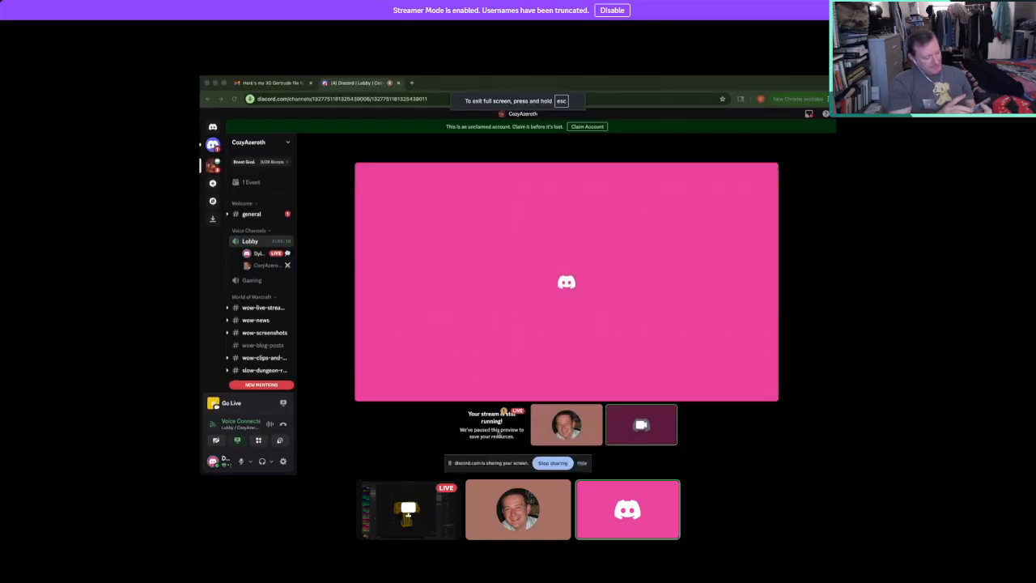
pyautogui.moveTo(673, 473)
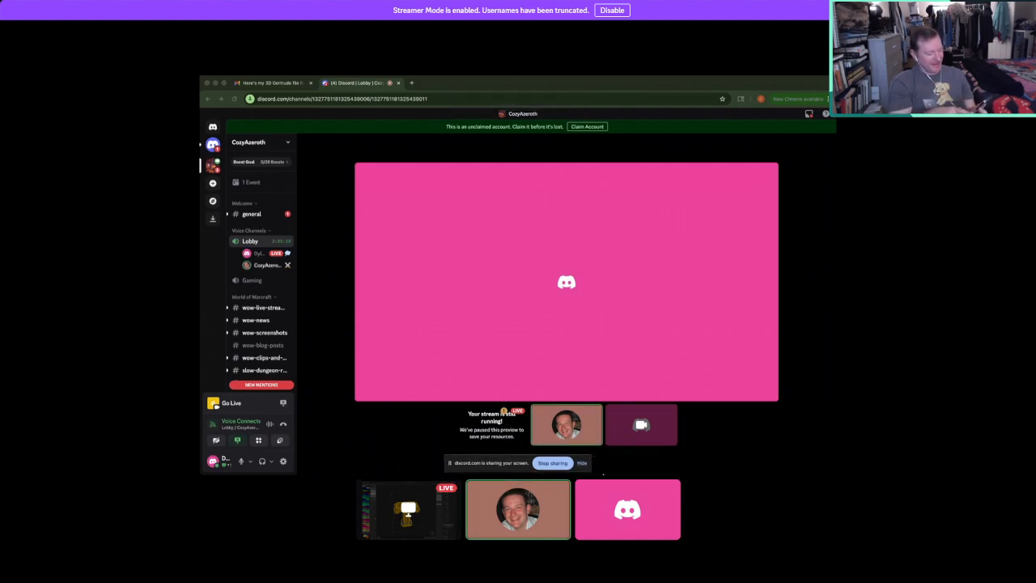
pyautogui.moveTo(597, 469)
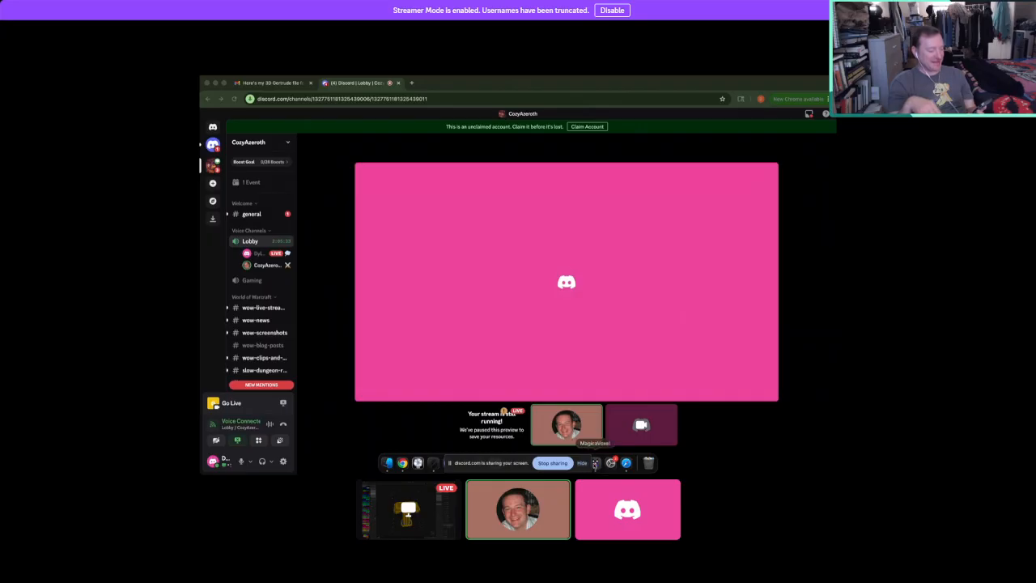
pyautogui.click(595, 463)
pyautogui.moveTo(616, 317); pyautogui.dragTo(555, 338, button='right')
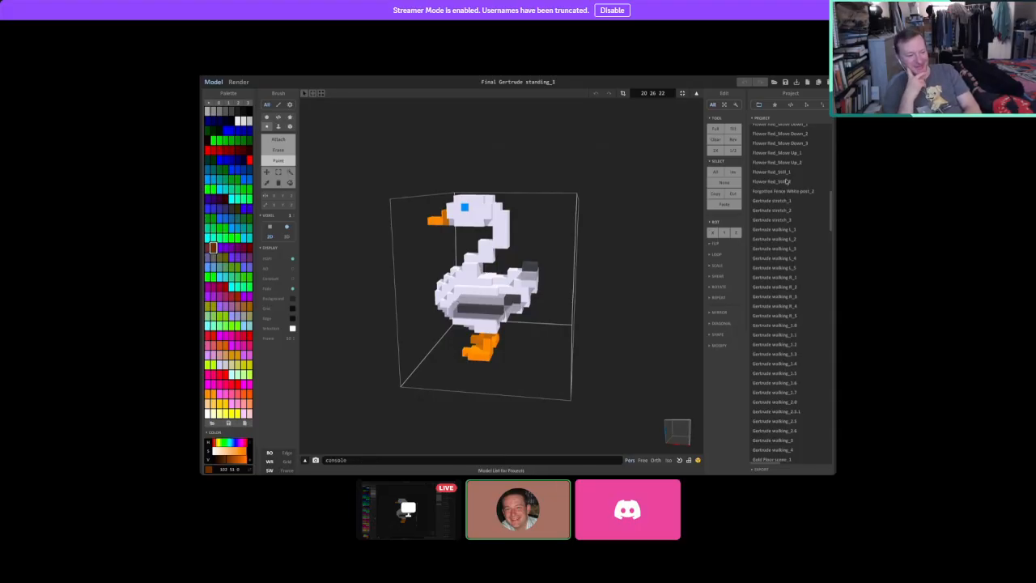
# Cycle back and forth through the Final Gertrude walking_1.8, walking_2.8 and walking_3.8 models to preview the walk animation.
pyautogui.moveTo(831, 221); pyautogui.dragTo(830, 221)
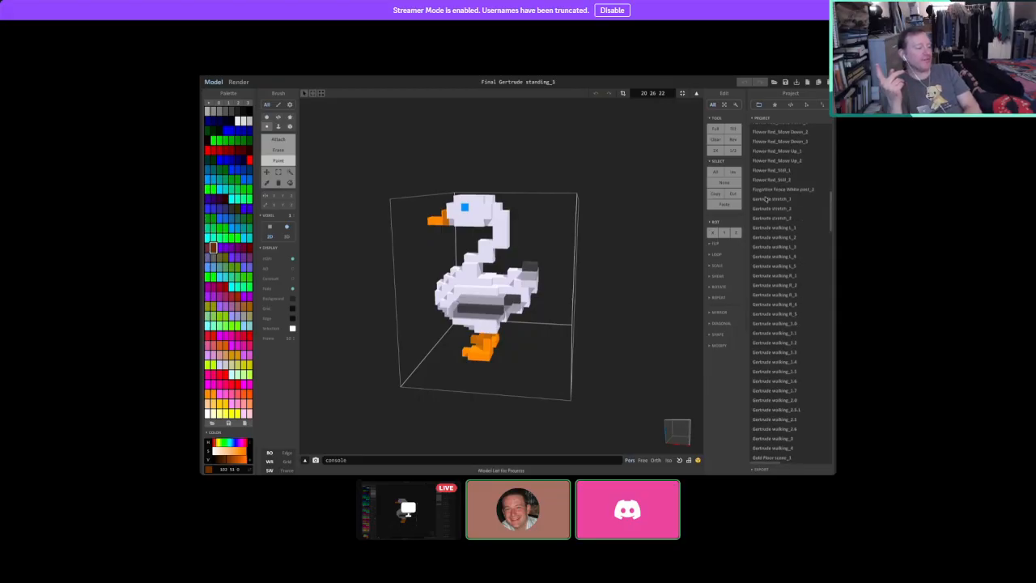
pyautogui.moveTo(831, 213); pyautogui.dragTo(829, 178)
pyautogui.click(792, 229)
pyautogui.click(795, 239)
pyautogui.click(795, 245)
pyautogui.click(792, 235)
pyautogui.click(792, 228)
pyautogui.click(794, 237)
pyautogui.click(795, 246)
pyautogui.click(795, 237)
pyautogui.click(792, 227)
pyautogui.click(793, 237)
pyautogui.click(795, 245)
pyautogui.click(793, 236)
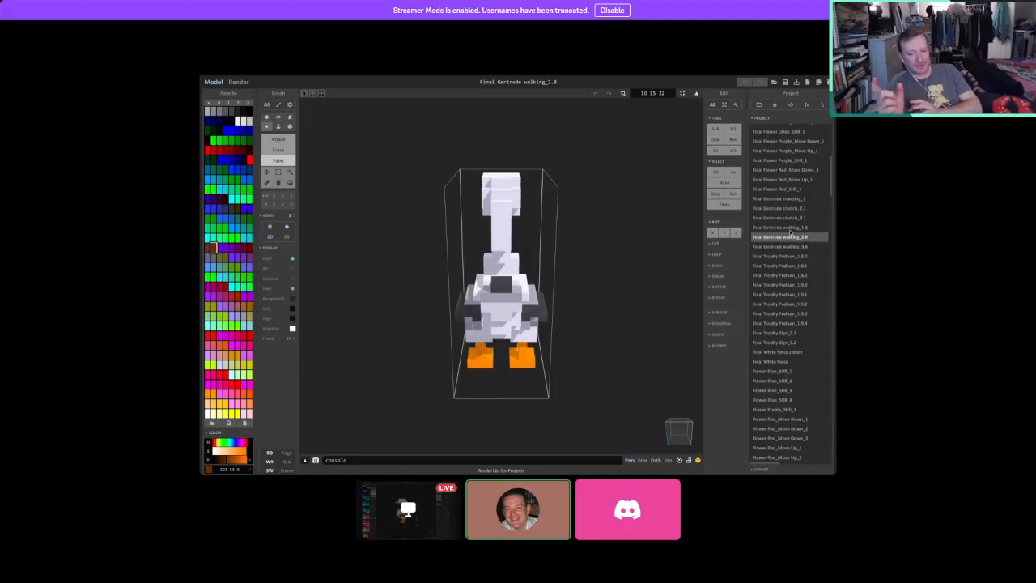
pyautogui.click(792, 227)
pyautogui.click(794, 237)
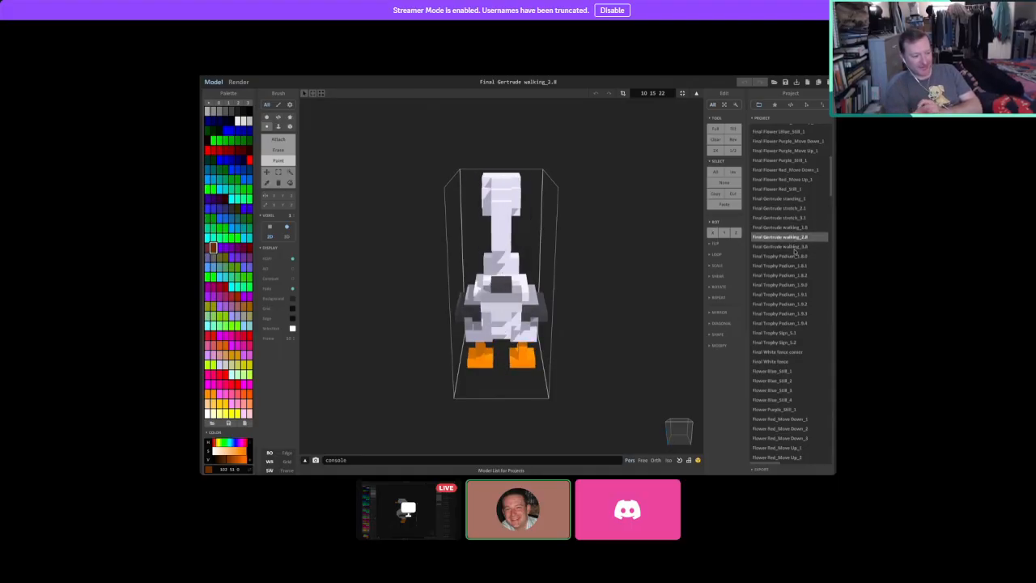
pyautogui.click(795, 246)
pyautogui.click(794, 236)
# Examine the Final Gertrude walking_2.8 goose from both sides and from rear angles.
pyautogui.moveTo(608, 288); pyautogui.dragTo(640, 289, button='right')
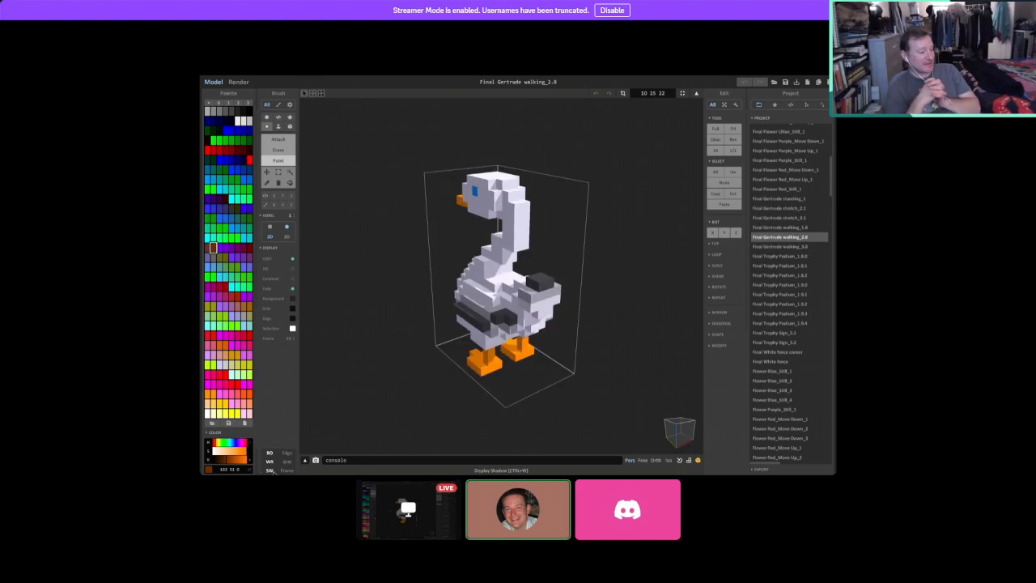
pyautogui.moveTo(380, 377); pyautogui.dragTo(548, 359, button='right')
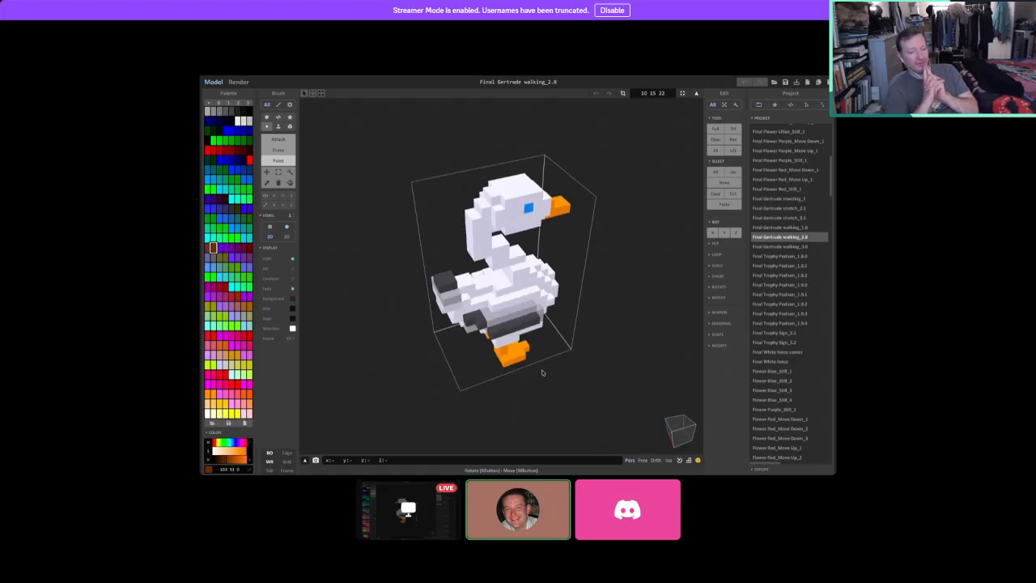
pyautogui.moveTo(521, 327); pyautogui.dragTo(394, 321, button='right')
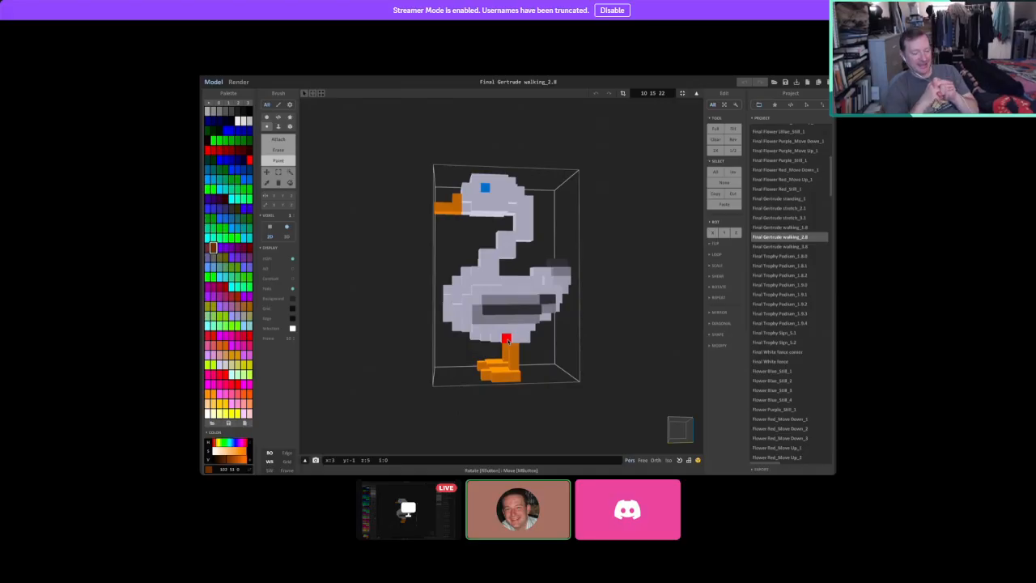
pyautogui.moveTo(600, 363)
pyautogui.mouseDown(button='right')
pyautogui.moveTo(616, 345)
pyautogui.moveTo(602, 364)
pyautogui.moveTo(459, 356)
pyautogui.moveTo(678, 352)
pyautogui.moveTo(650, 361)
pyautogui.moveTo(583, 317)
pyautogui.moveTo(530, 354)
pyautogui.moveTo(559, 373)
pyautogui.moveTo(462, 391)
pyautogui.moveTo(611, 375)
pyautogui.mouseUp(button='right')
# Replay the three Final Gertrude walking frames in sequence and inspect walking_1.8 from an angle.
pyautogui.click(785, 236)
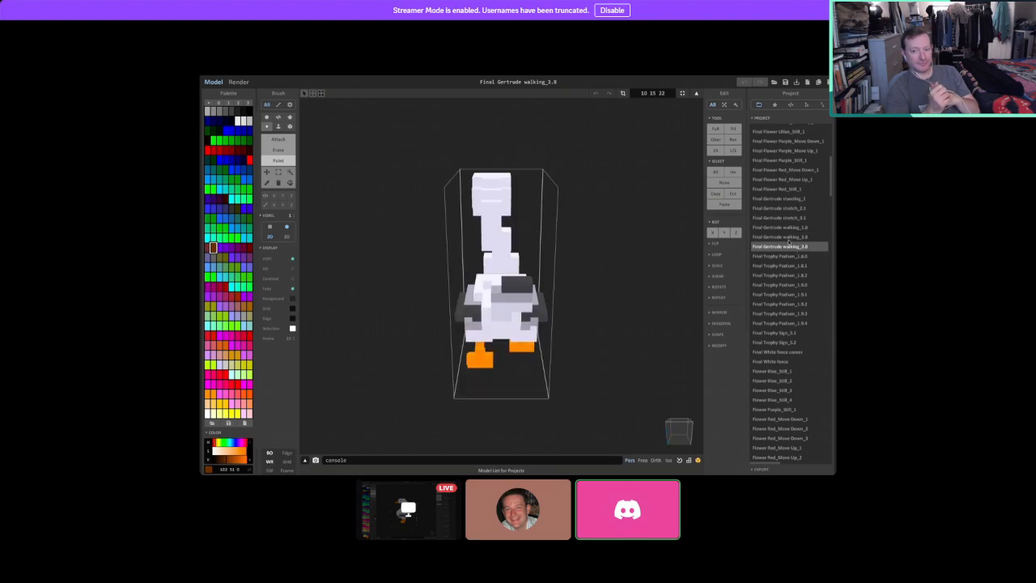
pyautogui.press('Down')
pyautogui.press('Up')
pyautogui.press('Up')
pyautogui.press('Down')
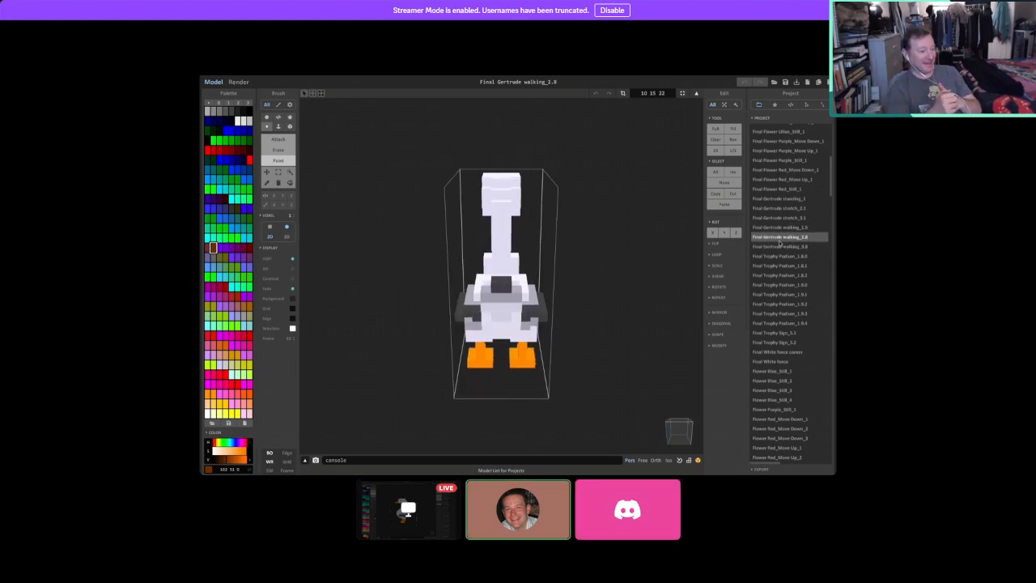
pyautogui.press('Down')
pyautogui.press('Up')
pyautogui.click(780, 227)
pyautogui.click(780, 237)
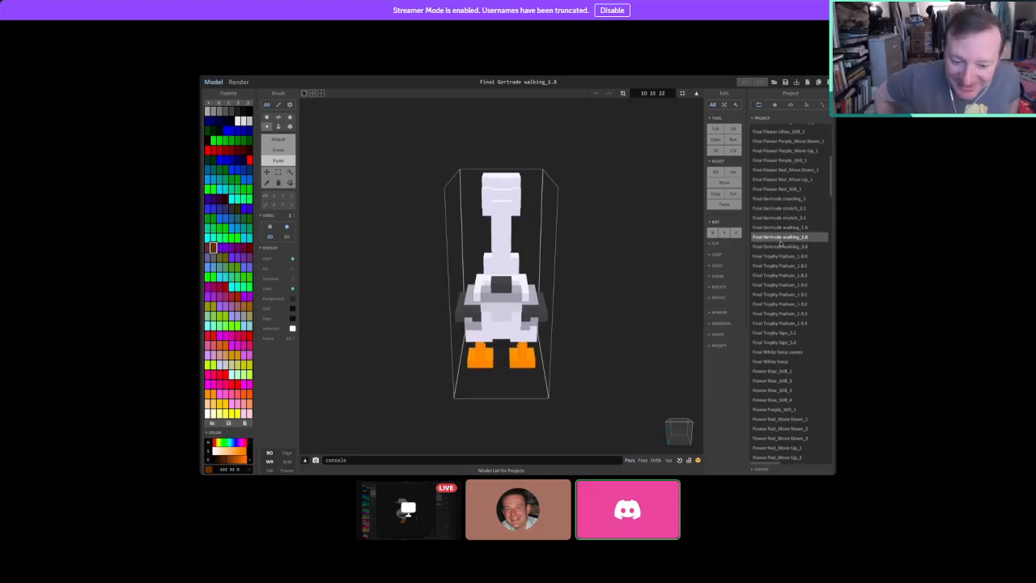
pyautogui.click(780, 245)
pyautogui.click(780, 228)
pyautogui.click(781, 237)
pyautogui.click(781, 245)
pyautogui.click(779, 237)
pyautogui.click(779, 228)
pyautogui.moveTo(640, 300); pyautogui.dragTo(613, 389, button='right')
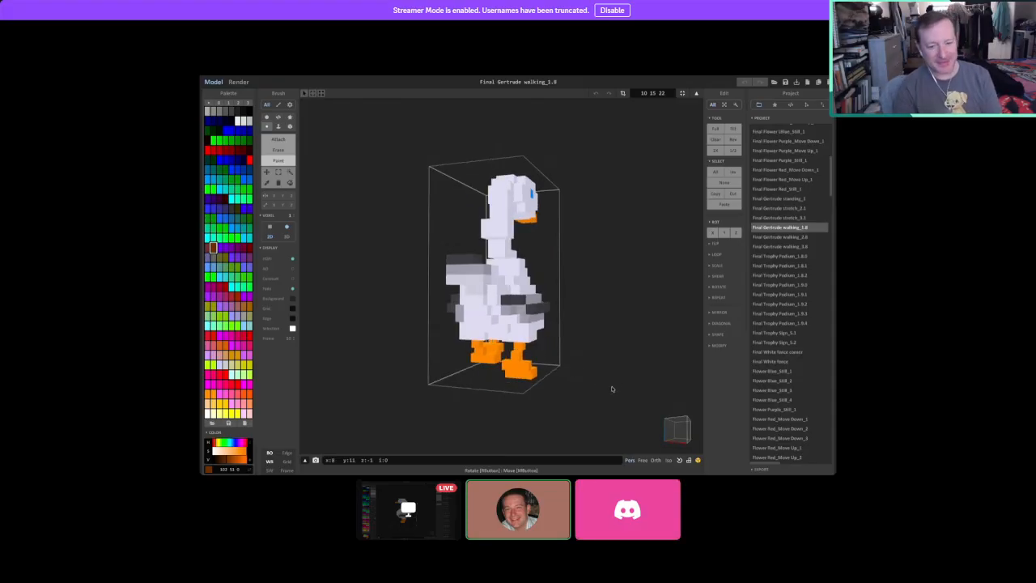
# Compare the walking_1.8, walking_2.8 and walking_3.8 frames again and view walking_3.8 from the side.
pyautogui.click(781, 236)
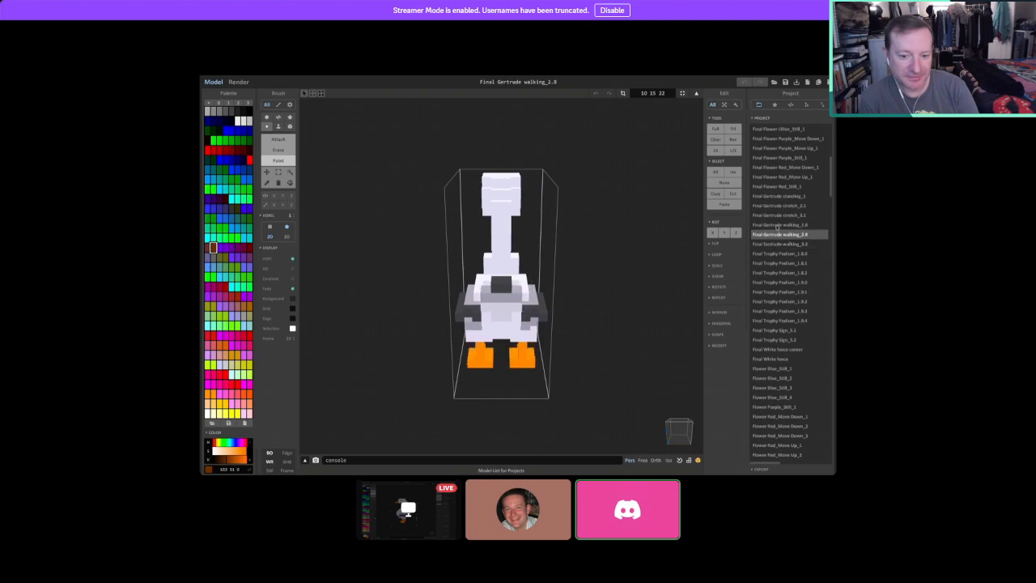
pyautogui.click(779, 243)
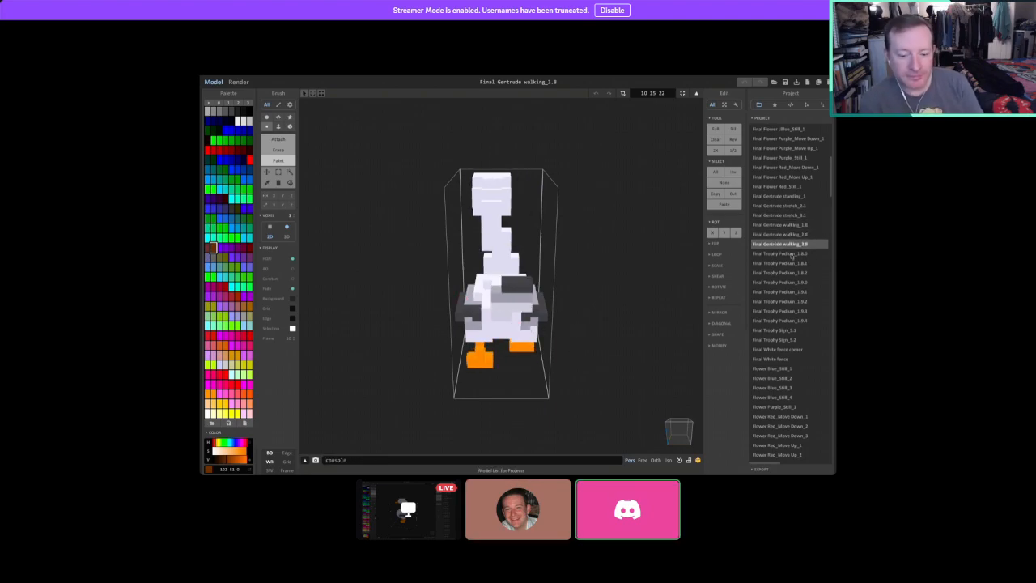
pyautogui.click(792, 253)
pyautogui.click(787, 234)
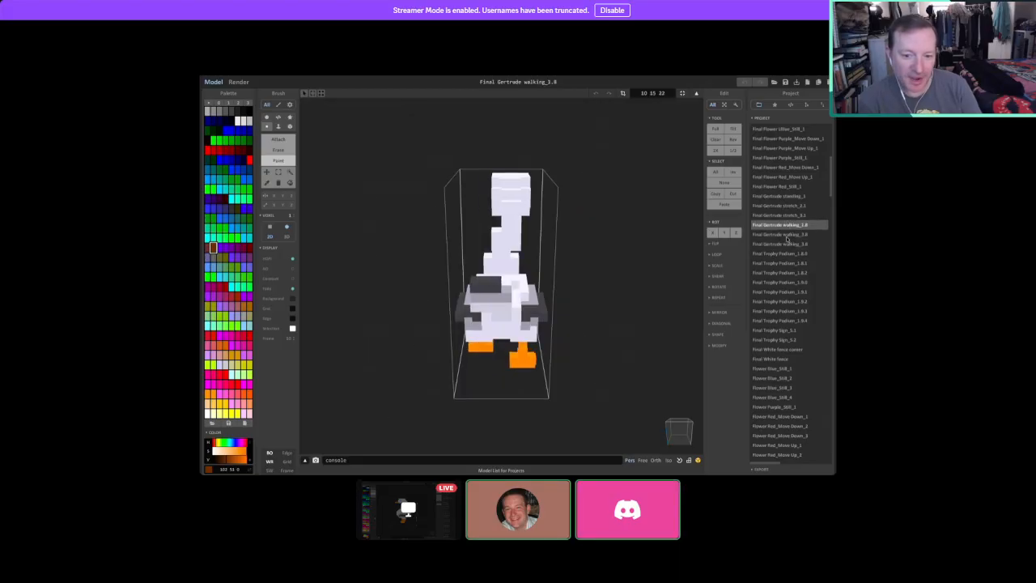
pyautogui.click(788, 244)
pyautogui.click(787, 234)
pyautogui.click(787, 224)
pyautogui.click(786, 234)
pyautogui.click(787, 244)
pyautogui.click(788, 235)
pyautogui.click(787, 226)
pyautogui.click(786, 236)
pyautogui.click(788, 243)
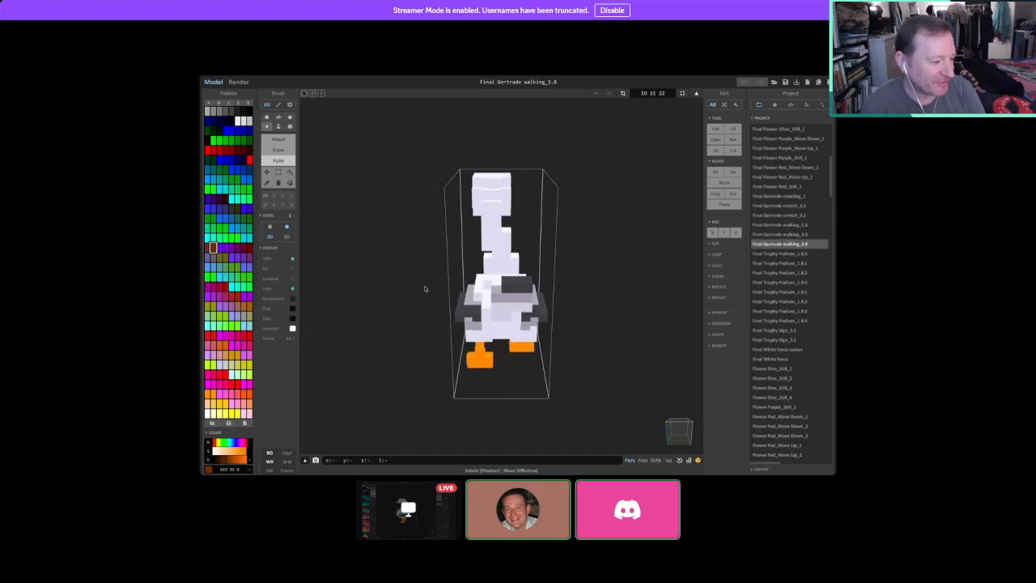
pyautogui.moveTo(595, 269); pyautogui.dragTo(511, 265, button='right')
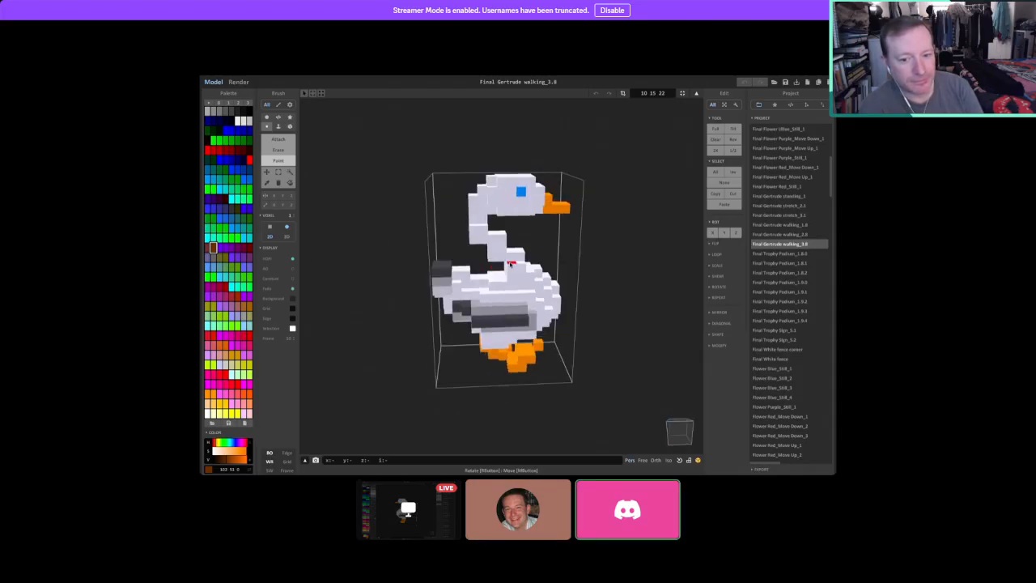
# Compare the Final Gertrude stretch_2.1 and stretch_3.1 models with the standing_1 pose.
pyautogui.click(779, 206)
pyautogui.click(780, 215)
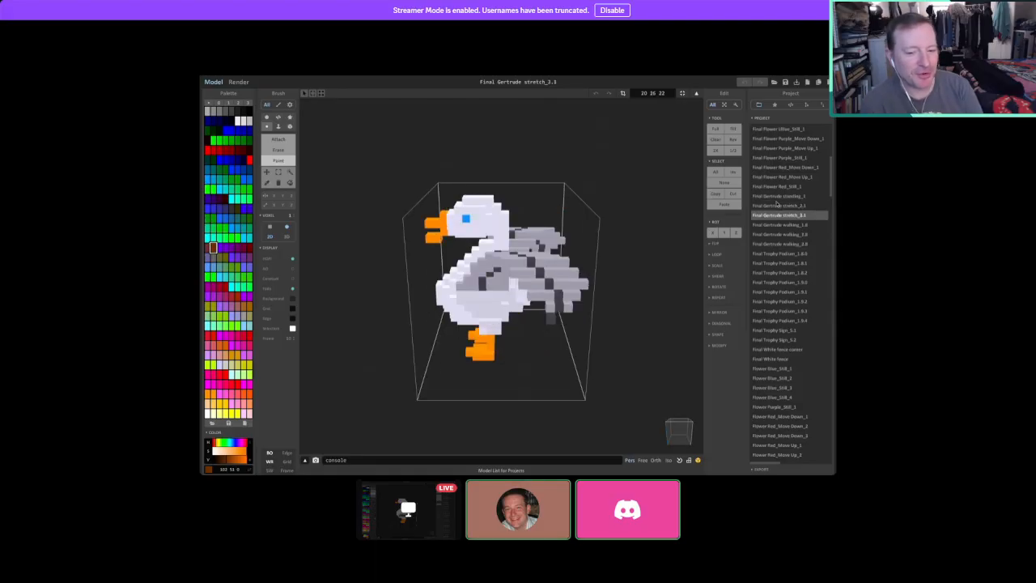
pyautogui.click(778, 205)
pyautogui.click(779, 215)
pyautogui.click(778, 206)
pyautogui.click(776, 196)
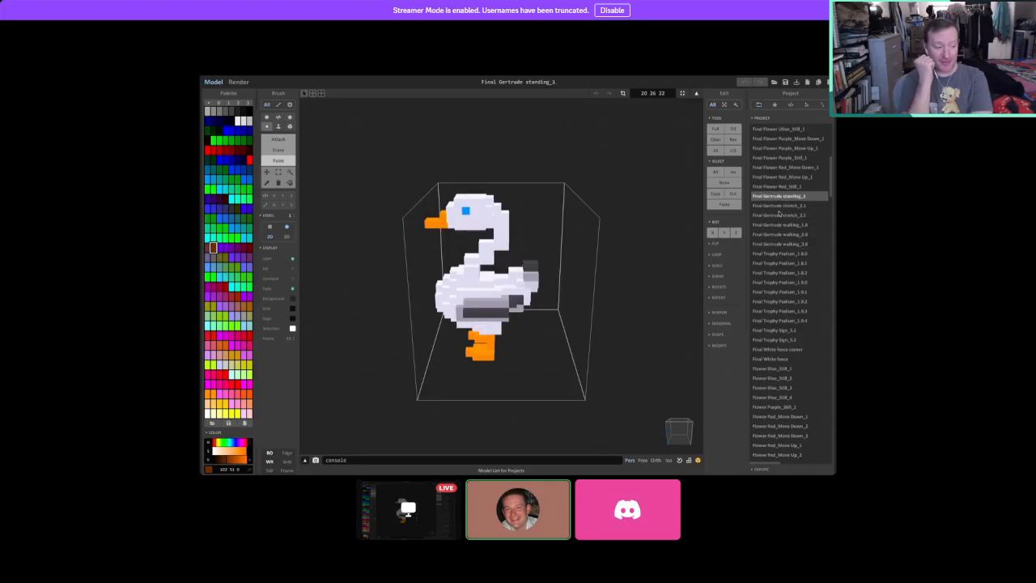
# Alternate repeatedly between stretch_2.1 and stretch_3.1 to preview the wing flapping, ending on the standing_1 pose.
pyautogui.click(777, 205)
pyautogui.click(779, 215)
pyautogui.click(777, 206)
pyautogui.click(778, 216)
pyautogui.click(777, 206)
pyautogui.click(779, 216)
pyautogui.click(777, 206)
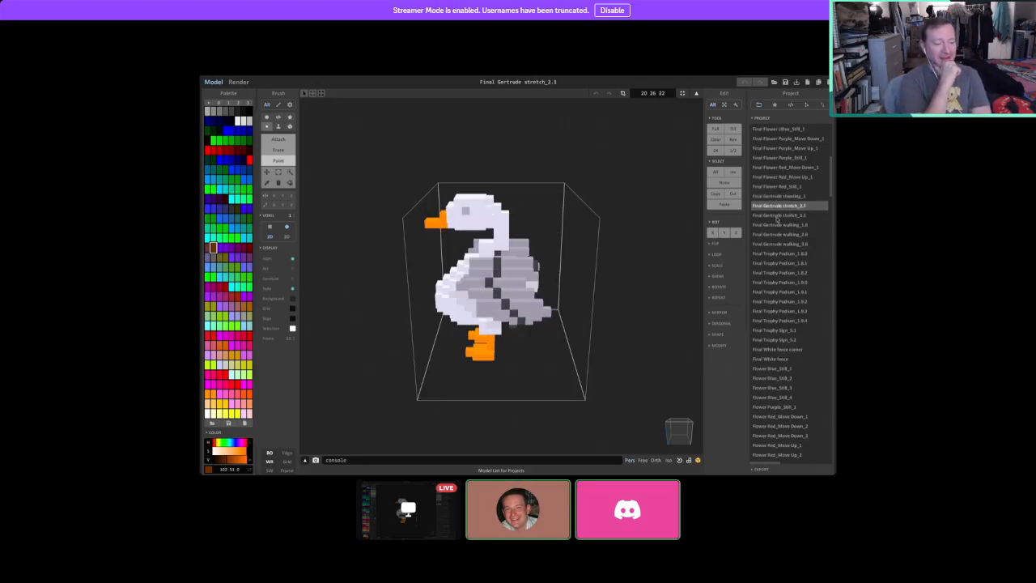
pyautogui.click(779, 216)
pyautogui.click(778, 206)
pyautogui.click(779, 216)
pyautogui.click(777, 205)
pyautogui.click(778, 215)
pyautogui.click(777, 206)
pyautogui.click(779, 215)
pyautogui.click(777, 206)
pyautogui.click(778, 196)
# Flip between the two Final Gertrude stretch frames and view stretch_3.1 from a lower side angle.
pyautogui.moveTo(675, 301)
pyautogui.mouseDown(button='right')
pyautogui.moveTo(611, 319)
pyautogui.moveTo(629, 291)
pyautogui.moveTo(672, 286)
pyautogui.mouseUp(button='right')
pyautogui.click(773, 205)
pyautogui.click(773, 215)
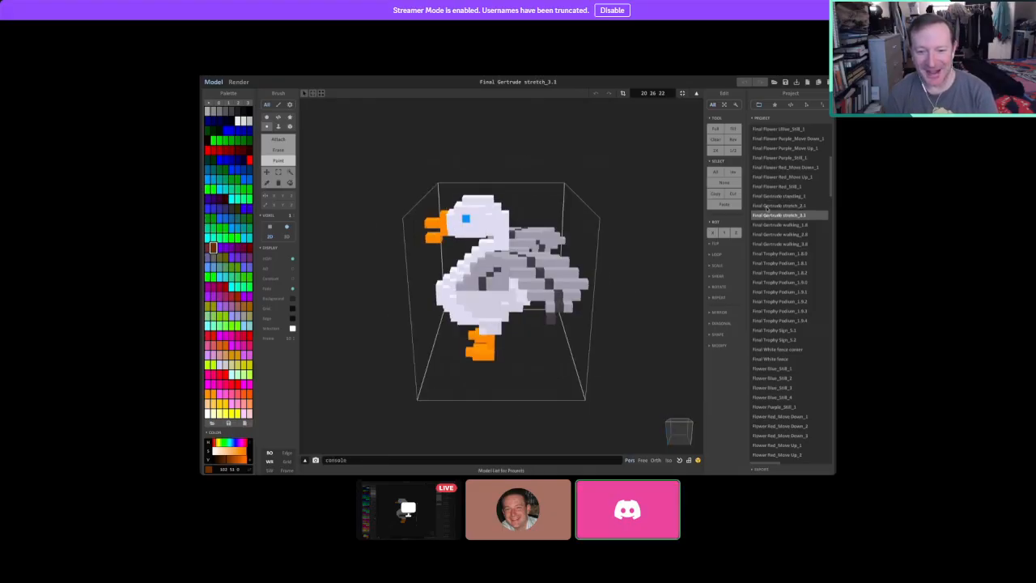
pyautogui.click(774, 205)
pyautogui.click(773, 215)
pyautogui.moveTo(557, 352)
pyautogui.mouseDown(button='right')
pyautogui.moveTo(518, 348)
pyautogui.moveTo(539, 327)
pyautogui.moveTo(569, 333)
pyautogui.moveTo(551, 339)
pyautogui.mouseUp(button='right')
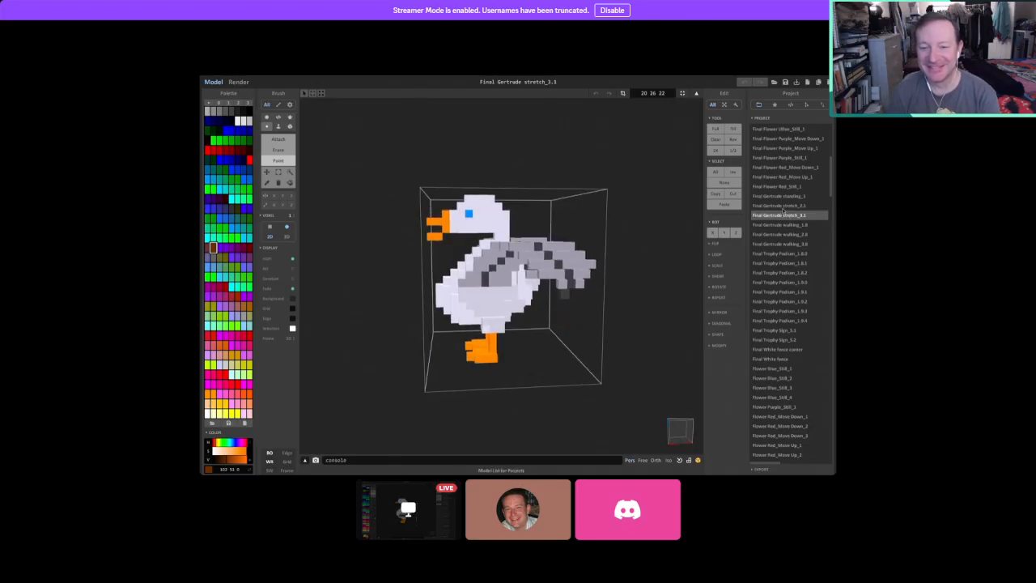
# Compare the stretch frames with the Final Gertrude walking_1.8 and standing_1 models.
pyautogui.click(782, 206)
pyautogui.click(782, 215)
pyautogui.click(779, 224)
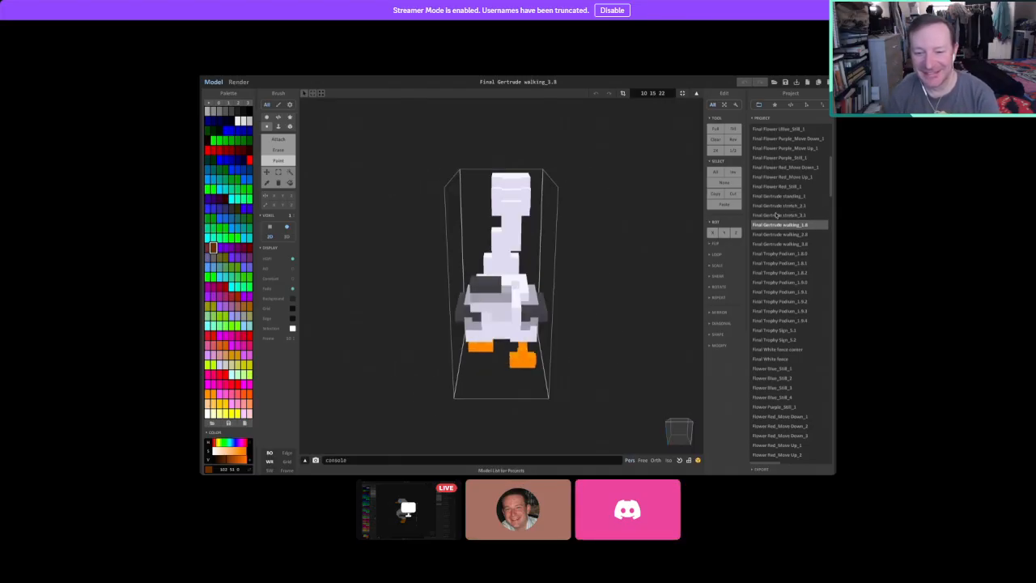
pyautogui.click(777, 214)
pyautogui.click(776, 197)
# Preview the stretch animation twice by alternating stretch_2.1 and stretch_3.1, returning to Final Gertrude standing_1 each time.
pyautogui.click(775, 205)
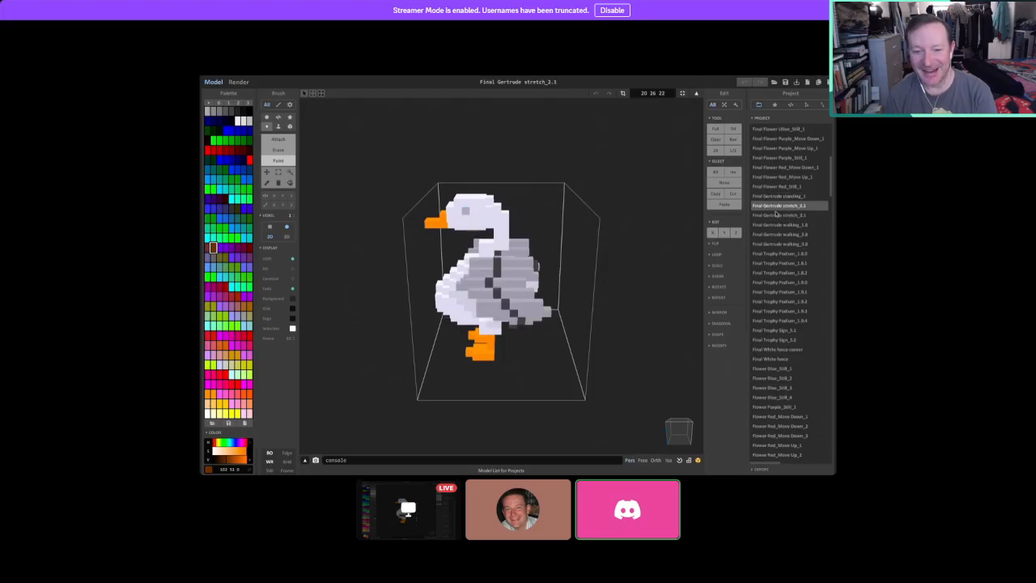
pyautogui.click(773, 215)
pyautogui.click(772, 206)
pyautogui.click(772, 216)
pyautogui.click(770, 206)
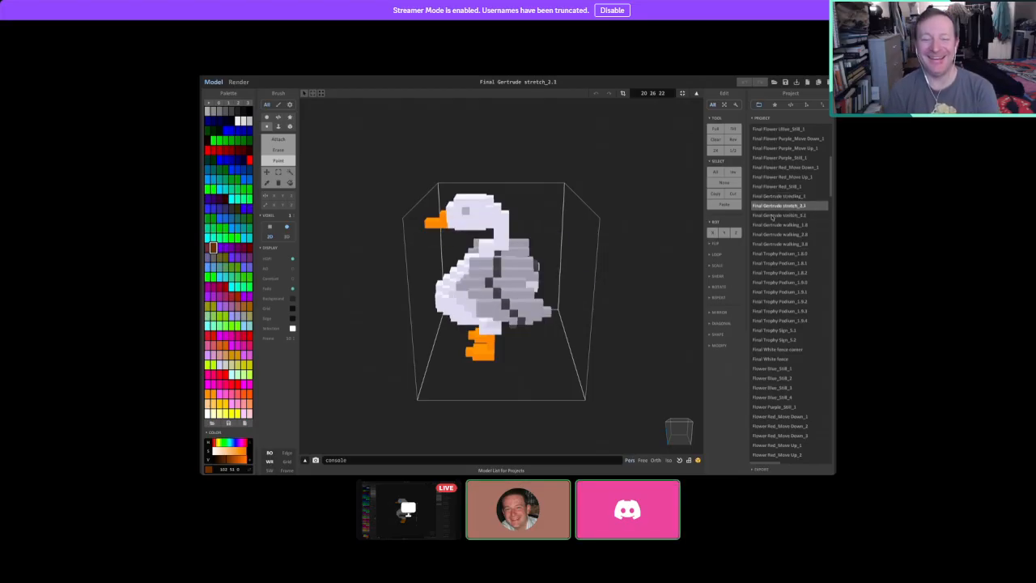
pyautogui.click(770, 196)
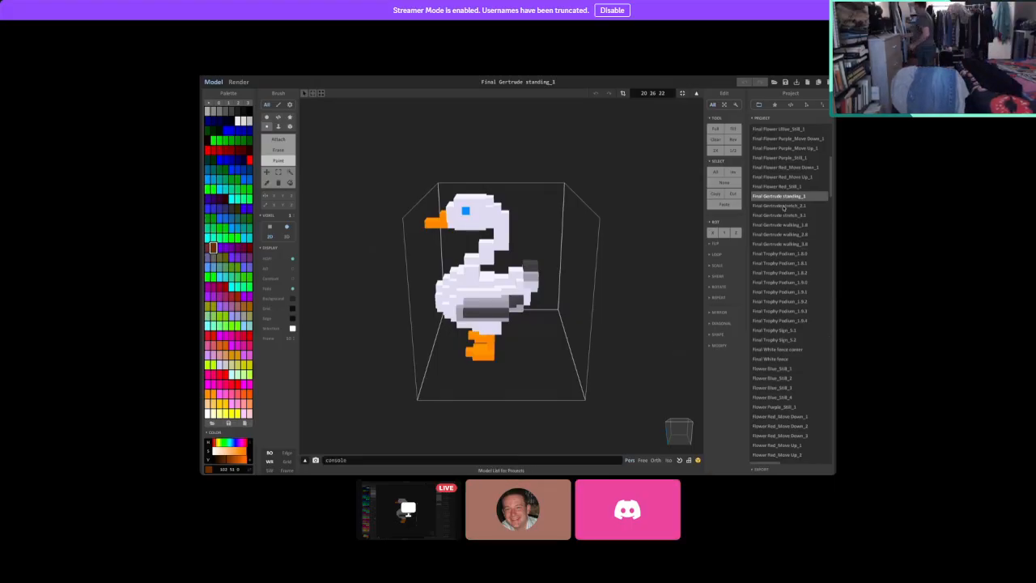
pyautogui.click(802, 205)
pyautogui.click(776, 215)
pyautogui.click(774, 205)
pyautogui.click(775, 216)
pyautogui.click(773, 205)
pyautogui.click(774, 197)
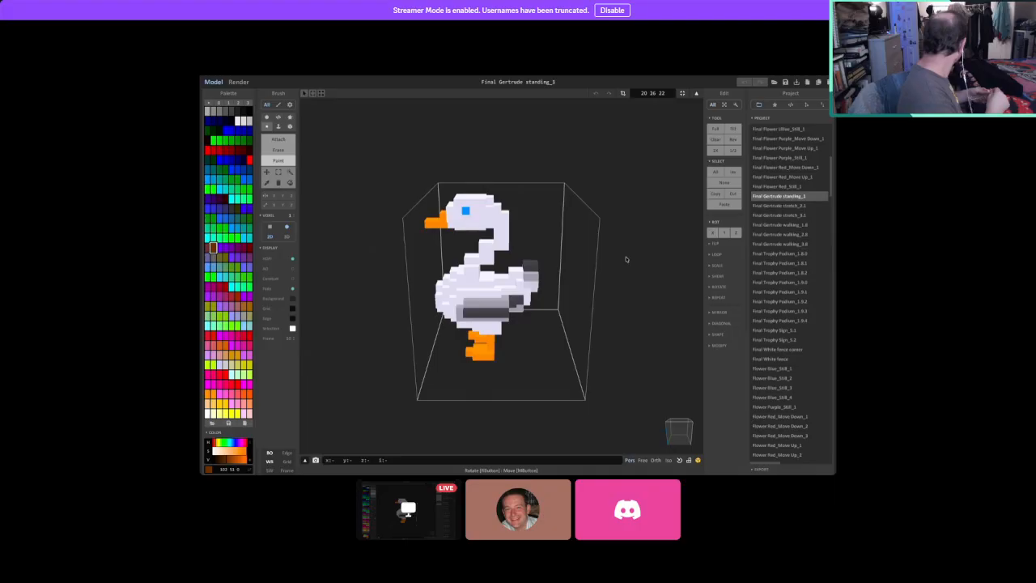
# View Final Gertrude walking_1.8 from the front and go through the walking_2.8 and walking_3.8 frames.
pyautogui.moveTo(642, 298); pyautogui.dragTo(617, 282, button='right')
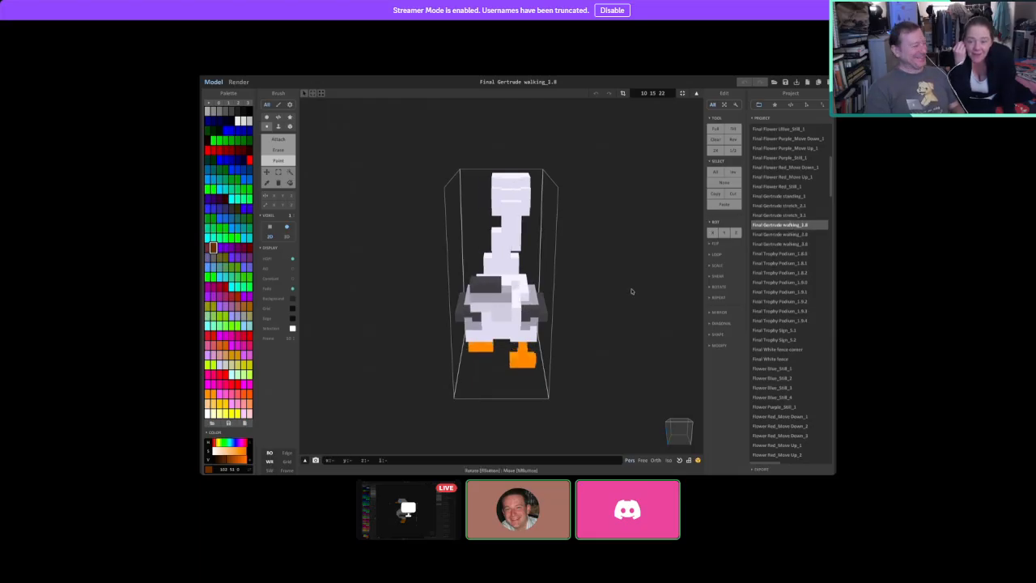
pyautogui.moveTo(542, 260); pyautogui.dragTo(550, 274, button='right')
pyautogui.click(797, 235)
pyautogui.moveTo(526, 324); pyautogui.dragTo(615, 327, button='right')
pyautogui.click(799, 243)
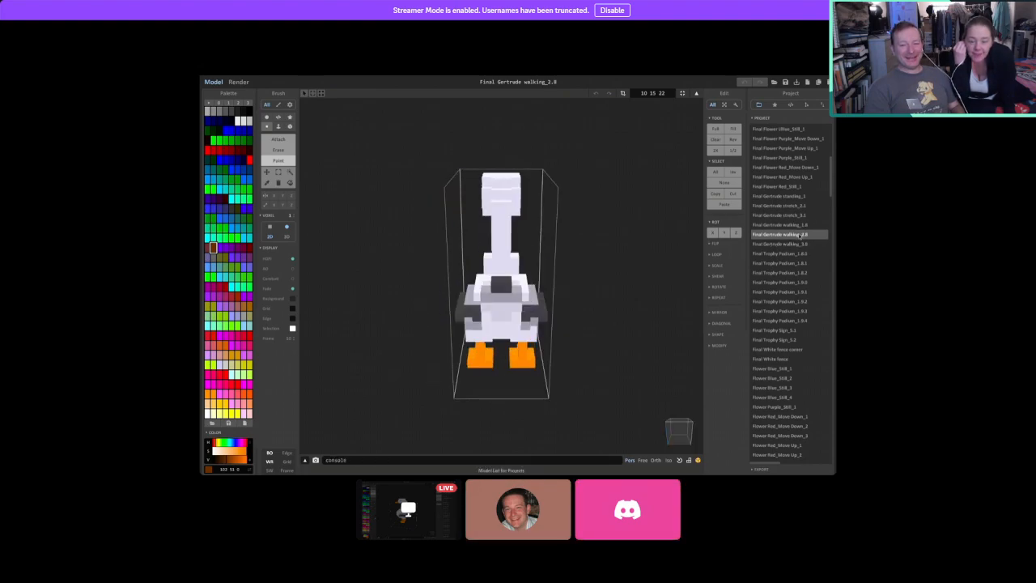
# Preview the goose's walk cycle by alternating walking_1.8, walking_2.8 and walking_3.8, ending on walking_3.8 viewed from the side.
pyautogui.click(789, 234)
pyautogui.click(787, 225)
pyautogui.click(788, 234)
pyautogui.click(789, 243)
pyautogui.click(781, 224)
pyautogui.click(783, 234)
pyautogui.click(785, 243)
pyautogui.click(783, 234)
pyautogui.click(781, 226)
pyautogui.click(780, 235)
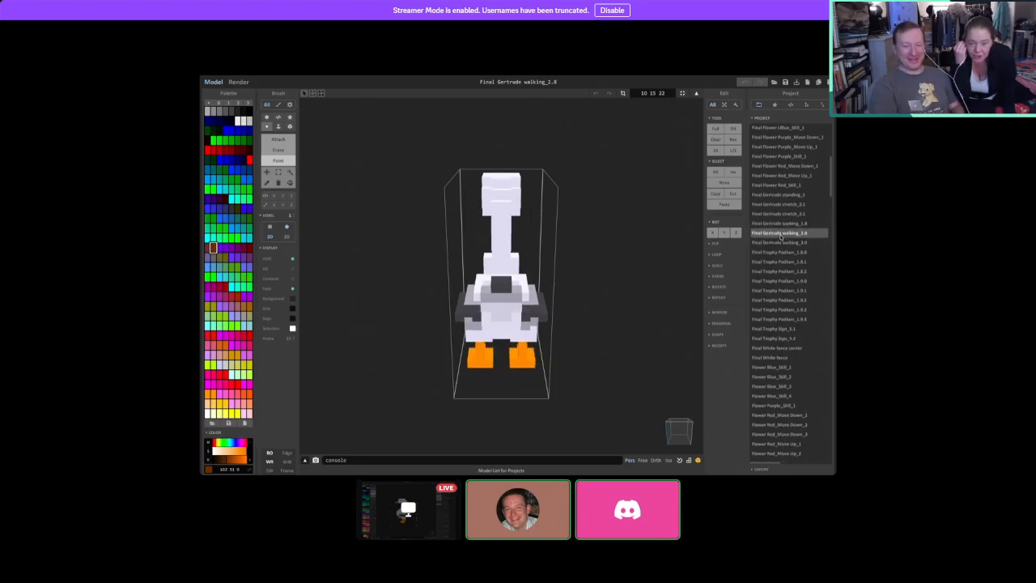
pyautogui.click(782, 243)
pyautogui.moveTo(581, 313); pyautogui.dragTo(640, 300, button='right')
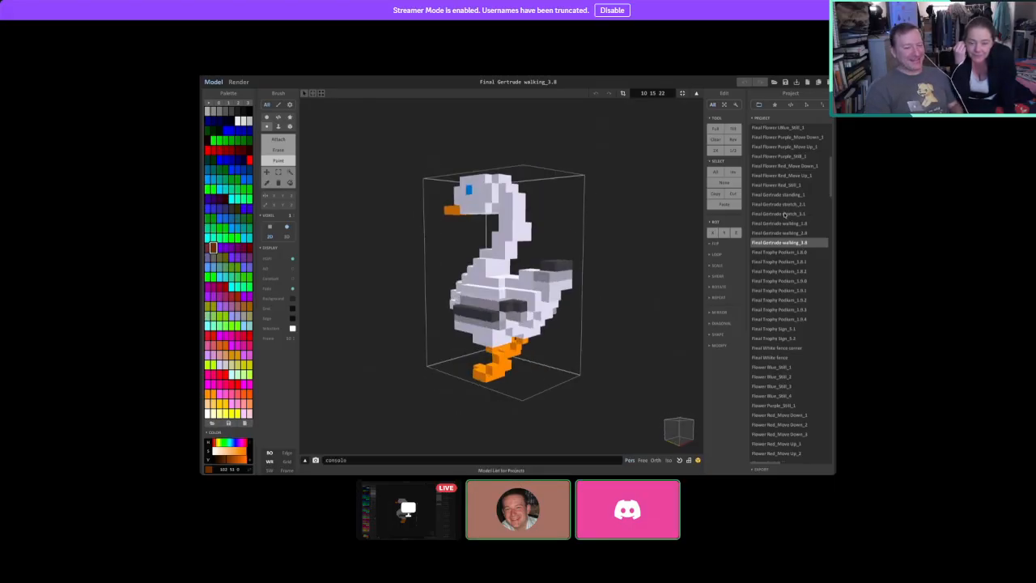
# Compare the Final Gertrude stretch frames with standing_1, and view the standing pose from different angles.
pyautogui.click(782, 205)
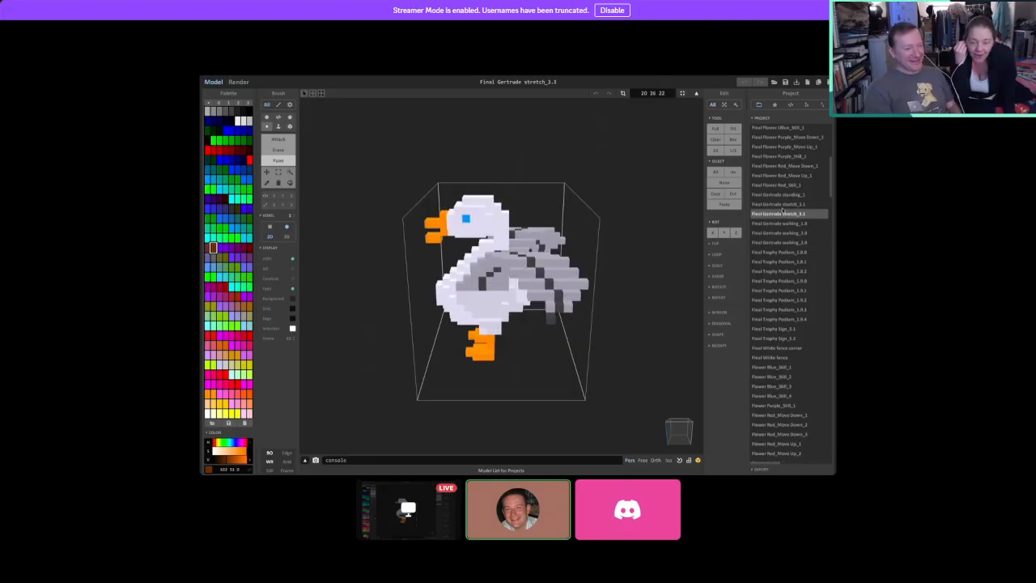
pyautogui.click(779, 195)
pyautogui.moveTo(526, 312)
pyautogui.mouseDown(button='right')
pyautogui.moveTo(564, 310)
pyautogui.moveTo(526, 315)
pyautogui.mouseUp(button='right')
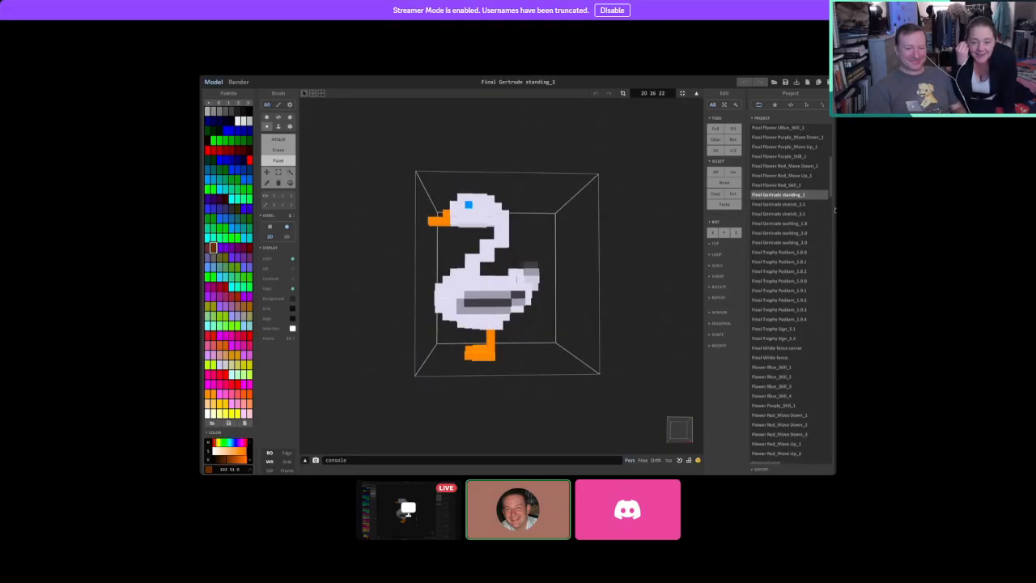
pyautogui.click(781, 204)
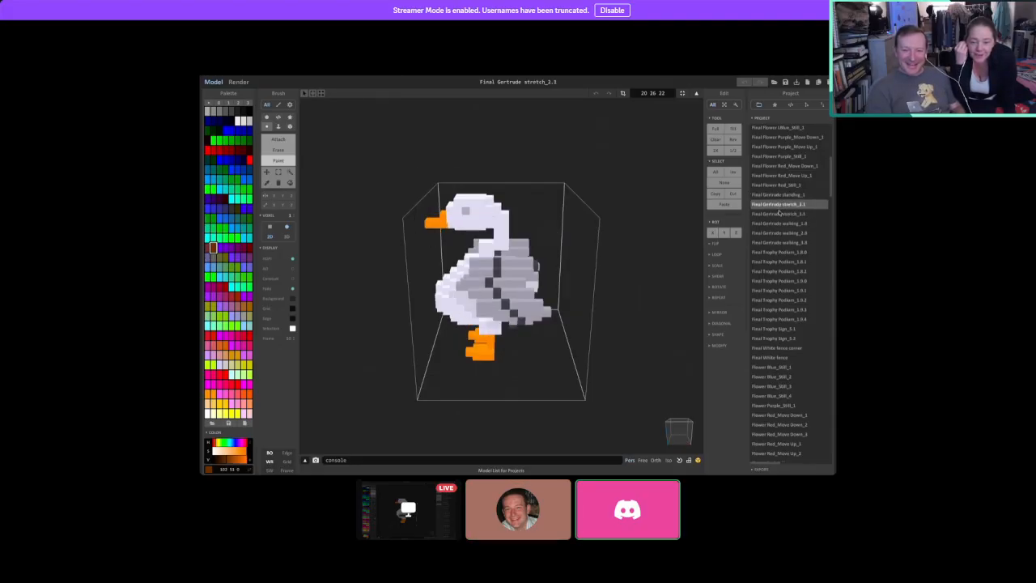
pyautogui.click(775, 197)
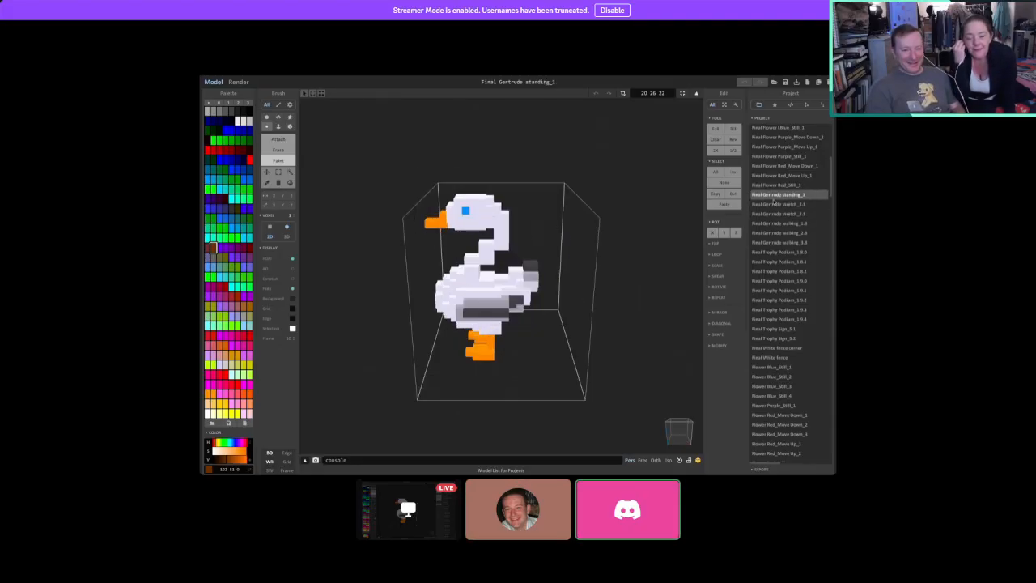
pyautogui.moveTo(523, 336); pyautogui.dragTo(583, 342, button='right')
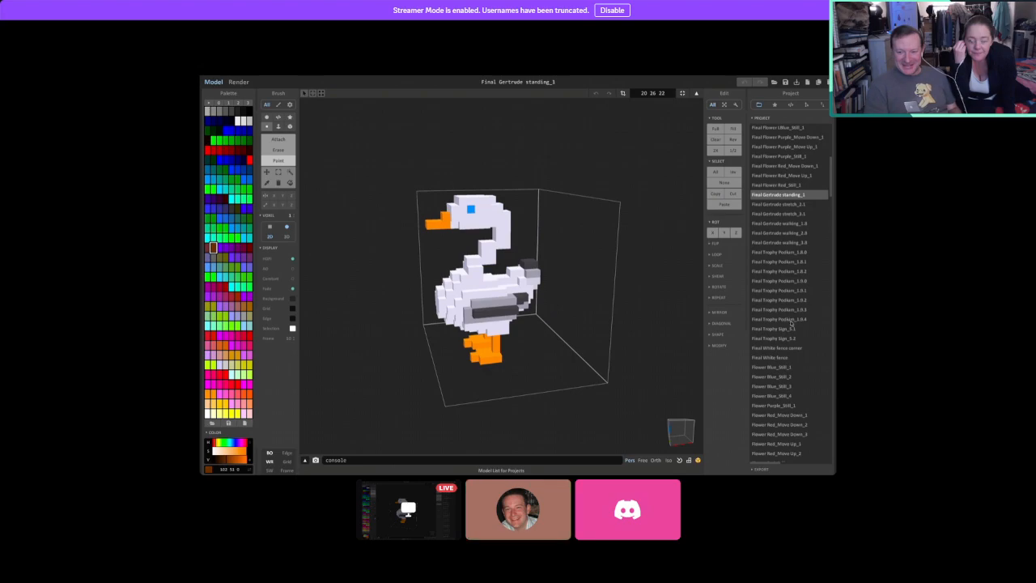
# Compare Final Trophy Podium_1.9.4 with Final Trophy Sign_5.2, viewing each model from several angles.
pyautogui.click(790, 320)
pyautogui.moveTo(566, 283); pyautogui.dragTo(650, 373, button='right')
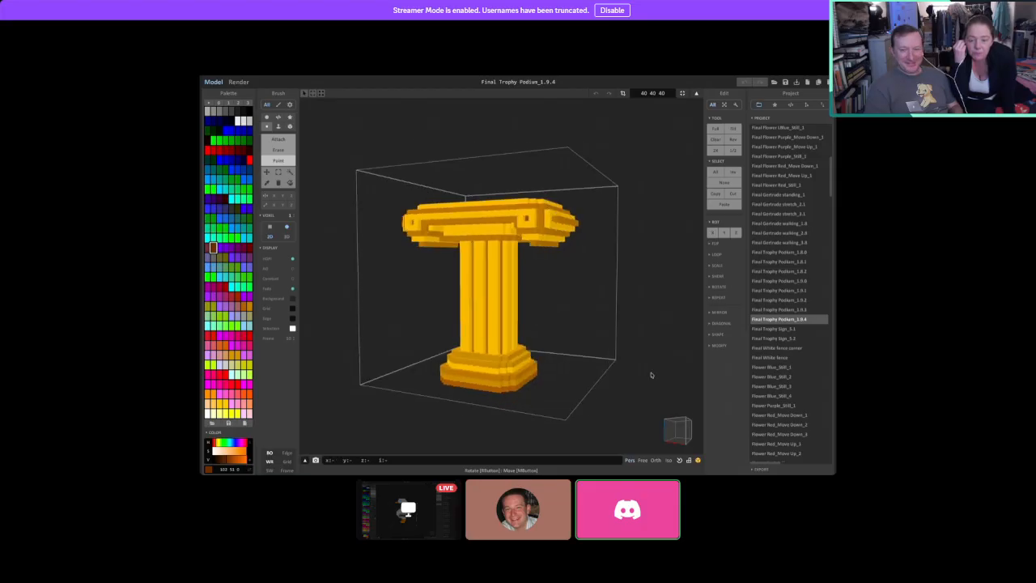
pyautogui.click(785, 339)
pyautogui.moveTo(576, 364); pyautogui.dragTo(559, 344, button='right')
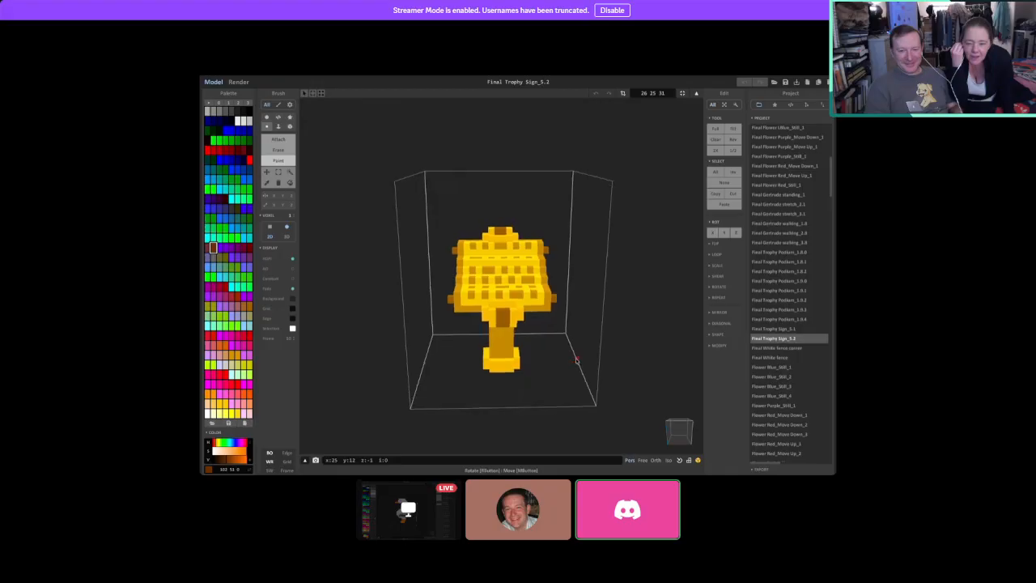
pyautogui.click(794, 319)
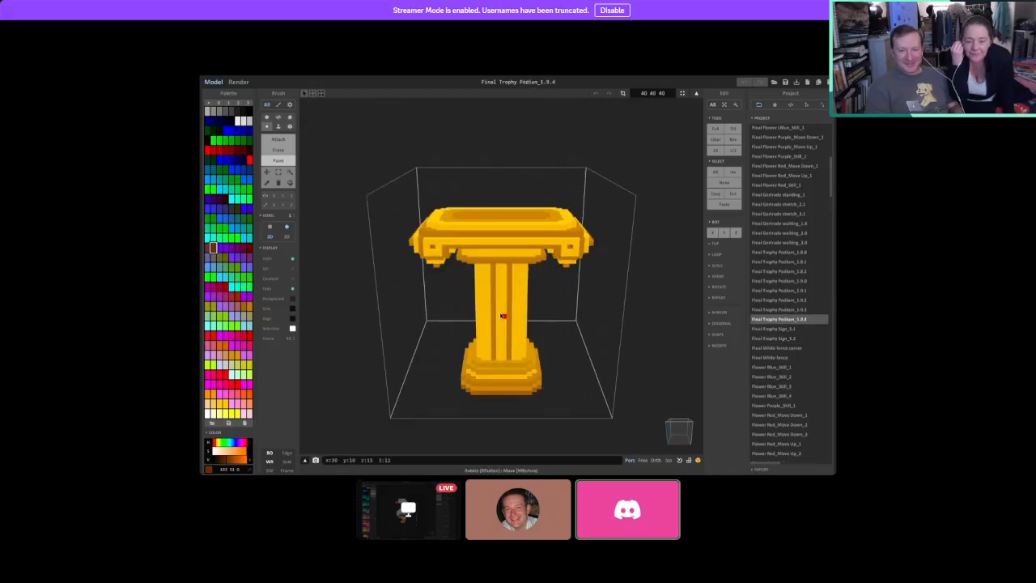
pyautogui.moveTo(519, 342); pyautogui.dragTo(428, 289, button='right')
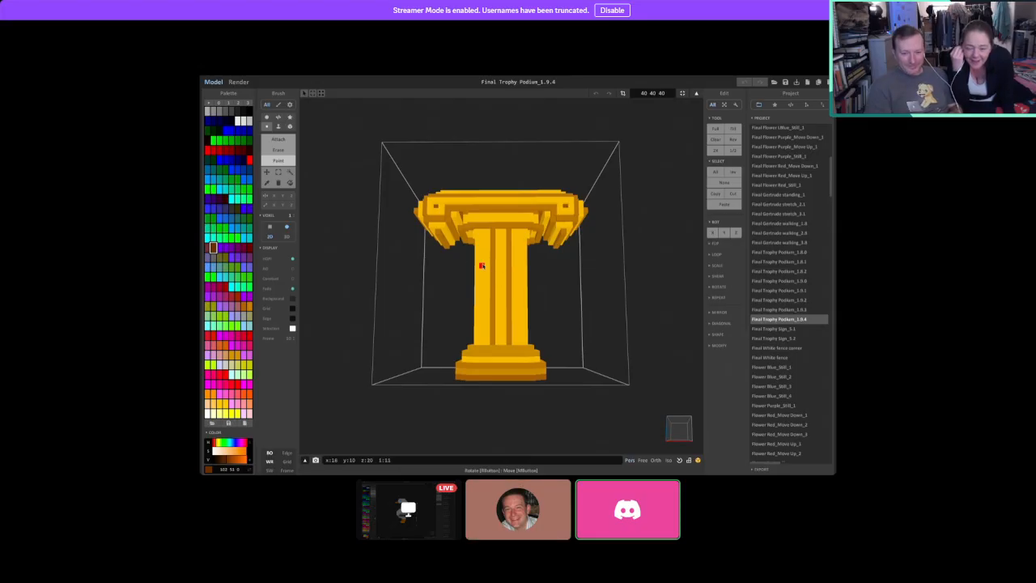
pyautogui.click(778, 339)
pyautogui.moveTo(629, 351); pyautogui.dragTo(513, 273, button='right')
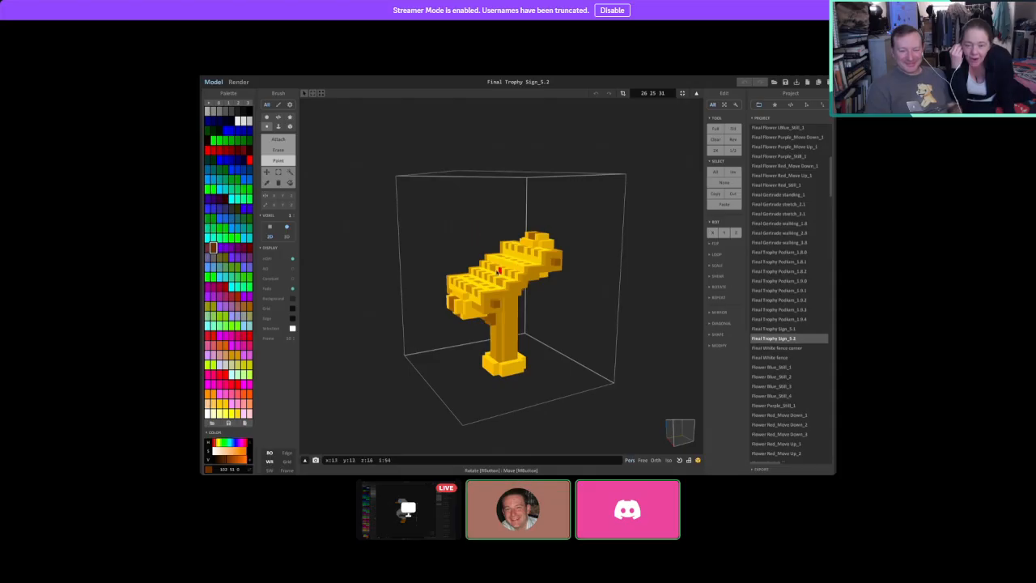
pyautogui.moveTo(495, 303); pyautogui.dragTo(572, 356, button='right')
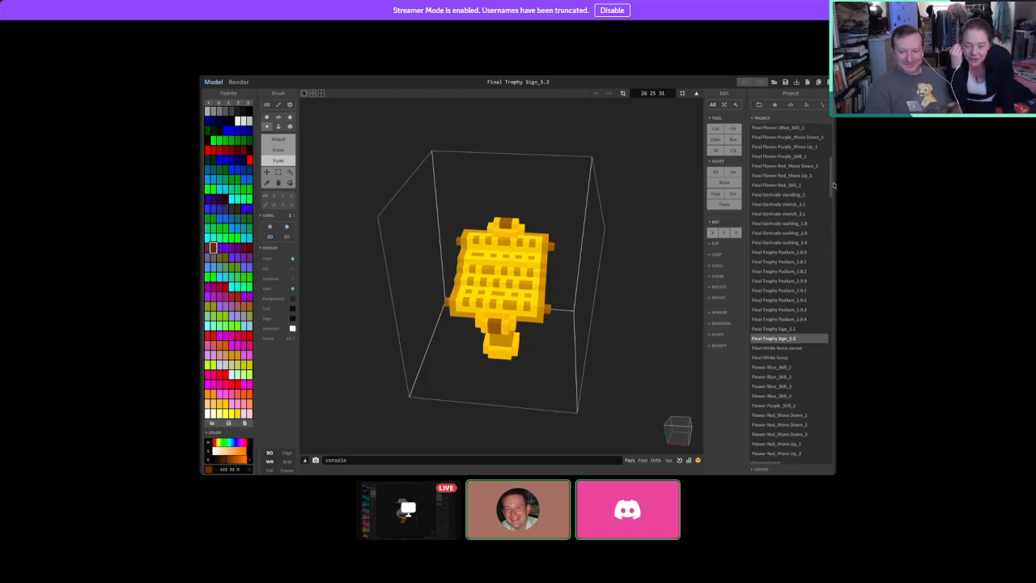
# Preview the red flower's bobbing animation by repeatedly alternating its Still_1, Move Up_1 and Move Down_1 frames, ending on Still_1.
pyautogui.click(790, 185)
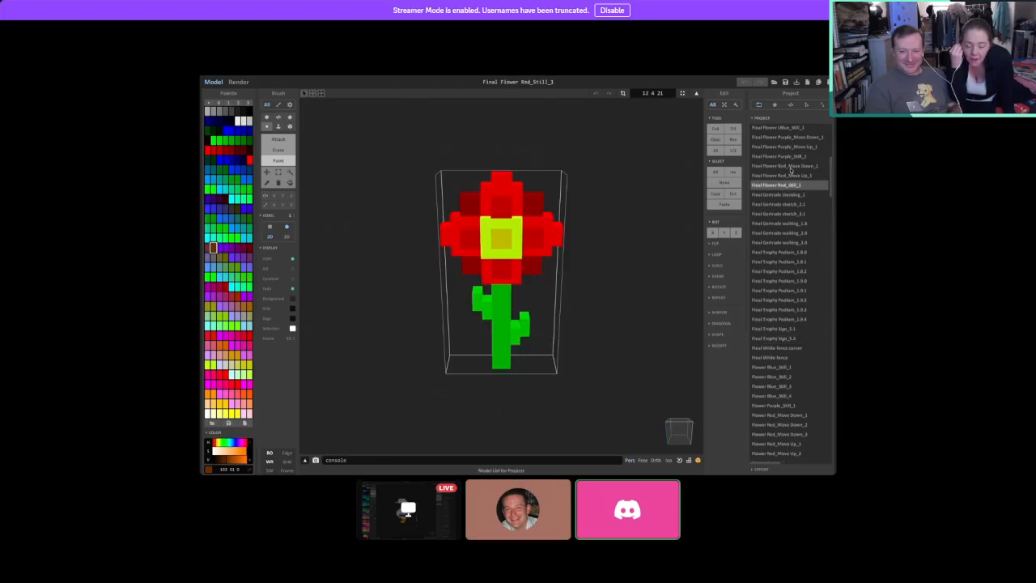
pyautogui.click(789, 176)
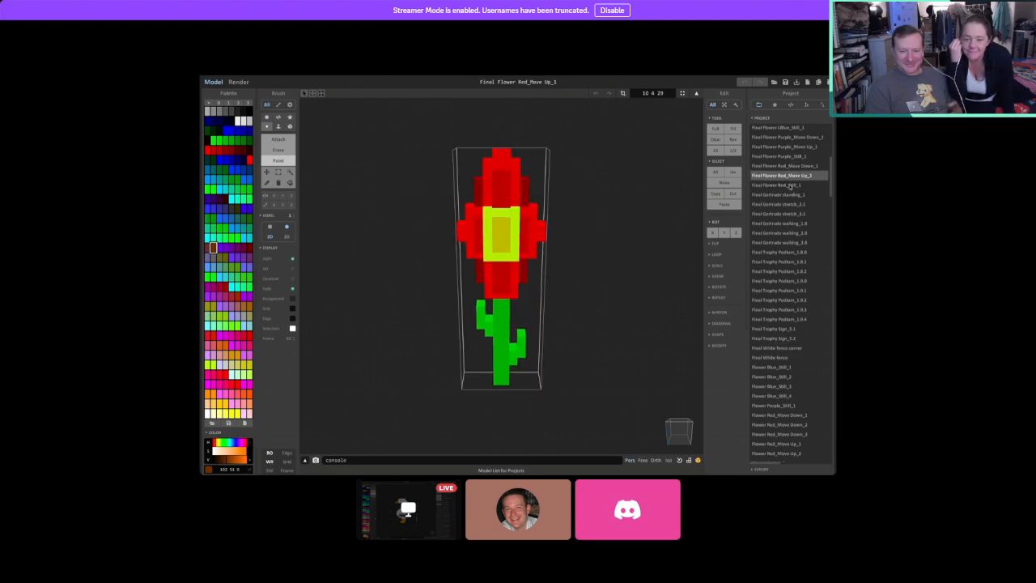
pyautogui.click(790, 184)
pyautogui.click(787, 166)
pyautogui.click(790, 183)
pyautogui.click(789, 175)
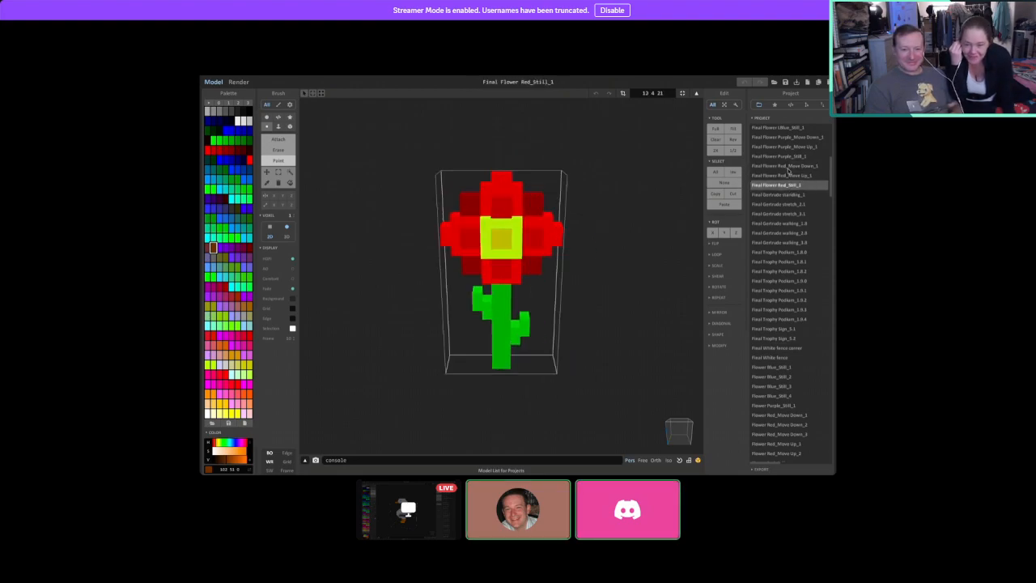
pyautogui.click(785, 166)
pyautogui.click(789, 185)
pyautogui.click(789, 176)
pyautogui.click(790, 185)
pyautogui.click(788, 167)
pyautogui.click(790, 185)
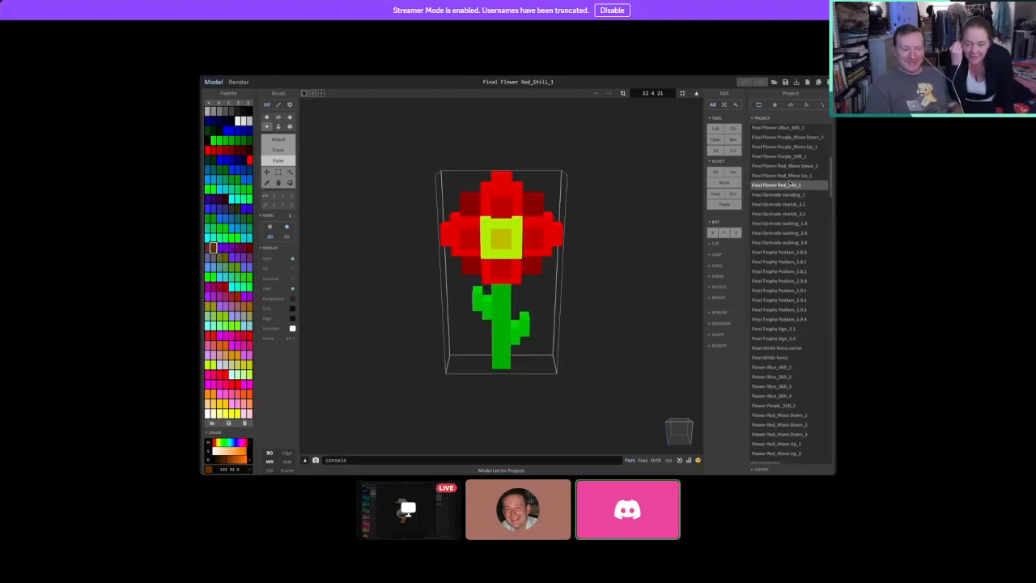
pyautogui.click(789, 166)
pyautogui.click(790, 185)
pyautogui.click(789, 175)
pyautogui.click(789, 185)
pyautogui.click(794, 175)
pyautogui.click(794, 184)
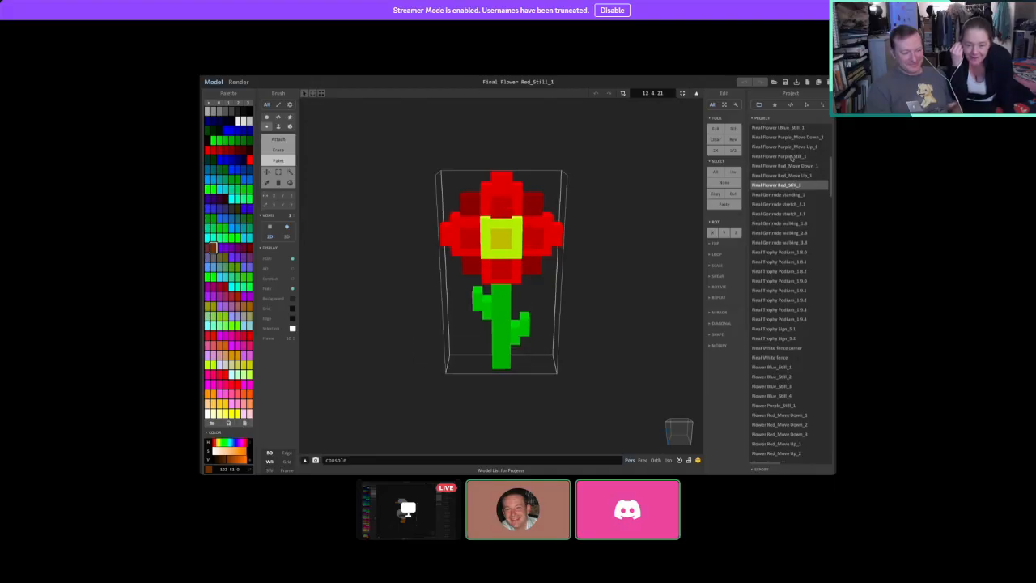
# Preview the Final Flower Purple animation by alternating its Still_1, Move Down_1 and Move Up_1 frames.
pyautogui.click(791, 157)
pyautogui.click(793, 139)
pyautogui.click(793, 157)
pyautogui.click(792, 147)
pyautogui.click(793, 156)
pyautogui.click(792, 139)
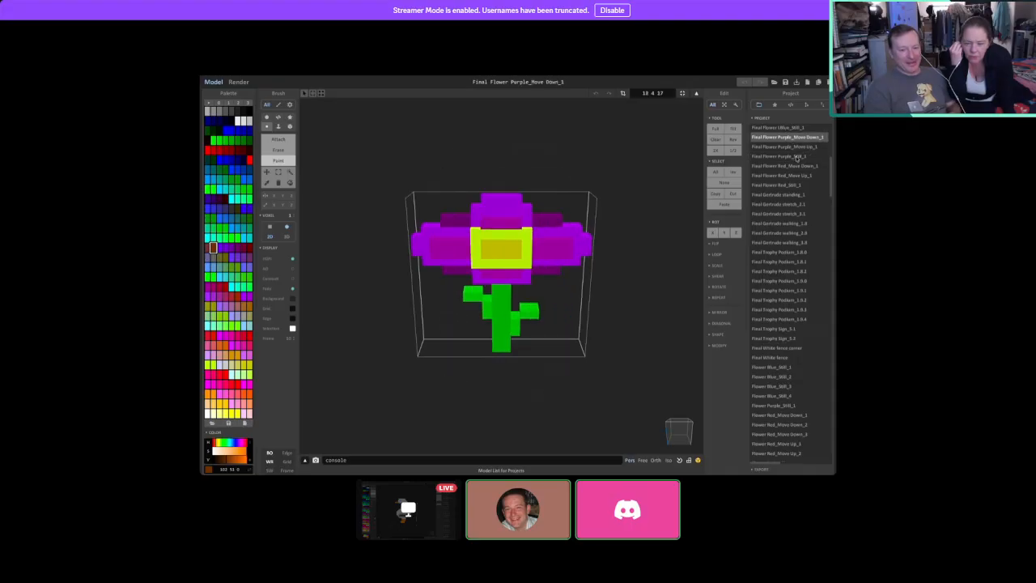
# Preview the Final Flower LBlue animation by cycling through its Still_1, Move Down_1 and Move Up_1 frames.
pyautogui.scroll(4, 831, 190)
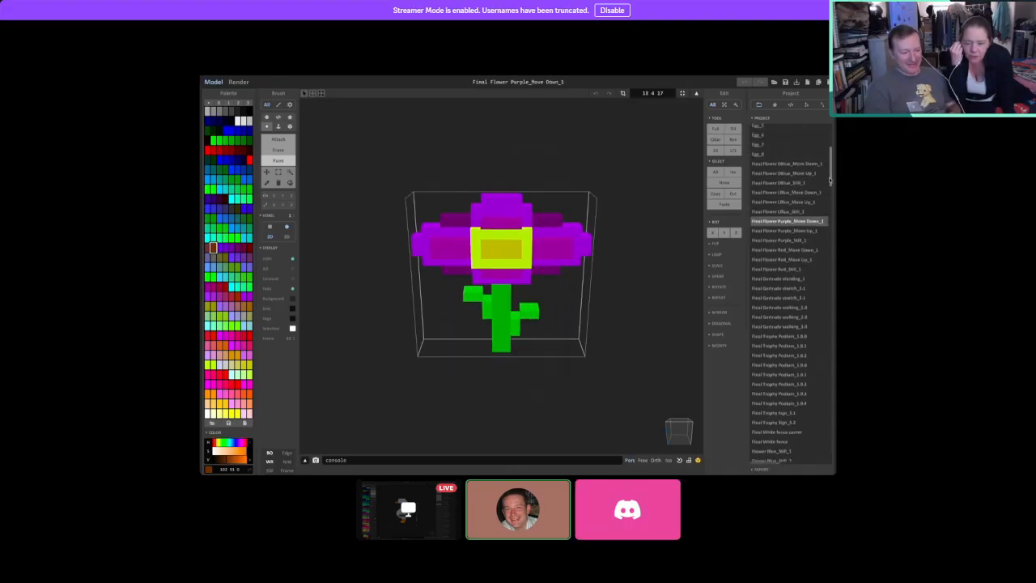
pyautogui.click(795, 213)
pyautogui.click(793, 195)
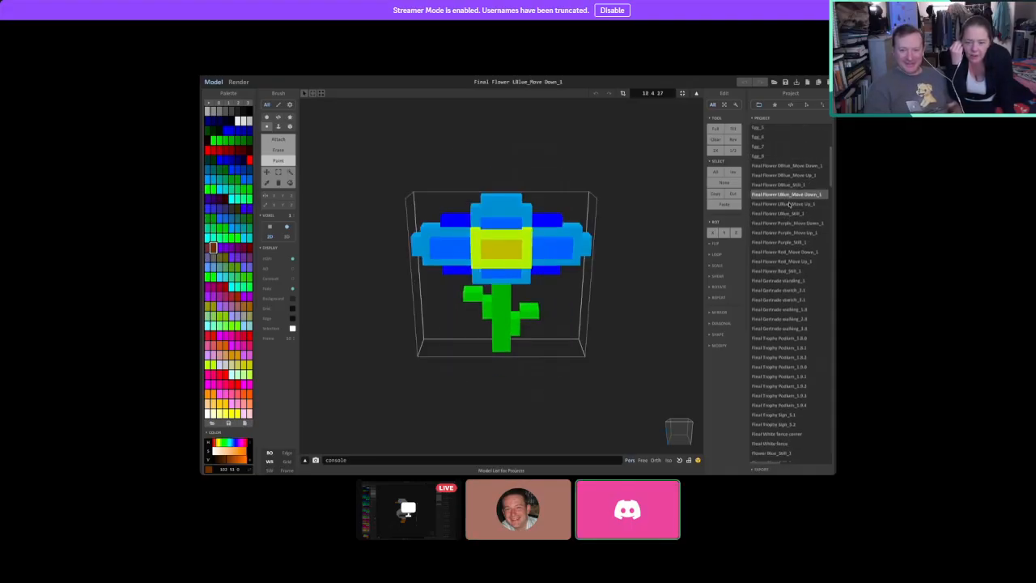
pyautogui.click(793, 204)
pyautogui.click(792, 215)
pyautogui.click(793, 195)
pyautogui.click(794, 210)
pyautogui.click(793, 204)
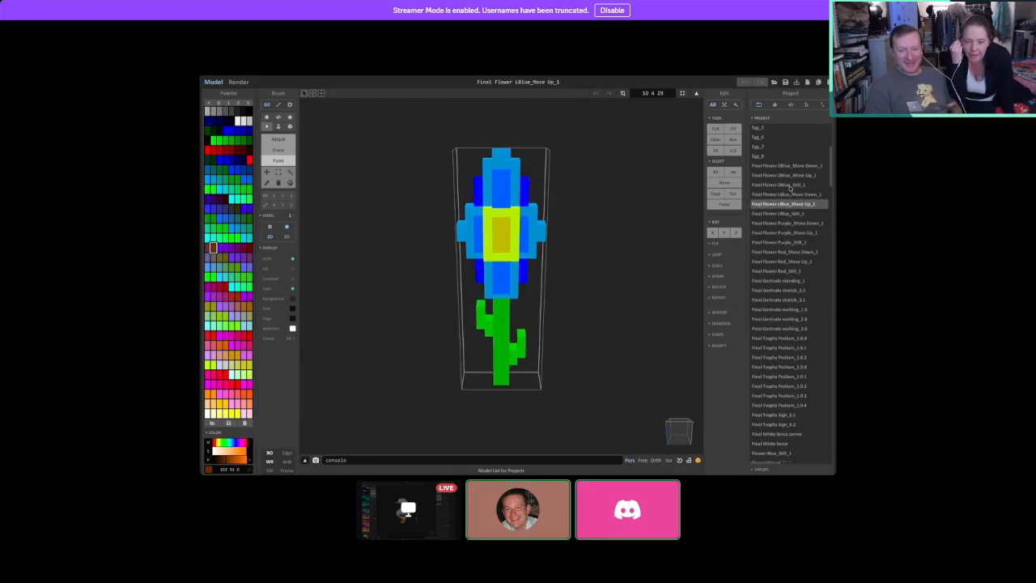
# Preview the Final Flower DBlue animation from Still_1 through Move Down_1 and Move Up_1, returning to Still_1.
pyautogui.click(791, 186)
pyautogui.click(794, 166)
pyautogui.click(793, 185)
pyautogui.click(792, 175)
pyautogui.click(793, 185)
# Compare the colouring of Final Flower LBlue_Still_1 and Final Flower DBlue_Still_1 by switching between them.
pyautogui.click(797, 213)
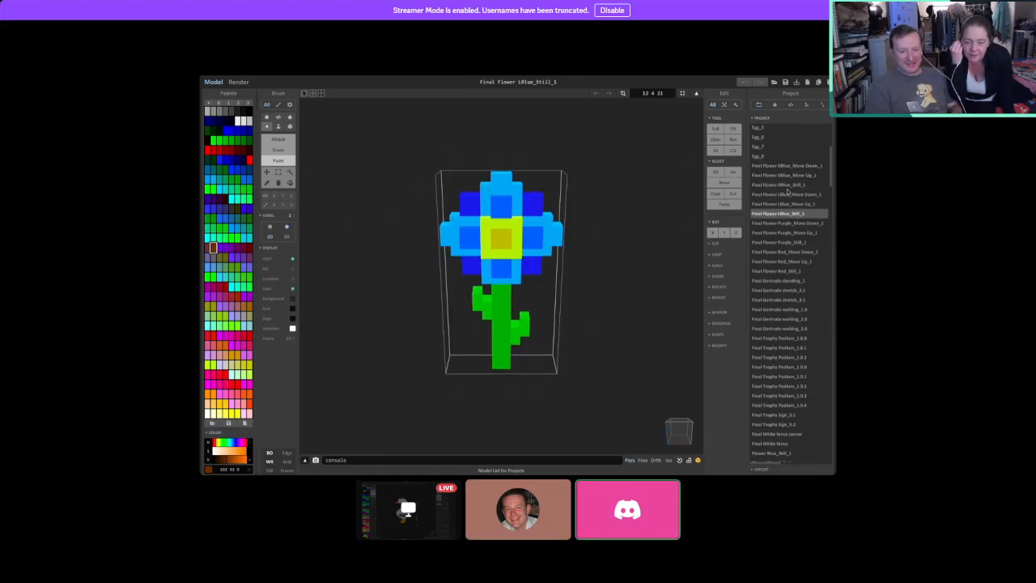
pyautogui.click(788, 185)
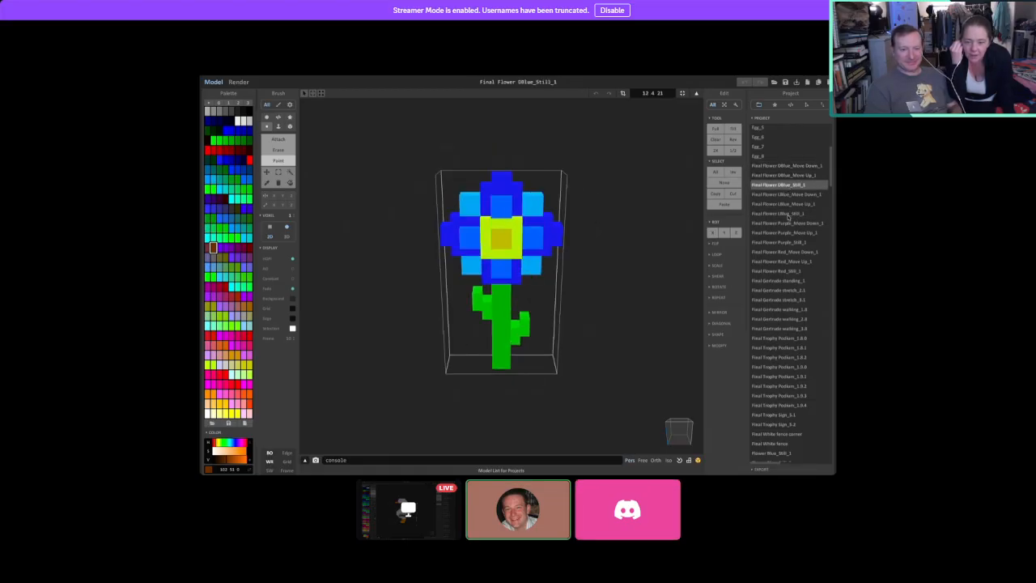
pyautogui.click(789, 213)
pyautogui.moveTo(647, 317); pyautogui.dragTo(616, 288, button='right')
pyautogui.click(783, 185)
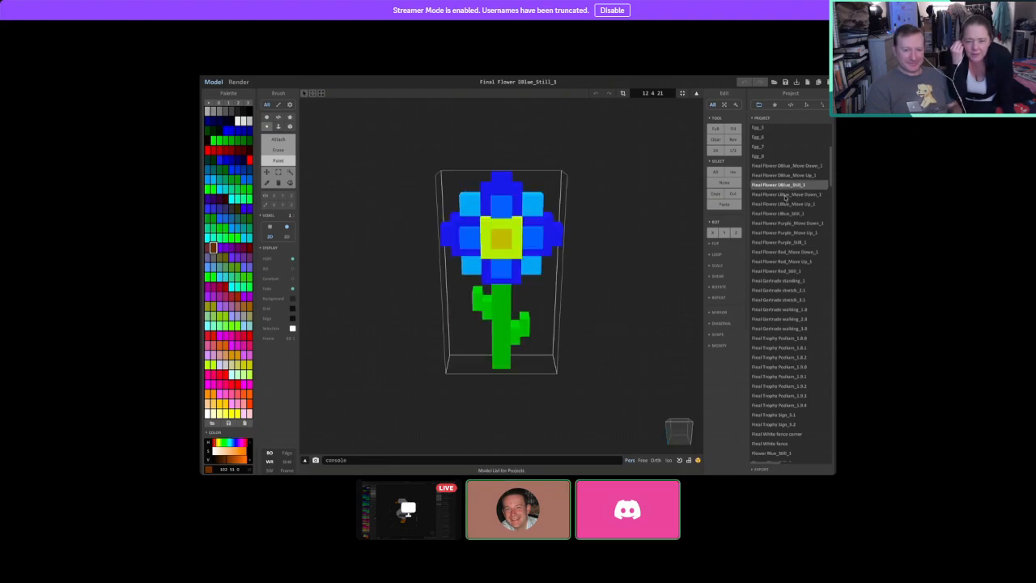
# Replay the dark blue flower's up and down movement frames, finishing on Final Flower DBlue_Still_1.
pyautogui.click(786, 175)
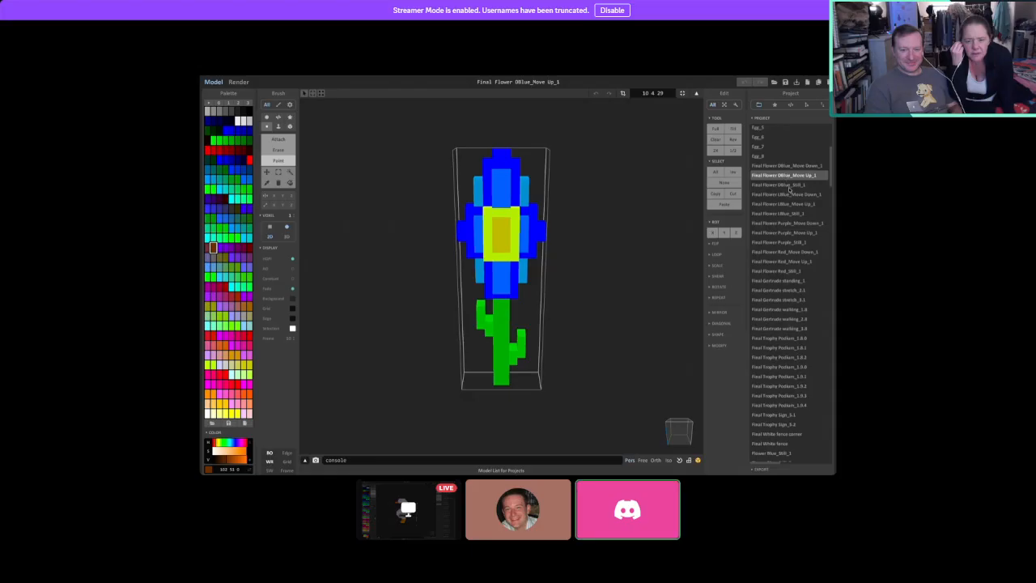
pyautogui.click(789, 185)
pyautogui.click(785, 166)
pyautogui.click(787, 185)
pyautogui.click(789, 175)
pyautogui.click(790, 184)
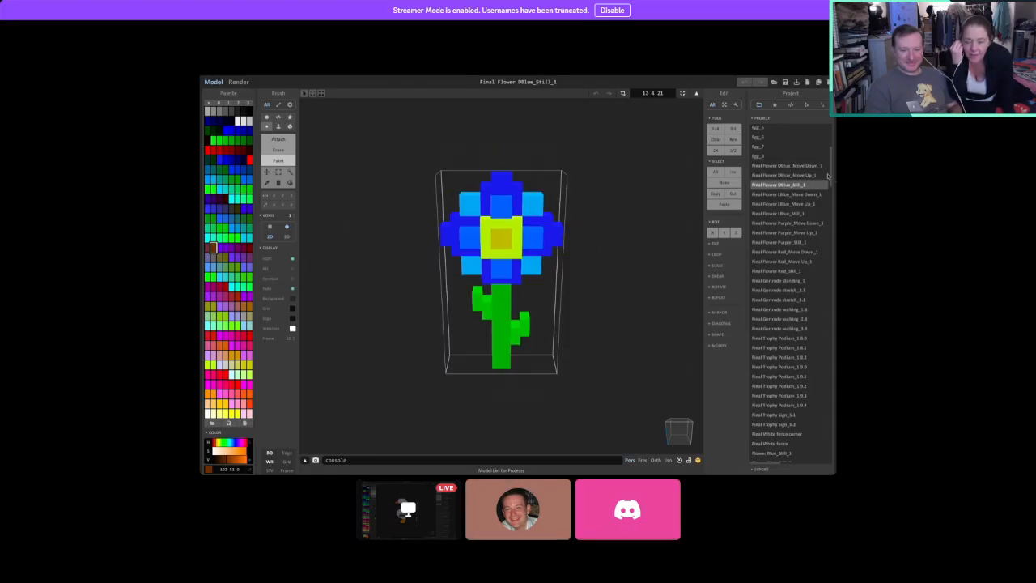
# View the Cloud_blue_1.1, Cloud_pink_1.1, Cloud_yellow_1.1 and Cloud_white_1.1 models from different angles.
pyautogui.click(827, 176)
pyautogui.moveTo(829, 177); pyautogui.dragTo(829, 159)
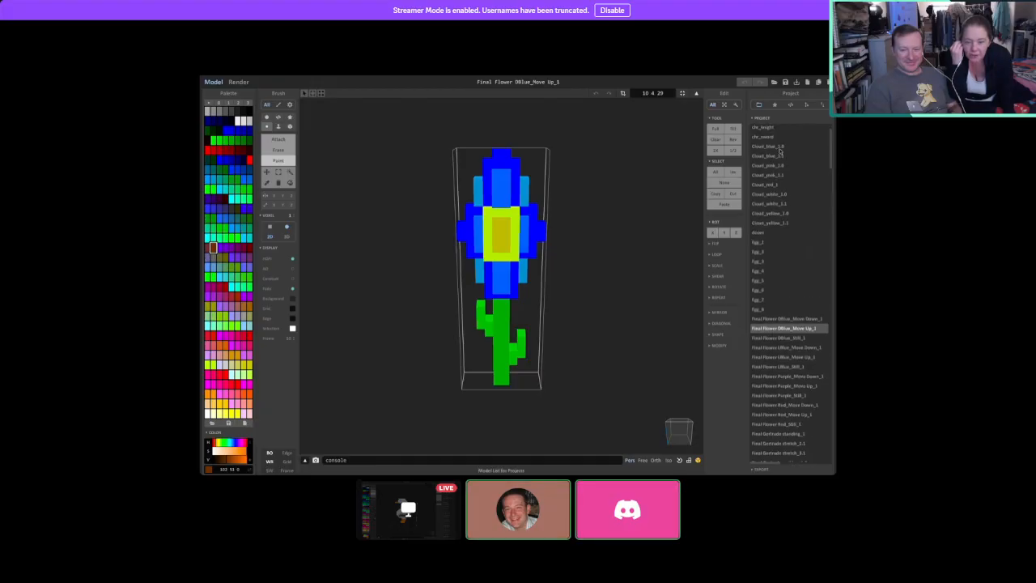
pyautogui.click(779, 156)
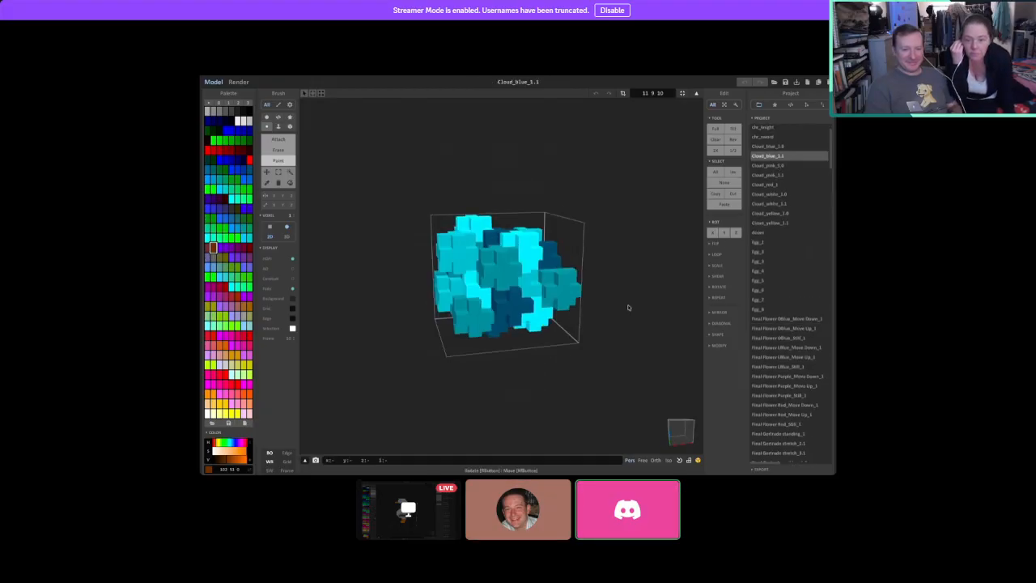
pyautogui.click(773, 174)
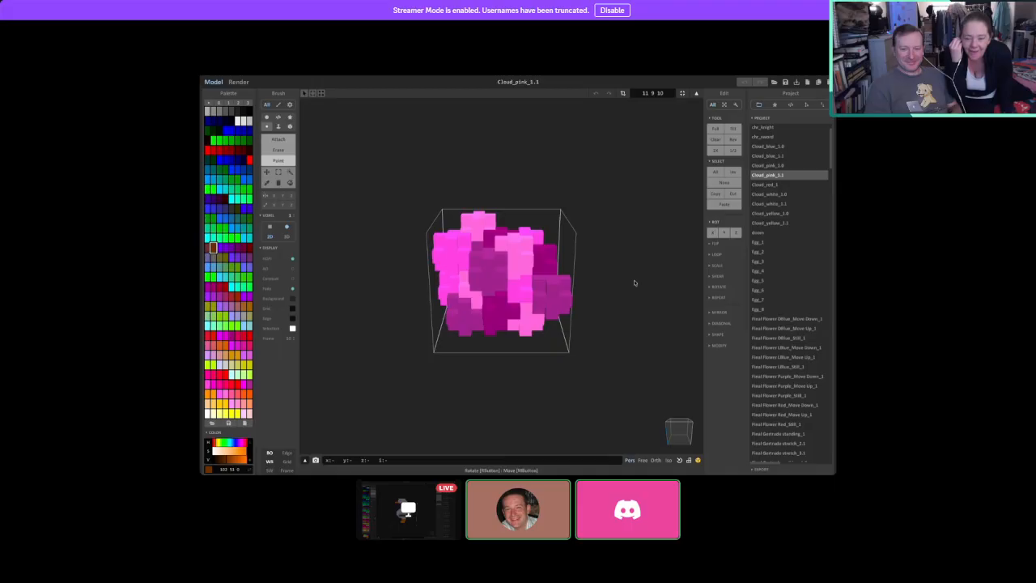
pyautogui.moveTo(642, 268); pyautogui.dragTo(620, 278, button='right')
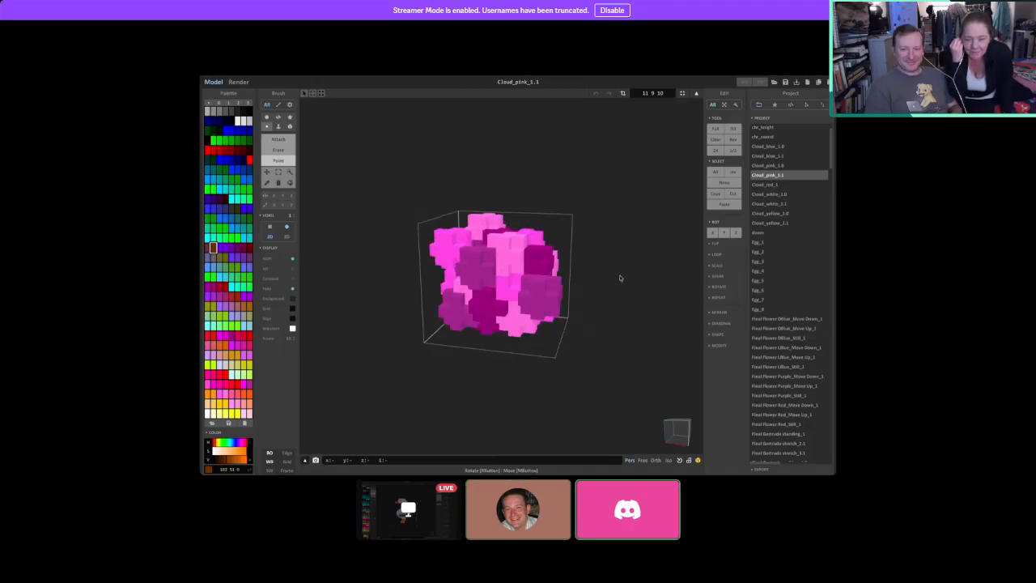
pyautogui.click(772, 224)
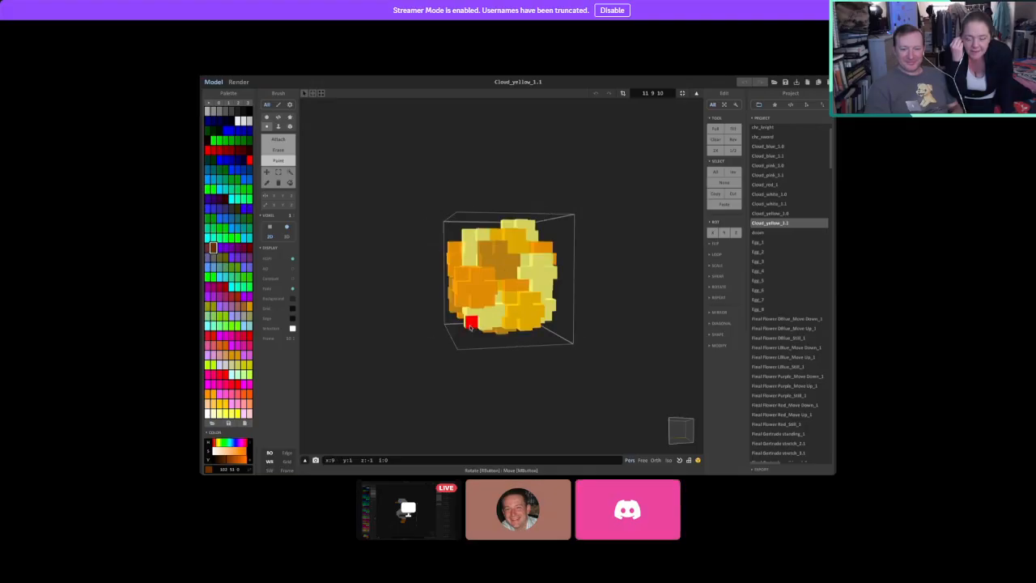
pyautogui.click(774, 204)
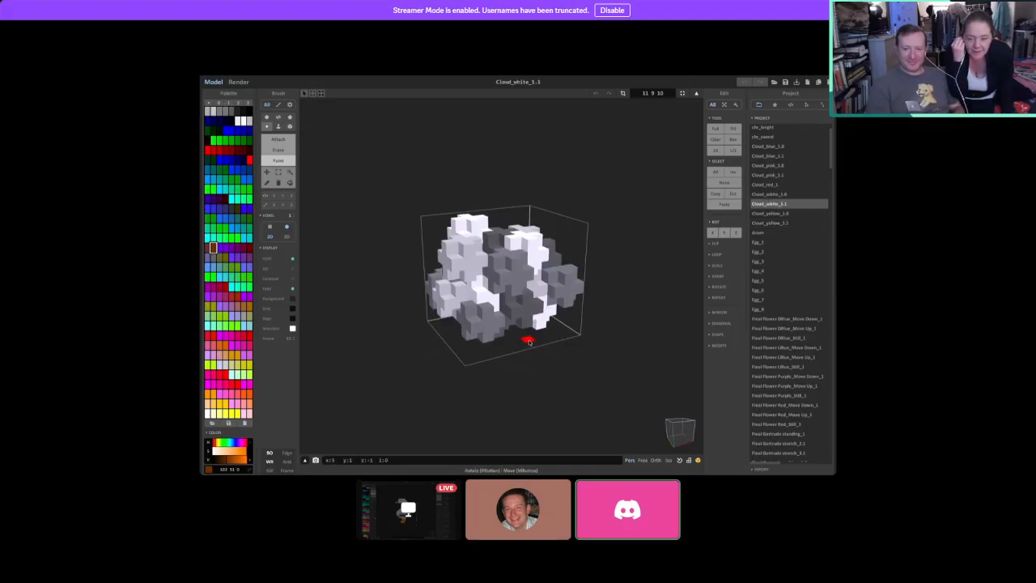
# Inspect the white cloud from another angle and compare it with Cloud_yellow_1.1 and Cloud_pink_1.1.
pyautogui.moveTo(441, 350); pyautogui.dragTo(652, 307, button='right')
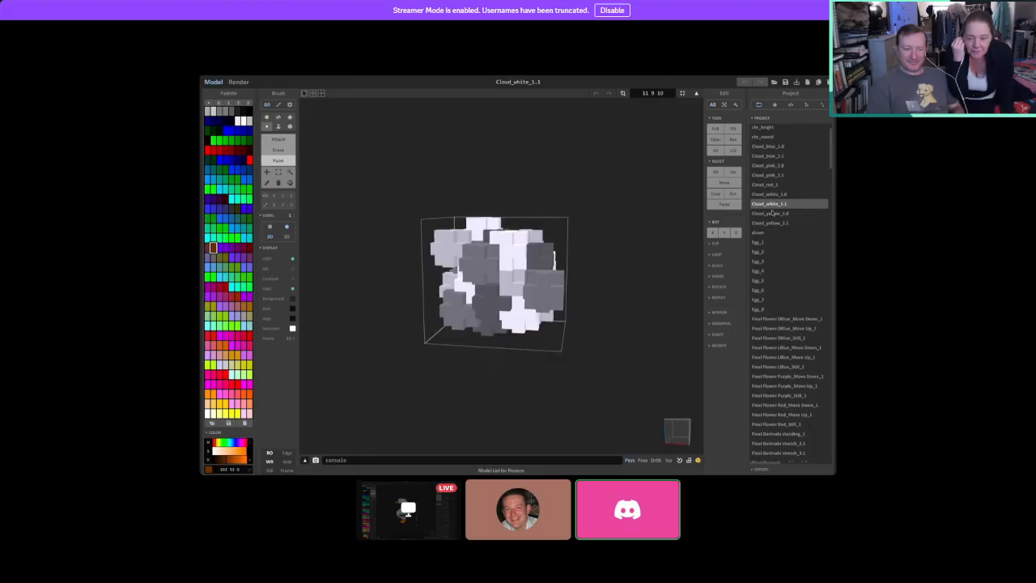
pyautogui.click(777, 223)
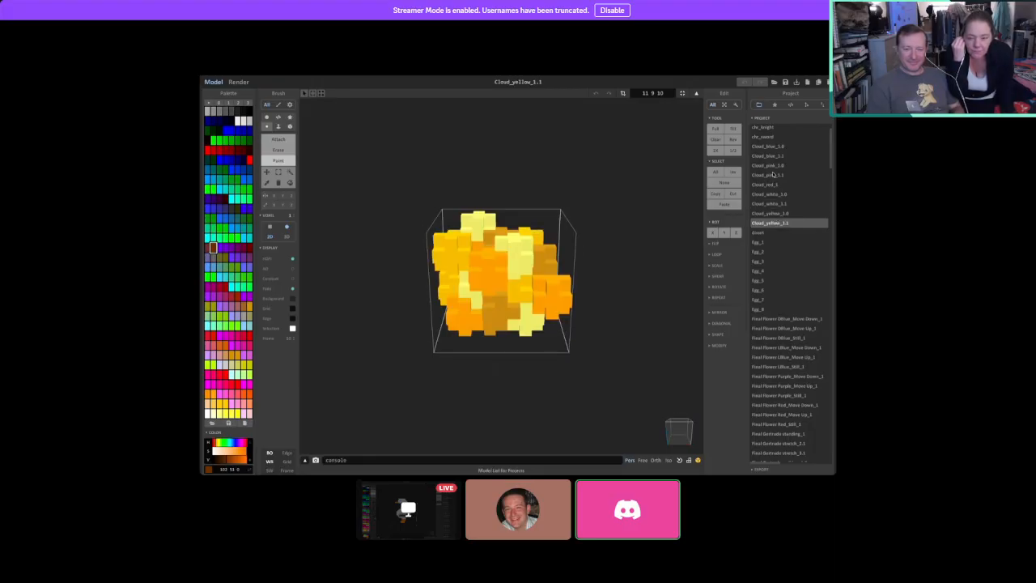
pyautogui.click(773, 174)
# View the Gold Floor_1 model and the Gold Wall_6.2.1, Gold Wall_6.2.0 and Gold Wall_6.0 models.
pyautogui.moveTo(829, 162); pyautogui.dragTo(830, 250)
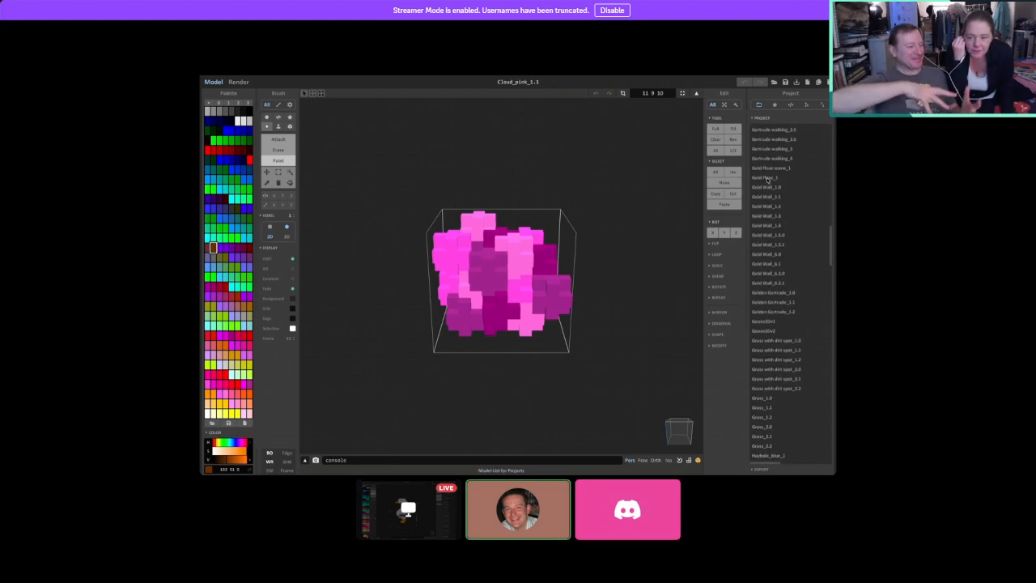
pyautogui.click(768, 179)
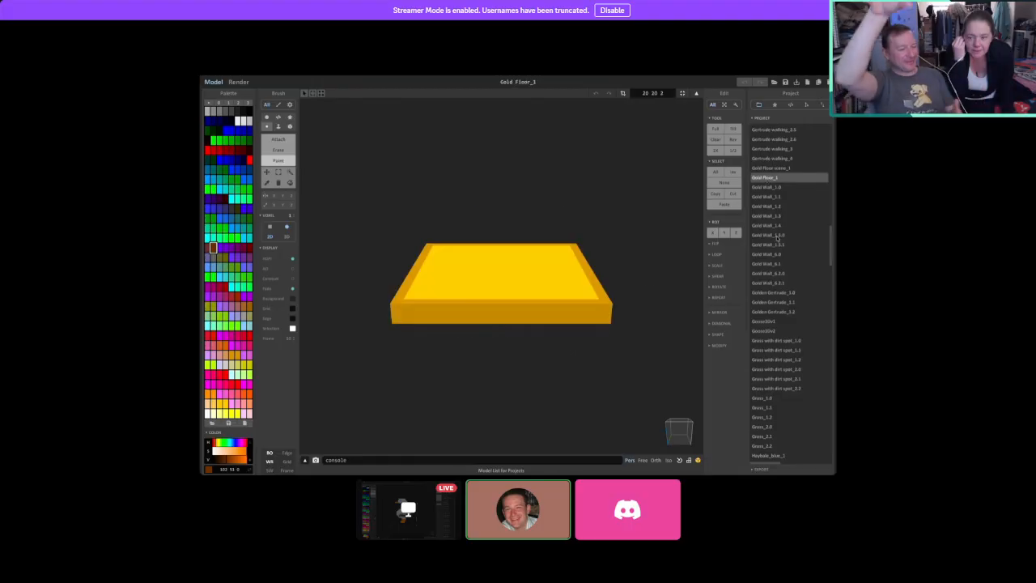
pyautogui.click(767, 284)
pyautogui.moveTo(678, 323); pyautogui.dragTo(722, 306, button='right')
pyautogui.click(775, 274)
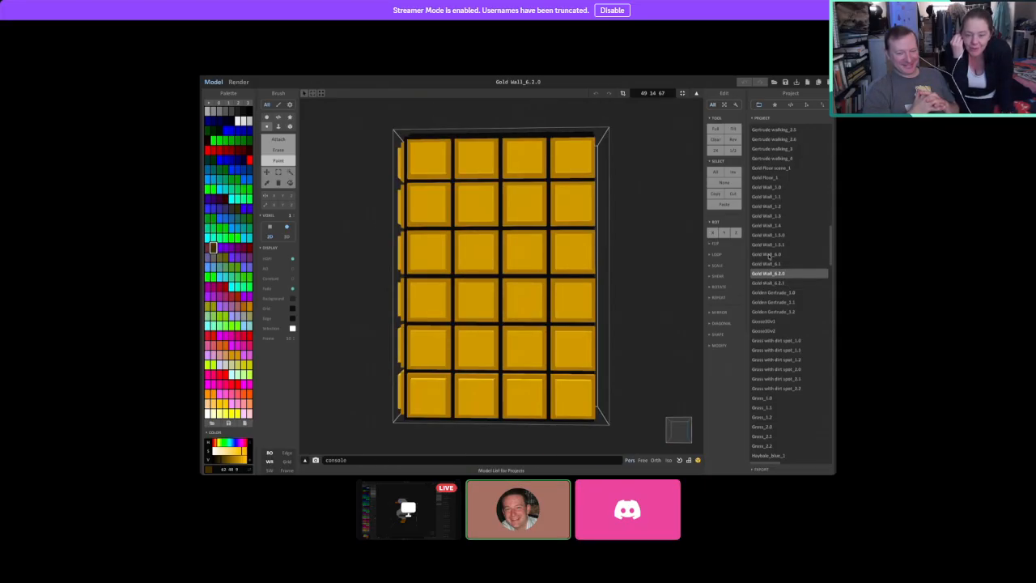
pyautogui.click(769, 256)
pyautogui.moveTo(562, 277); pyautogui.dragTo(834, 249, button='right')
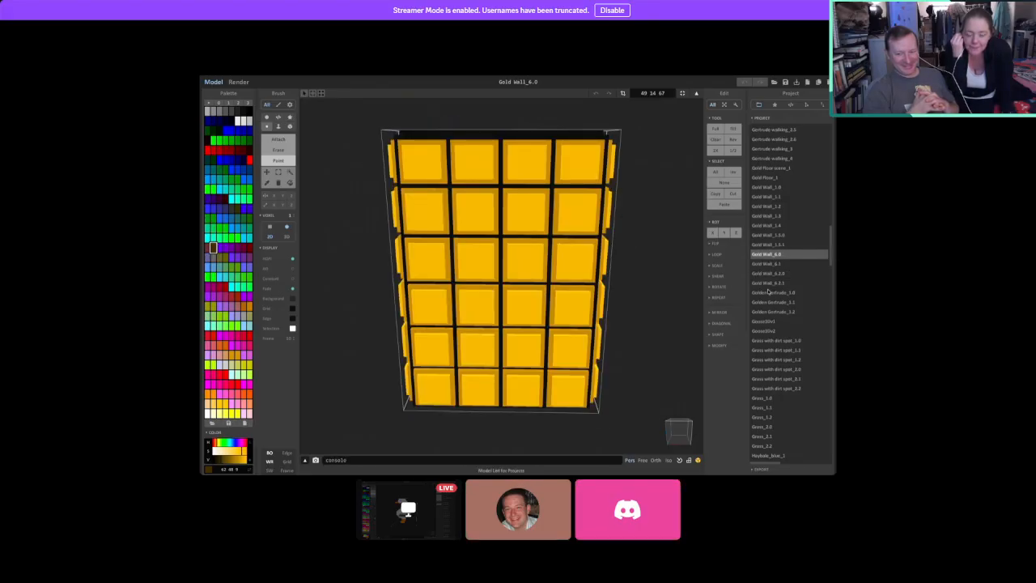
# Compare the Goose10v2 and Goose10v1 models, then examine Goose10v2 from the back, side and above.
pyautogui.click(769, 331)
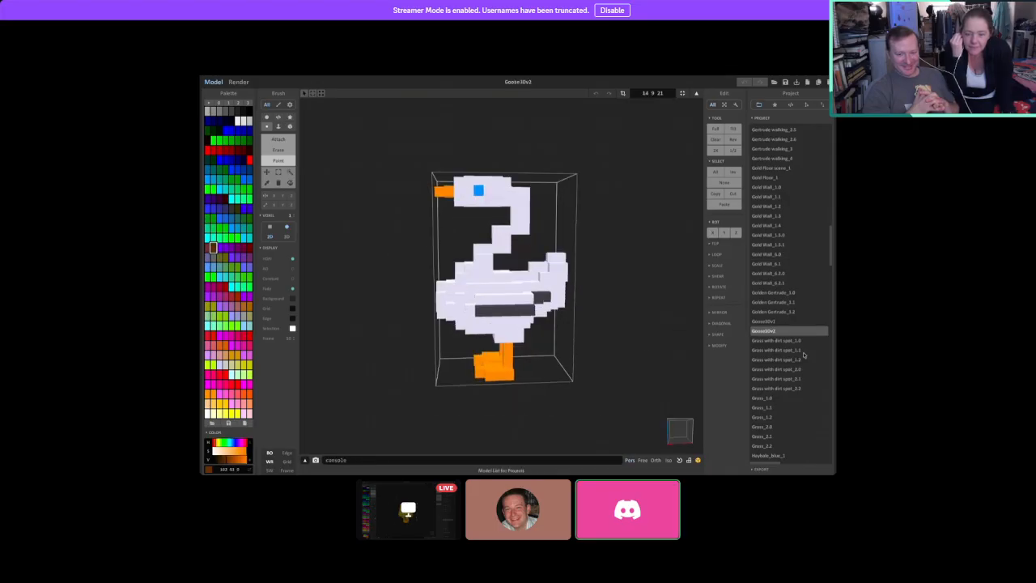
pyautogui.click(765, 322)
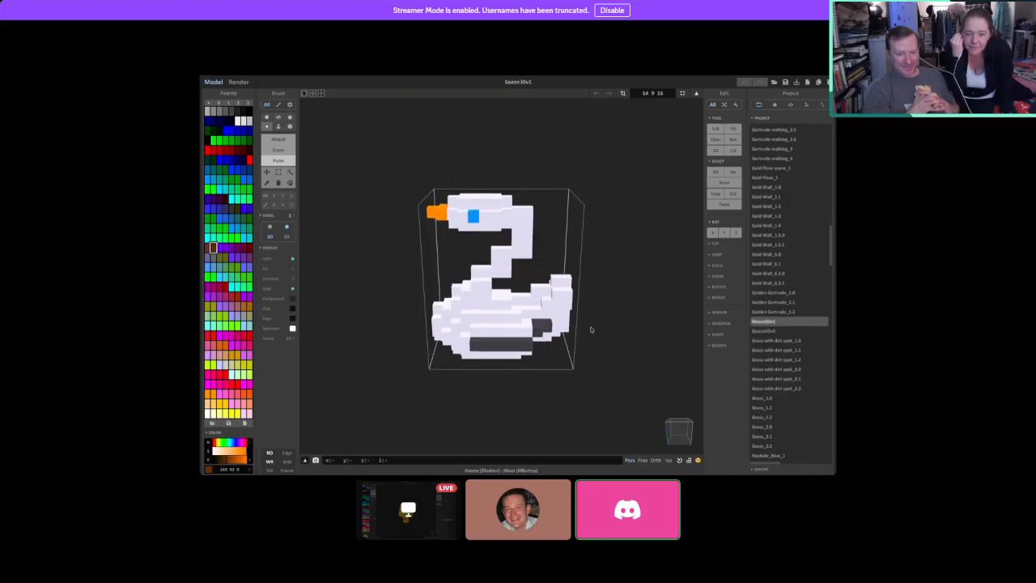
pyautogui.click(761, 331)
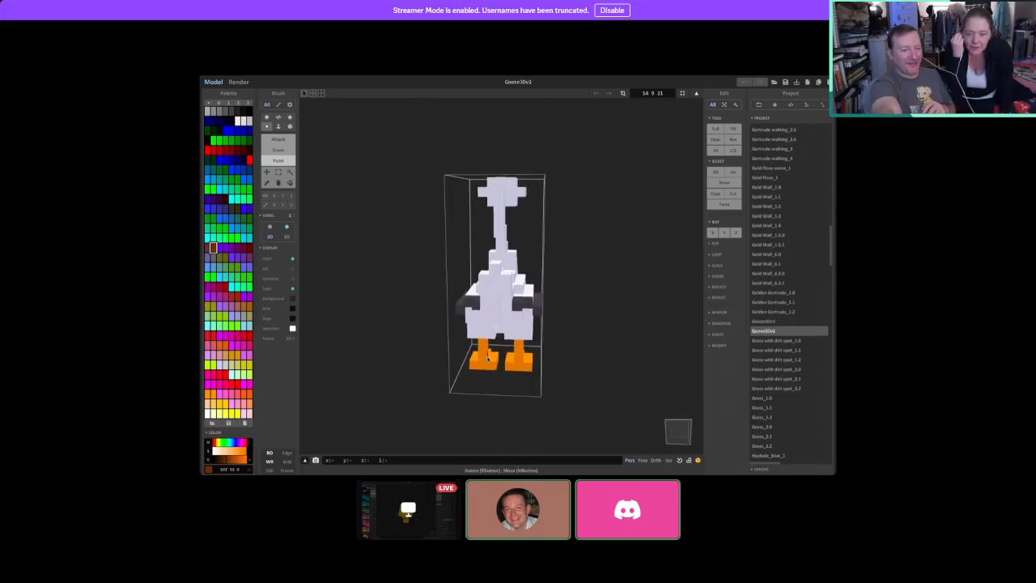
pyautogui.moveTo(488, 359); pyautogui.dragTo(591, 353, button='right')
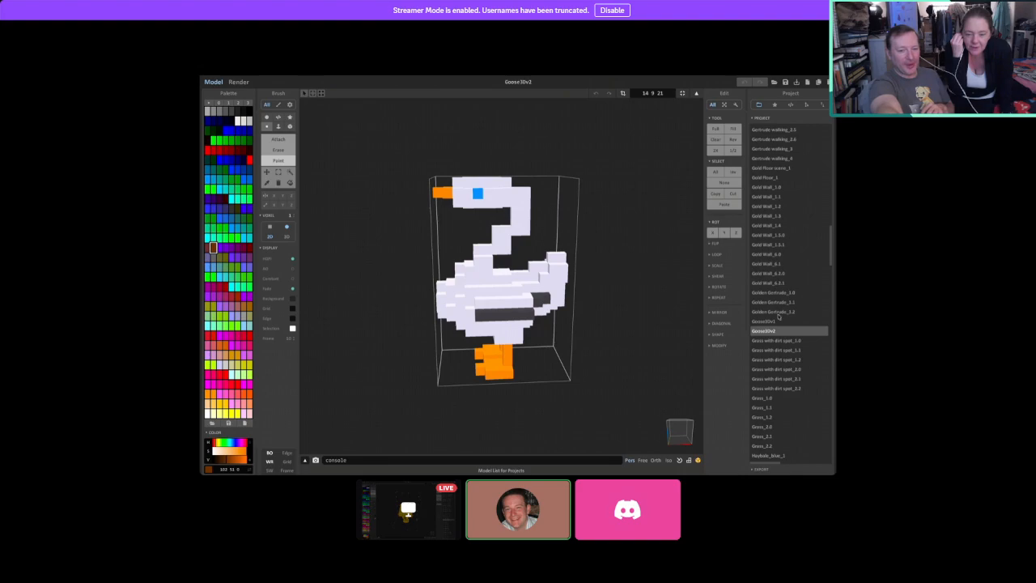
pyautogui.moveTo(621, 347); pyautogui.dragTo(503, 323, button='right')
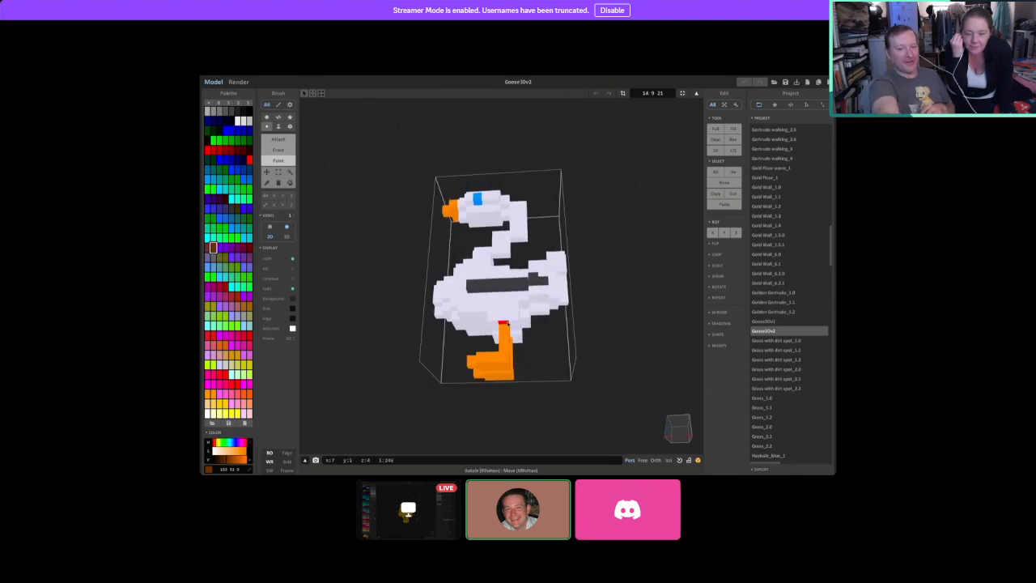
pyautogui.moveTo(569, 347); pyautogui.dragTo(599, 373, button='right')
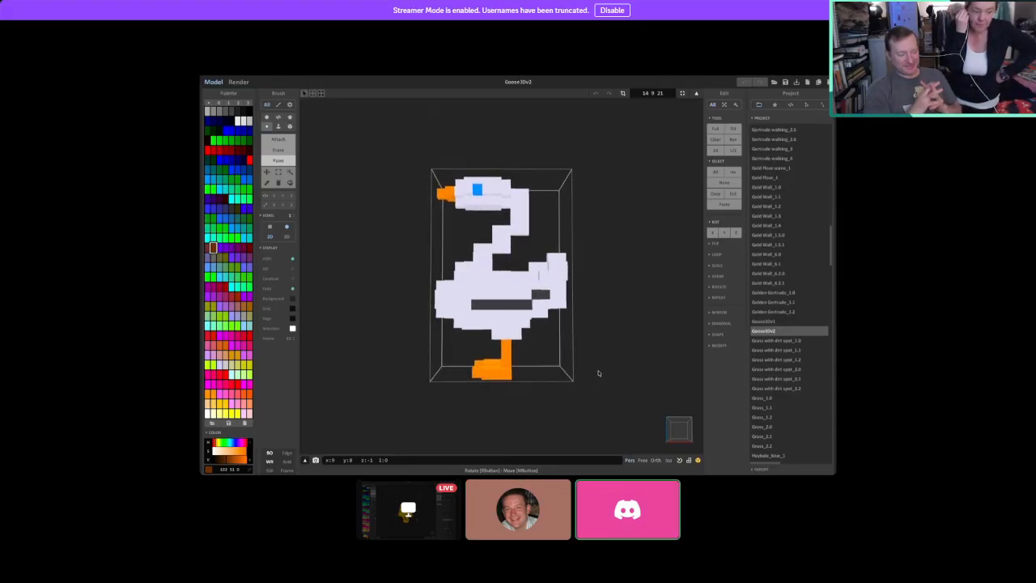
pyautogui.moveTo(571, 334); pyautogui.dragTo(571, 340, button='right')
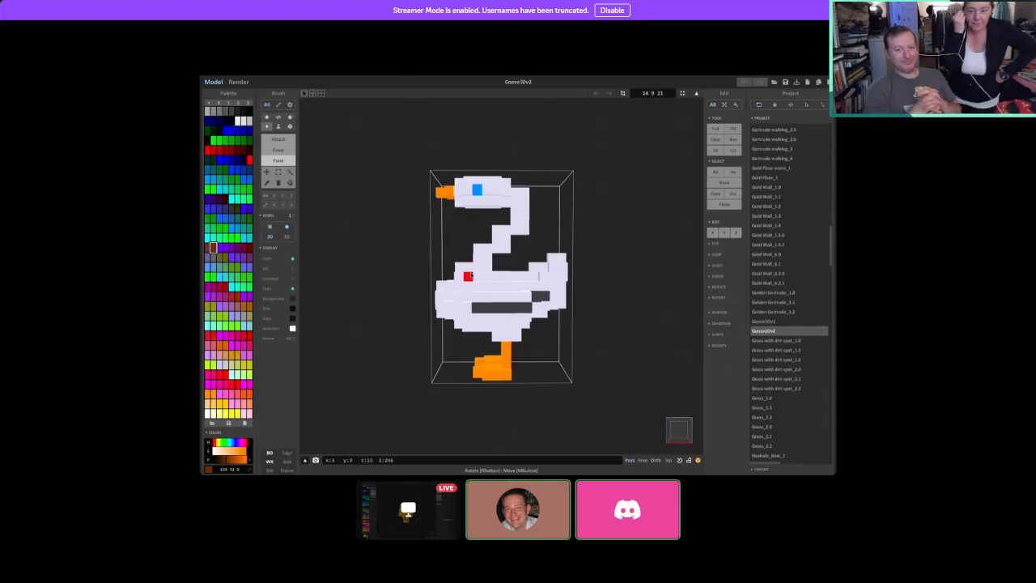
pyautogui.moveTo(568, 283); pyautogui.dragTo(570, 294, button='right')
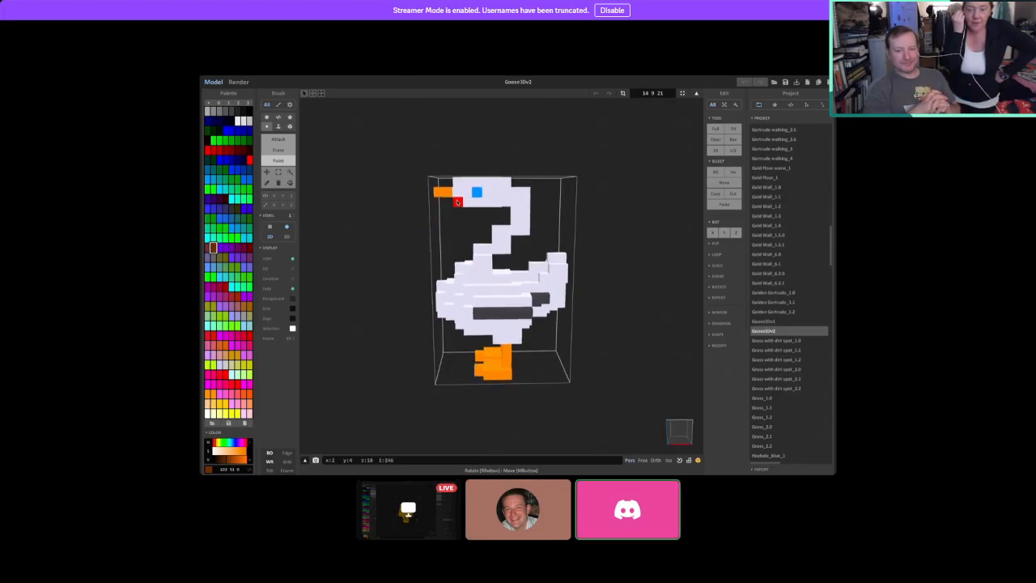
# View the Golden Gertrude_1.1, Golden Gertrude_1.2 and Golden Gertrude_1.0 models and compare their gold colouring.
pyautogui.click(774, 312)
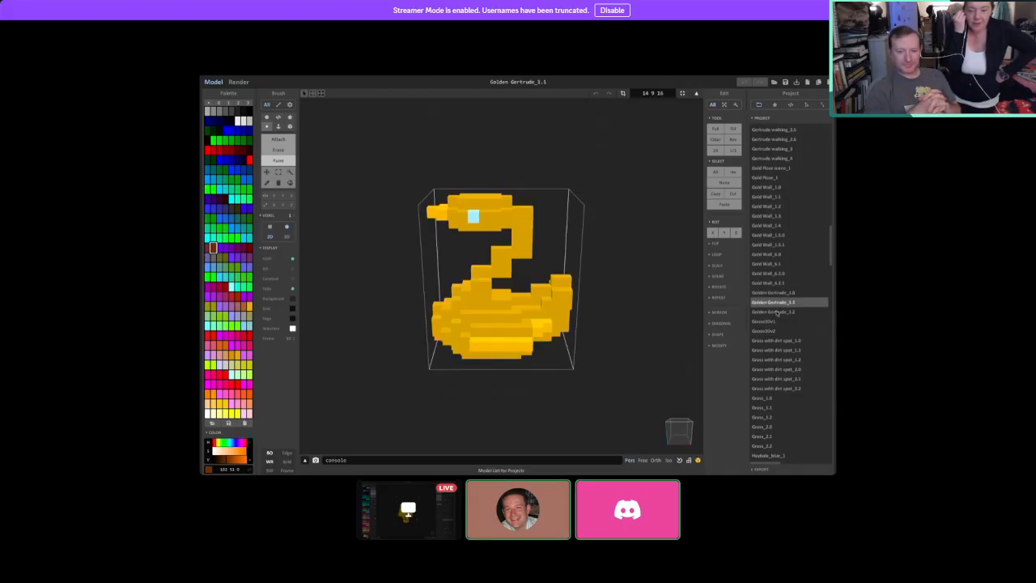
pyautogui.click(782, 305)
pyautogui.moveTo(632, 364); pyautogui.dragTo(556, 346, button='right')
pyautogui.click(779, 310)
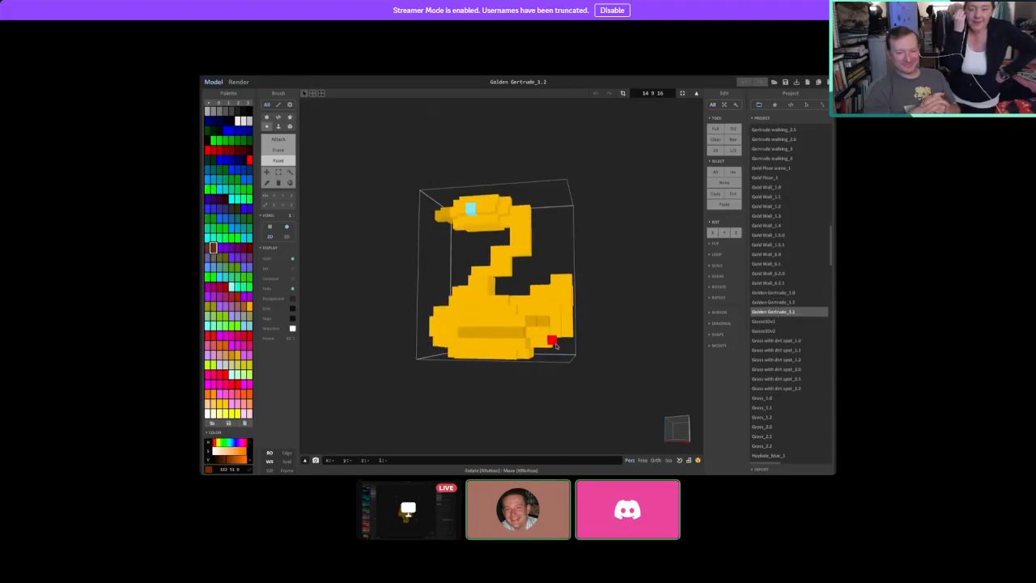
pyautogui.click(795, 293)
pyautogui.moveTo(650, 342); pyautogui.dragTo(610, 347, button='right')
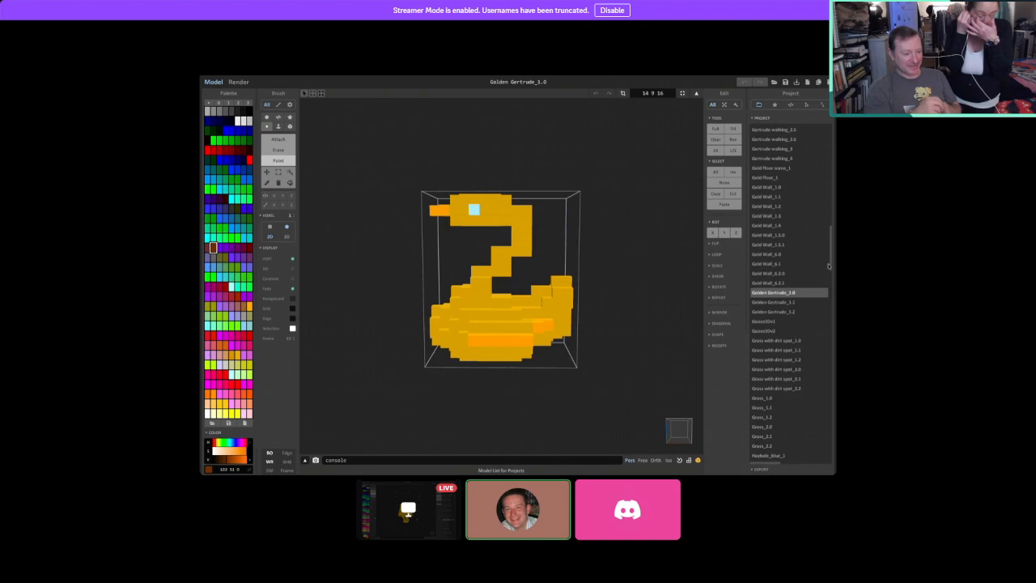
# Examine the Grass_1.0 tile and compare it with Grass_1.1 and Grass_1.2 by switching between them.
pyautogui.moveTo(830, 260); pyautogui.dragTo(831, 263)
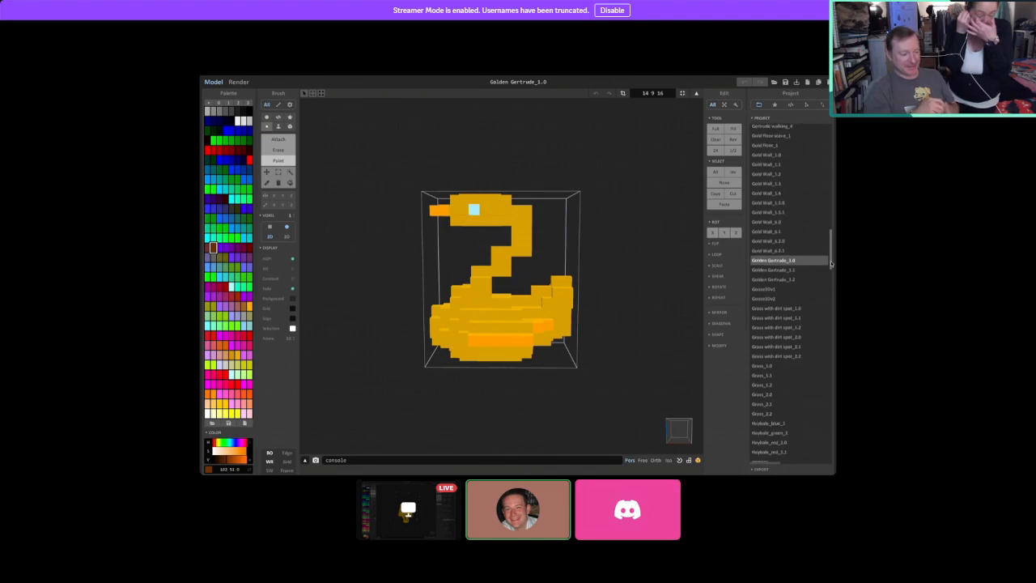
pyautogui.click(765, 366)
pyautogui.moveTo(551, 369)
pyautogui.mouseDown(button='right')
pyautogui.moveTo(560, 370)
pyautogui.moveTo(525, 404)
pyautogui.moveTo(539, 377)
pyautogui.mouseUp(button='right')
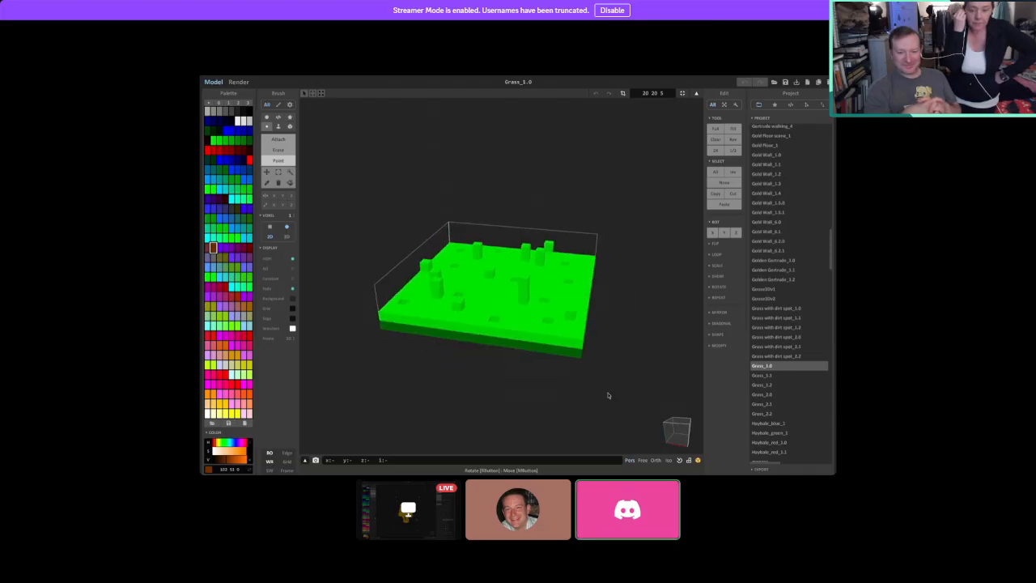
pyautogui.click(775, 376)
pyautogui.click(769, 384)
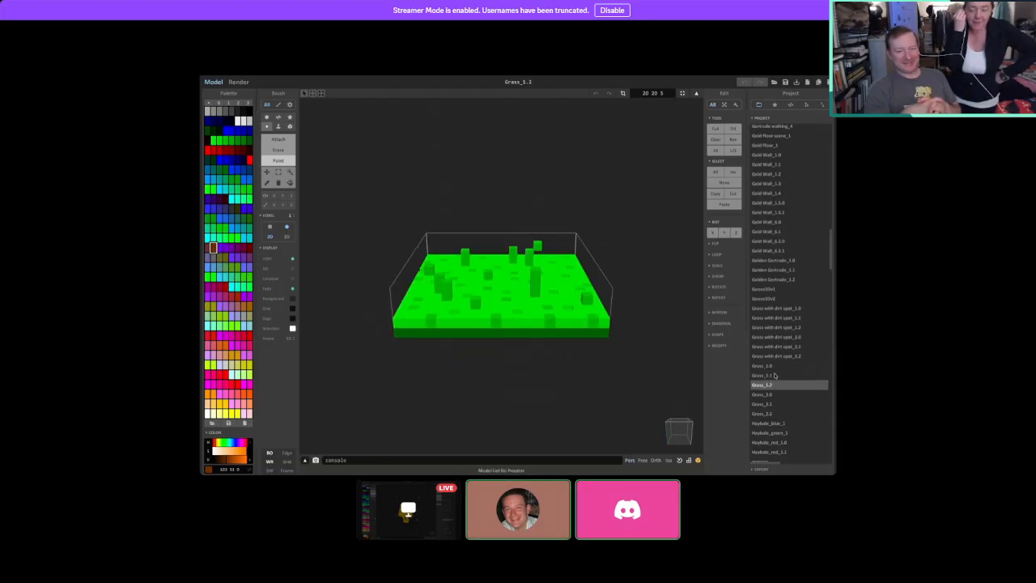
pyautogui.click(772, 376)
pyautogui.click(770, 367)
pyautogui.click(774, 376)
pyautogui.click(772, 385)
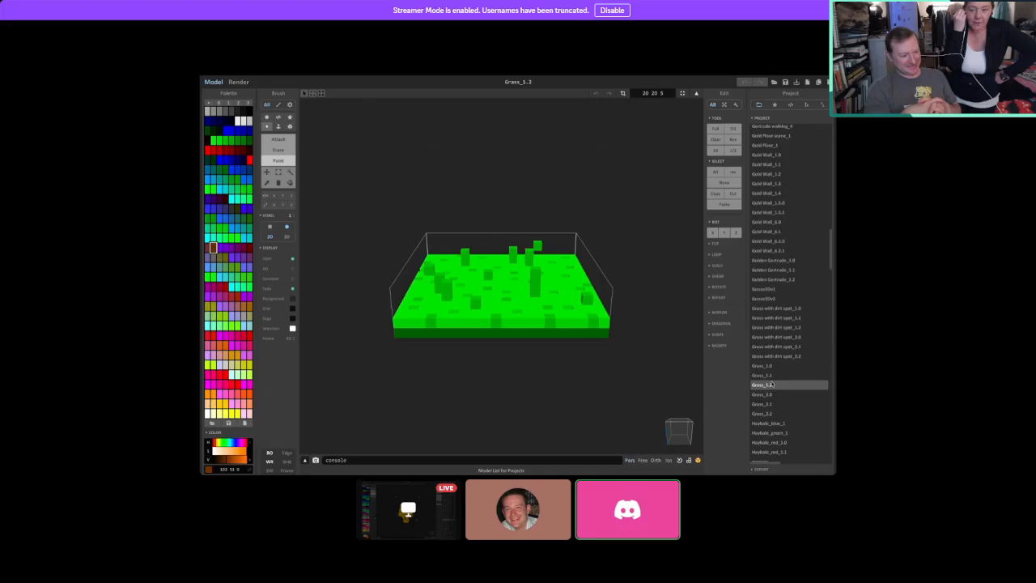
pyautogui.click(773, 377)
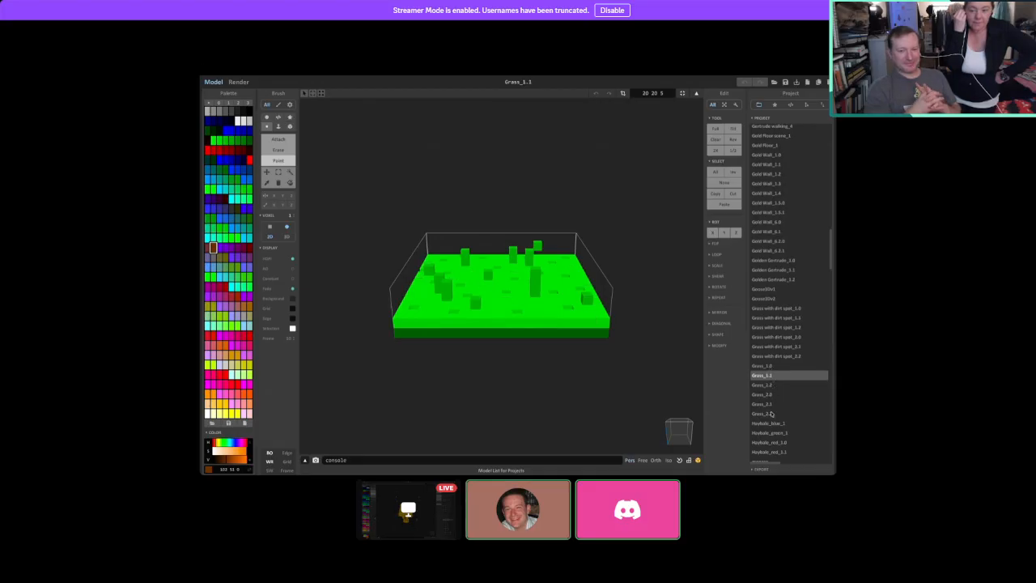
# Compare the Grass_1.1 and Grass_2.1 tiles by alternating between them.
pyautogui.click(765, 402)
pyautogui.click(771, 377)
pyautogui.click(769, 403)
pyautogui.click(772, 377)
pyautogui.click(774, 404)
pyautogui.click(775, 376)
pyautogui.click(777, 402)
# Compare the Grass_1.2 and Grass_2.2 tiles by alternating between them, finishing on Grass_1.2.
pyautogui.click(774, 385)
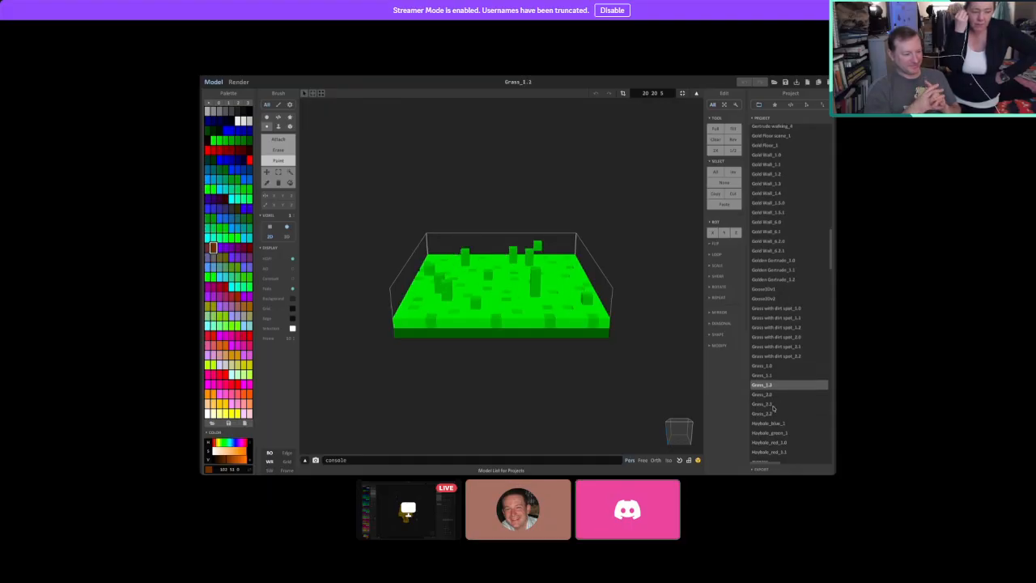
pyautogui.click(775, 413)
pyautogui.click(773, 385)
pyautogui.click(774, 413)
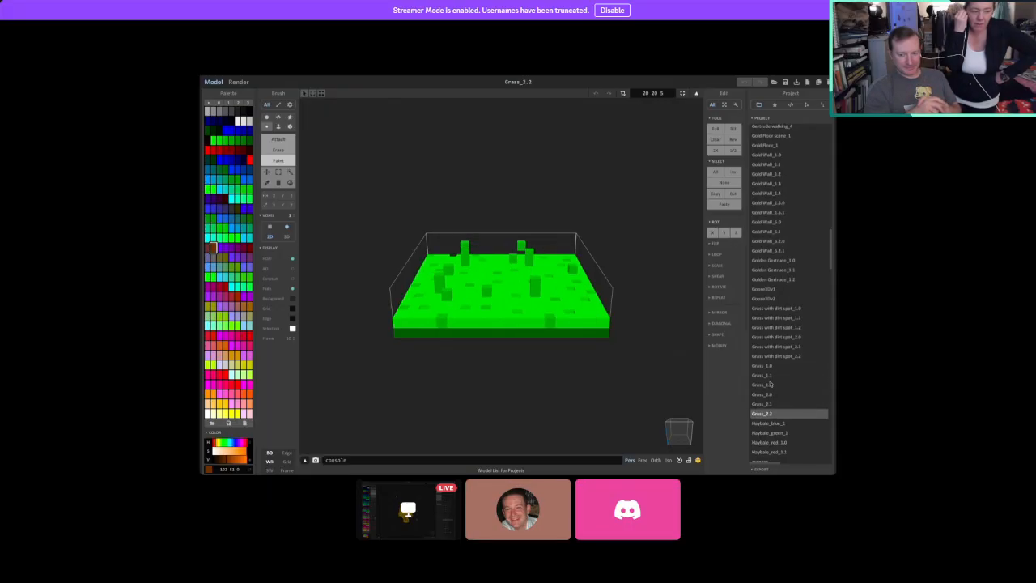
pyautogui.click(770, 386)
pyautogui.click(774, 413)
pyautogui.click(770, 386)
pyautogui.click(773, 413)
pyautogui.click(773, 386)
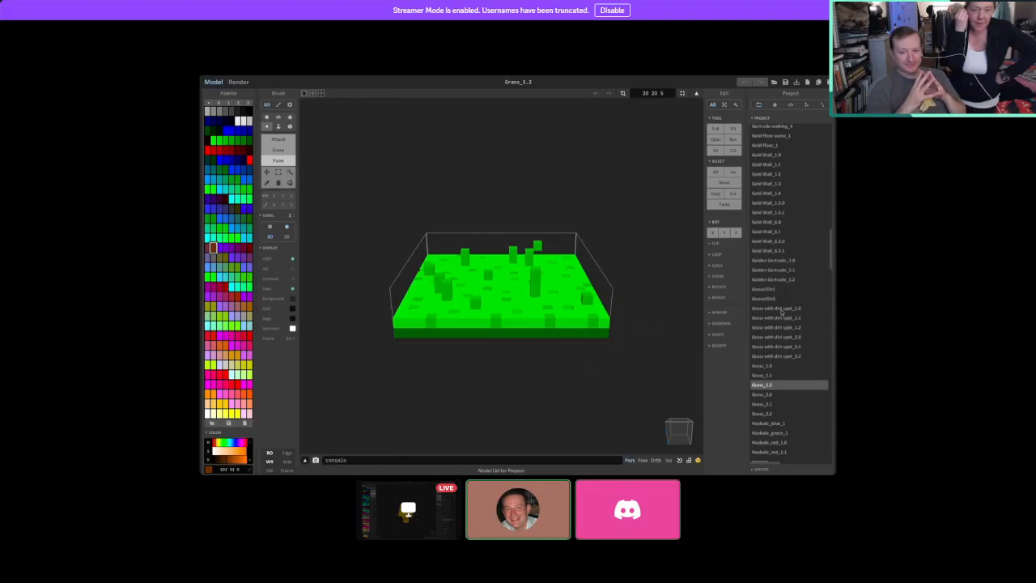
# Compare the Grass with dirt spot tiles, 1.0 against 2.0 and 1.2 against 2.2, examining 1.0 from above.
pyautogui.click(791, 308)
pyautogui.click(777, 337)
pyautogui.click(782, 309)
pyautogui.click(778, 337)
pyautogui.click(776, 313)
pyautogui.click(779, 338)
pyautogui.click(777, 309)
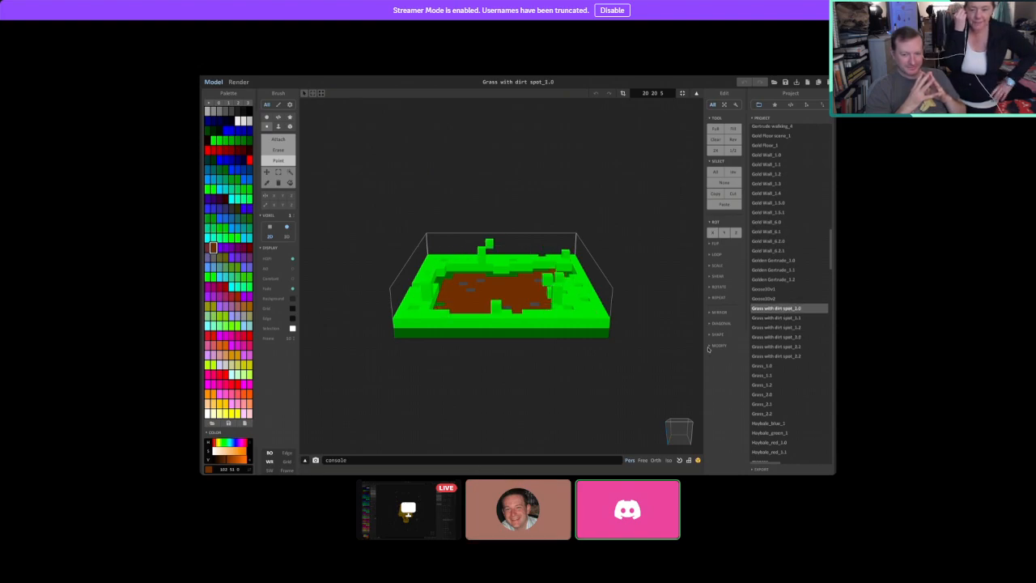
pyautogui.moveTo(545, 363); pyautogui.dragTo(567, 381, button='right')
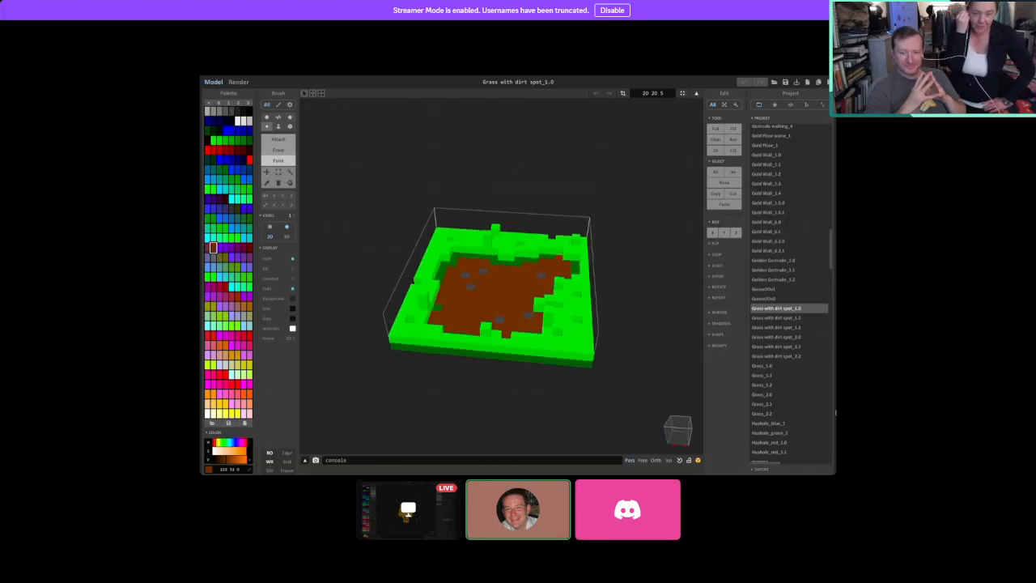
pyautogui.click(786, 328)
pyautogui.click(778, 356)
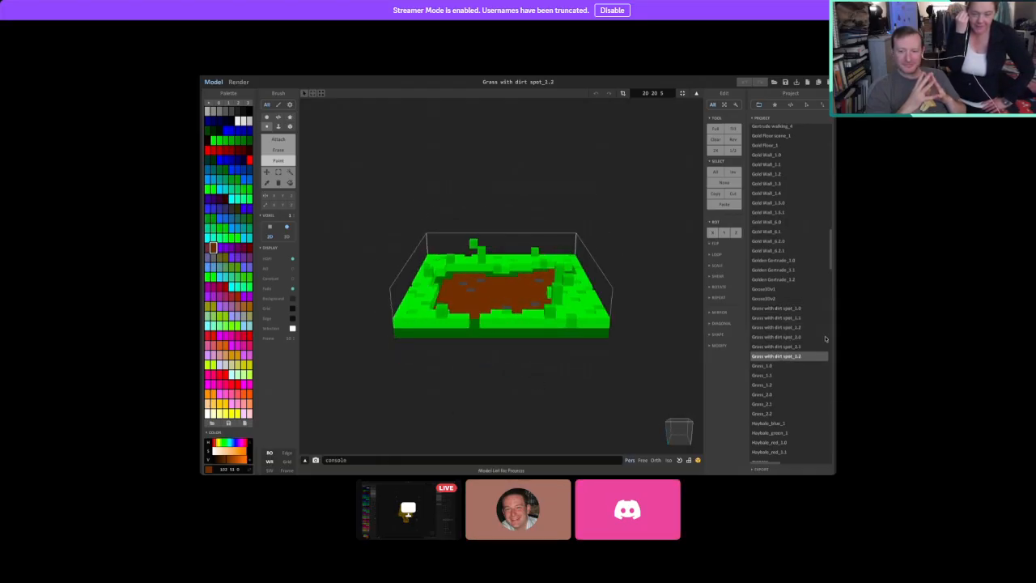
# Compare the Haybale_blue_1, Haybale_green_1, Haybale_red_1.0 and Haybale_red_1.1 models, examining the red 1.1 bale from the end.
pyautogui.scroll(-5, 802, 315)
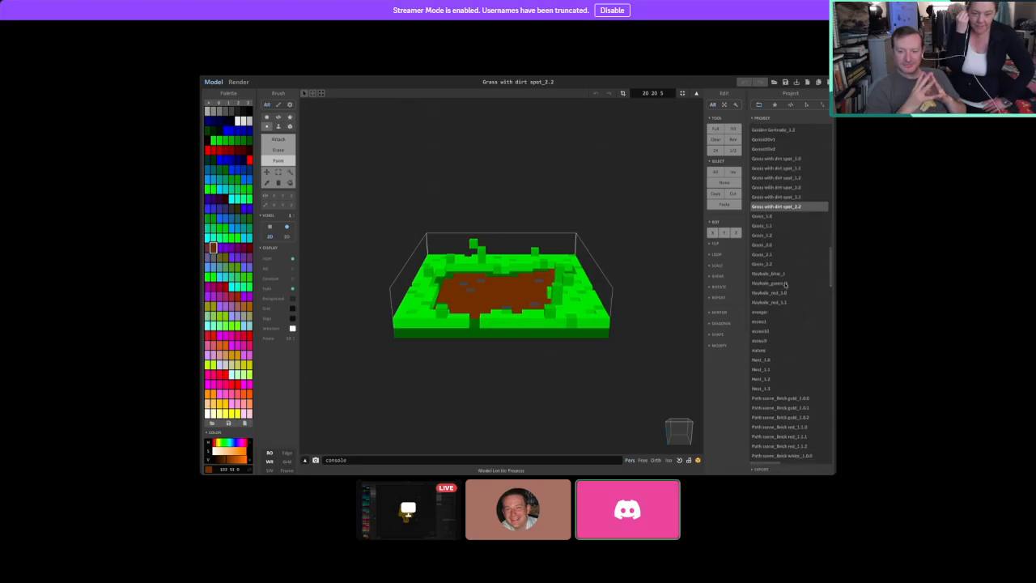
pyautogui.click(779, 275)
pyautogui.click(769, 284)
pyautogui.moveTo(566, 365); pyautogui.dragTo(610, 387, button='right')
pyautogui.click(778, 293)
pyautogui.click(779, 284)
pyautogui.click(779, 274)
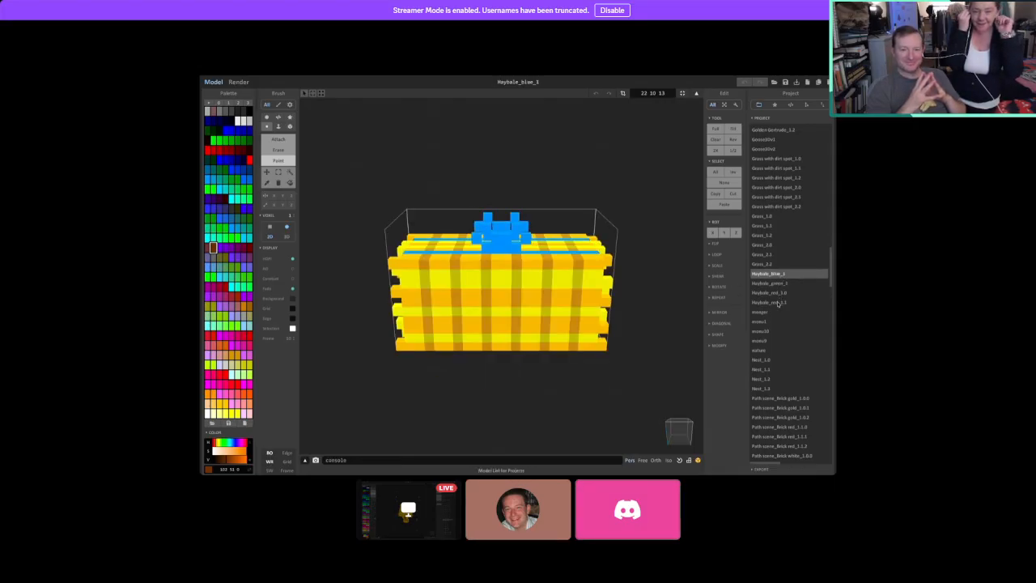
pyautogui.click(778, 302)
pyautogui.moveTo(590, 418); pyautogui.dragTo(663, 395, button='right')
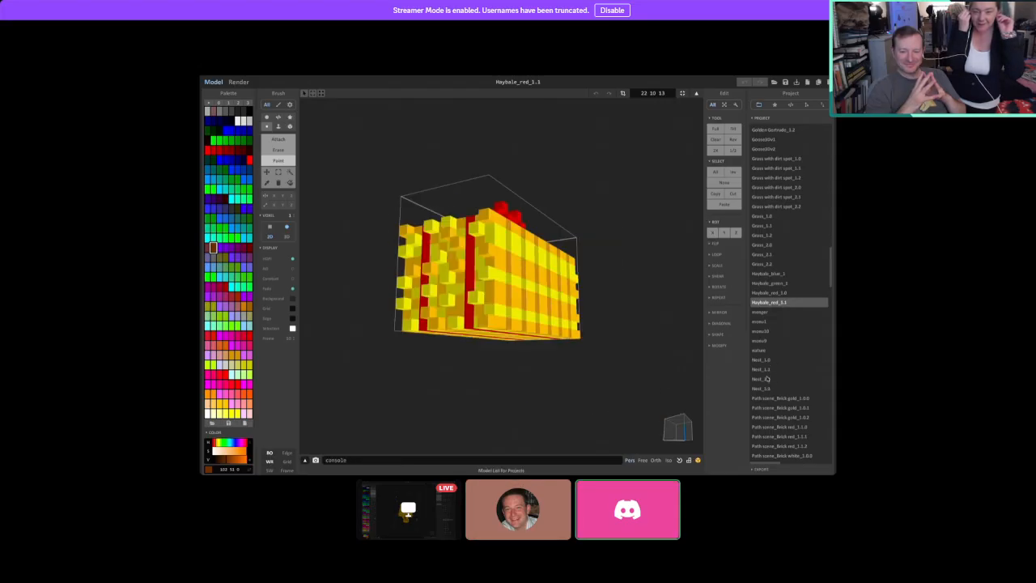
# View the Nest_1.3 model from different angles.
pyautogui.click(762, 389)
pyautogui.moveTo(602, 364); pyautogui.dragTo(487, 302, button='right')
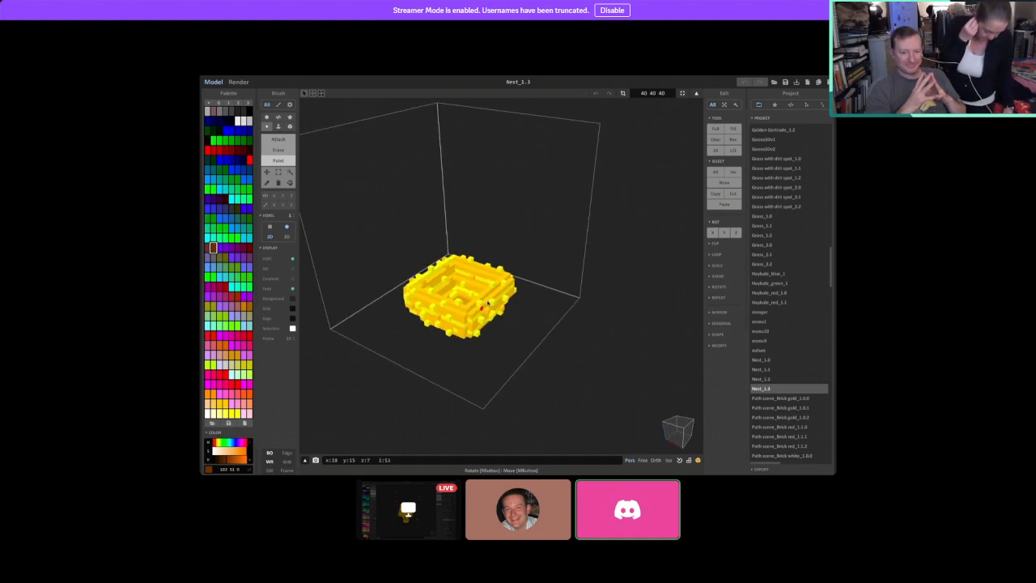
pyautogui.moveTo(560, 345); pyautogui.dragTo(518, 218, button='right')
pyautogui.moveTo(626, 396); pyautogui.dragTo(696, 391, button='right')
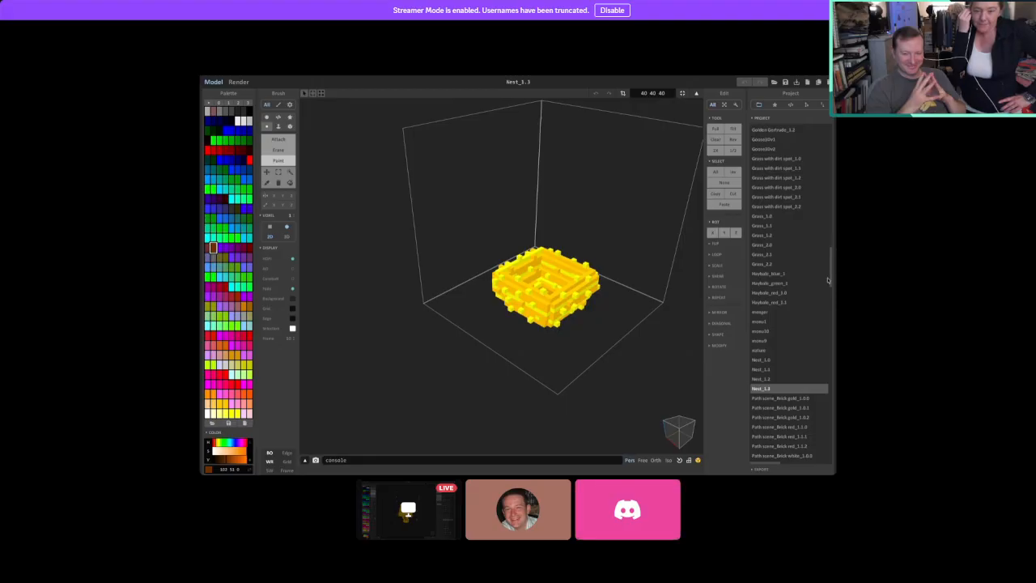
# Open the Path scene_Brick gold_1.0.0 model.
pyautogui.scroll(1, 830, 280)
pyautogui.scroll(-5, 830, 280)
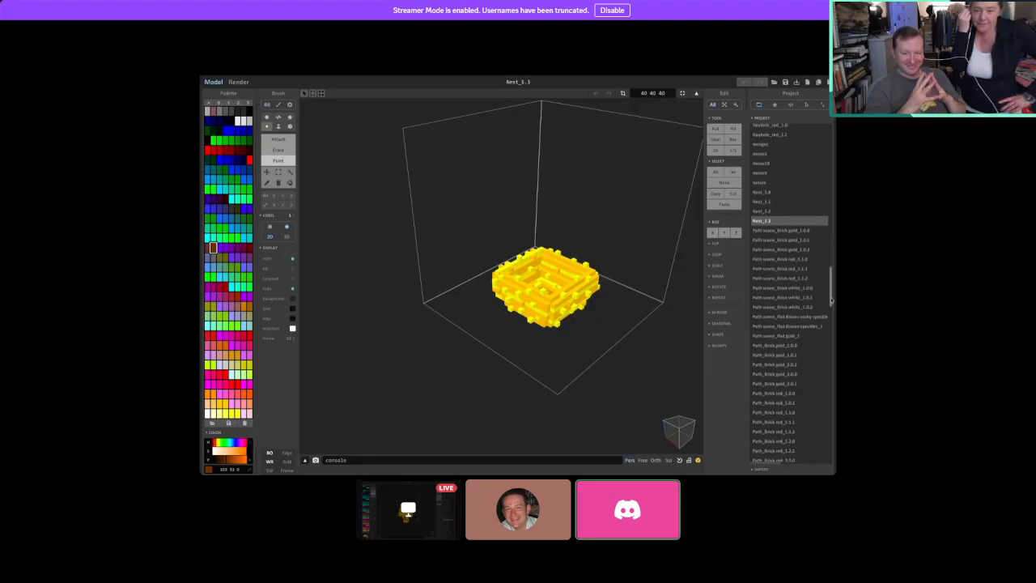
pyautogui.click(794, 222)
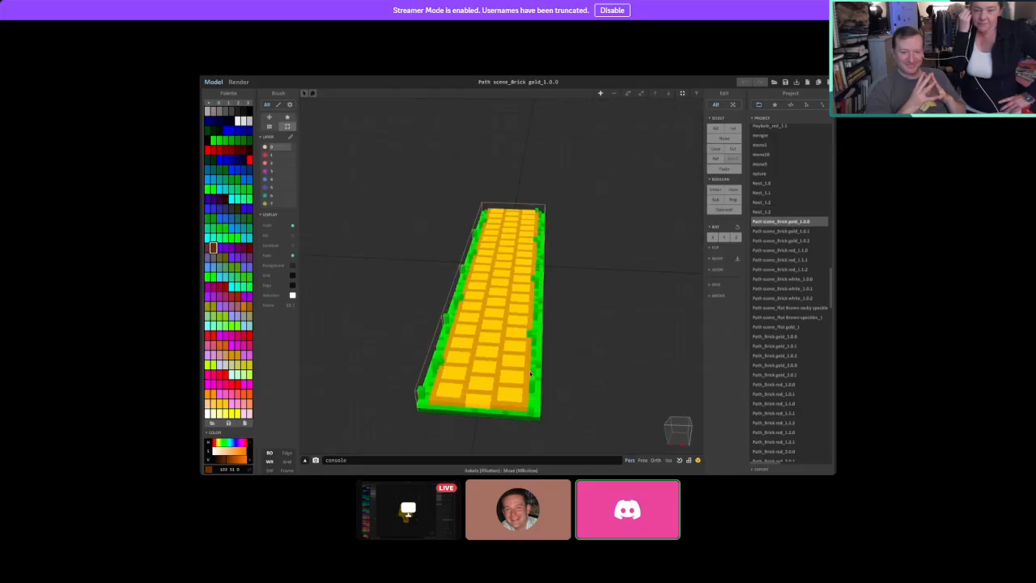
# Compare the Path scene_Brick gold_1.0.1 and Path scene_Brick gold_1.0.2 models, examining 1.0.2 from a low angle.
pyautogui.click(791, 232)
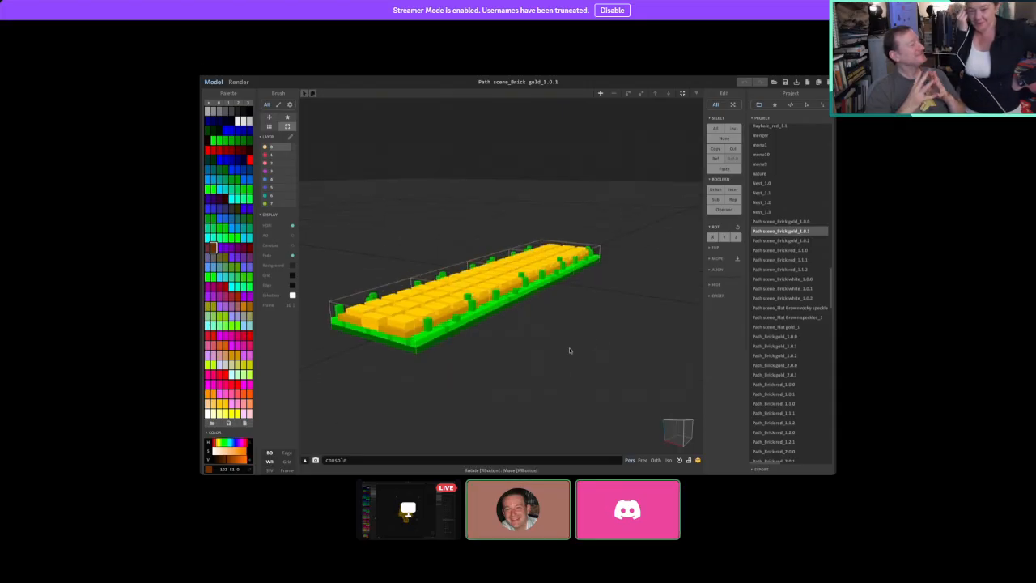
pyautogui.click(790, 240)
pyautogui.moveTo(570, 351); pyautogui.dragTo(538, 316, button='right')
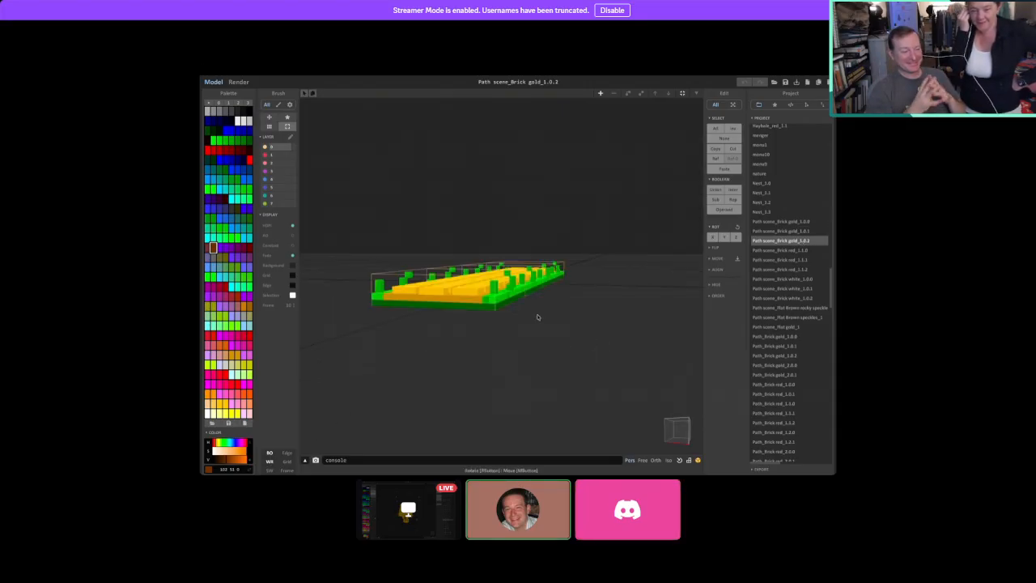
# Compare the Path scene_Brick red_1.1.0, 1.1.1 and 1.1.2 models, examining 1.1.2 from several angles.
pyautogui.click(784, 250)
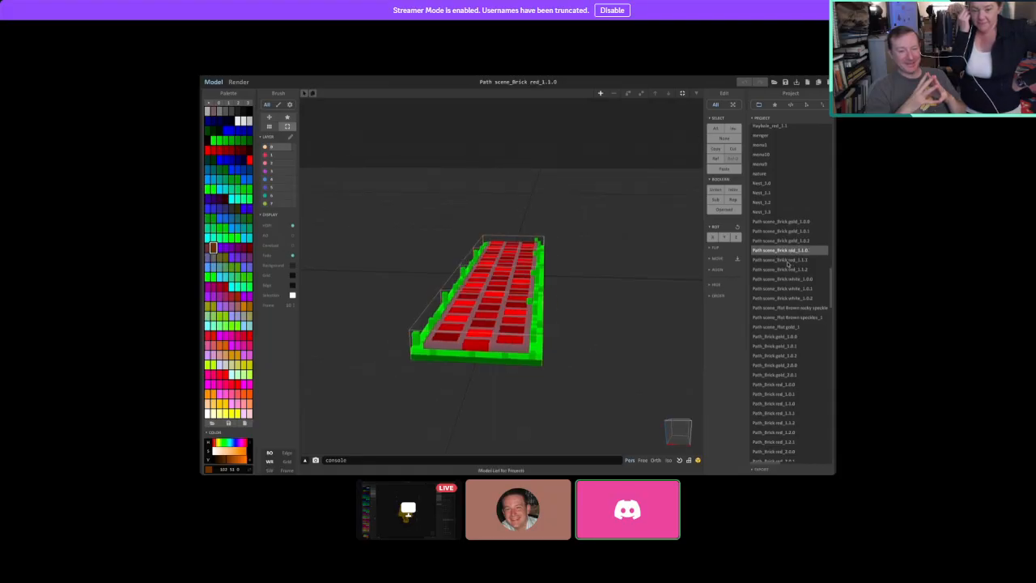
pyautogui.click(785, 260)
pyautogui.moveTo(665, 323); pyautogui.dragTo(620, 328, button='right')
pyautogui.click(784, 269)
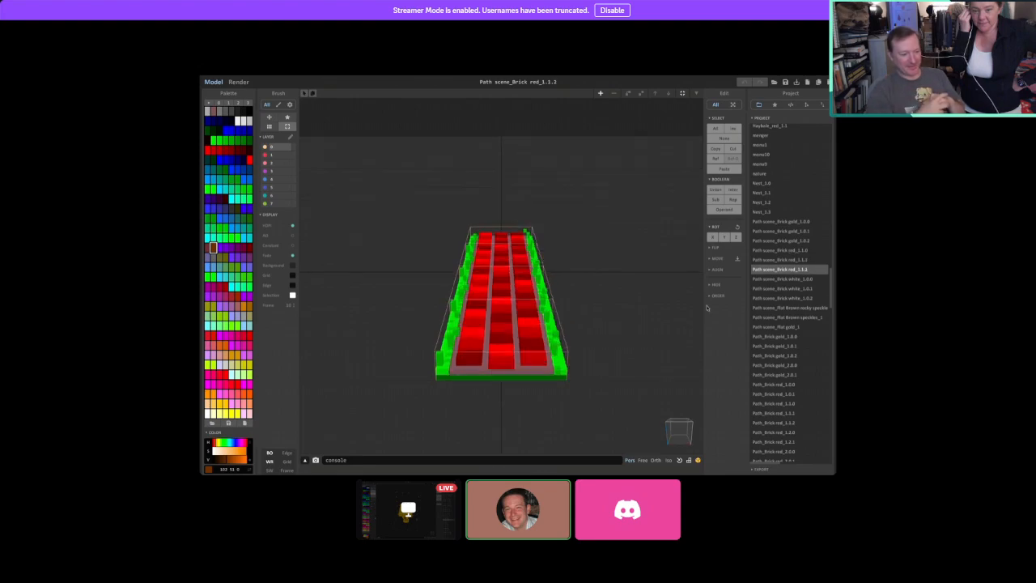
pyautogui.moveTo(492, 397); pyautogui.dragTo(570, 333, button='right')
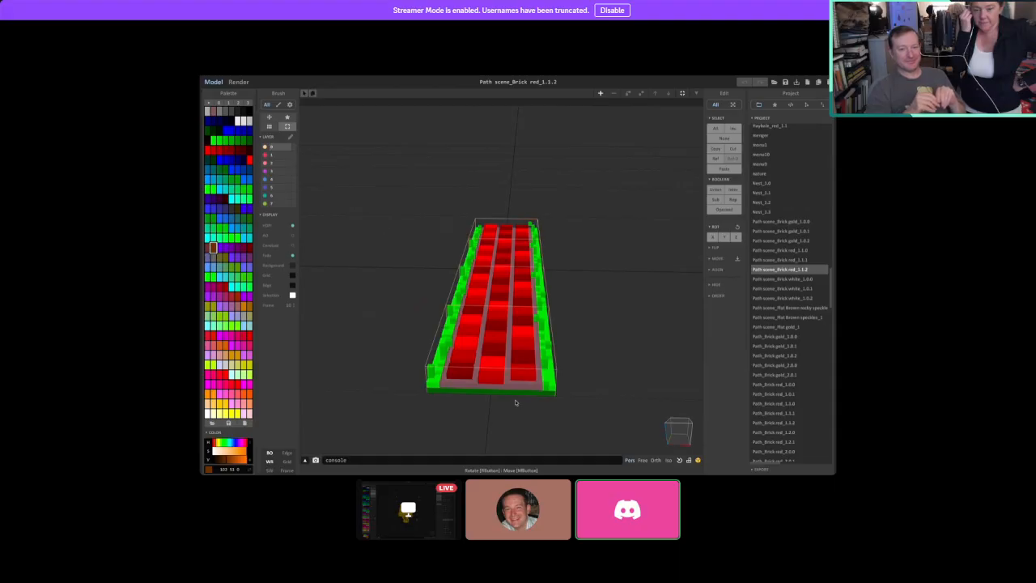
pyautogui.moveTo(581, 369); pyautogui.dragTo(741, 303, button='right')
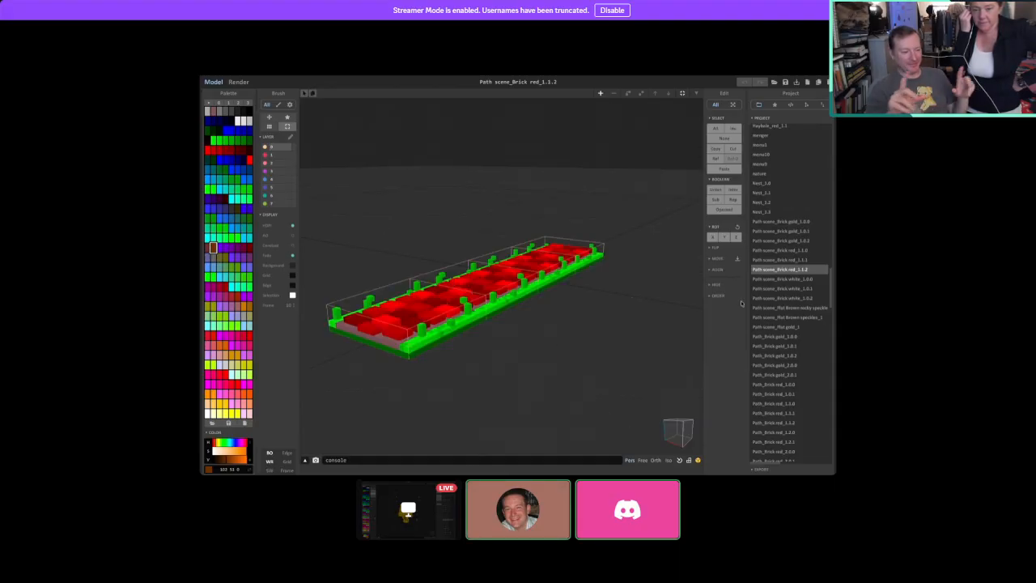
# Compare the Path scene_Brick white_1.0.0, 1.0.1 and 1.0.2 models, examining the first two from different angles.
pyautogui.click(793, 278)
pyautogui.moveTo(592, 331)
pyautogui.mouseDown(button='right')
pyautogui.moveTo(556, 326)
pyautogui.moveTo(597, 338)
pyautogui.moveTo(587, 328)
pyautogui.moveTo(603, 324)
pyautogui.mouseUp(button='right')
pyautogui.click(777, 289)
pyautogui.moveTo(558, 352); pyautogui.dragTo(534, 375, button='right')
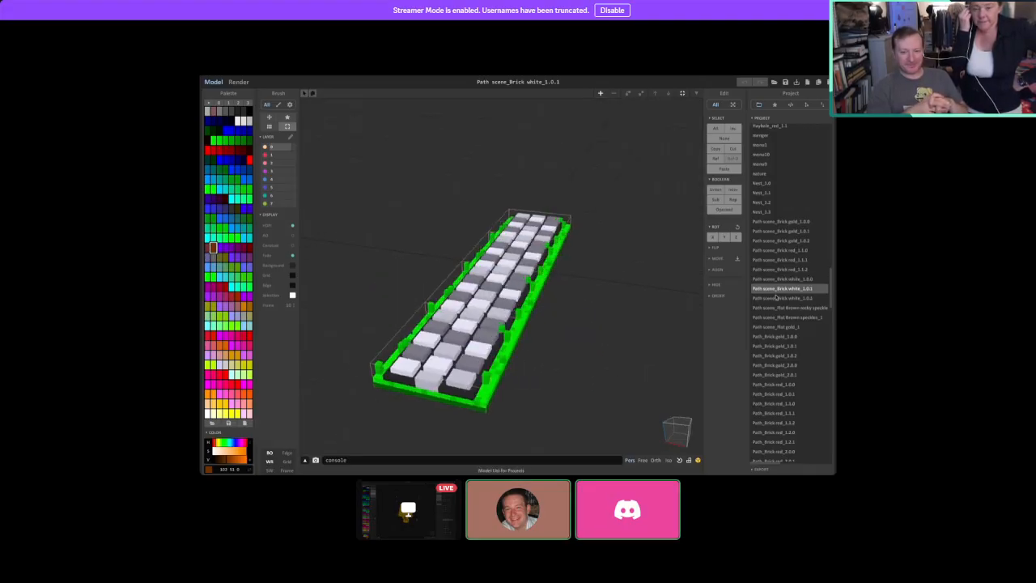
pyautogui.click(777, 299)
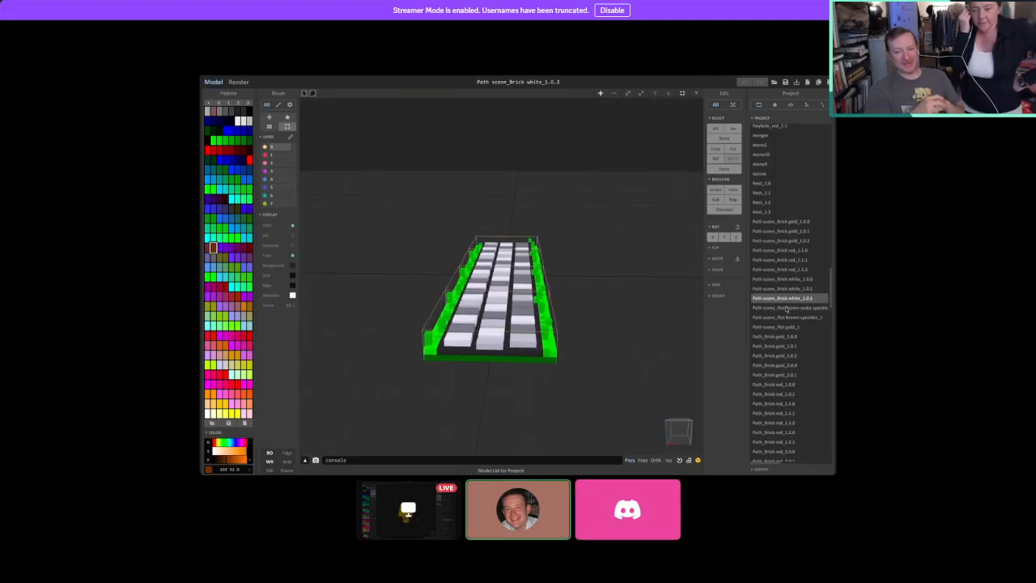
# Review the flat path scenes: Brown rocky speckles_1, Brown speckles_1 and gold_1, examining the brown ones from different angles.
pyautogui.click(786, 308)
pyautogui.moveTo(631, 359)
pyautogui.mouseDown(button='right')
pyautogui.moveTo(608, 351)
pyautogui.moveTo(633, 366)
pyautogui.mouseUp(button='right')
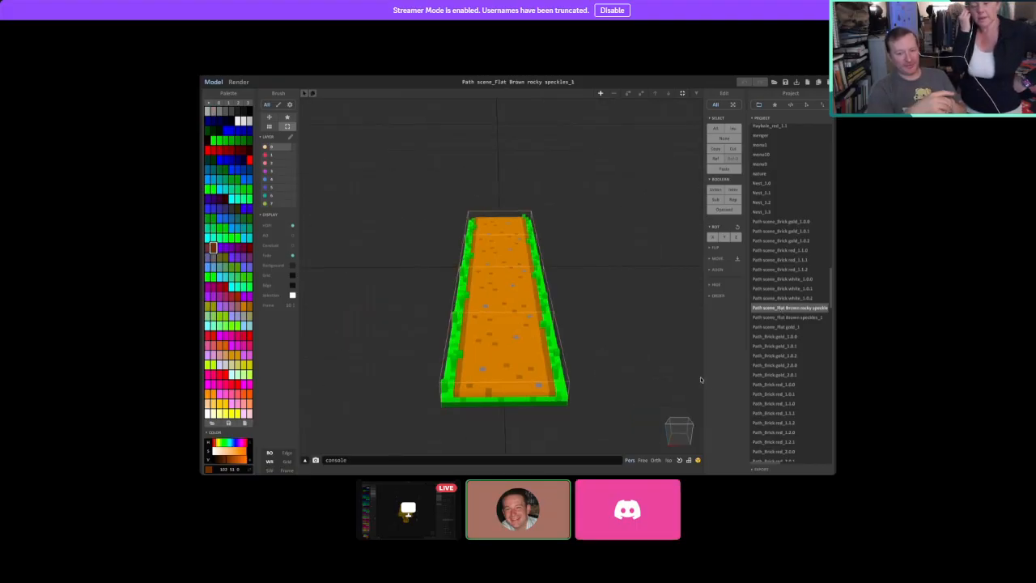
pyautogui.moveTo(627, 356); pyautogui.dragTo(658, 359, button='right')
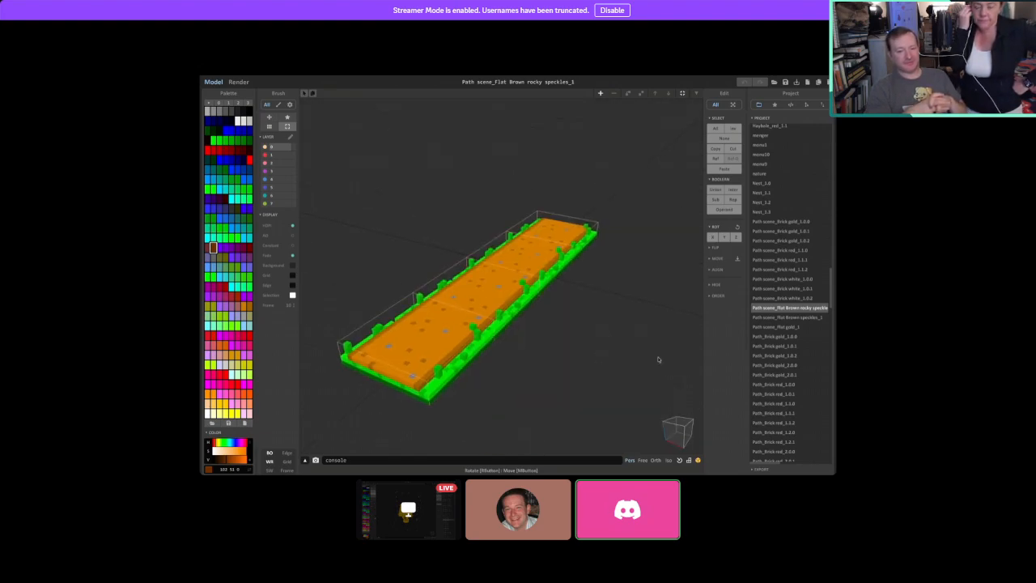
pyautogui.click(787, 317)
pyautogui.moveTo(566, 361); pyautogui.dragTo(703, 371, button='right')
pyautogui.click(784, 327)
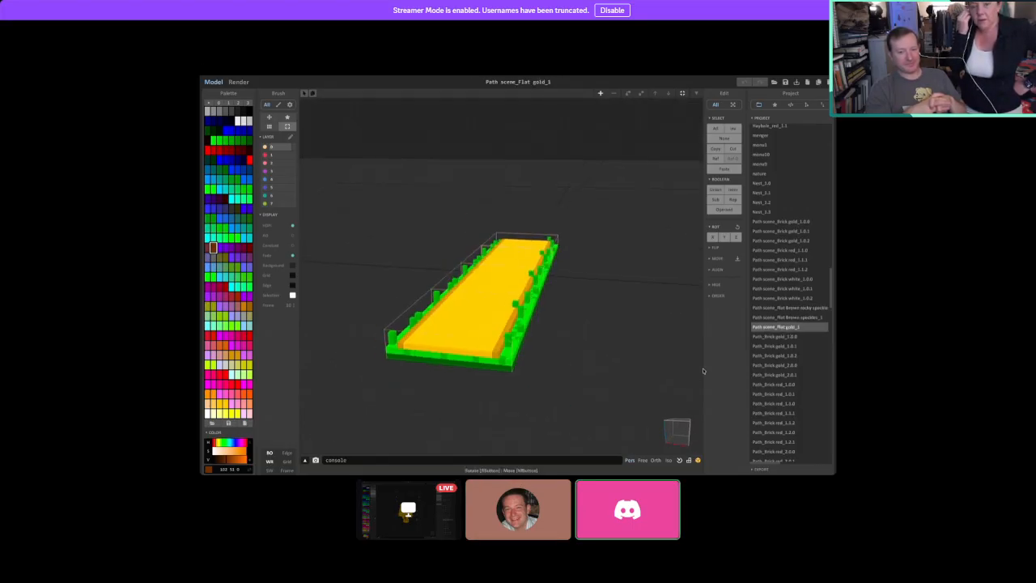
# Review single path tiles, including Path_Brick gold_1.0.0 and 1.0.1, a Path_Brick red tile and Path_Flat Brown rocky speckles_1.
pyautogui.click(783, 336)
pyautogui.scroll(-4, 773, 308)
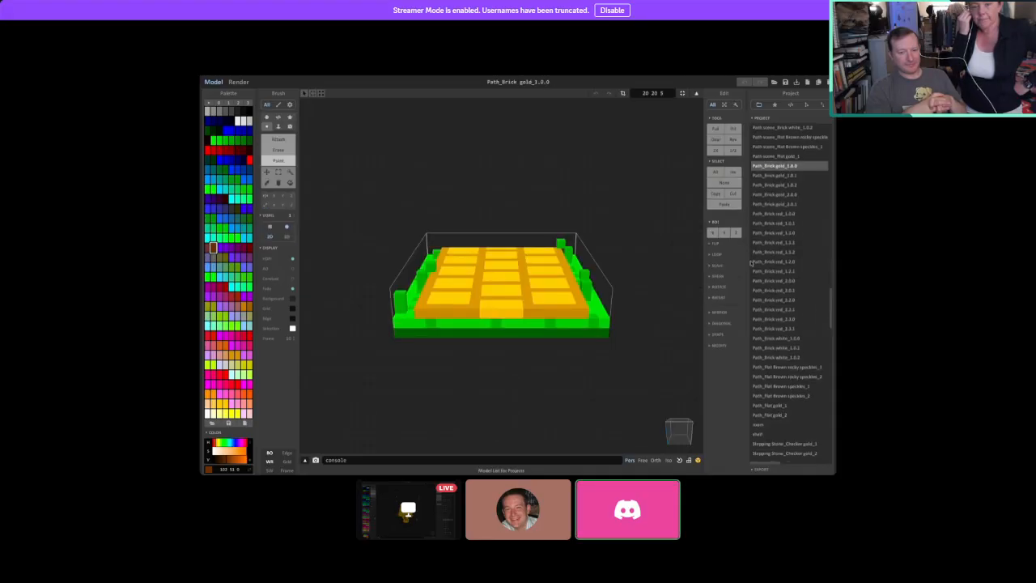
pyautogui.click(779, 176)
pyautogui.click(774, 328)
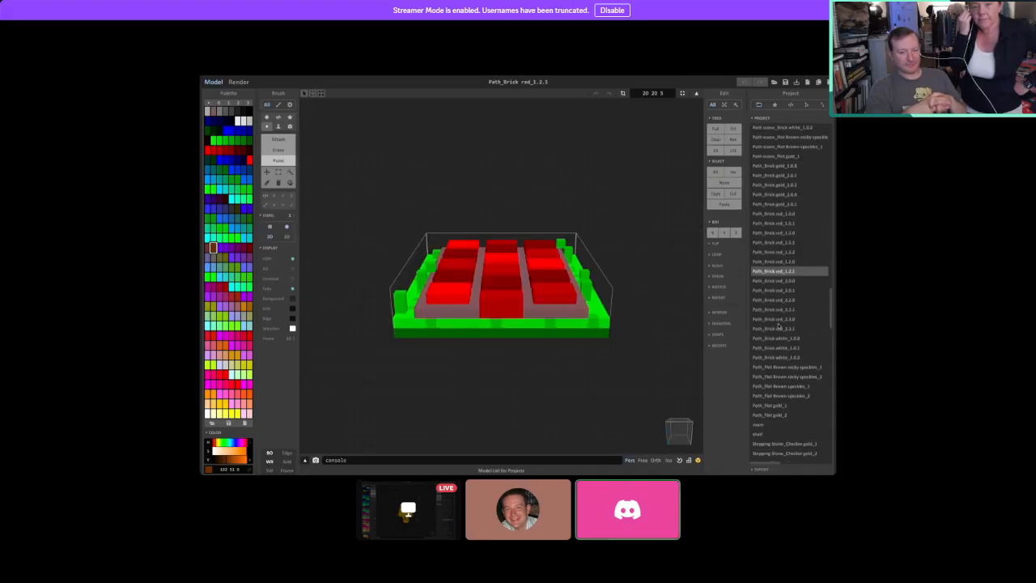
pyautogui.click(782, 367)
# Review the Stepping Stone_Checker gold_1, Checker gold_2, Checker_1.1 and CobbleStone gold_1 tiles.
pyautogui.moveTo(832, 298); pyautogui.dragTo(832, 312)
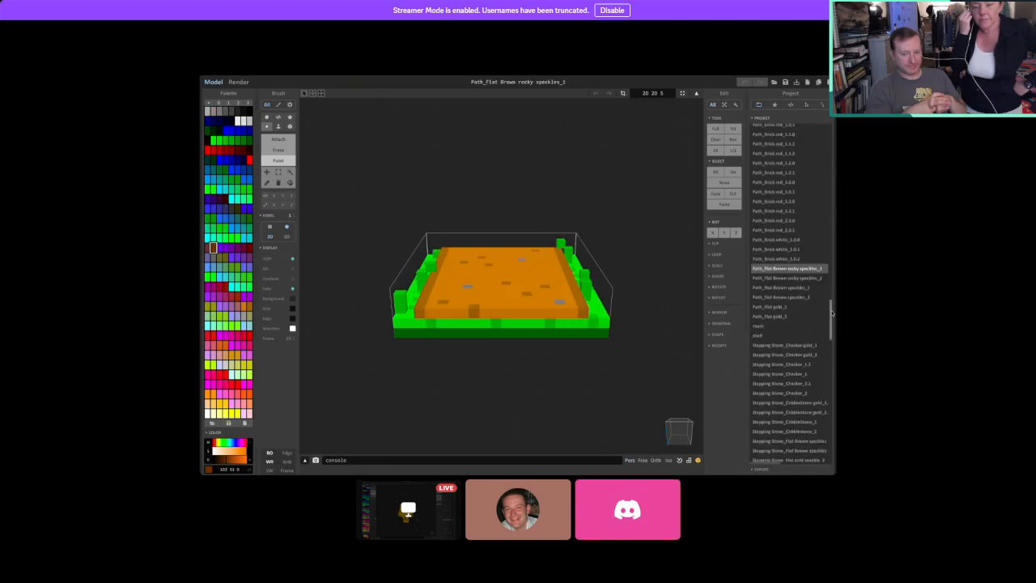
pyautogui.click(758, 346)
pyautogui.scroll(-4, 810, 243)
pyautogui.click(809, 197)
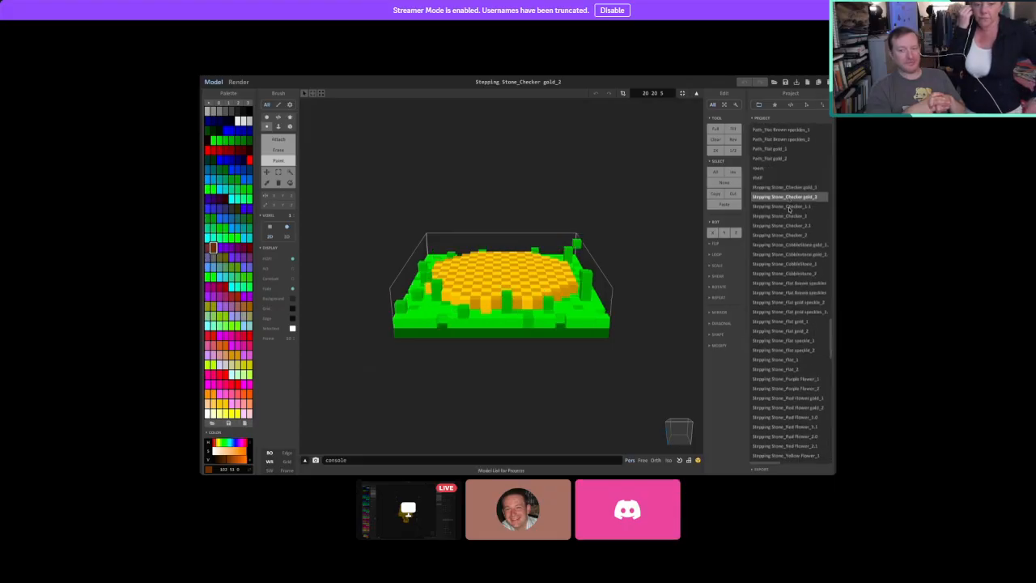
pyautogui.click(785, 207)
pyautogui.click(780, 244)
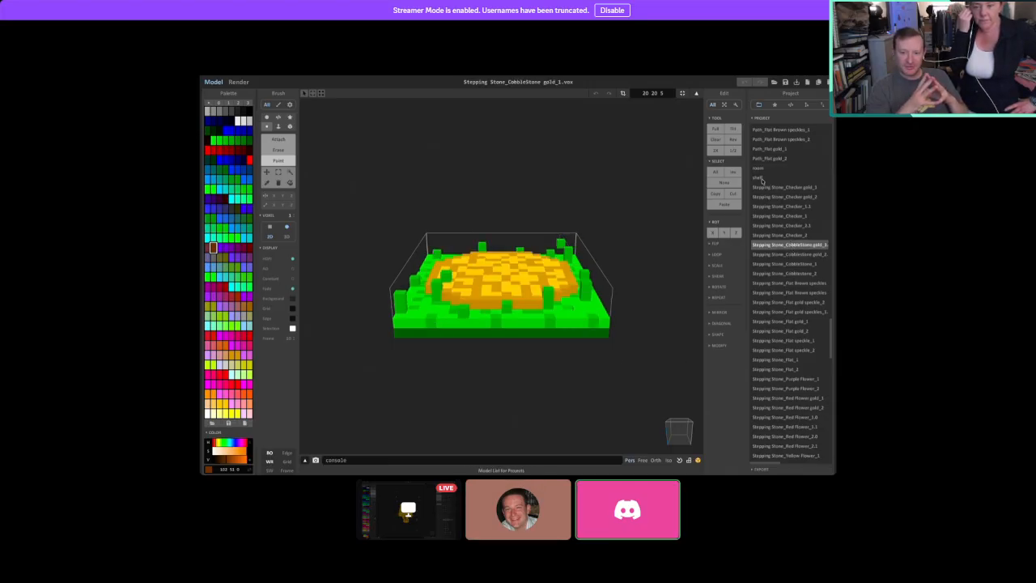
# View the shelf model from another angle, and view the Stepping Stone_Checker_2.1 and Stepping Stone_Cobblestone gold_2 tiles.
pyautogui.click(761, 178)
pyautogui.moveTo(647, 235); pyautogui.dragTo(477, 320, button='right')
pyautogui.click(779, 234)
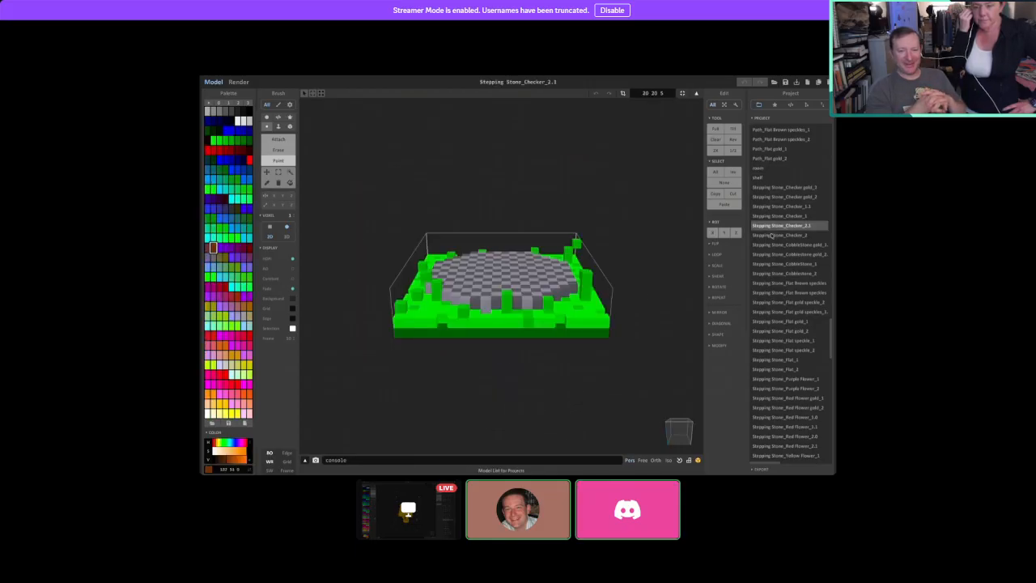
pyautogui.click(794, 254)
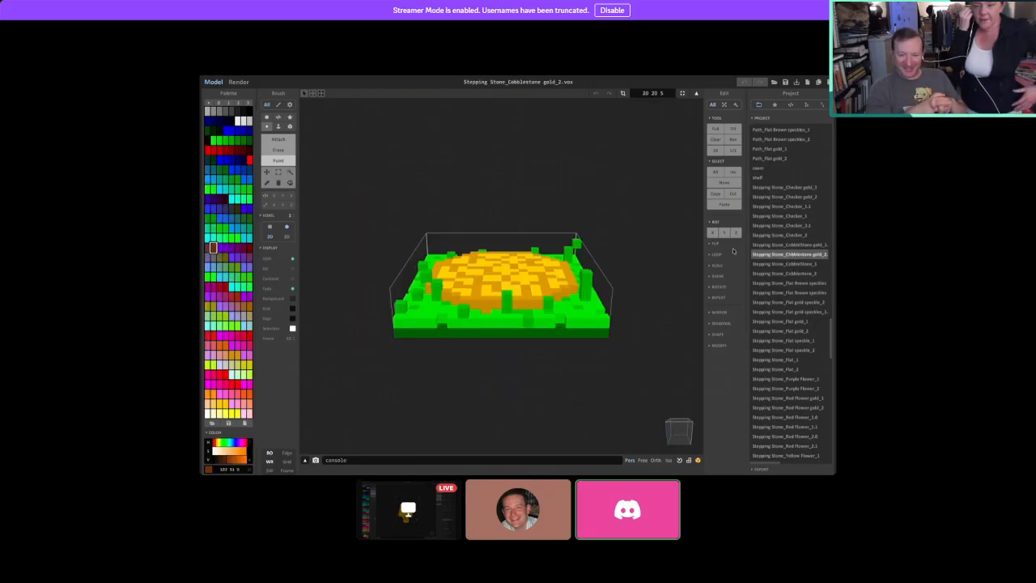
# View the room and shelf models, examining the room's interior from different angles.
pyautogui.click(765, 168)
pyautogui.moveTo(583, 275); pyautogui.dragTo(547, 288, button='right')
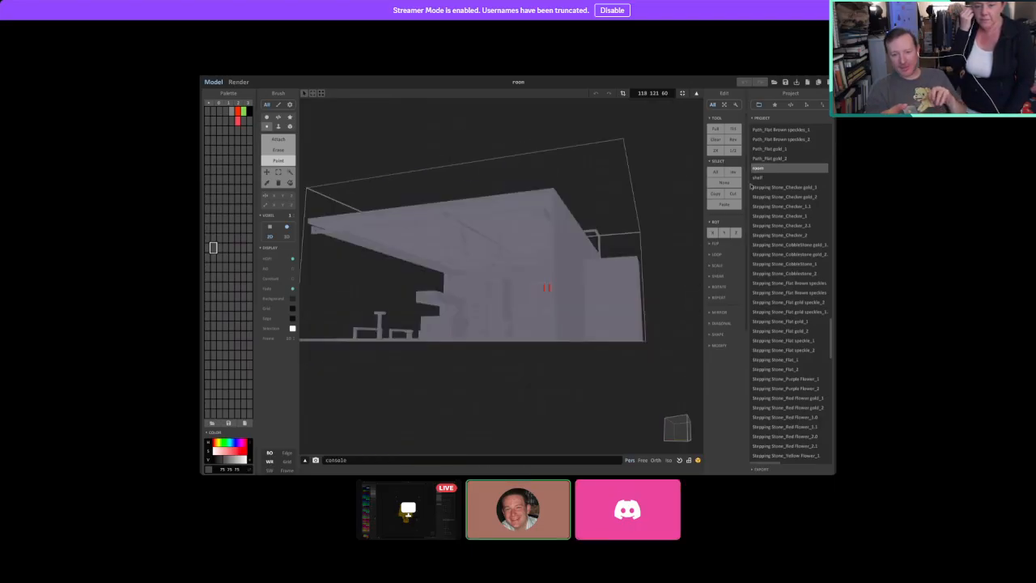
pyautogui.click(765, 177)
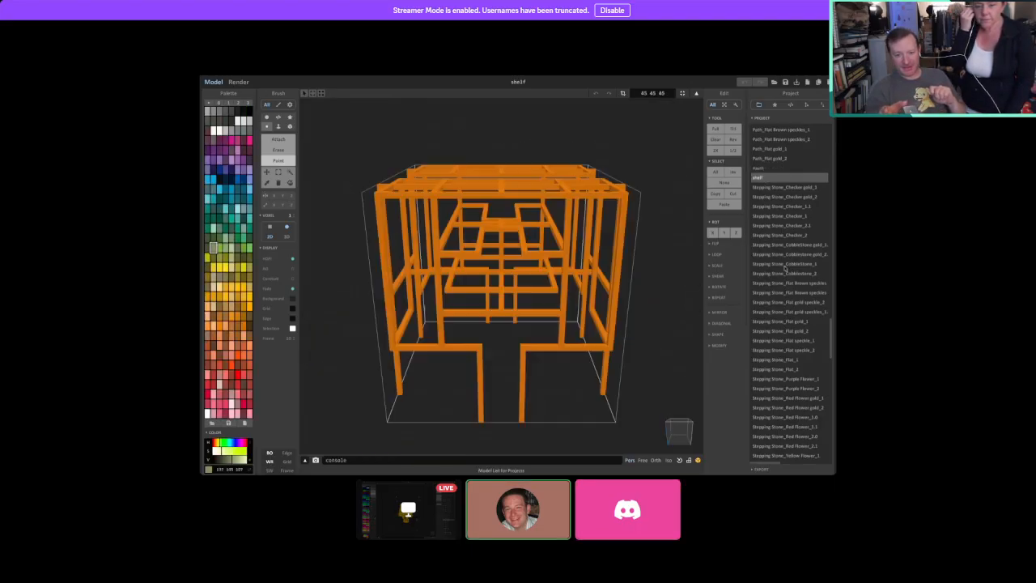
pyautogui.click(765, 167)
pyautogui.moveTo(567, 276); pyautogui.dragTo(583, 340, button='right')
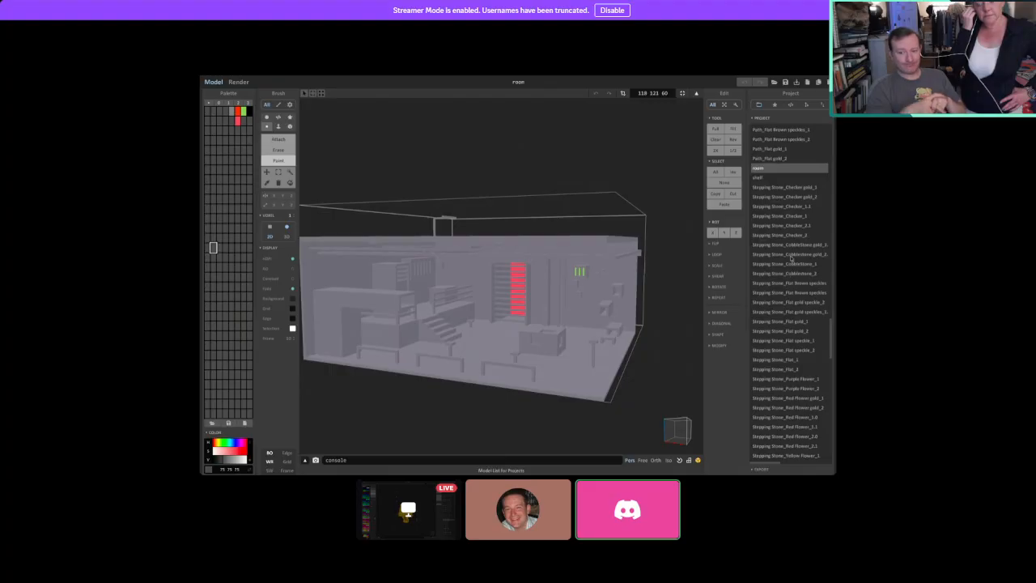
# Compare the Stepping Stone_Cobblestone_2, Flat Brown speckles, Flat gold speckle and Flat gold tiles.
pyautogui.click(761, 292)
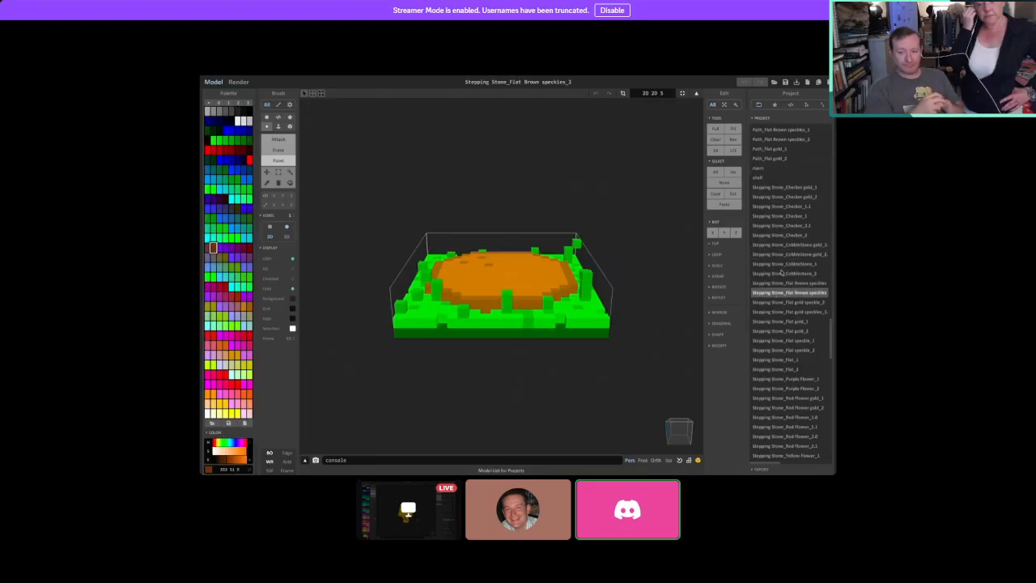
pyautogui.click(781, 273)
pyautogui.click(785, 283)
pyautogui.click(788, 292)
pyautogui.click(791, 303)
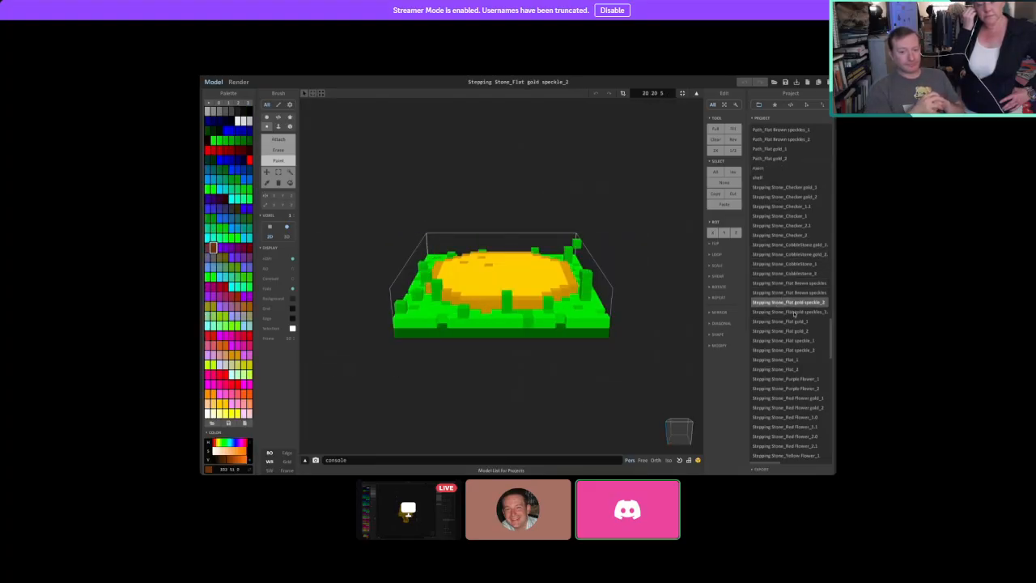
pyautogui.click(791, 312)
pyautogui.click(791, 323)
pyautogui.click(791, 332)
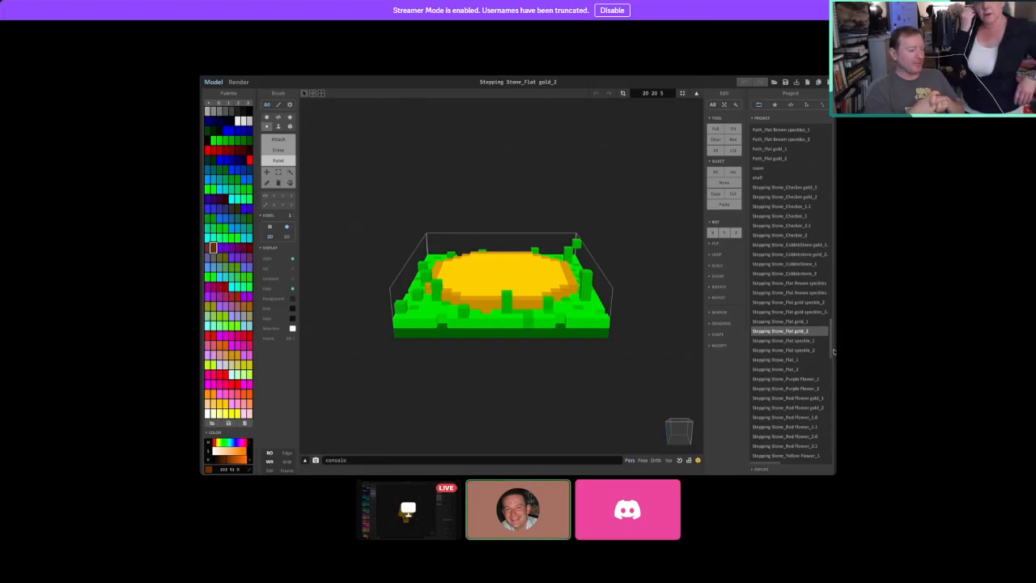
# Find the white fence models in the project and view White fence right corner_1 and White fence left corner_1.
pyautogui.moveTo(831, 351); pyautogui.dragTo(832, 363)
pyautogui.scroll(-5, 832, 364)
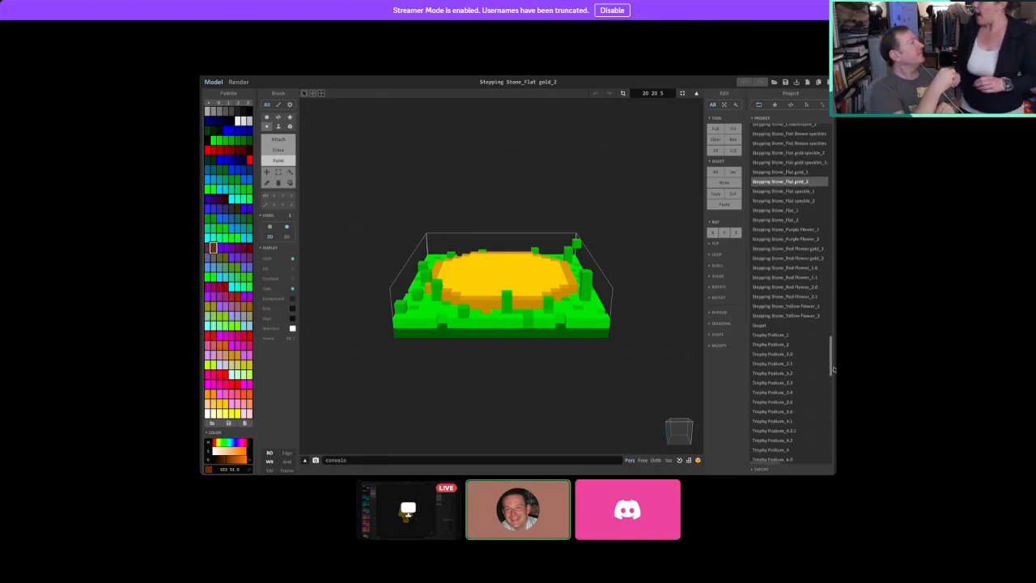
pyautogui.moveTo(834, 365); pyautogui.dragTo(832, 405)
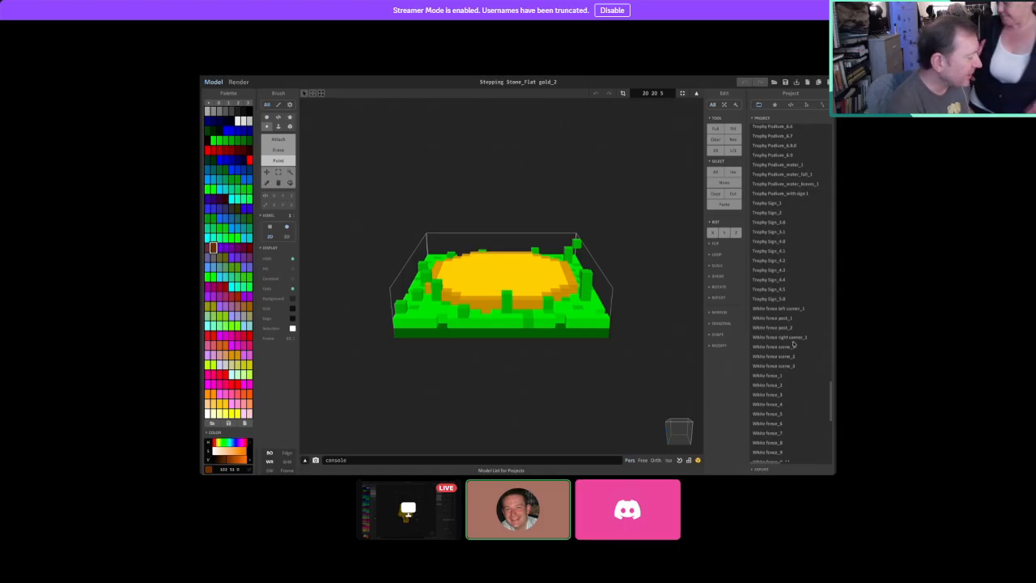
pyautogui.click(790, 337)
pyautogui.click(787, 310)
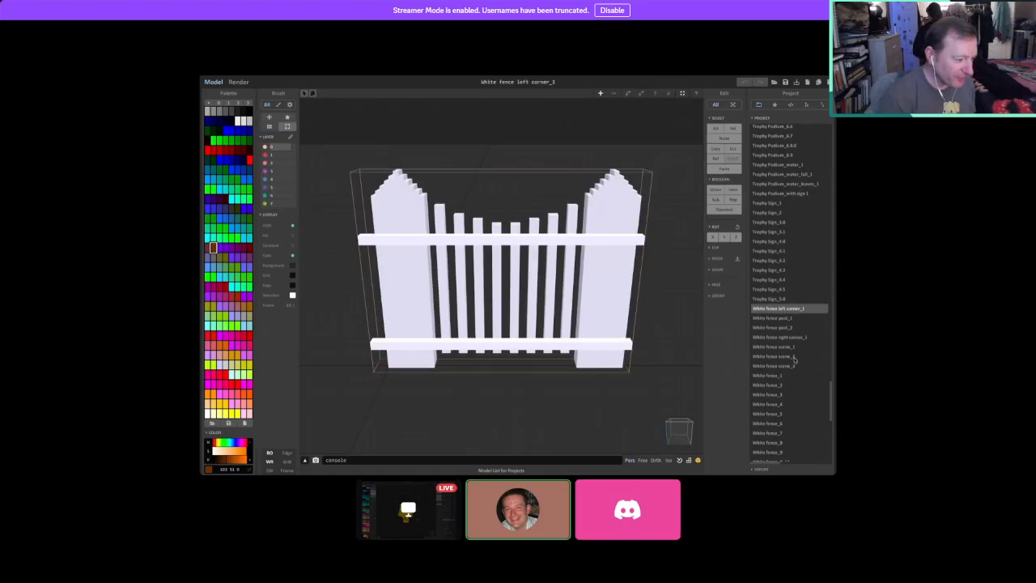
# Open the White fence scene_3 model and examine its corner from different angles and distances.
pyautogui.click(779, 366)
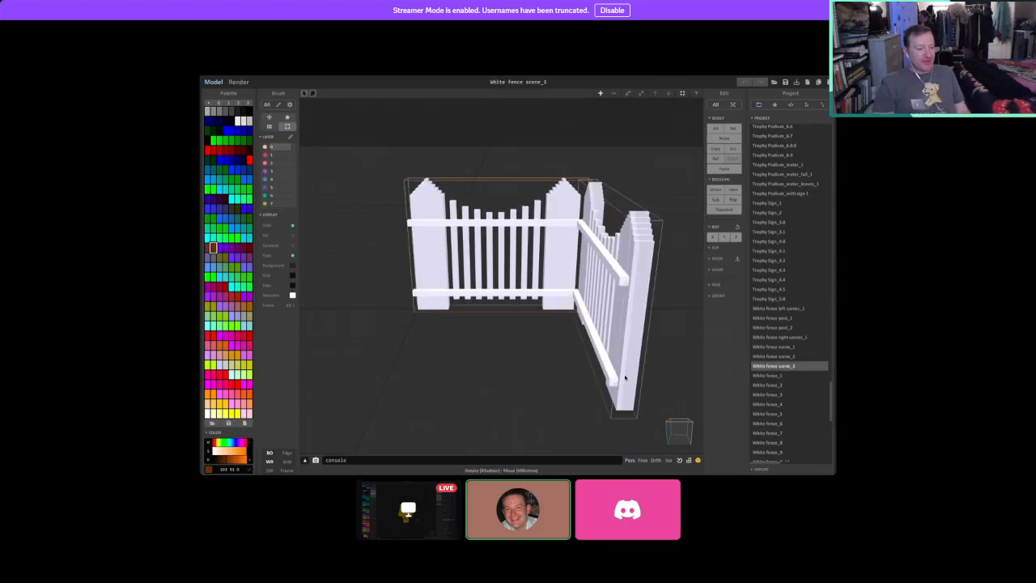
pyautogui.moveTo(644, 374); pyautogui.dragTo(668, 371, button='right')
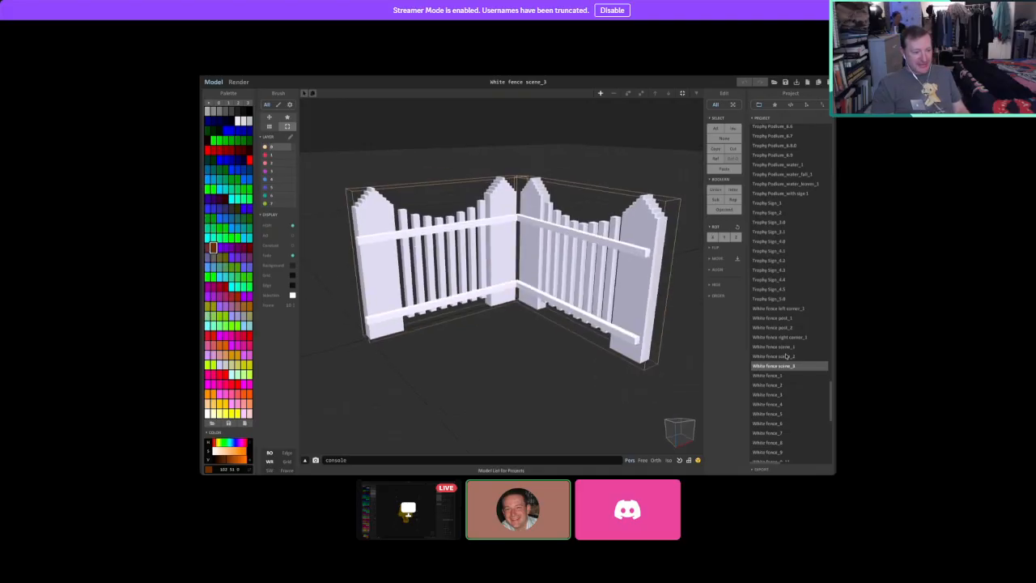
pyautogui.moveTo(567, 345); pyautogui.dragTo(528, 358, button='right')
pyautogui.scroll(-5, 529, 358)
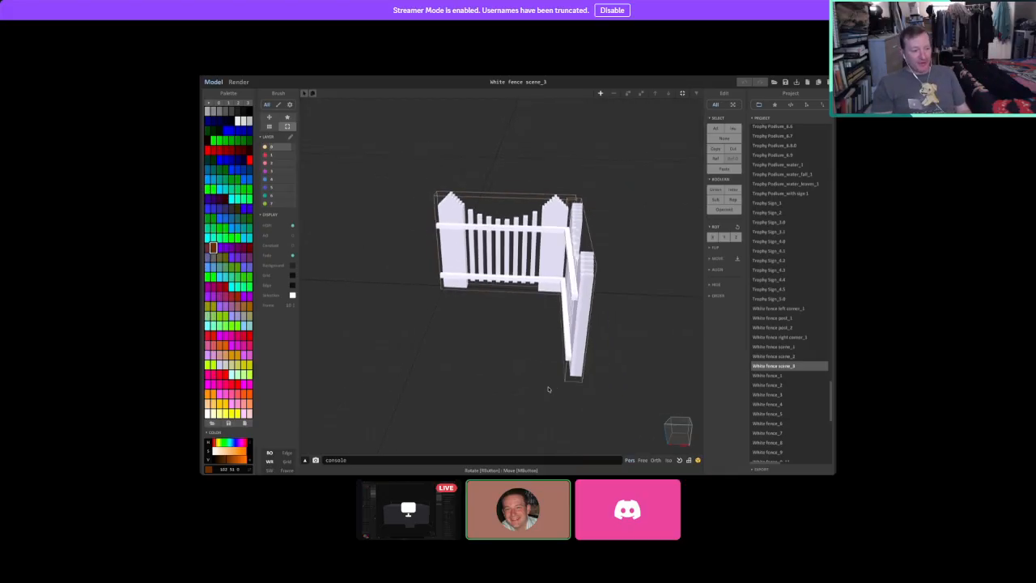
pyautogui.scroll(-5, 550, 367)
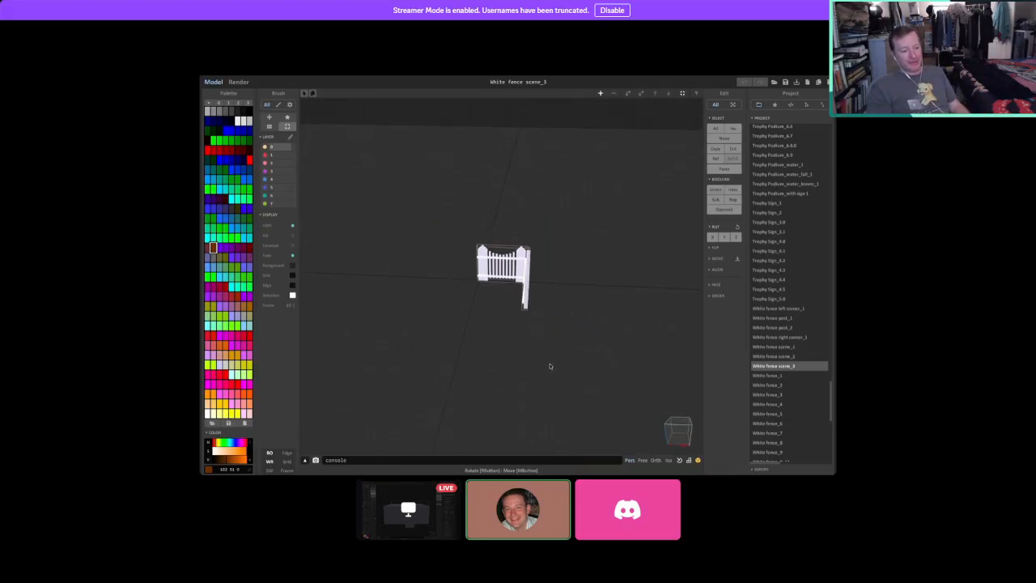
pyautogui.moveTo(550, 365); pyautogui.dragTo(561, 319, button='right')
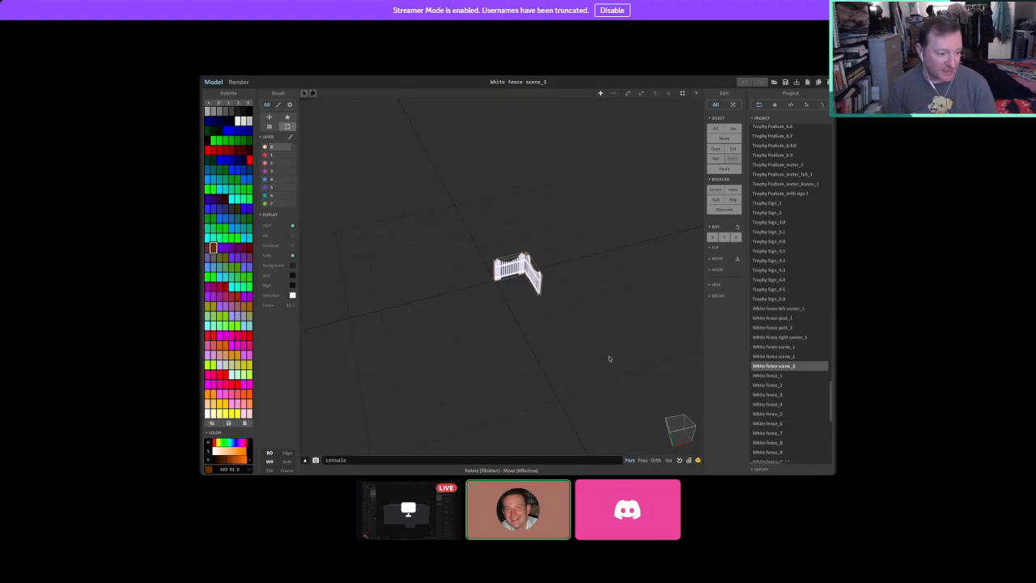
pyautogui.moveTo(610, 356)
pyautogui.mouseDown(button='right')
pyautogui.moveTo(567, 367)
pyautogui.moveTo(580, 340)
pyautogui.moveTo(601, 347)
pyautogui.mouseUp(button='right')
pyautogui.moveTo(478, 334); pyautogui.dragTo(428, 354, button='right')
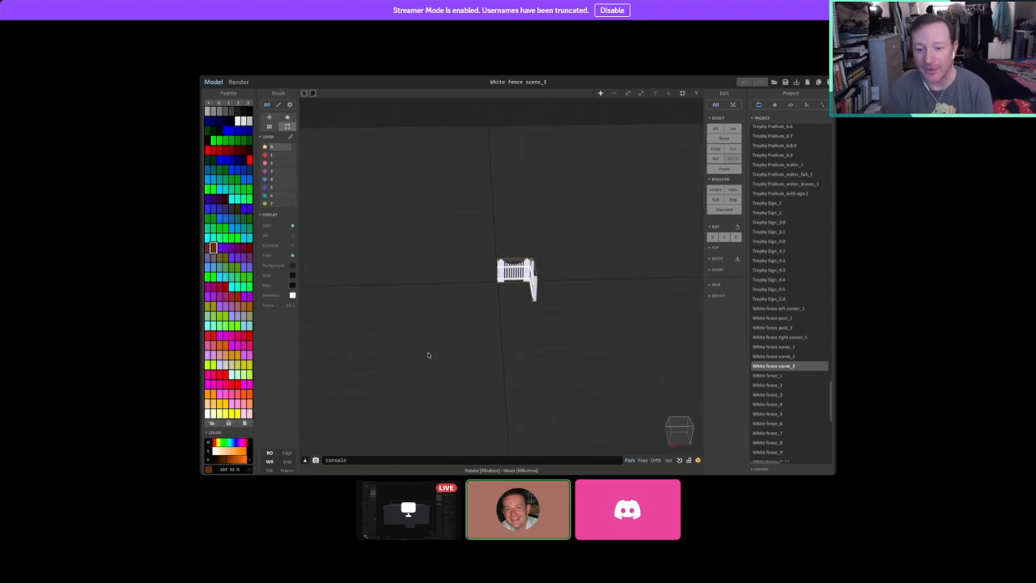
pyautogui.moveTo(541, 336)
pyautogui.mouseDown(button='right')
pyautogui.moveTo(510, 326)
pyautogui.moveTo(558, 332)
pyautogui.mouseUp(button='right')
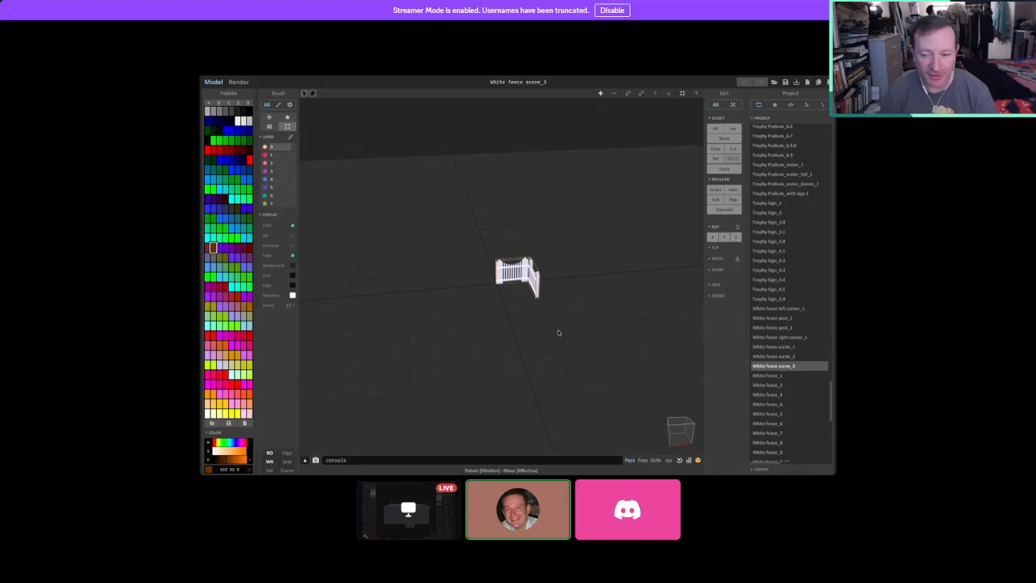
pyautogui.moveTo(550, 364); pyautogui.dragTo(504, 363, button='right')
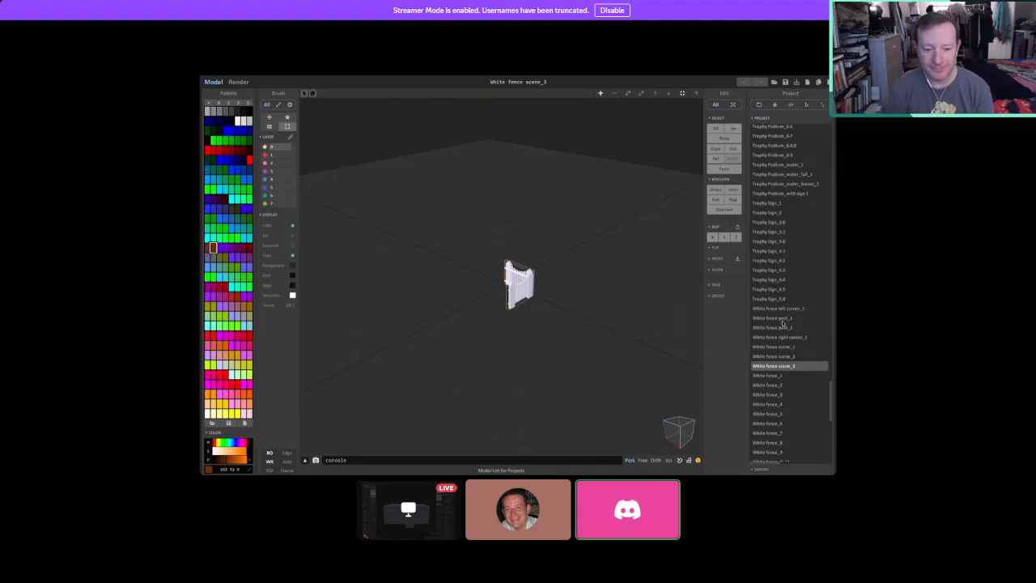
# Find the final goose models in the project and open Final Gertrude standing_1.
pyautogui.moveTo(442, 331); pyautogui.dragTo(568, 317, button='right')
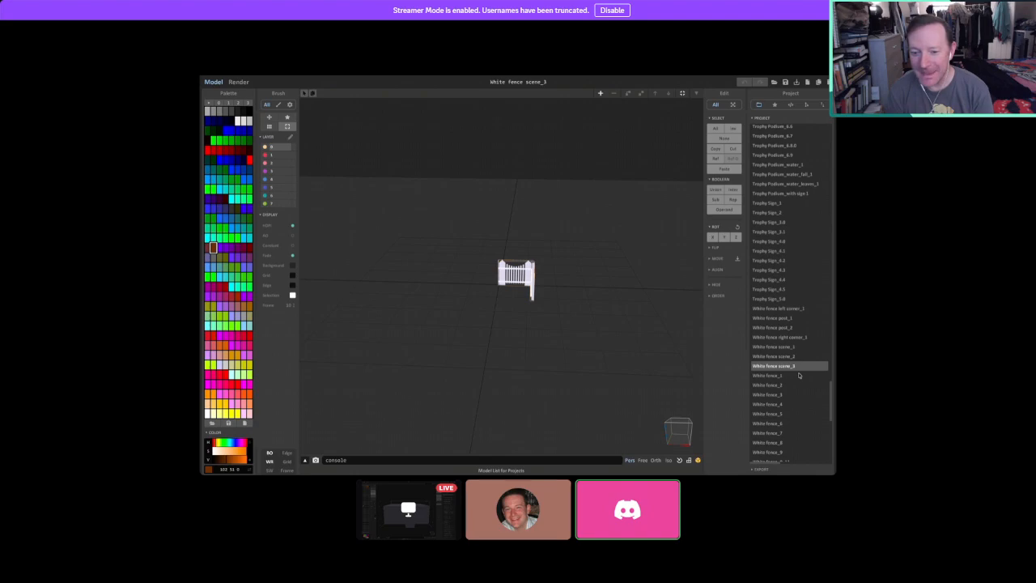
pyautogui.moveTo(825, 399); pyautogui.dragTo(817, 295)
pyautogui.scroll(10, 818, 295)
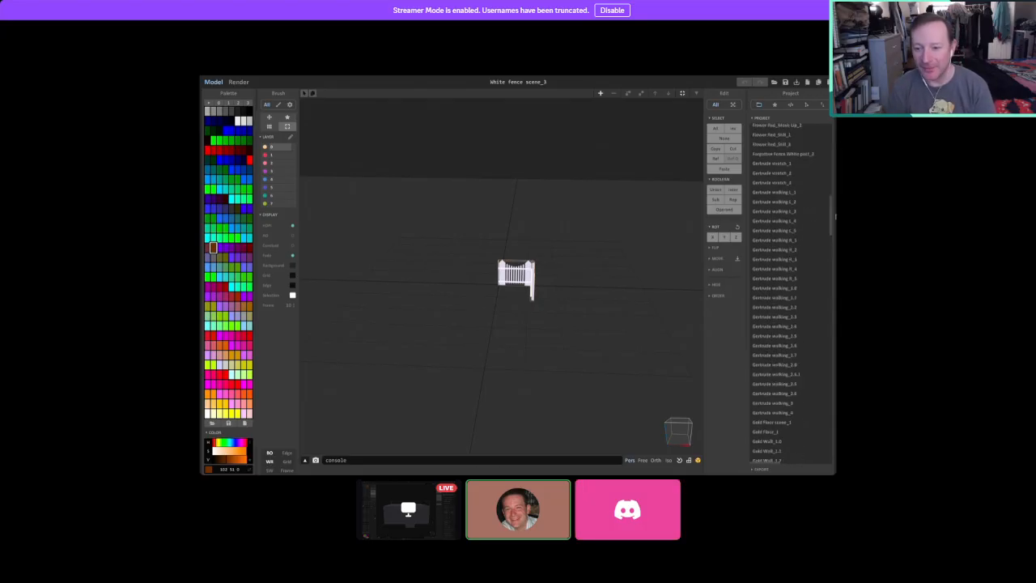
pyautogui.moveTo(831, 215); pyautogui.dragTo(834, 144)
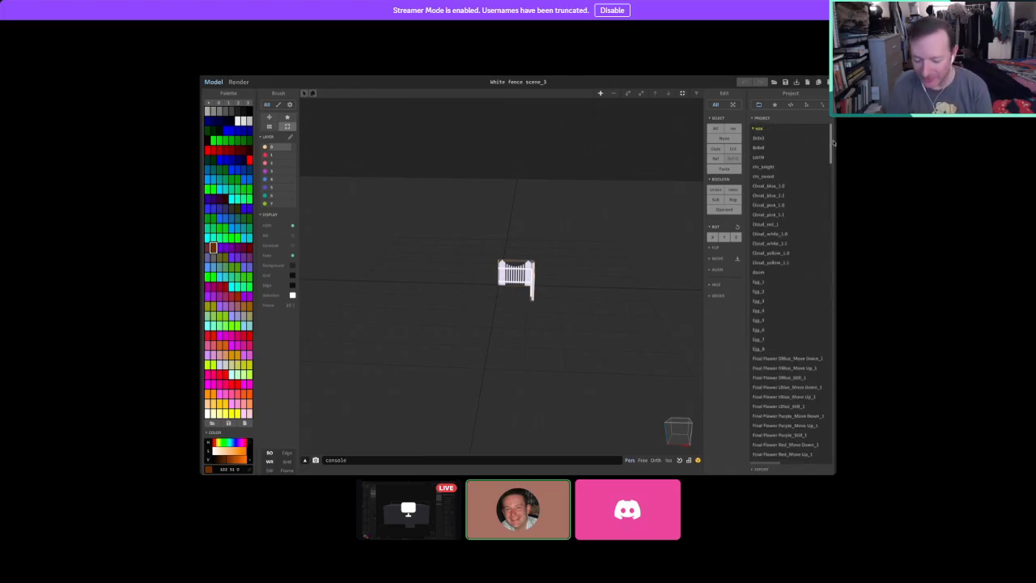
pyautogui.scroll(-3, 787, 437)
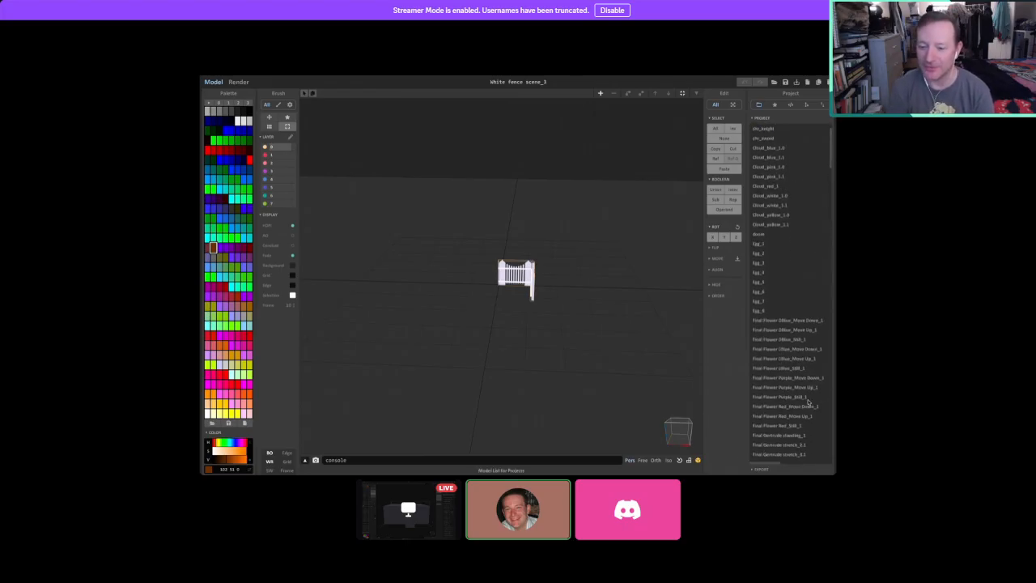
pyautogui.scroll(-1, 776, 437)
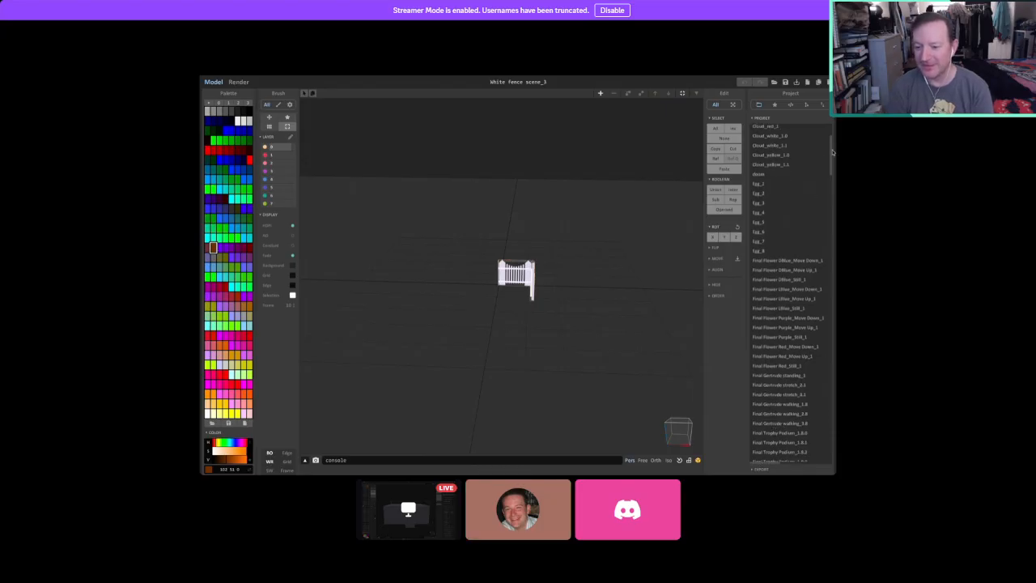
pyautogui.moveTo(831, 162)
pyautogui.mouseDown()
pyautogui.moveTo(832, 207)
pyautogui.moveTo(832, 183)
pyautogui.mouseUp()
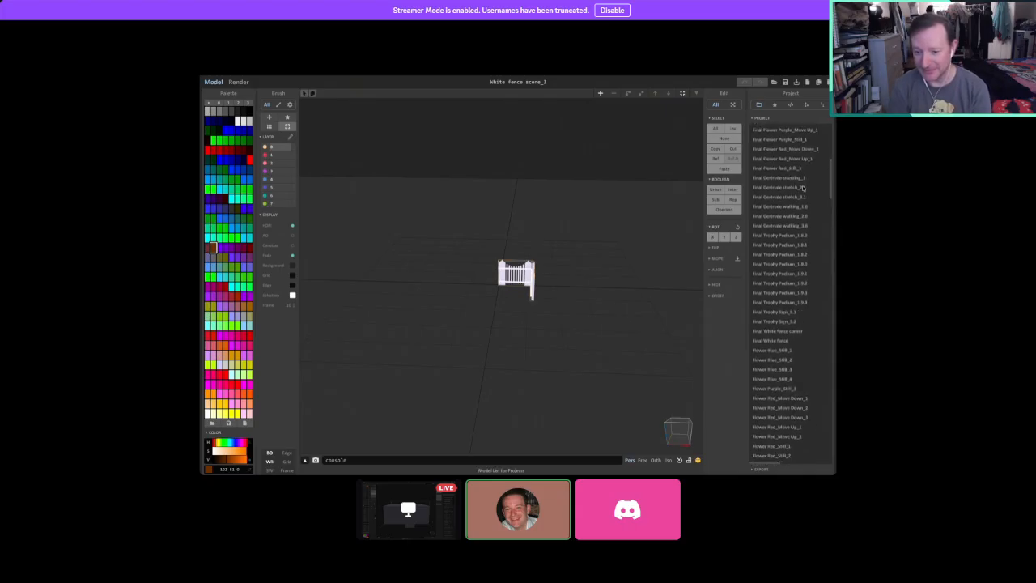
pyautogui.click(780, 179)
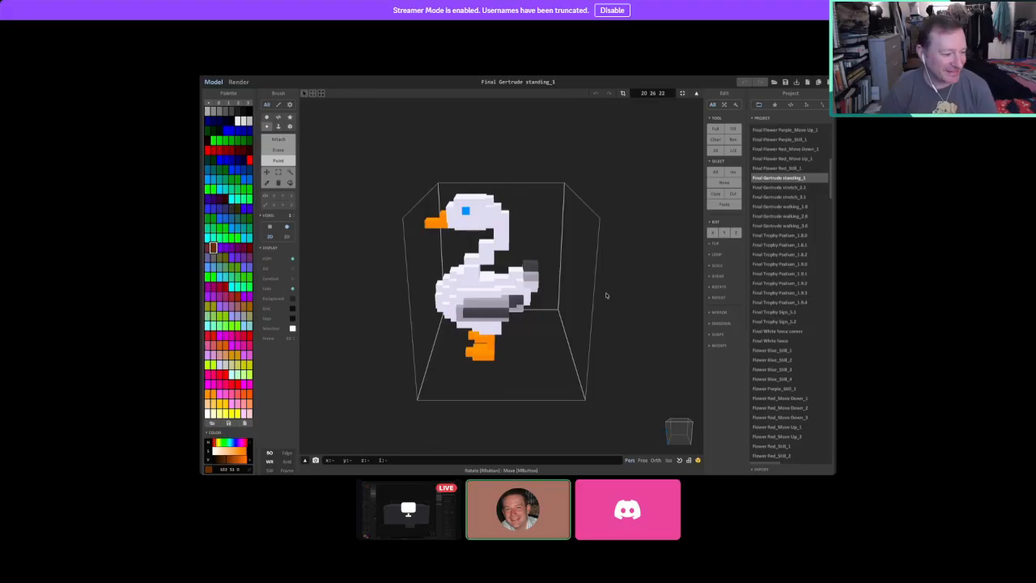
# Cycle repeatedly through the three Final Gertrude walking models to preview the goose's walk animation.
pyautogui.click(789, 209)
pyautogui.click(789, 216)
pyautogui.click(790, 226)
pyautogui.click(789, 216)
pyautogui.click(788, 208)
pyautogui.click(787, 216)
pyautogui.click(788, 225)
pyautogui.click(786, 216)
pyautogui.click(784, 208)
pyautogui.click(784, 216)
pyautogui.click(785, 225)
pyautogui.click(784, 217)
pyautogui.click(784, 207)
pyautogui.click(782, 216)
pyautogui.click(784, 226)
pyautogui.click(783, 217)
pyautogui.click(781, 208)
pyautogui.click(782, 216)
pyautogui.click(784, 226)
pyautogui.click(783, 216)
pyautogui.click(782, 207)
pyautogui.click(783, 216)
pyautogui.click(784, 226)
# Examine the third Final Gertrude walking model from the front and both sides, including its leg positions.
pyautogui.moveTo(638, 303); pyautogui.dragTo(576, 391, button='right')
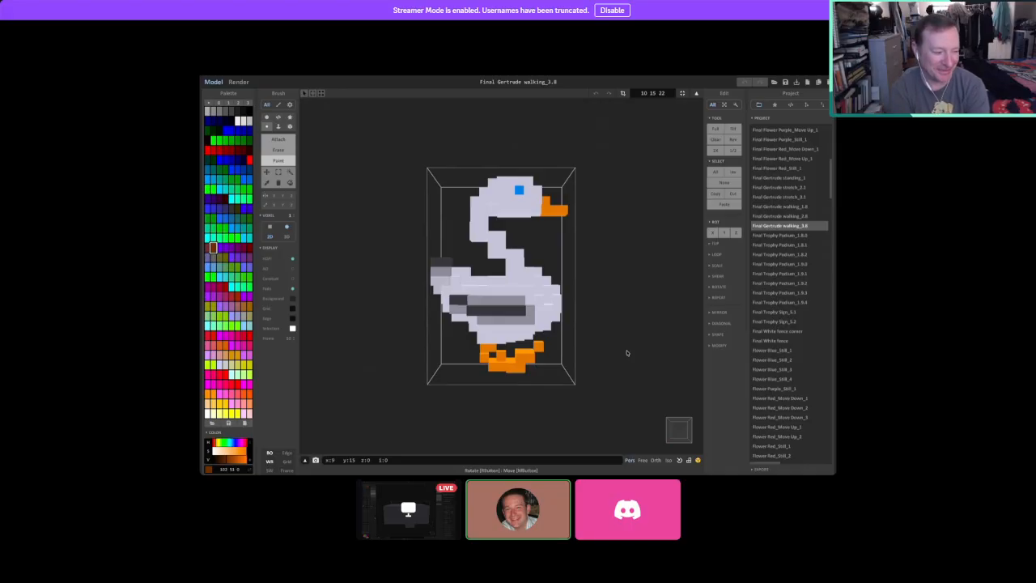
pyautogui.moveTo(596, 353); pyautogui.dragTo(448, 330, button='right')
pyautogui.moveTo(534, 412)
pyautogui.mouseDown(button='right')
pyautogui.moveTo(522, 410)
pyautogui.moveTo(549, 410)
pyautogui.mouseUp(button='right')
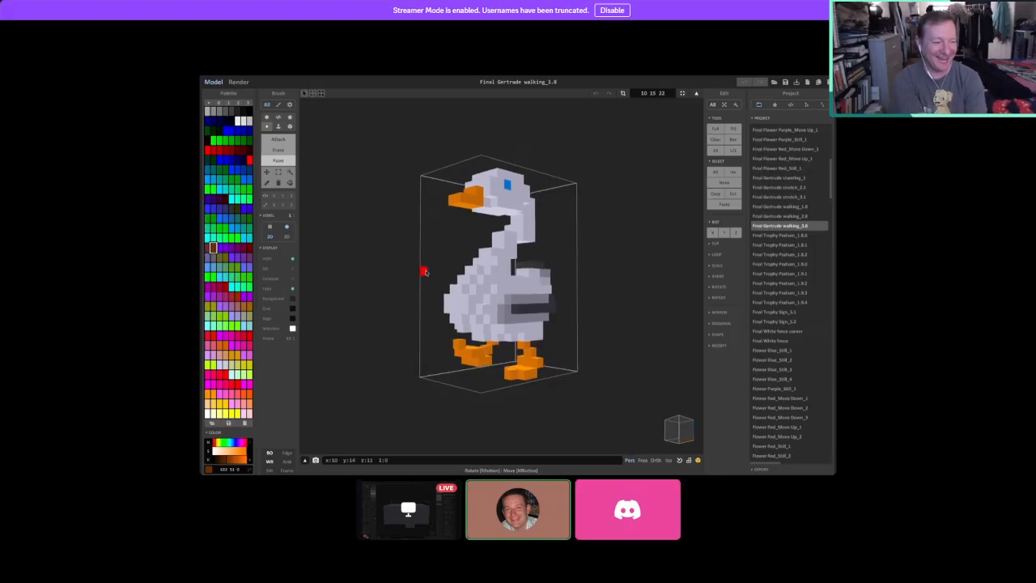
pyautogui.moveTo(485, 272); pyautogui.dragTo(648, 353, button='right')
pyautogui.moveTo(423, 361); pyautogui.dragTo(618, 343, button='right')
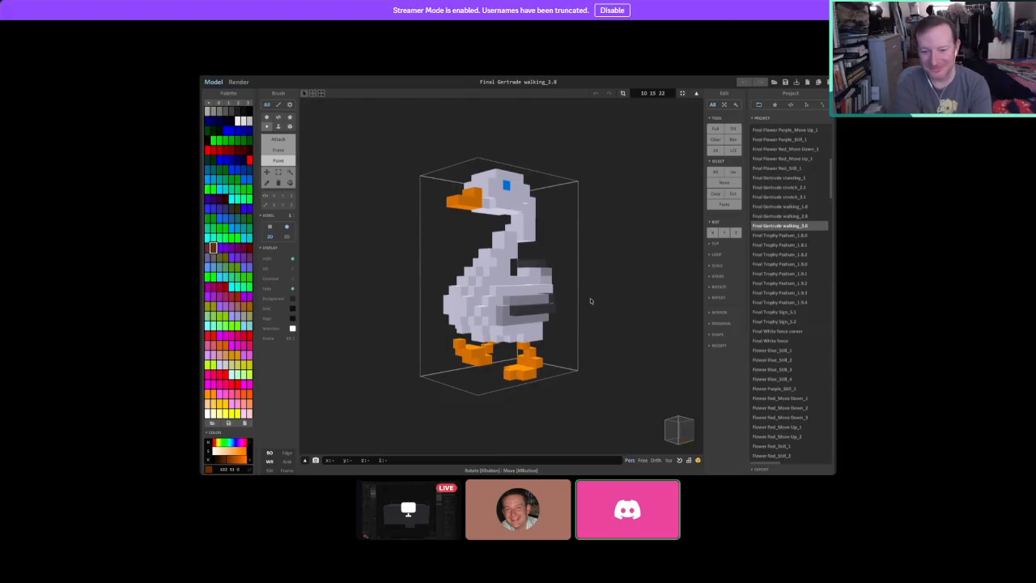
pyautogui.moveTo(591, 296)
pyautogui.mouseDown(button='right')
pyautogui.moveTo(484, 275)
pyautogui.moveTo(437, 289)
pyautogui.moveTo(586, 296)
pyautogui.moveTo(579, 285)
pyautogui.mouseUp(button='right')
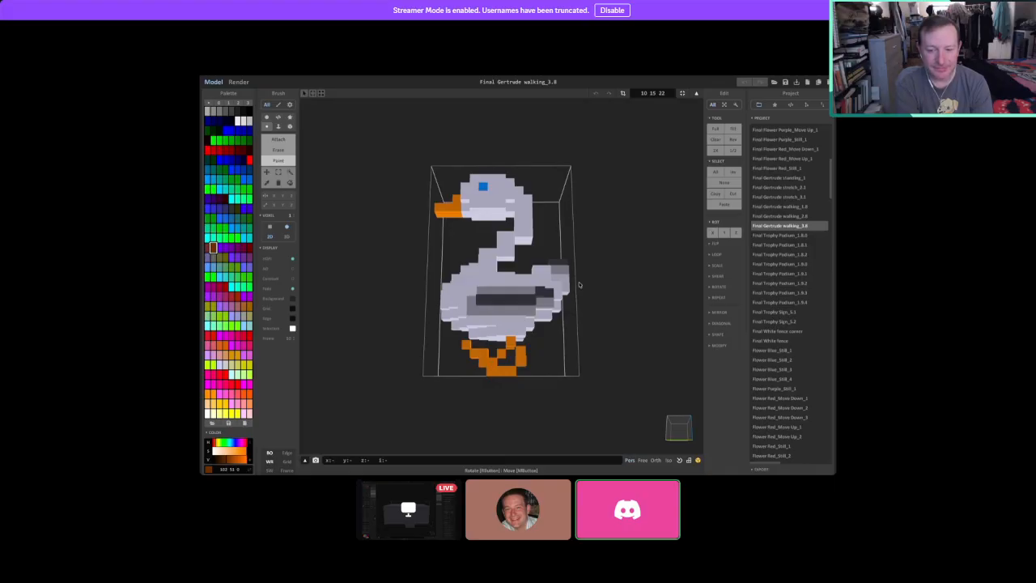
pyautogui.moveTo(629, 292); pyautogui.dragTo(531, 364, button='right')
pyautogui.moveTo(600, 323); pyautogui.dragTo(611, 344, button='right')
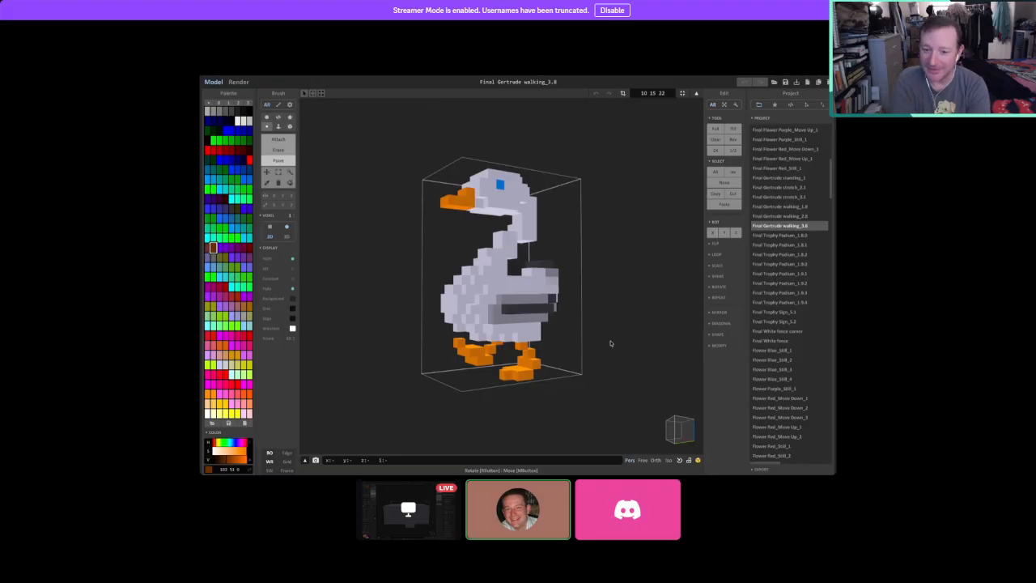
pyautogui.moveTo(602, 351)
pyautogui.mouseDown(button='right')
pyautogui.moveTo(613, 321)
pyautogui.moveTo(632, 317)
pyautogui.moveTo(631, 335)
pyautogui.moveTo(559, 326)
pyautogui.moveTo(548, 352)
pyautogui.moveTo(585, 329)
pyautogui.moveTo(575, 375)
pyautogui.moveTo(555, 365)
pyautogui.moveTo(591, 353)
pyautogui.mouseUp(button='right')
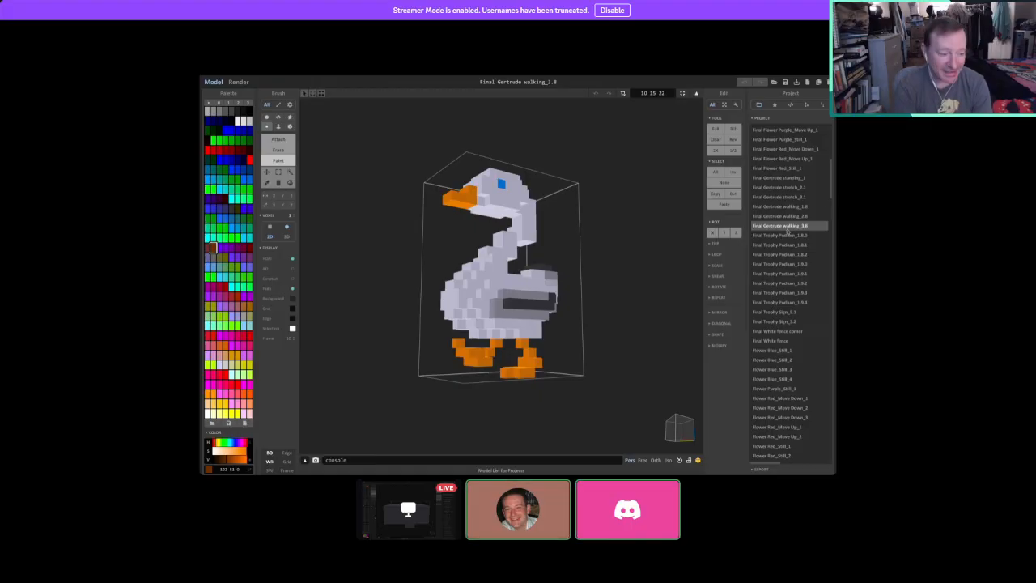
pyautogui.moveTo(607, 289); pyautogui.dragTo(587, 309, button='right')
pyautogui.moveTo(459, 349); pyautogui.dragTo(548, 364, button='right')
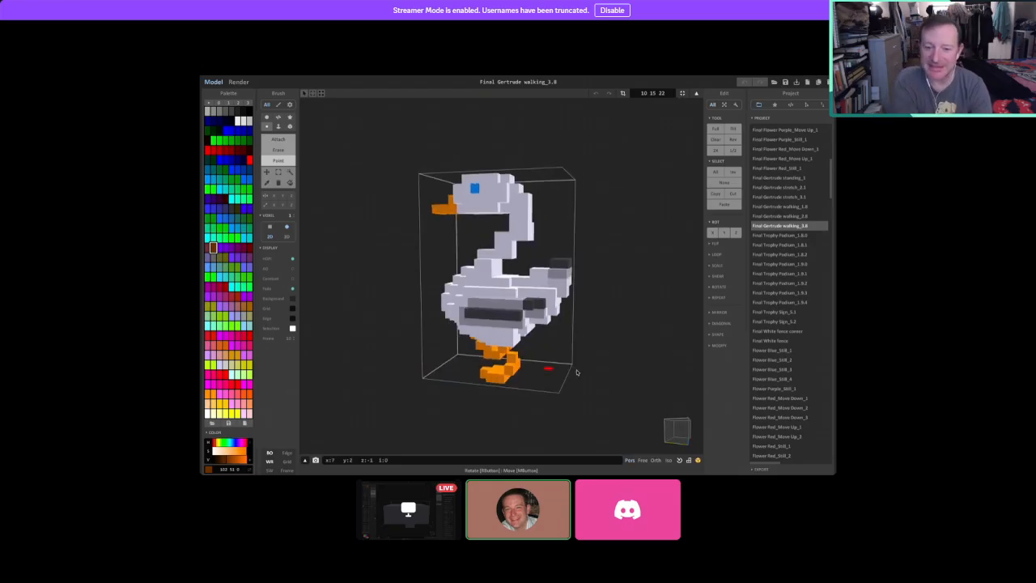
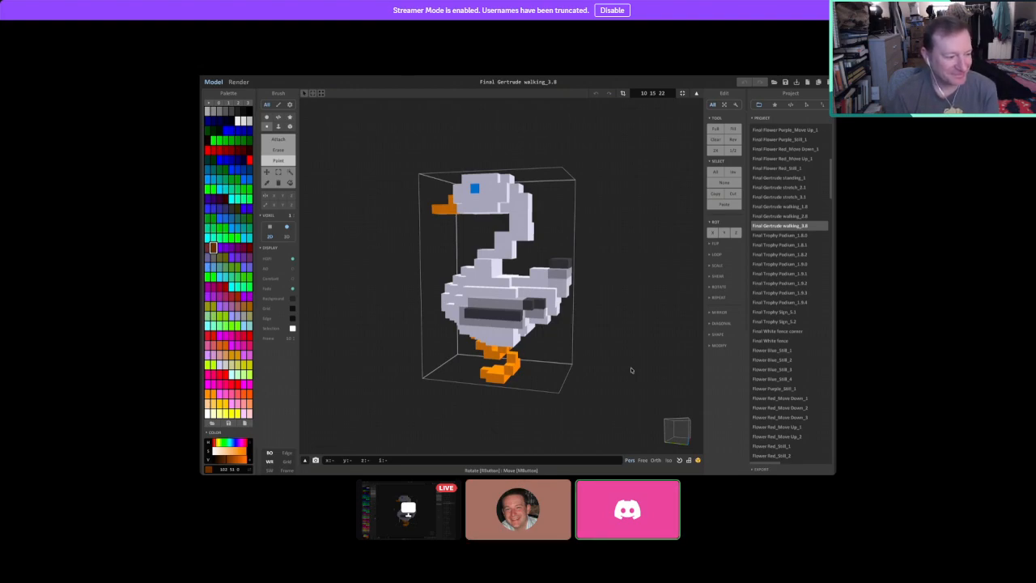
# Inspect the walking goose's head, back and tail from raised side angles and from behind.
pyautogui.moveTo(560, 321); pyautogui.dragTo(377, 354, button='right')
pyautogui.moveTo(600, 327); pyautogui.dragTo(439, 407, button='right')
pyautogui.moveTo(468, 209); pyautogui.dragTo(480, 295, button='right')
pyautogui.moveTo(583, 351); pyautogui.dragTo(497, 346, button='right')
pyautogui.moveTo(475, 309); pyautogui.dragTo(477, 241, button='right')
pyautogui.moveTo(530, 352); pyautogui.dragTo(481, 284, button='right')
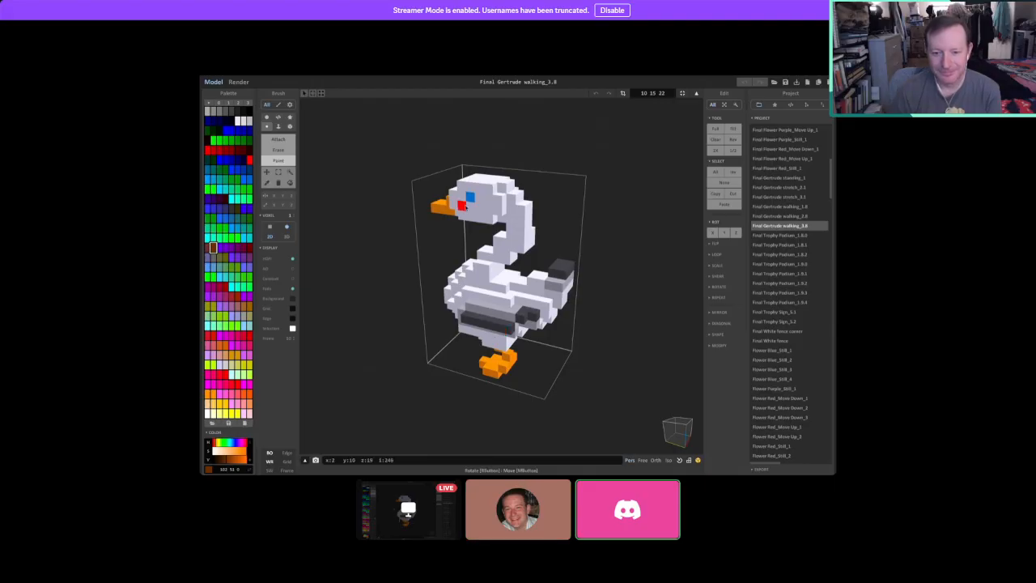
pyautogui.moveTo(490, 323); pyautogui.dragTo(500, 217, button='right')
pyautogui.moveTo(586, 337); pyautogui.dragTo(485, 279, button='right')
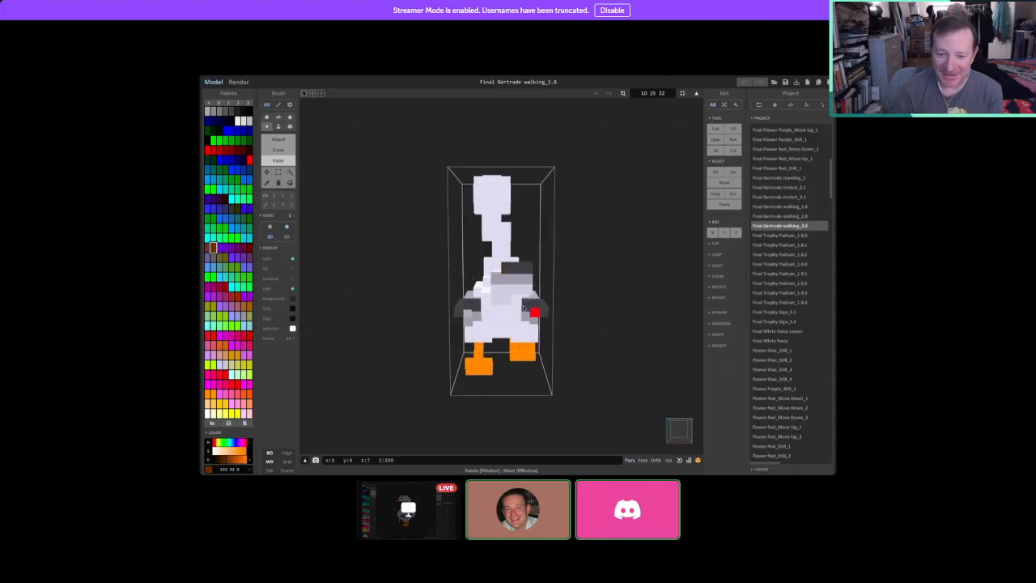
pyautogui.moveTo(432, 383); pyautogui.dragTo(544, 320, button='right')
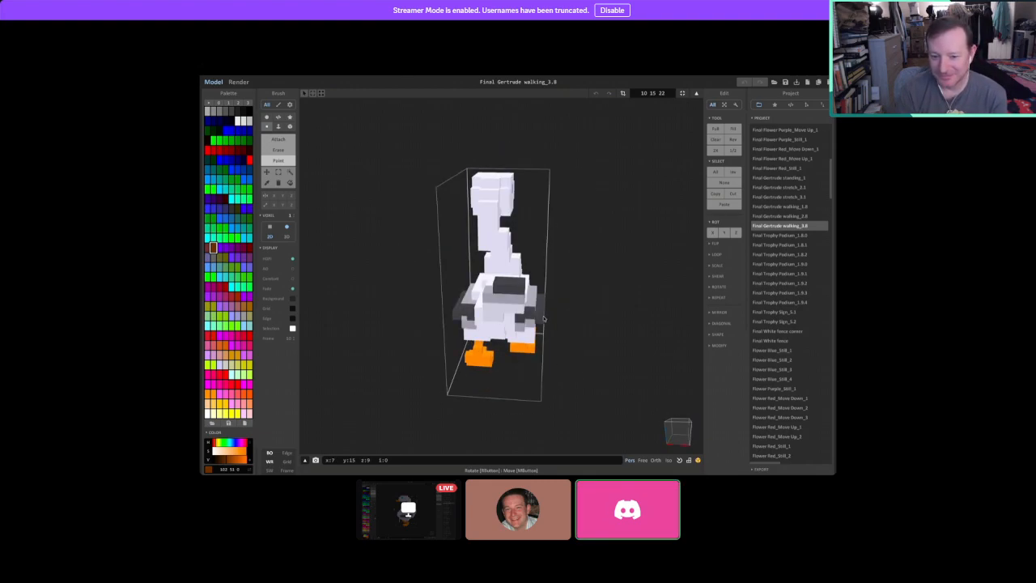
pyautogui.moveTo(473, 274); pyautogui.dragTo(440, 351, button='right')
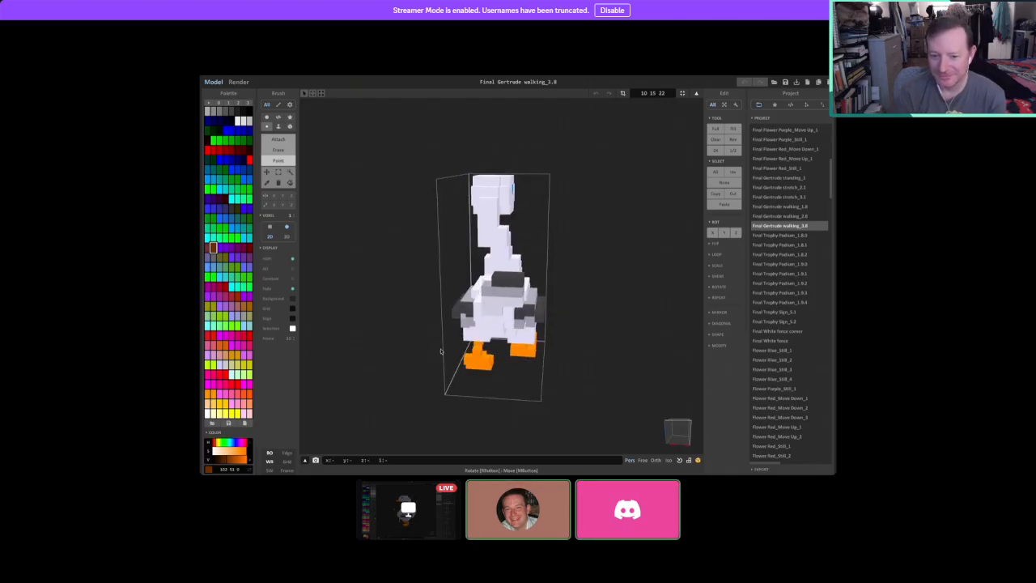
pyautogui.moveTo(556, 314); pyautogui.dragTo(487, 336, button='right')
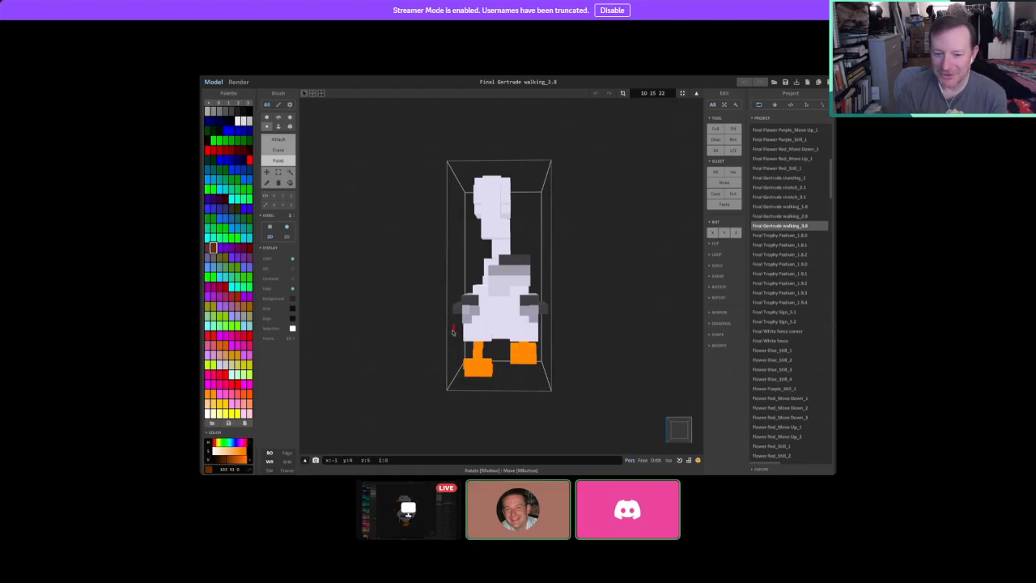
pyautogui.moveTo(526, 317); pyautogui.dragTo(497, 343, button='right')
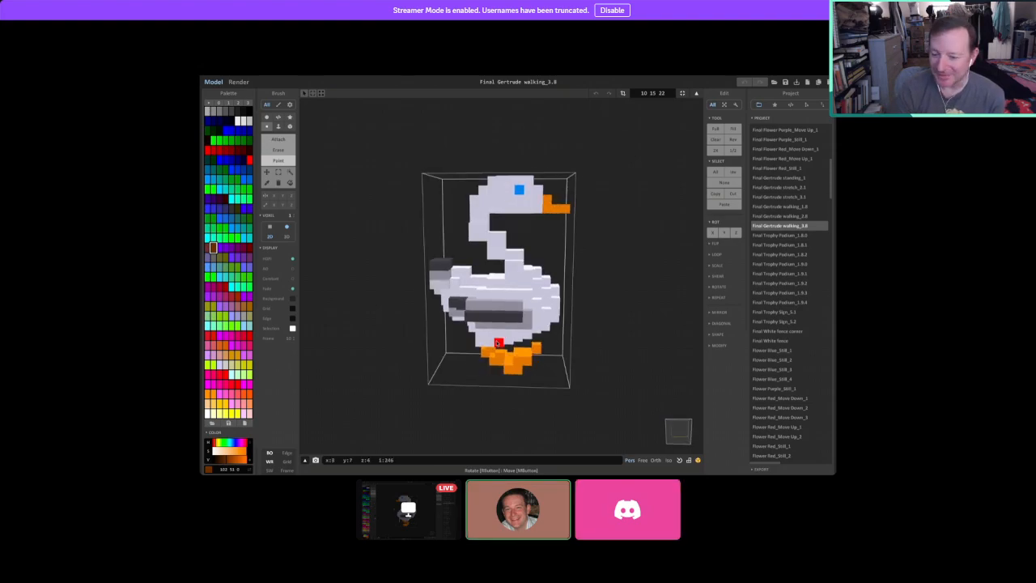
# Review the walking goose's wings and feet from opposite sides and return to the start of the project's model list.
pyautogui.moveTo(498, 343); pyautogui.dragTo(445, 364, button='right')
pyautogui.moveTo(591, 353); pyautogui.dragTo(624, 345, button='right')
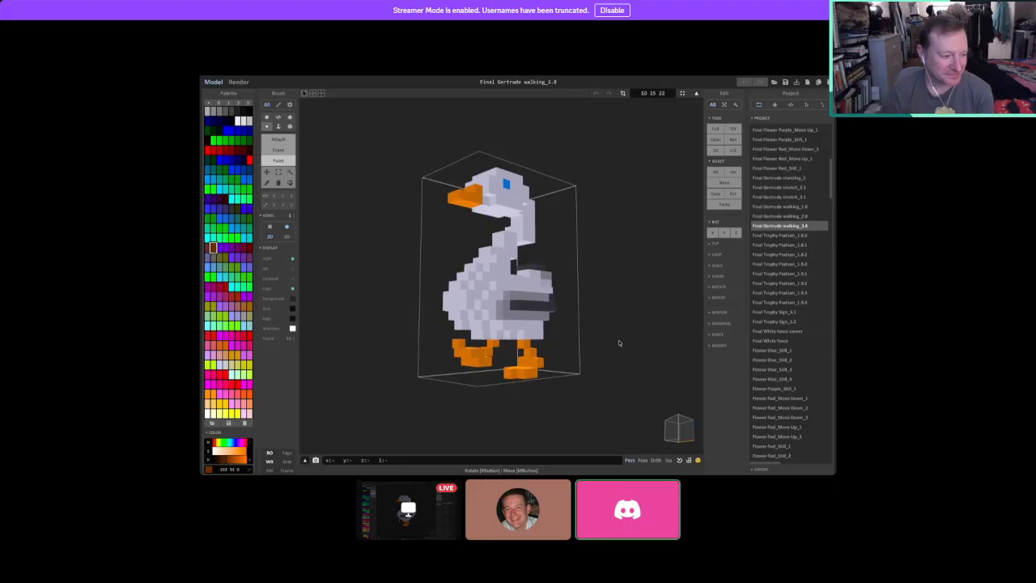
pyautogui.moveTo(623, 257); pyautogui.dragTo(492, 305, button='right')
pyautogui.moveTo(574, 254); pyautogui.dragTo(648, 259, button='right')
pyautogui.moveTo(832, 180); pyautogui.dragTo(824, 133)
pyautogui.moveTo(647, 324); pyautogui.dragTo(647, 302, button='right')
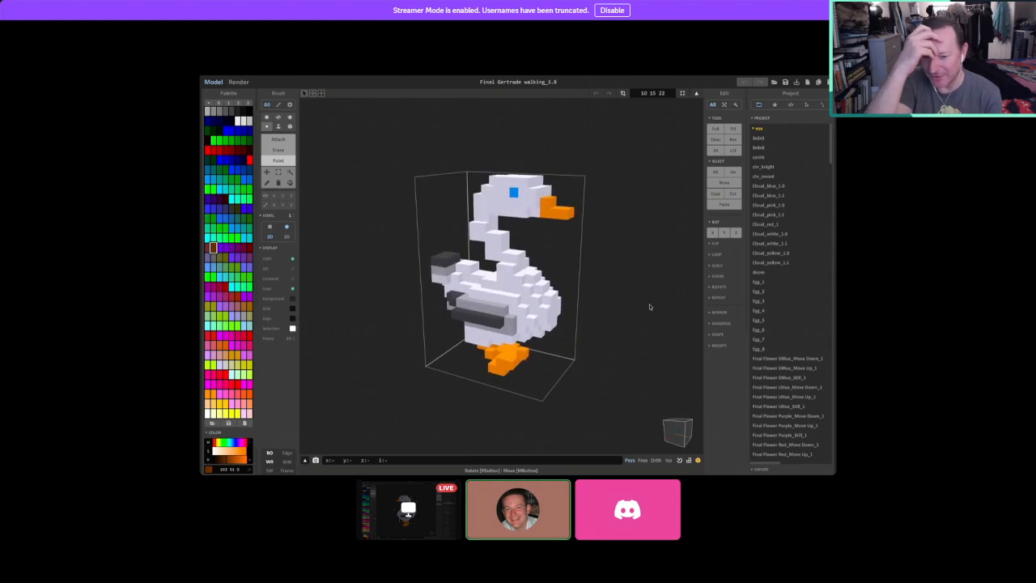
pyautogui.moveTo(442, 287); pyautogui.dragTo(489, 347, button='right')
pyautogui.moveTo(613, 334); pyautogui.dragTo(539, 370, button='right')
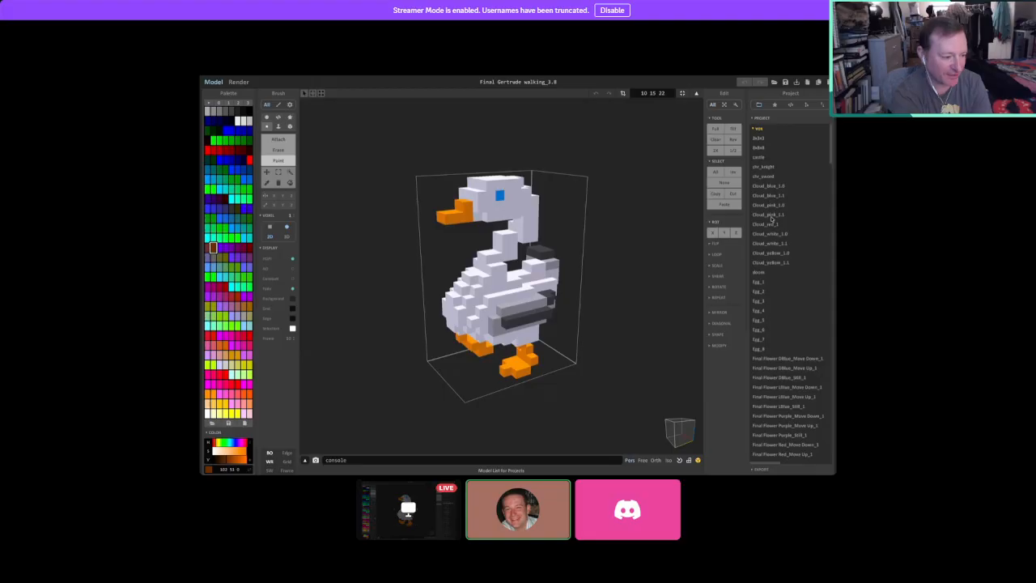
# Compare the white, pink, blue, yellow and red cloud models, including their 1.0 and 1.1 colour variants.
pyautogui.click(779, 244)
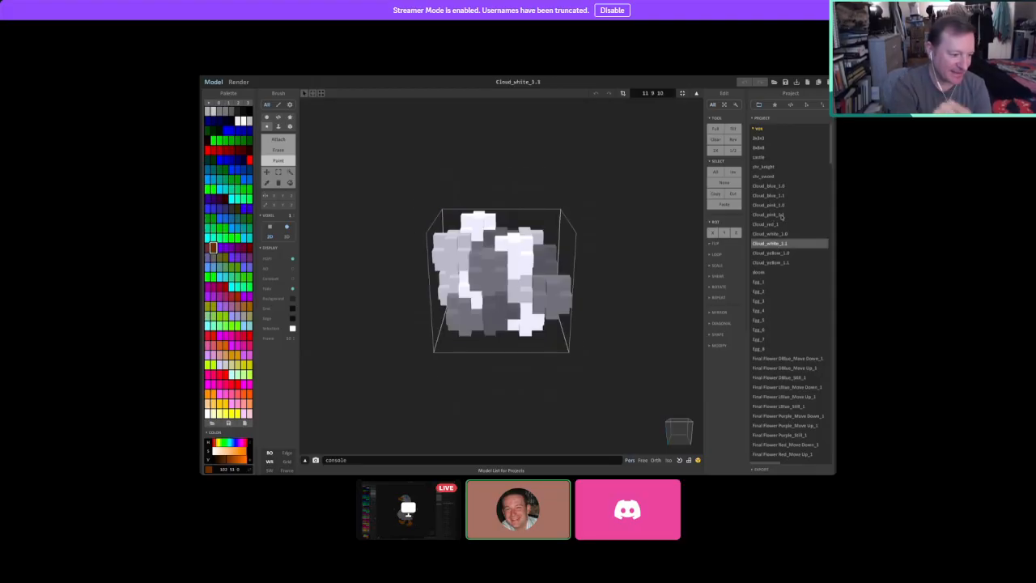
pyautogui.click(780, 215)
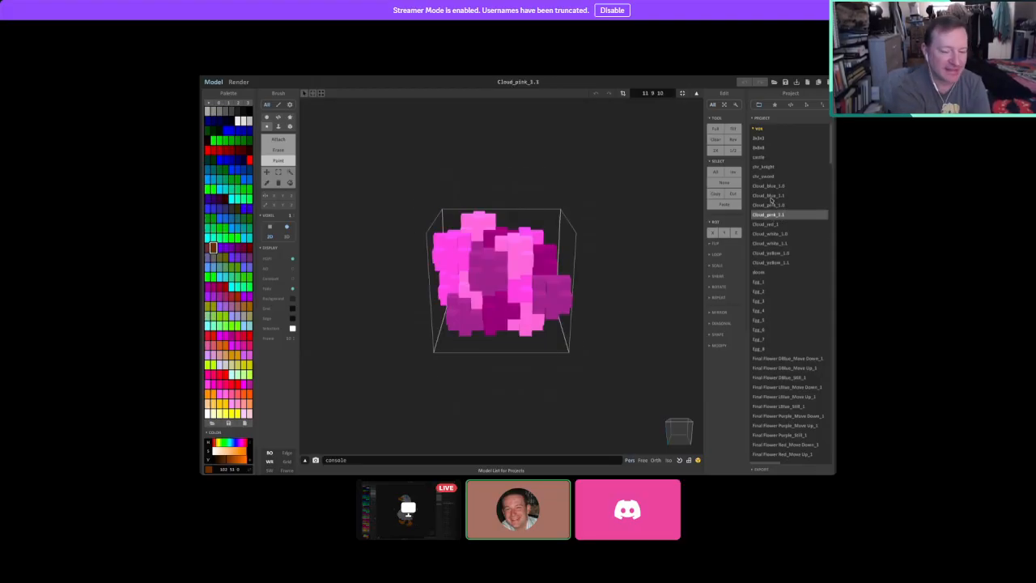
pyautogui.click(774, 197)
pyautogui.click(775, 264)
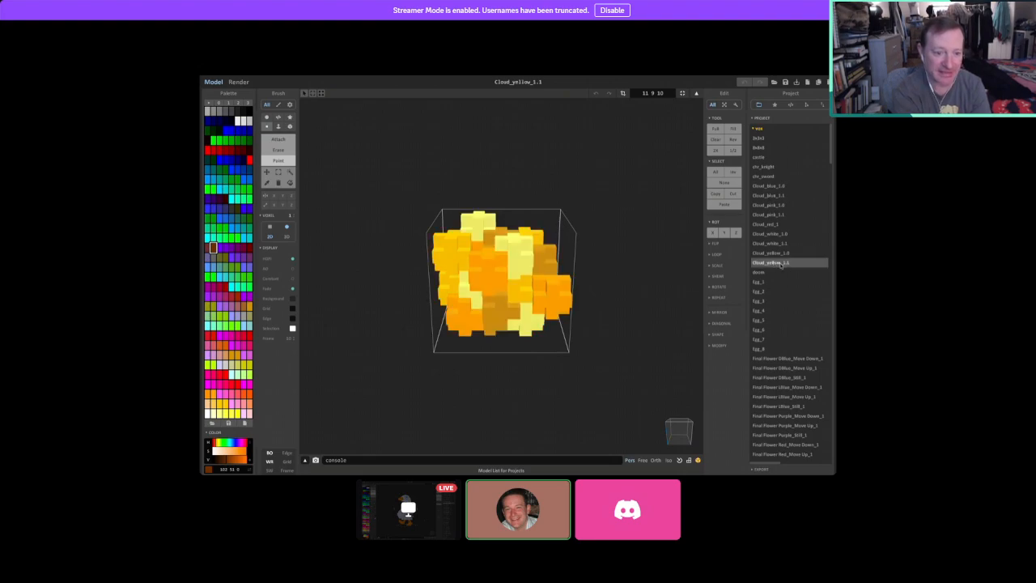
pyautogui.click(776, 254)
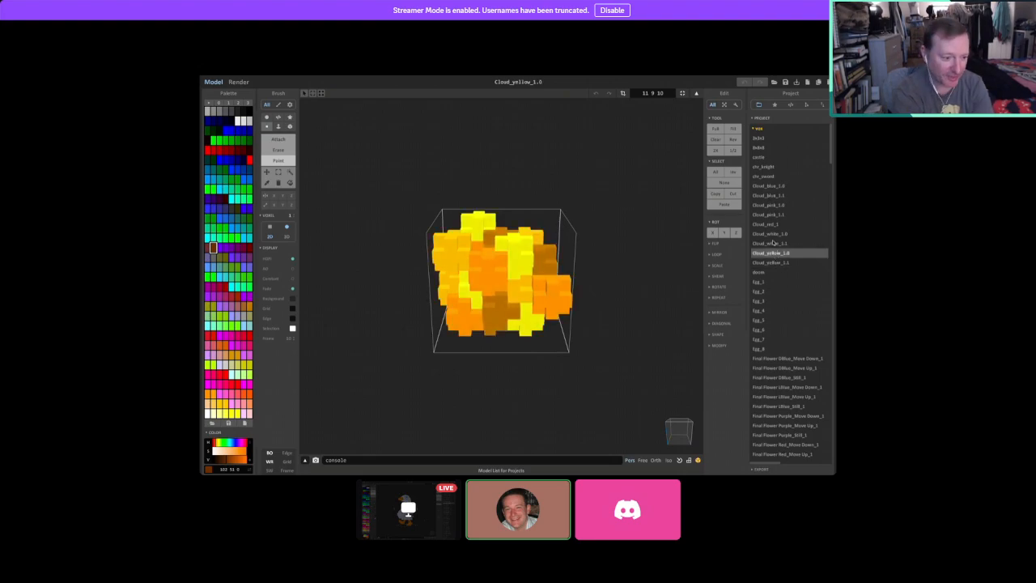
pyautogui.click(771, 243)
pyautogui.click(771, 233)
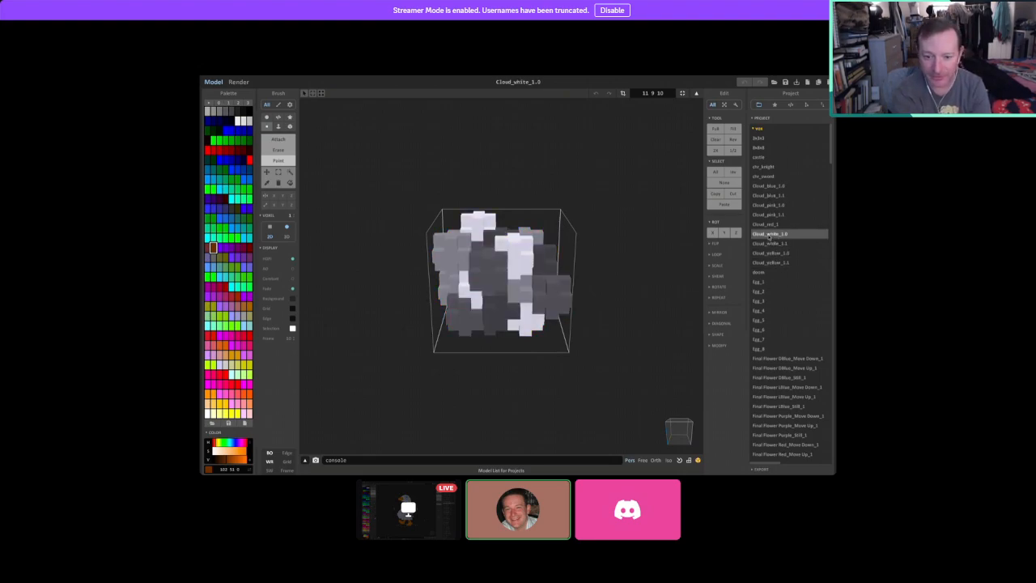
pyautogui.click(769, 224)
pyautogui.click(771, 214)
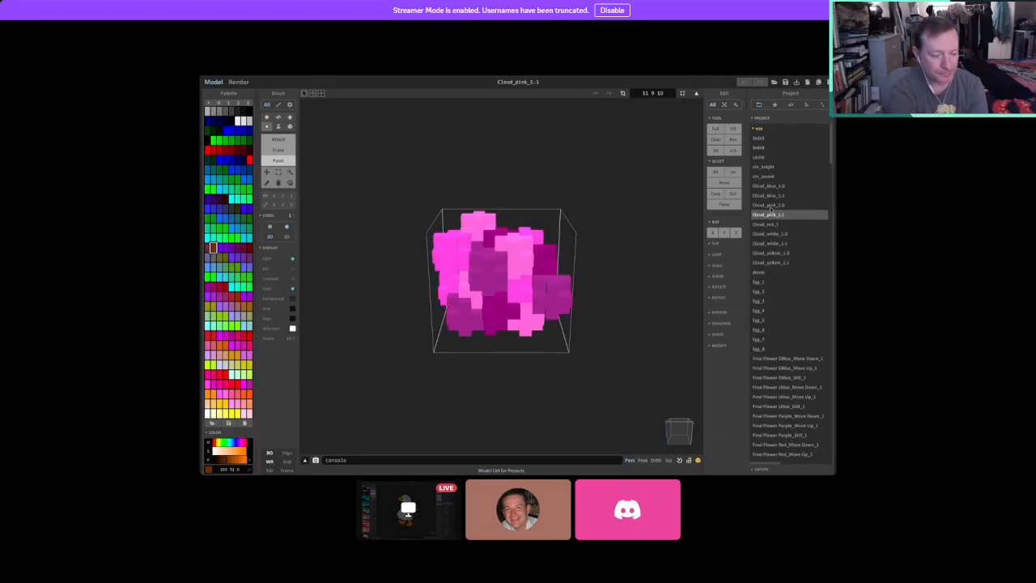
pyautogui.click(771, 205)
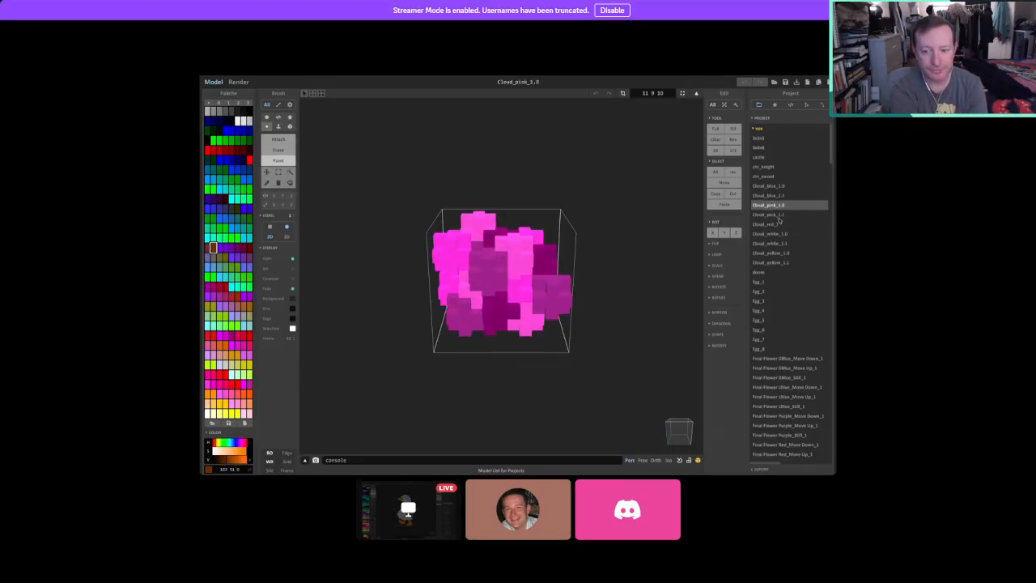
pyautogui.click(771, 195)
pyautogui.click(771, 185)
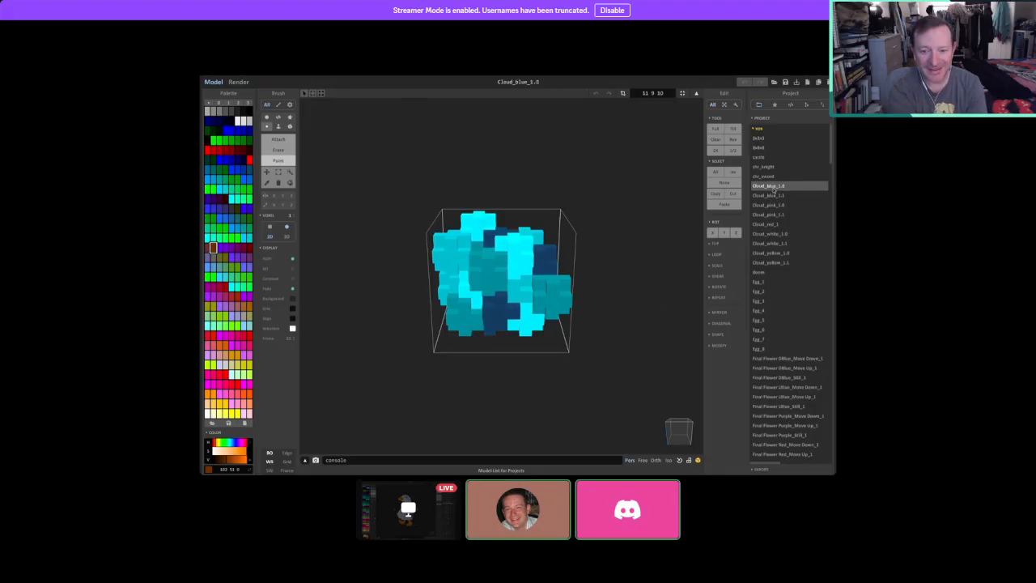
# Examine the two blue cloud variants and Cloud_white_1.1 from different angles.
pyautogui.moveTo(593, 295); pyautogui.dragTo(423, 276, button='right')
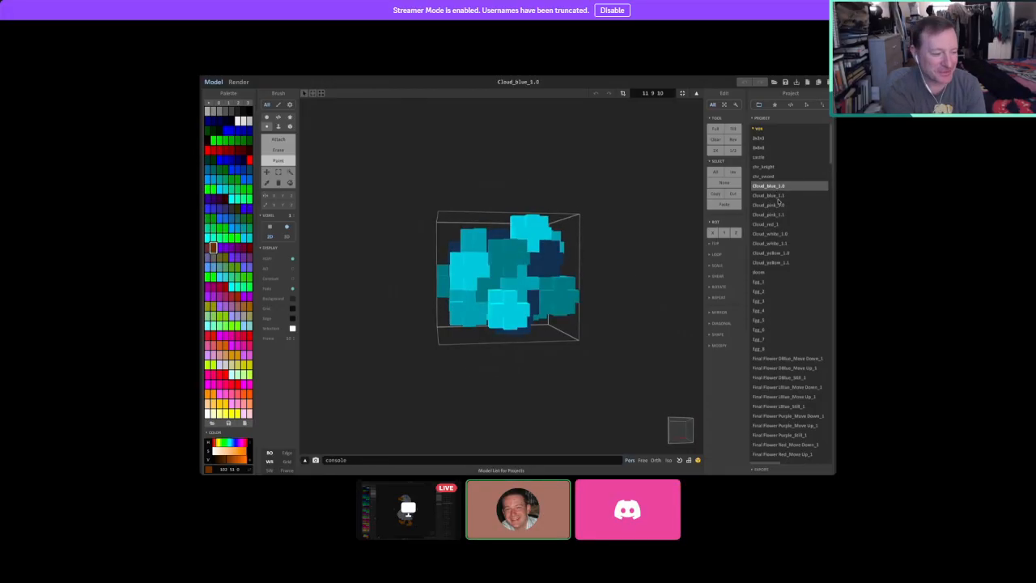
pyautogui.click(775, 196)
pyautogui.moveTo(401, 344)
pyautogui.mouseDown(button='right')
pyautogui.moveTo(578, 329)
pyautogui.moveTo(620, 337)
pyautogui.moveTo(580, 342)
pyautogui.moveTo(473, 391)
pyautogui.moveTo(483, 294)
pyautogui.moveTo(446, 358)
pyautogui.moveTo(515, 359)
pyautogui.moveTo(497, 316)
pyautogui.mouseUp(button='right')
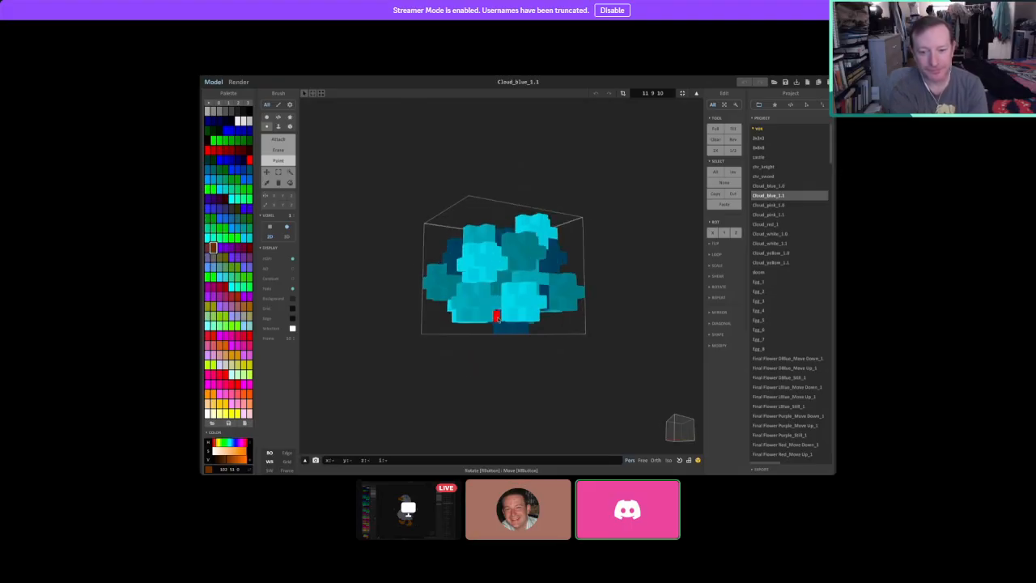
pyautogui.click(779, 246)
pyautogui.moveTo(538, 285); pyautogui.dragTo(456, 275, button='right')
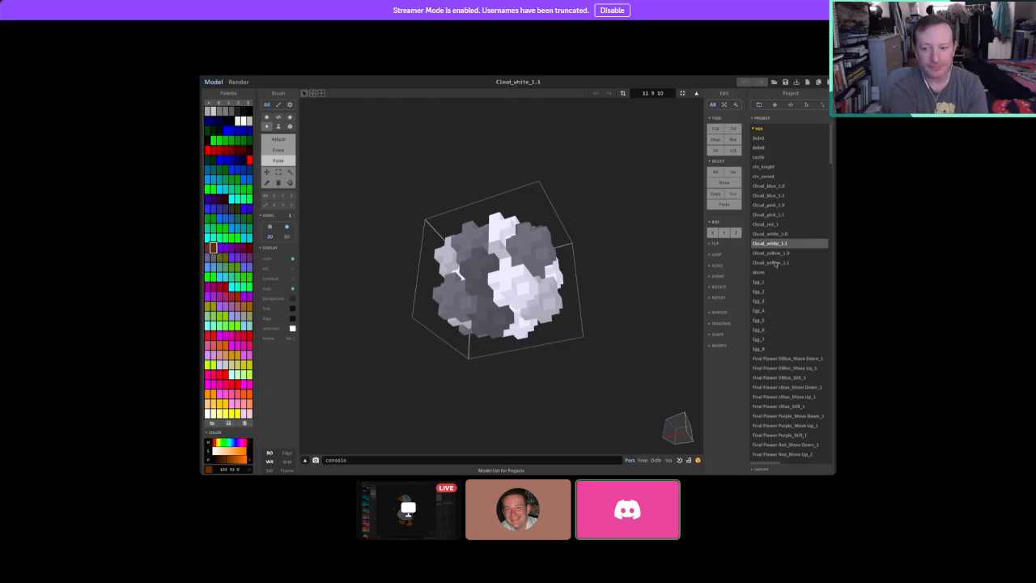
# Compare Cloud_yellow_1.1, Cloud_pink_1.1 and Cloud_blue_1.1, and examine the blue cloud from different angles.
pyautogui.click(775, 264)
pyautogui.click(776, 214)
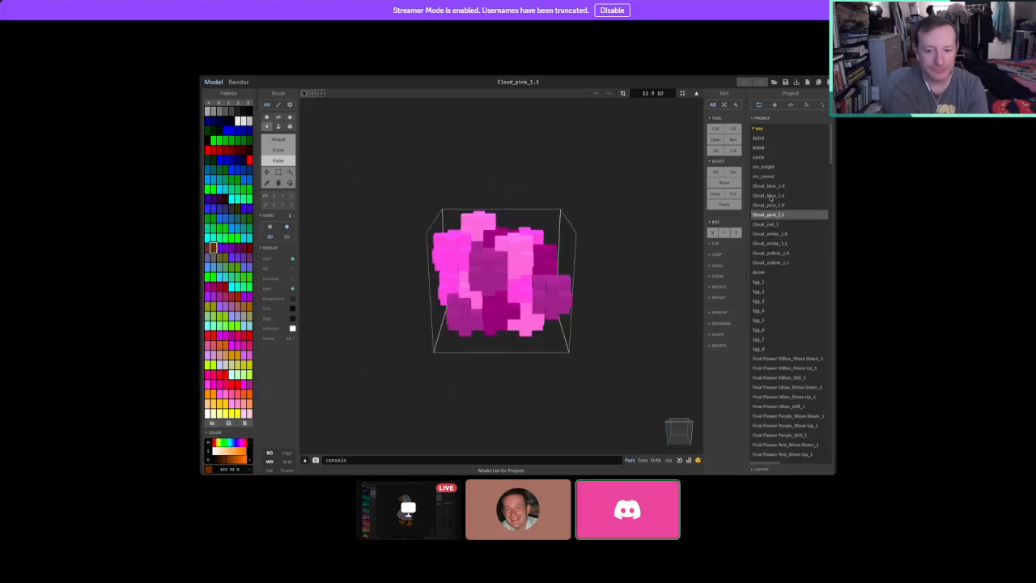
pyautogui.click(771, 196)
pyautogui.moveTo(588, 340); pyautogui.dragTo(417, 311, button='right')
pyautogui.moveTo(490, 332); pyautogui.dragTo(532, 322, button='right')
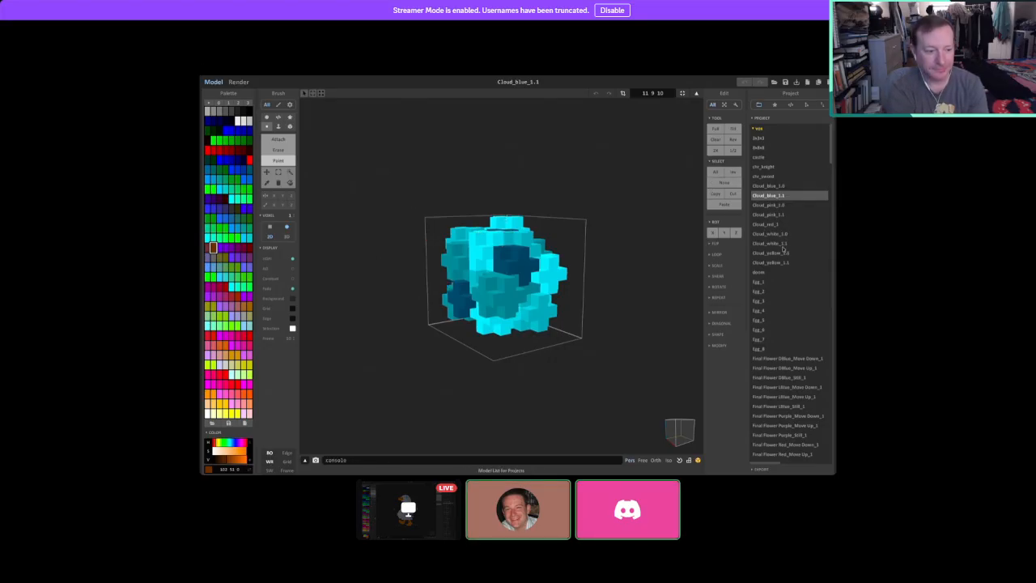
# Compare the white, blue, pink and yellow 1.1 cloud variants again, ending on Cloud_yellow_1.1.
pyautogui.click(776, 243)
pyautogui.click(771, 196)
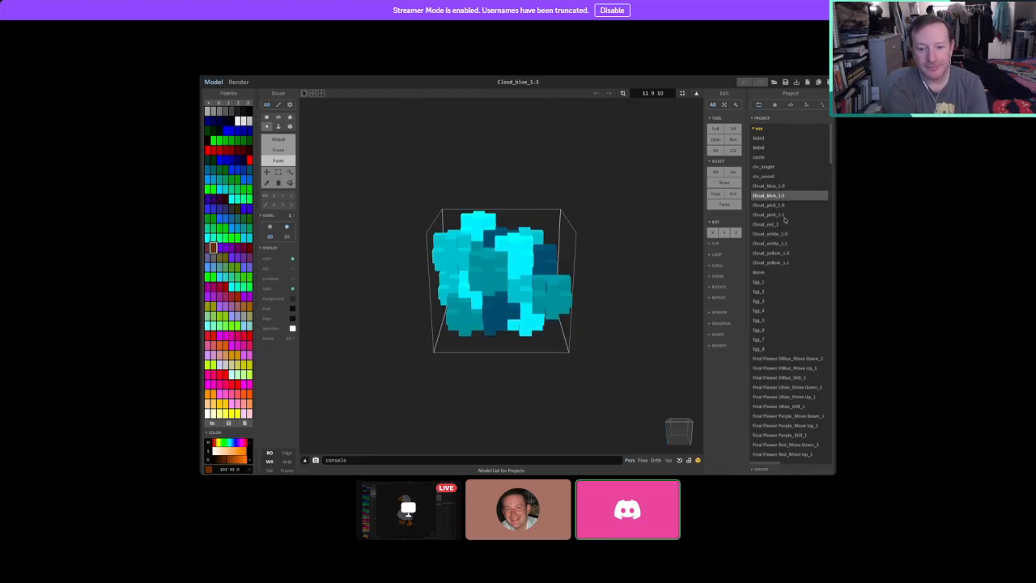
pyautogui.click(781, 215)
pyautogui.click(777, 262)
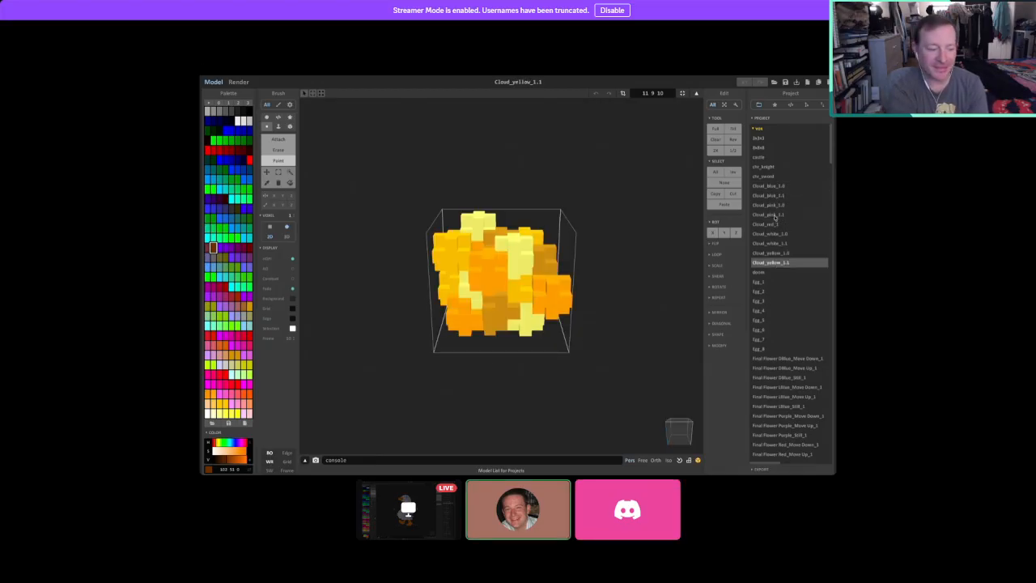
pyautogui.click(775, 216)
pyautogui.click(775, 196)
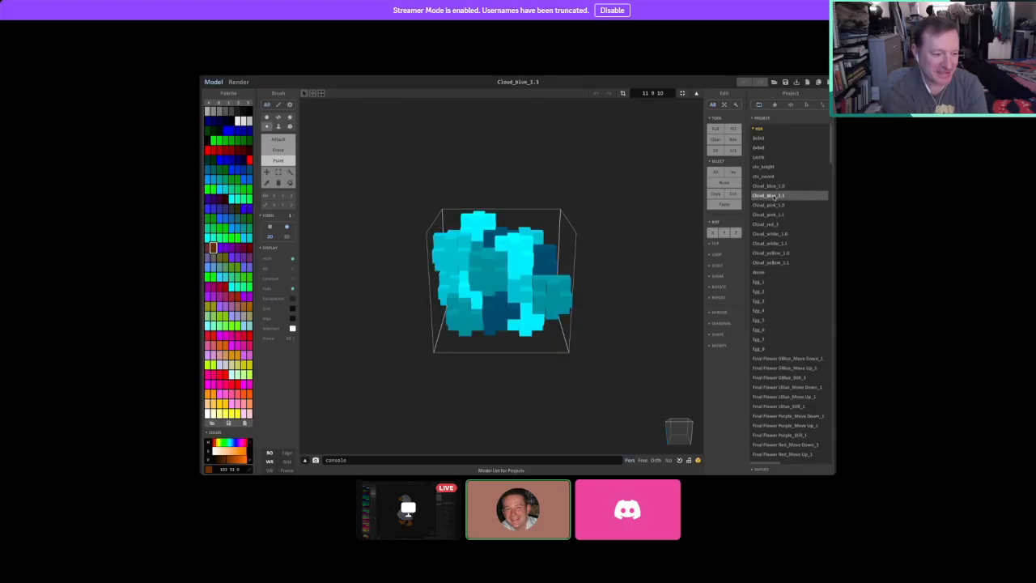
pyautogui.click(781, 262)
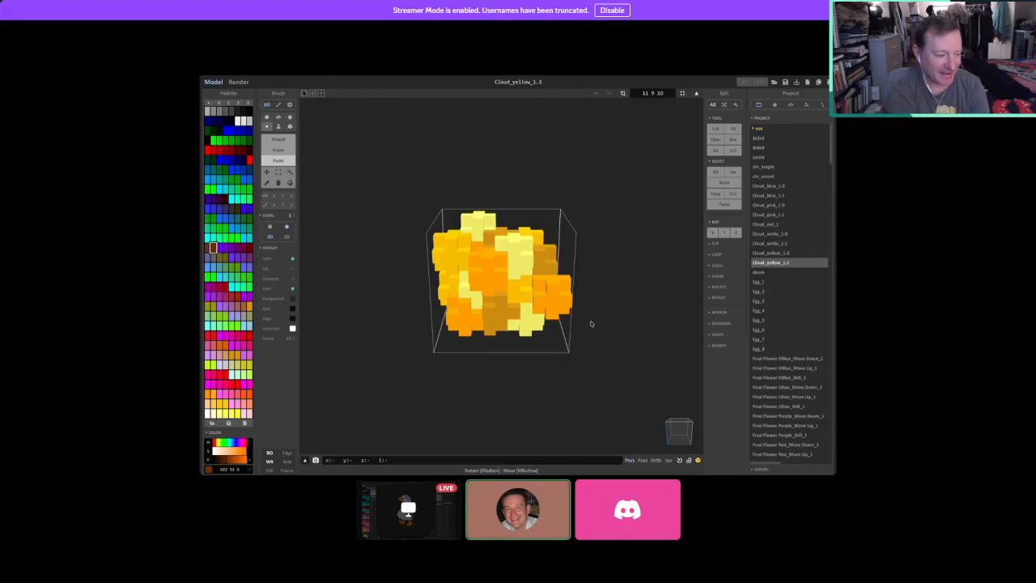
# Inspect Cloud_yellow_1.1 from above, below and its end faces, then from farther away.
pyautogui.moveTo(676, 360); pyautogui.dragTo(495, 393, button='right')
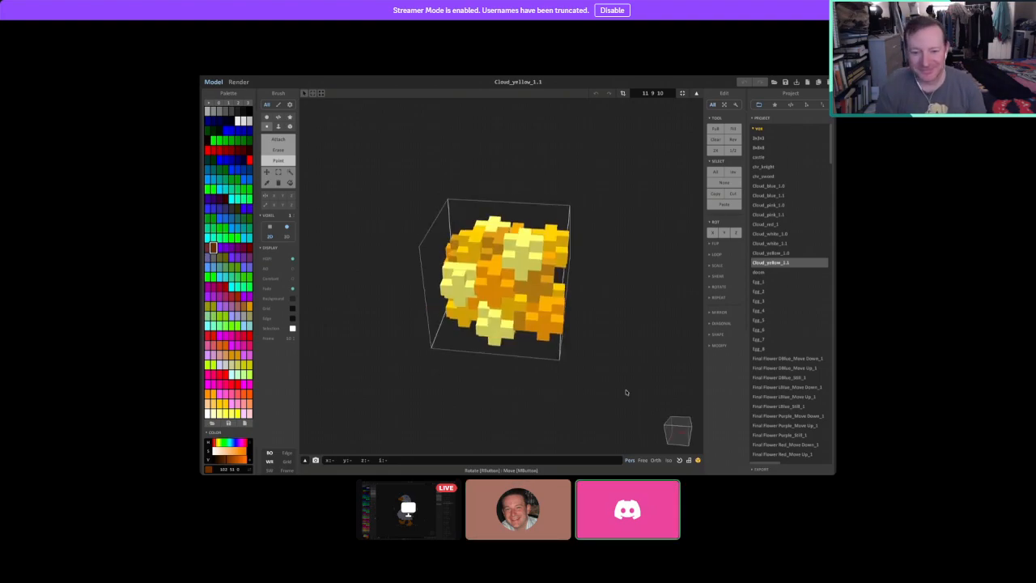
pyautogui.moveTo(486, 315); pyautogui.dragTo(435, 241, button='right')
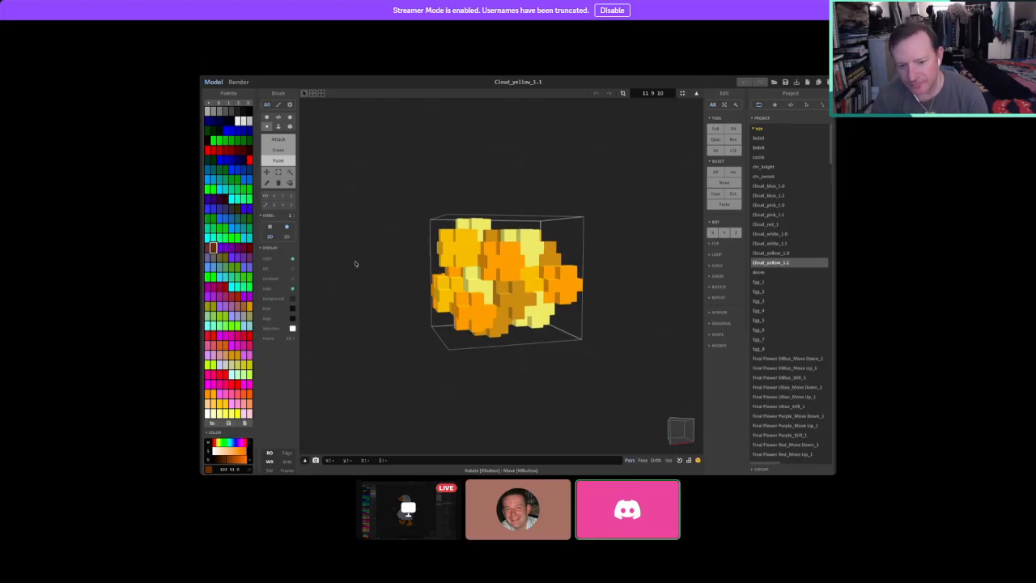
pyautogui.moveTo(438, 320); pyautogui.dragTo(482, 253, button='right')
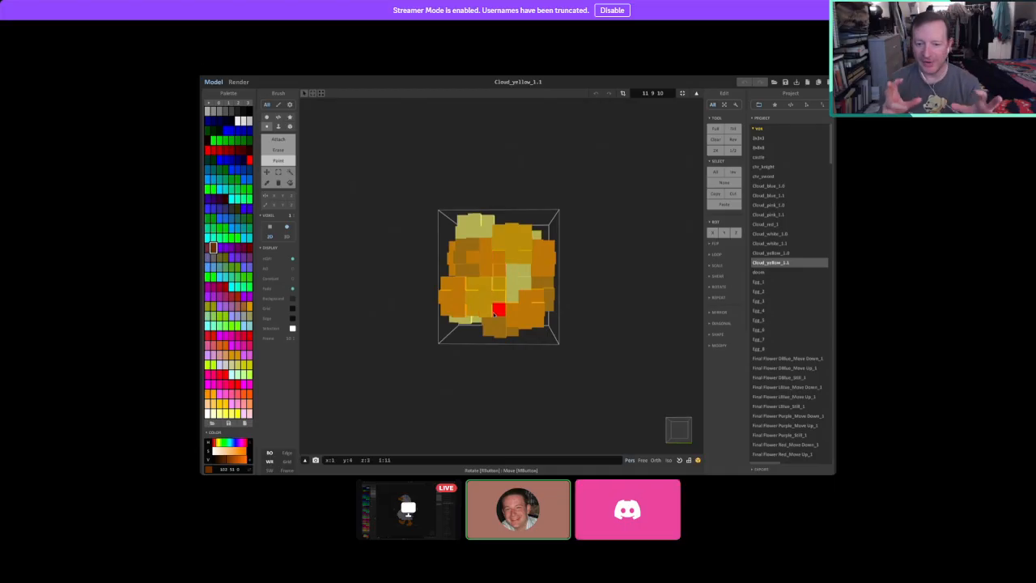
pyautogui.moveTo(489, 344); pyautogui.dragTo(507, 393, button='right')
pyautogui.moveTo(507, 394); pyautogui.dragTo(497, 326, button='middle')
pyautogui.moveTo(497, 327); pyautogui.dragTo(533, 345, button='right')
pyautogui.scroll(-4, 506, 375)
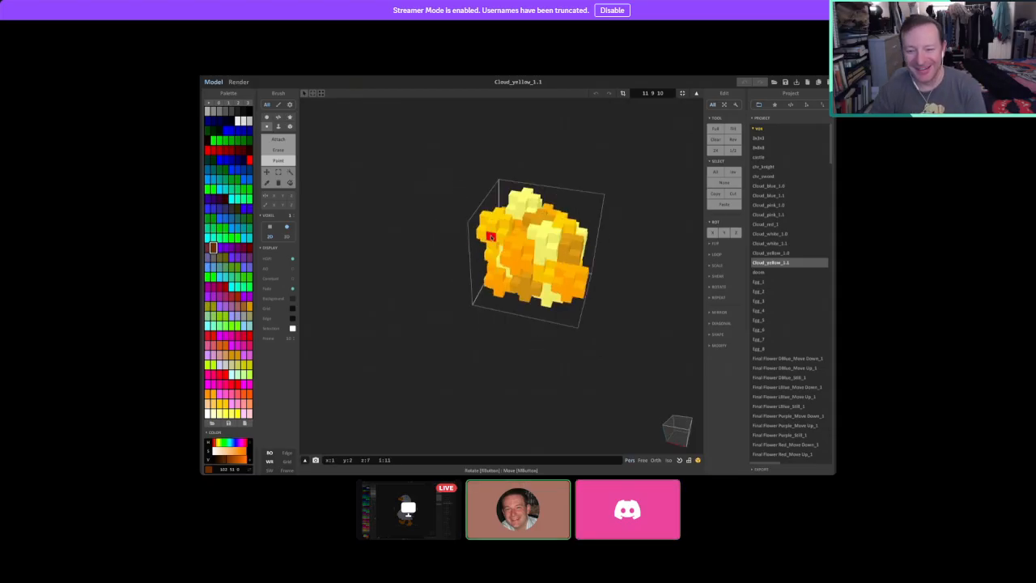
# Examine the front and corner of the yellow cloud from level and raised angles.
pyautogui.moveTo(506, 253); pyautogui.dragTo(497, 264, button='right')
pyautogui.moveTo(523, 302); pyautogui.dragTo(520, 226, button='right')
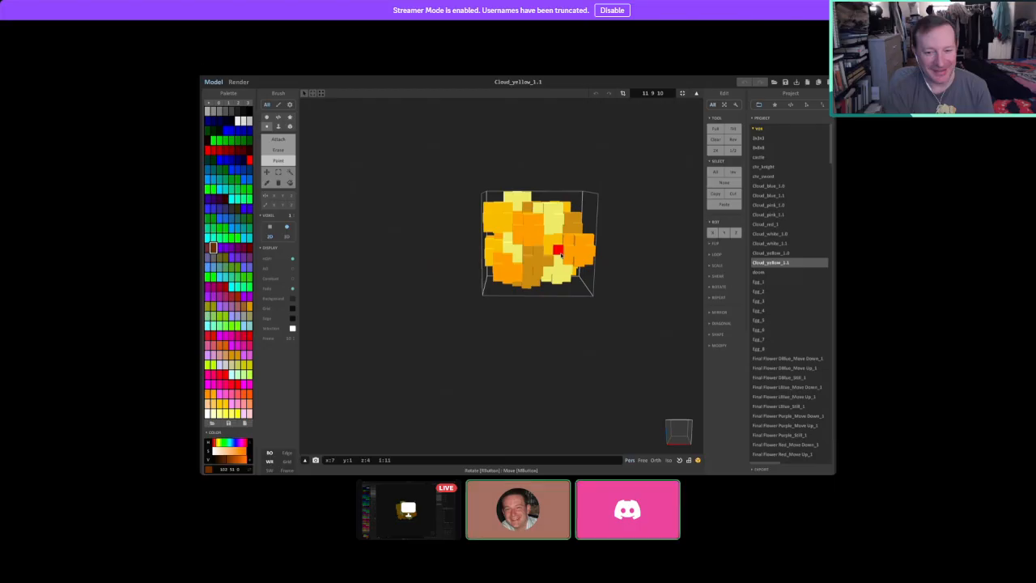
pyautogui.moveTo(613, 305); pyautogui.dragTo(534, 313, button='right')
pyautogui.moveTo(488, 228); pyautogui.dragTo(526, 232, button='right')
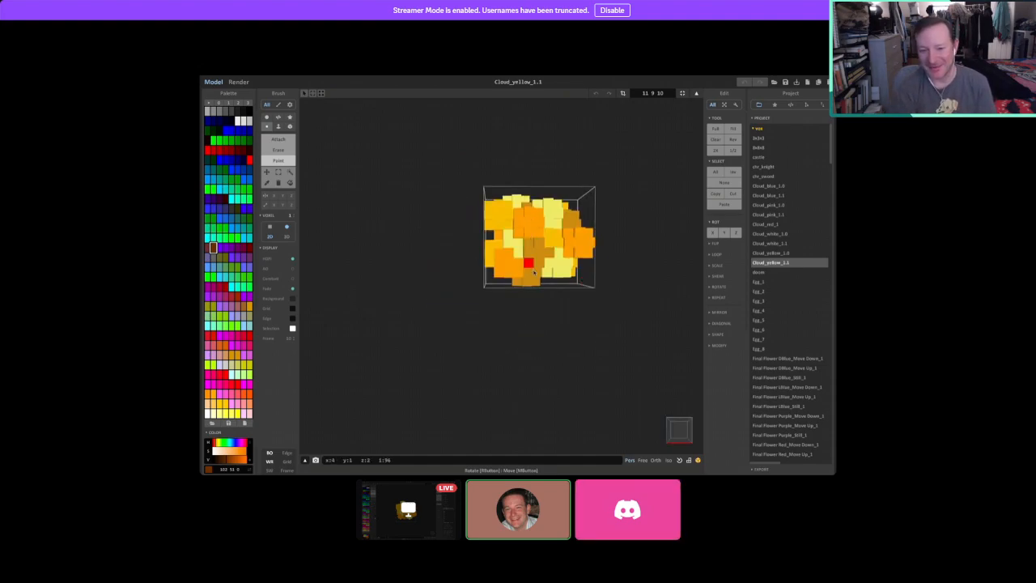
pyautogui.moveTo(571, 265); pyautogui.dragTo(497, 213, button='right')
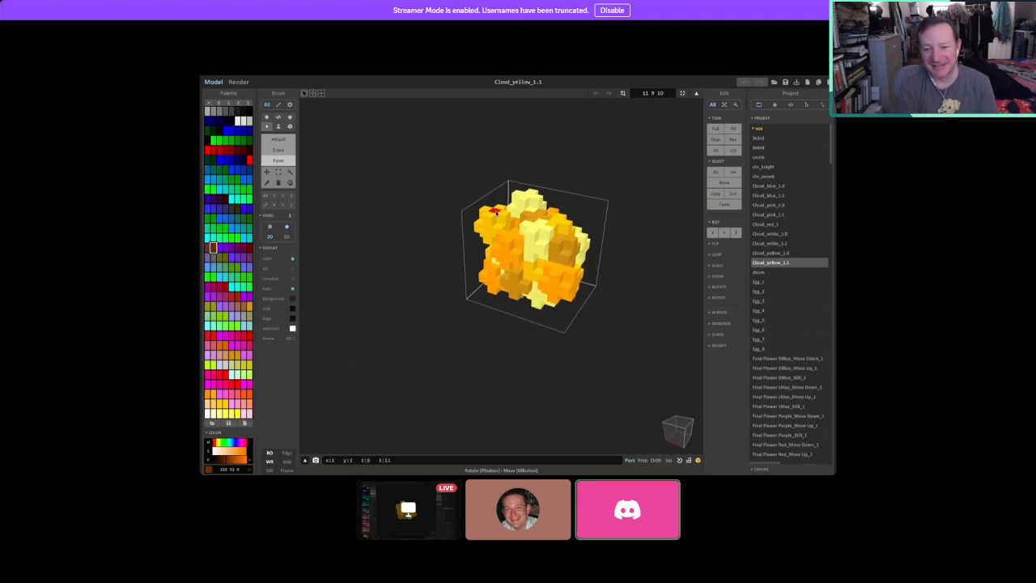
pyautogui.moveTo(557, 294)
pyautogui.mouseDown(button='right')
pyautogui.moveTo(560, 260)
pyautogui.moveTo(585, 307)
pyautogui.moveTo(563, 299)
pyautogui.mouseUp(button='right')
pyautogui.moveTo(512, 266); pyautogui.dragTo(607, 265, button='right')
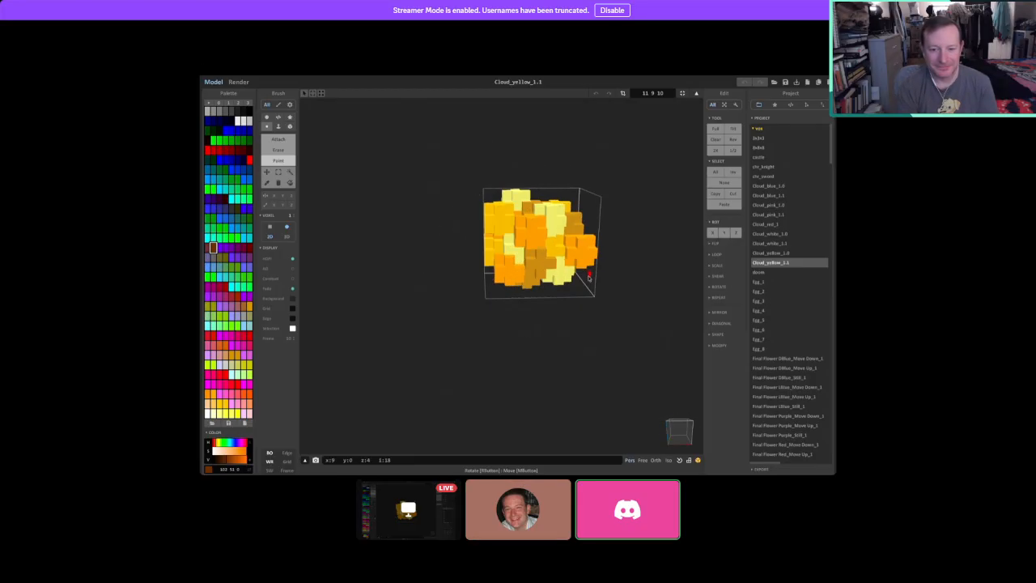
# Review the opposite side of the yellow cloud from high and low corner angles.
pyautogui.moveTo(575, 276)
pyautogui.mouseDown(button='right')
pyautogui.moveTo(563, 281)
pyautogui.moveTo(596, 264)
pyautogui.moveTo(590, 282)
pyautogui.moveTo(551, 277)
pyautogui.moveTo(619, 276)
pyautogui.moveTo(416, 278)
pyautogui.moveTo(562, 284)
pyautogui.mouseUp(button='right')
pyautogui.moveTo(428, 259); pyautogui.dragTo(622, 280, button='right')
pyautogui.moveTo(500, 324); pyautogui.dragTo(439, 324, button='right')
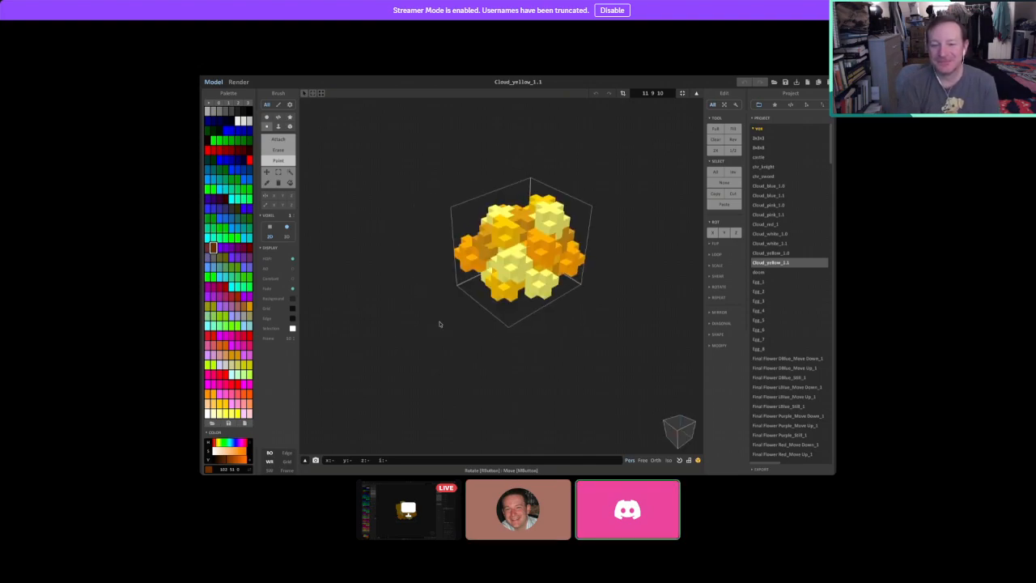
pyautogui.moveTo(555, 282); pyautogui.dragTo(553, 276, button='right')
pyautogui.moveTo(560, 328); pyautogui.dragTo(535, 364, button='right')
pyautogui.moveTo(569, 279); pyautogui.dragTo(597, 300, button='right')
pyautogui.moveTo(459, 310); pyautogui.dragTo(521, 337, button='right')
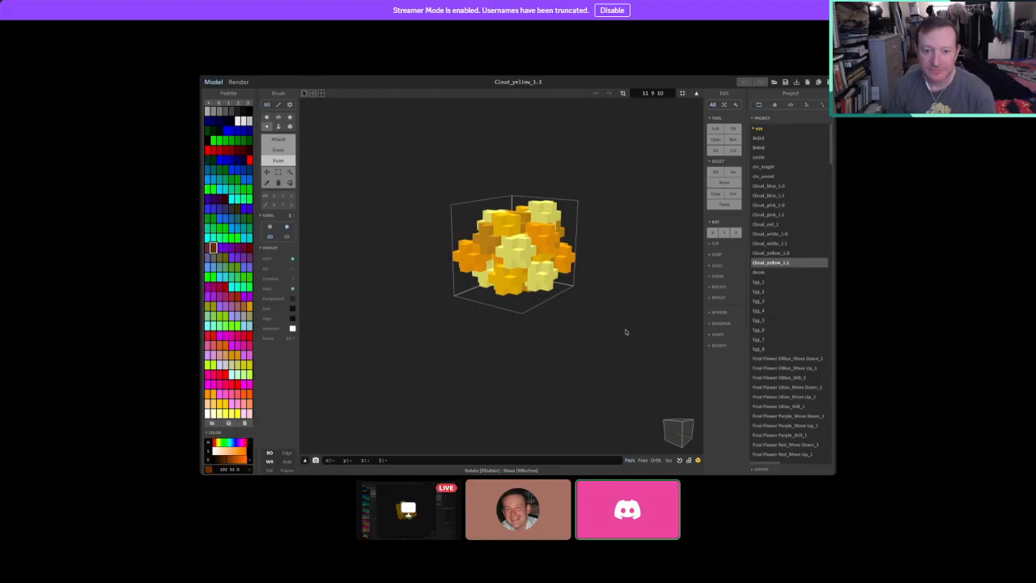
# Render Cloud_yellow_1.1 with the Glass material, adjusting its transparency and setting its roughness to 0, and check it from several angles.
pyautogui.click(236, 82)
pyautogui.click(732, 139)
pyautogui.click(723, 226)
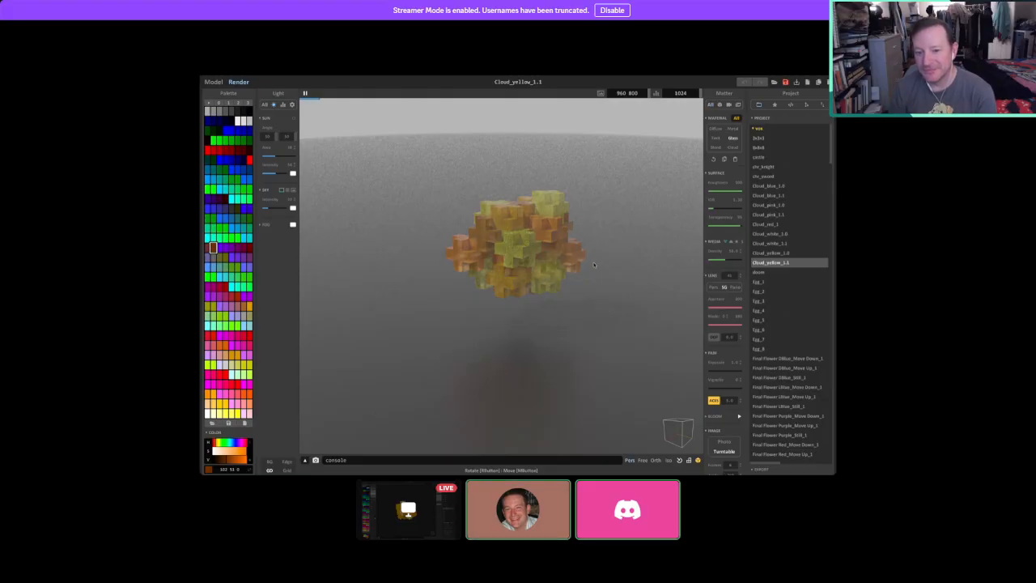
pyautogui.moveTo(594, 265); pyautogui.dragTo(616, 368, button='right')
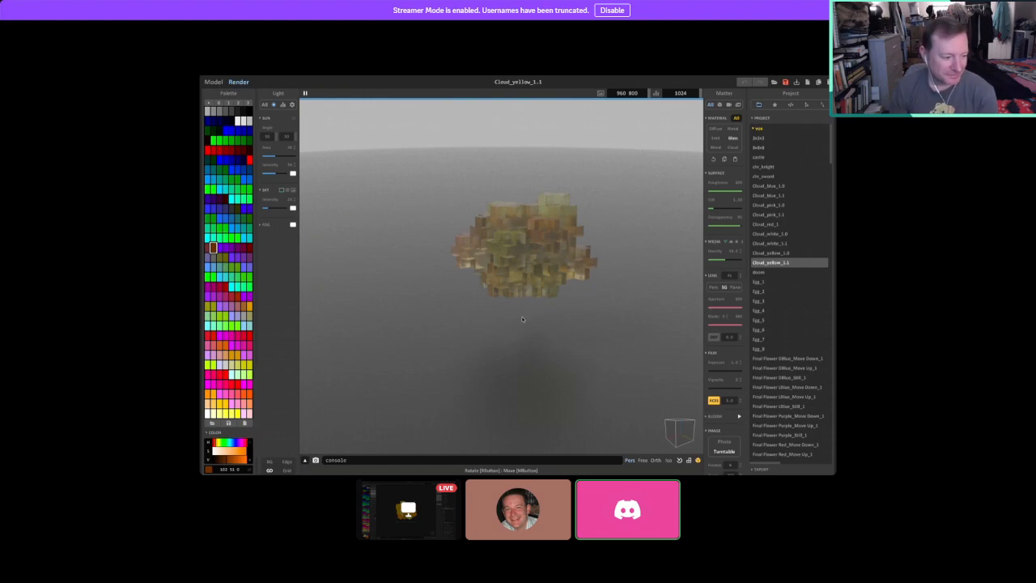
pyautogui.moveTo(521, 315); pyautogui.dragTo(539, 300, button='right')
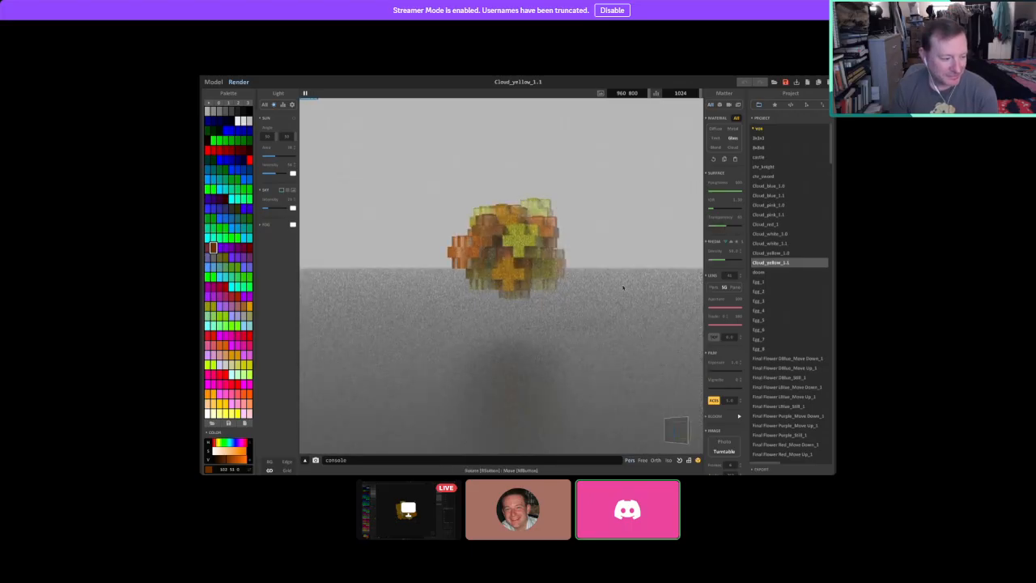
pyautogui.moveTo(623, 287); pyautogui.dragTo(597, 288, button='right')
pyautogui.moveTo(740, 191); pyautogui.dragTo(708, 192)
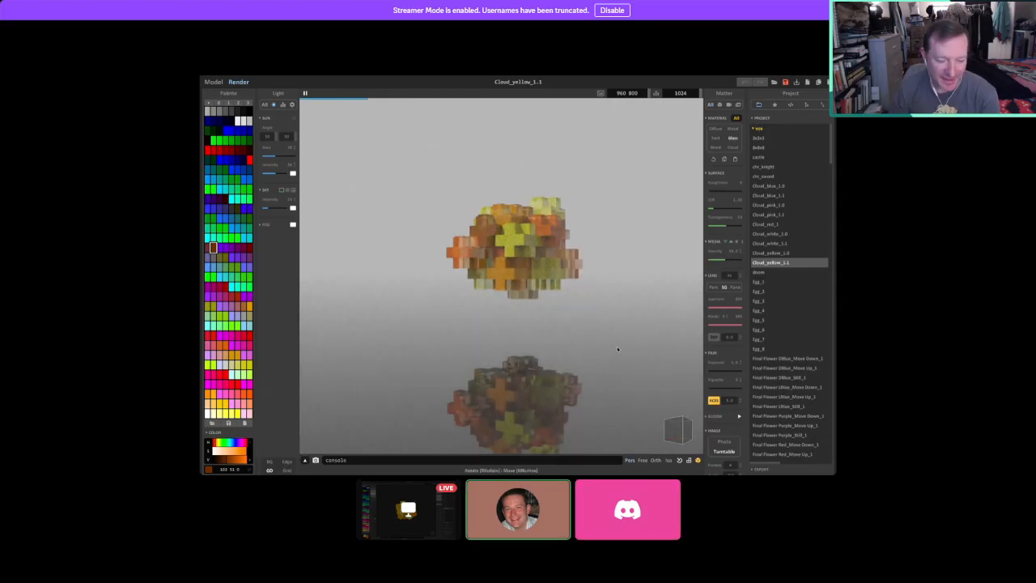
pyautogui.moveTo(618, 349); pyautogui.dragTo(571, 346, button='right')
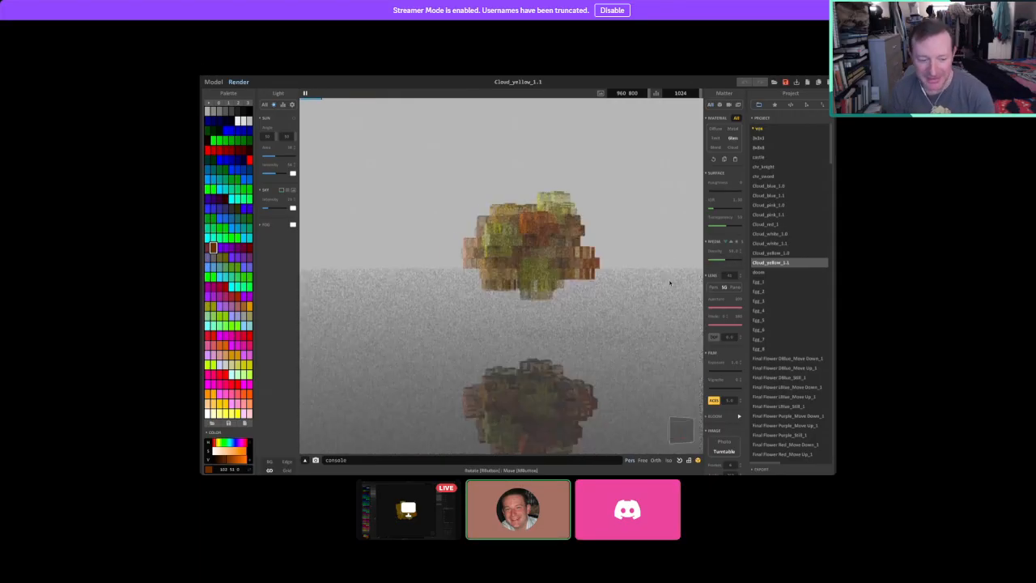
# Try the Cloud material with a higher media density on the yellow cloud and reduce the lens aperture.
pyautogui.click(733, 147)
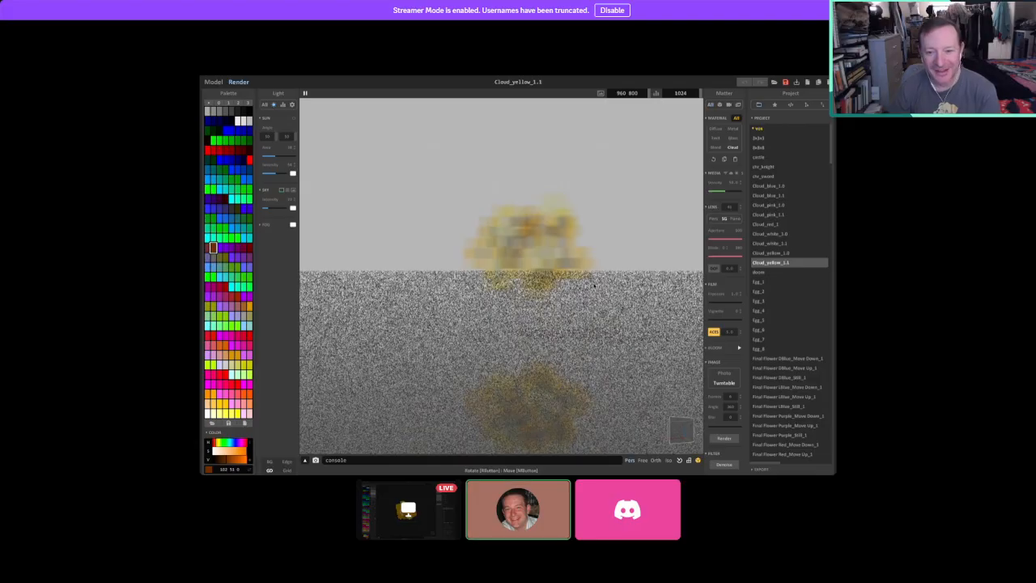
pyautogui.moveTo(594, 285); pyautogui.dragTo(607, 324, button='right')
pyautogui.moveTo(725, 192)
pyautogui.mouseDown()
pyautogui.moveTo(713, 192)
pyautogui.moveTo(740, 192)
pyautogui.mouseUp()
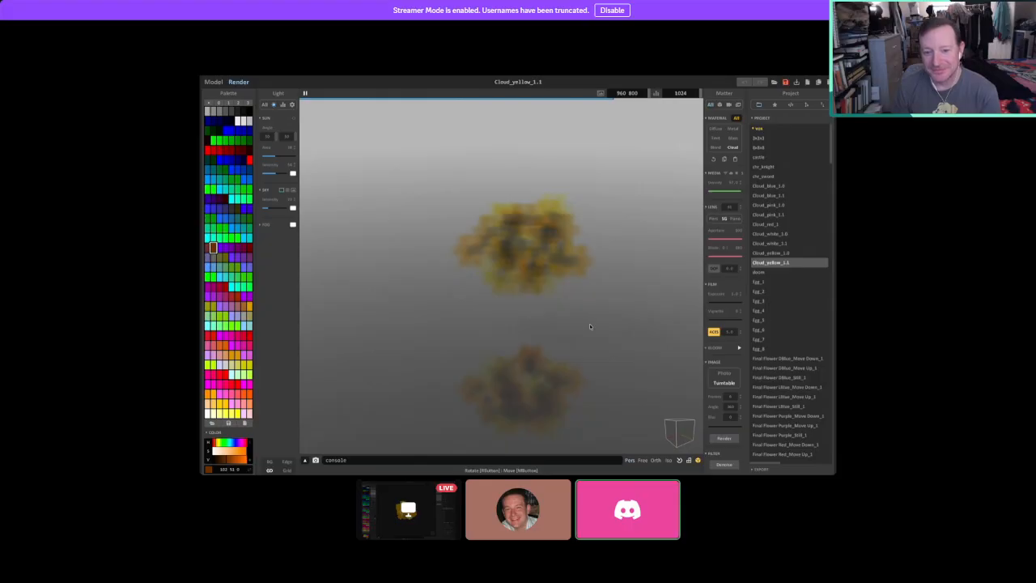
pyautogui.moveTo(590, 326); pyautogui.dragTo(504, 316, button='right')
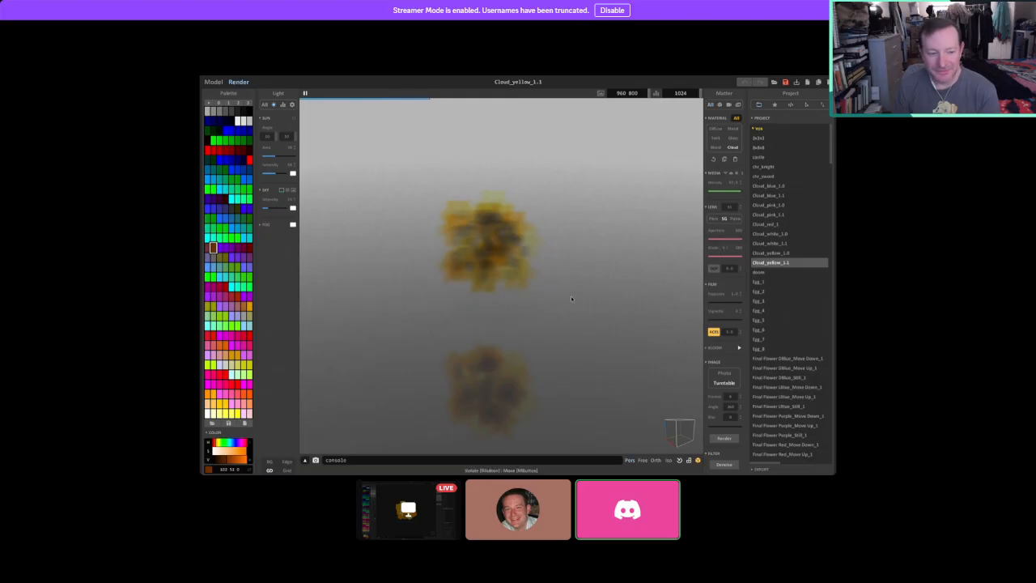
pyautogui.moveTo(738, 241); pyautogui.dragTo(719, 257)
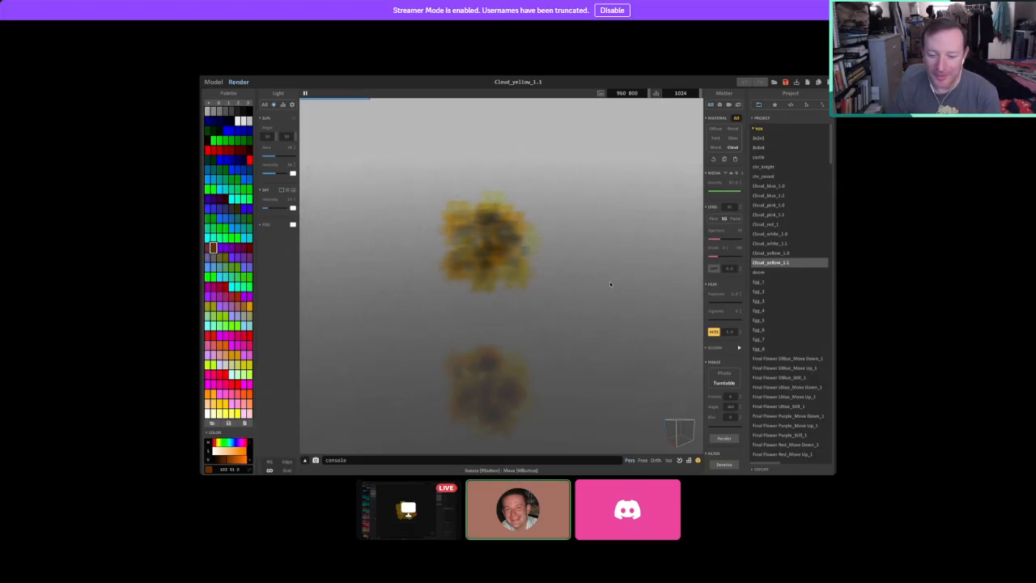
pyautogui.moveTo(609, 281); pyautogui.dragTo(648, 279, button='right')
# Try the Blend material with increased transparency on the yellow cloud and review the render from several angles.
pyautogui.click(715, 147)
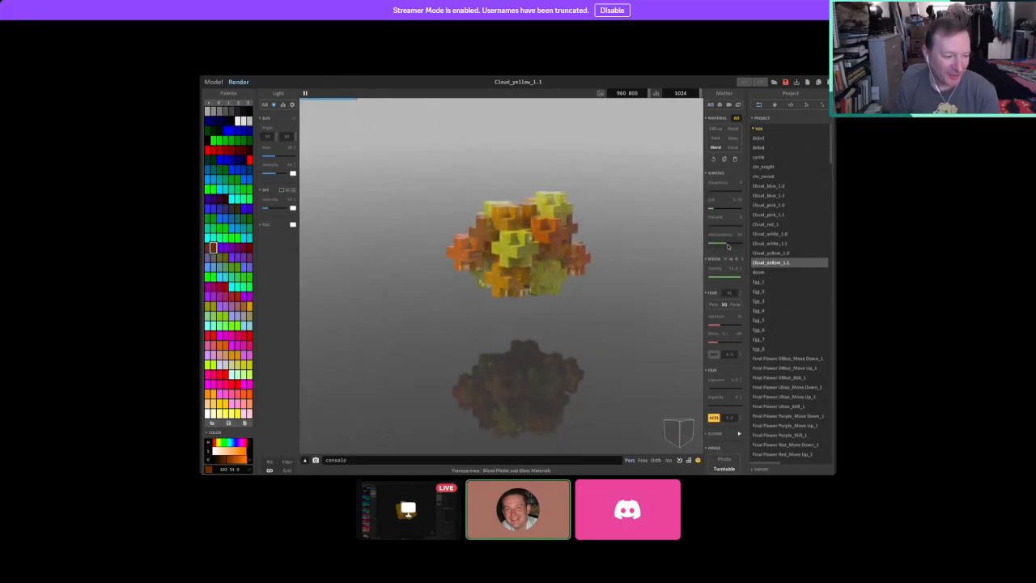
pyautogui.moveTo(732, 246); pyautogui.dragTo(736, 245)
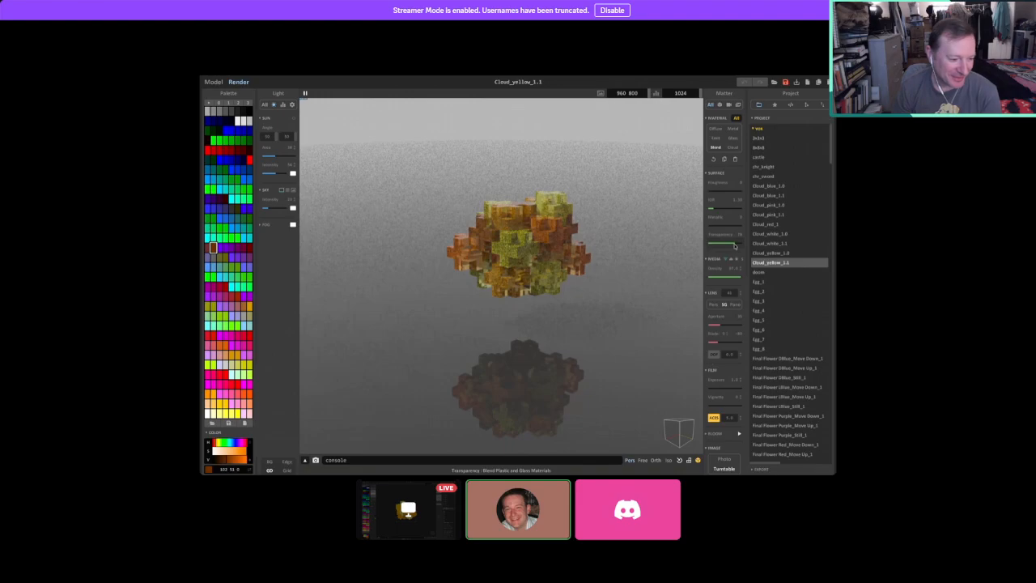
pyautogui.click(600, 300)
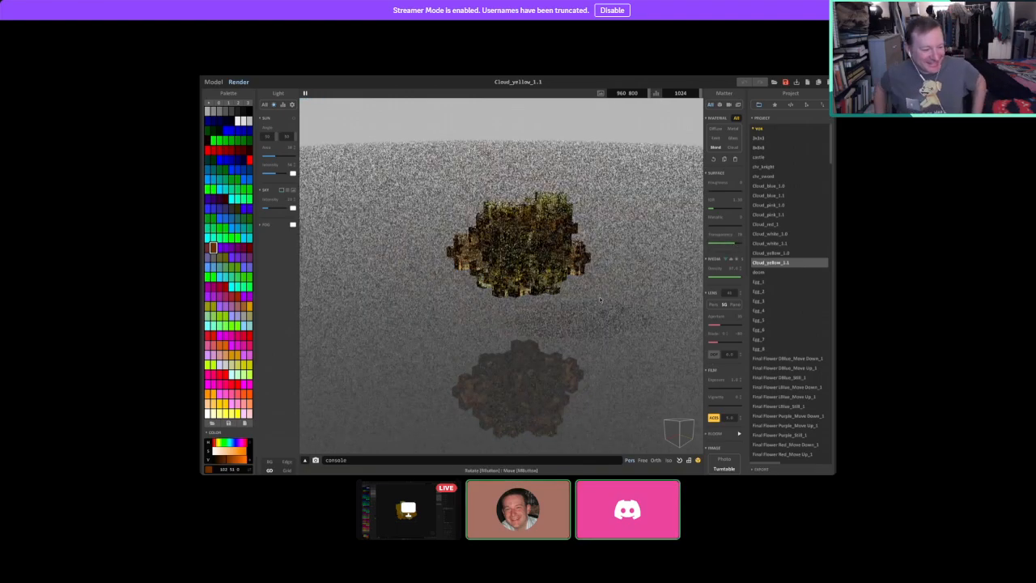
pyautogui.moveTo(600, 301); pyautogui.dragTo(597, 290, button='right')
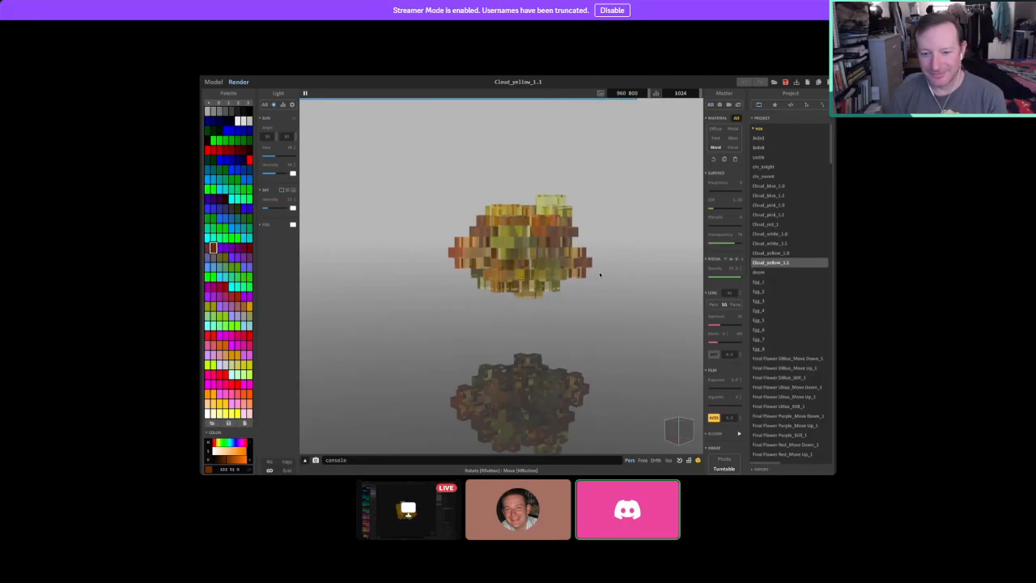
pyautogui.moveTo(600, 274); pyautogui.dragTo(526, 303, button='right')
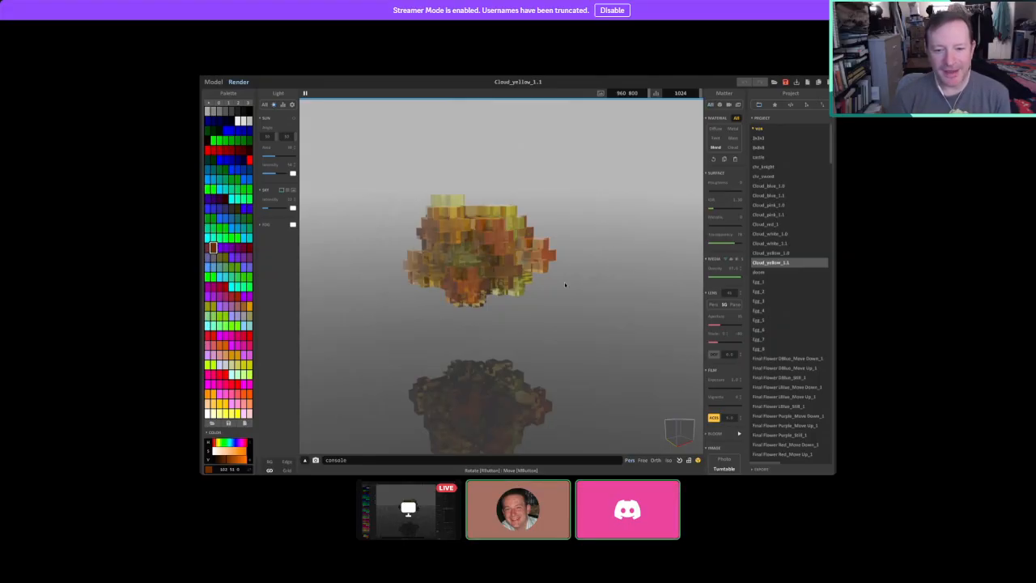
pyautogui.moveTo(564, 282); pyautogui.dragTo(550, 249, button='right')
# Set the yellow cloud's material to Diffuse, check the render and return to model editing.
pyautogui.click(715, 129)
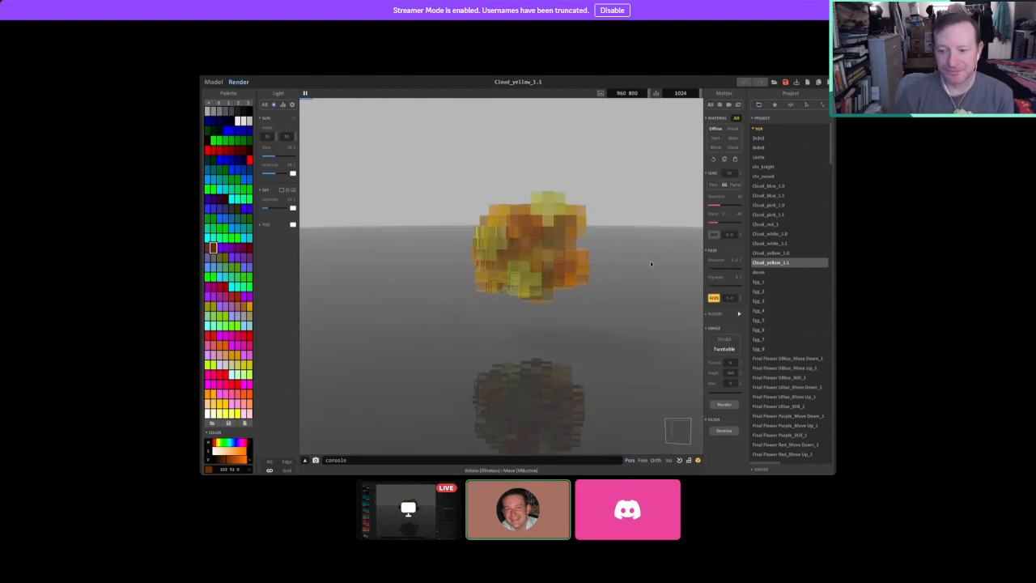
pyautogui.moveTo(622, 301); pyautogui.dragTo(399, 216, button='right')
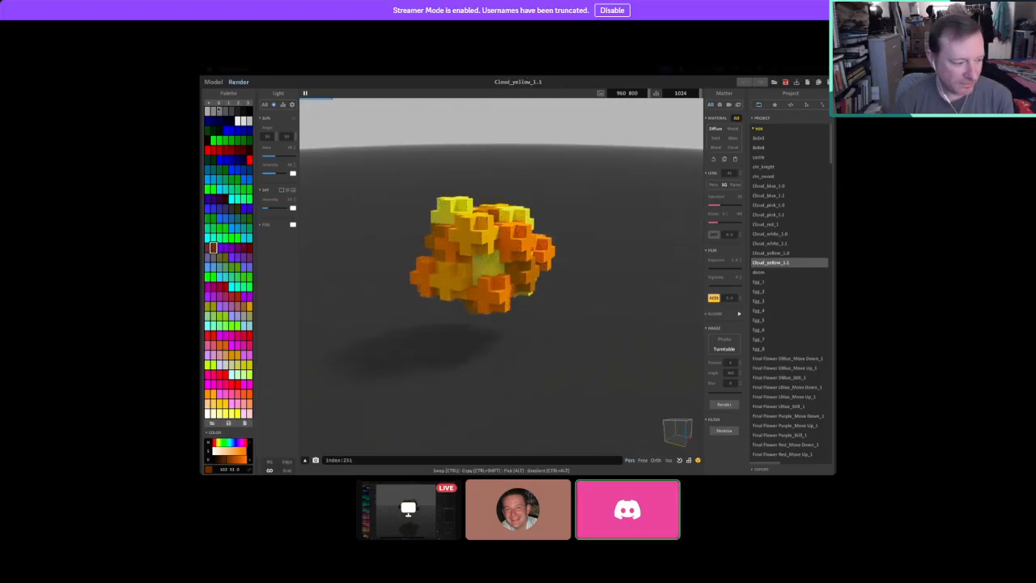
pyautogui.click(213, 81)
# Inspect the unrendered yellow cloud from raised, side and low angles.
pyautogui.moveTo(486, 242); pyautogui.dragTo(495, 223, button='right')
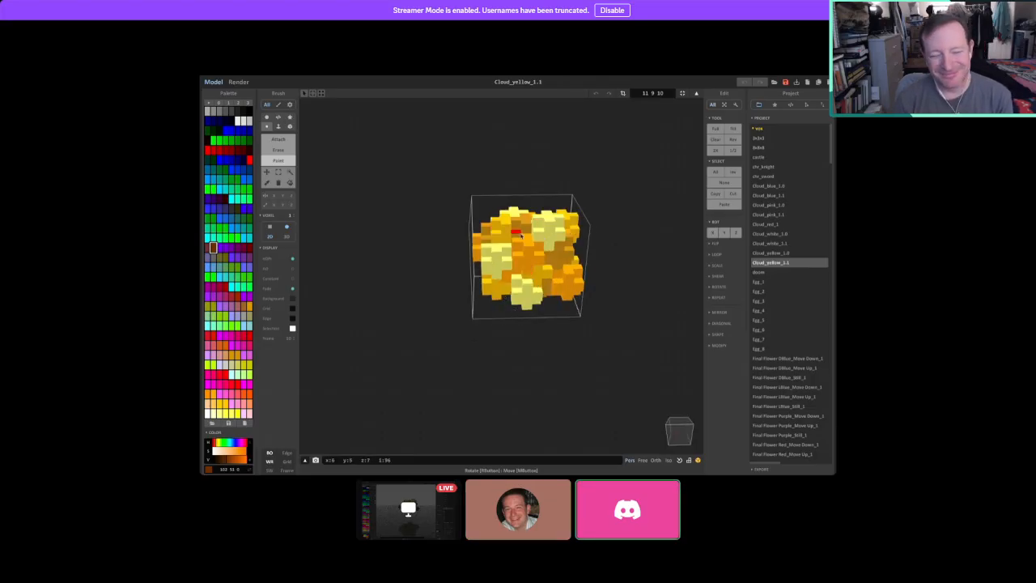
pyautogui.moveTo(546, 260); pyautogui.dragTo(450, 315, button='right')
pyautogui.moveTo(547, 289)
pyautogui.mouseDown(button='right')
pyautogui.moveTo(556, 291)
pyautogui.moveTo(528, 292)
pyautogui.moveTo(604, 289)
pyautogui.moveTo(559, 292)
pyautogui.mouseUp(button='right')
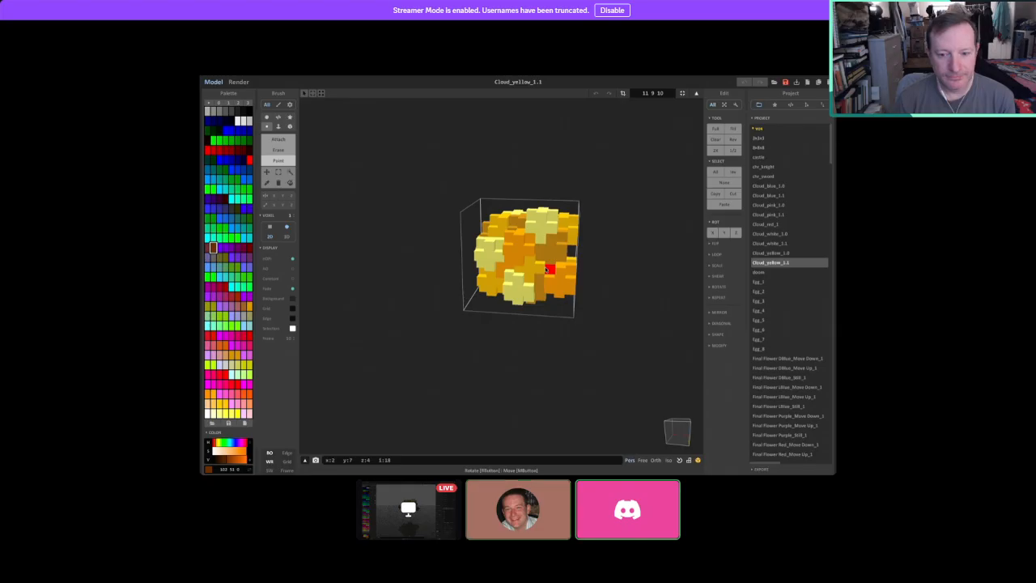
pyautogui.moveTo(546, 354); pyautogui.dragTo(561, 321, button='right')
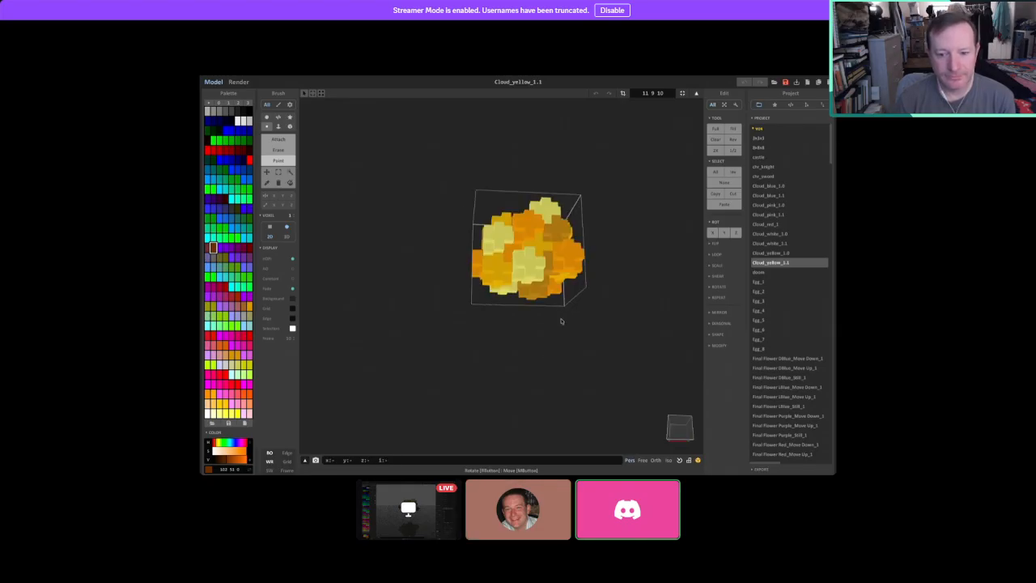
# Switch from the yellow cloud to Cloud_white_1.1 without saving changes, and compare it with Cloud_white_1.0.
pyautogui.click(776, 243)
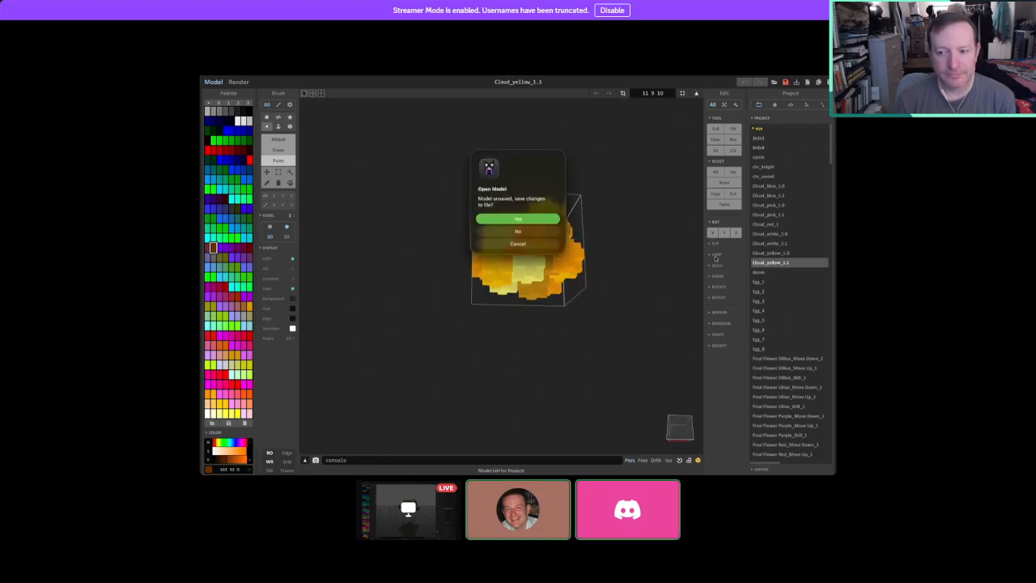
pyautogui.click(518, 232)
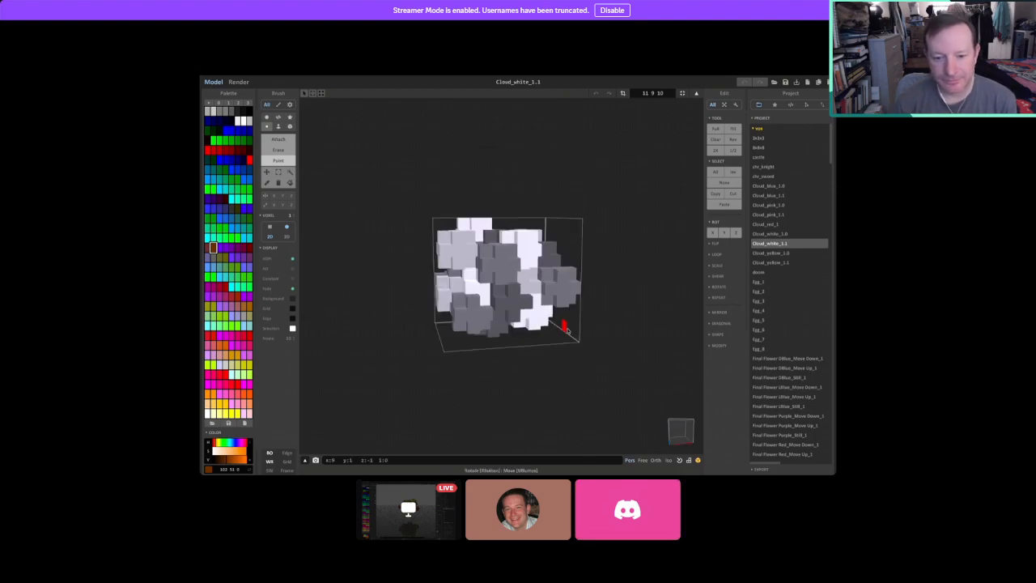
pyautogui.click(779, 234)
pyautogui.click(779, 243)
# Examine the shape and shading of Cloud_white_1.1 from raised, side, back and low angles.
pyautogui.moveTo(602, 342); pyautogui.dragTo(474, 384, button='right')
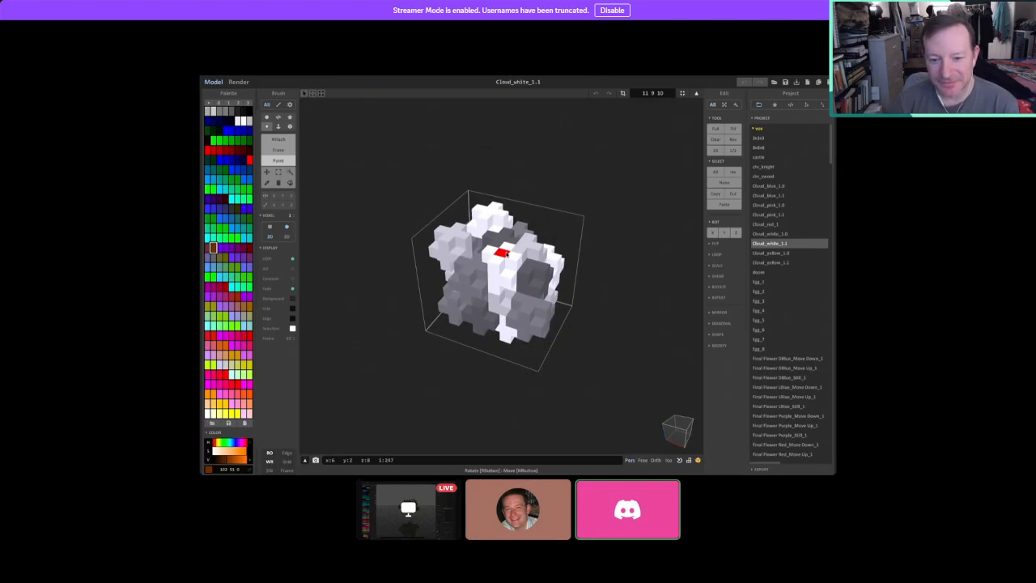
pyautogui.moveTo(502, 294); pyautogui.dragTo(419, 307, button='right')
pyautogui.moveTo(513, 268); pyautogui.dragTo(493, 234, button='right')
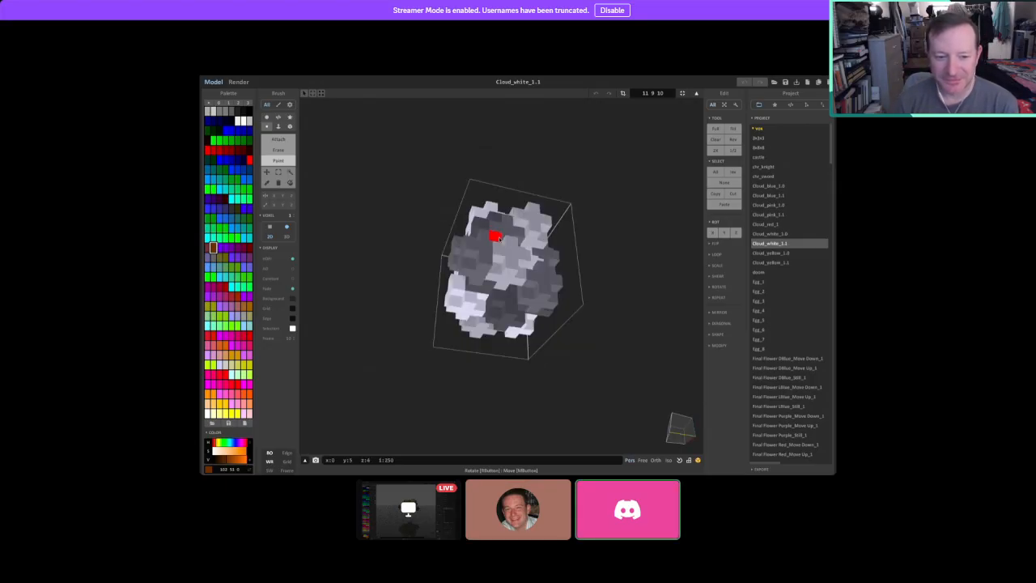
pyautogui.moveTo(513, 323); pyautogui.dragTo(525, 275, button='right')
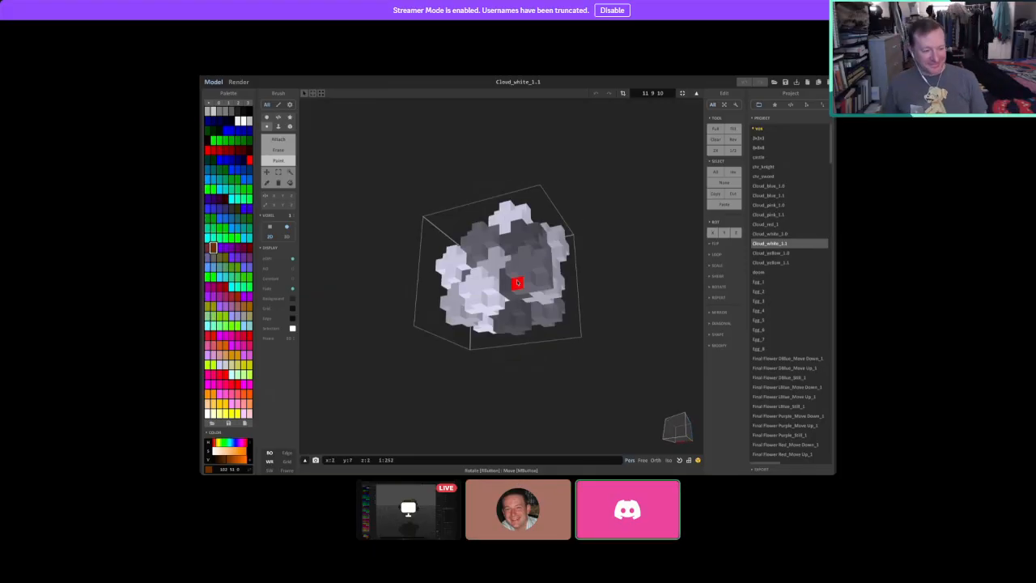
pyautogui.moveTo(523, 266); pyautogui.dragTo(624, 305, button='right')
pyautogui.moveTo(503, 306); pyautogui.dragTo(527, 347, button='right')
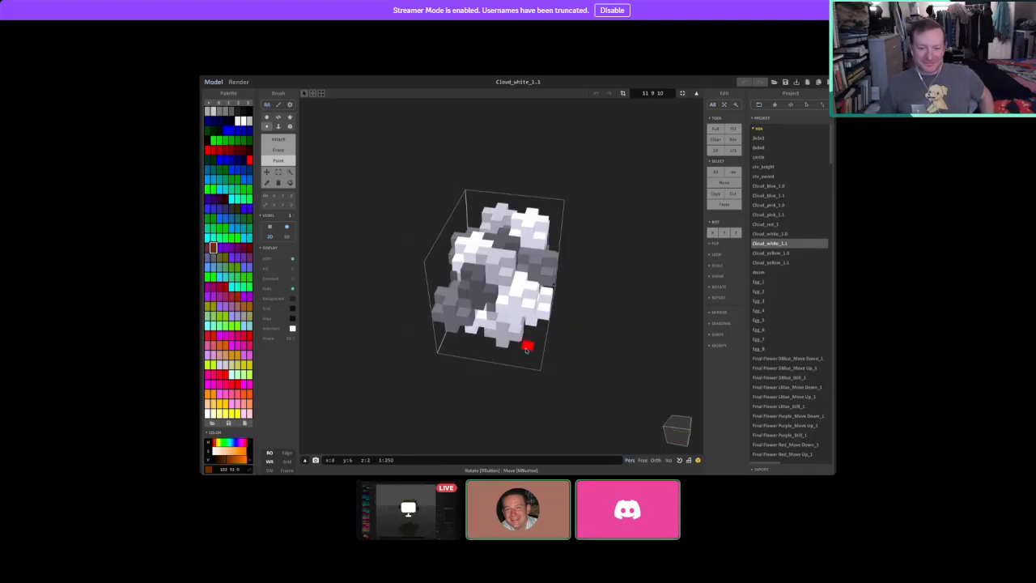
pyautogui.moveTo(491, 270); pyautogui.dragTo(507, 307, button='right')
pyautogui.moveTo(647, 294); pyautogui.dragTo(542, 349, button='right')
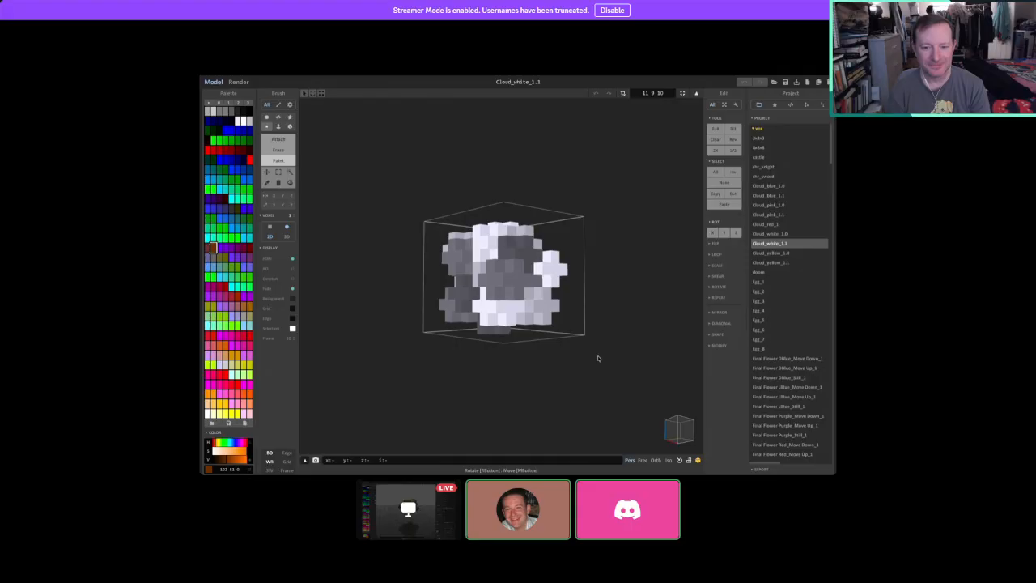
pyautogui.moveTo(578, 370); pyautogui.dragTo(537, 398, button='right')
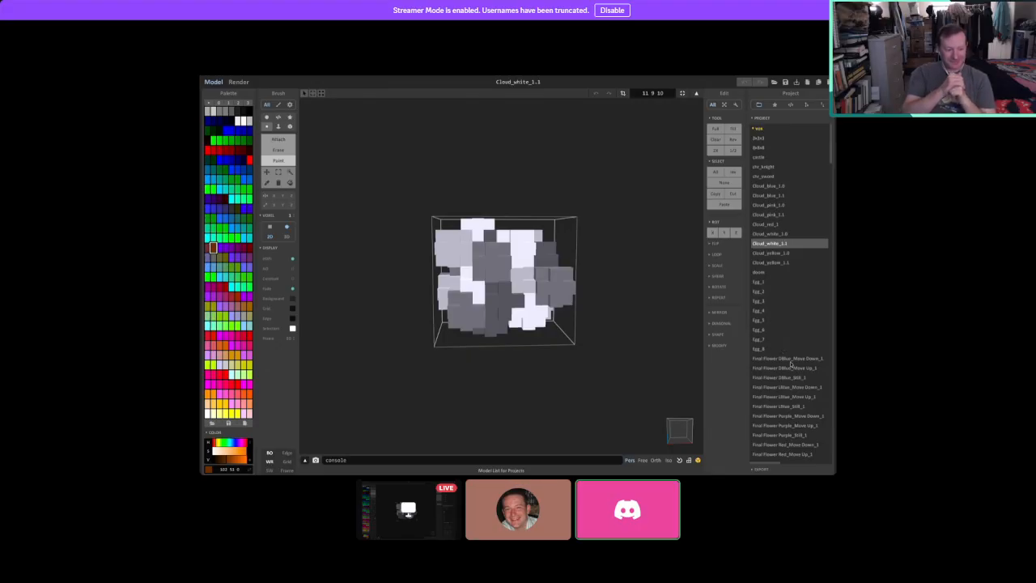
pyautogui.moveTo(620, 306); pyautogui.dragTo(627, 349, button='right')
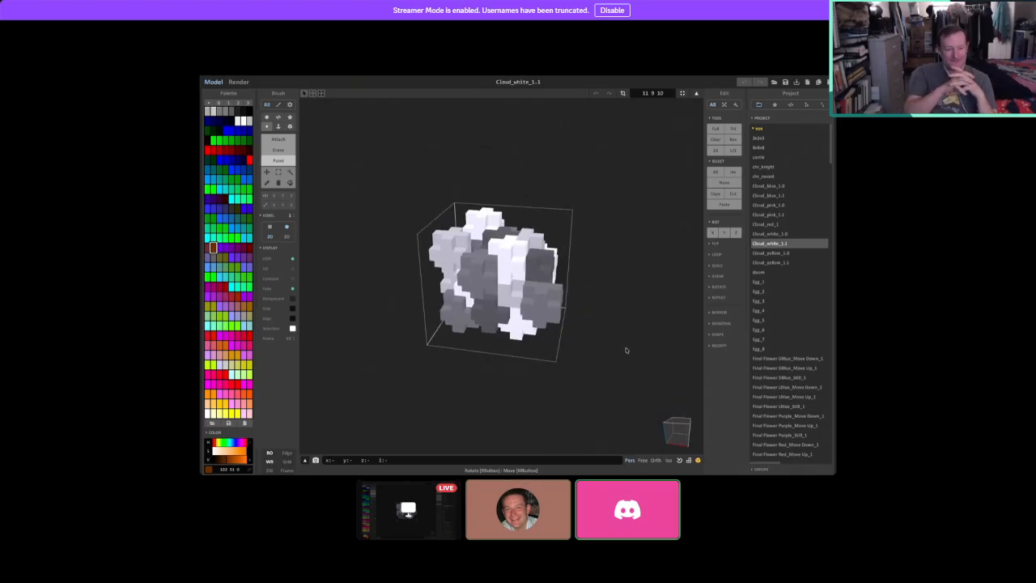
pyautogui.moveTo(626, 350); pyautogui.dragTo(599, 367, button='right')
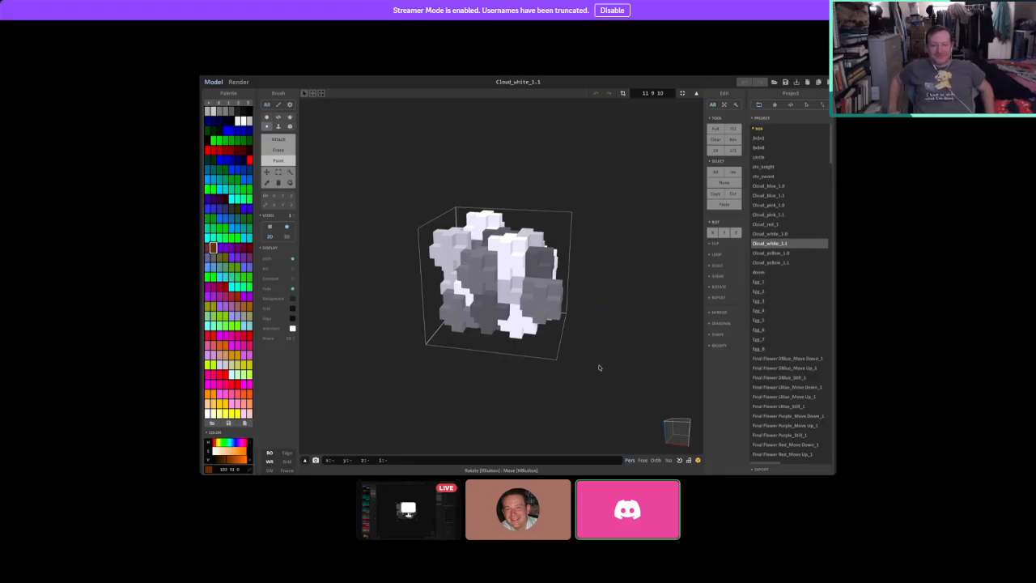
pyautogui.moveTo(603, 333); pyautogui.dragTo(546, 296, button='right')
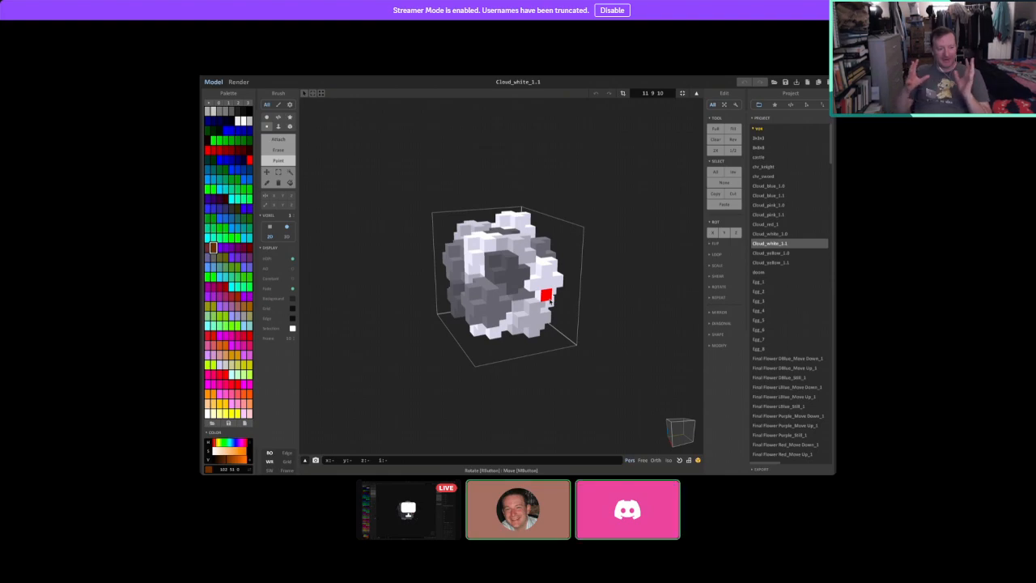
pyautogui.moveTo(634, 277)
pyautogui.mouseDown(button='right')
pyautogui.moveTo(567, 306)
pyautogui.moveTo(475, 243)
pyautogui.moveTo(381, 248)
pyautogui.moveTo(637, 266)
pyautogui.moveTo(624, 292)
pyautogui.moveTo(474, 235)
pyautogui.moveTo(615, 275)
pyautogui.mouseUp(button='right')
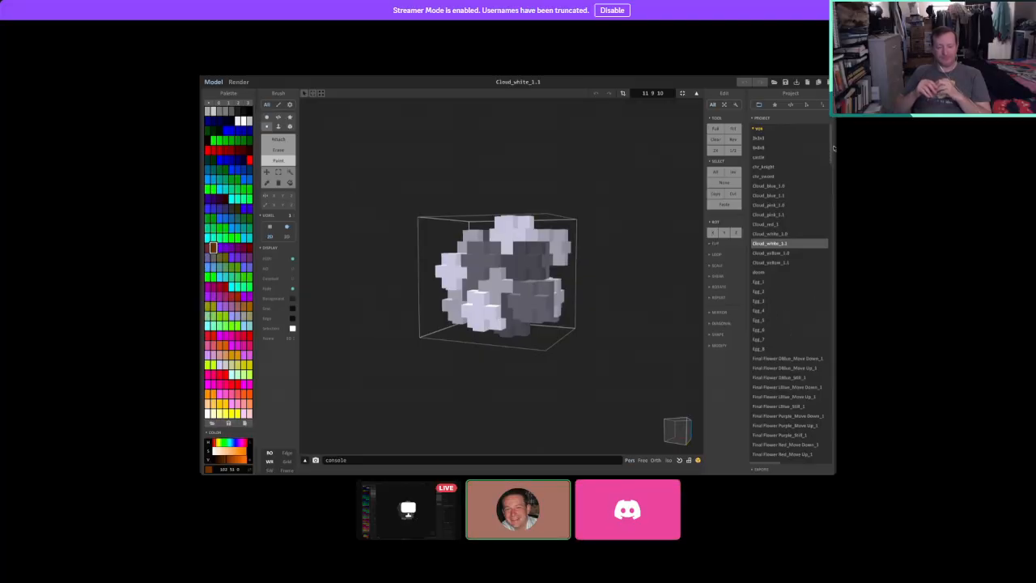
# Open the Final Gertrude standing_1 goose and the Final Trophy Sign_5.2 model, viewing each from an angle.
pyautogui.scroll(-1, 831, 150)
pyautogui.scroll(-10, 793, 325)
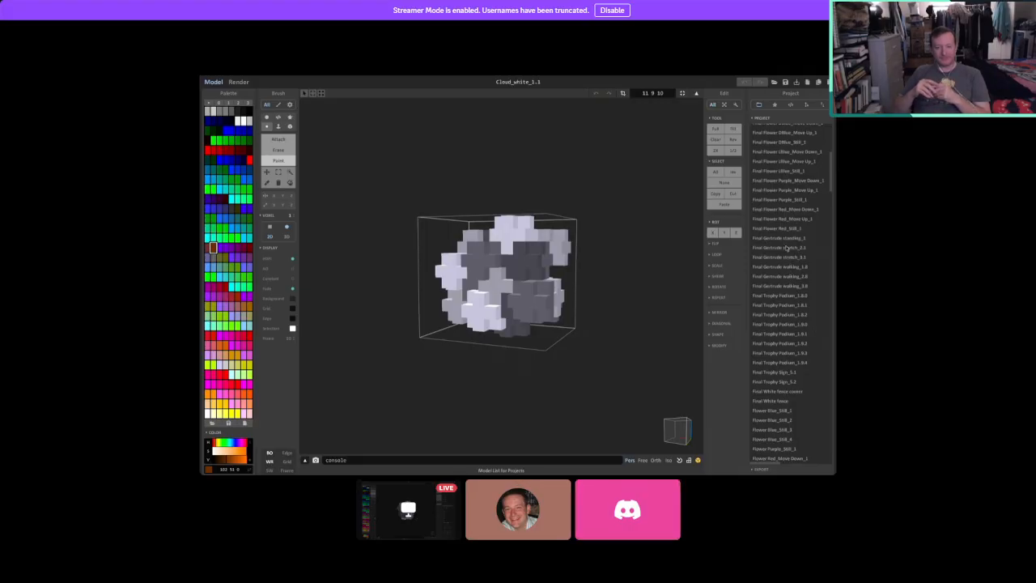
pyautogui.click(787, 248)
pyautogui.click(784, 239)
pyautogui.moveTo(502, 310); pyautogui.dragTo(559, 303, button='right')
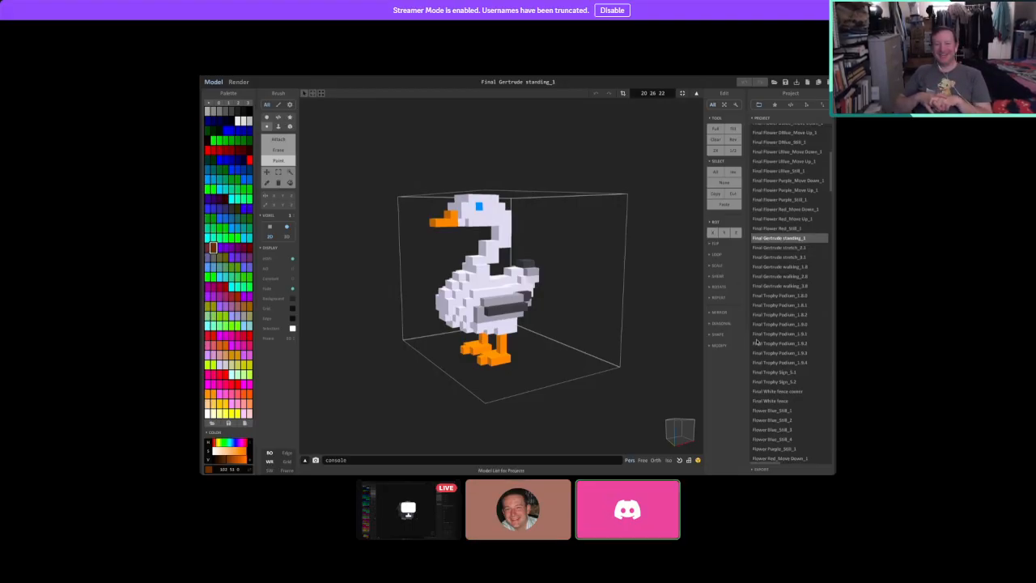
pyautogui.click(777, 382)
pyautogui.moveTo(664, 356); pyautogui.dragTo(535, 404, button='right')
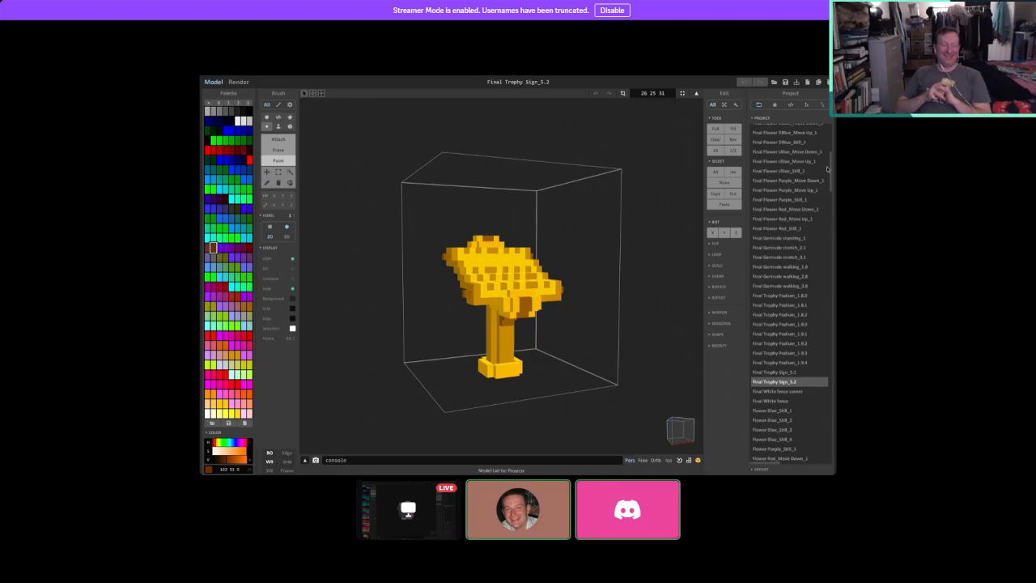
# Flip repeatedly between the Final Gertrude standing_1, stretch_2.1 and stretch_3.1 models to preview the wing-stretch animation.
pyautogui.scroll(3, 826, 194)
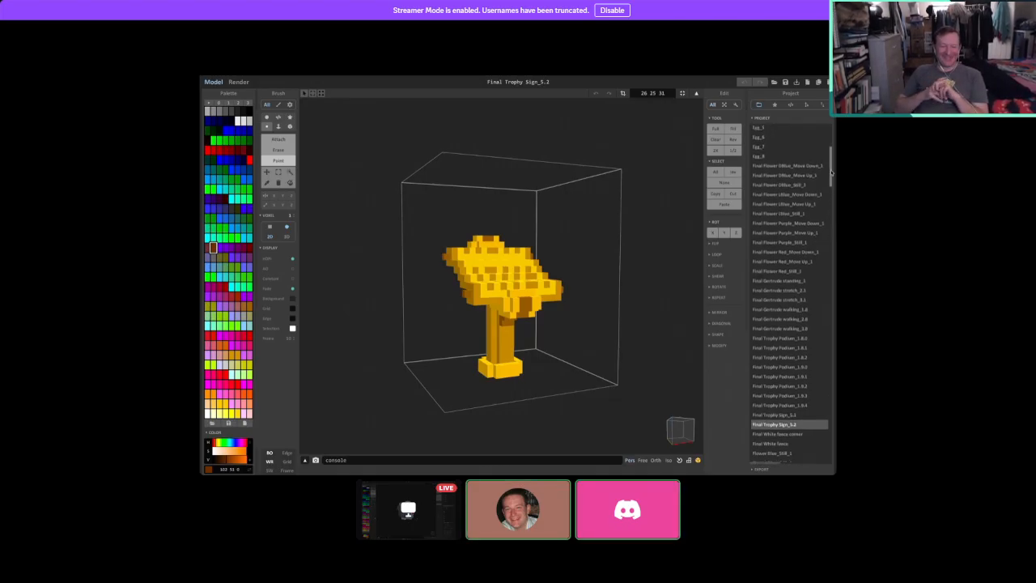
pyautogui.click(776, 264)
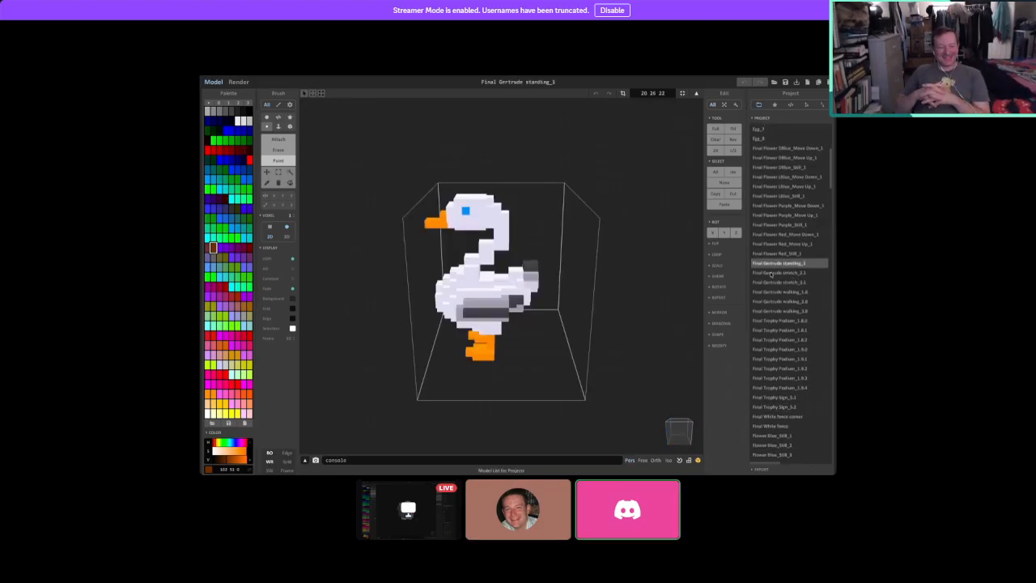
pyautogui.click(774, 273)
pyautogui.click(776, 282)
pyautogui.click(775, 272)
pyautogui.click(776, 290)
pyautogui.click(779, 264)
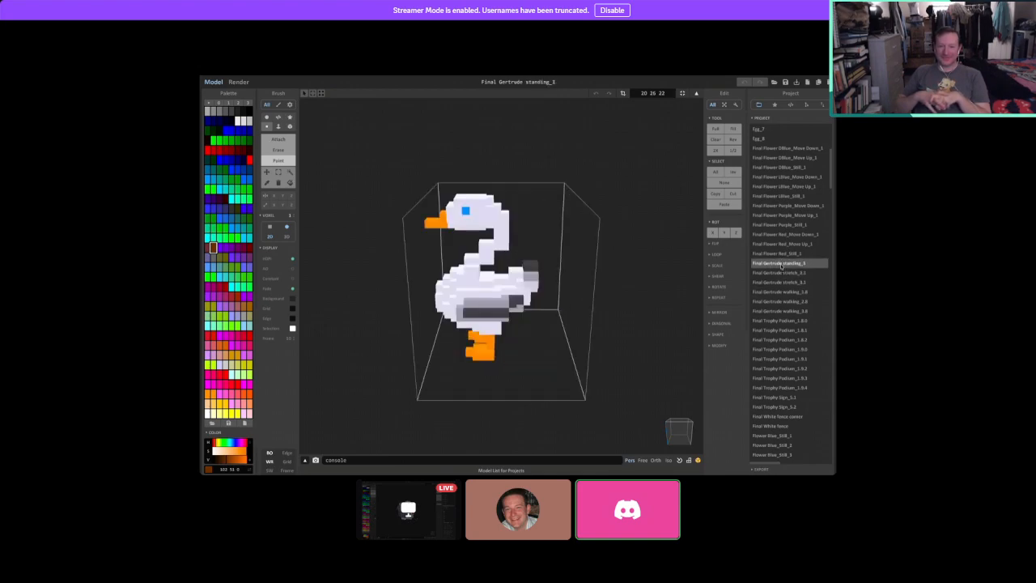
pyautogui.click(780, 273)
pyautogui.click(781, 282)
pyautogui.click(782, 274)
pyautogui.click(781, 282)
pyautogui.click(781, 274)
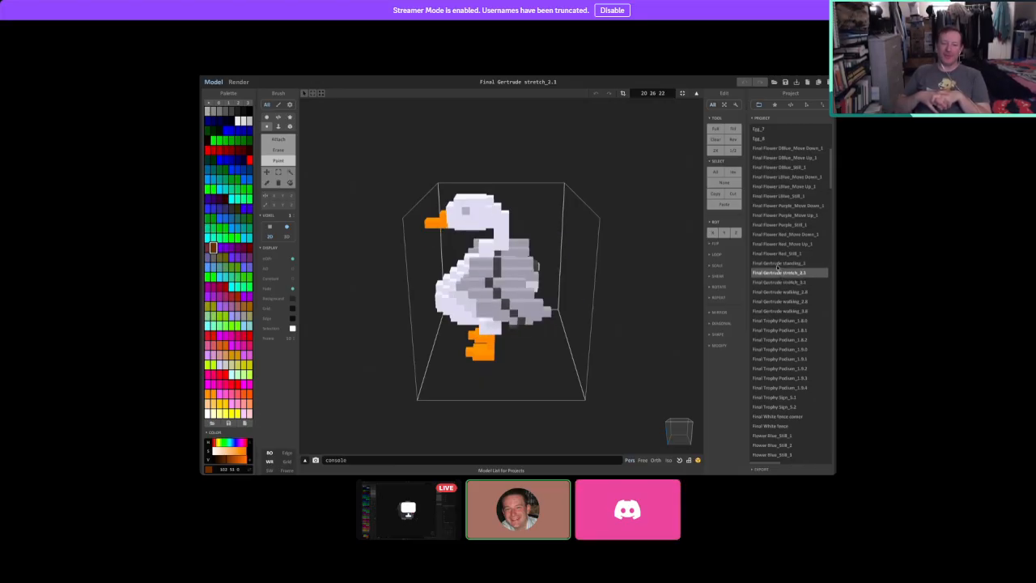
pyautogui.click(779, 264)
pyautogui.click(779, 273)
pyautogui.click(779, 282)
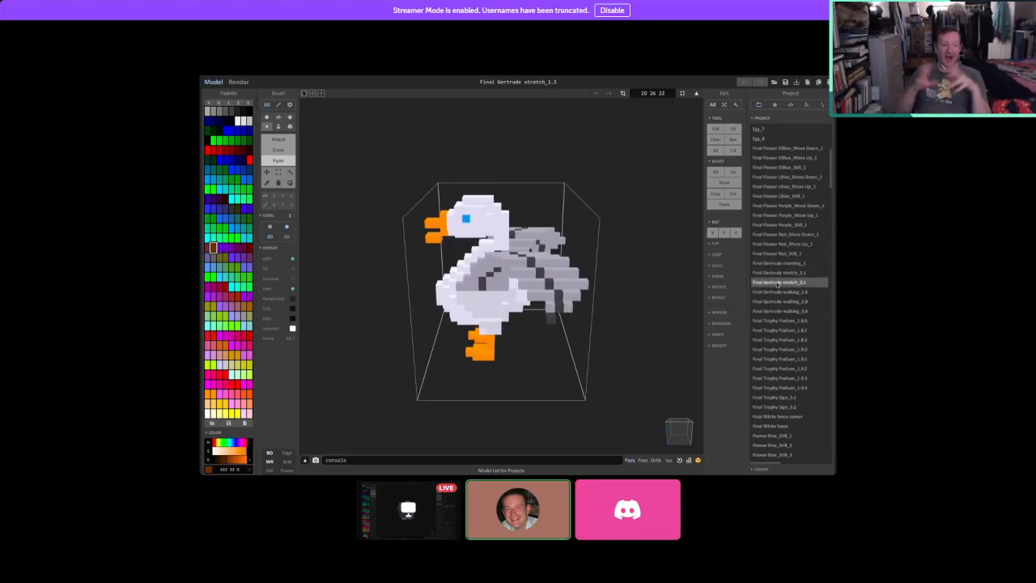
pyautogui.click(780, 272)
pyautogui.click(779, 281)
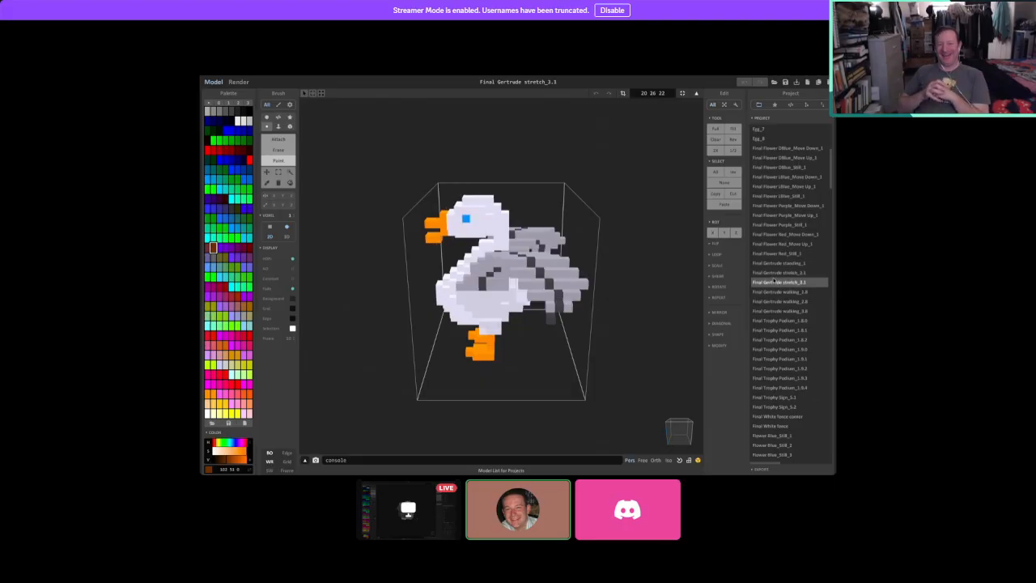
# Inspect the spread wings and open beak of Final Gertrude stretch_3.1 from the side and front.
pyautogui.moveTo(482, 356)
pyautogui.mouseDown(button='right')
pyautogui.moveTo(520, 363)
pyautogui.moveTo(453, 356)
pyautogui.moveTo(493, 359)
pyautogui.mouseUp(button='right')
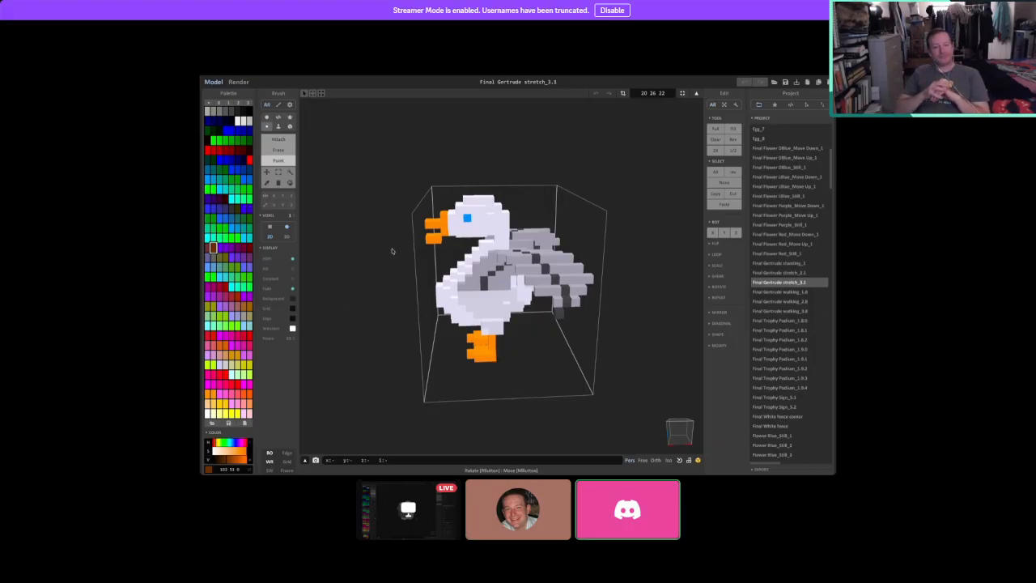
pyautogui.moveTo(415, 244); pyautogui.dragTo(469, 234, button='right')
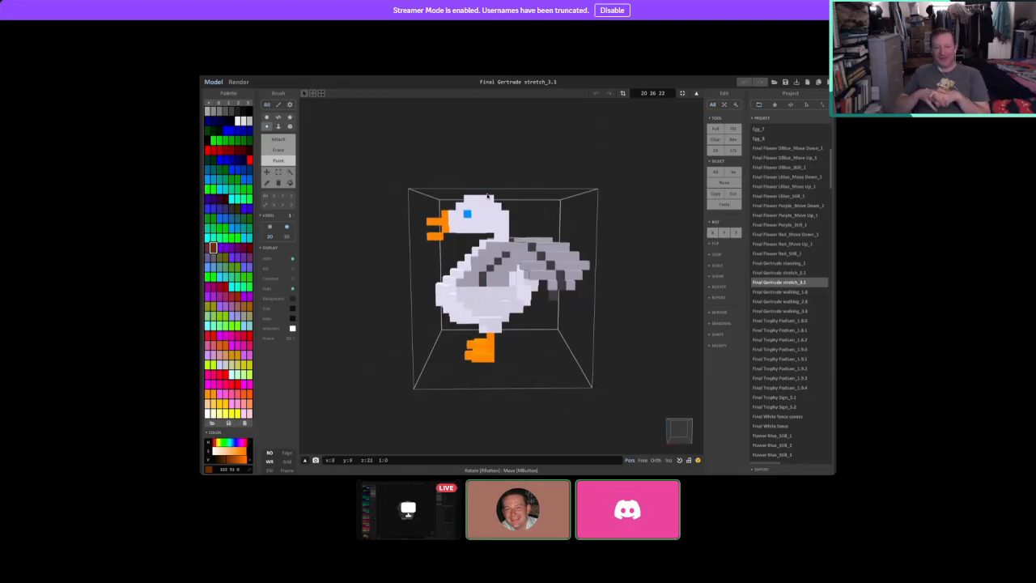
pyautogui.moveTo(370, 200); pyautogui.dragTo(597, 213, button='right')
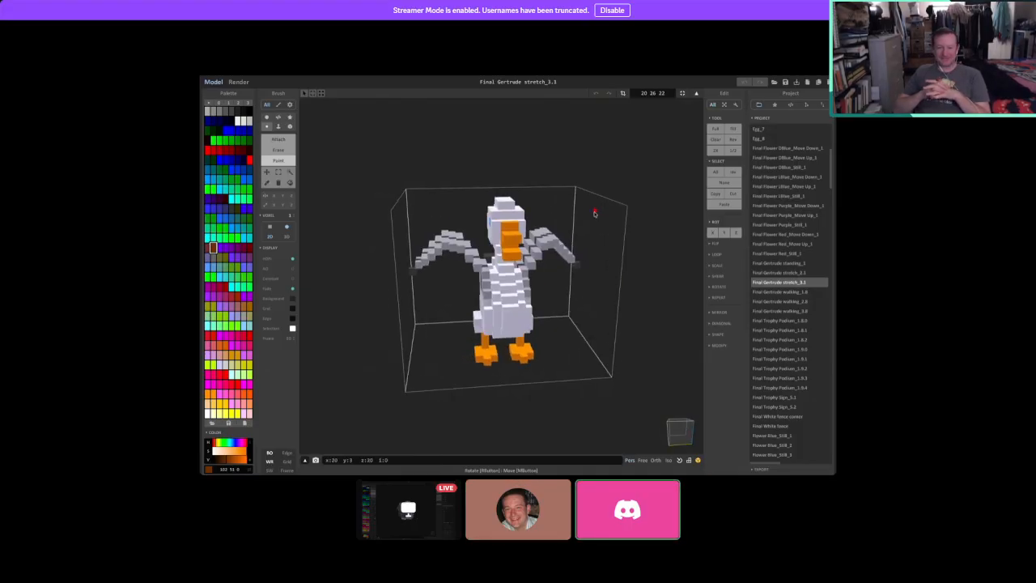
pyautogui.moveTo(564, 176); pyautogui.dragTo(474, 177, button='right')
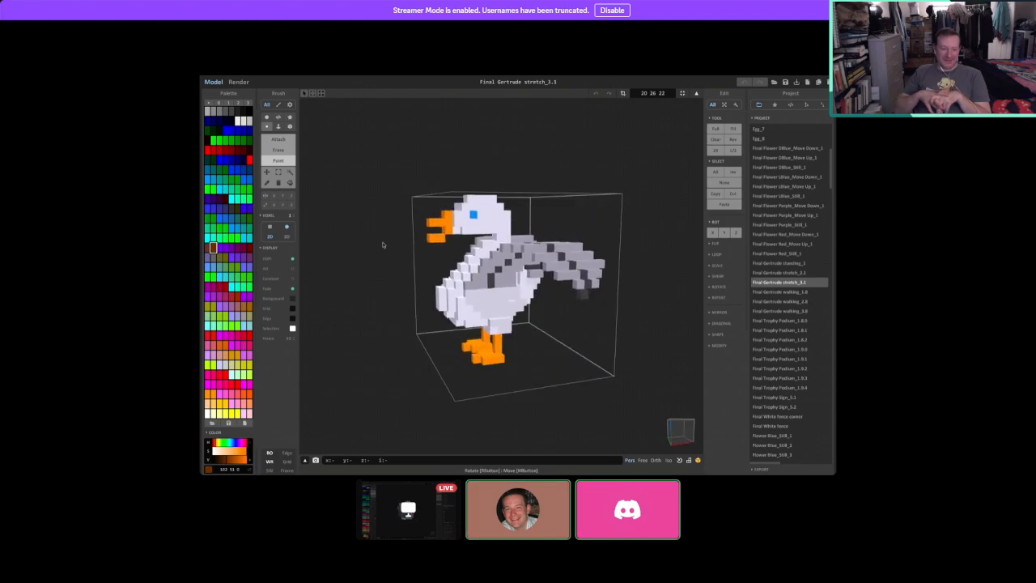
pyautogui.moveTo(395, 290)
pyautogui.mouseDown(button='right')
pyautogui.moveTo(405, 301)
pyautogui.moveTo(380, 301)
pyautogui.moveTo(399, 304)
pyautogui.mouseUp(button='right')
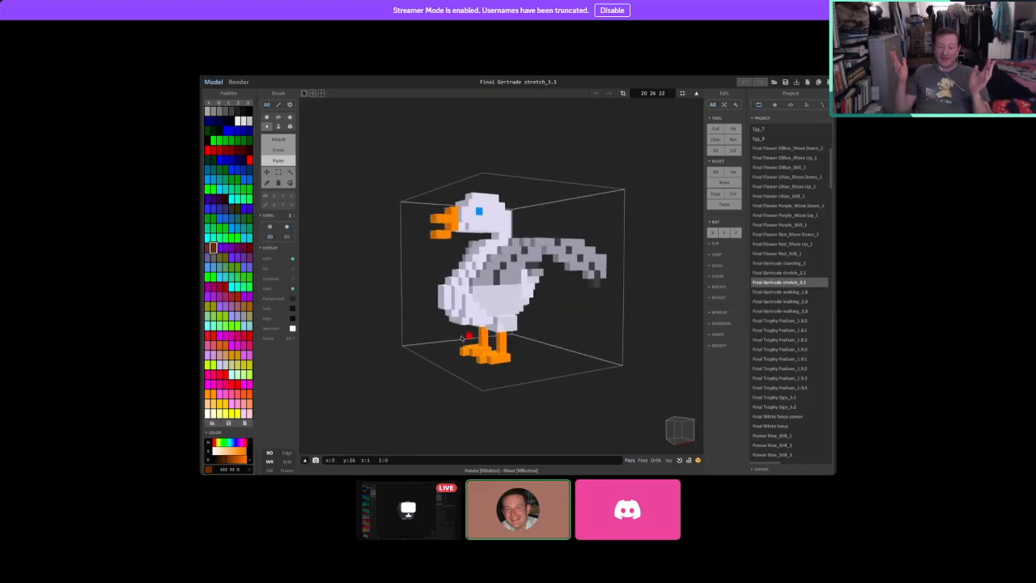
pyautogui.moveTo(465, 347); pyautogui.dragTo(529, 320, button='right')
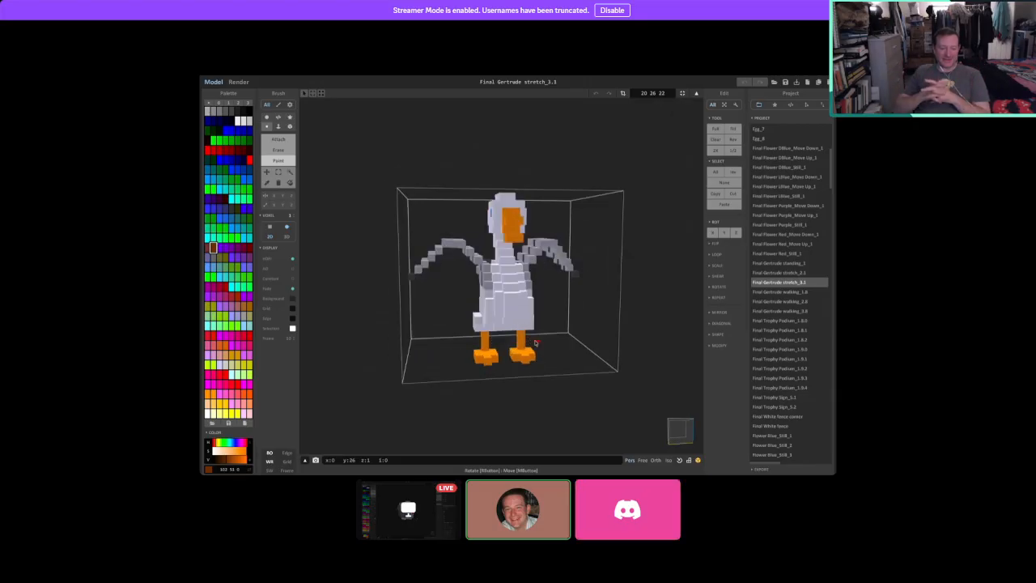
pyautogui.moveTo(511, 379); pyautogui.dragTo(479, 363, button='right')
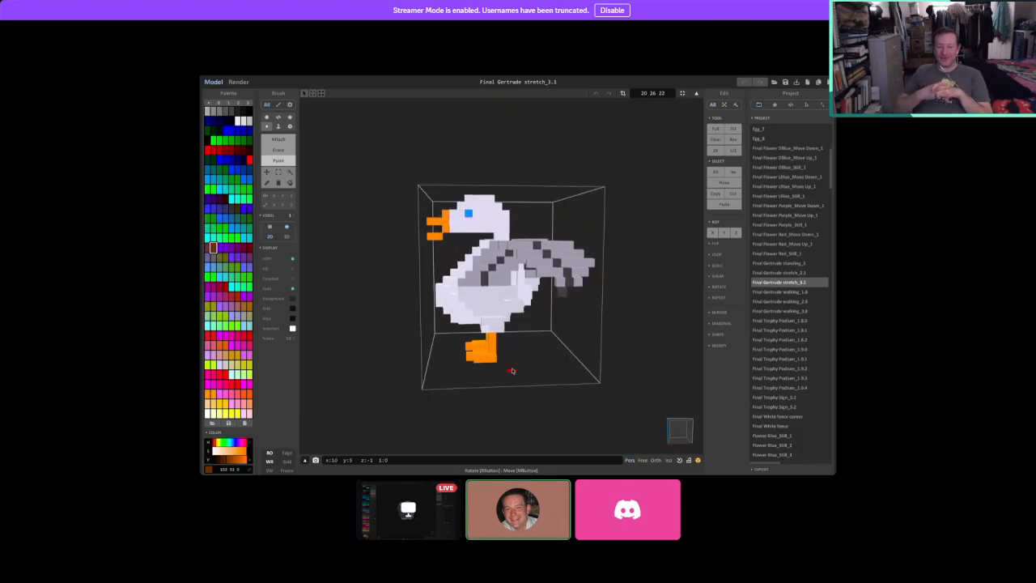
# Open Final Gertrude stretch_2.1 and examine its half-raised wings from several front angles.
pyautogui.click(785, 274)
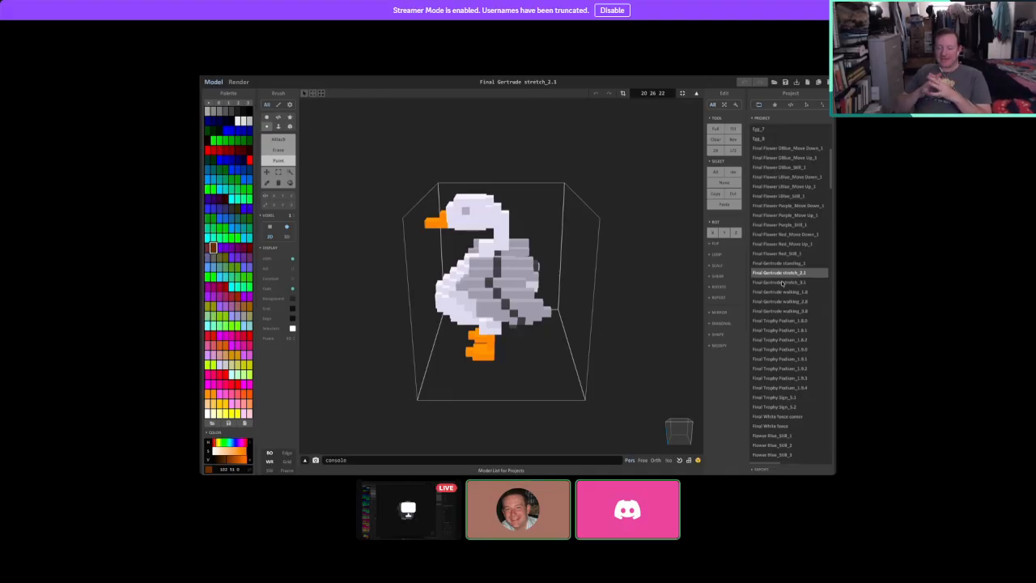
pyautogui.moveTo(645, 340); pyautogui.dragTo(593, 358, button='right')
pyautogui.moveTo(530, 338); pyautogui.dragTo(377, 291, button='right')
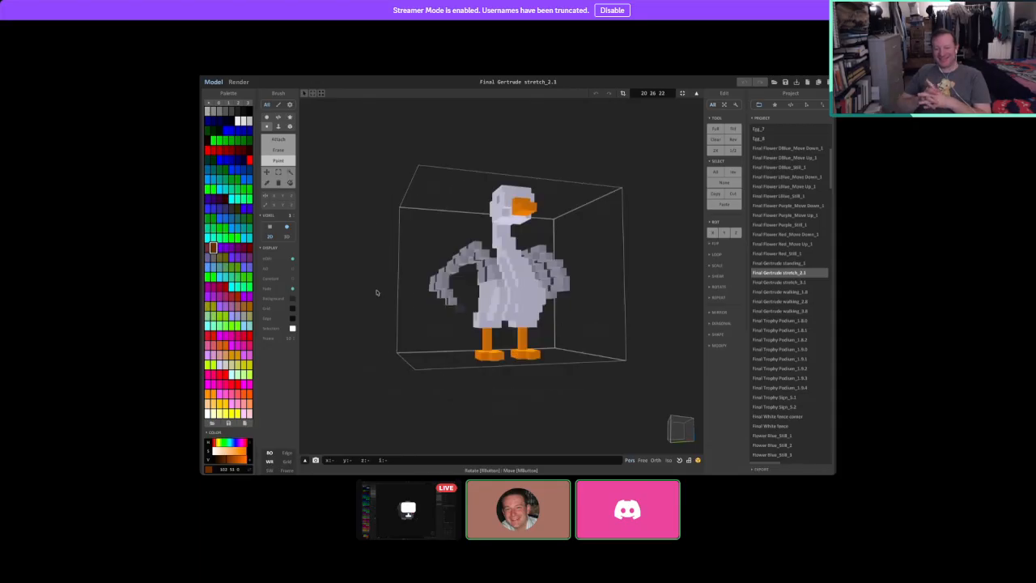
pyautogui.moveTo(618, 356); pyautogui.dragTo(592, 378, button='right')
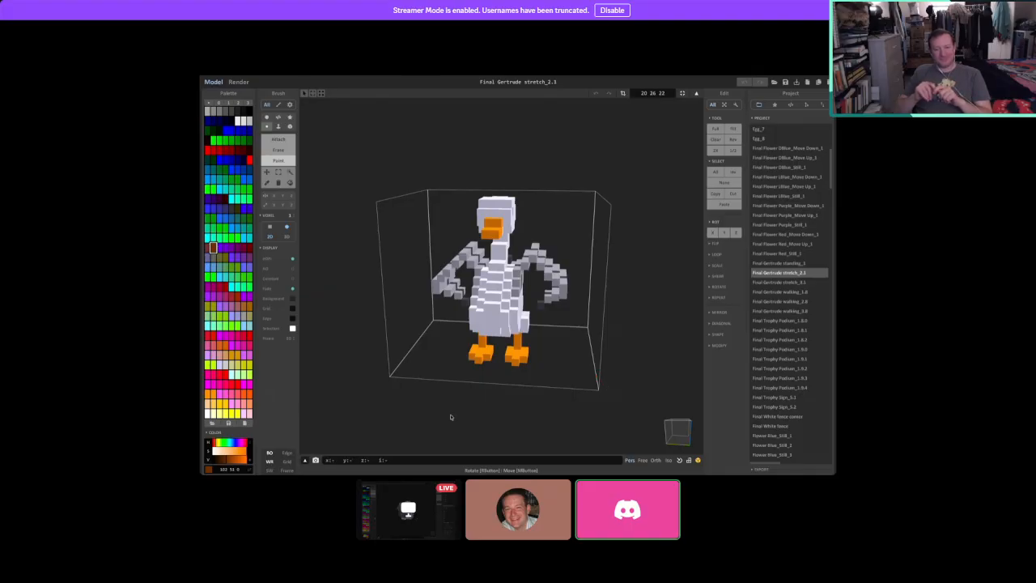
pyautogui.moveTo(451, 417); pyautogui.dragTo(457, 383, button='right')
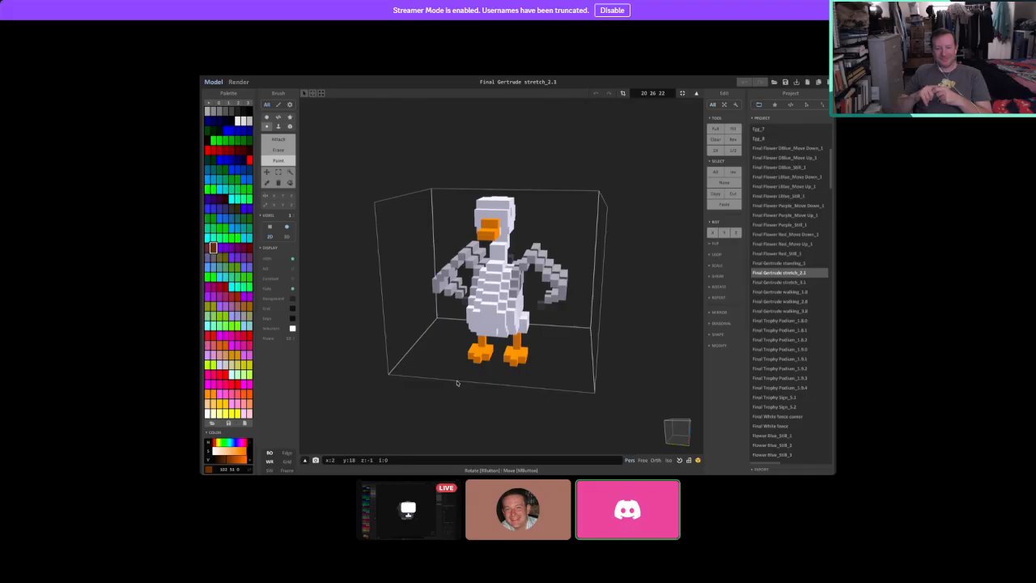
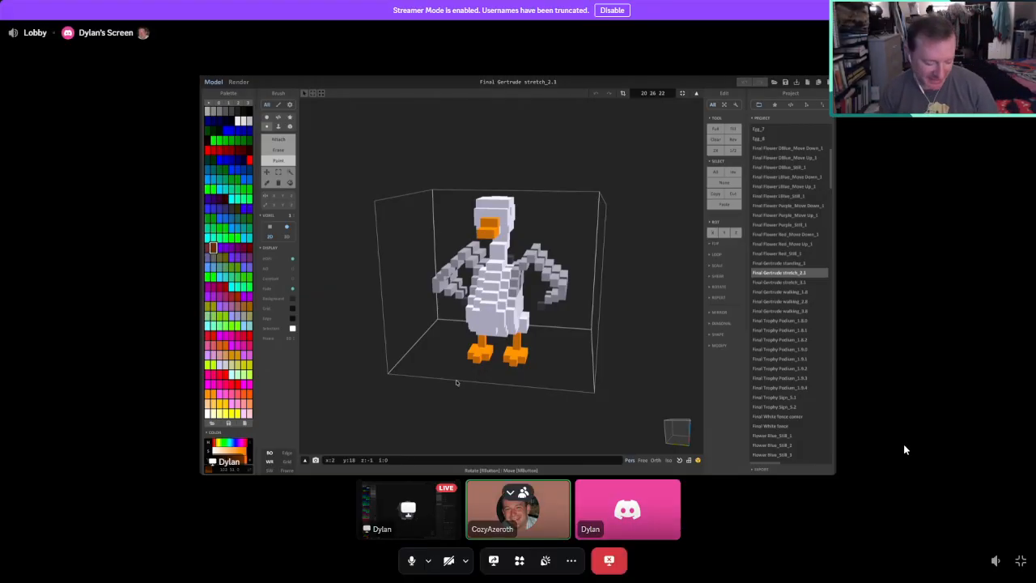
# Switch to the web browser and start SimCity 2000 Special Edition in the Internet Archive emulator.
pyautogui.press('super')
pyautogui.click(773, 538)
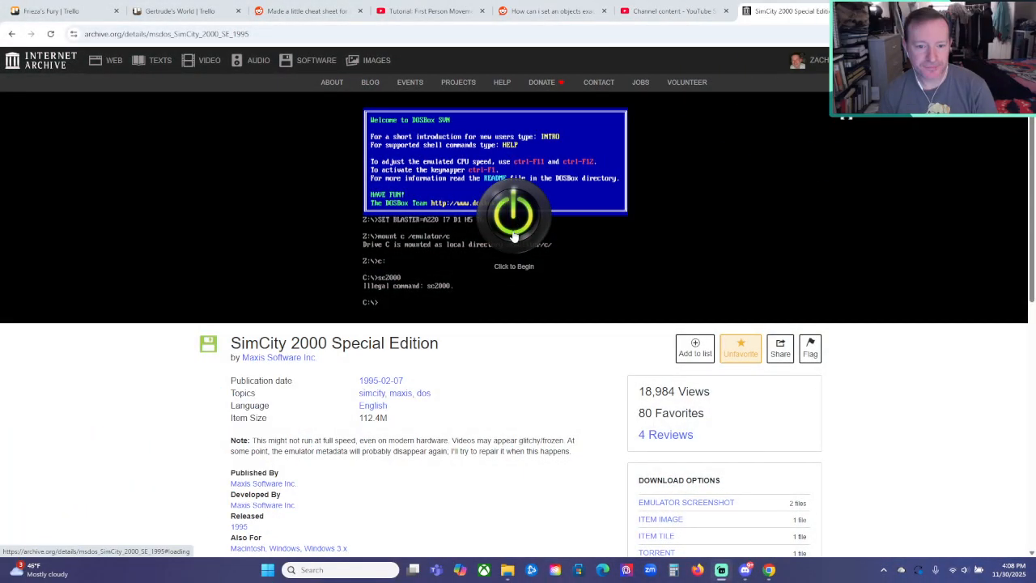
pyautogui.click(514, 220)
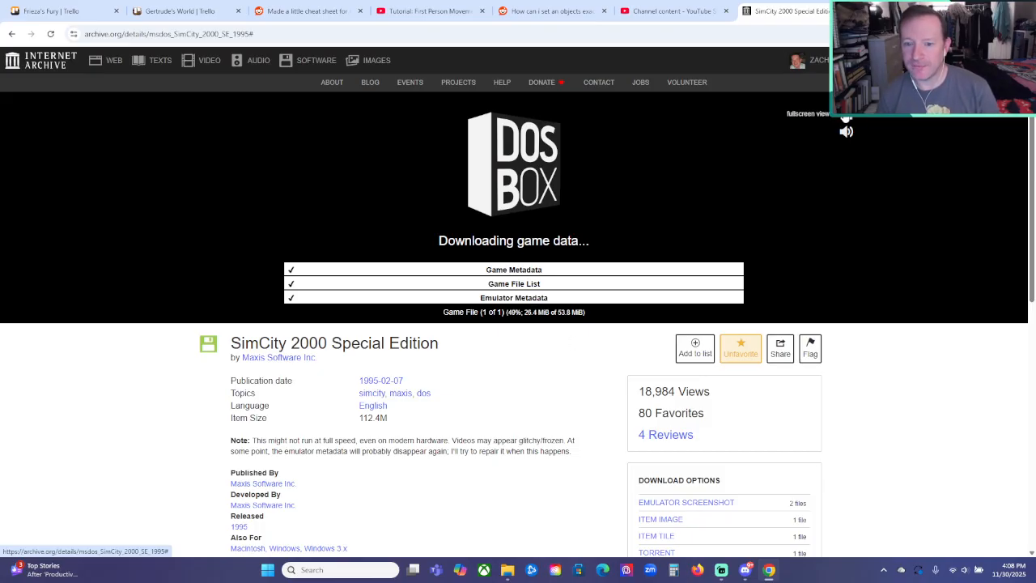
# Close the Internet Archive emulator tab and clear the open windows to reach the desktop.
pyautogui.hotkey('ctrl', 'w')
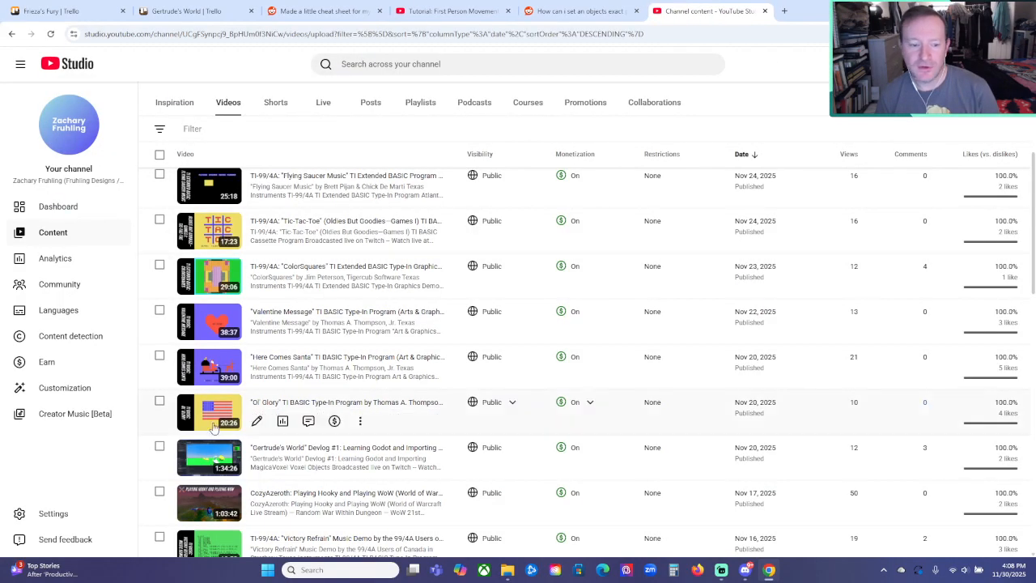
pyautogui.click(268, 570)
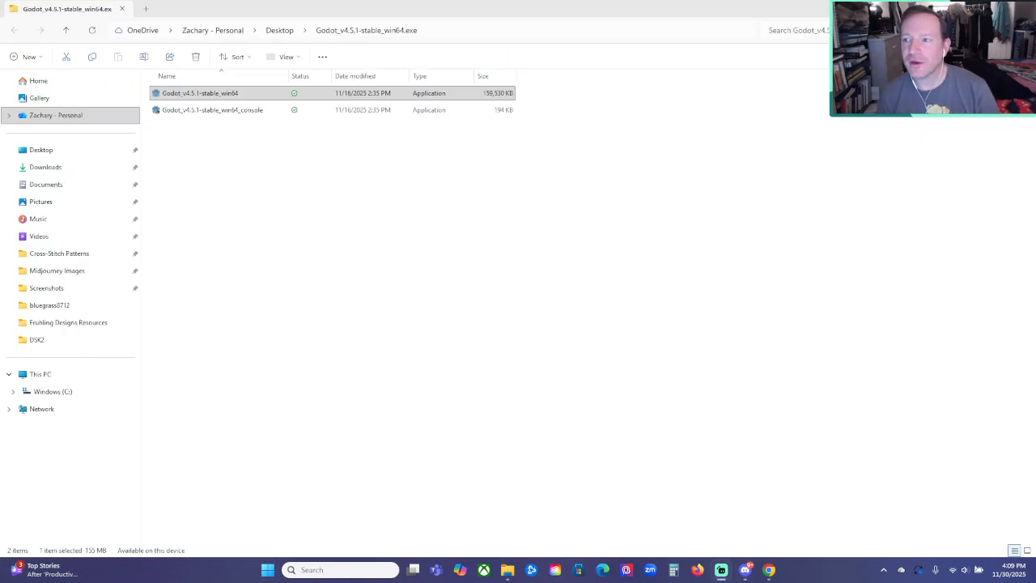
pyautogui.click(973, 9)
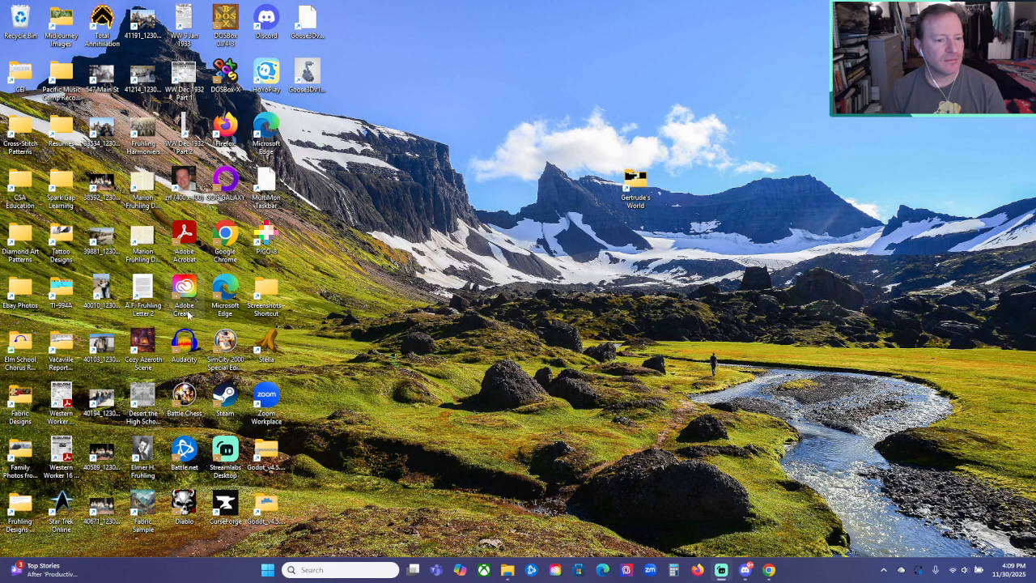
# Switch to GOG Galaxy and launch SimCity 2000 Special Edition from the owned games.
pyautogui.doubleClick(235, 340)
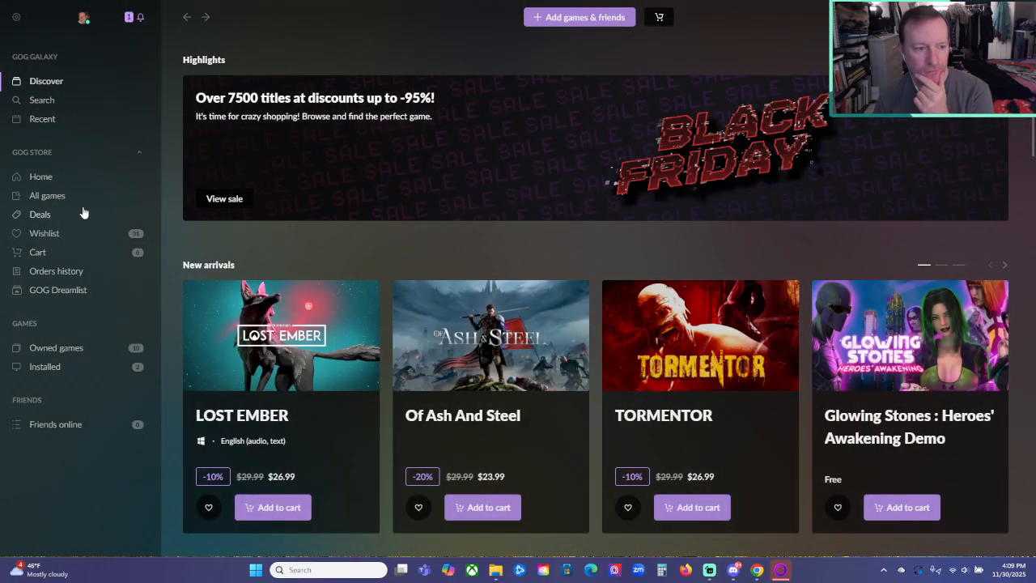
pyautogui.click(64, 351)
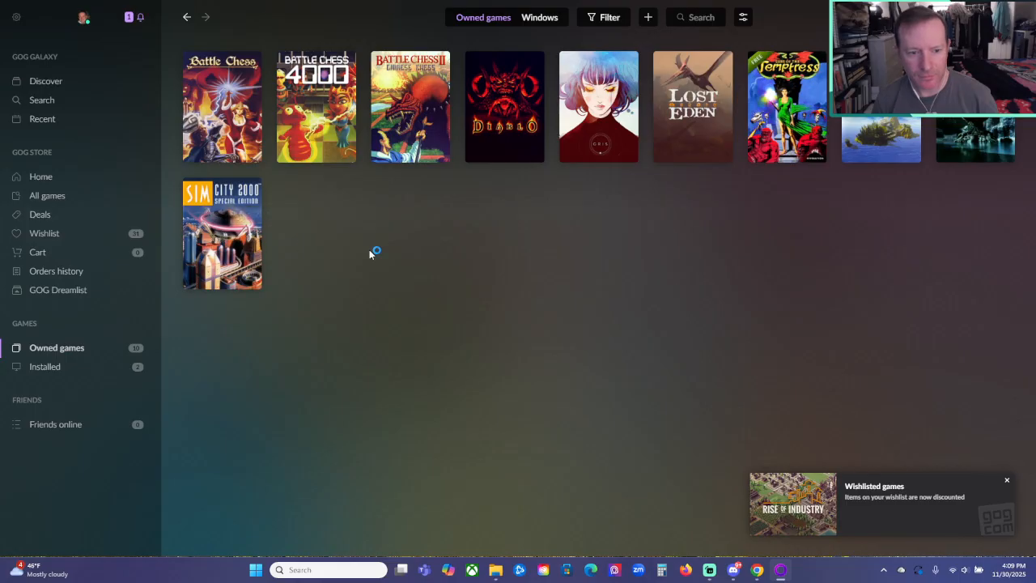
pyautogui.click(236, 231)
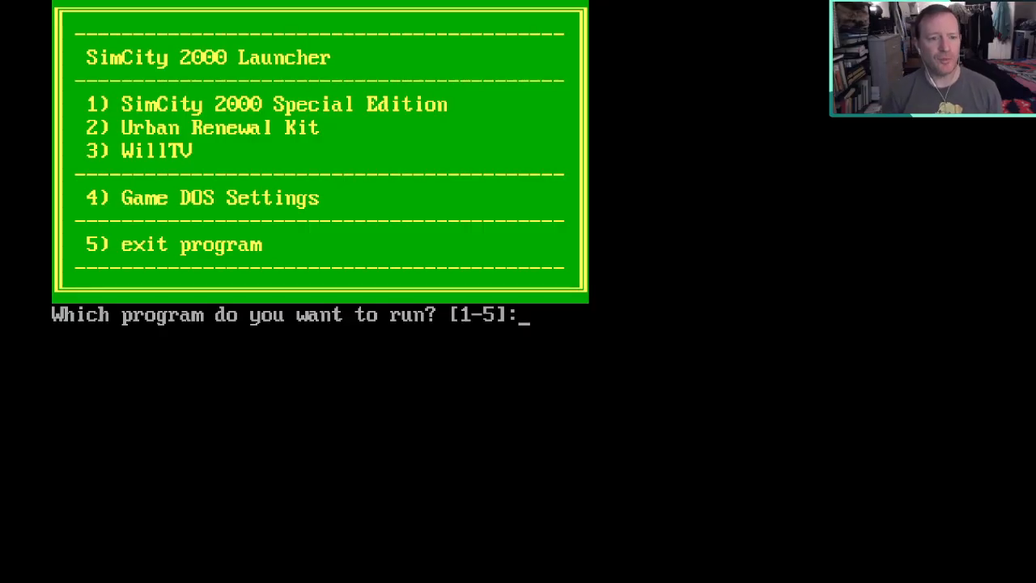
pyautogui.press('1')
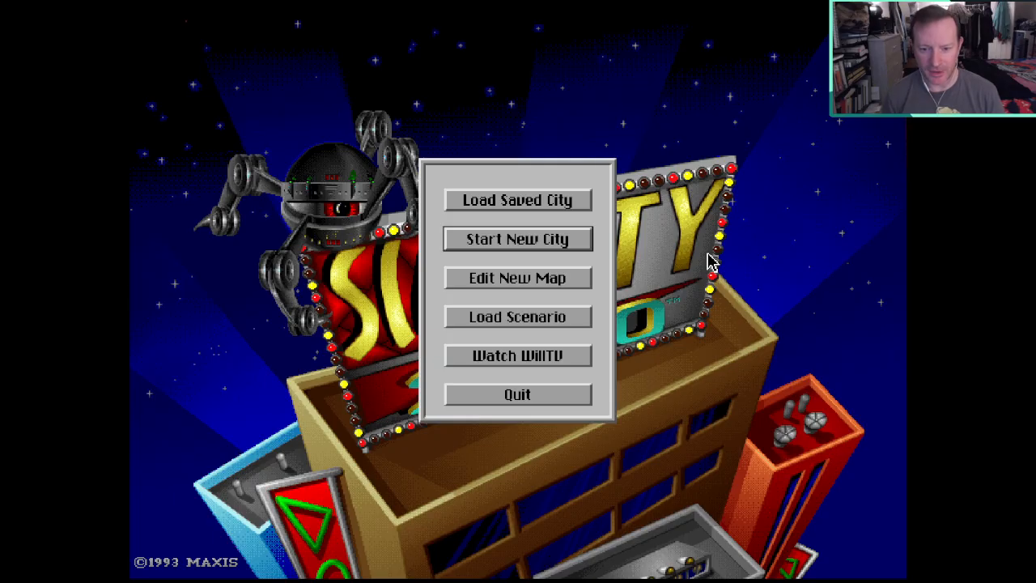
# Start a new city named New City on Easy with $20,000 in 1900 and dismiss the founding newspaper.
pyautogui.press('Return')
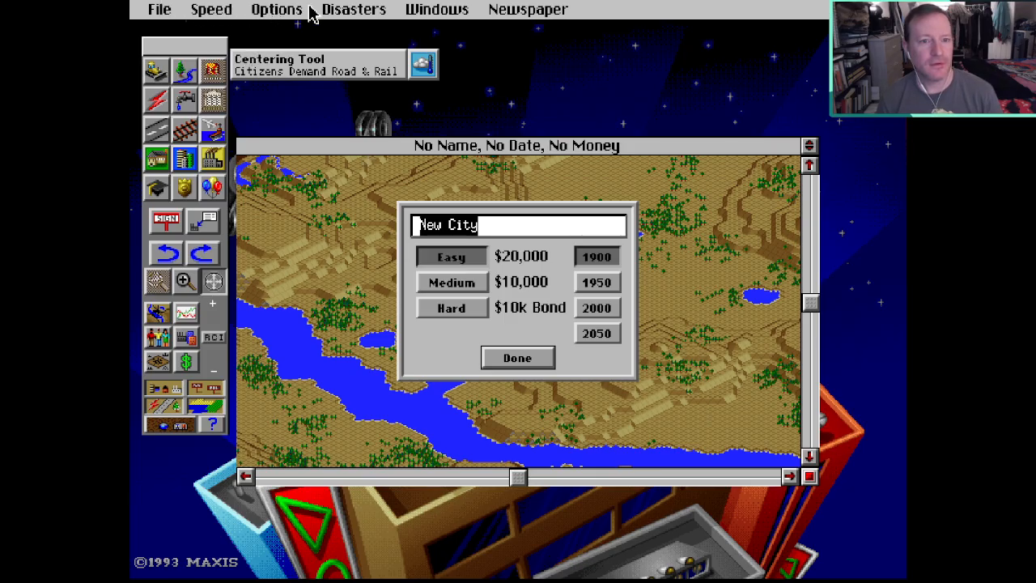
pyautogui.click(507, 356)
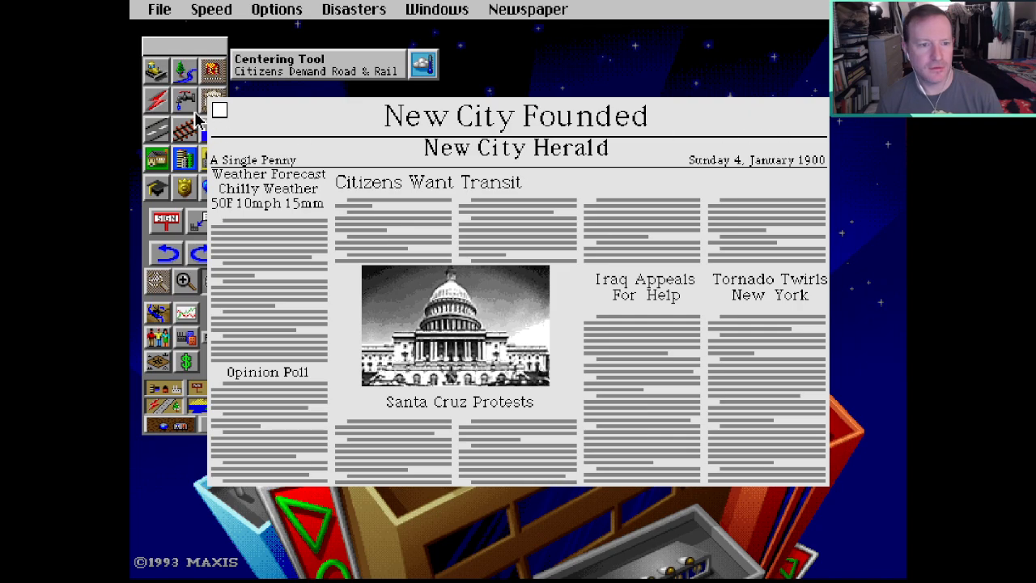
pyautogui.click(225, 113)
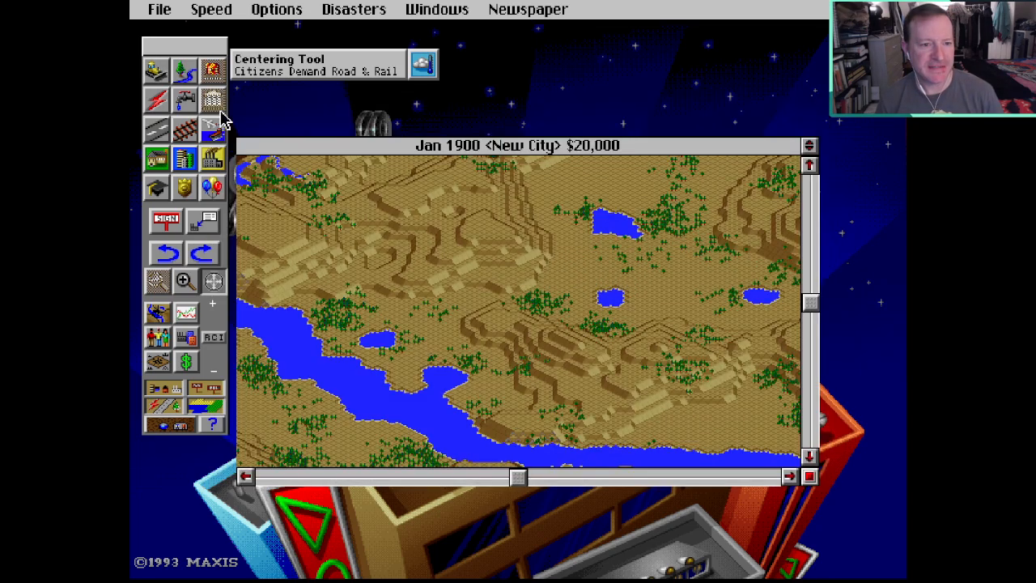
# Check the game's option and speed settings, and switch the music off and back on.
pyautogui.click(293, 18)
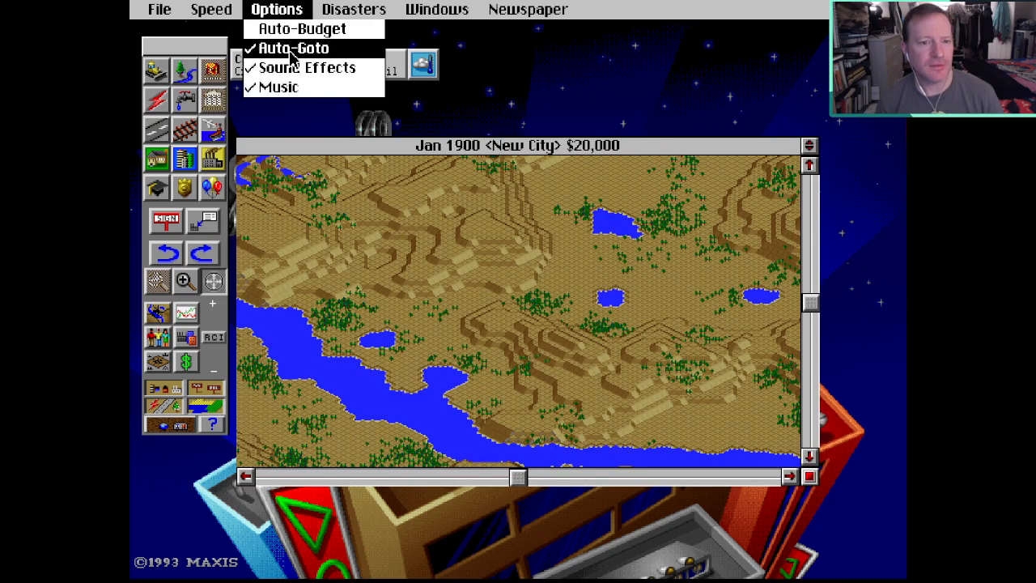
pyautogui.click(295, 10)
pyautogui.click(219, 11)
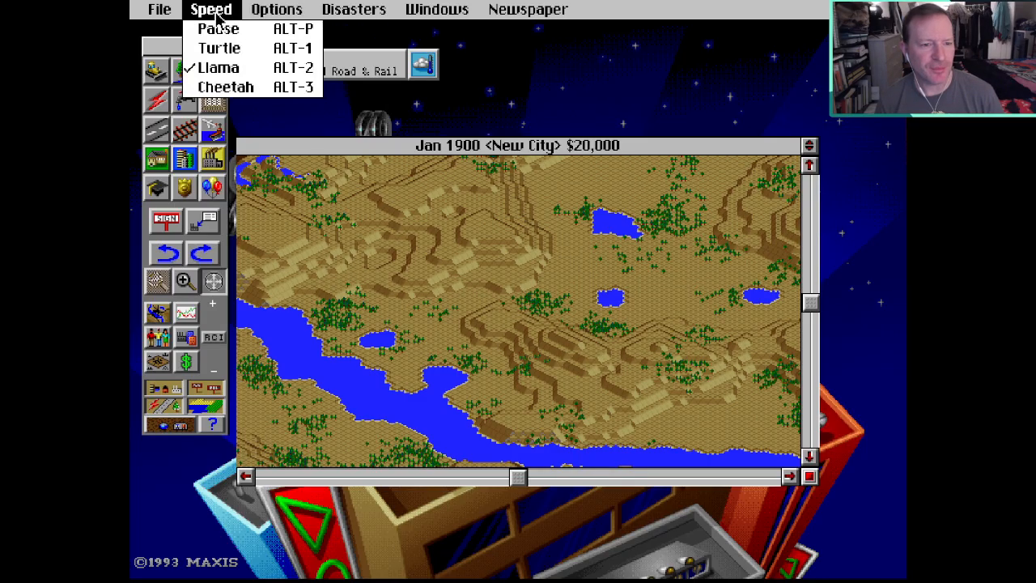
pyautogui.click(261, 12)
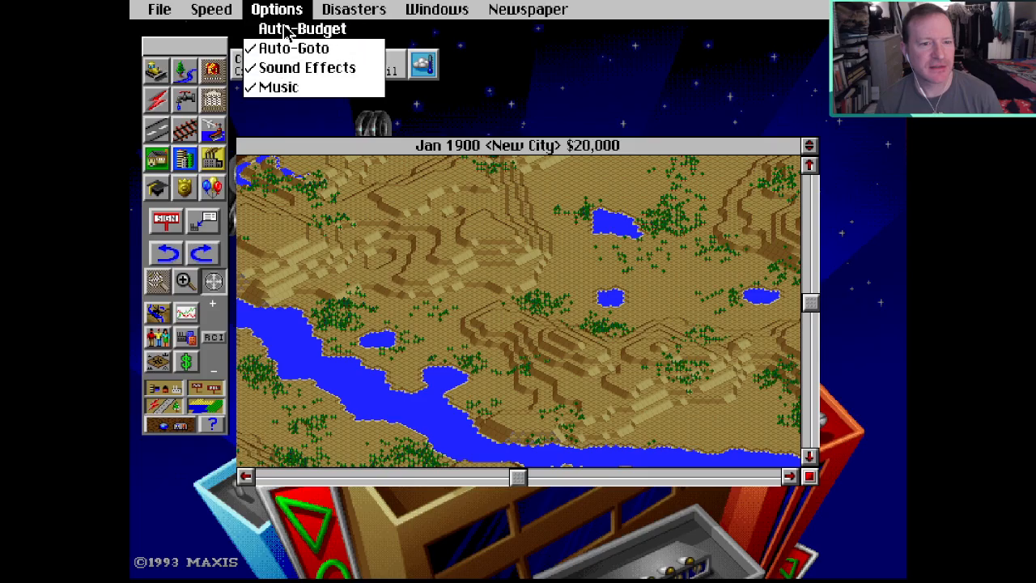
pyautogui.click(289, 103)
pyautogui.click(287, 10)
pyautogui.click(287, 96)
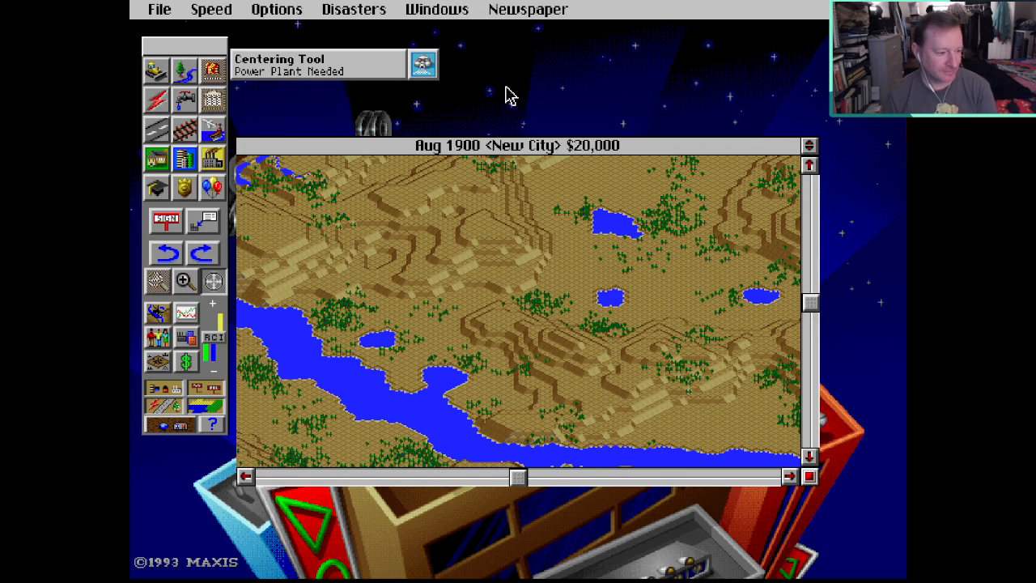
# Restart the background music by toggling it, and accept the January 1901 budget without changes.
pyautogui.click(277, 10)
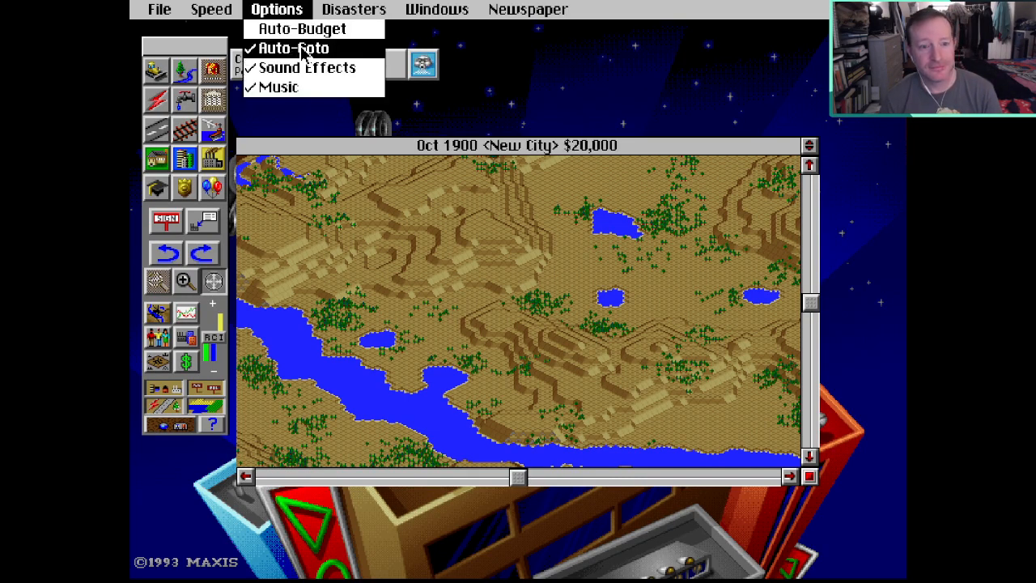
pyautogui.click(303, 86)
pyautogui.click(280, 8)
pyautogui.click(279, 87)
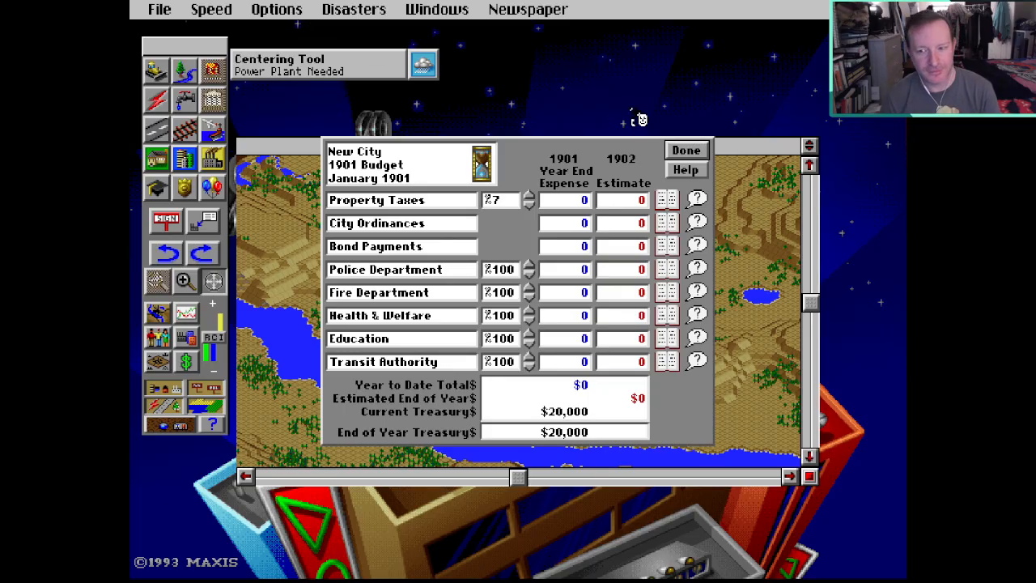
pyautogui.click(697, 150)
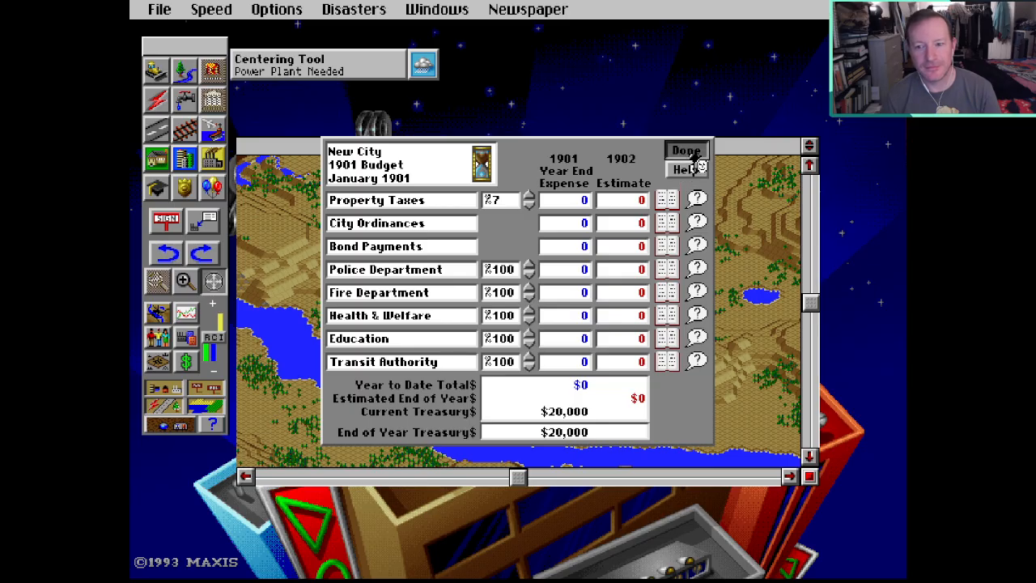
# Toggle the background music off and on several more times to restart the soundtrack.
pyautogui.click(293, 21)
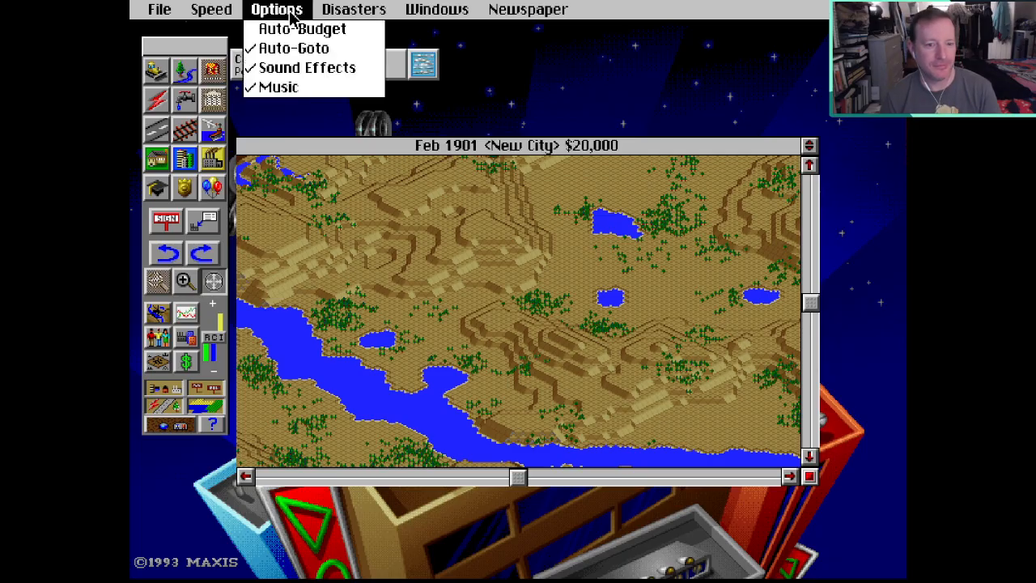
pyautogui.click(305, 92)
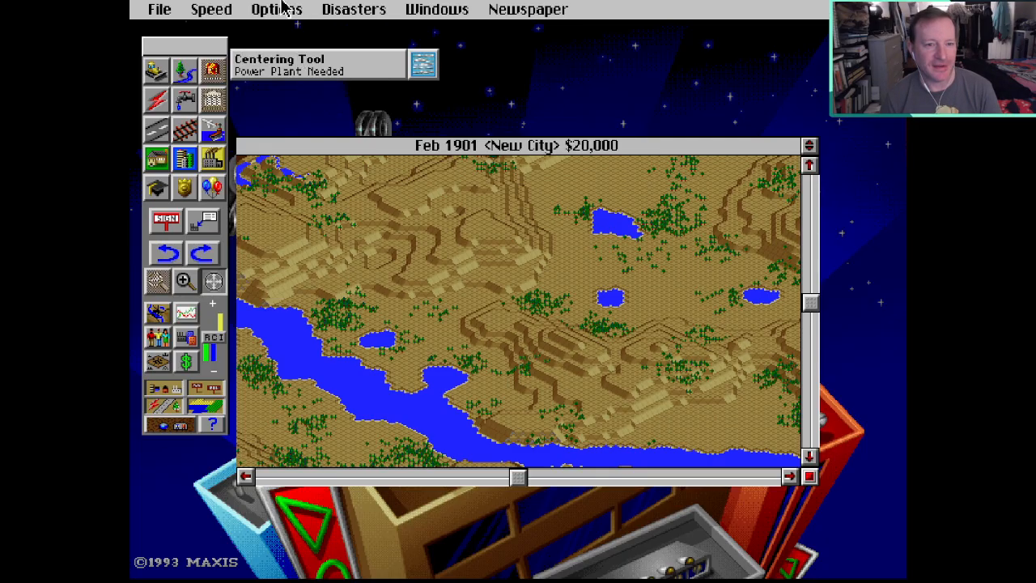
pyautogui.click(289, 9)
pyautogui.click(290, 91)
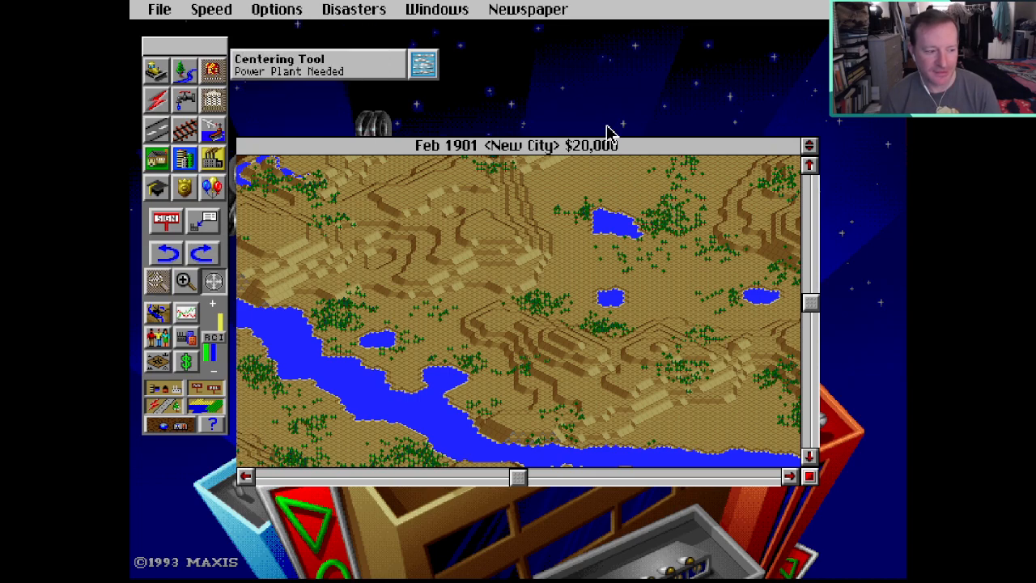
pyautogui.click(269, 10)
pyautogui.click(270, 10)
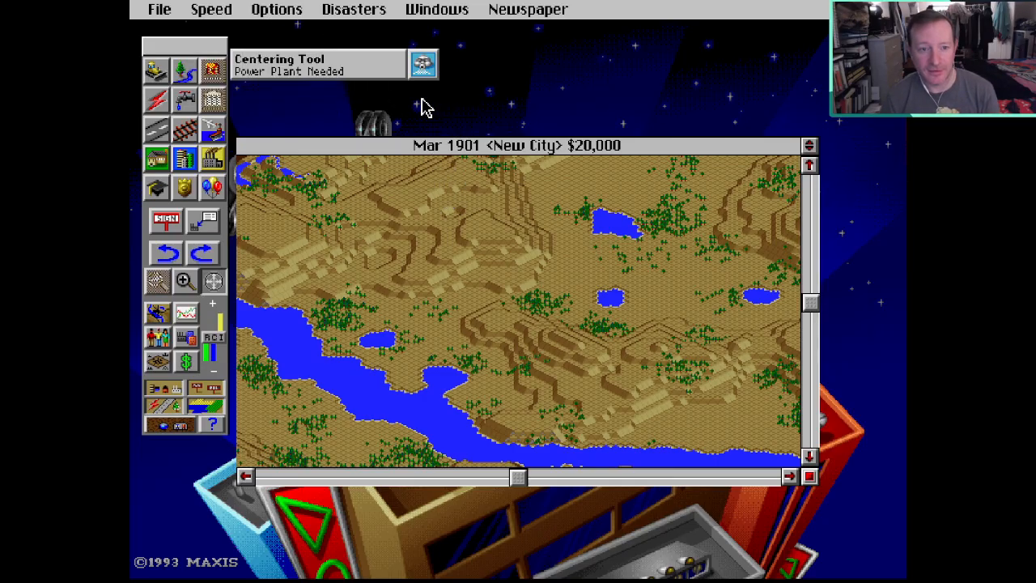
pyautogui.click(274, 12)
pyautogui.click(276, 11)
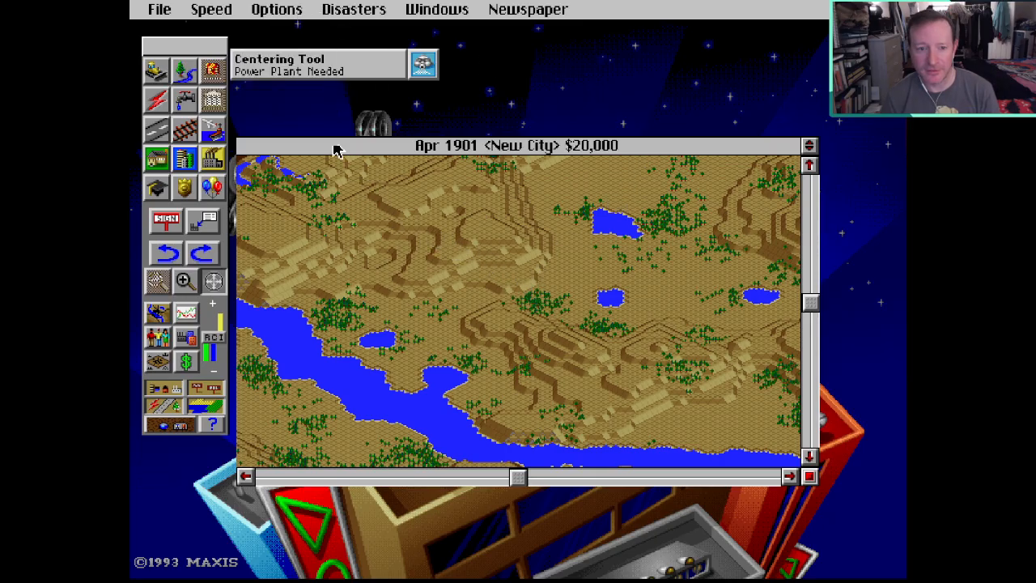
# Recenter the map towards the far corner of the terrain and turn the music off and on again.
pyautogui.click(419, 196)
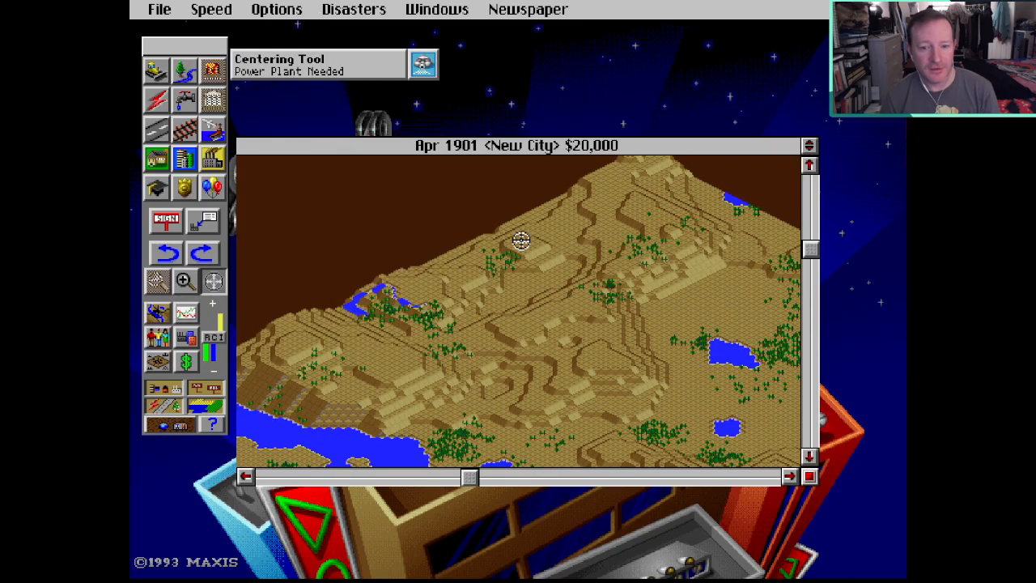
pyautogui.click(597, 297)
pyautogui.click(251, 8)
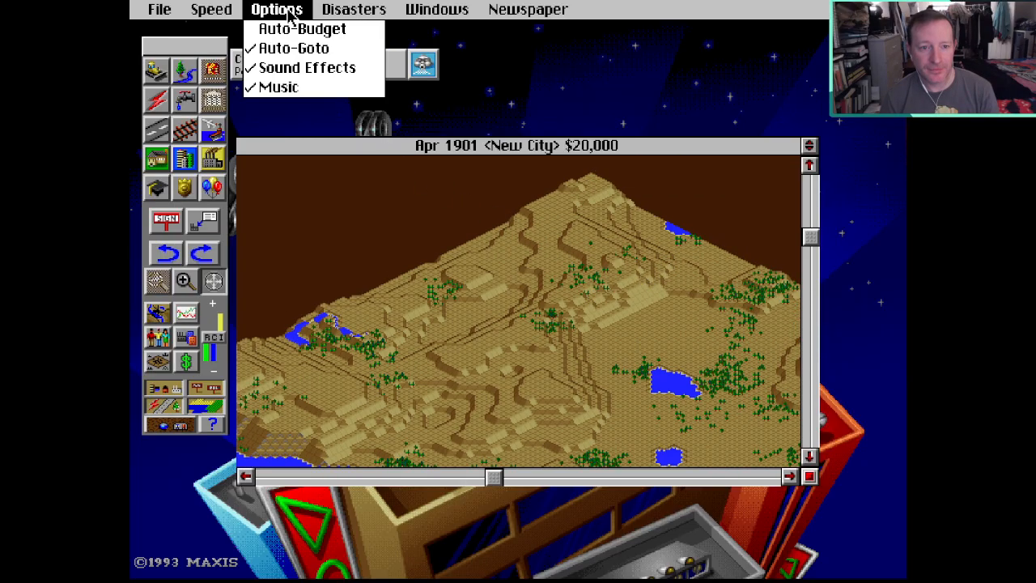
pyautogui.click(308, 101)
pyautogui.click(272, 8)
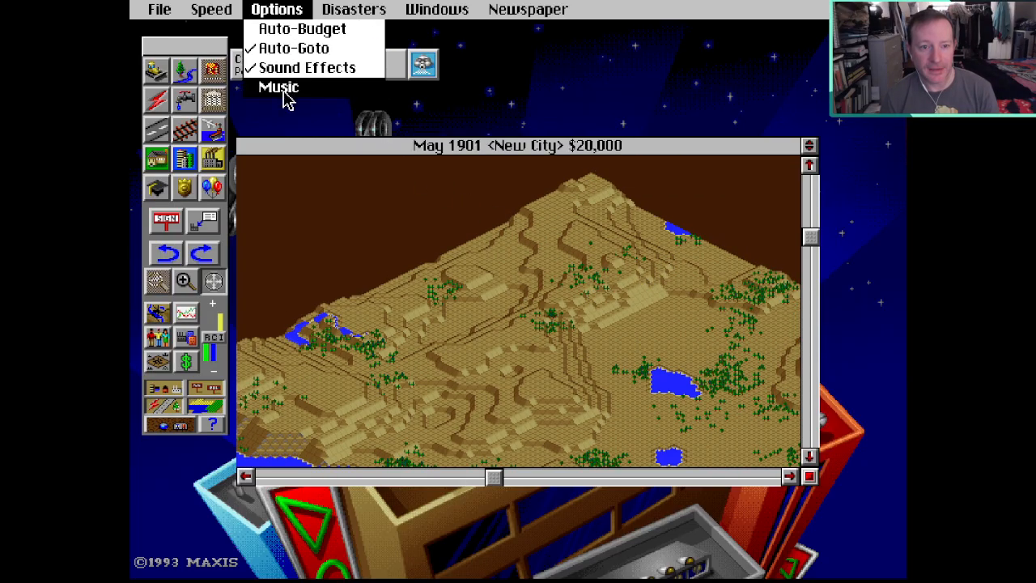
pyautogui.click(285, 91)
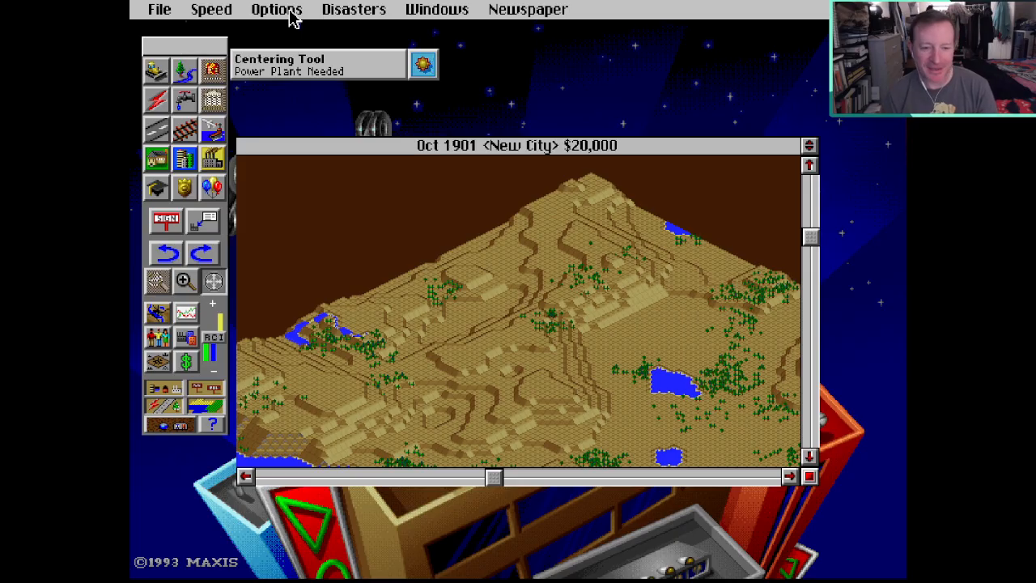
# Toggle the music to restart it again and accept the January 1902 budget without changes.
pyautogui.moveTo(290, 11); pyautogui.dragTo(274, 87)
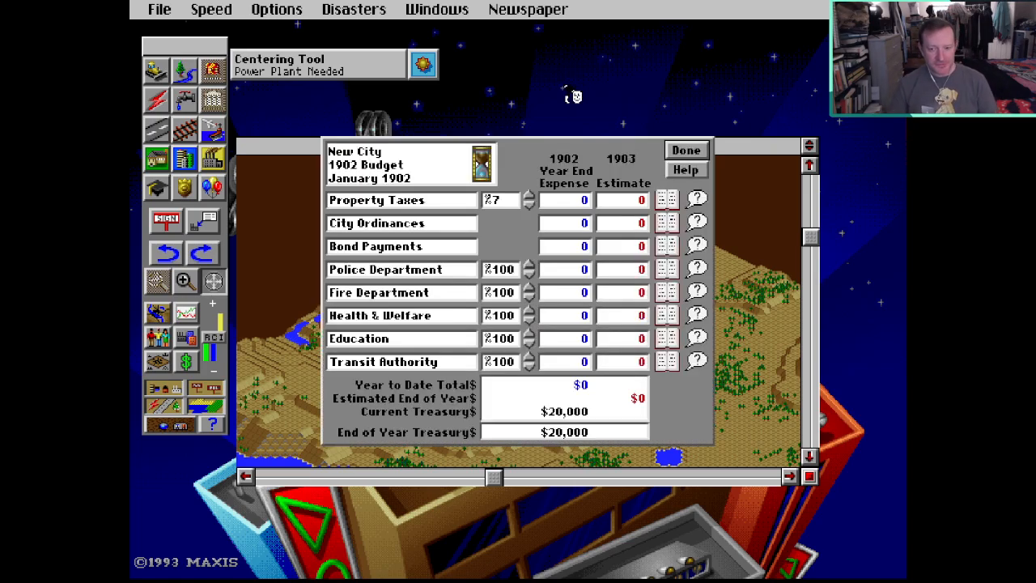
pyautogui.click(690, 151)
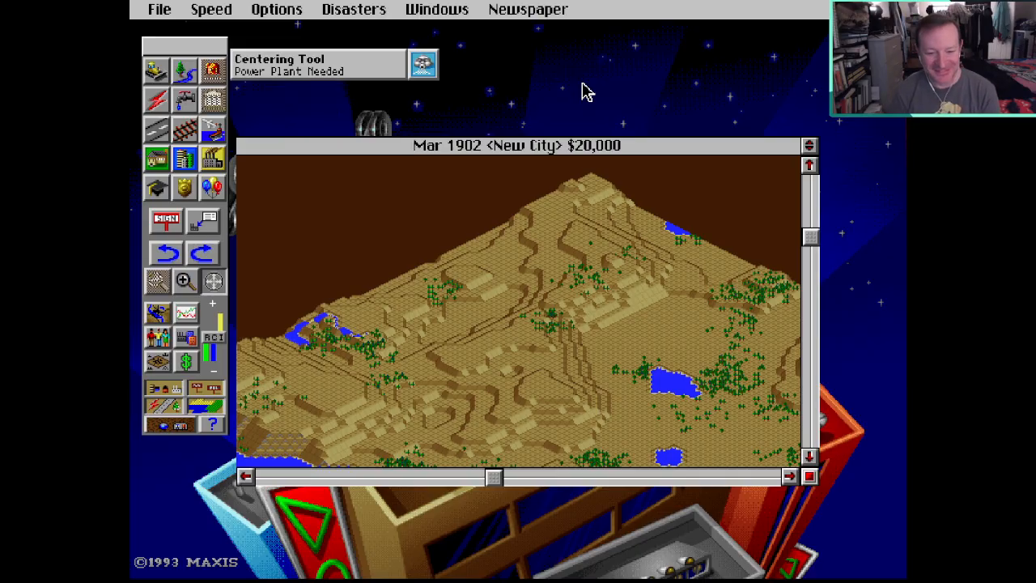
pyautogui.click(276, 8)
pyautogui.click(284, 91)
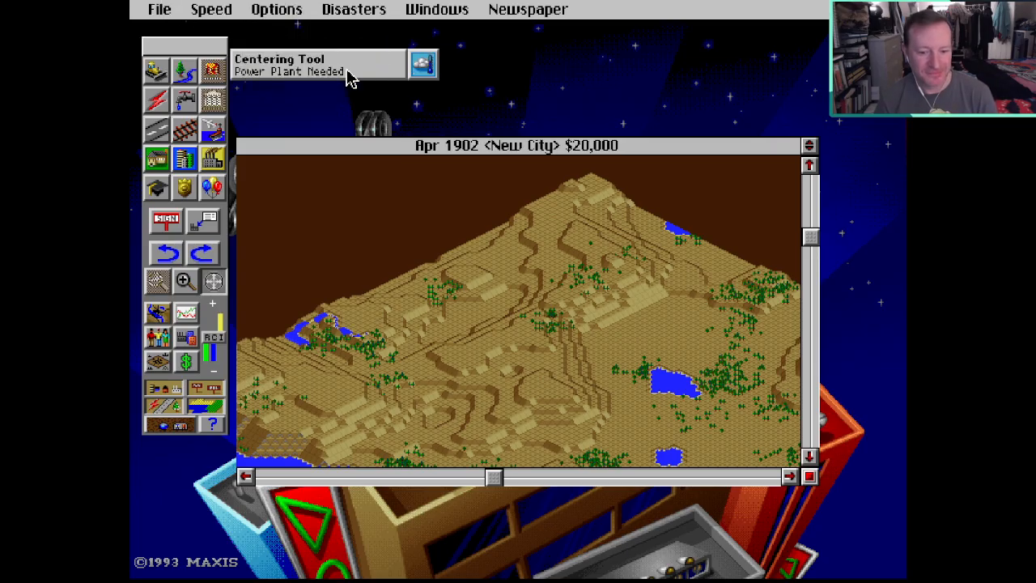
pyautogui.click(276, 9)
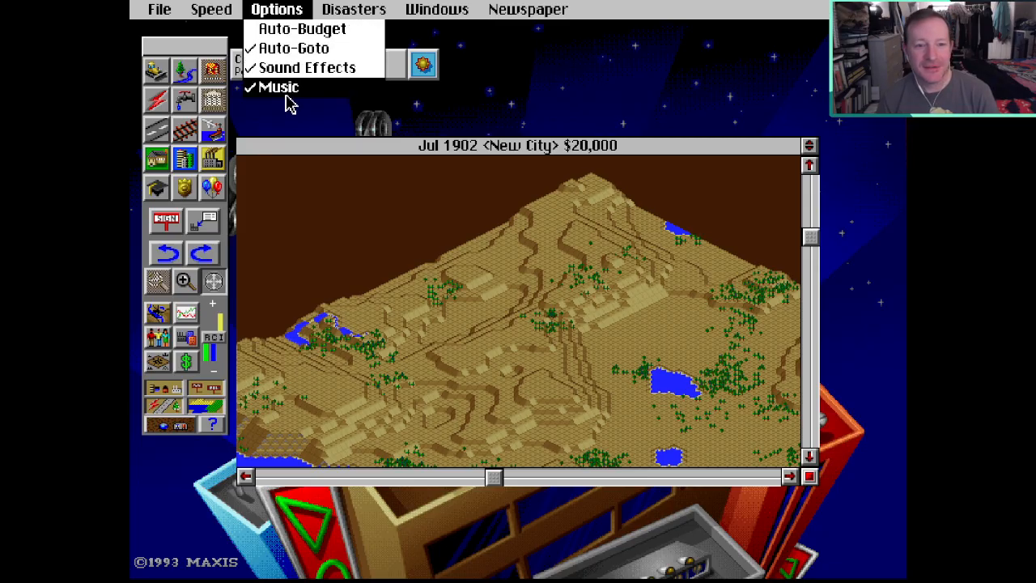
pyautogui.click(289, 104)
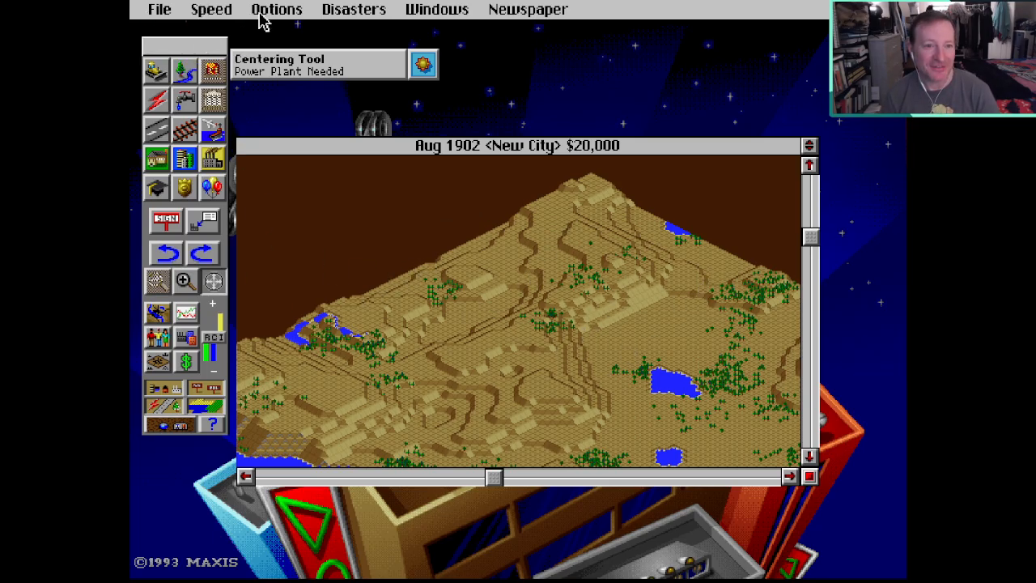
# Open the saved-city loader and browse the SCENARIO folder on drive C for city files.
pyautogui.click(210, 9)
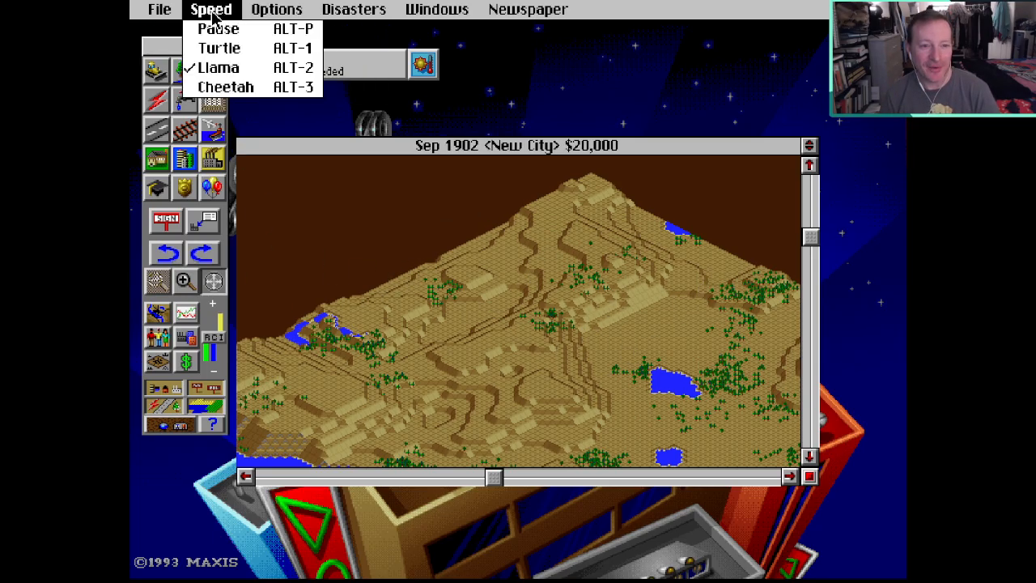
pyautogui.moveTo(159, 10)
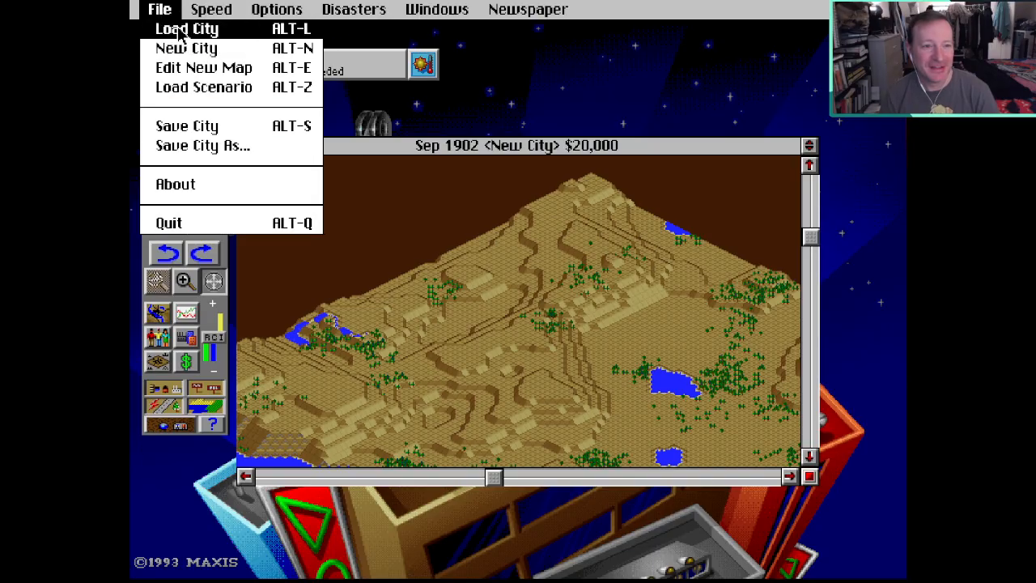
pyautogui.click(179, 49)
pyautogui.click(515, 317)
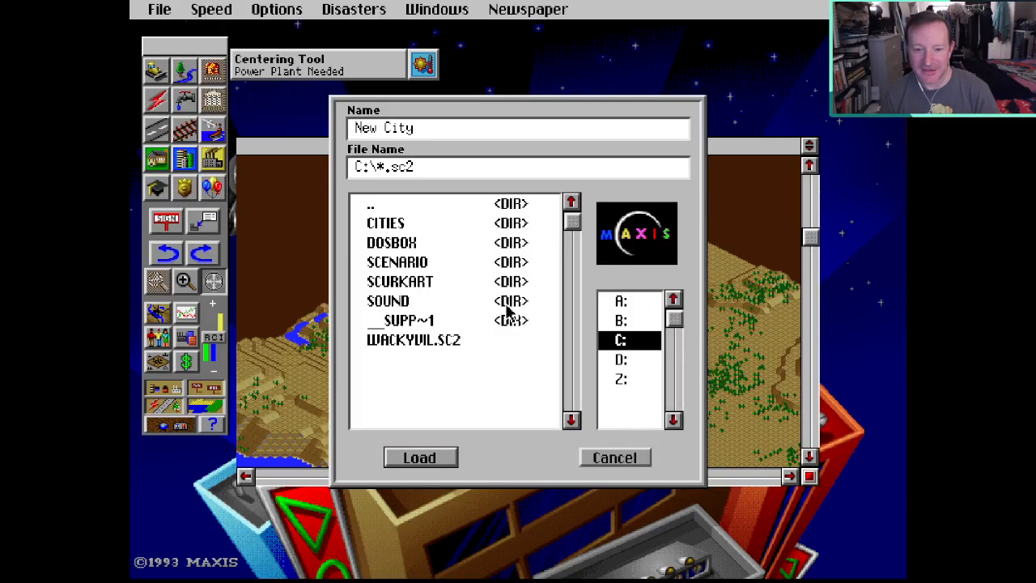
pyautogui.doubleClick(405, 264)
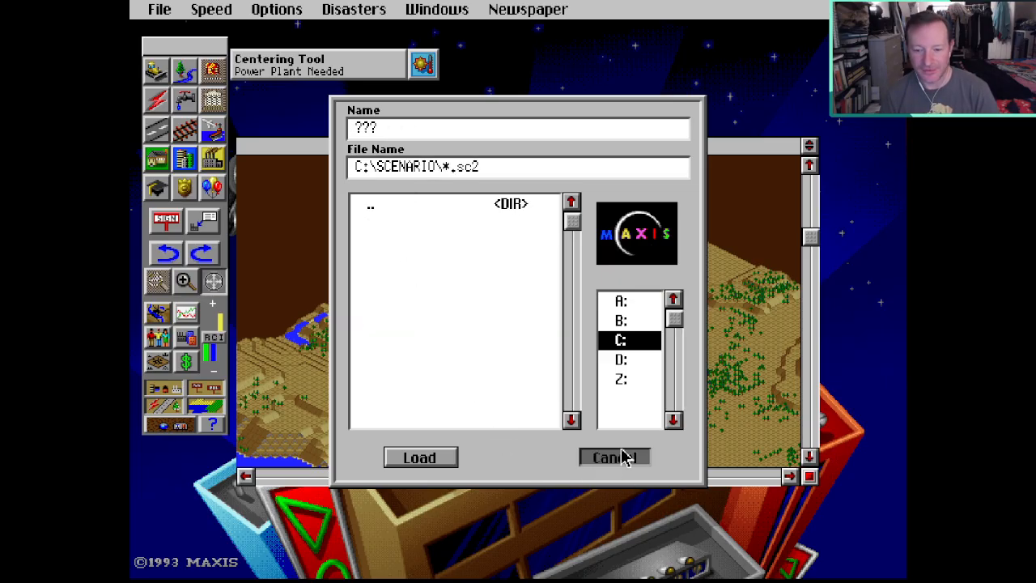
# Leave the city loader and start a new city without saving the current one, closing the terrain report and the founding newspaper.
pyautogui.click(617, 458)
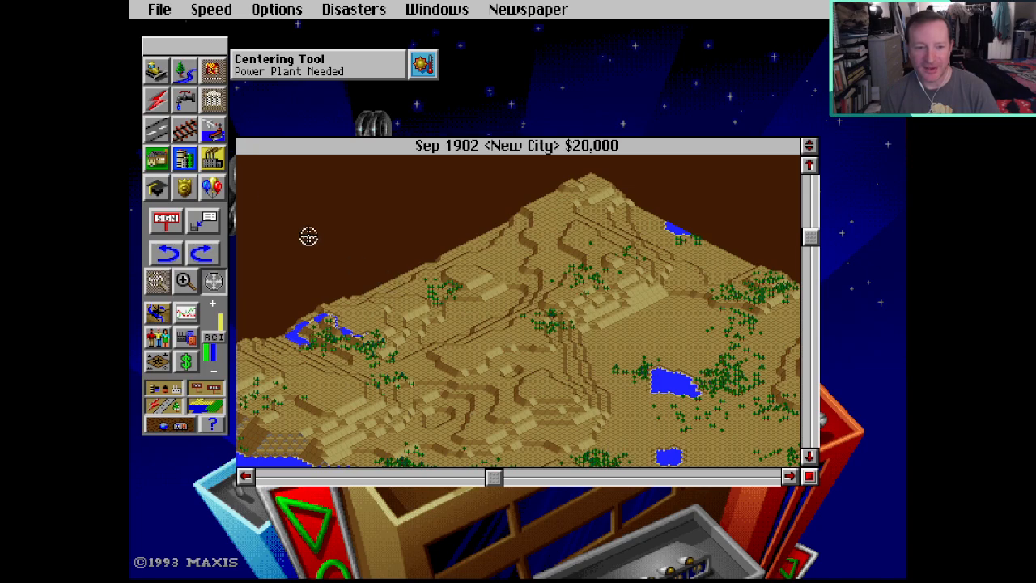
pyautogui.click(159, 10)
pyautogui.click(173, 50)
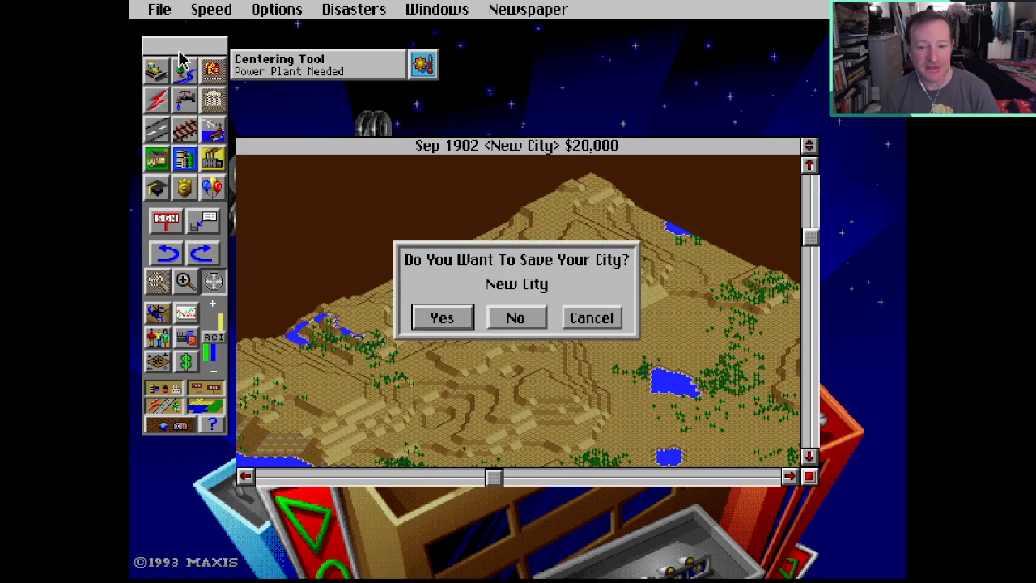
pyautogui.click(522, 320)
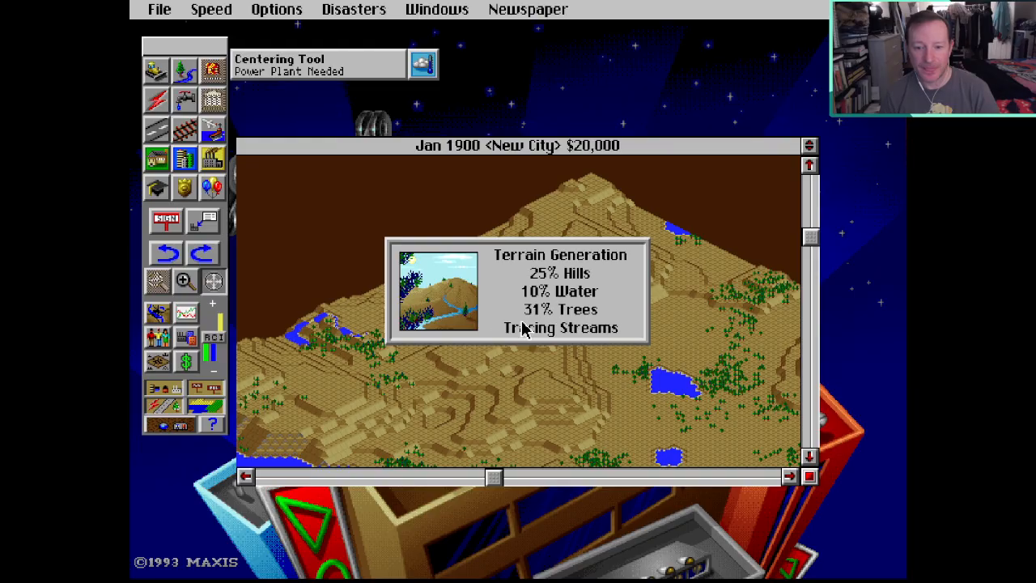
pyautogui.click(531, 356)
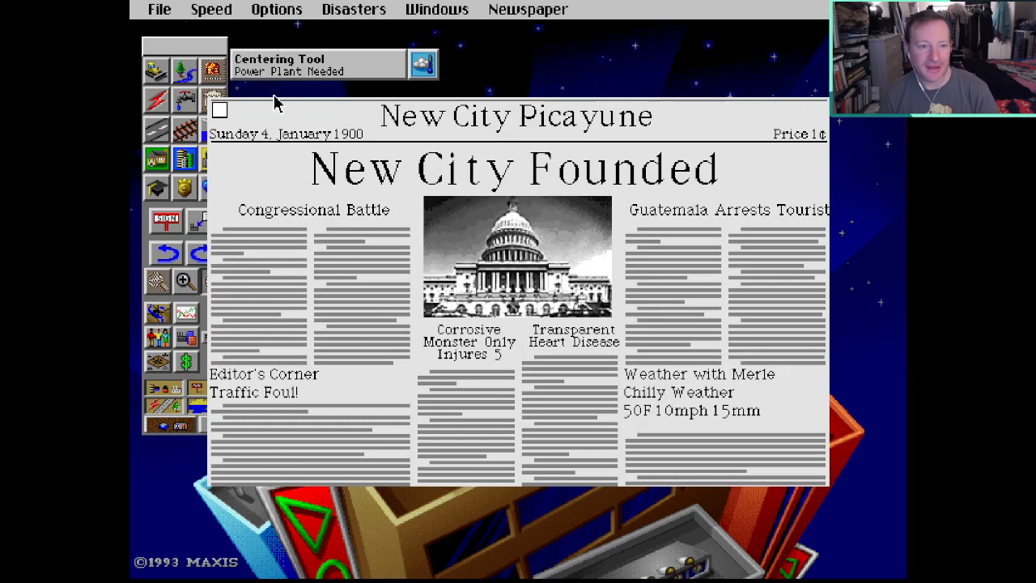
pyautogui.click(220, 113)
pyautogui.click(403, 252)
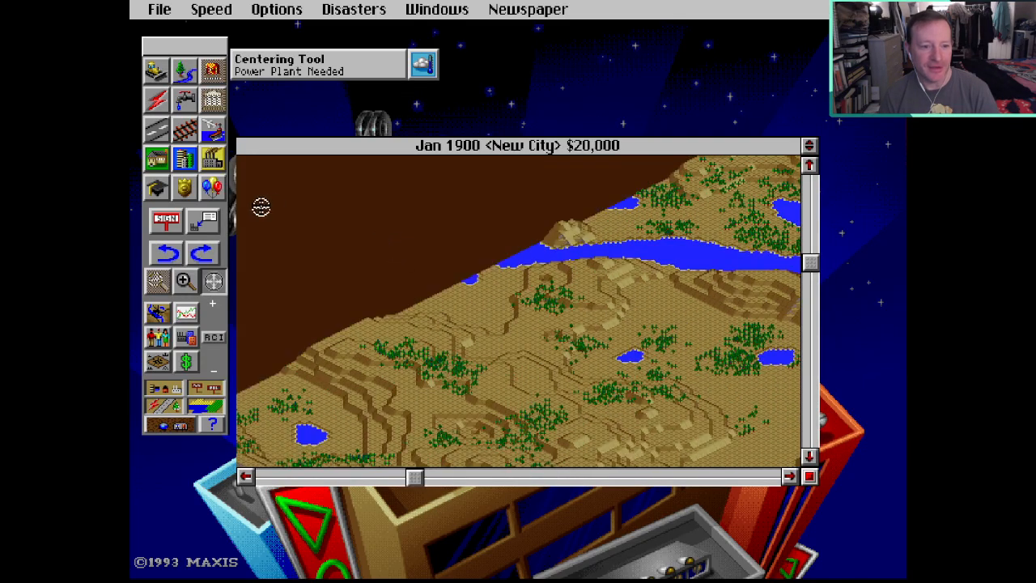
# Build a road across the middle of the terrain and zone a dense commercial area just north of it.
pyautogui.click(156, 130)
pyautogui.moveTo(469, 311); pyautogui.dragTo(662, 346)
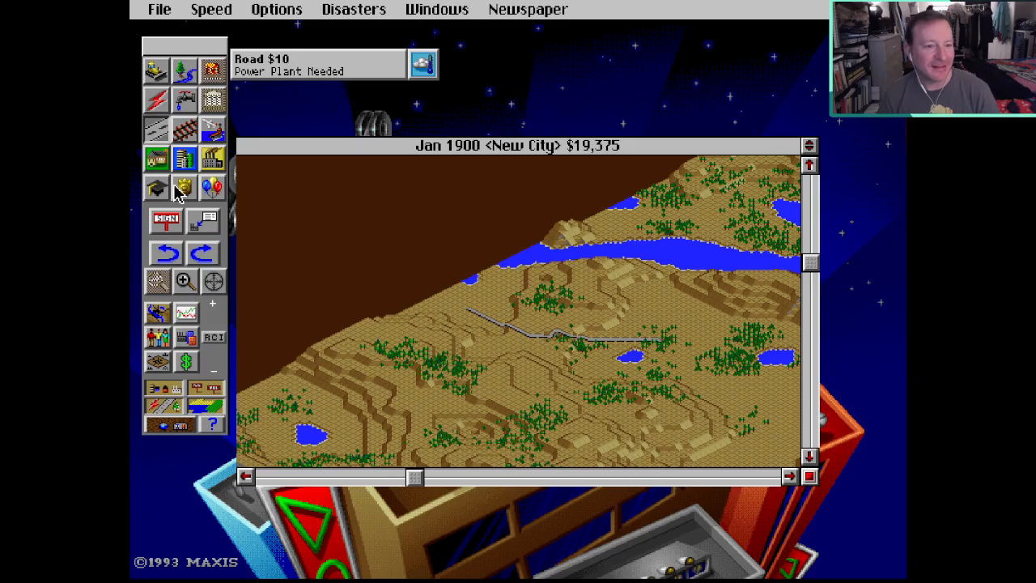
pyautogui.click(185, 162)
pyautogui.moveTo(559, 310); pyautogui.dragTo(688, 311)
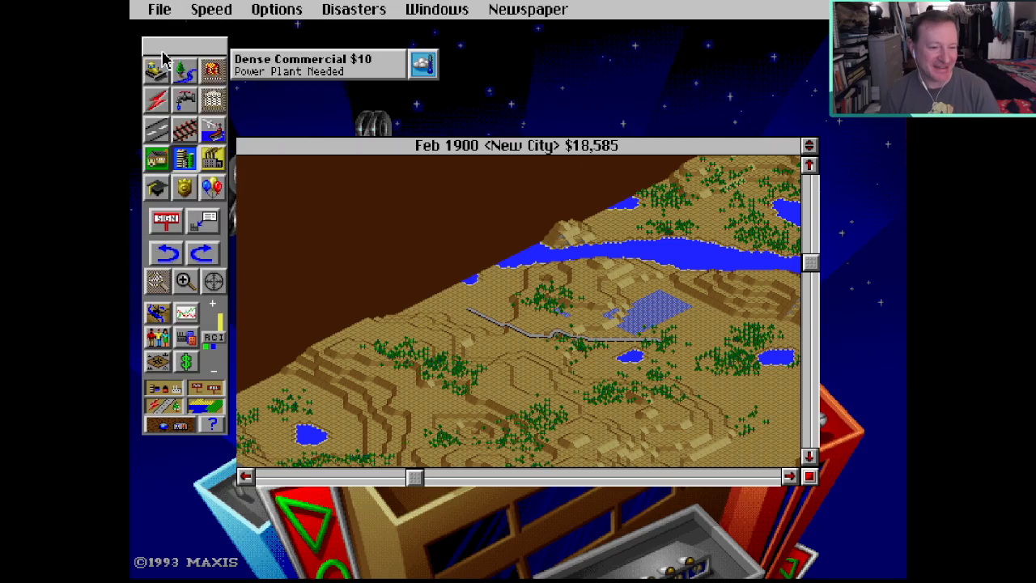
# Quit SimCity 2000 without saving the city and exit the launcher to the desktop.
pyautogui.click(160, 11)
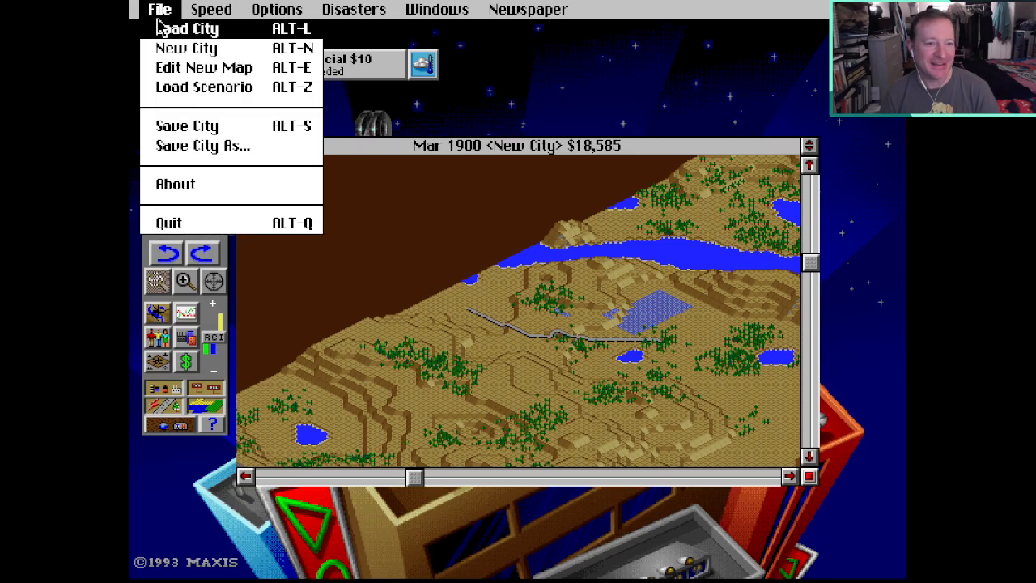
pyautogui.click(168, 223)
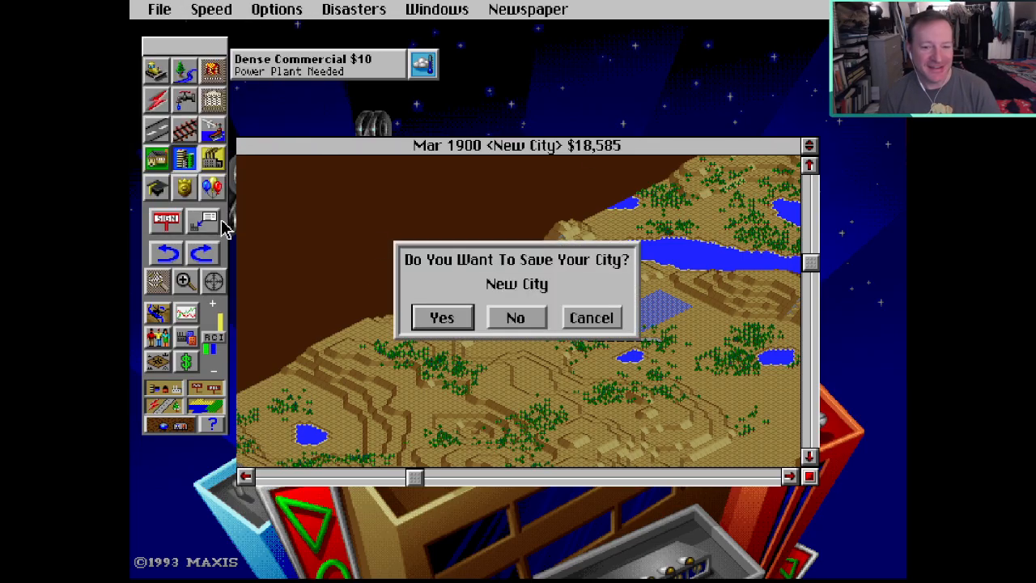
pyautogui.click(515, 318)
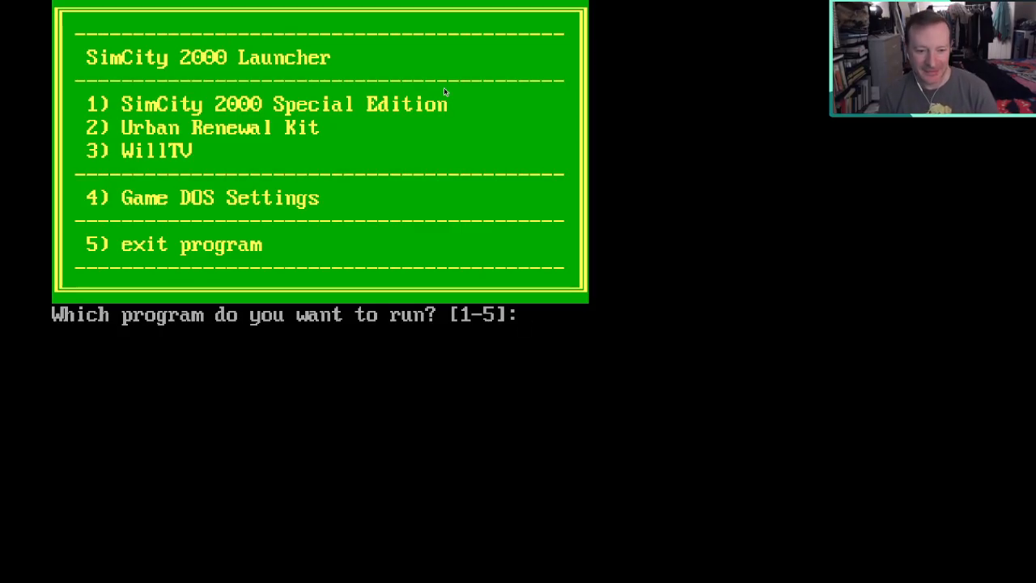
pyautogui.press('5')
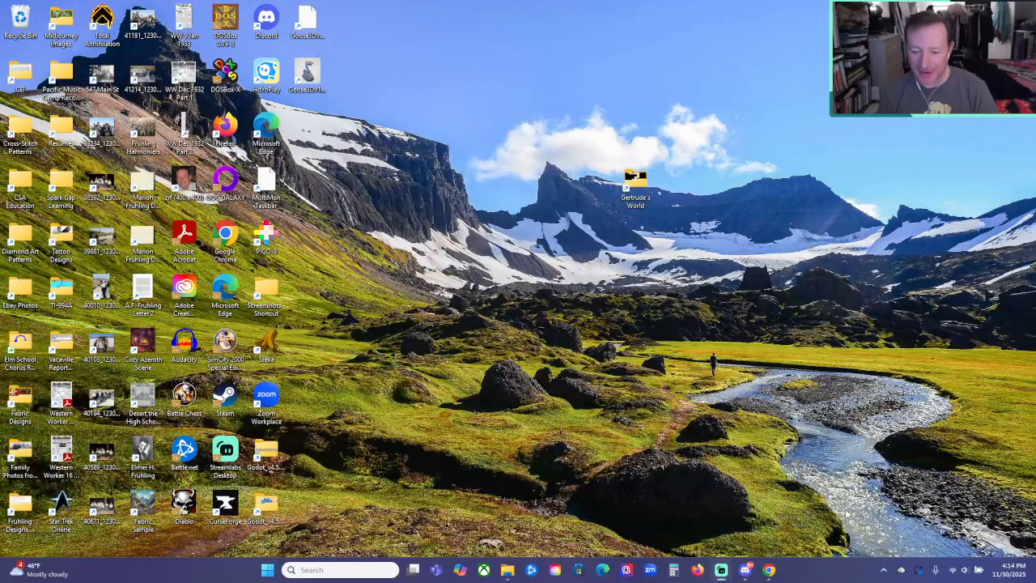
# Switch to Chrome and move the card about exporting/importing Magicavoxel voxel objects into Godot to Completed on the Gertrude's World Trello board.
pyautogui.click(769, 570)
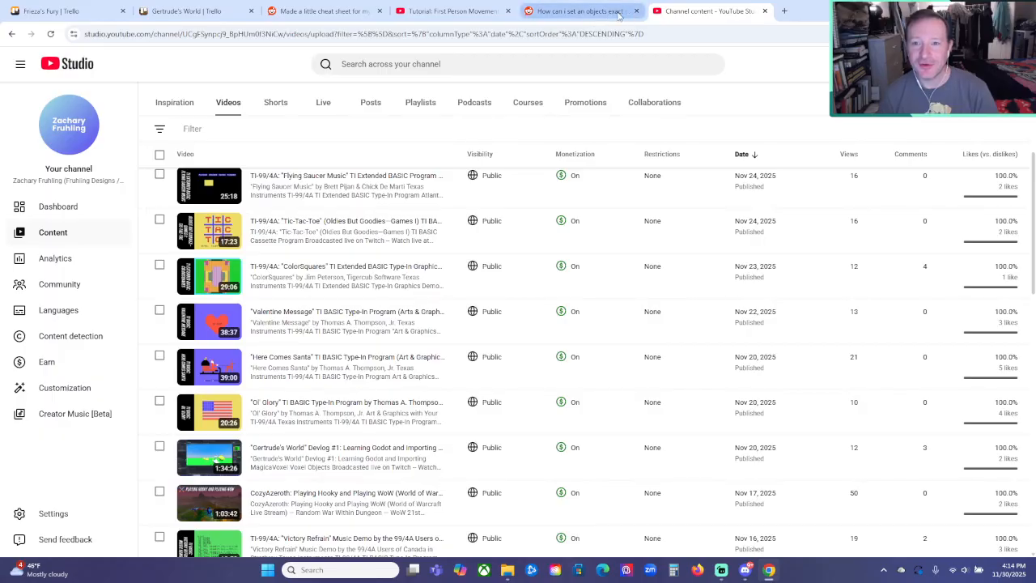
pyautogui.click(591, 13)
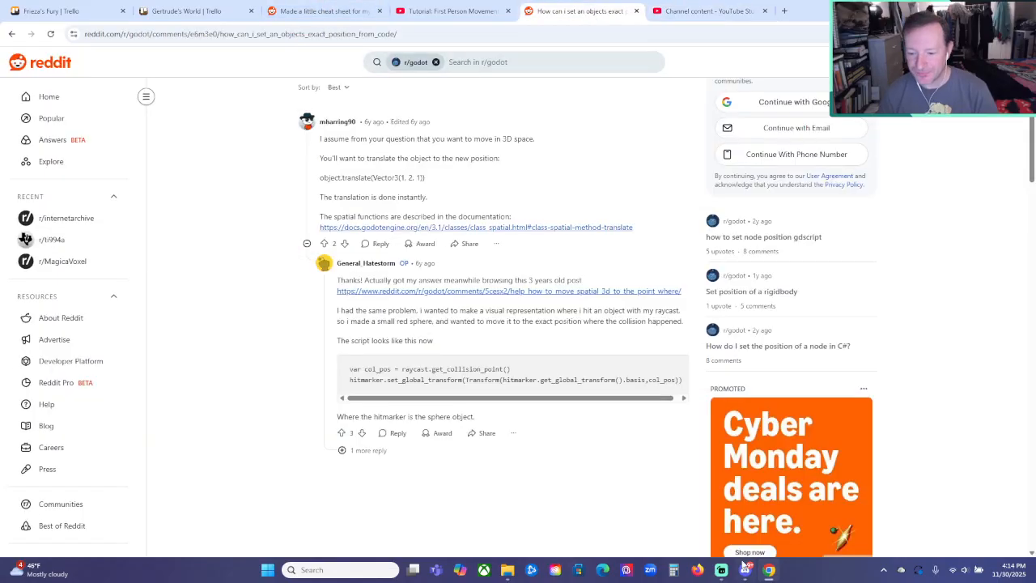
pyautogui.click(223, 18)
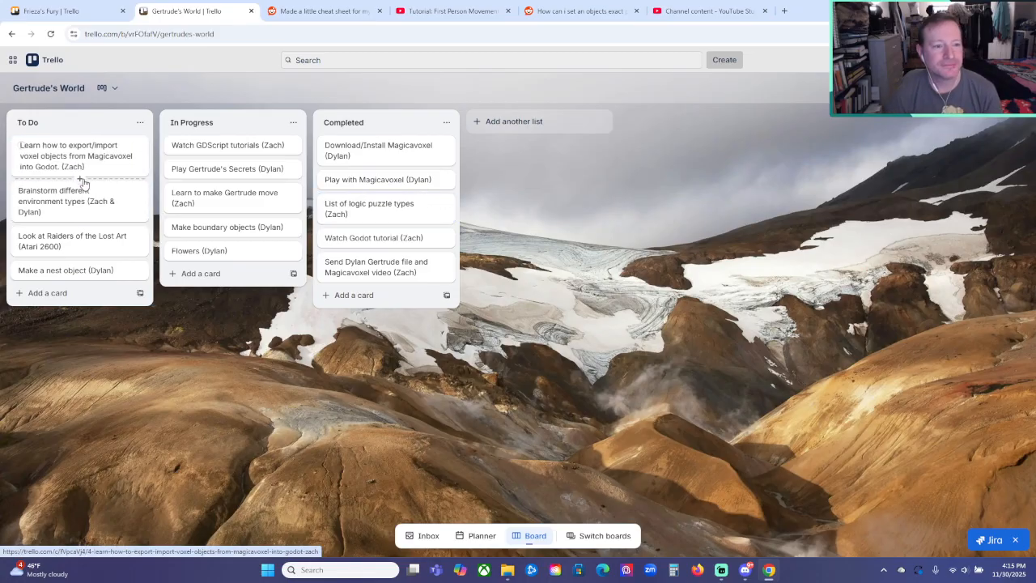
pyautogui.moveTo(81, 166); pyautogui.dragTo(421, 158)
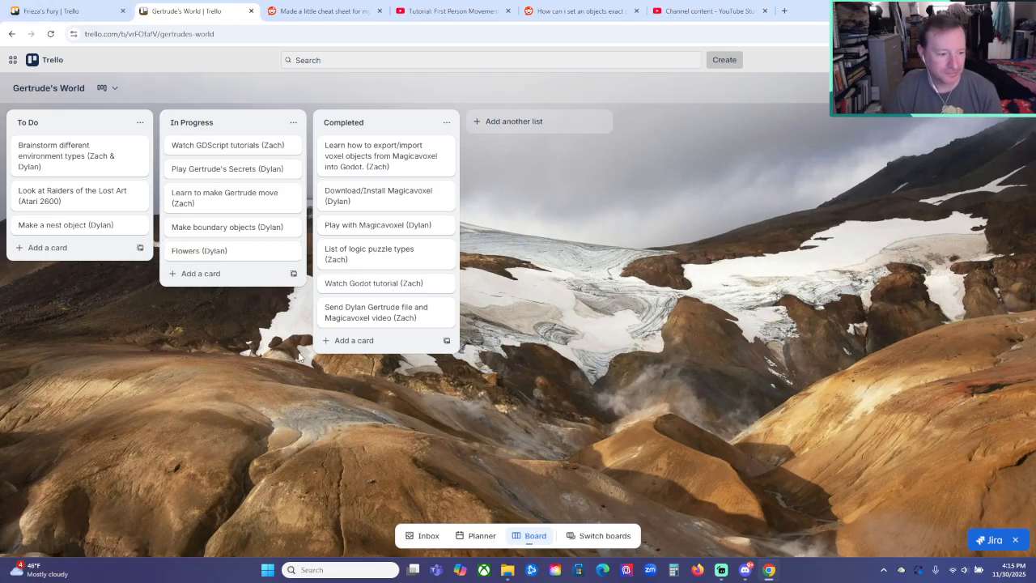
# On the Frieza's Fury Trello board, move the "Write to Itch about search results" card from In Progress to Done!
pyautogui.click(78, 9)
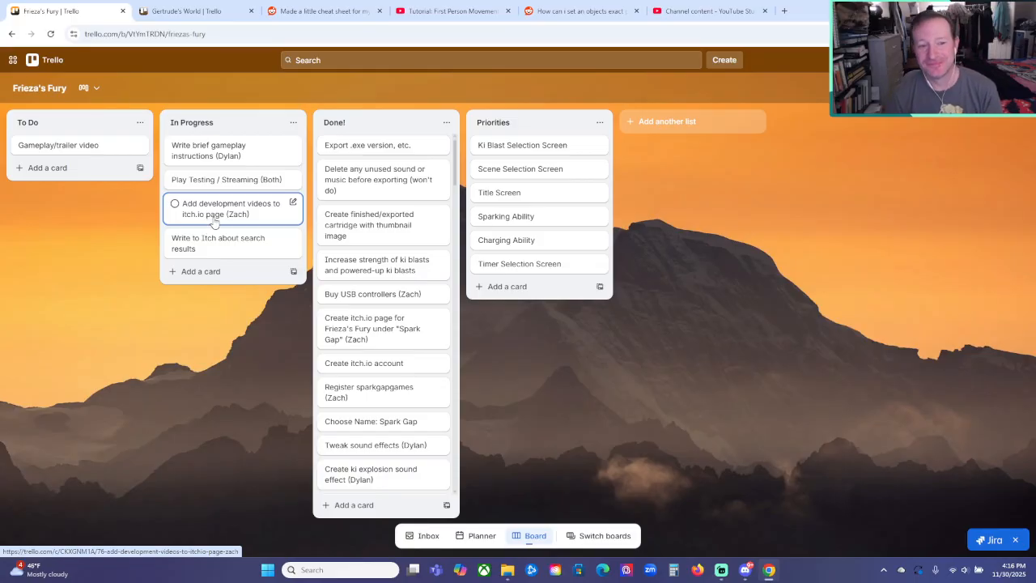
pyautogui.moveTo(218, 247); pyautogui.dragTo(363, 169)
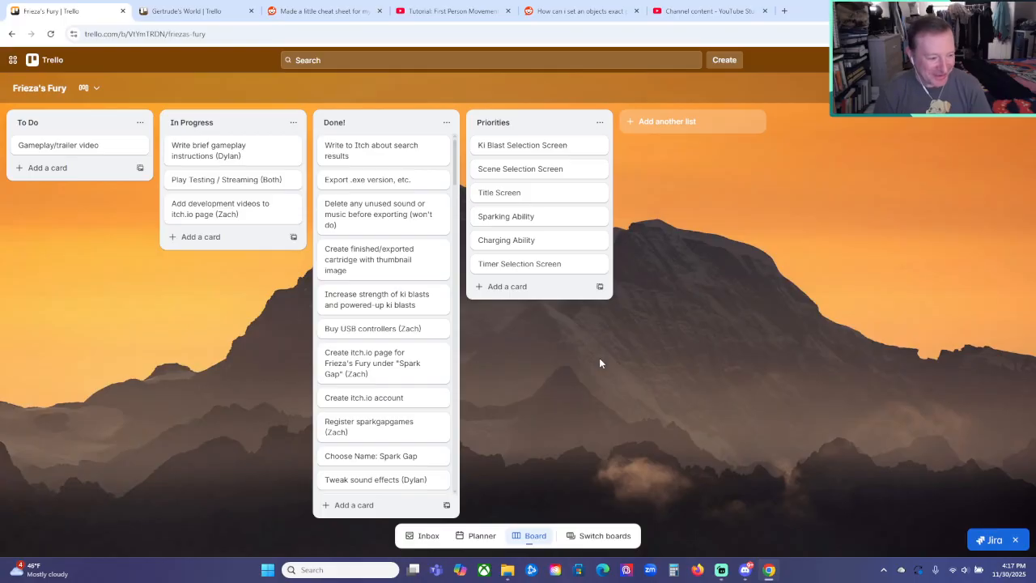
# Open sparkgapgames.itch.io in a new browser tab and go to its Creator Dashboard.
pyautogui.click(783, 11)
pyautogui.write('sparkgapgames.itch.io')
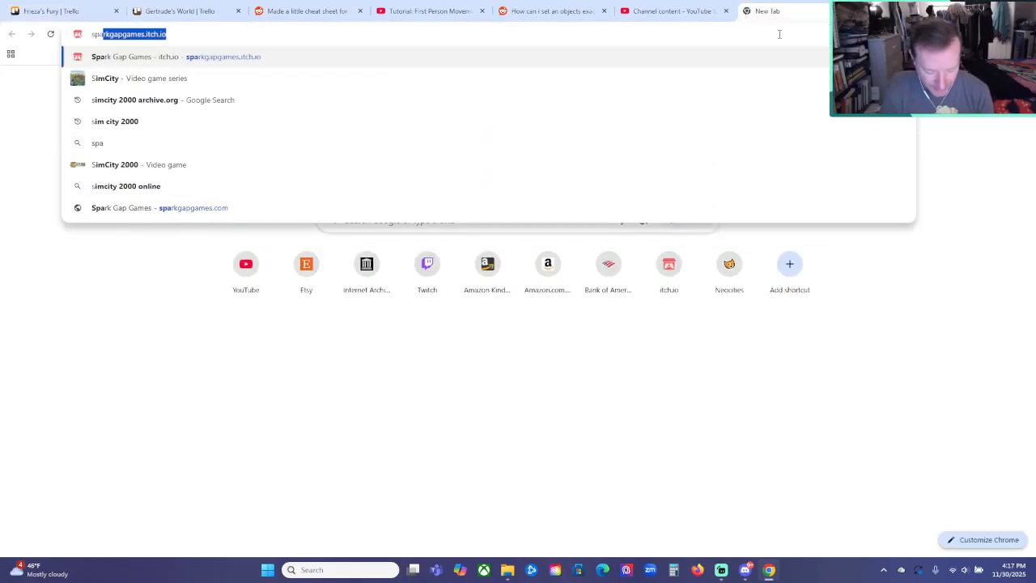
pyautogui.press('Return')
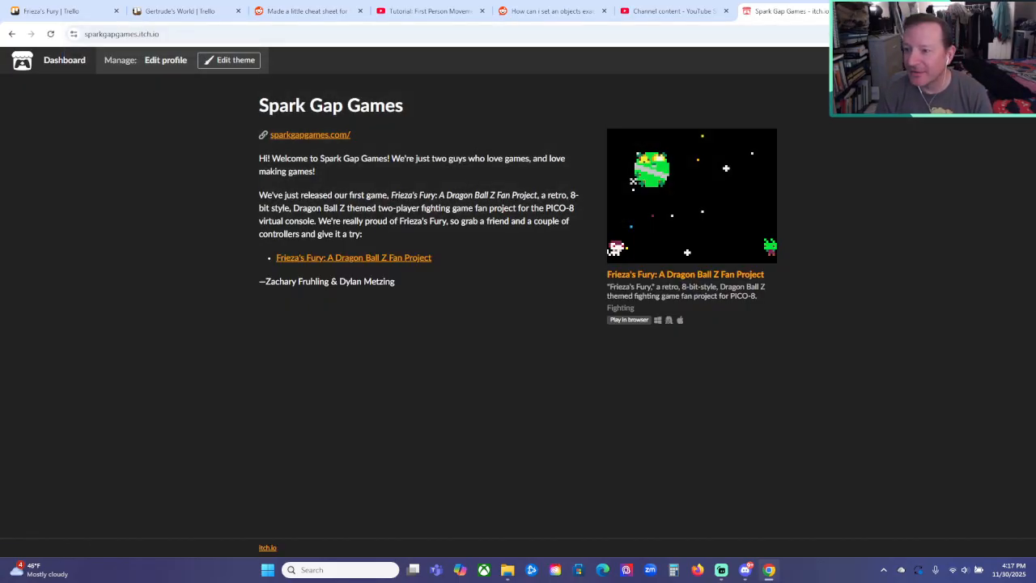
pyautogui.click(1003, 60)
pyautogui.click(946, 163)
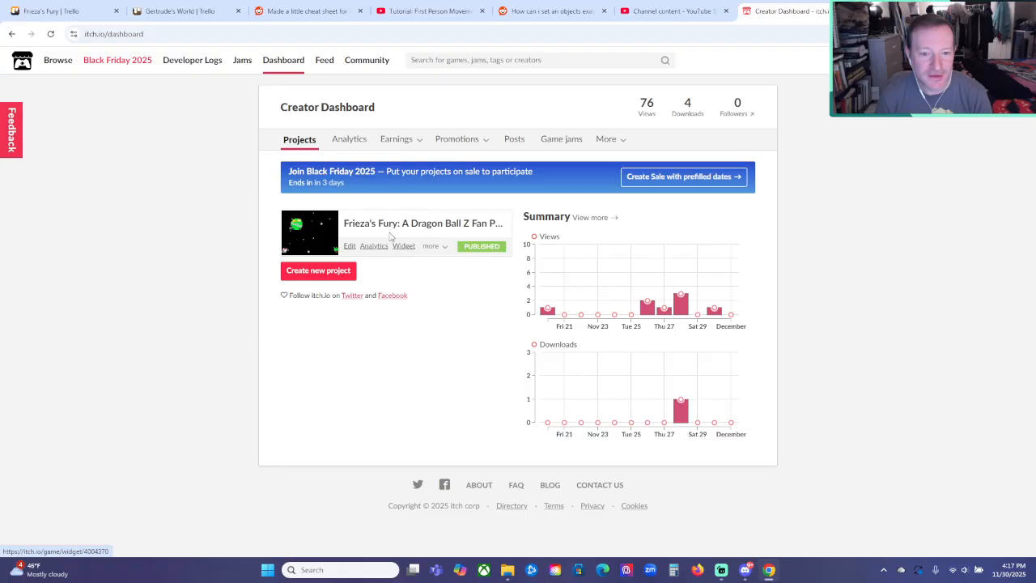
# Examine the Frieza's Fury analytics, including the views, downloads and browser plays charts and the incoming visits by referrer.
pyautogui.click(373, 246)
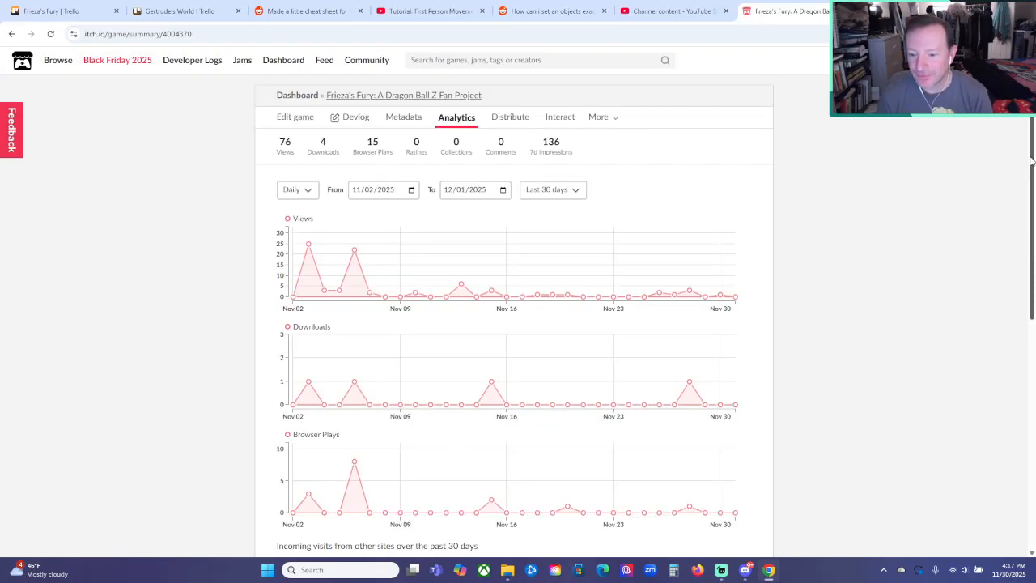
pyautogui.scroll(-2, 705, 353)
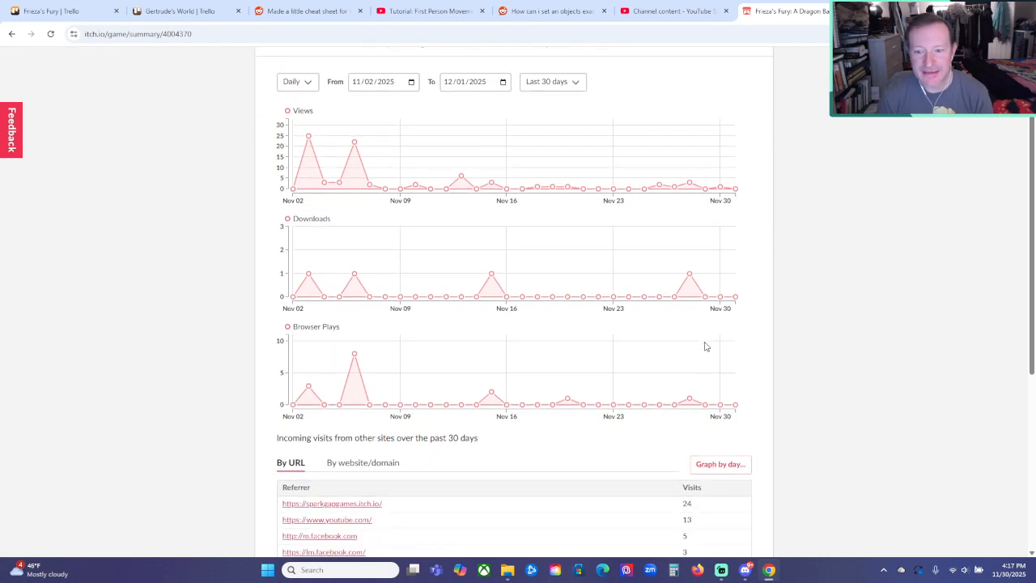
pyautogui.moveTo(693, 286)
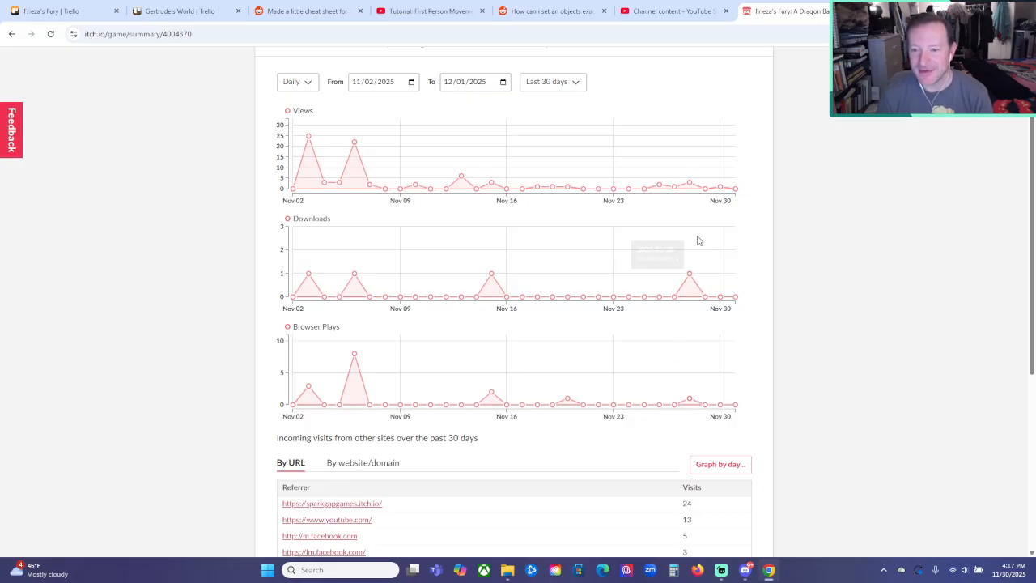
pyautogui.scroll(-2, 888, 313)
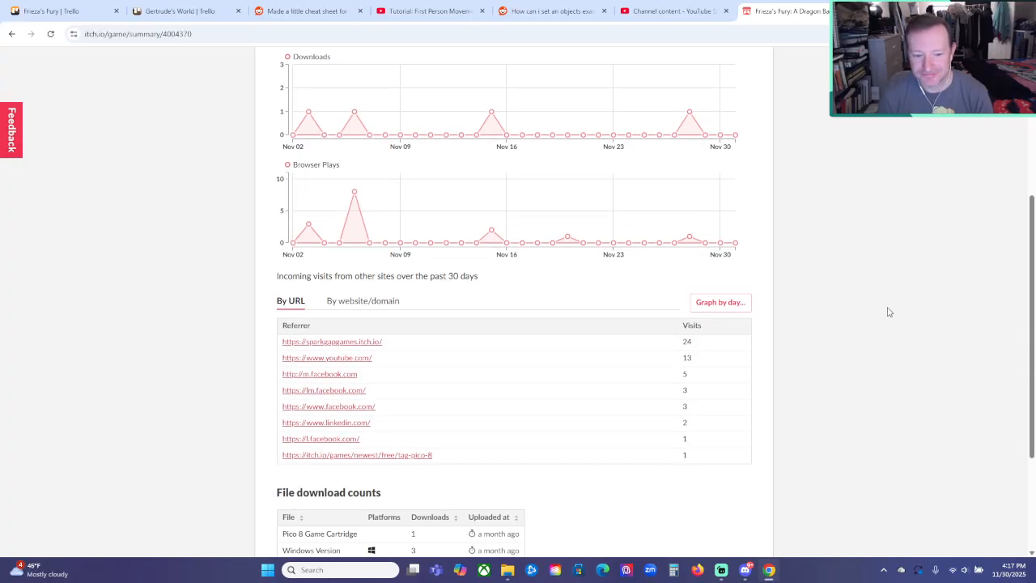
pyautogui.scroll(1, 888, 312)
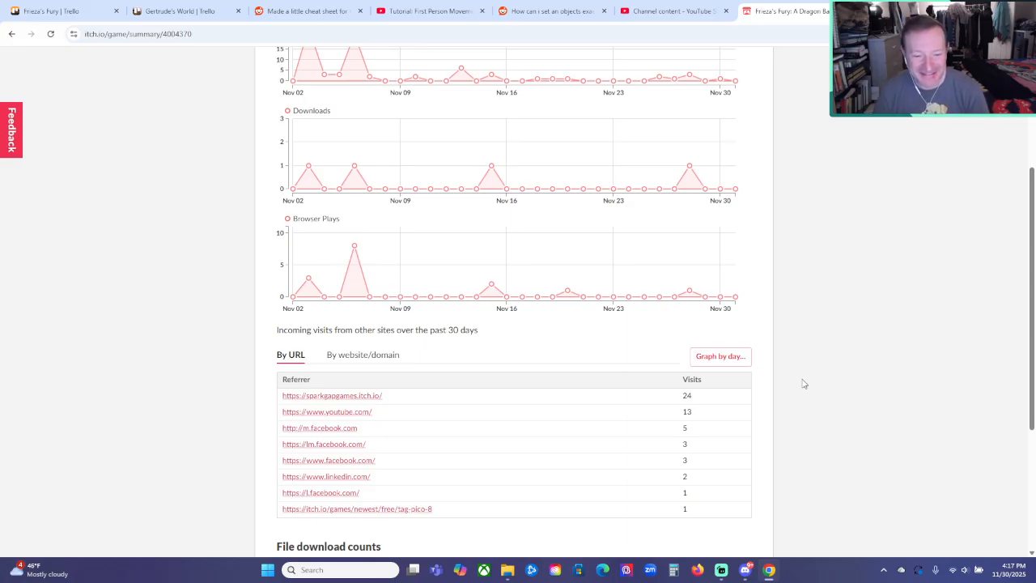
pyautogui.scroll(-2, 804, 384)
pyautogui.scroll(2, 866, 326)
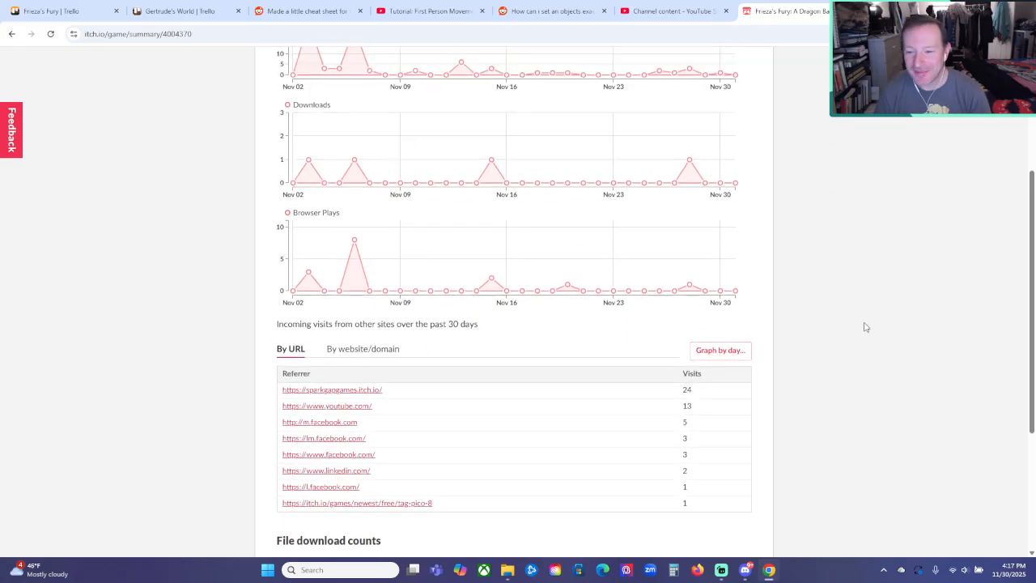
pyautogui.scroll(1, 642, 286)
pyautogui.scroll(-2, 891, 343)
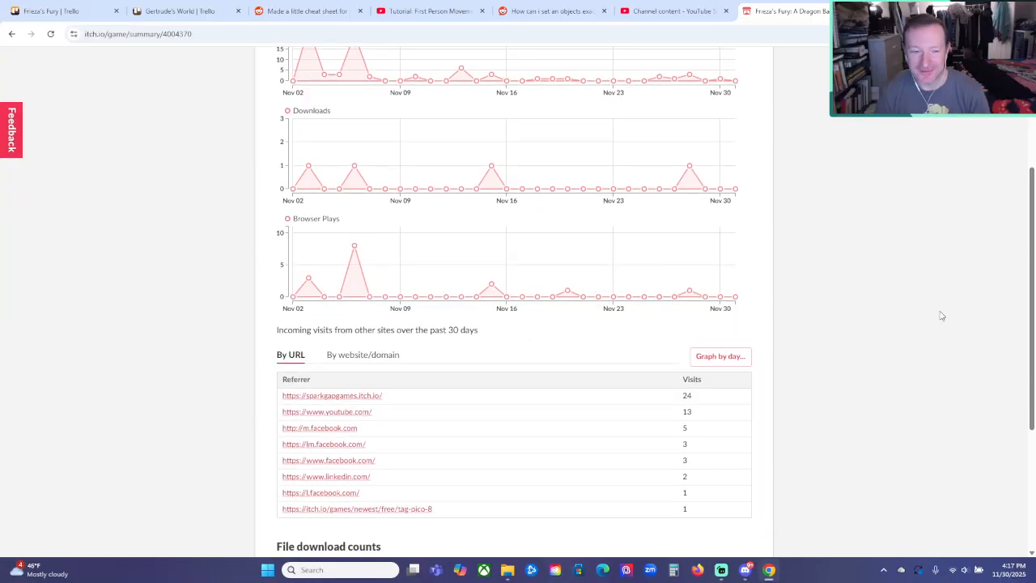
pyautogui.scroll(3, 940, 318)
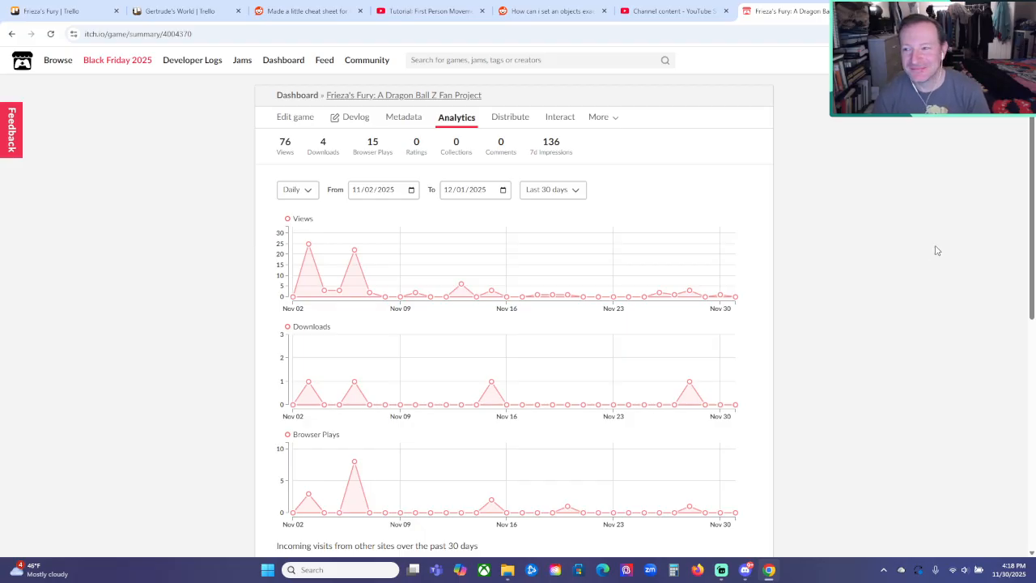
# Search itch.io for "Frieza's Fury" from the site's home page.
pyautogui.click(29, 66)
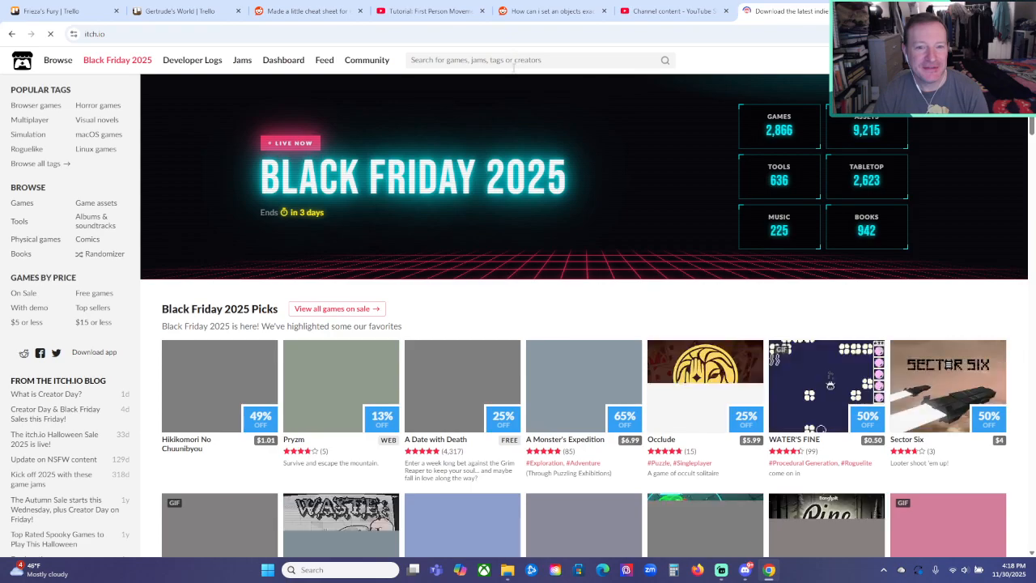
pyautogui.click(514, 61)
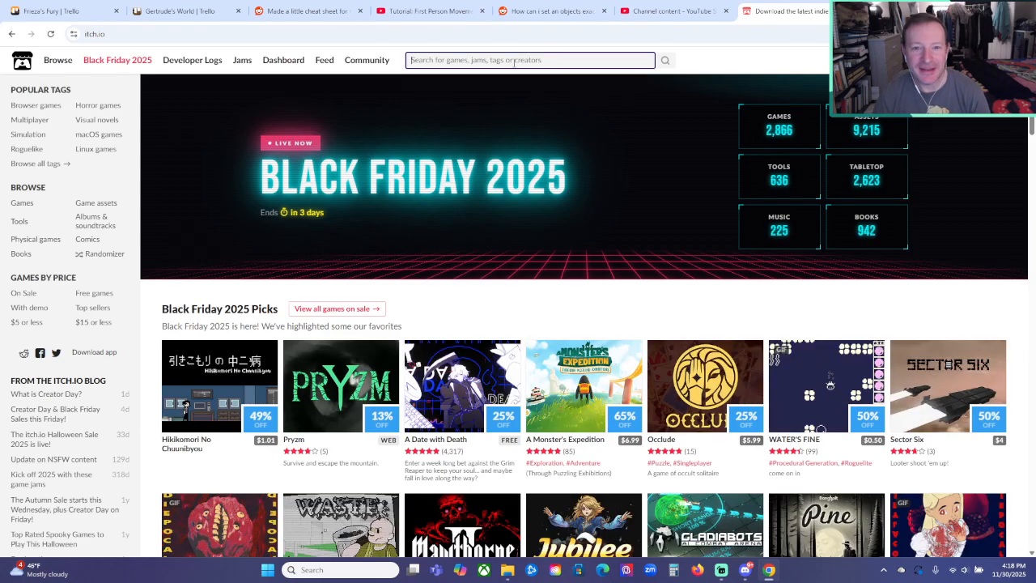
pyautogui.write("Frieza's")
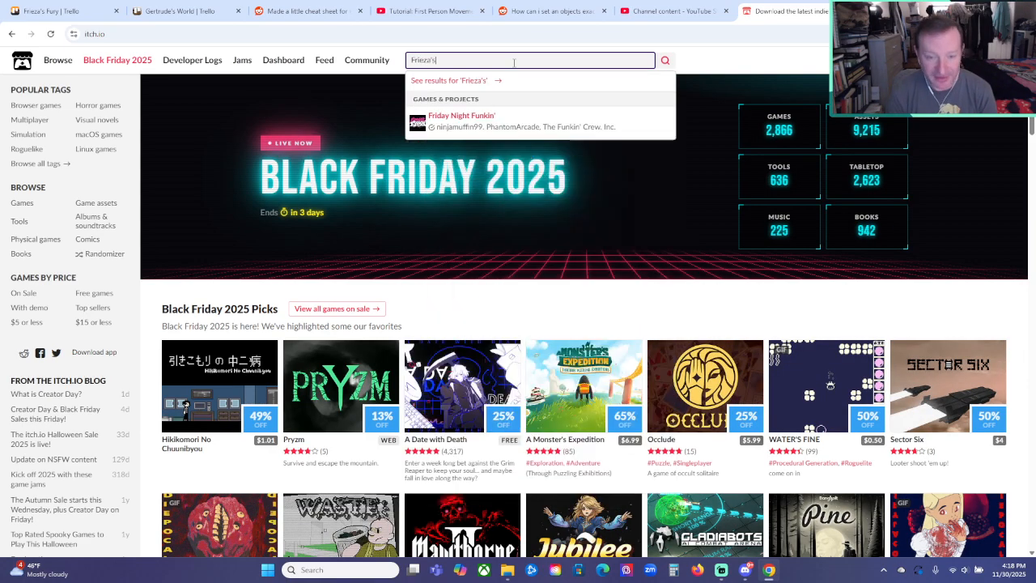
pyautogui.write(' Fury')
pyautogui.press('Return')
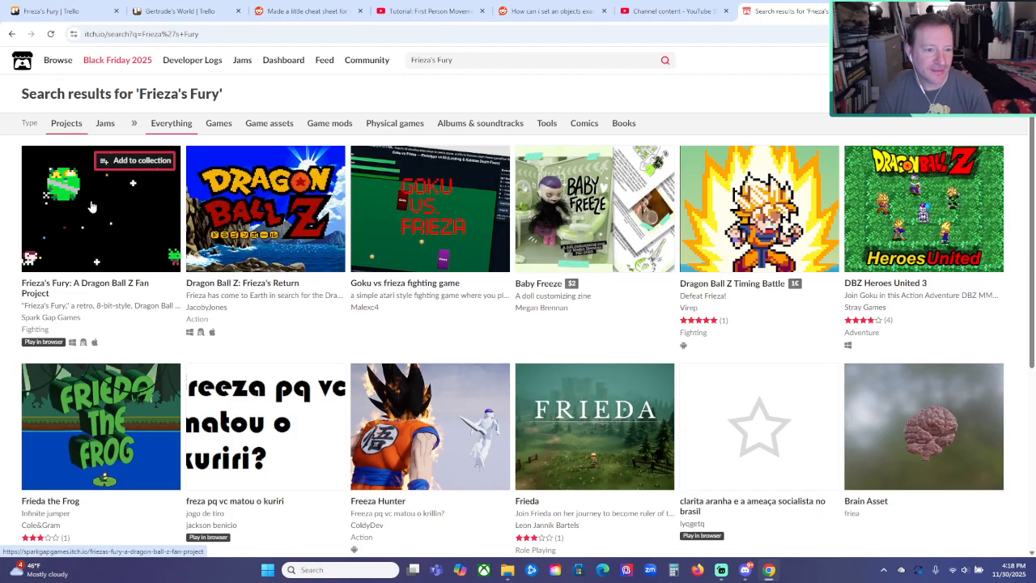
# Search itch.io for "Dragon Ball Z" and look through the results for the Frieza's Fury project.
pyautogui.tripleClick(479, 58)
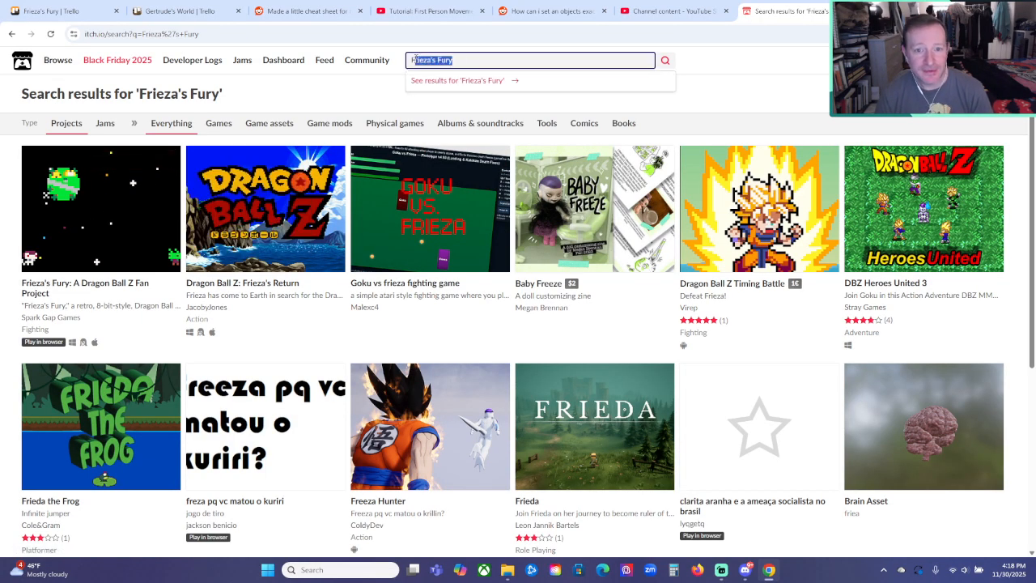
pyautogui.write('Dragon Ball Z')
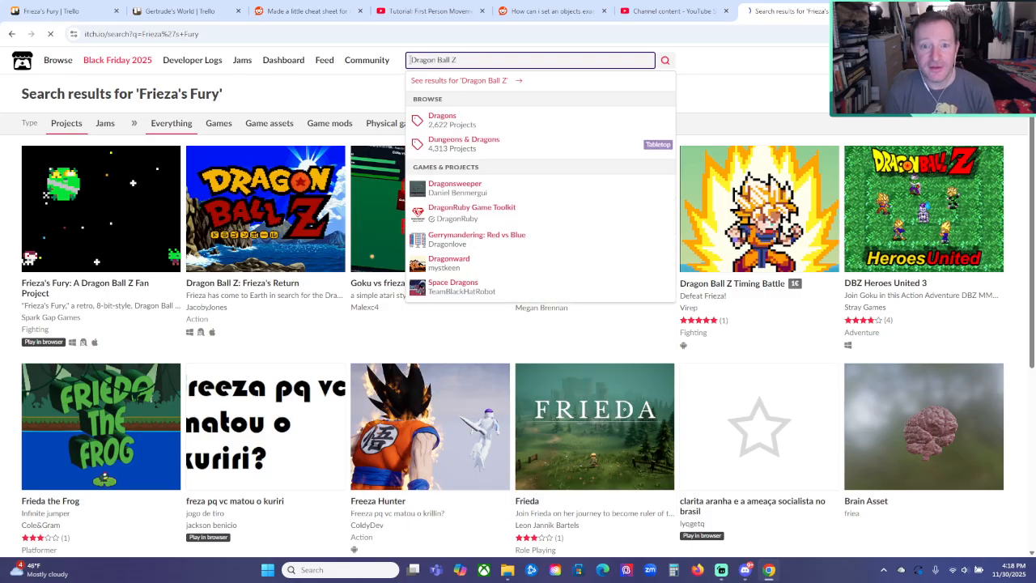
pyautogui.press('Return')
pyautogui.scroll(-11, 565, 245)
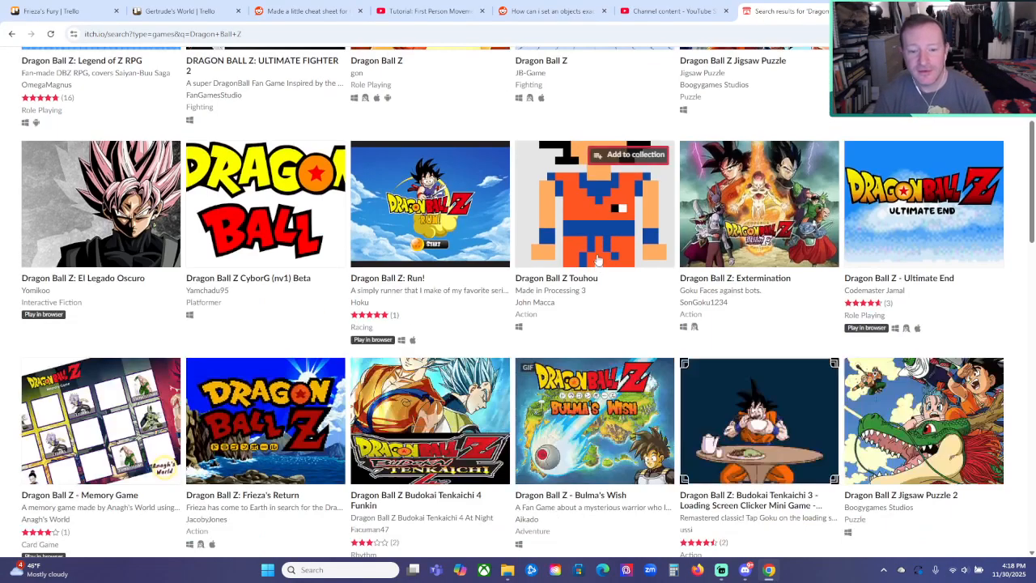
# Look through the Dragon Ball Z search results and narrow them to the Games category.
pyautogui.scroll(-7, 565, 245)
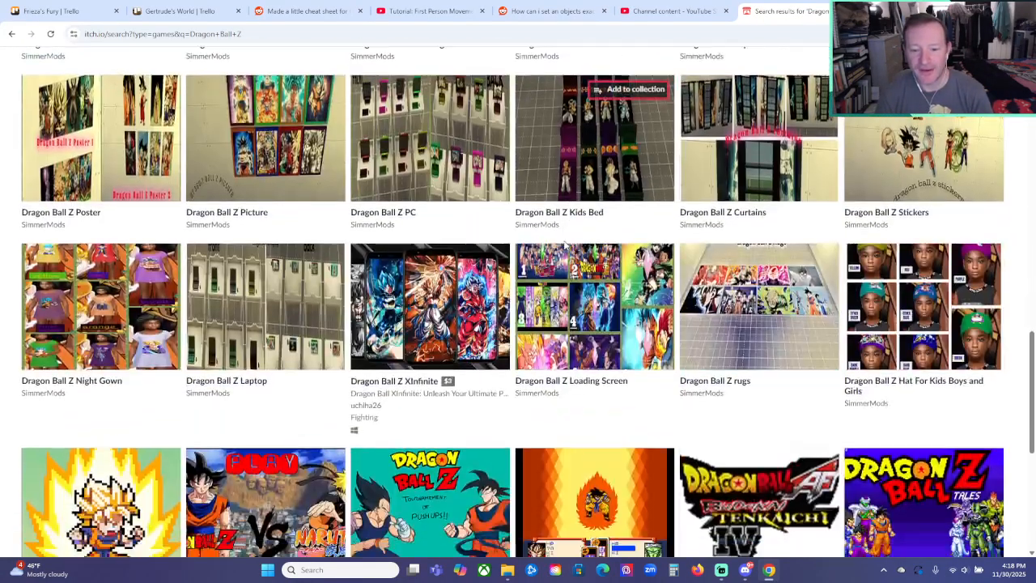
pyautogui.scroll(-1, 1030, 478)
pyautogui.scroll(19, 1031, 478)
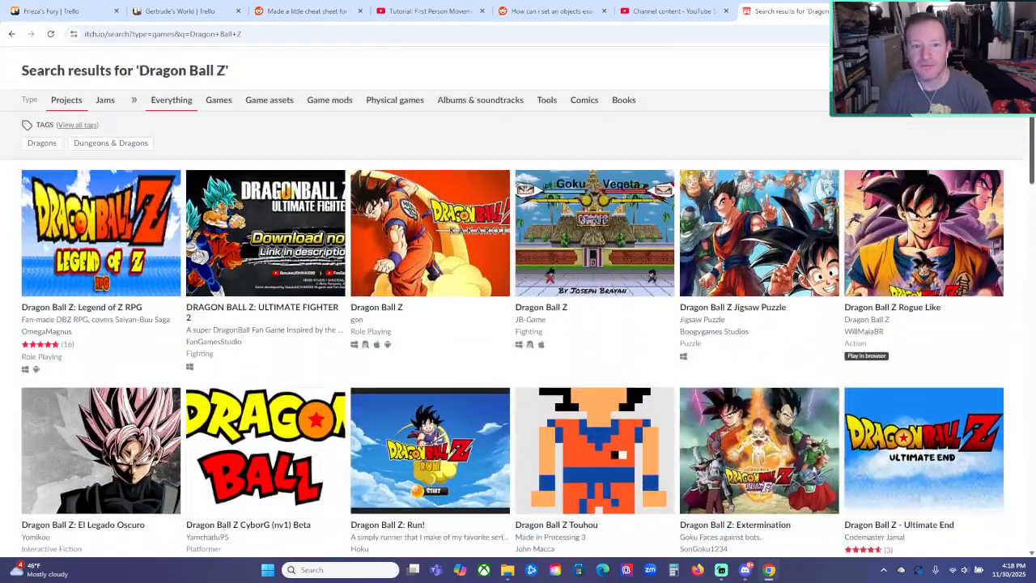
pyautogui.moveTo(1030, 113)
pyautogui.mouseDown()
pyautogui.moveTo(1030, 340)
pyautogui.moveTo(1030, 106)
pyautogui.mouseUp()
pyautogui.click(220, 128)
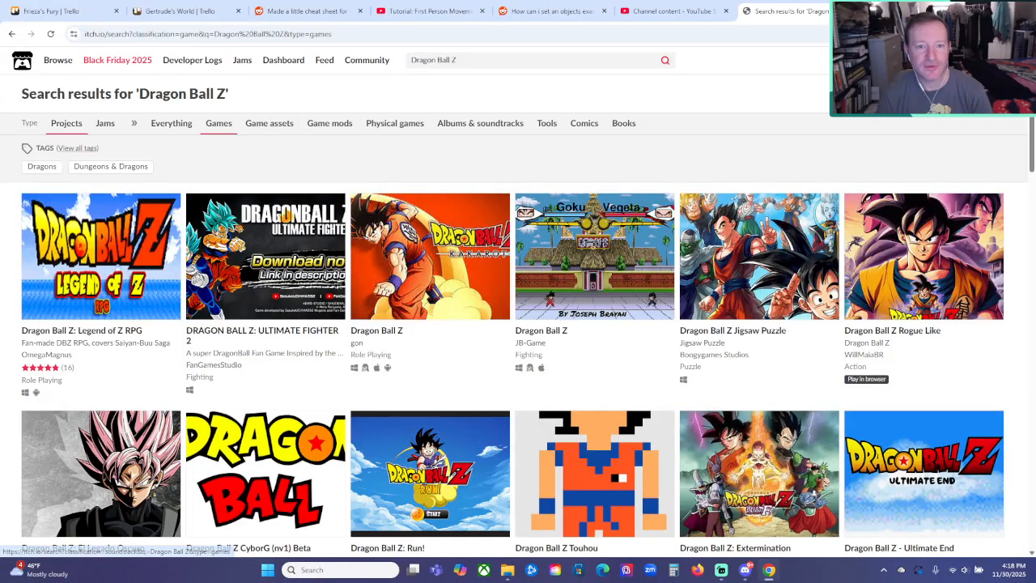
# Examine where Frieza's Fury: A Dragon Ball Z Fan Project ranks in the filtered game results and compare it with the neighbouring fan games.
pyautogui.moveTo(1031, 142); pyautogui.dragTo(1031, 409)
pyautogui.scroll(-1, 237, 441)
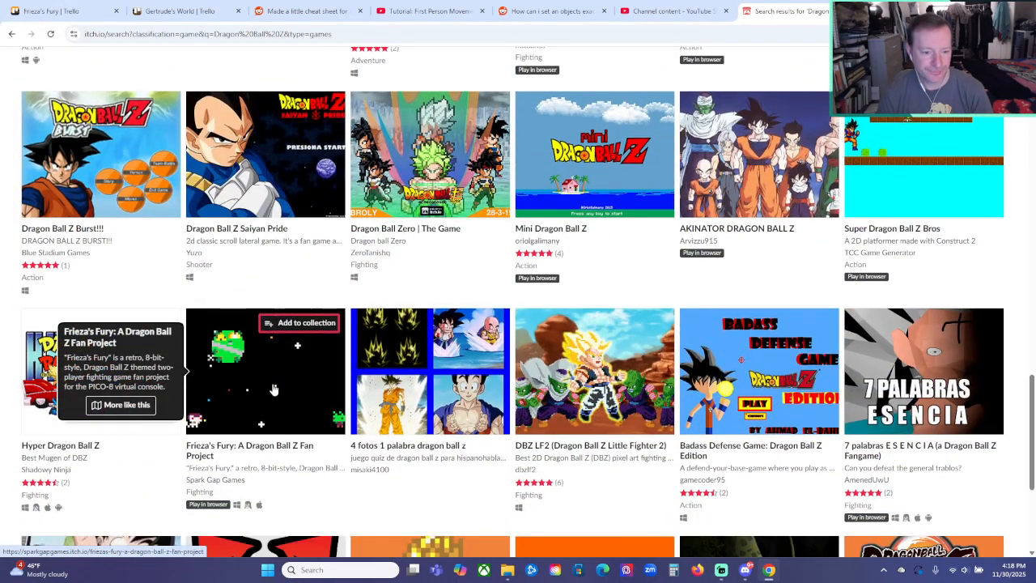
pyautogui.scroll(-1, 275, 400)
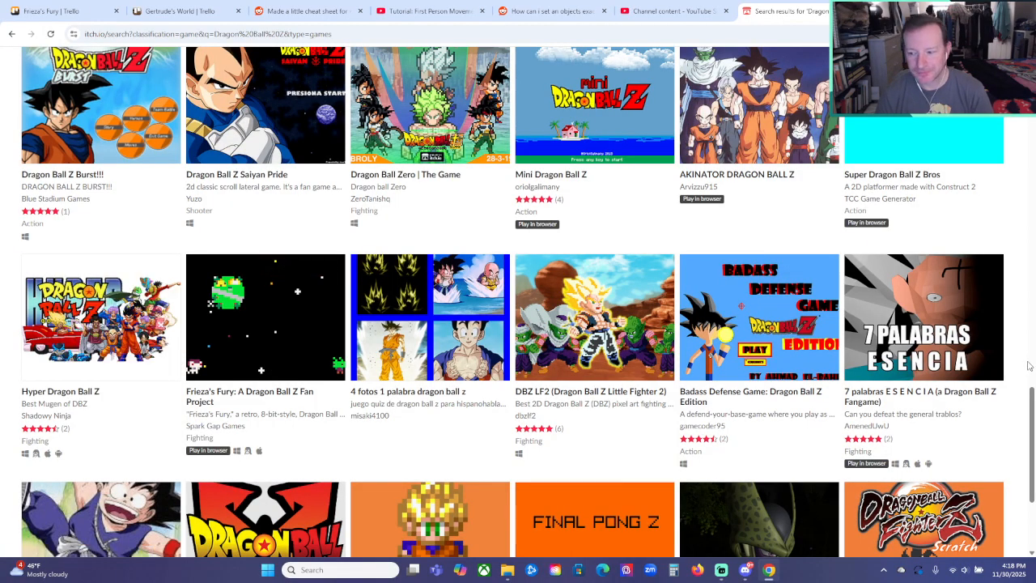
pyautogui.scroll(-1, 624, 405)
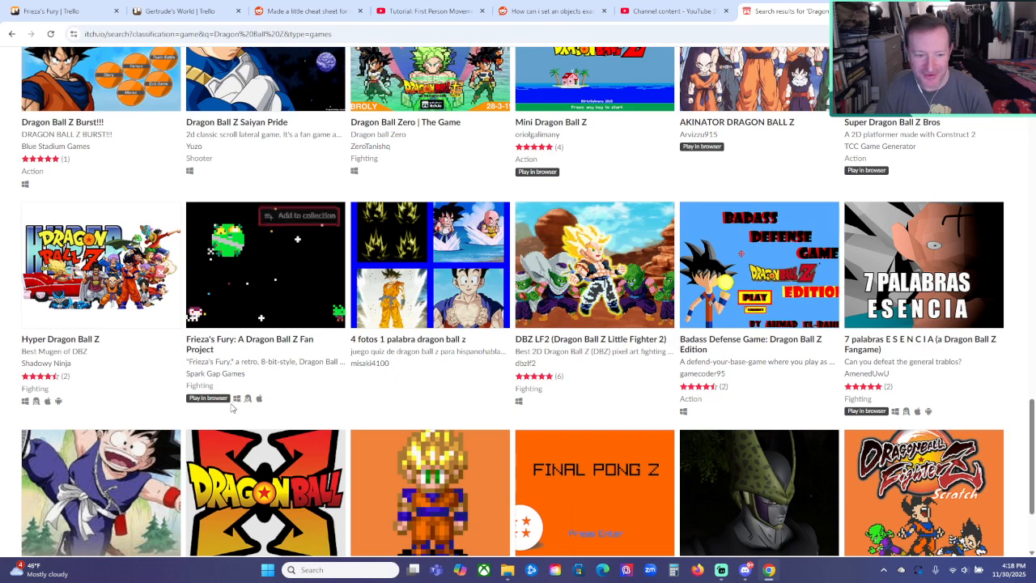
pyautogui.scroll(2, 214, 405)
pyautogui.scroll(-1, 211, 451)
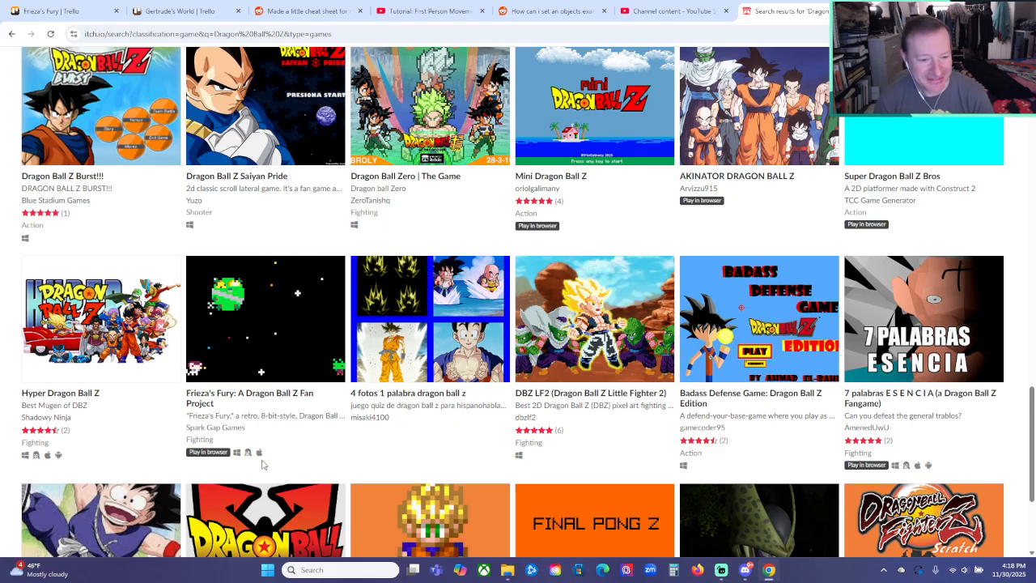
pyautogui.moveTo(279, 458)
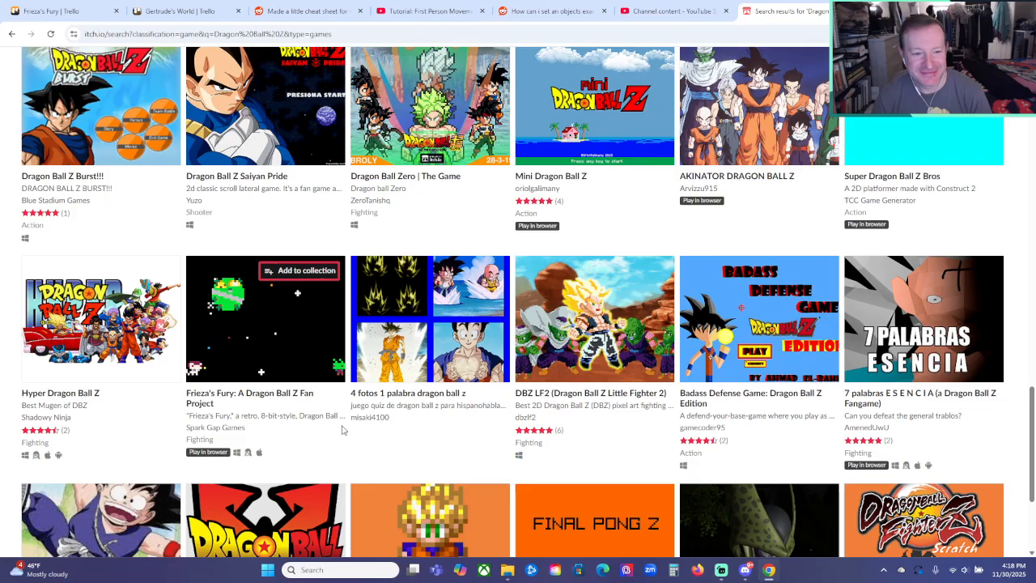
pyautogui.moveTo(1031, 446); pyautogui.dragTo(1034, 250)
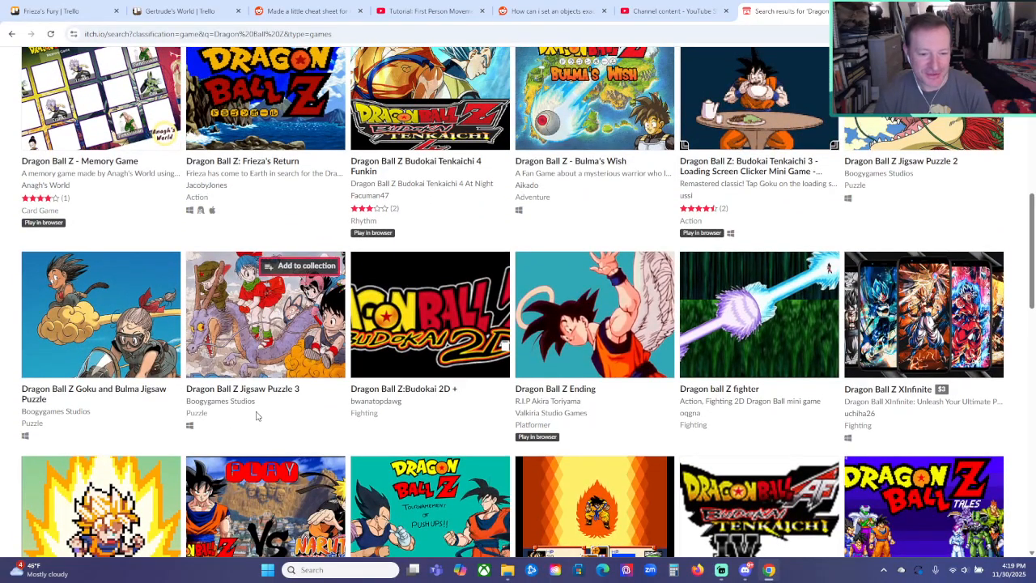
pyautogui.scroll(3, 231, 421)
pyautogui.moveTo(1034, 247); pyautogui.dragTo(1034, 472)
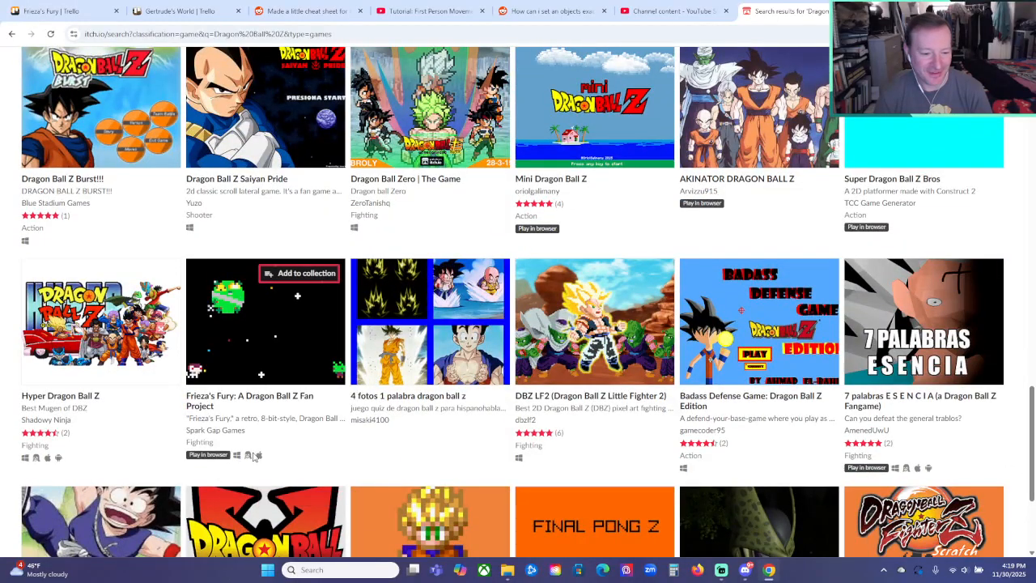
pyautogui.moveTo(1032, 391)
pyautogui.mouseDown()
pyautogui.moveTo(1027, 183)
pyautogui.moveTo(1032, 404)
pyautogui.mouseUp()
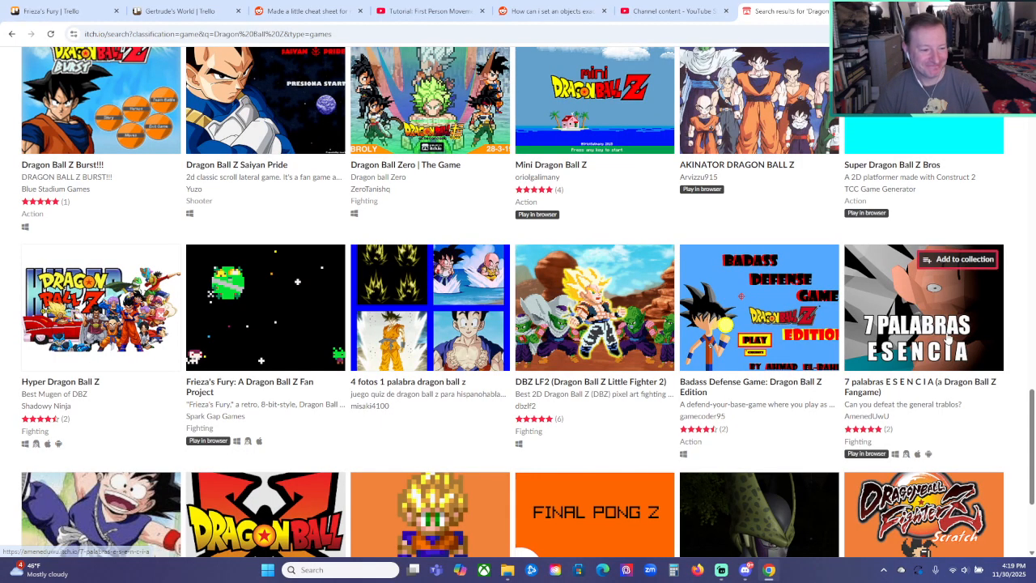
pyautogui.moveTo(943, 334)
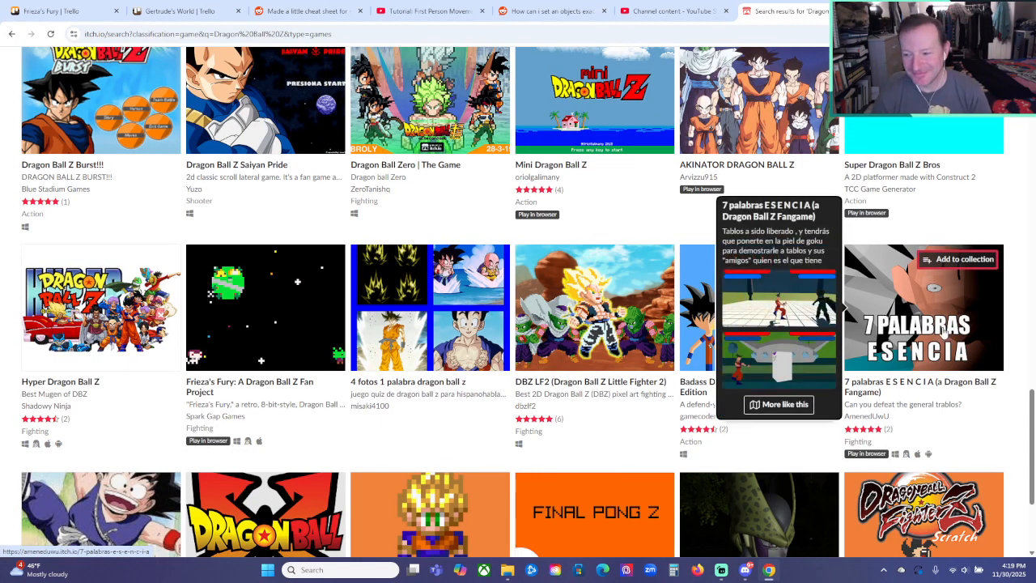
# Search itch.io for "Spark Gap Games" and check the results for the Frieza's Fury project.
pyautogui.moveTo(1031, 415); pyautogui.dragTo(1025, 150)
pyautogui.click(413, 61)
pyautogui.hotkey('ctrl', 'a')
pyautogui.write('Spark')
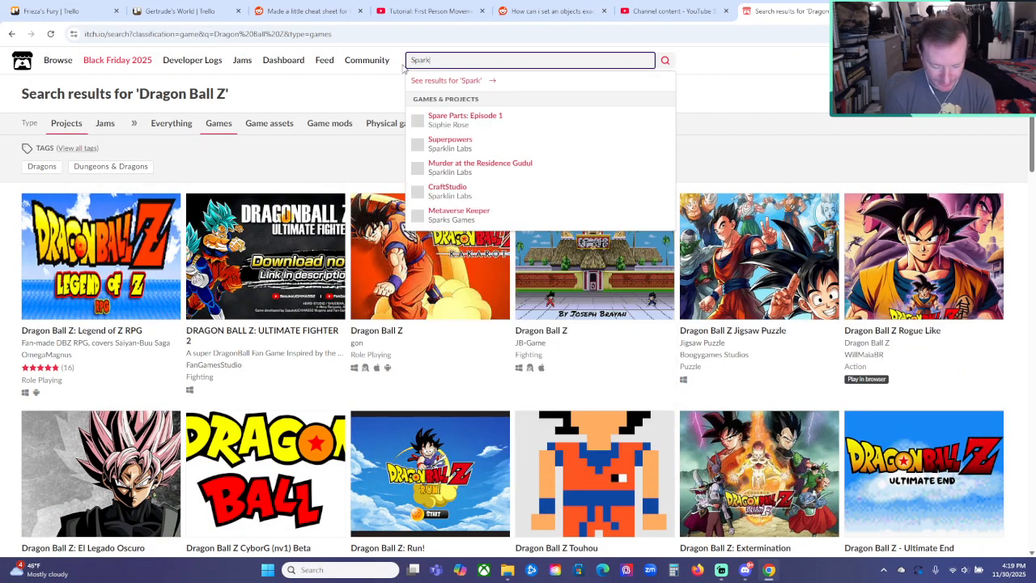
pyautogui.write(' Gap Games')
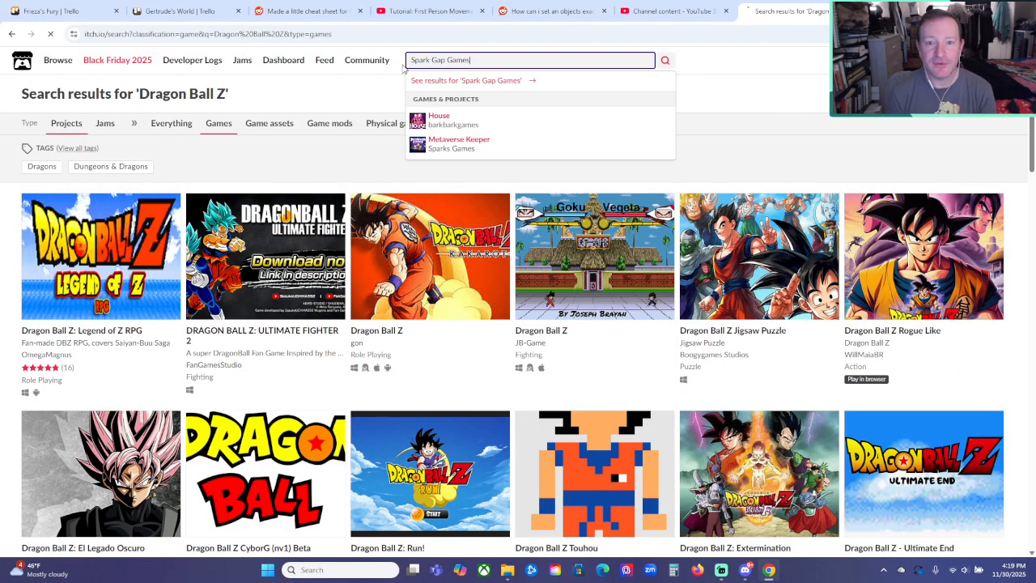
pyautogui.press('Return')
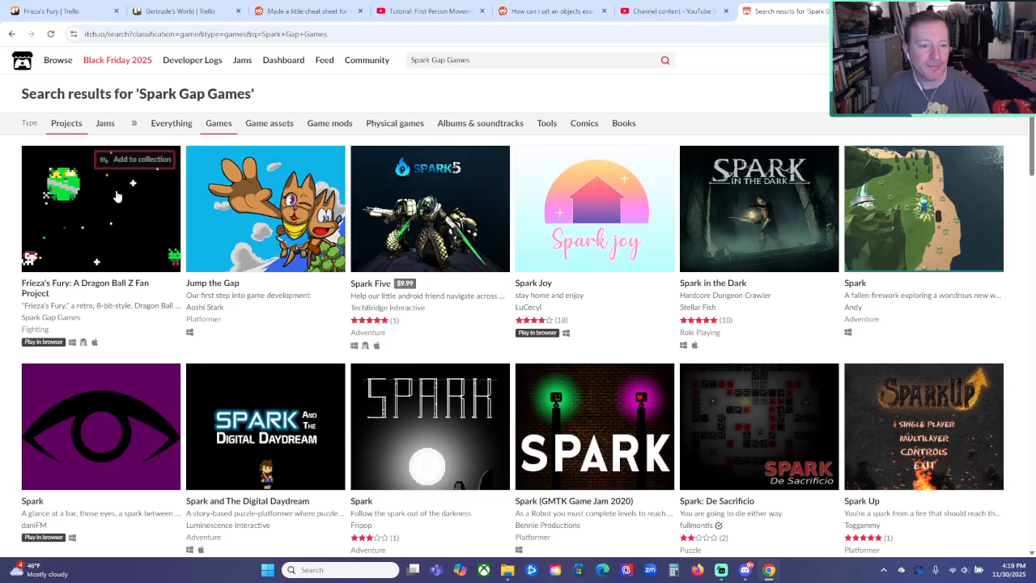
pyautogui.moveTo(110, 232)
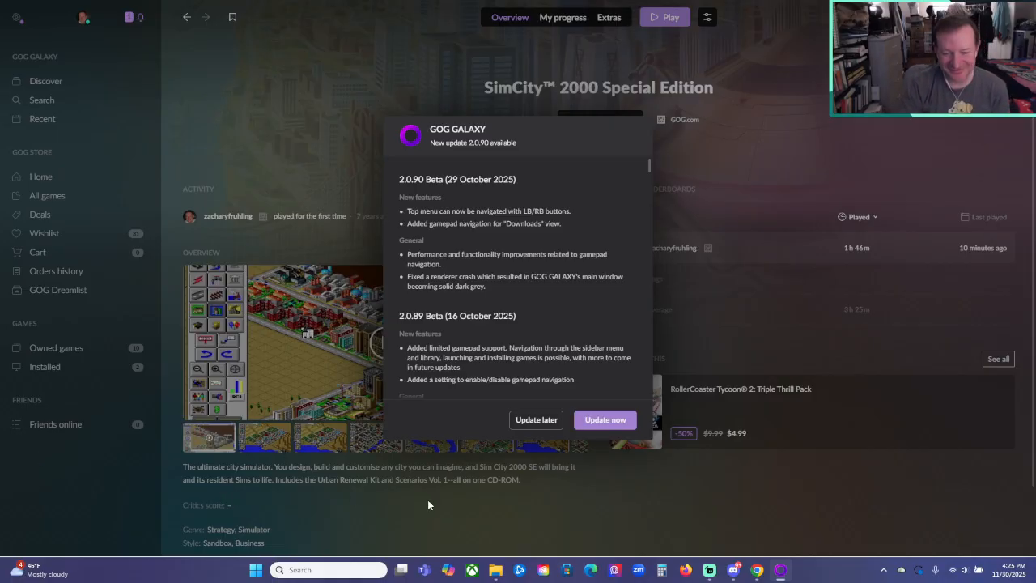
# Switch from GOG Galaxy back to Chrome and bring up the Gertrude's World Trello board.
pyautogui.click(757, 569)
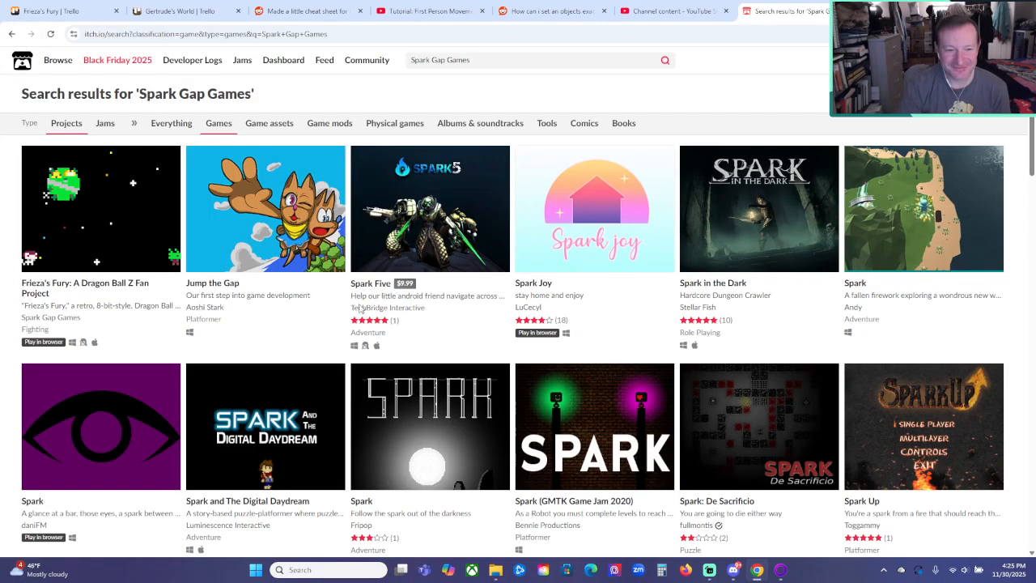
pyautogui.click(173, 10)
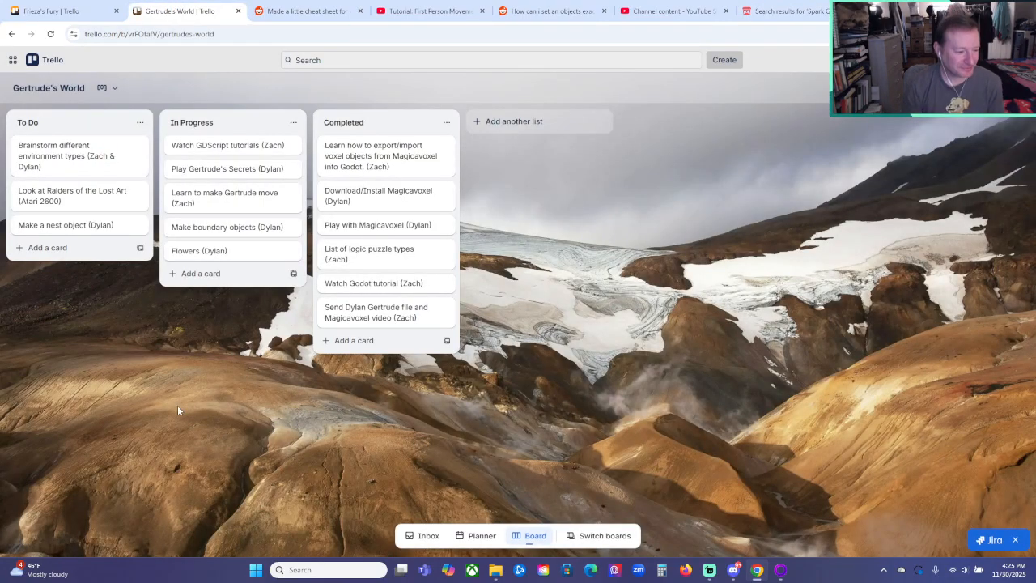